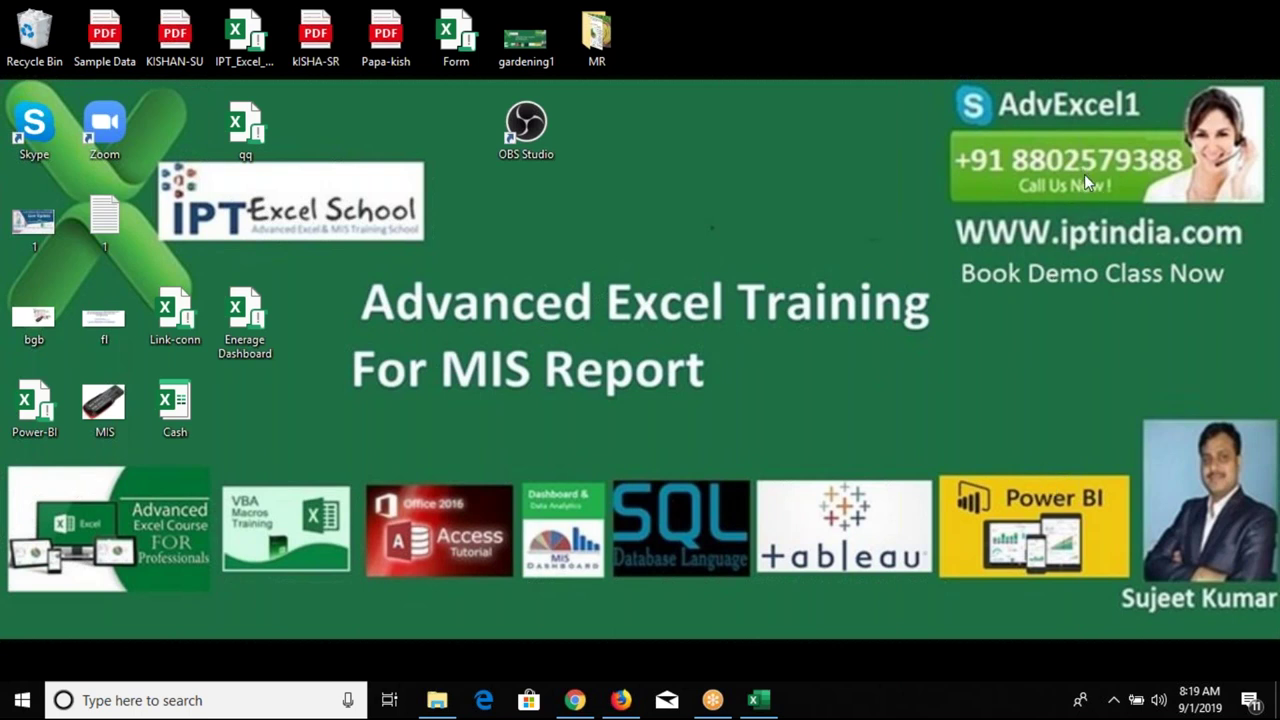
# - Restore the Transaction Analysis(1) workbook and select the Retail Purchases category entry
pyautogui.click(757, 702)
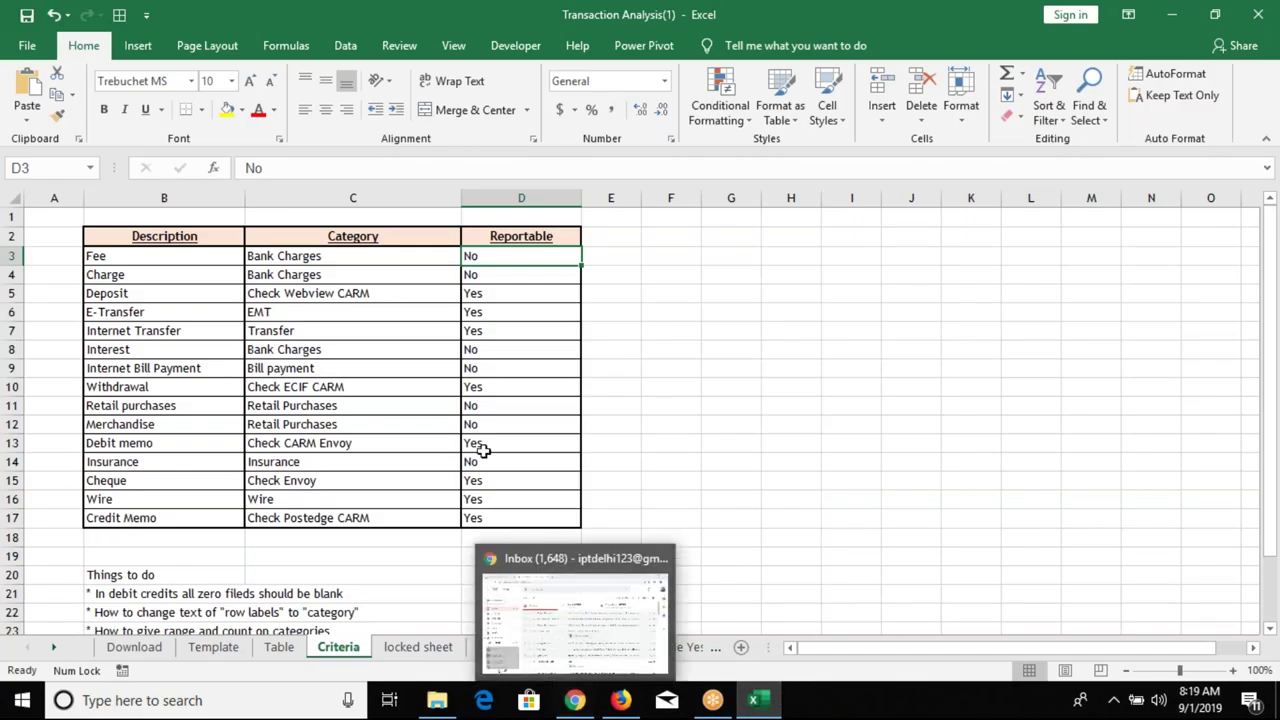
pyautogui.click(446, 408)
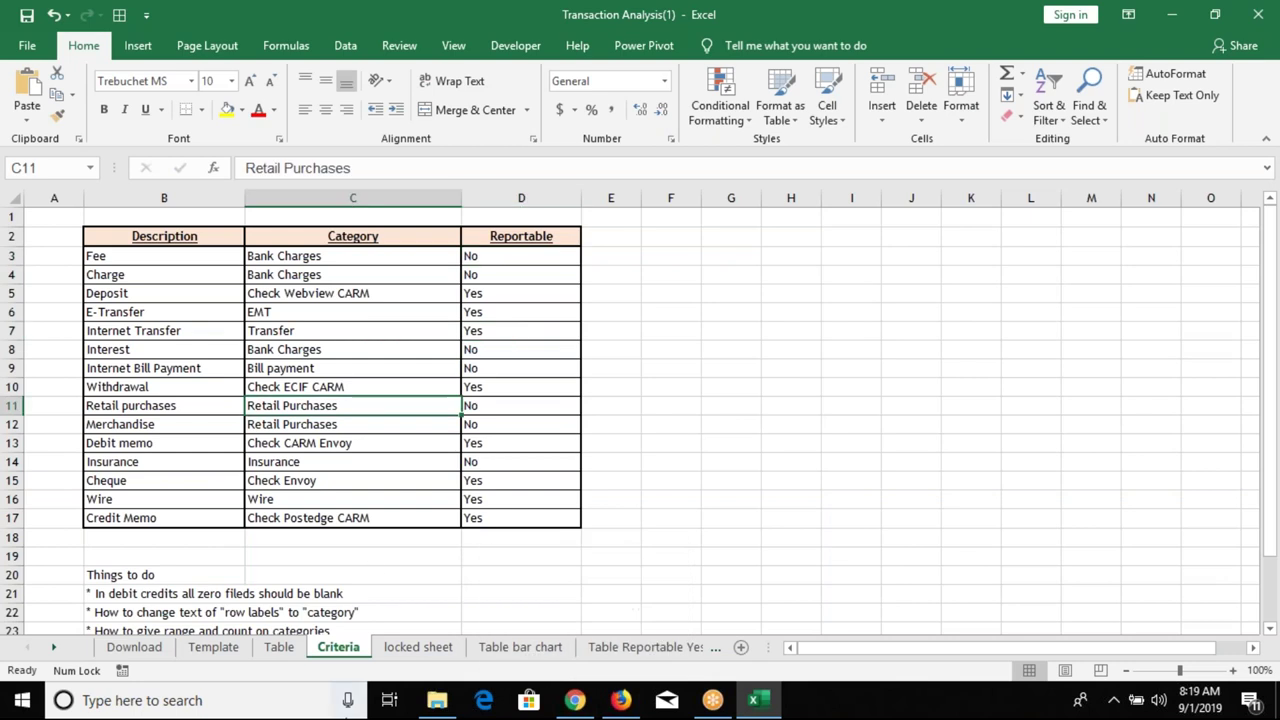
# - Switch to the Download sheet and step through the cells from A9 to C10
pyautogui.click(108, 647)
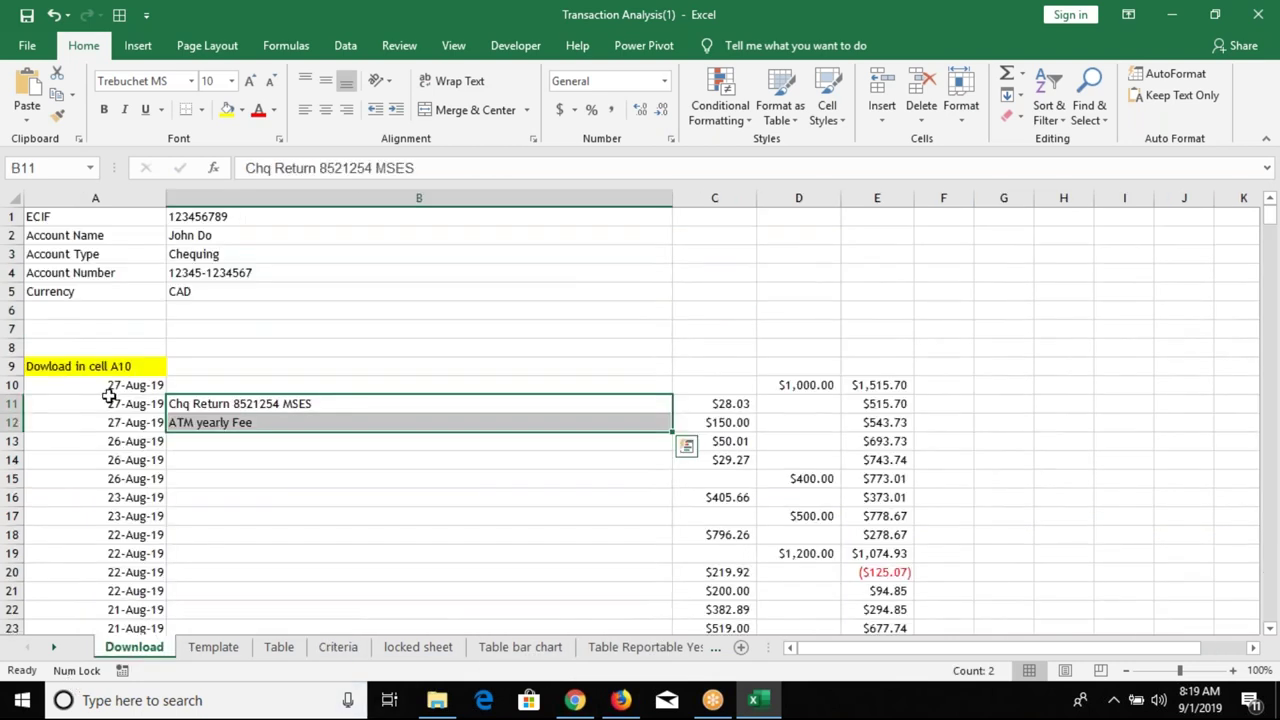
pyautogui.click(48, 370)
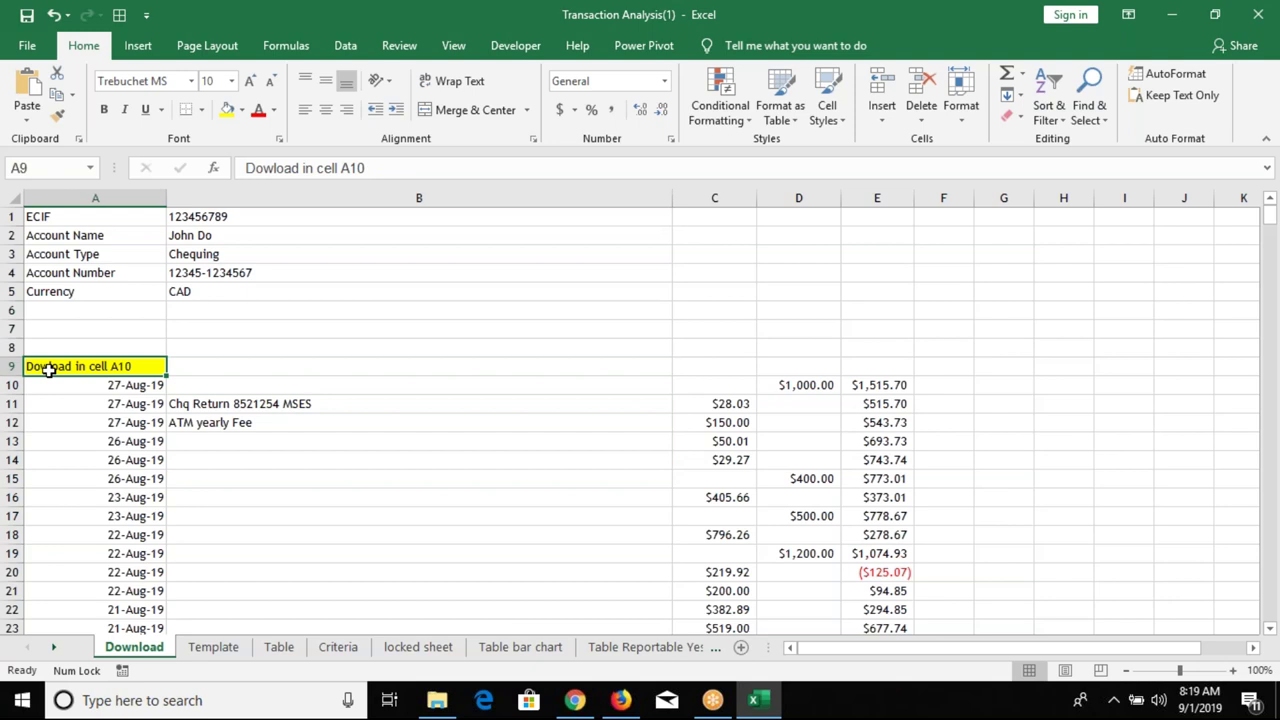
pyautogui.press('Right')
pyautogui.press('Right')
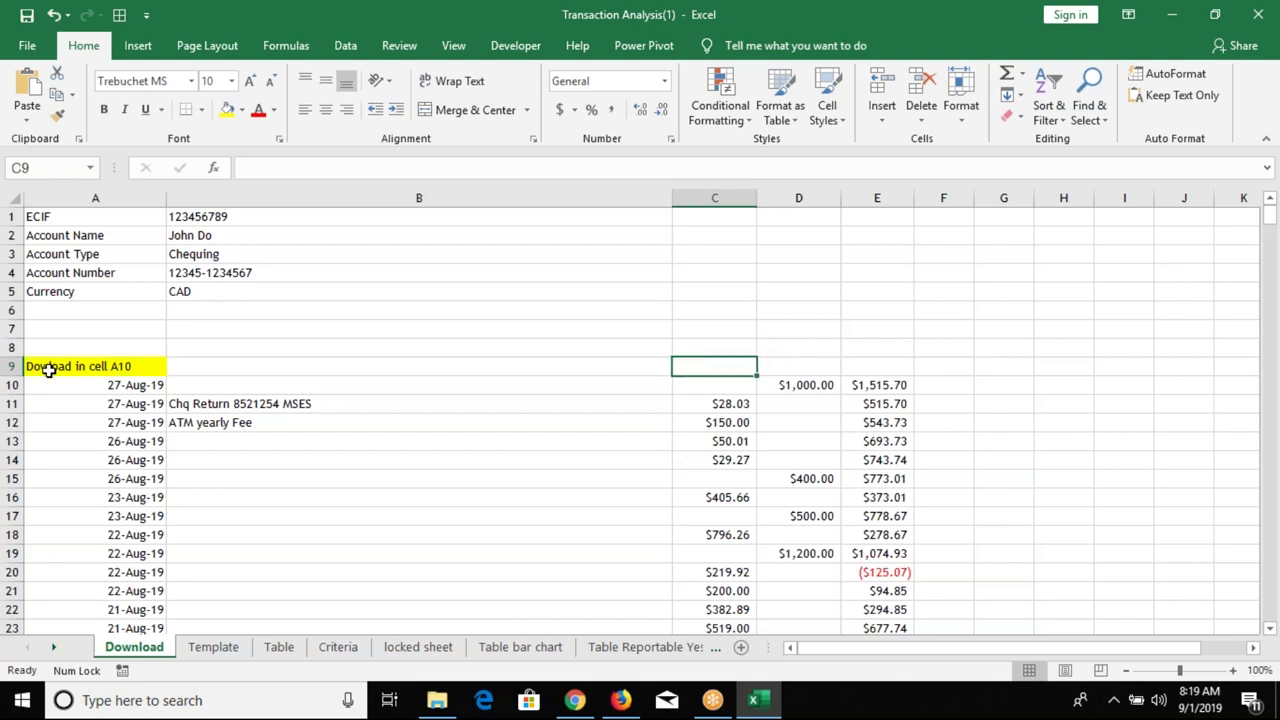
pyautogui.press('Left')
pyautogui.press('Right')
pyautogui.press('Down')
pyautogui.press('Right')
pyautogui.press('Right')
pyautogui.press('Left')
pyautogui.press('Left')
pyautogui.press('Left')
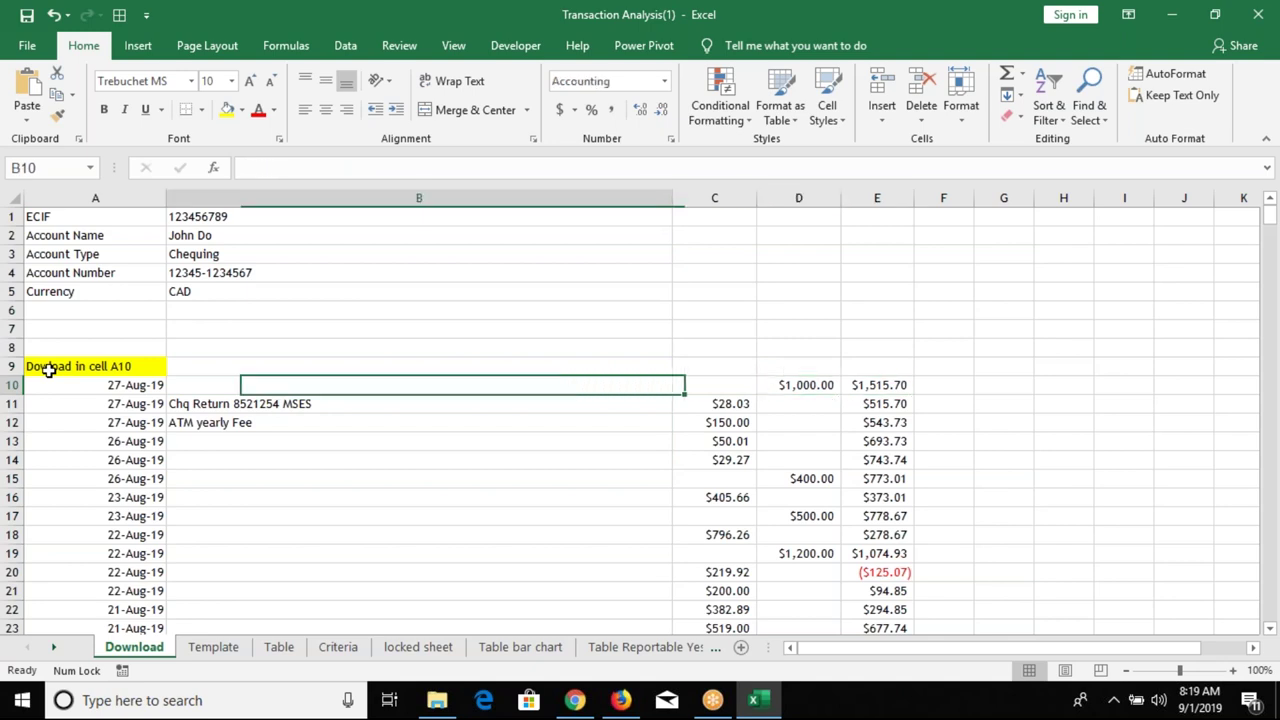
pyautogui.press('Left')
# - Move to the 27-Aug-19 date in A11 and select the ATM yearly Fee description
pyautogui.press('Down')
pyautogui.press('Right')
pyautogui.press('Down')
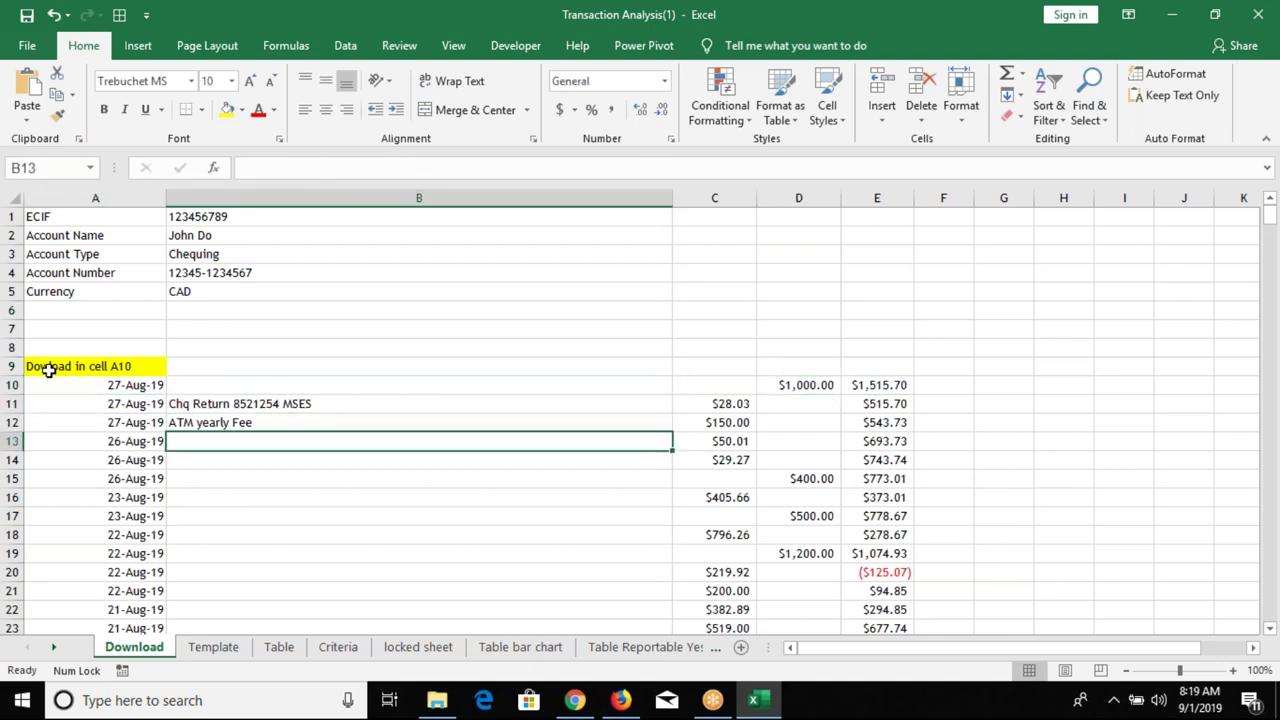
pyautogui.press('Down')
pyautogui.press('Left')
pyautogui.press('Up')
pyautogui.press('Up')
pyautogui.press('Up')
pyautogui.press('Down')
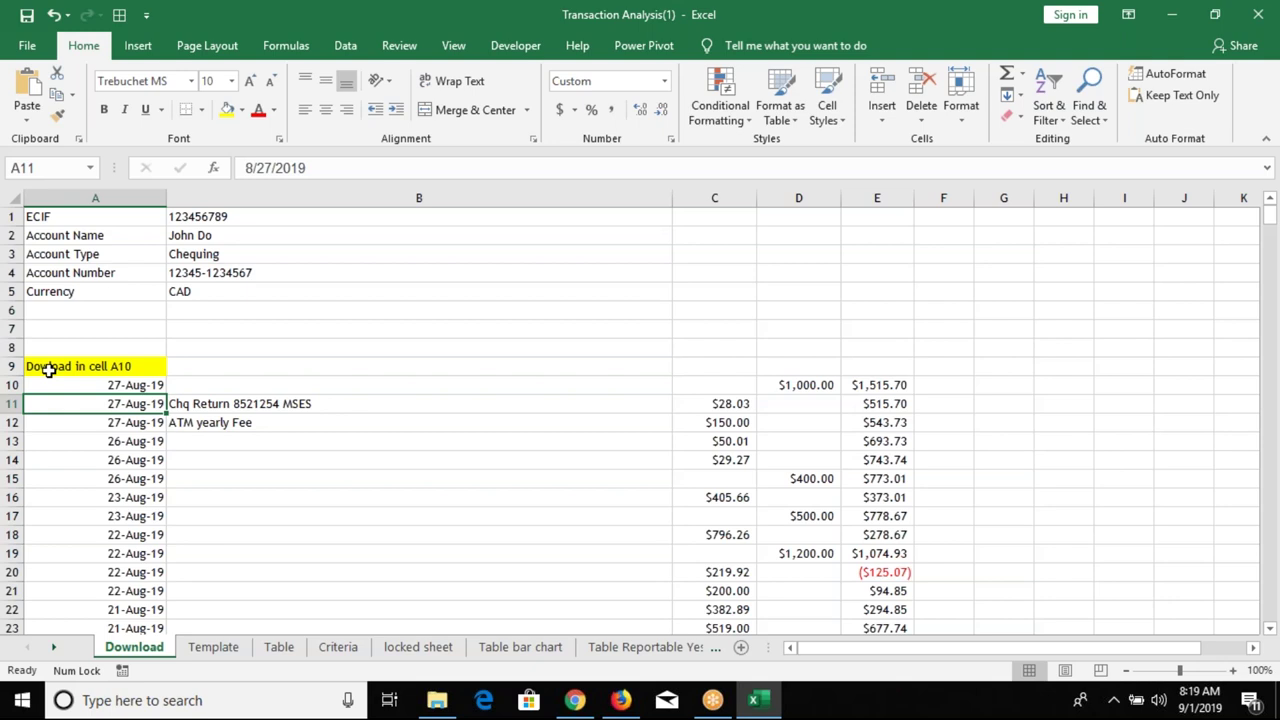
pyautogui.click(186, 423)
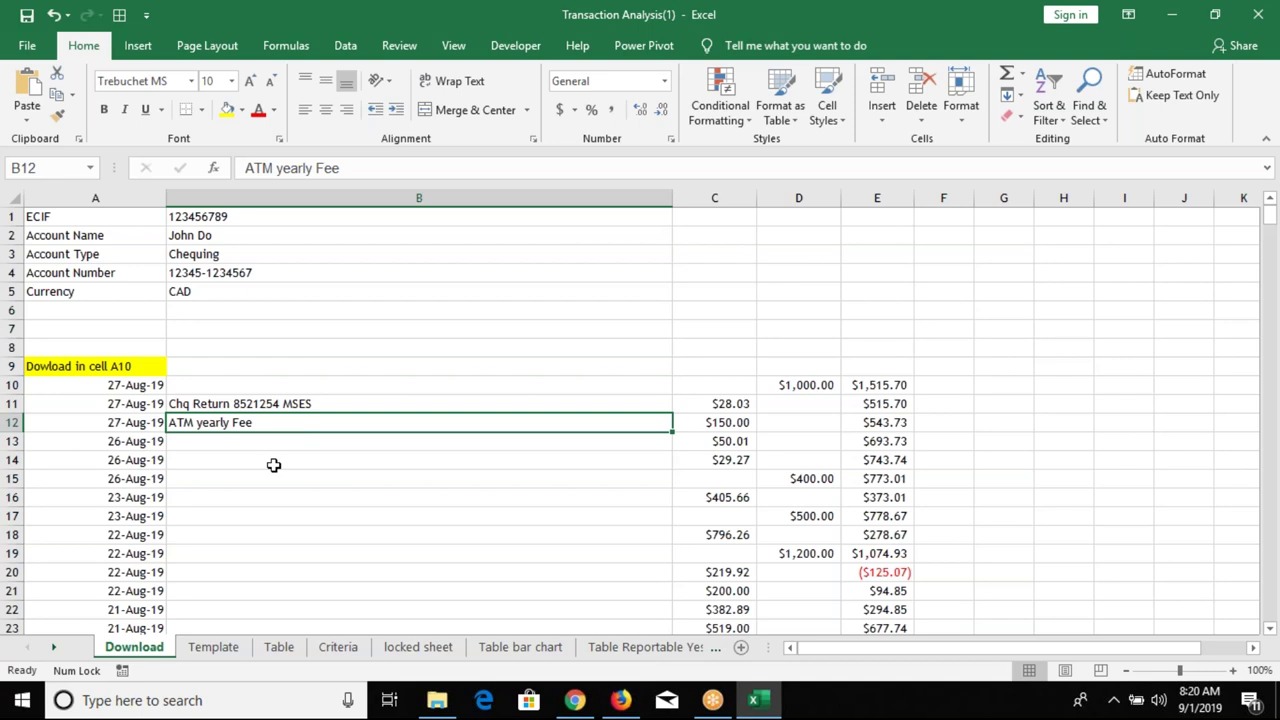
pyautogui.click(416, 650)
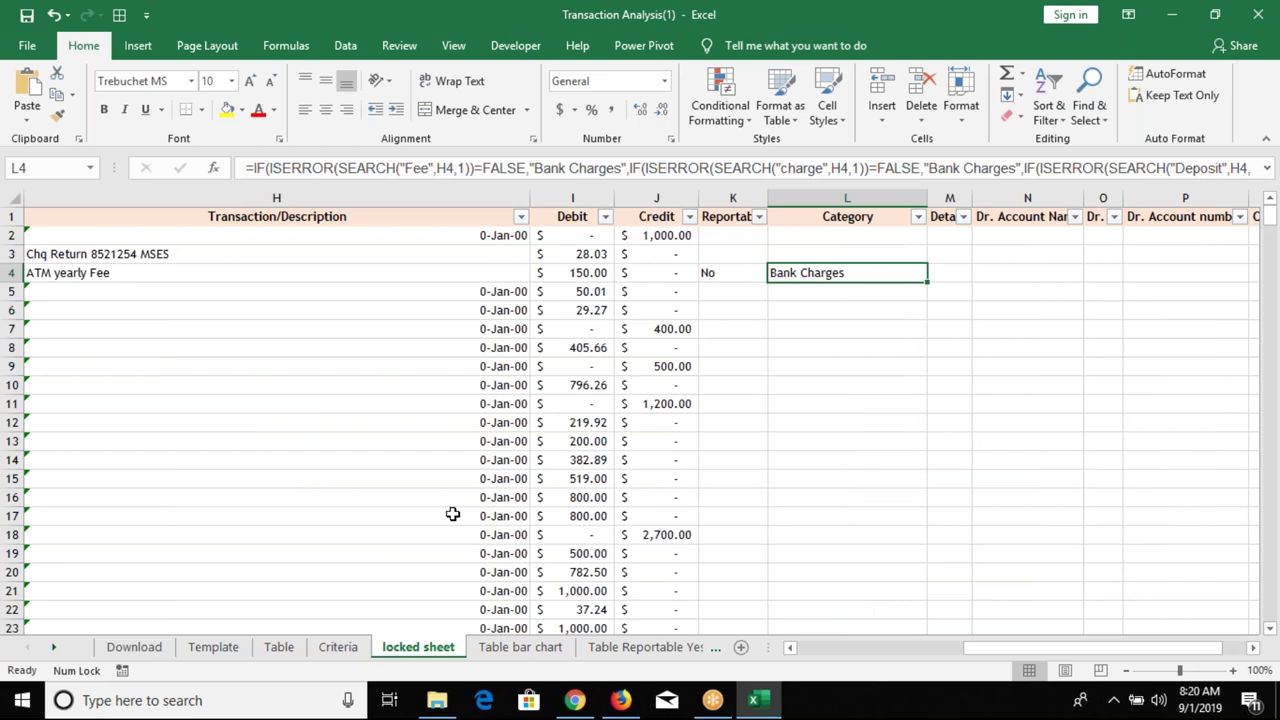
pyautogui.press('Left')
pyautogui.press('Left')
pyautogui.press('Left')
pyautogui.press('Left')
pyautogui.press('Up')
pyautogui.press('Down')
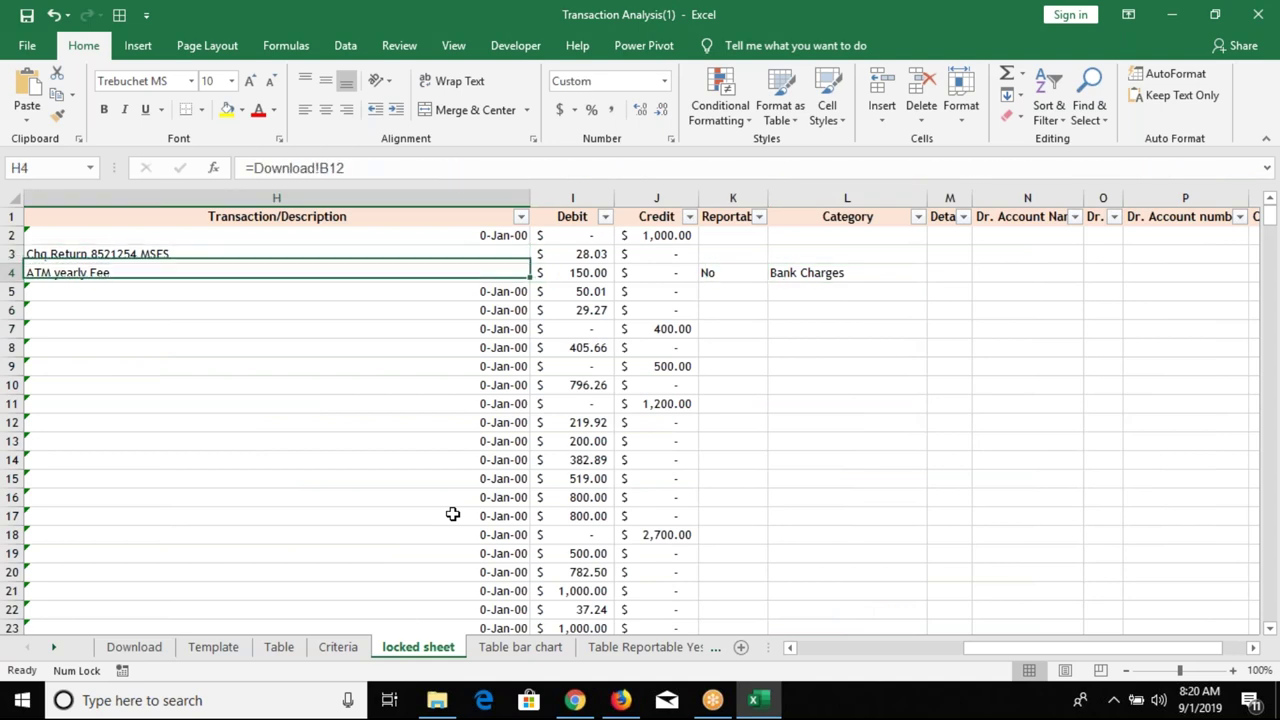
pyautogui.press('Right')
pyautogui.press('Right')
pyautogui.press('Right')
pyautogui.press('Right')
pyautogui.press('Left')
pyautogui.press('Left')
pyautogui.press('Left')
pyautogui.press('Left')
pyautogui.press('Left')
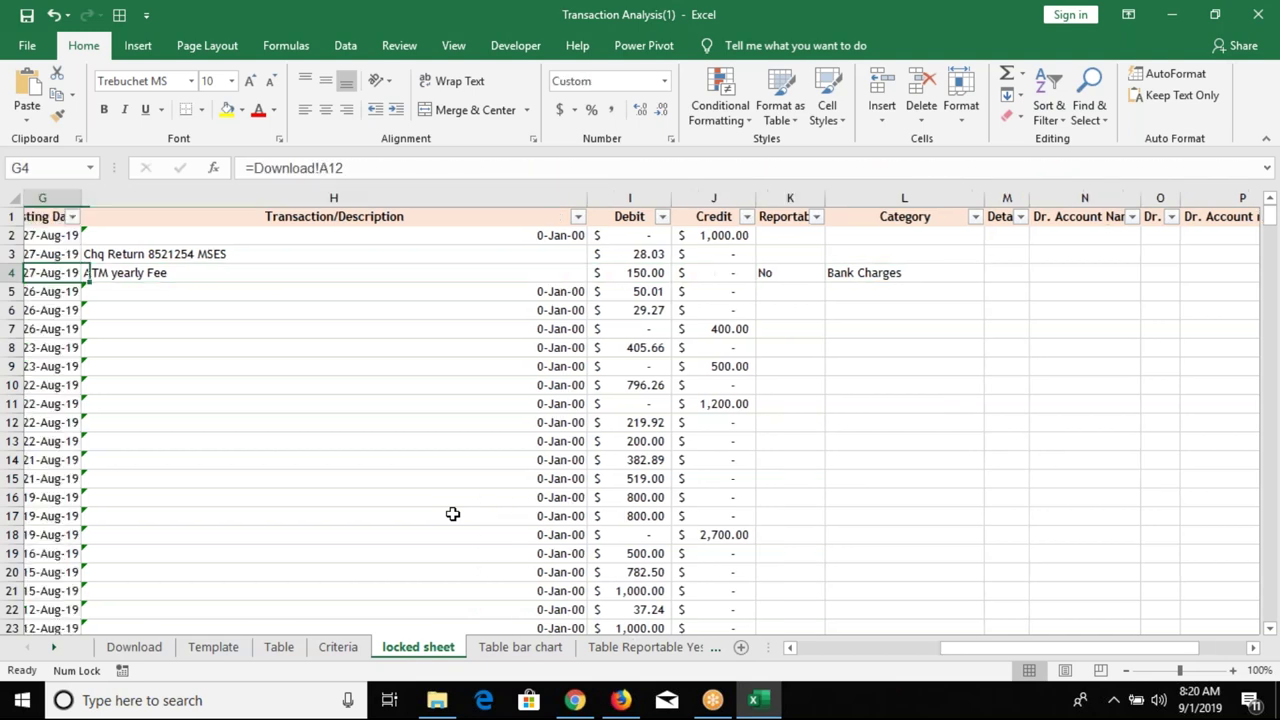
pyautogui.hotkey('ctrl', 'pageup')
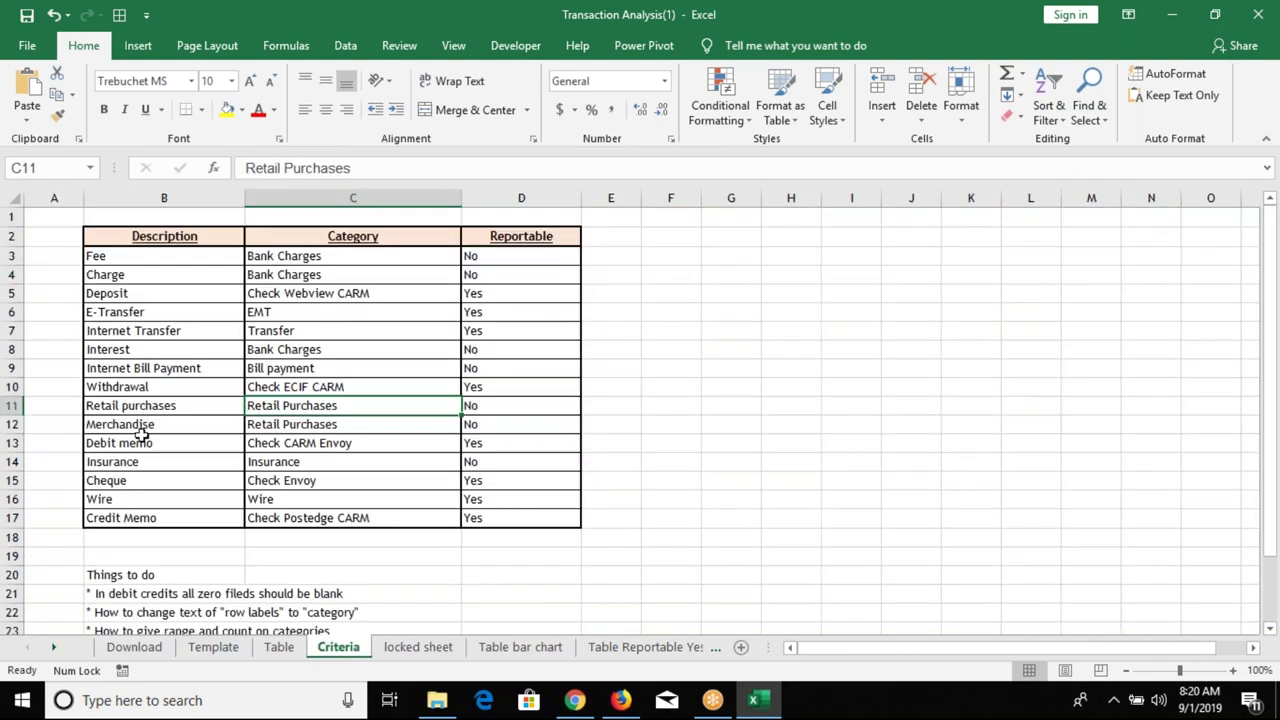
pyautogui.click(148, 277)
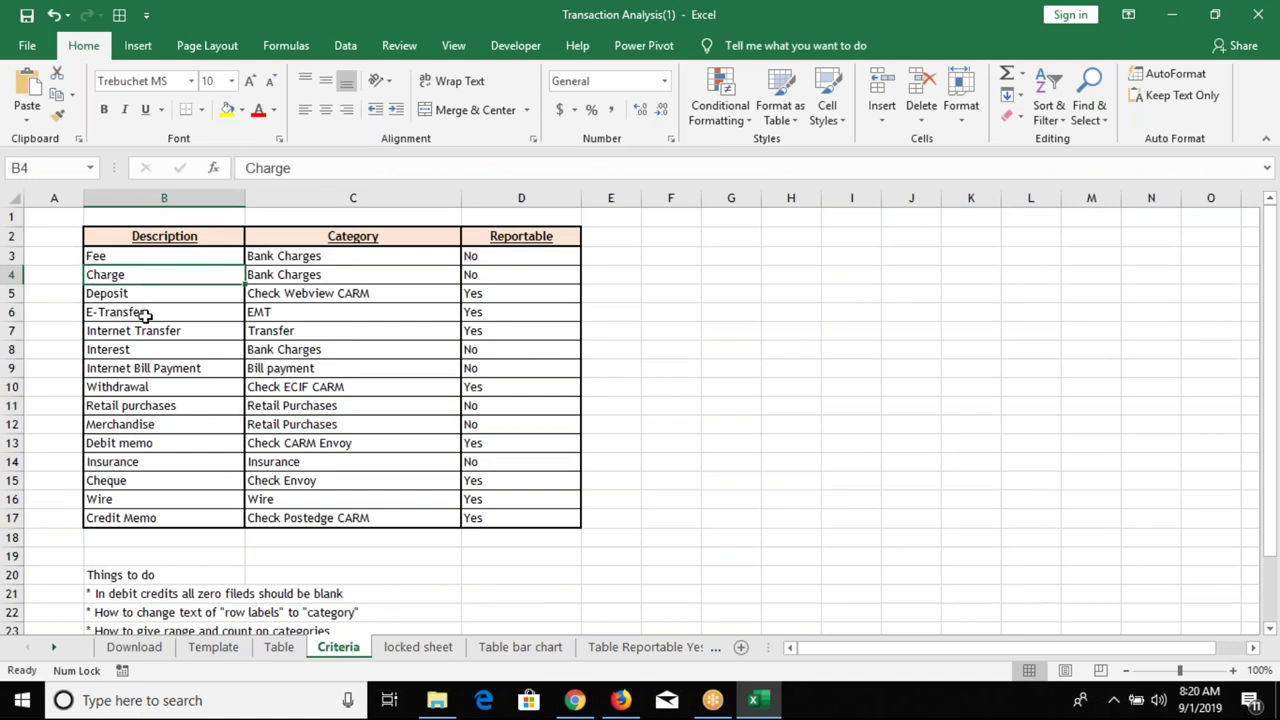
pyautogui.click(137, 492)
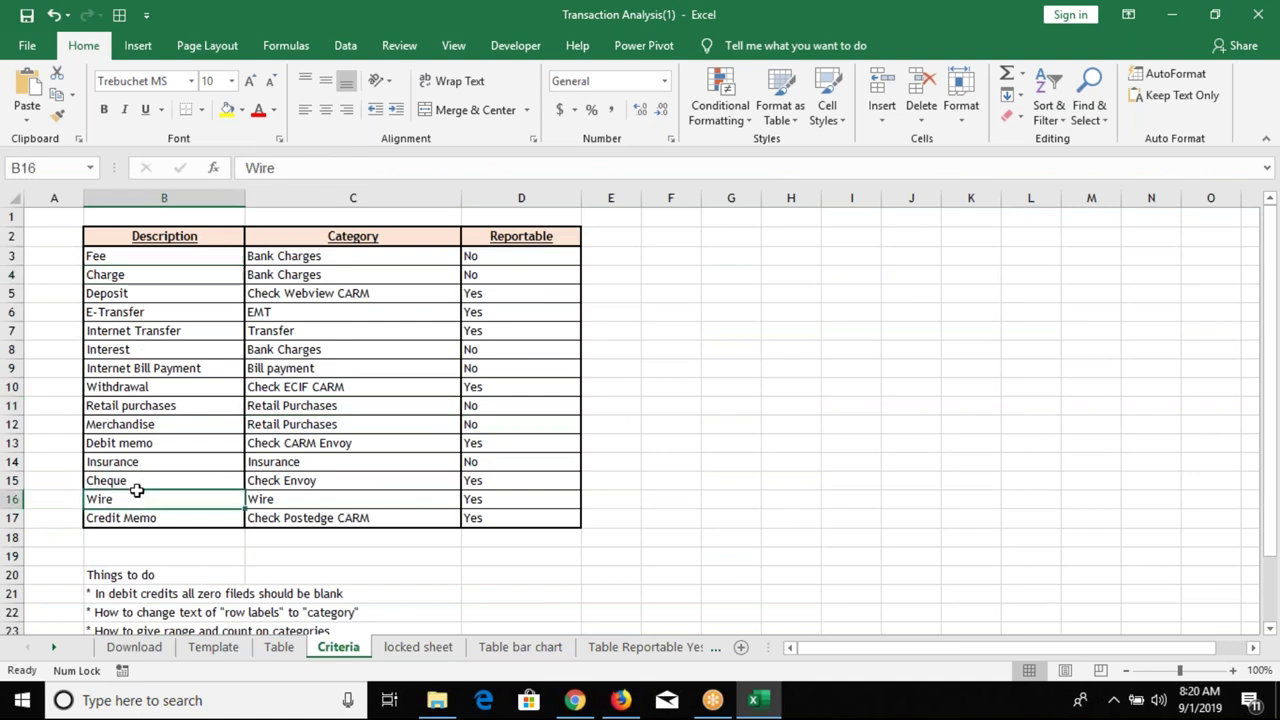
pyautogui.doubleClick(130, 482)
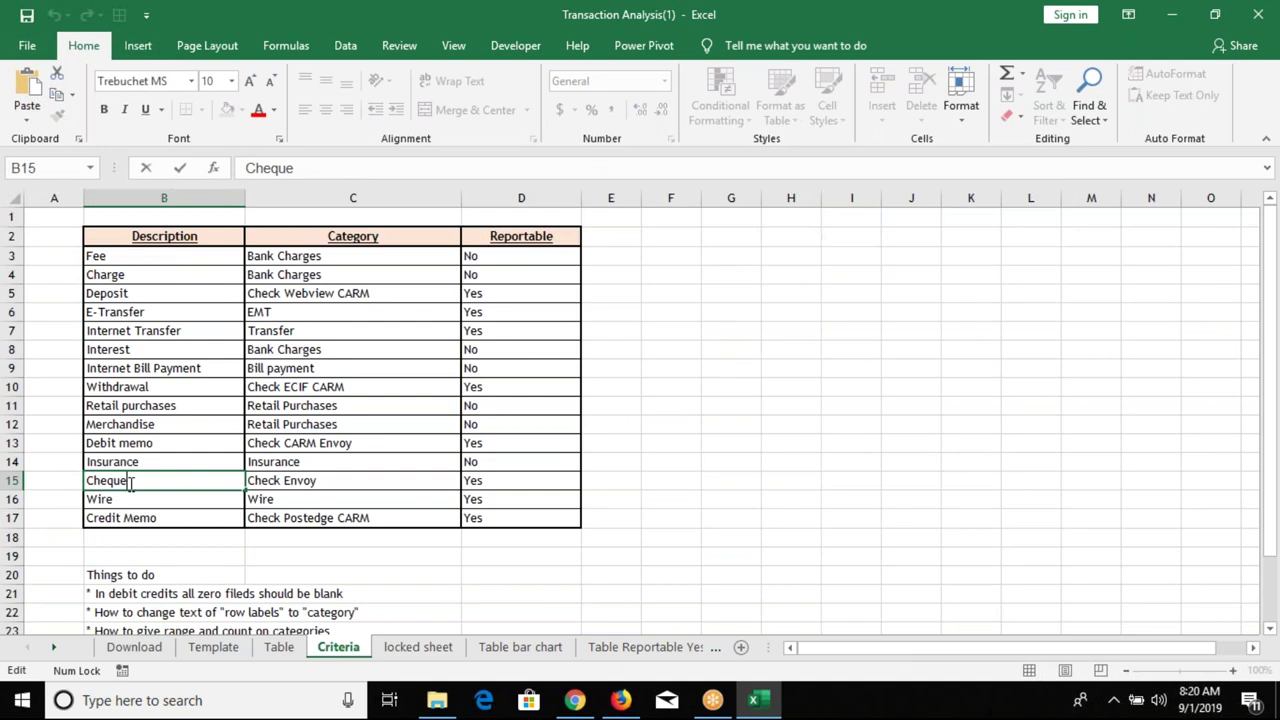
pyautogui.doubleClick(130, 482)
pyautogui.press('Escape')
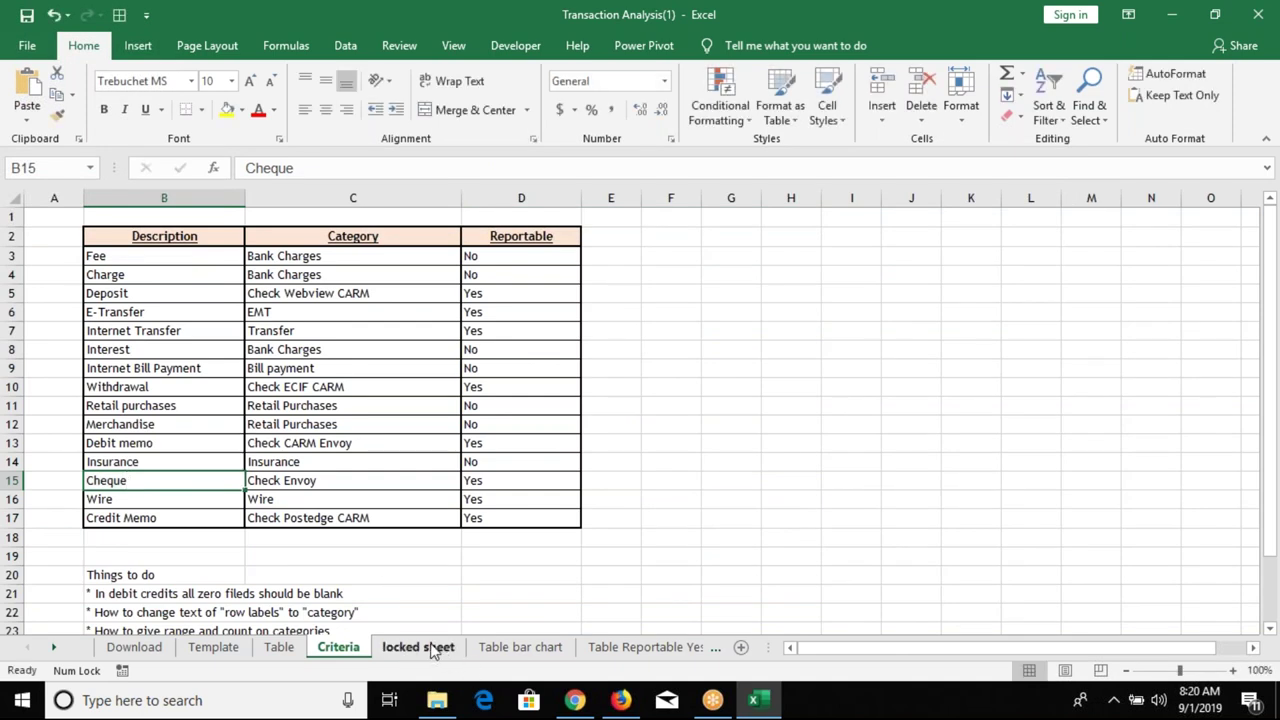
pyautogui.click(432, 648)
pyautogui.click(150, 648)
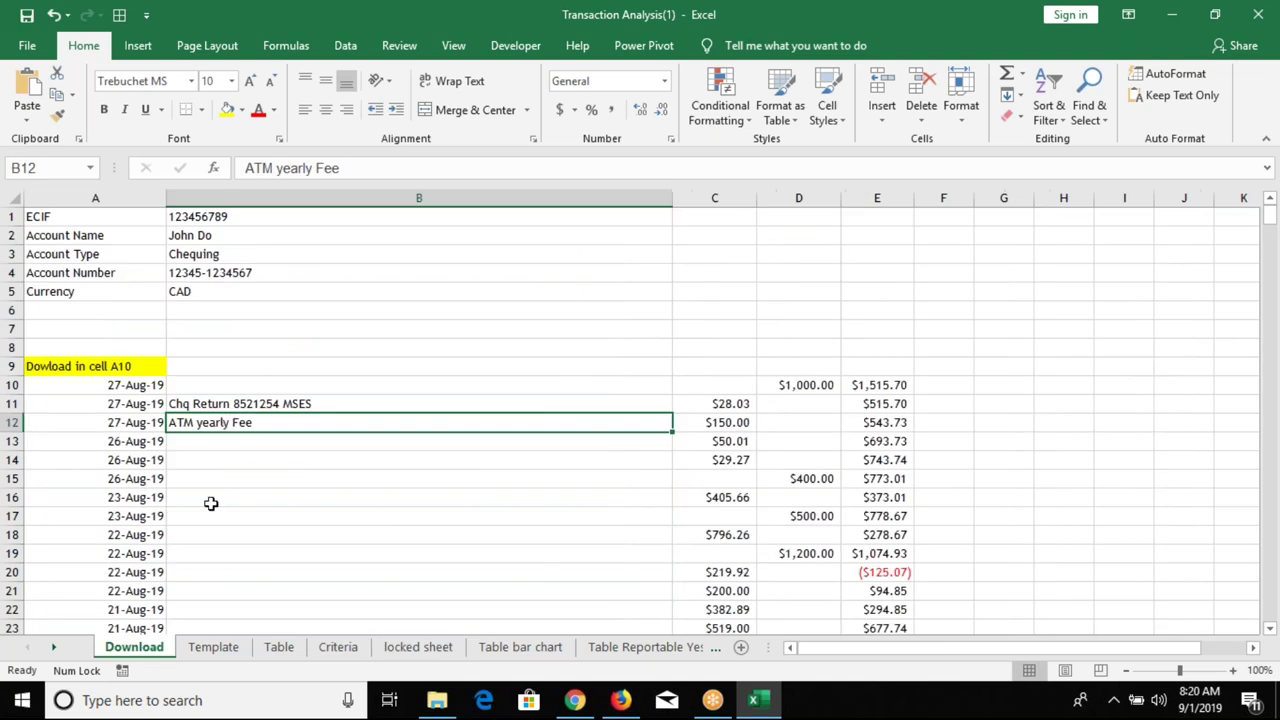
# - Replace Chq with Cheque in the Chq Return description in B11
pyautogui.doubleClick(193, 404)
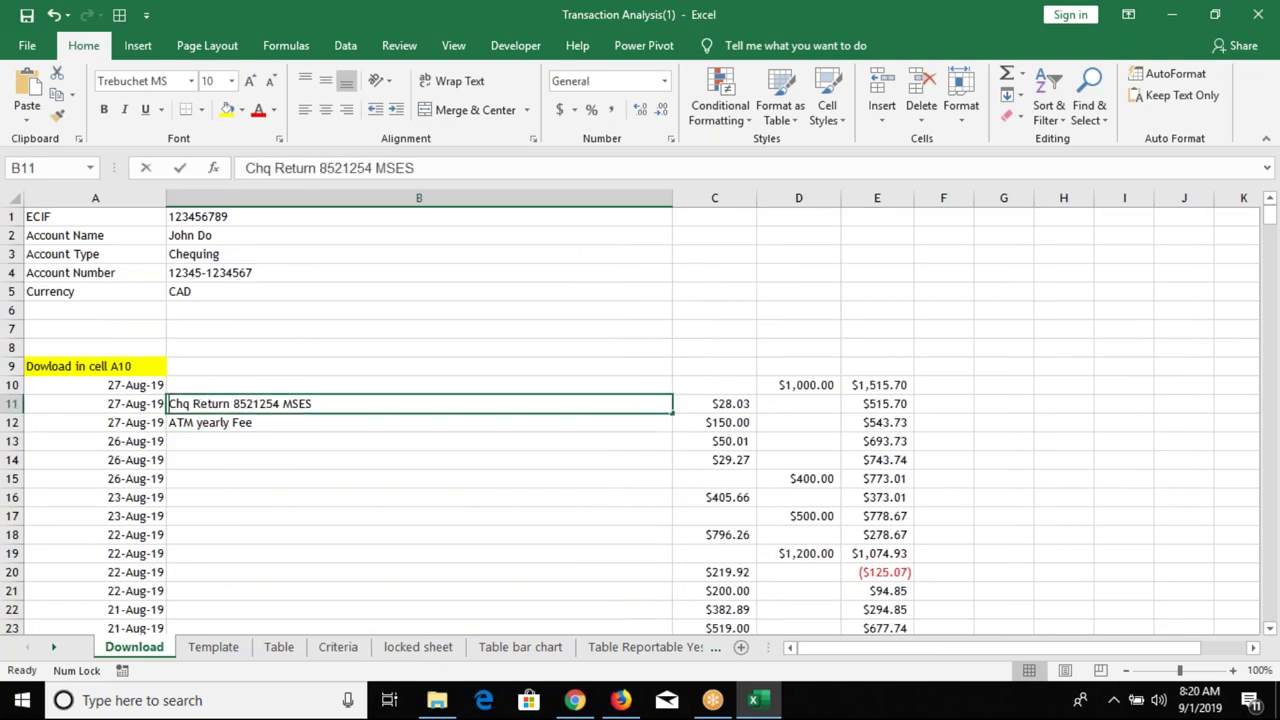
pyautogui.doubleClick(180, 404)
pyautogui.write('Cheque')
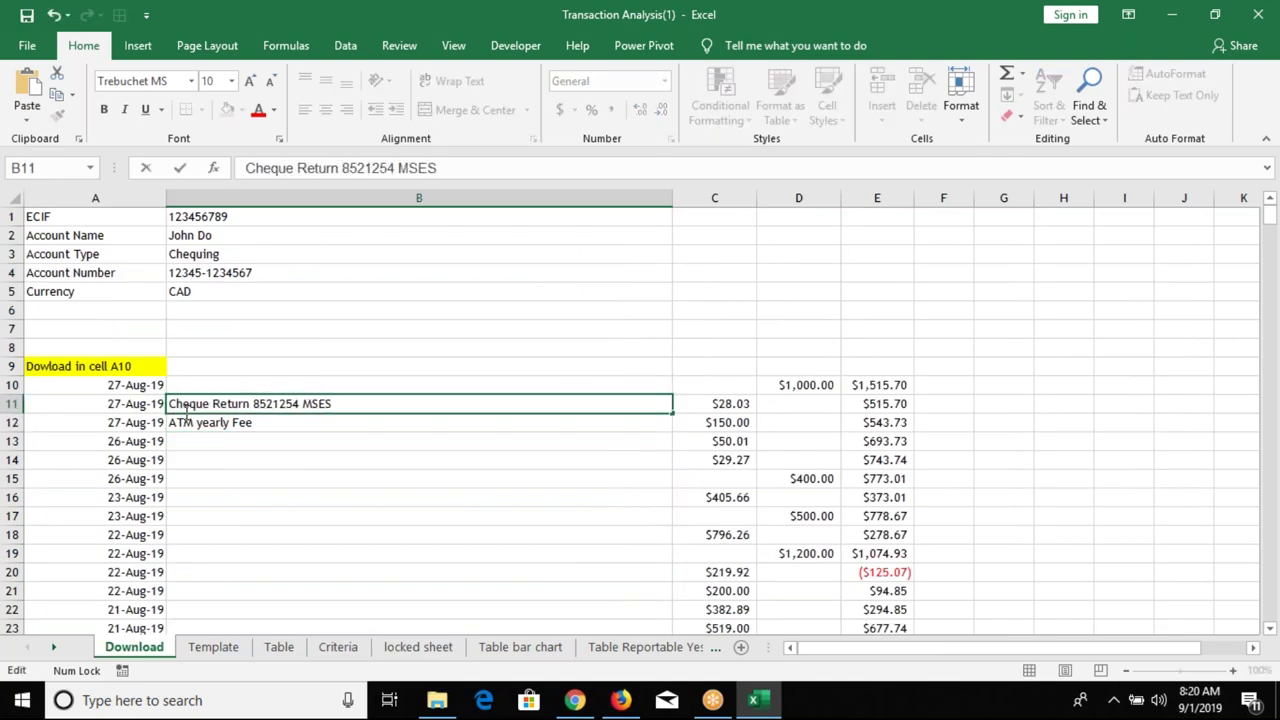
pyautogui.click(208, 458)
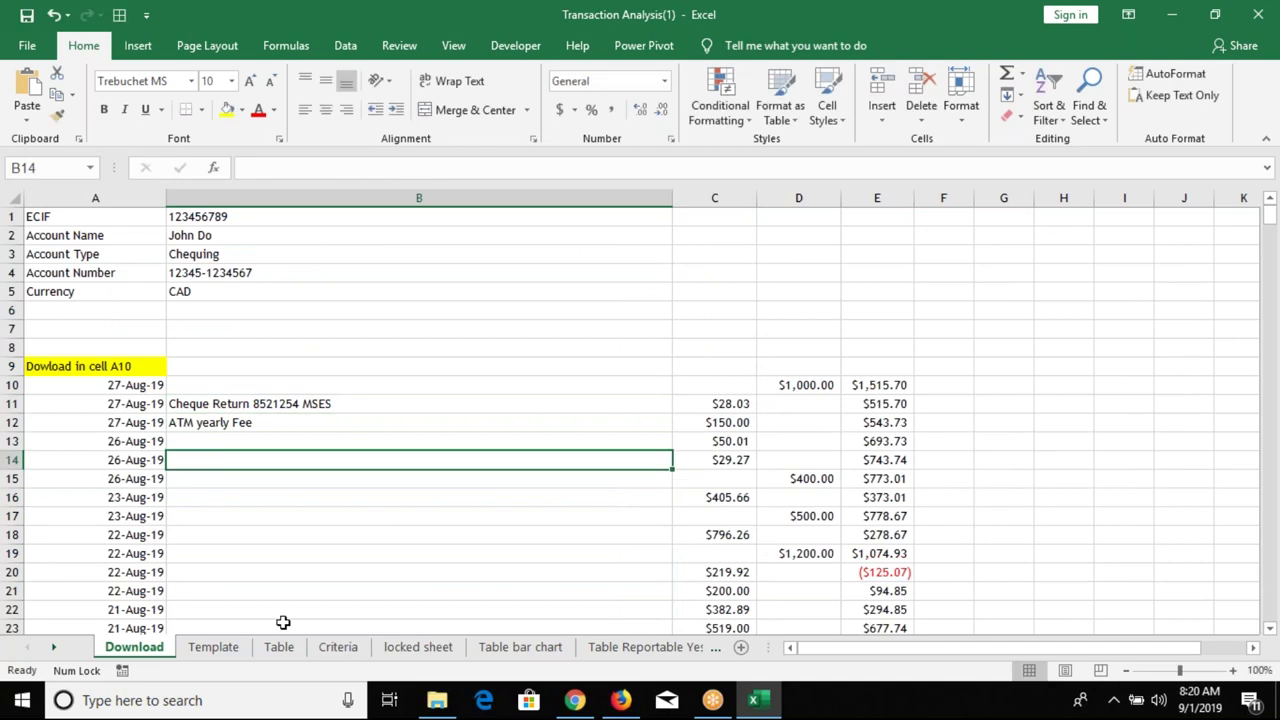
# - On the locked sheet, inspect row 3's Reportable and Category results and L5's formula
pyautogui.click(426, 654)
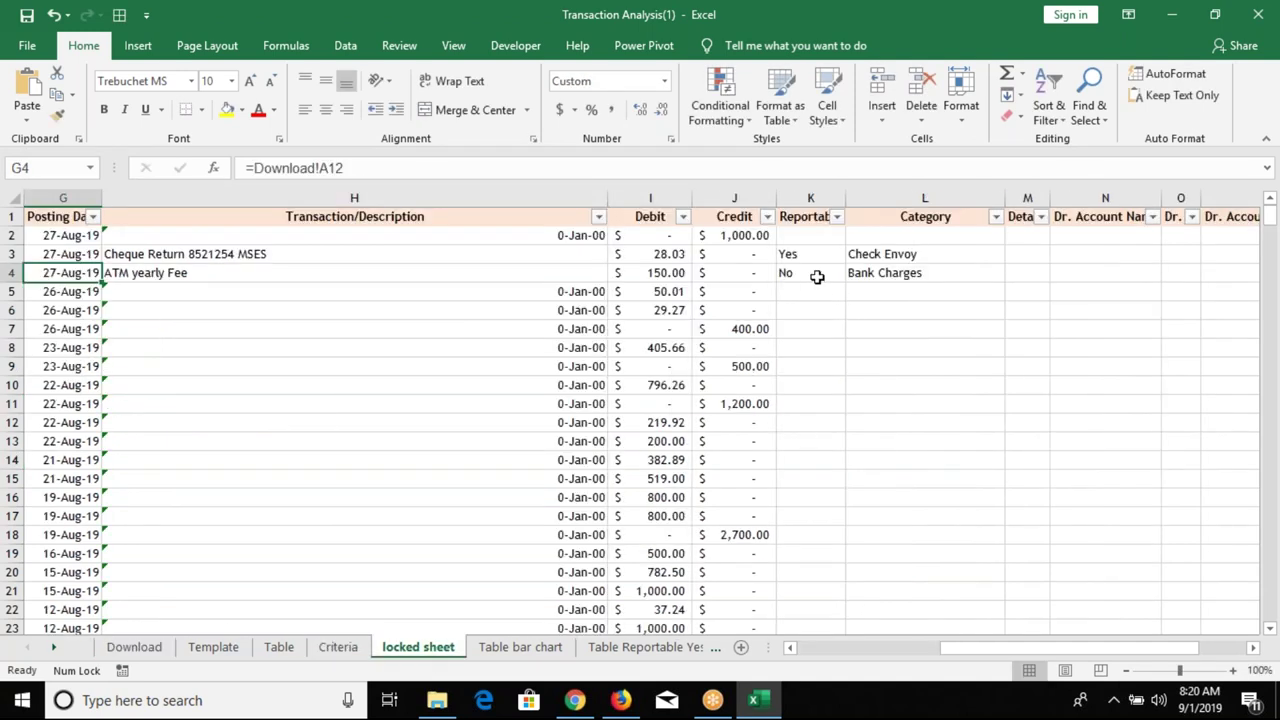
pyautogui.click(322, 258)
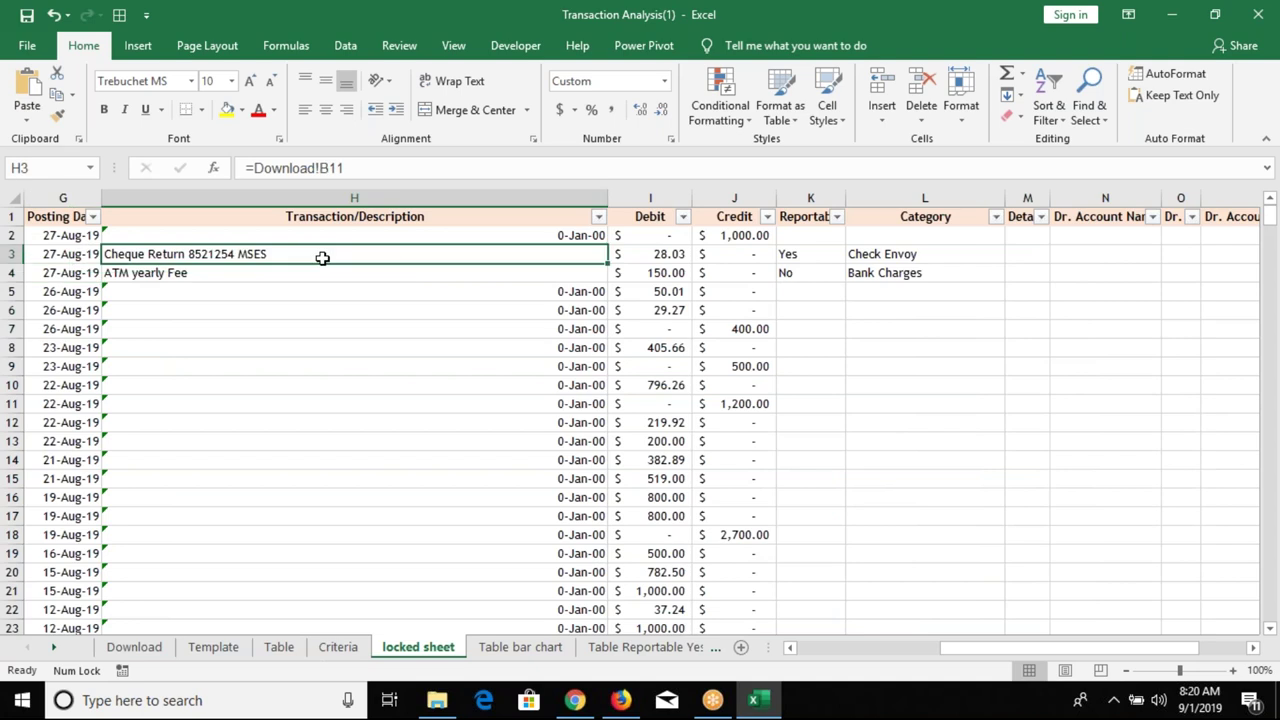
pyautogui.click(795, 257)
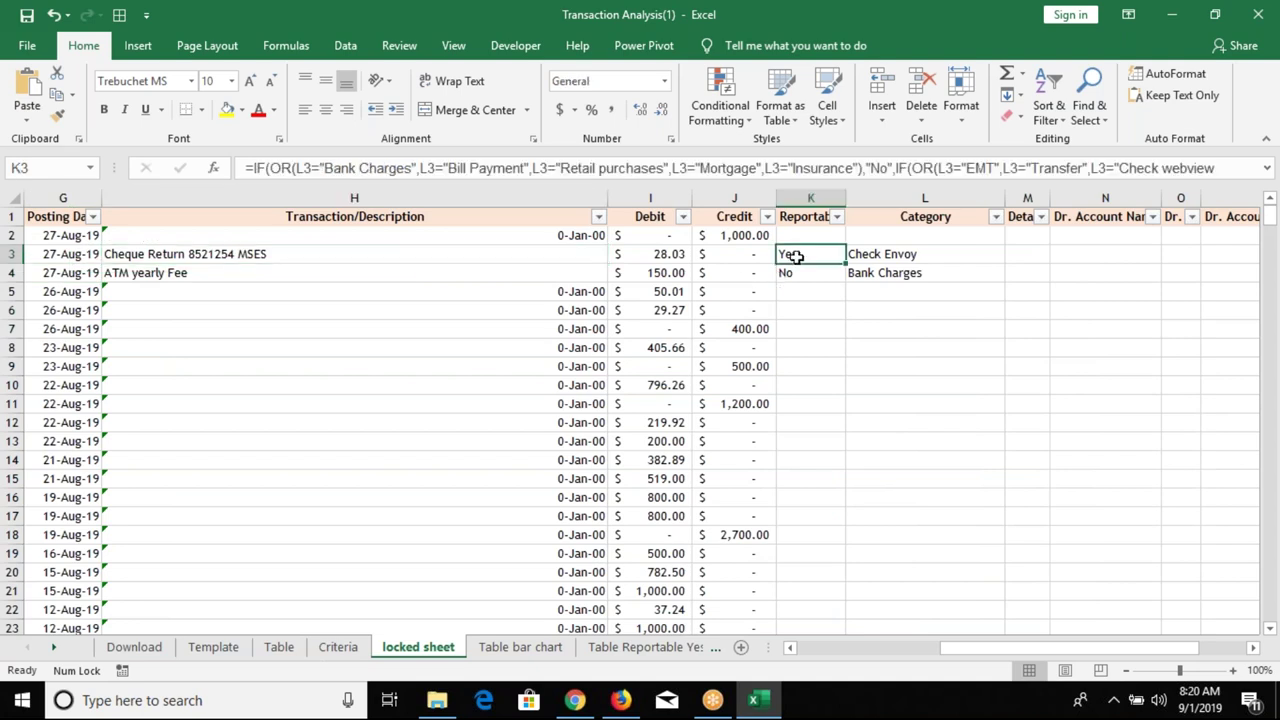
pyautogui.click(880, 257)
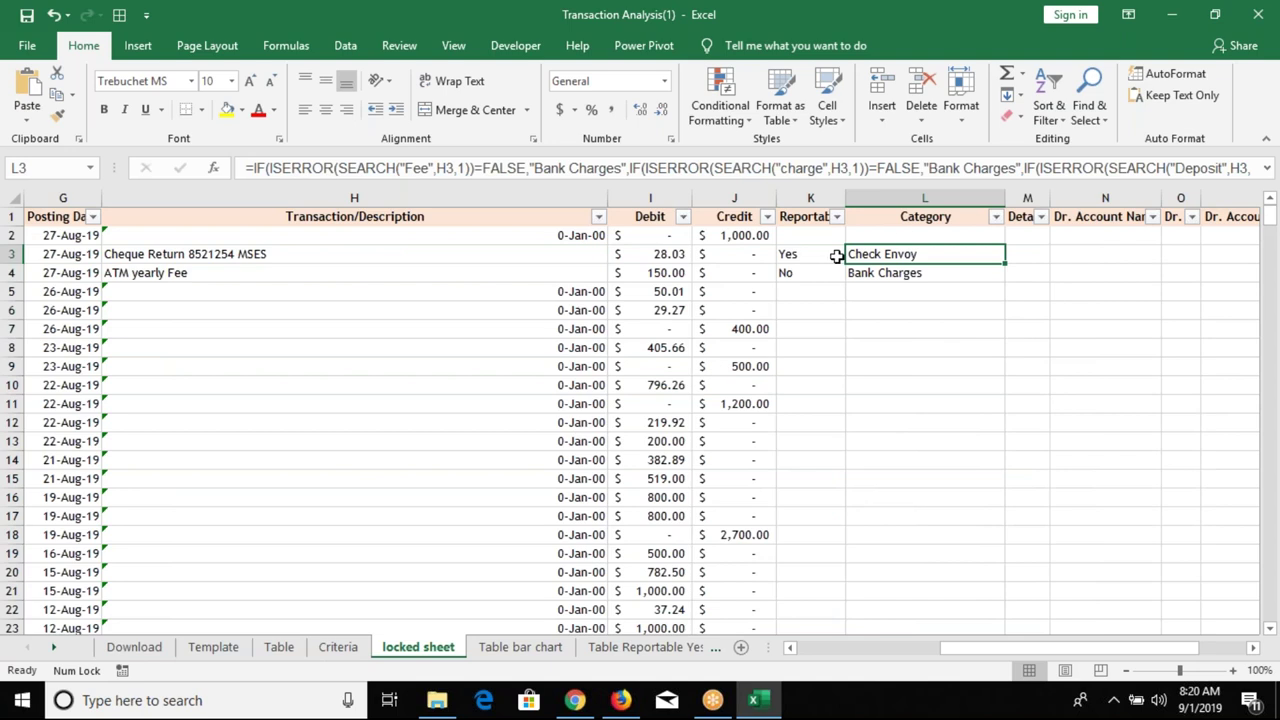
pyautogui.click(866, 291)
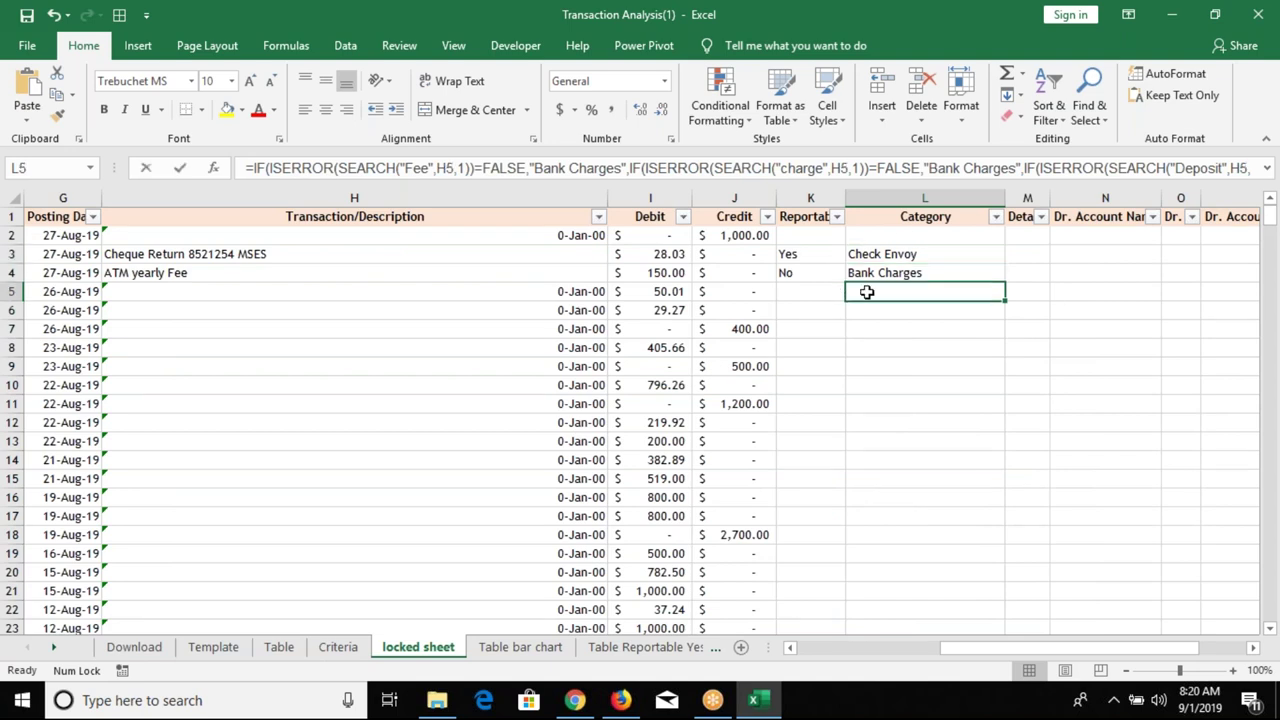
pyautogui.doubleClick(866, 291)
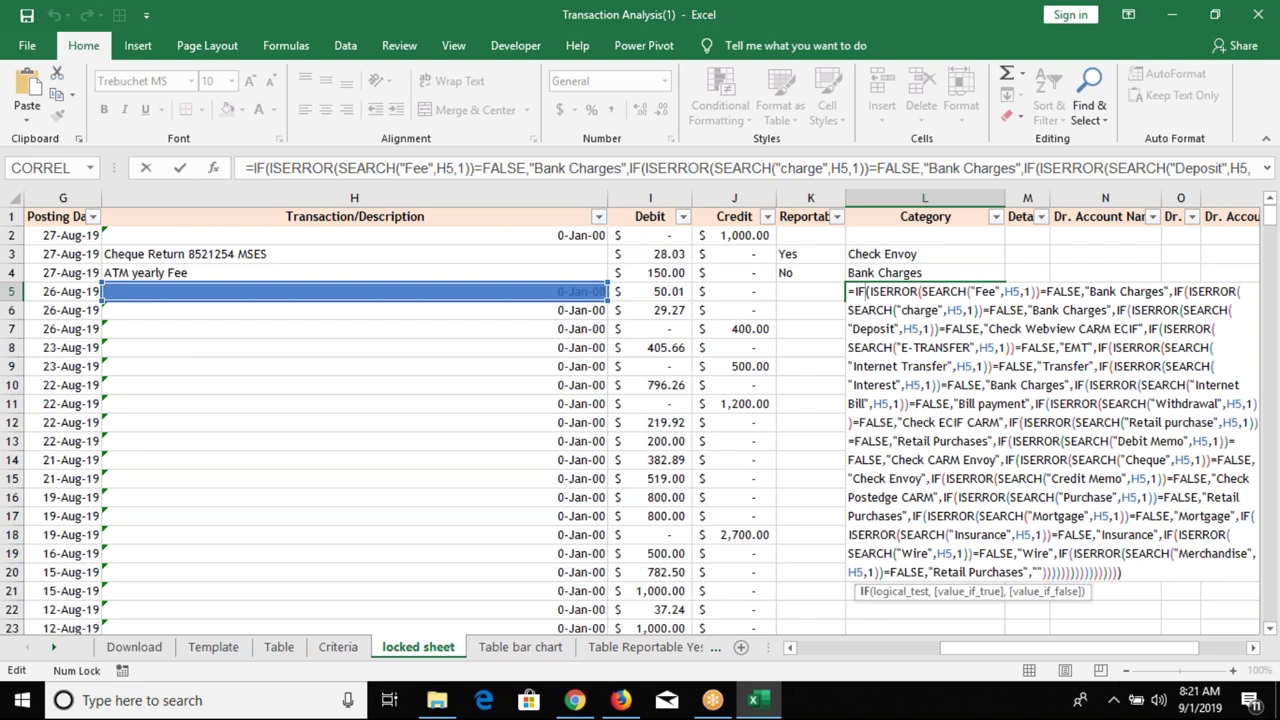
pyautogui.press('Escape')
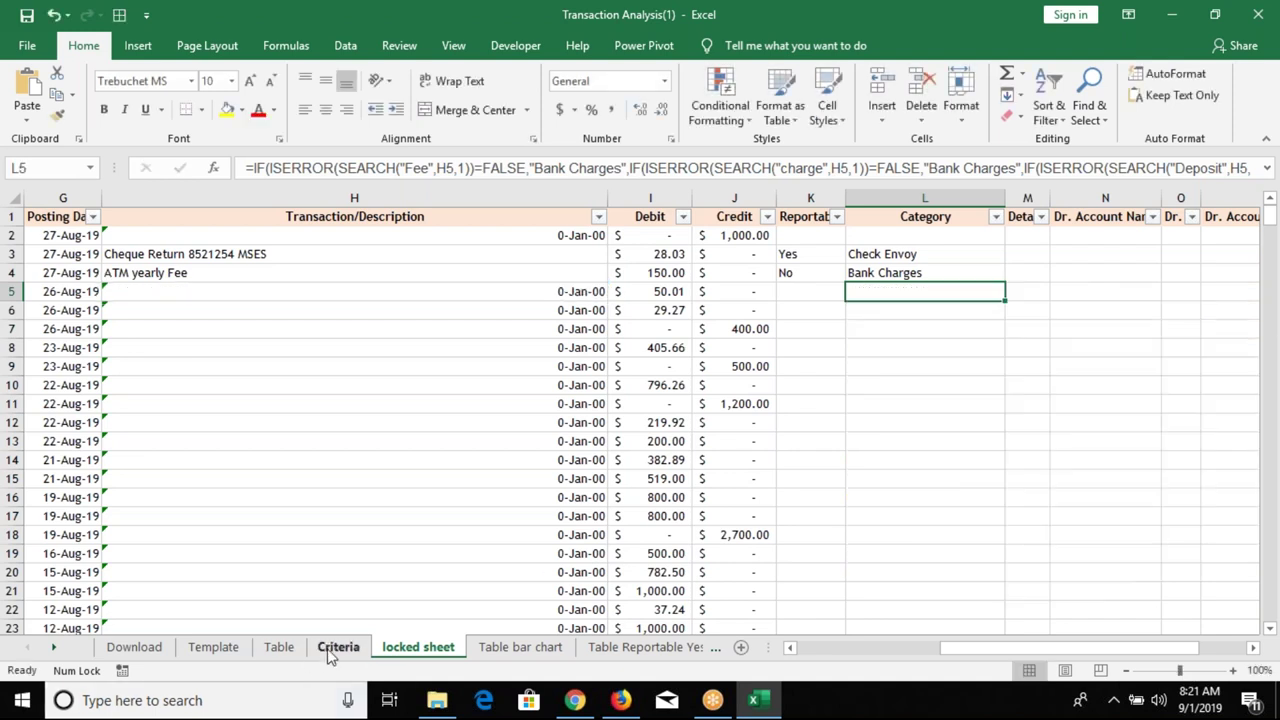
# - Select the Criteria description list, Reportable values and Category/Reportable headers
pyautogui.click(338, 647)
pyautogui.moveTo(166, 264)
pyautogui.mouseDown()
pyautogui.moveTo(162, 527)
pyautogui.moveTo(186, 512)
pyautogui.mouseUp()
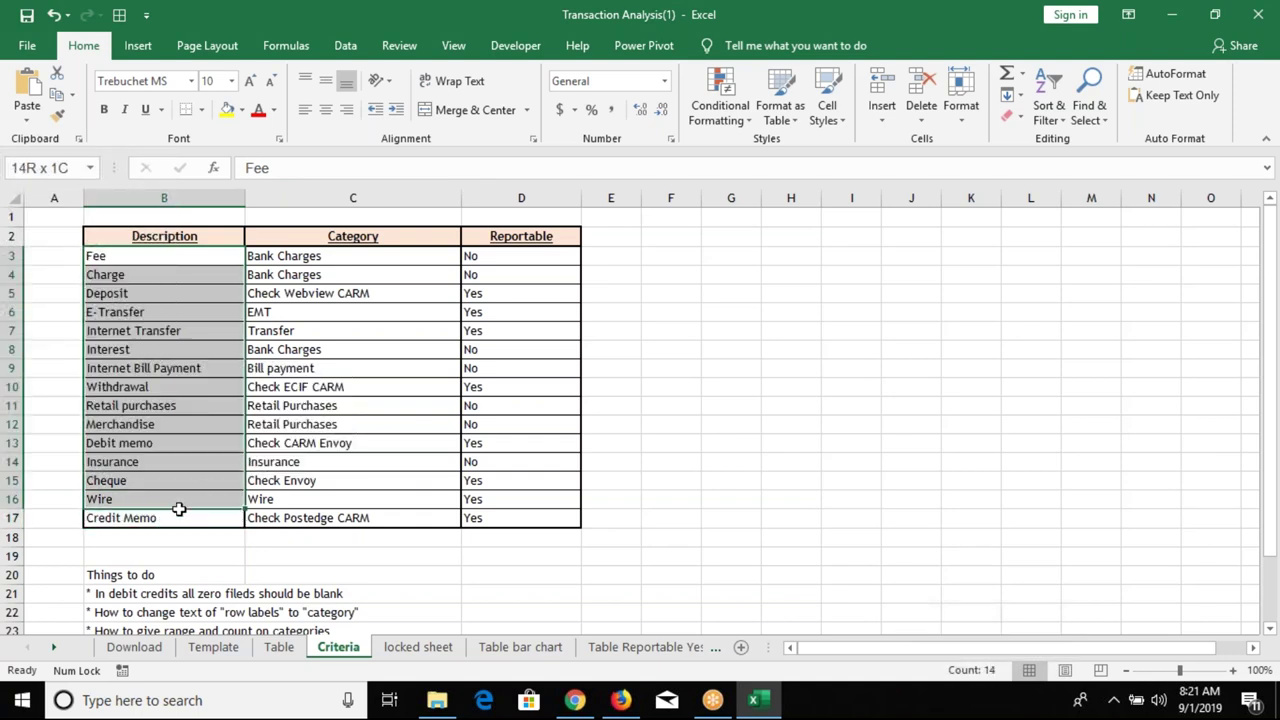
pyautogui.click(300, 461)
pyautogui.moveTo(503, 258); pyautogui.dragTo(504, 510)
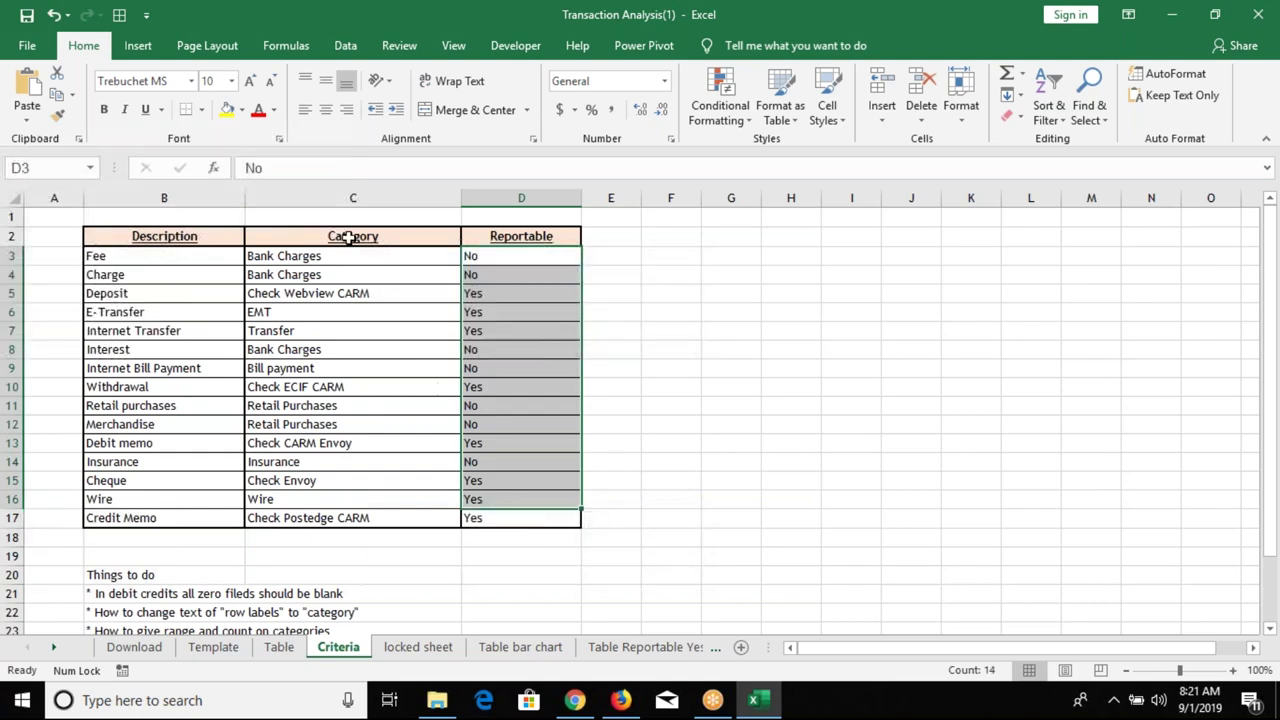
pyautogui.click(444, 246)
pyautogui.moveTo(444, 246); pyautogui.dragTo(505, 240)
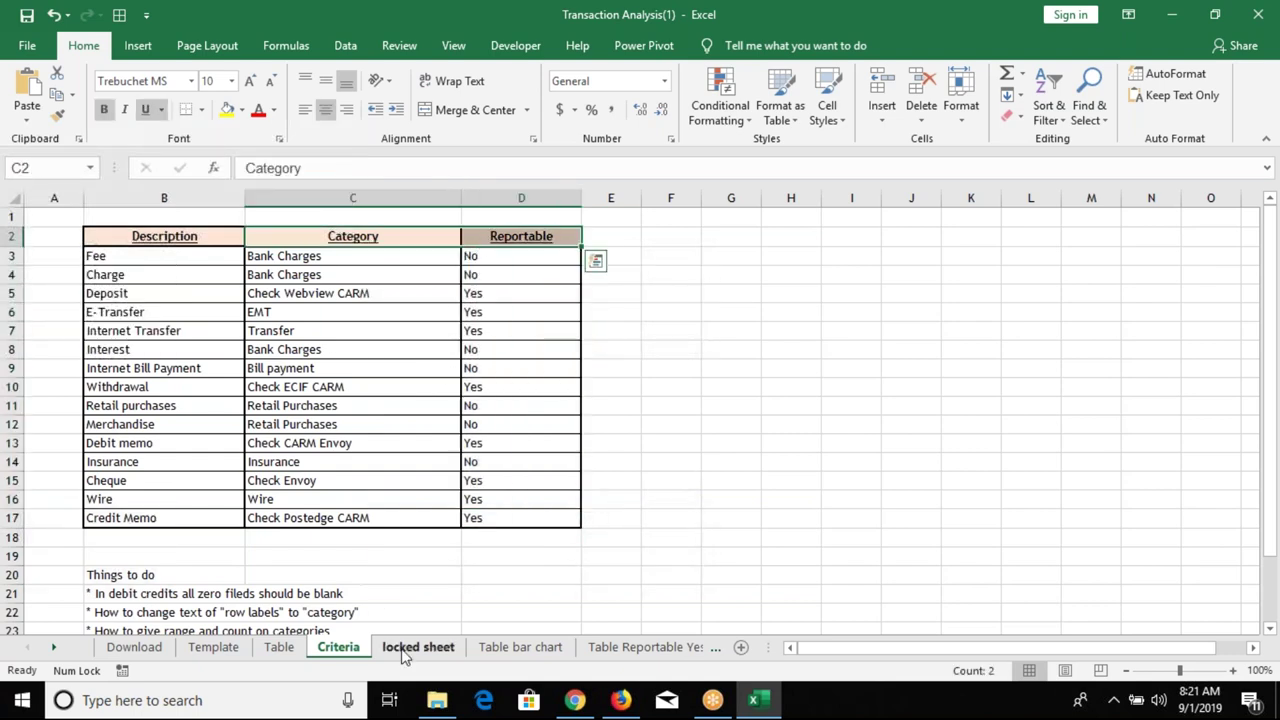
pyautogui.click(418, 647)
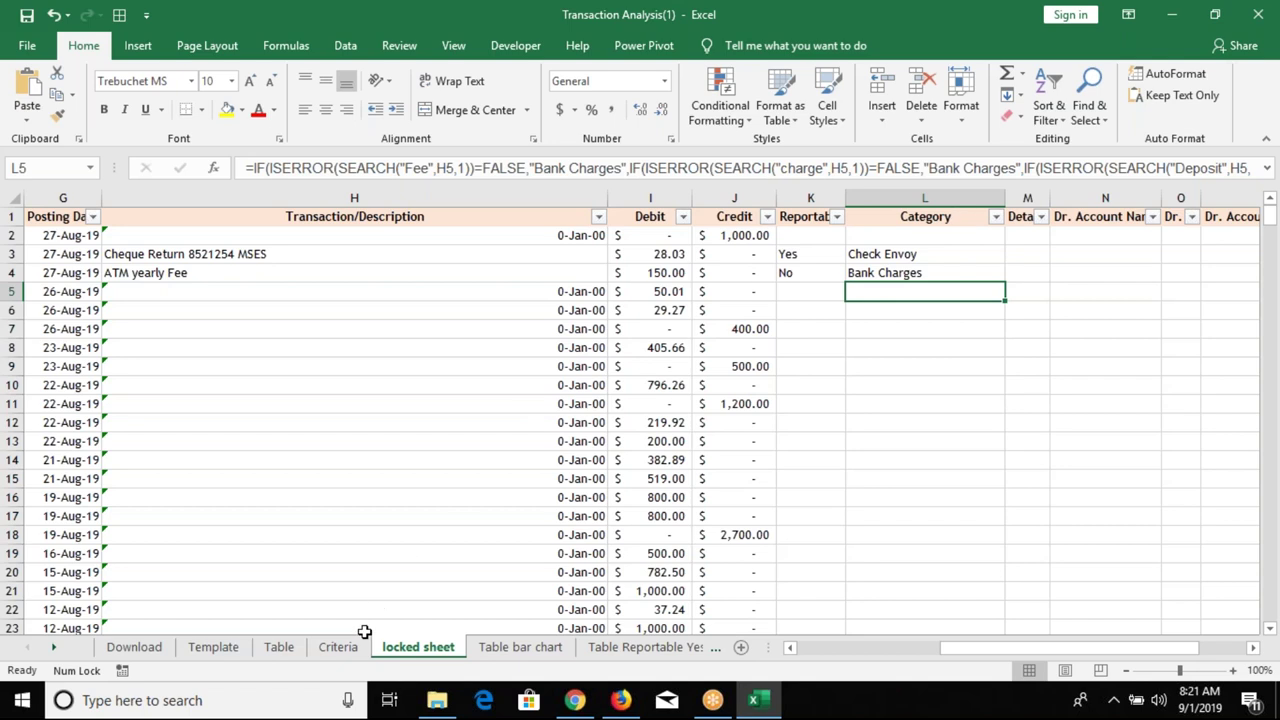
pyautogui.click(338, 647)
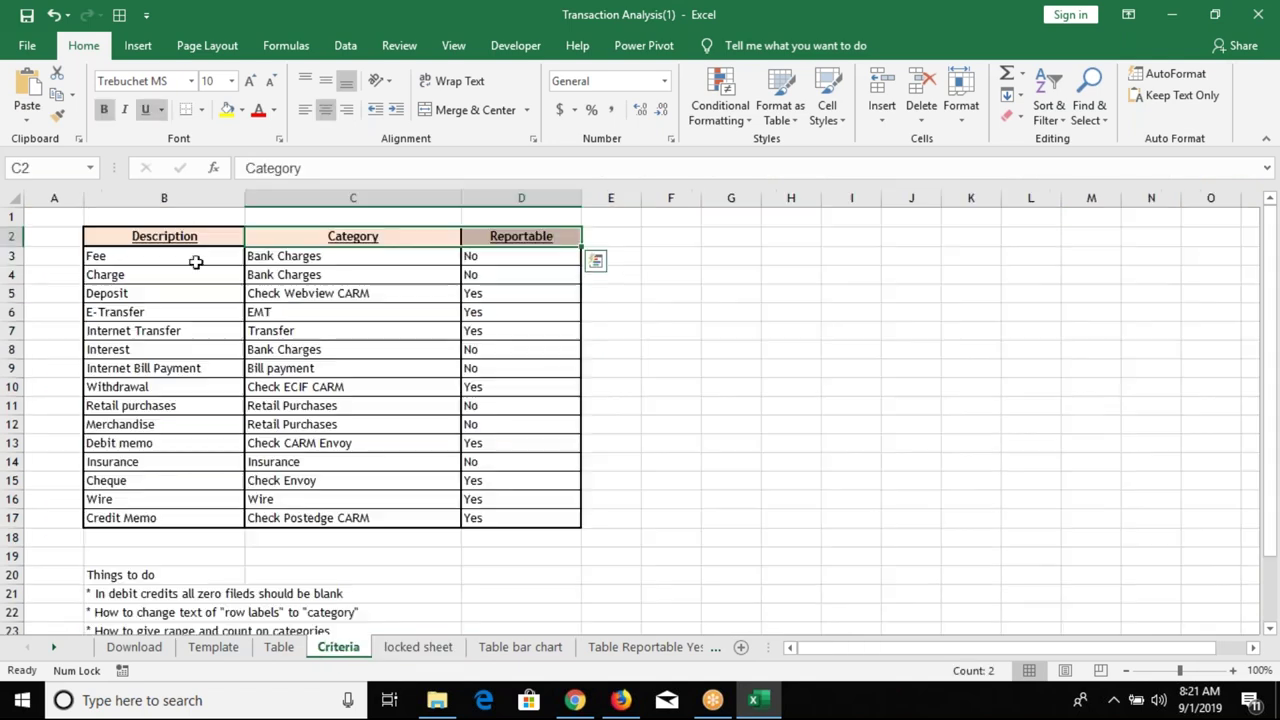
# - Copy the two transaction descriptions in Download B11:B12 into Criteria H2:H3
pyautogui.click(808, 236)
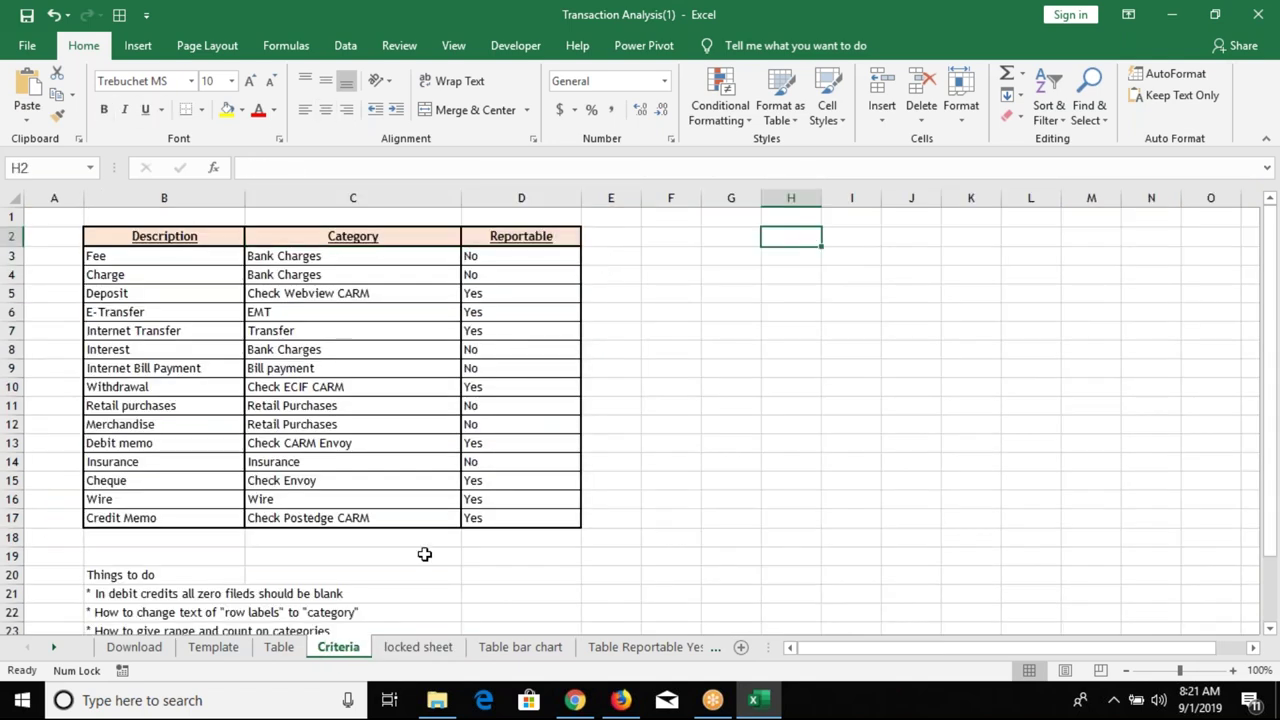
pyautogui.click(134, 647)
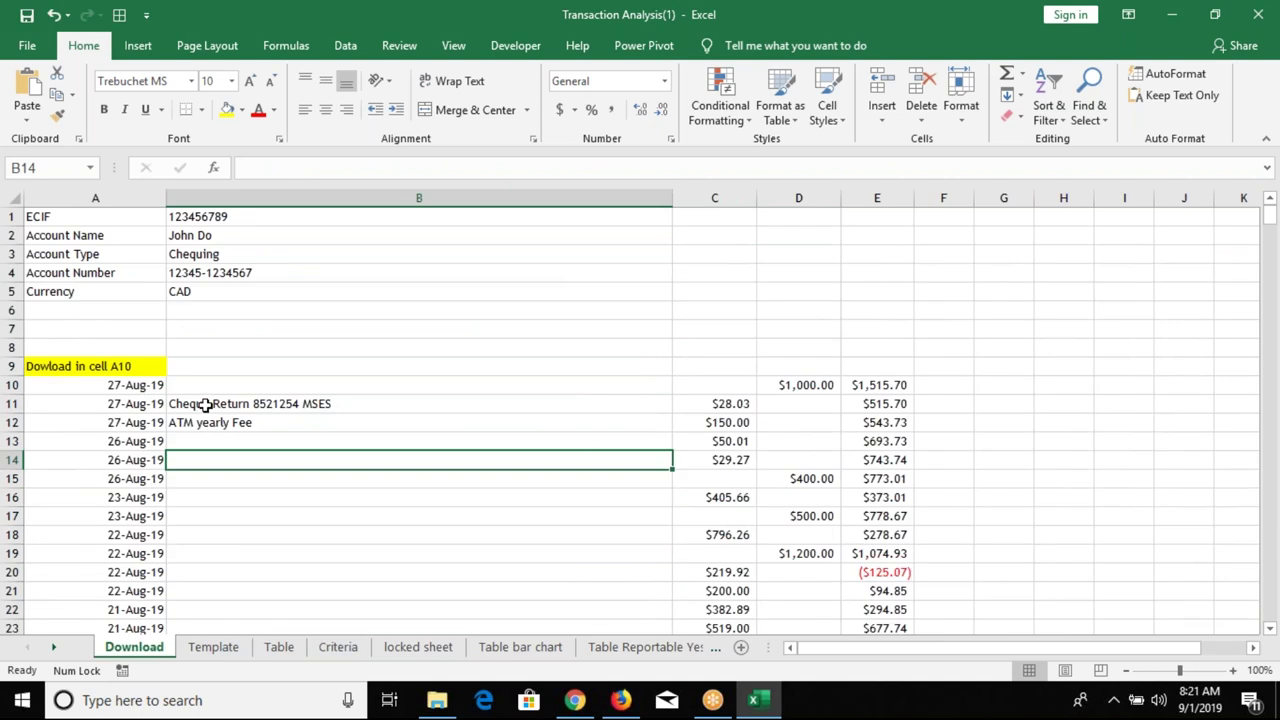
pyautogui.moveTo(205, 404); pyautogui.dragTo(210, 426)
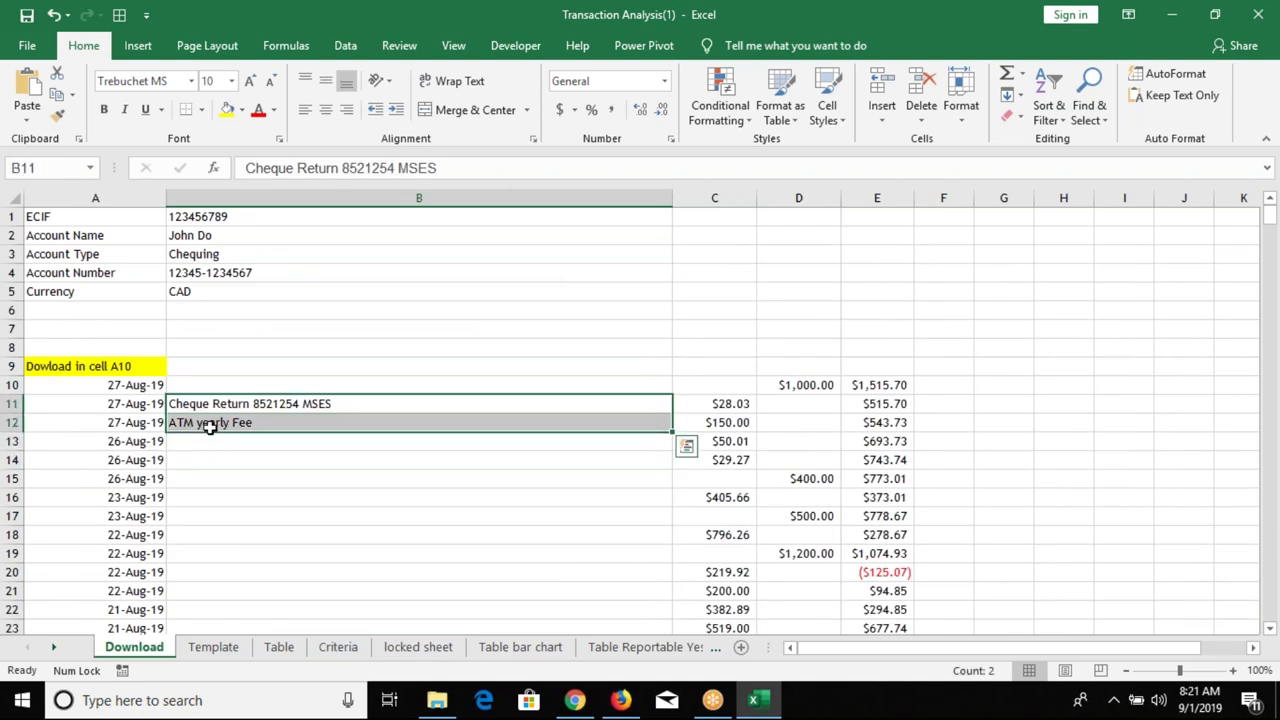
pyautogui.hotkey('ctrl', 'c')
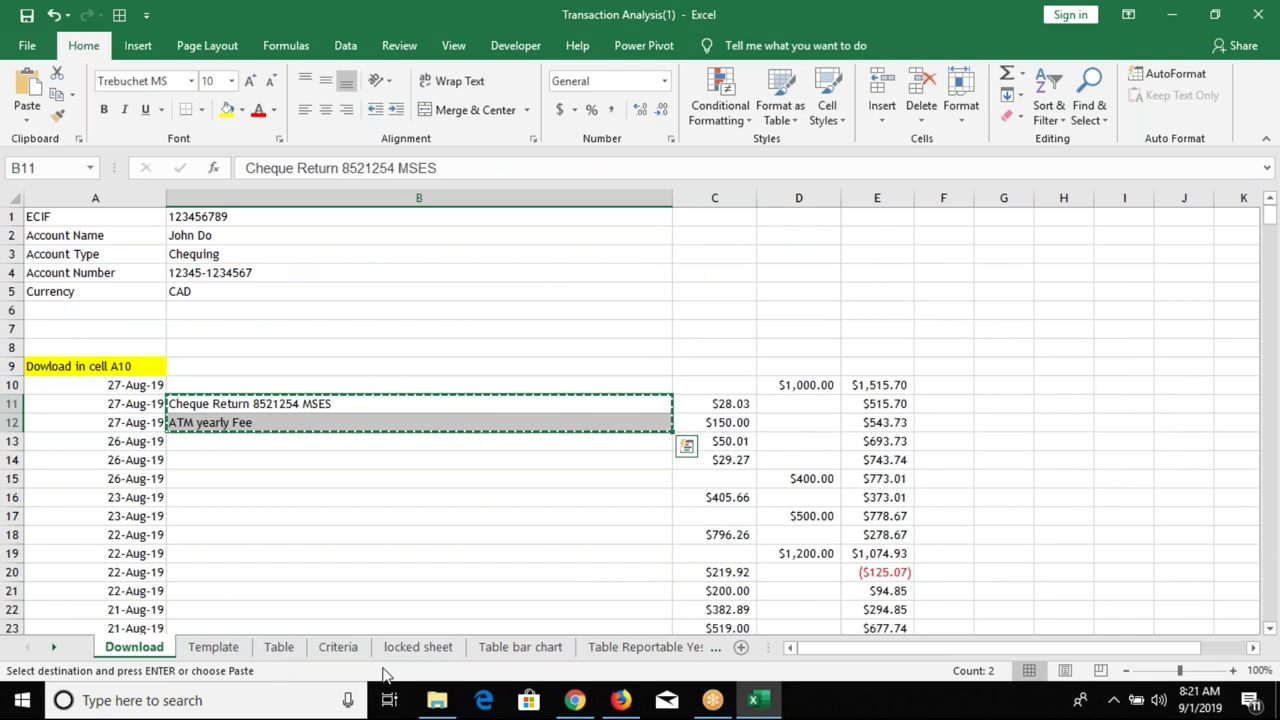
pyautogui.click(338, 647)
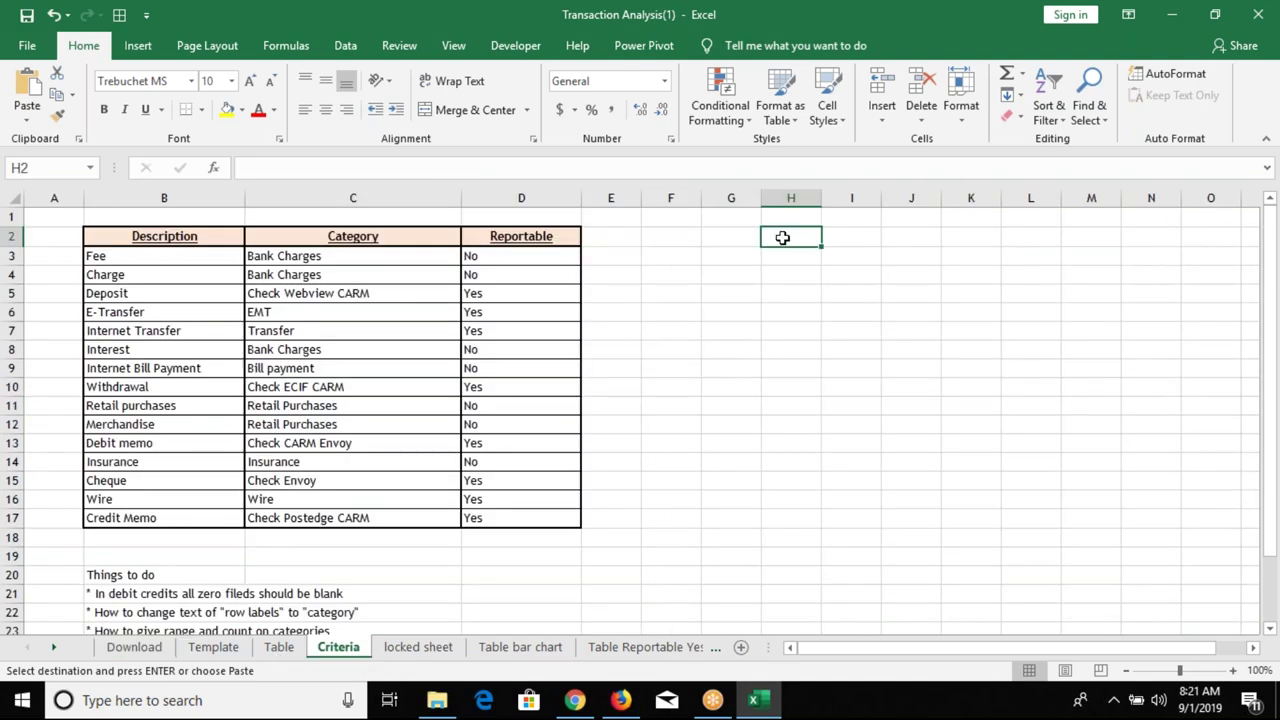
pyautogui.hotkey('ctrl', 'v')
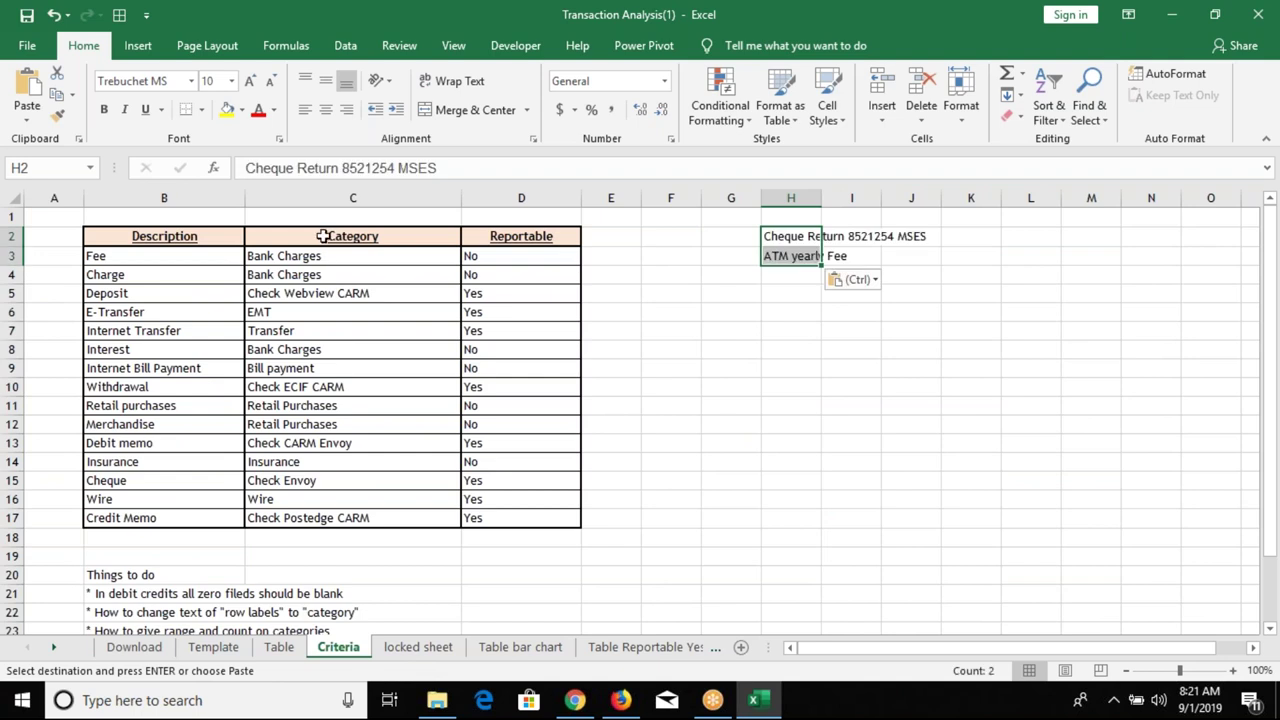
# - Copy the Category and Reportable headers into I1:J1 and autofit columns I and J
pyautogui.moveTo(330, 240); pyautogui.dragTo(484, 239)
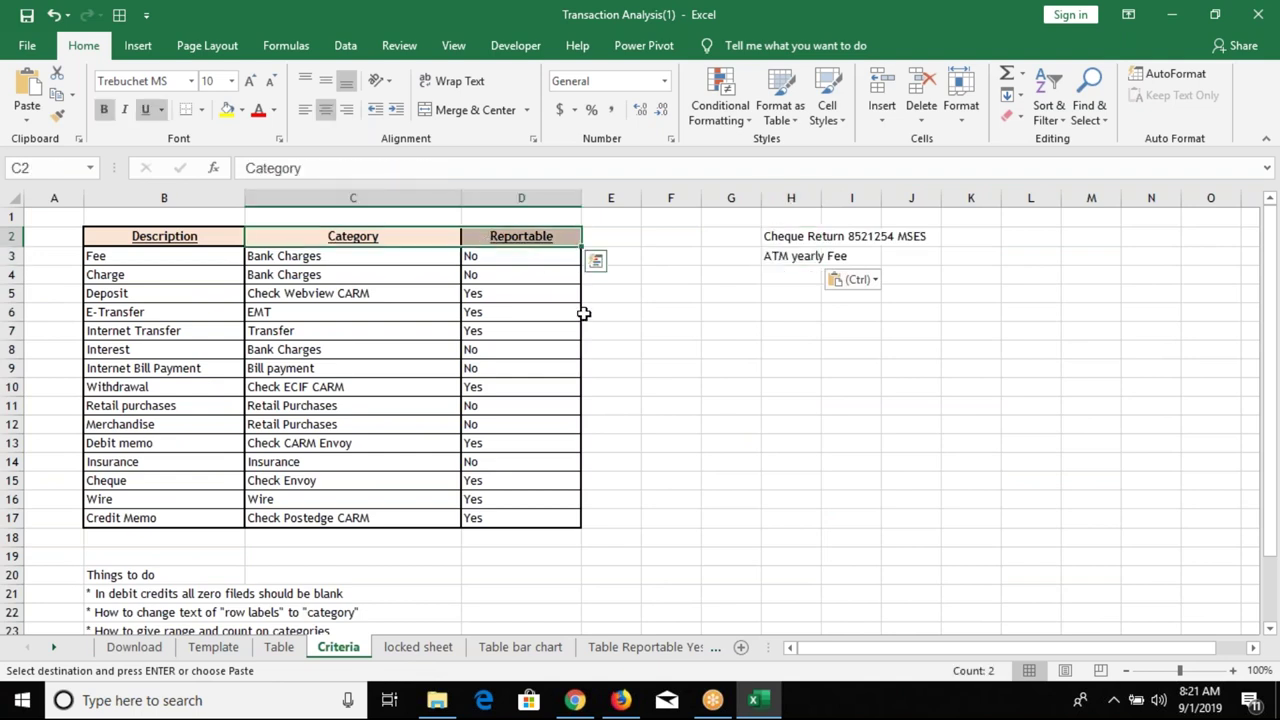
pyautogui.hotkey('ctrl', 'c')
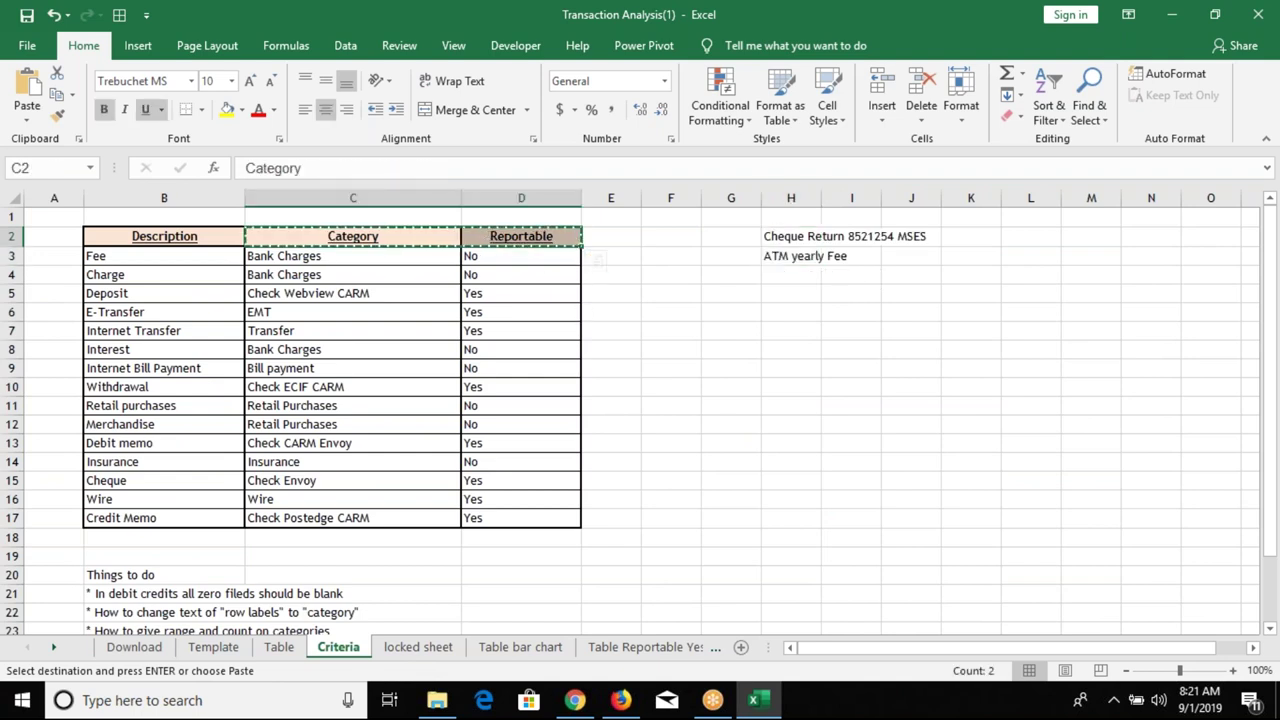
pyautogui.click(865, 216)
pyautogui.hotkey('ctrl', 'v')
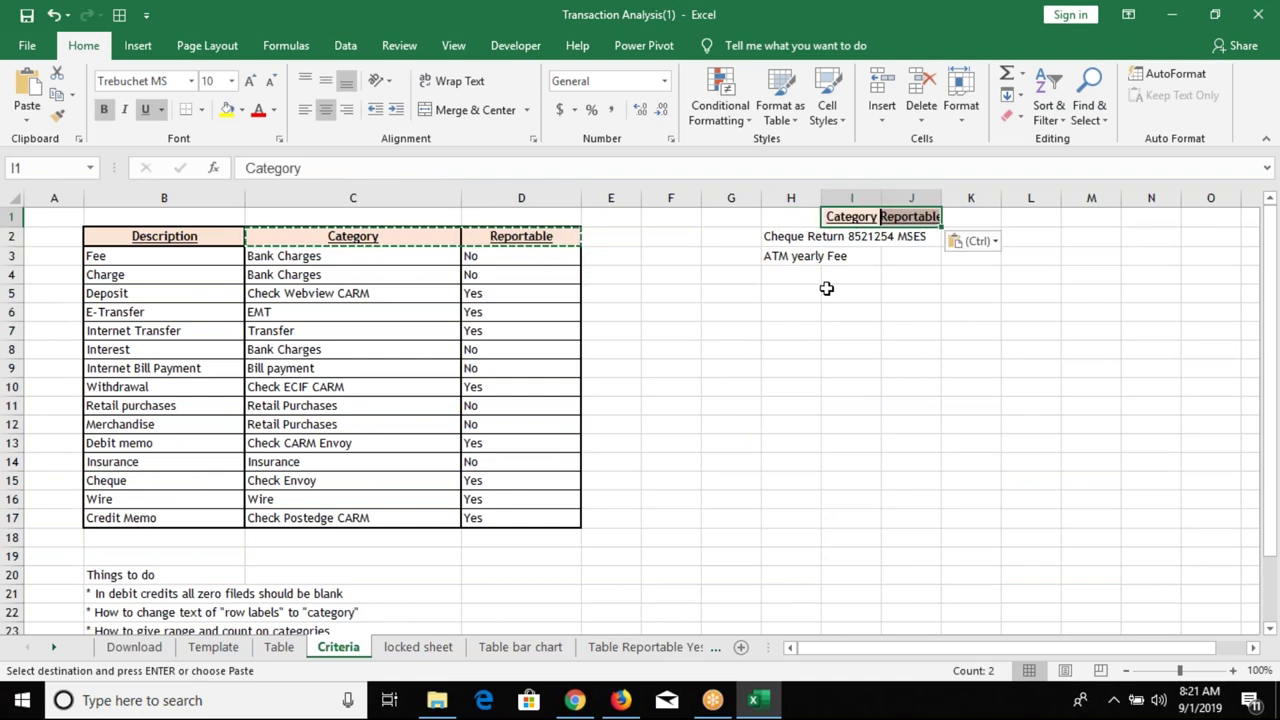
pyautogui.click(826, 288)
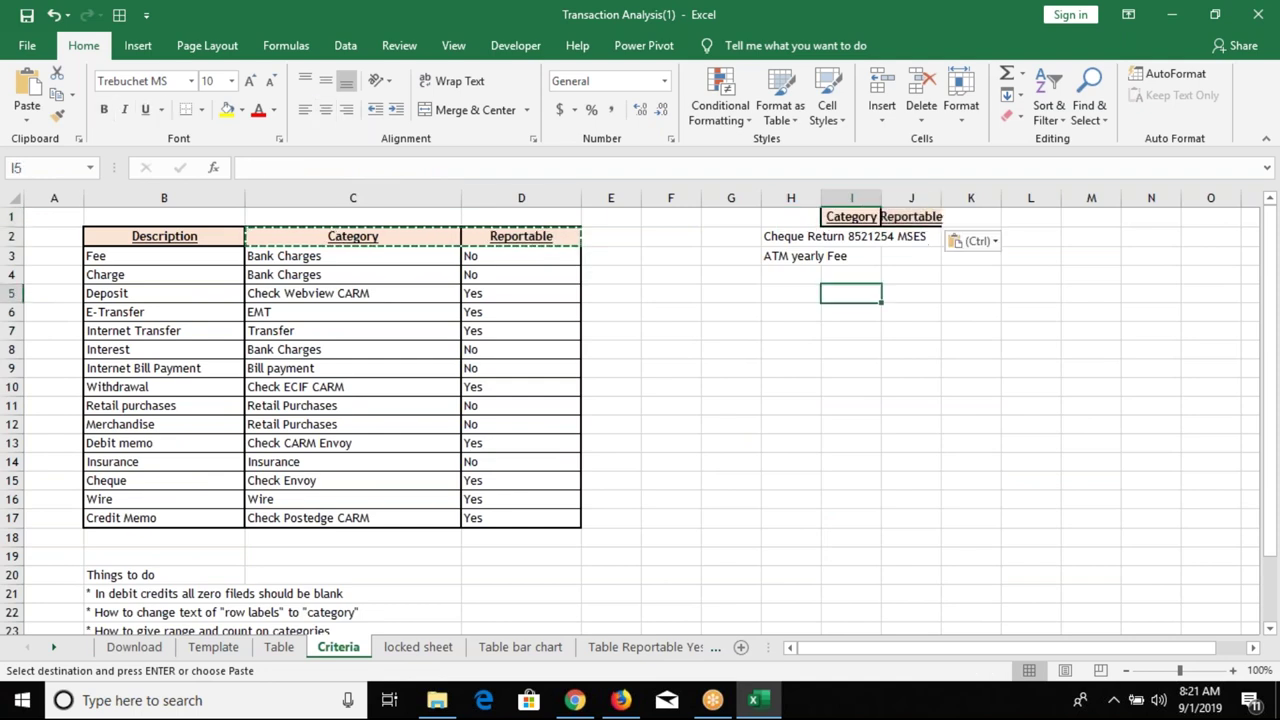
pyautogui.doubleClick(879, 198)
pyautogui.doubleClick(940, 198)
pyautogui.doubleClick(937, 198)
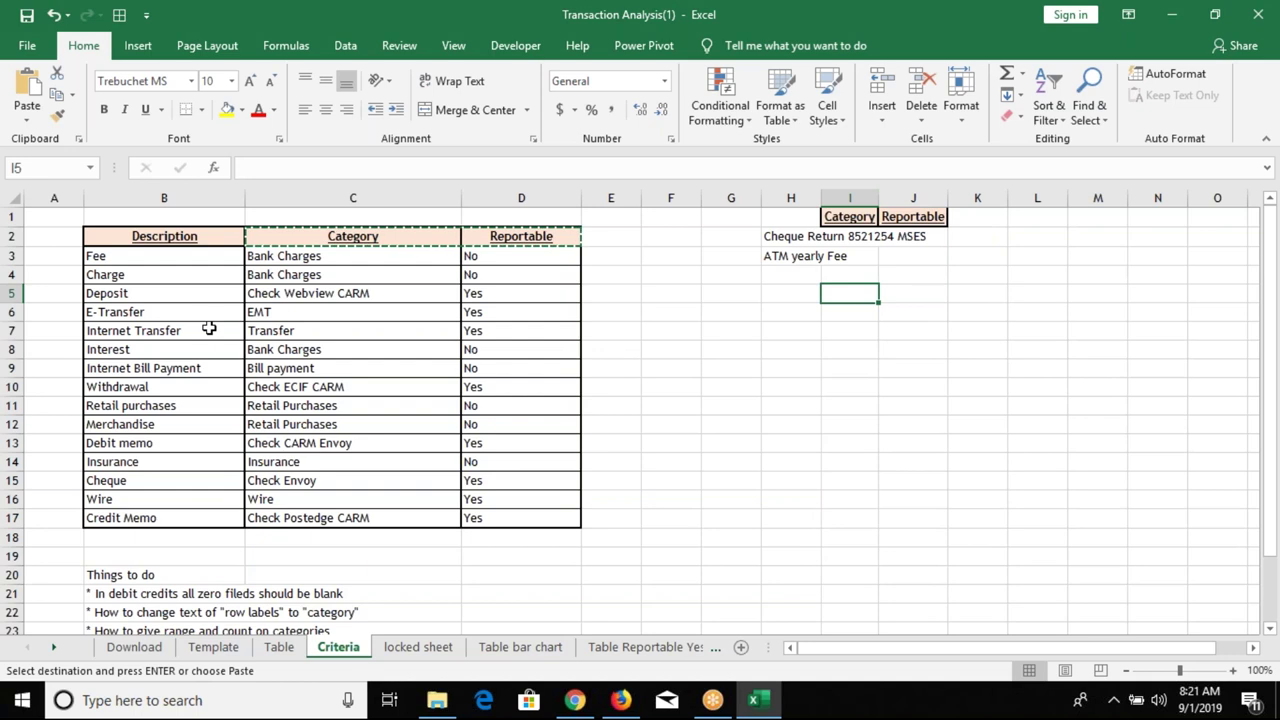
pyautogui.press('Escape')
# - Autofit column H to the cheque description and compare H2:H3 against B3:B17
pyautogui.moveTo(150, 264); pyautogui.dragTo(128, 515)
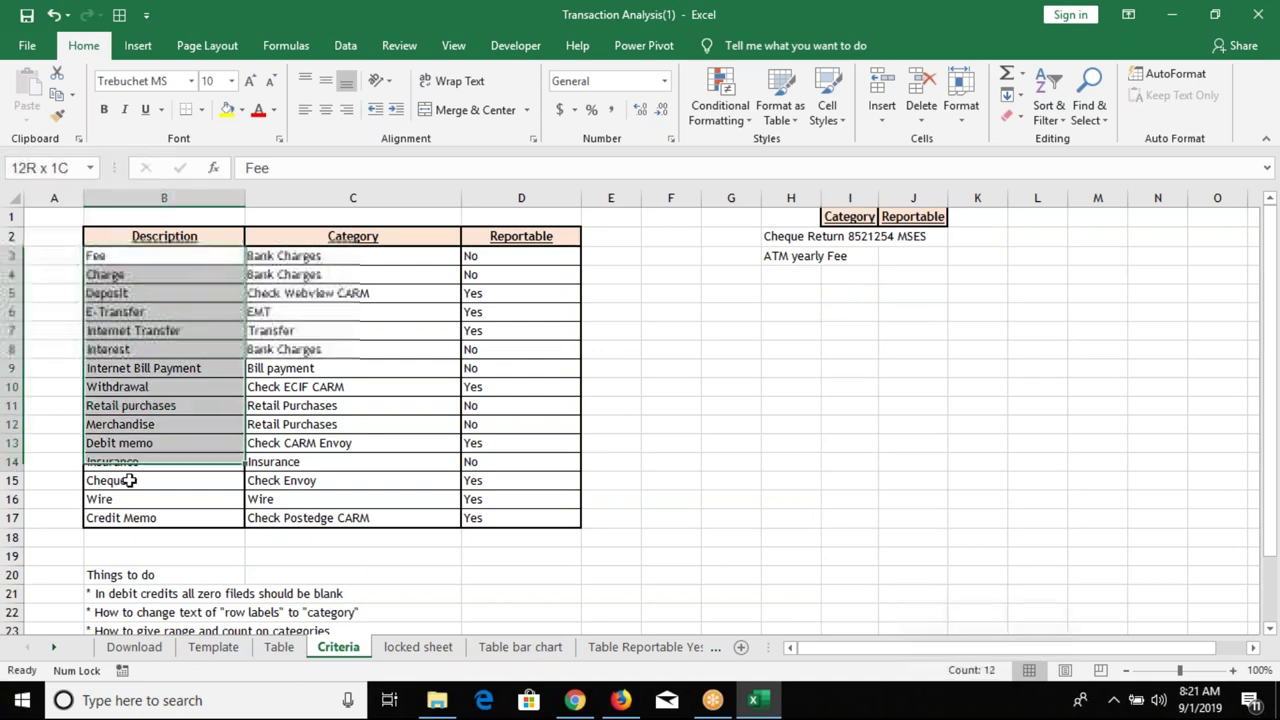
pyautogui.moveTo(128, 512); pyautogui.dragTo(128, 513)
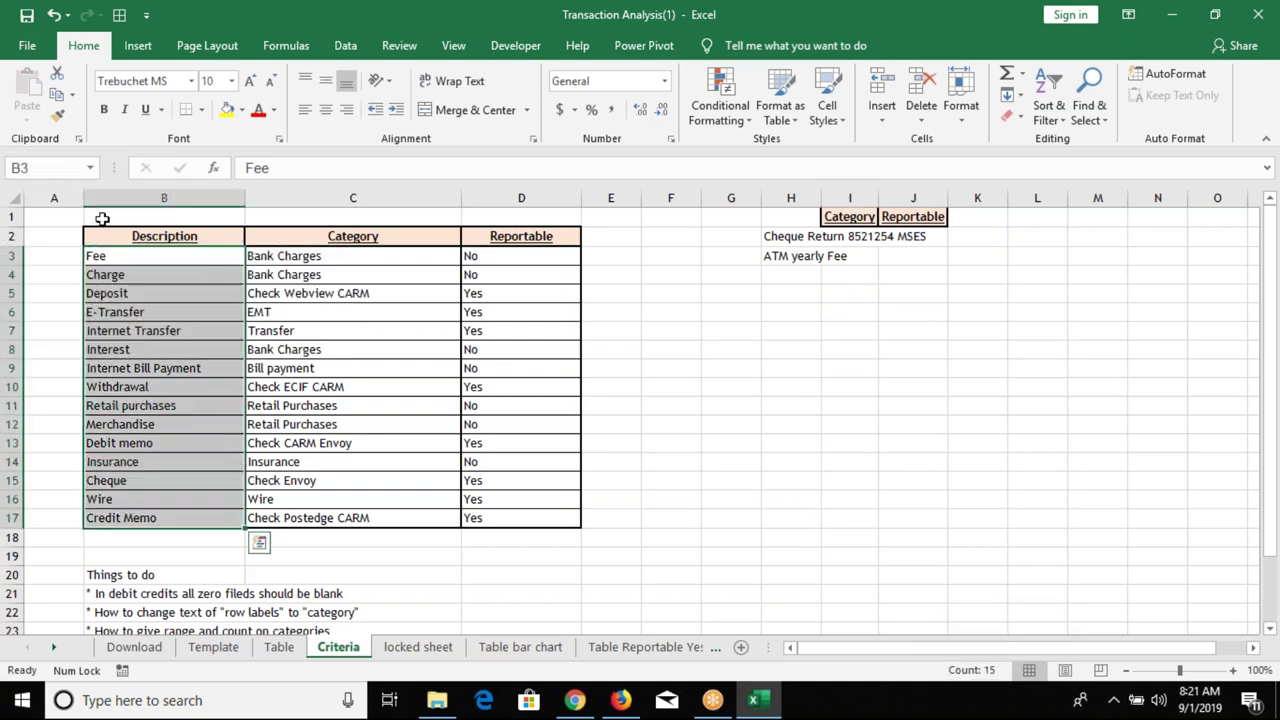
pyautogui.click(796, 242)
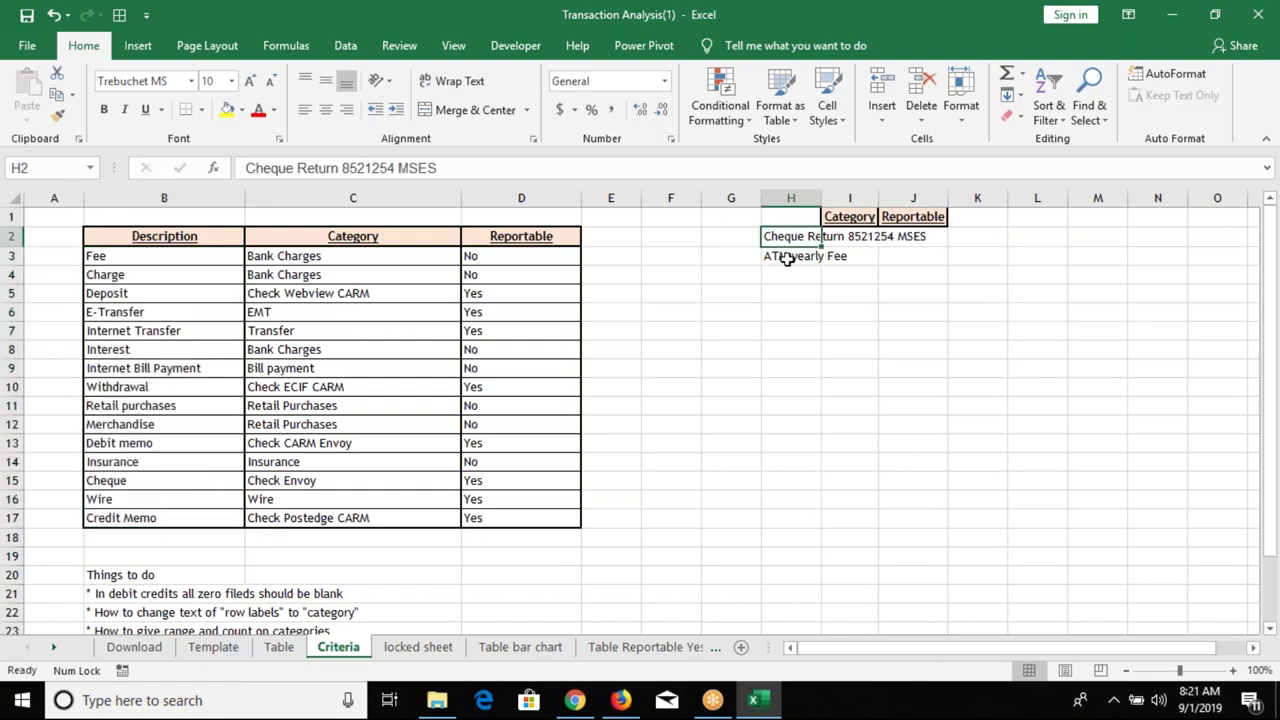
pyautogui.doubleClick(821, 198)
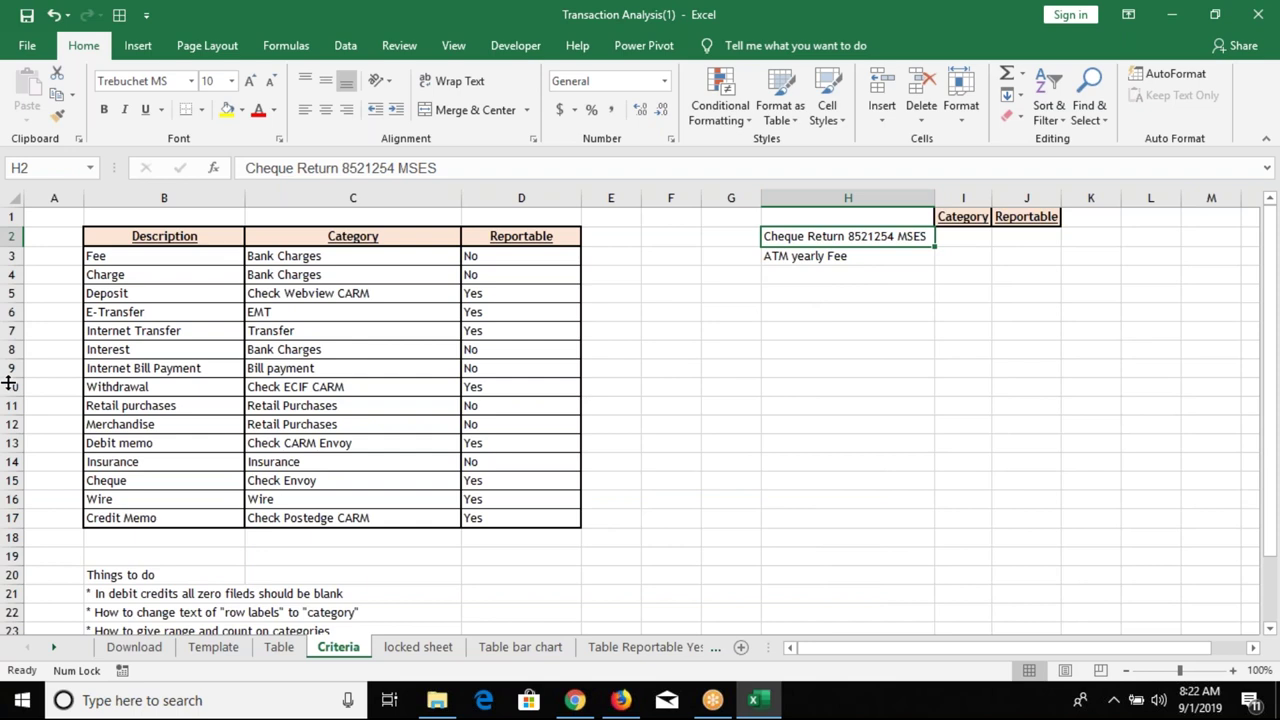
pyautogui.click(103, 258)
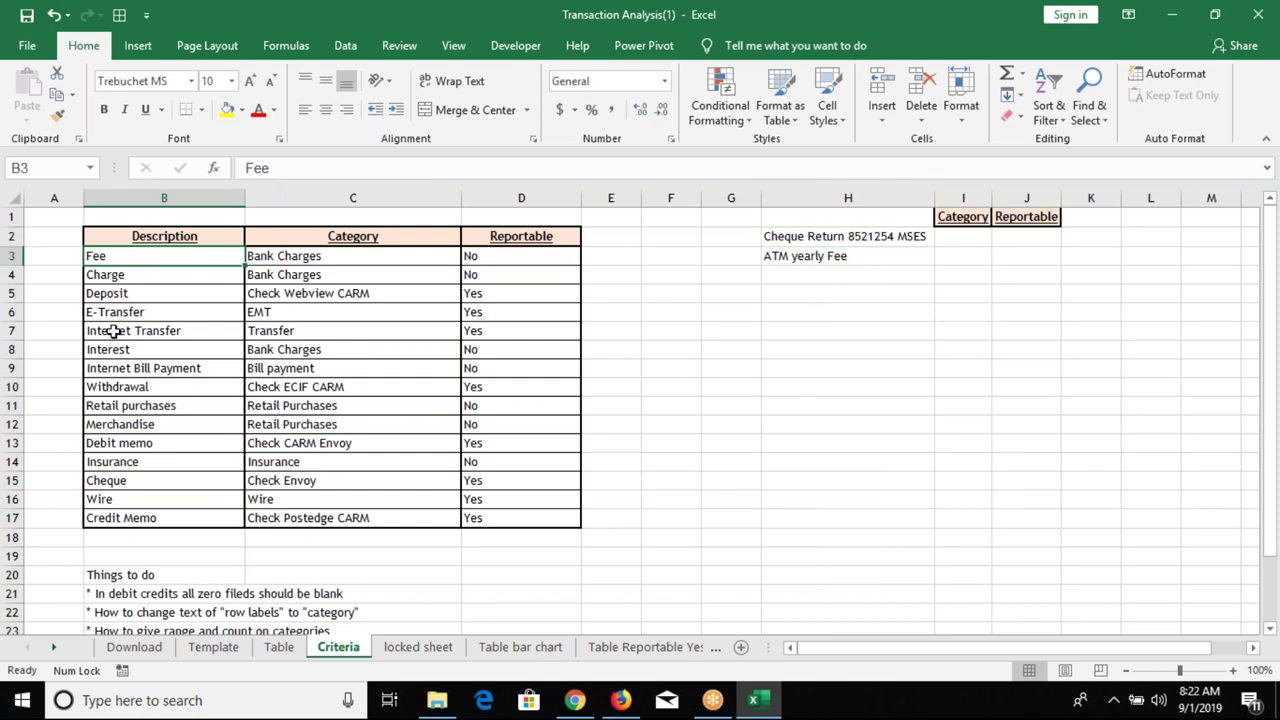
pyautogui.click(838, 244)
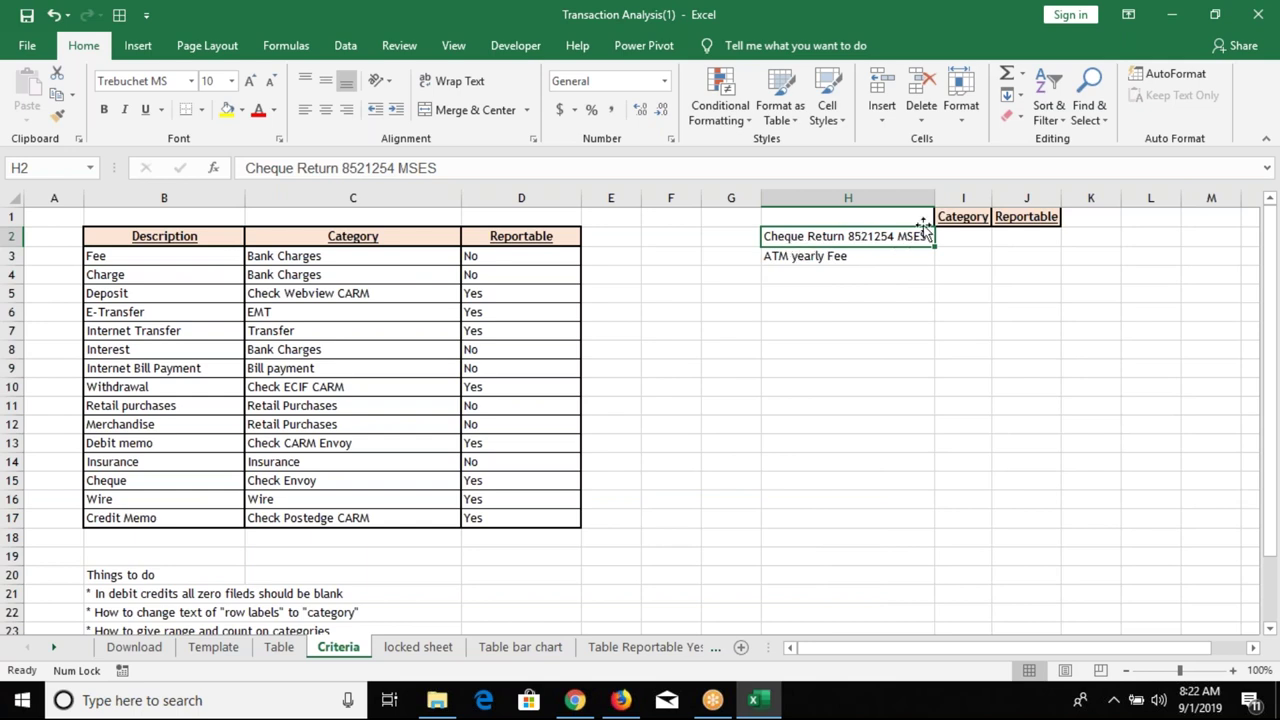
pyautogui.click(834, 259)
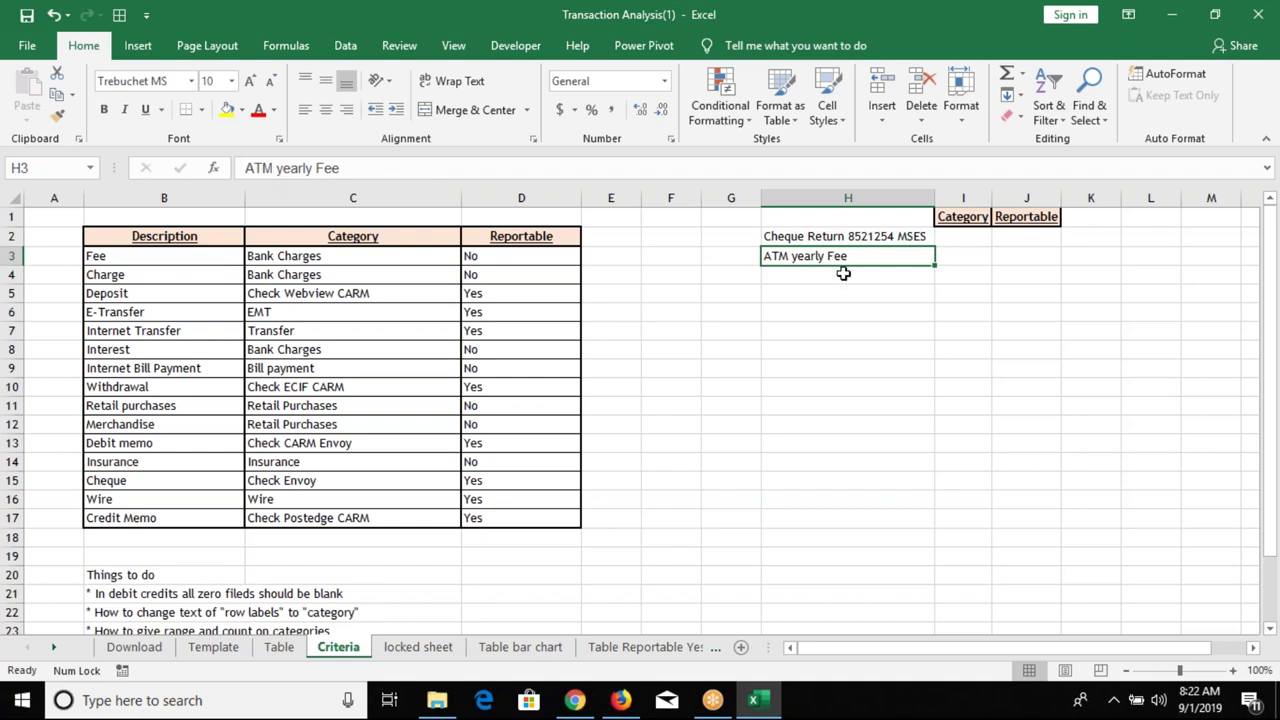
pyautogui.doubleClick(843, 256)
pyautogui.press('Escape')
pyautogui.click(783, 236)
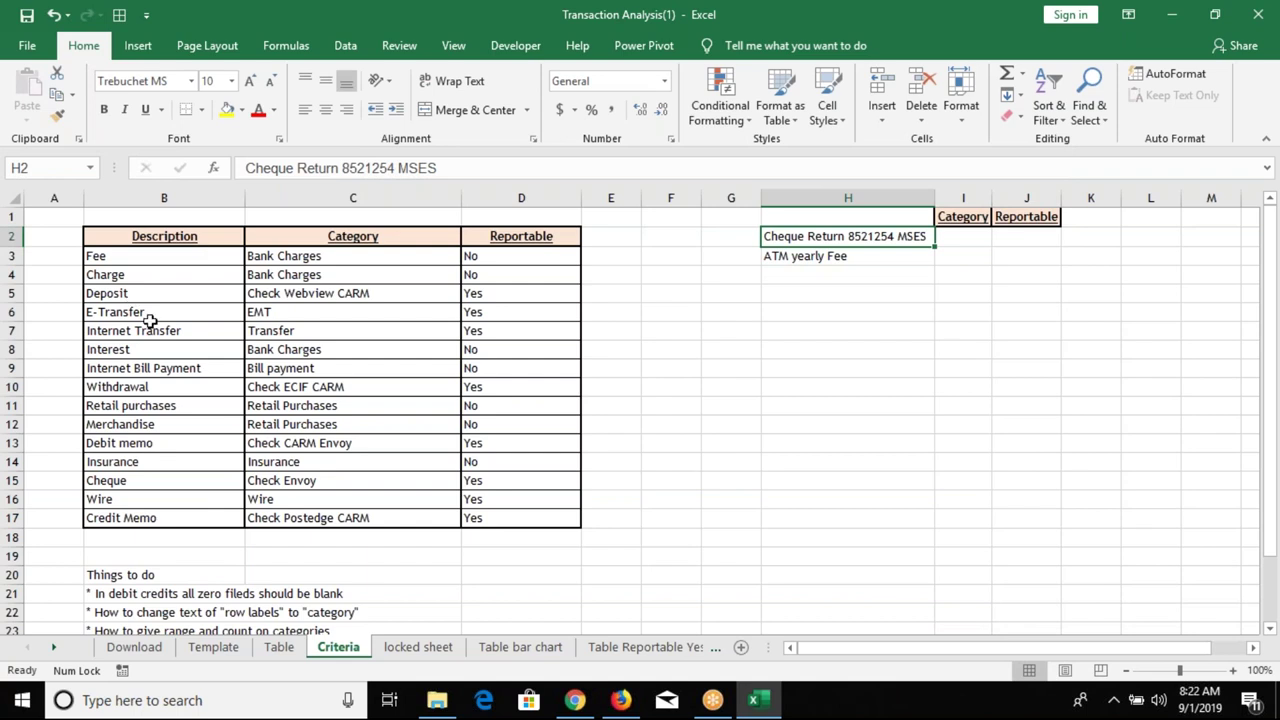
pyautogui.click(818, 262)
pyautogui.click(120, 262)
pyautogui.moveTo(120, 262); pyautogui.dragTo(130, 518)
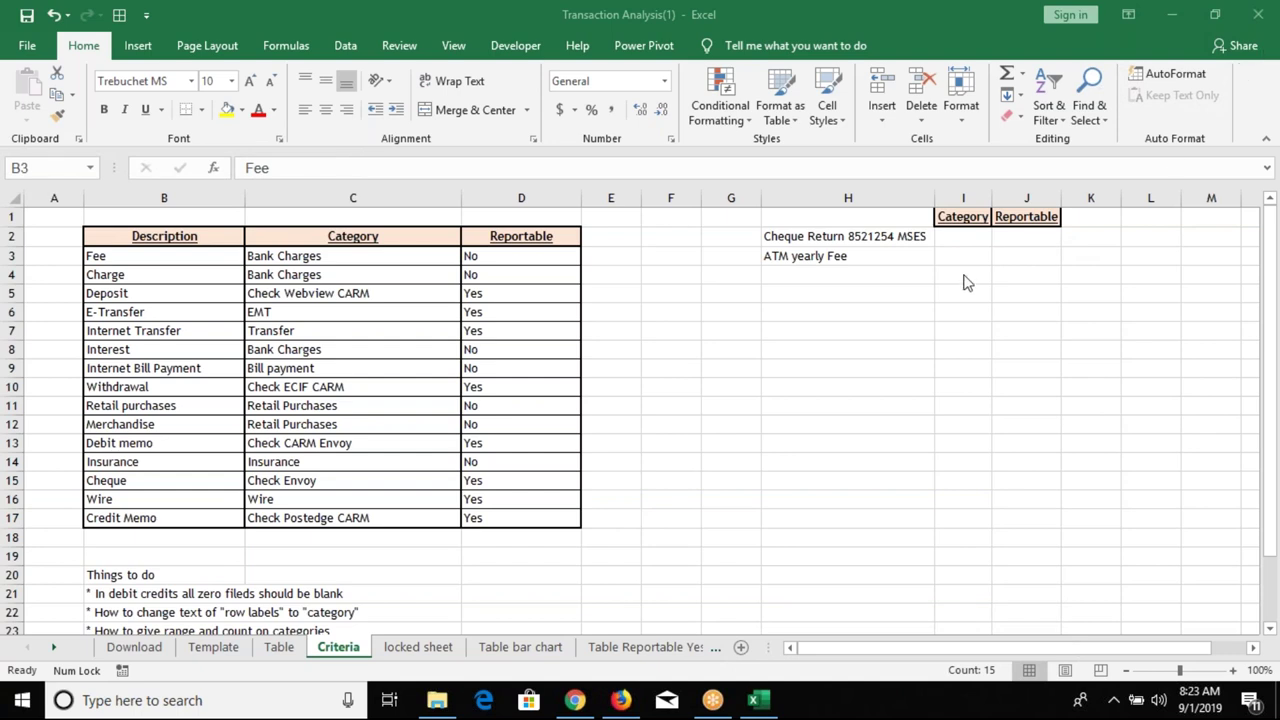
pyautogui.click(953, 242)
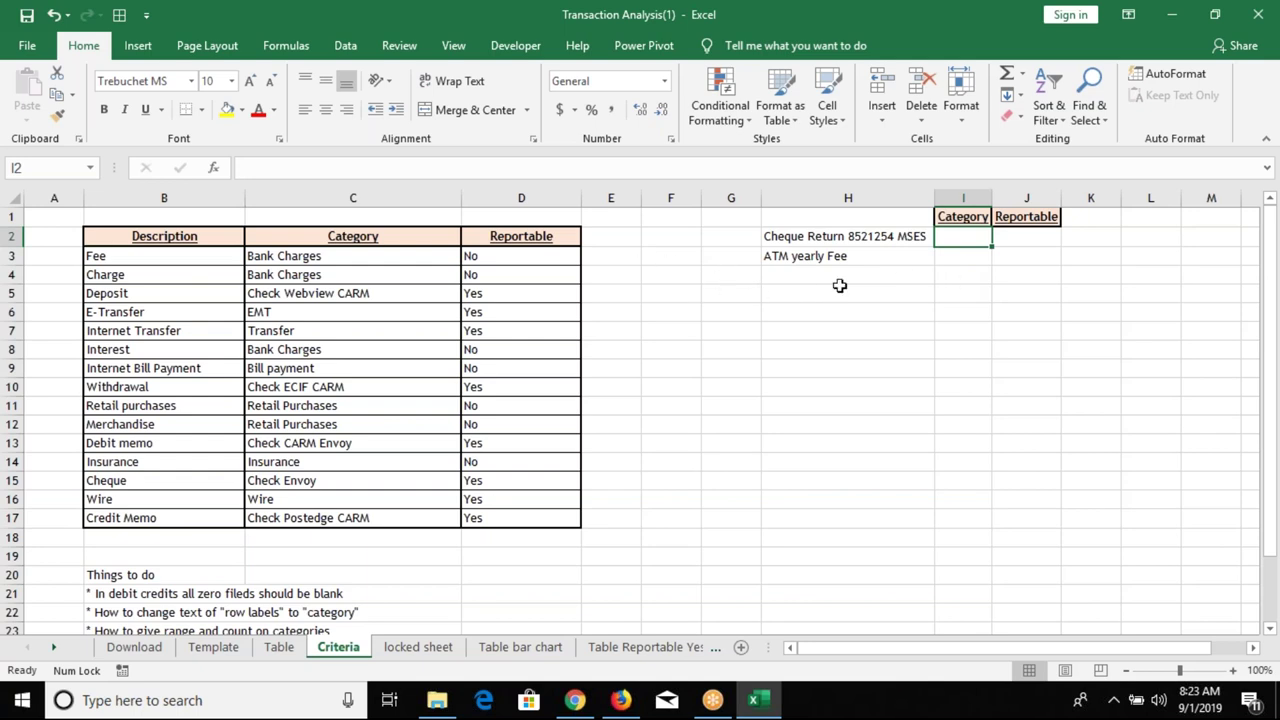
pyautogui.click(609, 260)
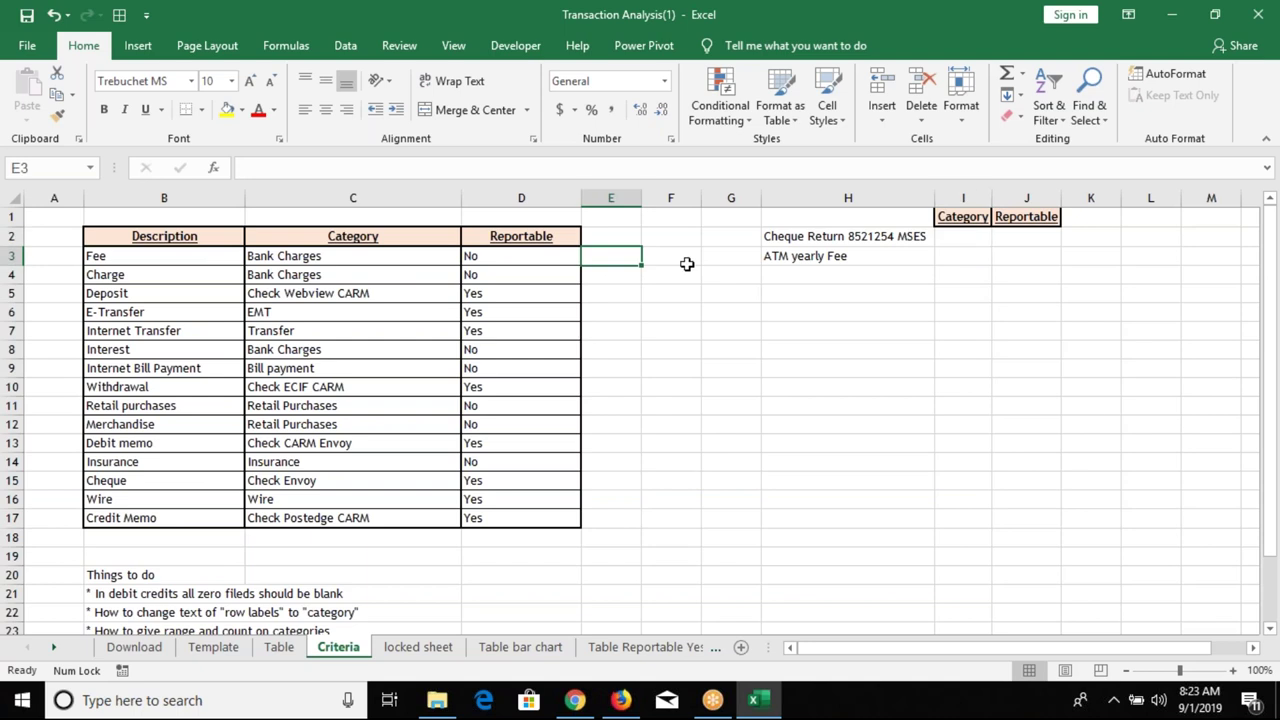
# - Enter =MATCH in E3 looking up B3 in H2 with exact match type 0
pyautogui.write('=')
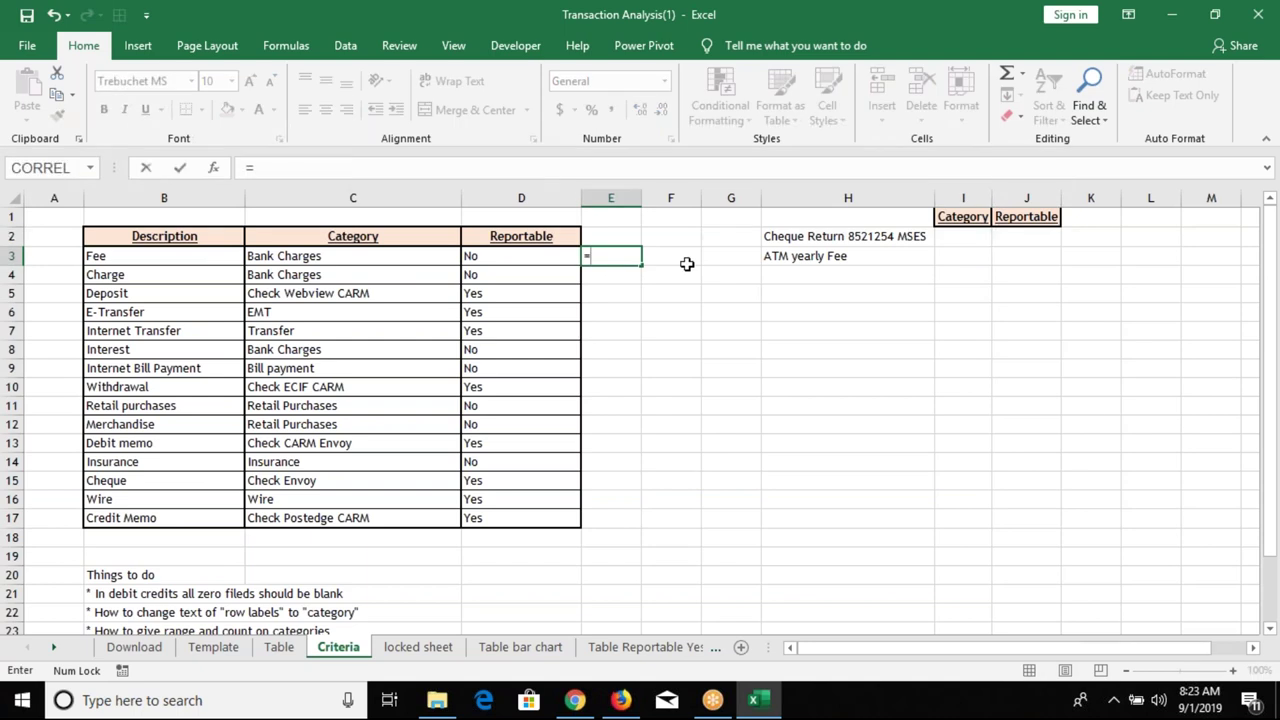
pyautogui.write('mat')
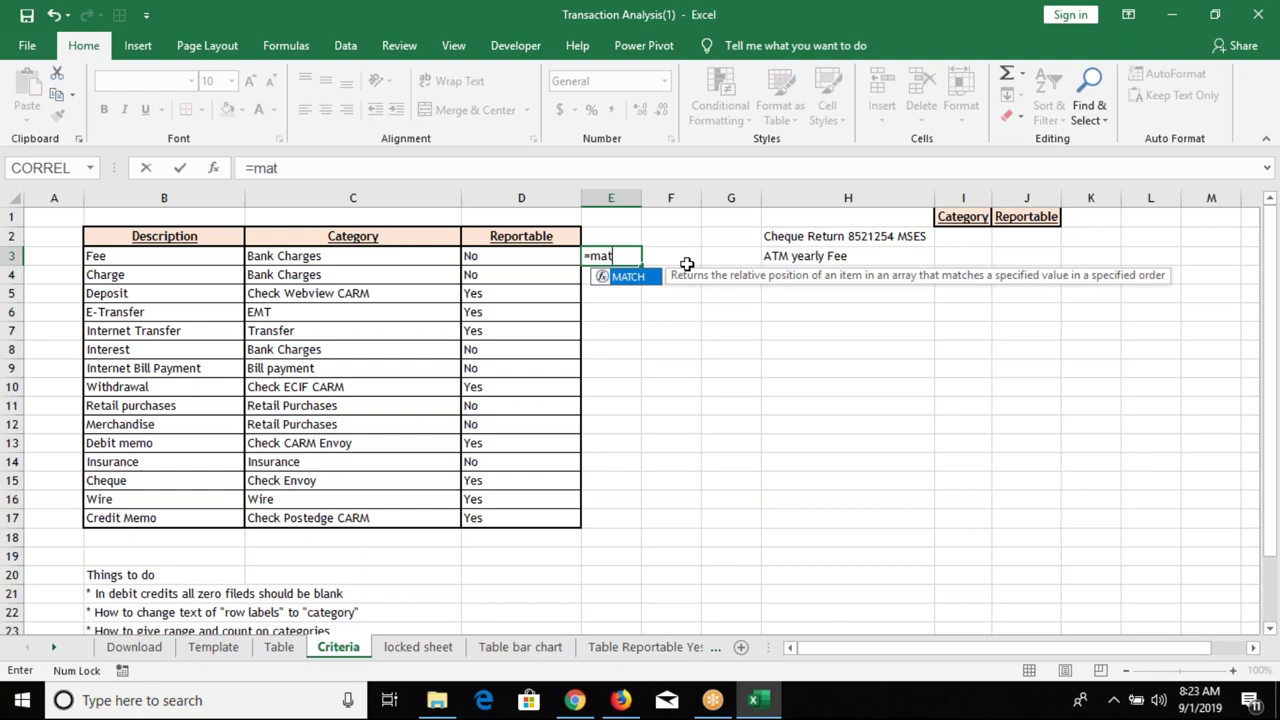
pyautogui.press('Tab')
pyautogui.write('D3')
pyautogui.press('Left')
pyautogui.press('Left')
pyautogui.press('Left')
pyautogui.press('Right')
pyautogui.write(',')
pyautogui.press('Right')
pyautogui.press('Right')
pyautogui.press('Right')
pyautogui.press('Up')
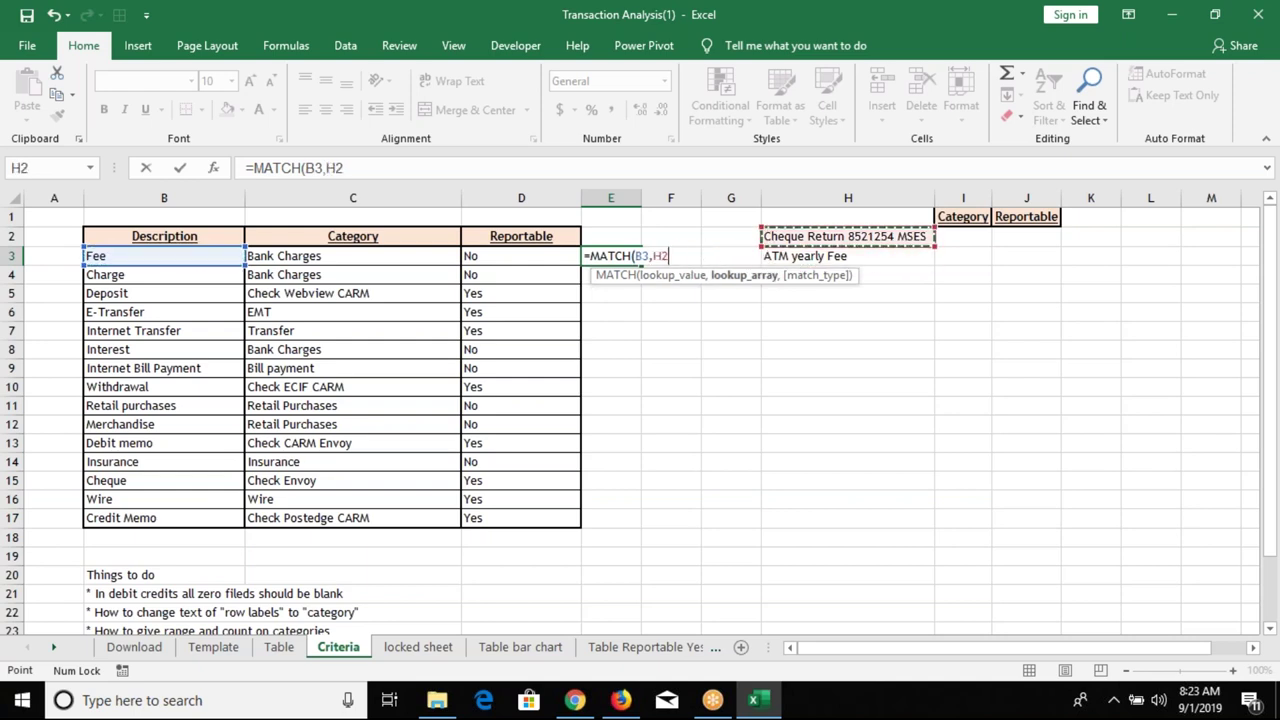
pyautogui.write(',0)')
pyautogui.press('Return')
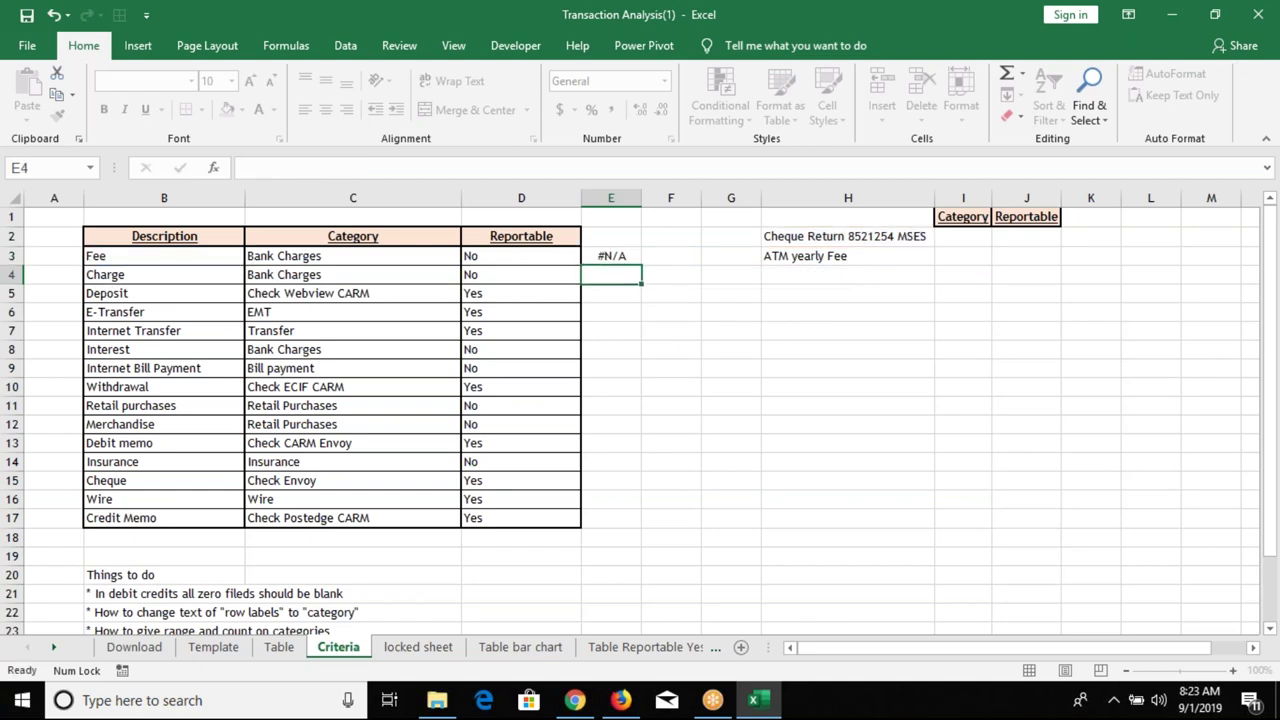
# - Change E3's lookup range to H3 and its match type to 1
pyautogui.click(611, 256)
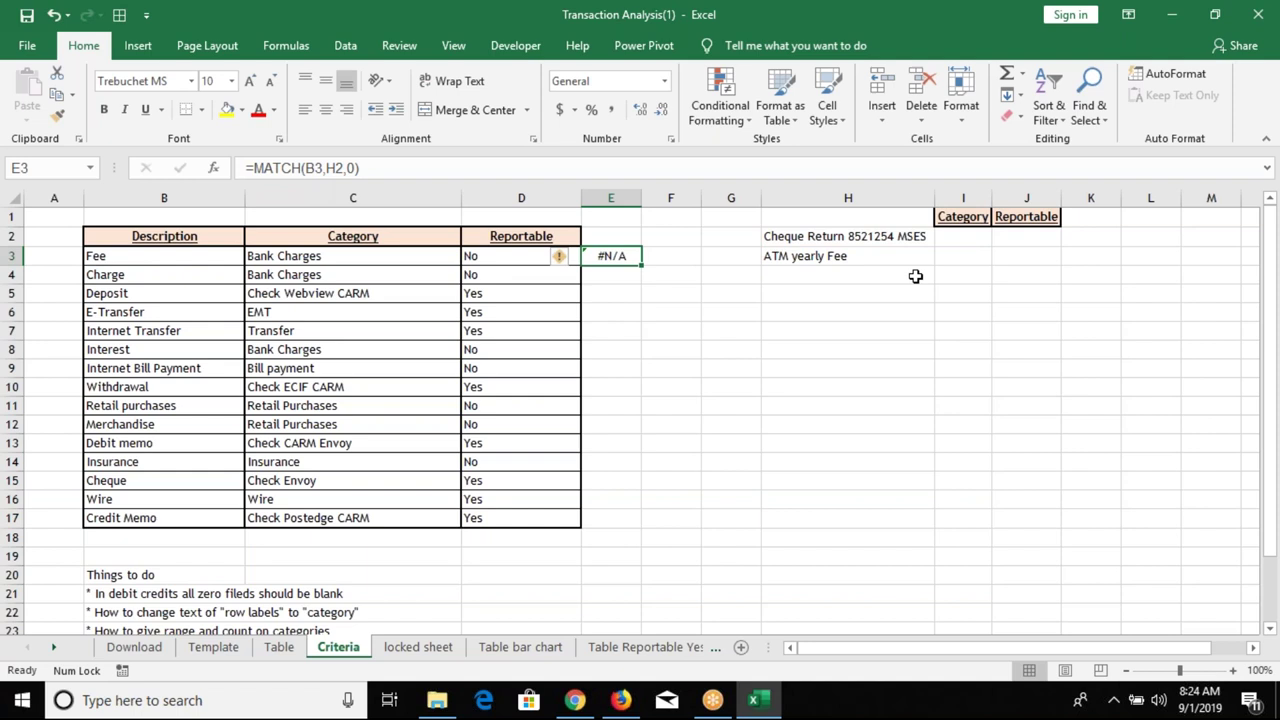
pyautogui.click(332, 164)
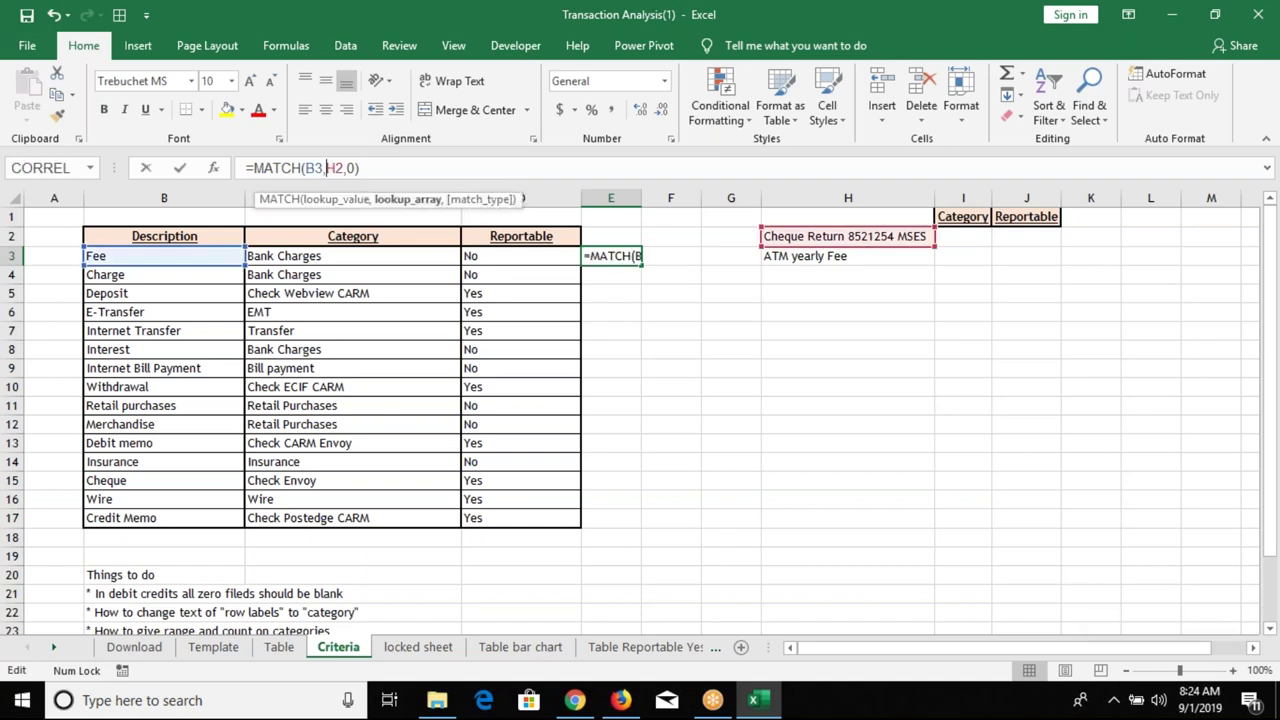
pyautogui.click(826, 256)
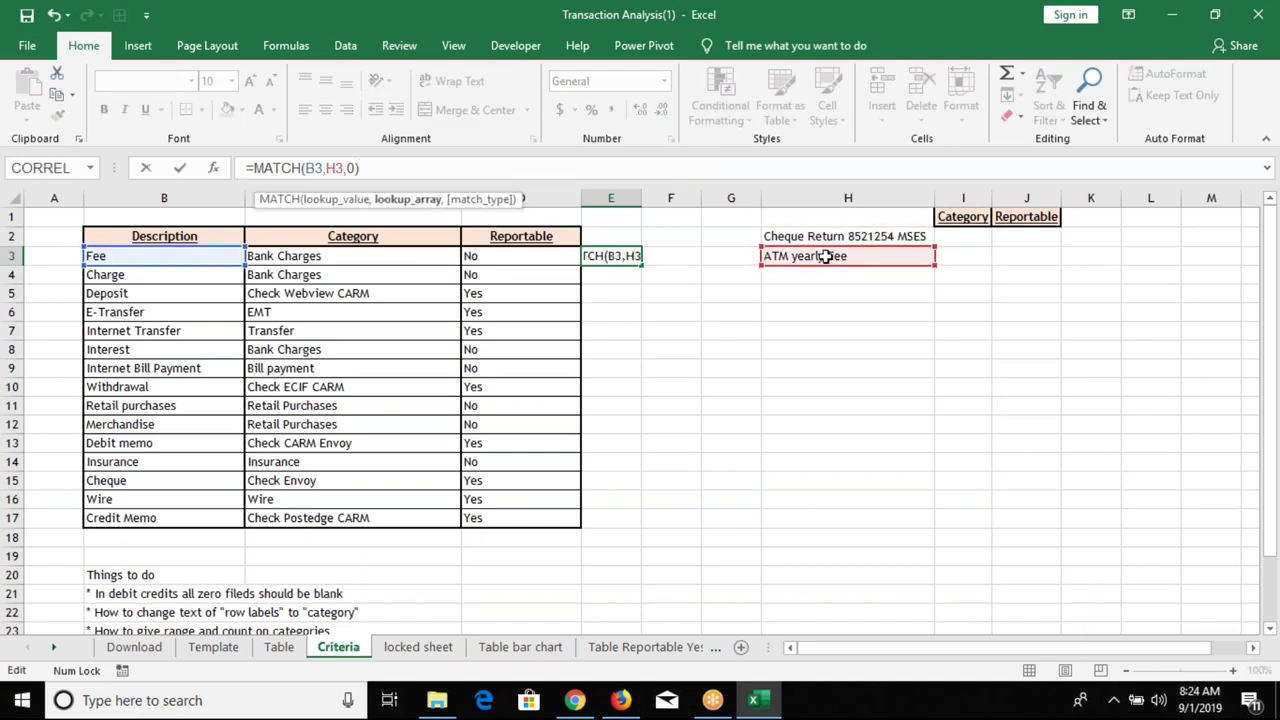
pyautogui.press('Return')
pyautogui.click(608, 256)
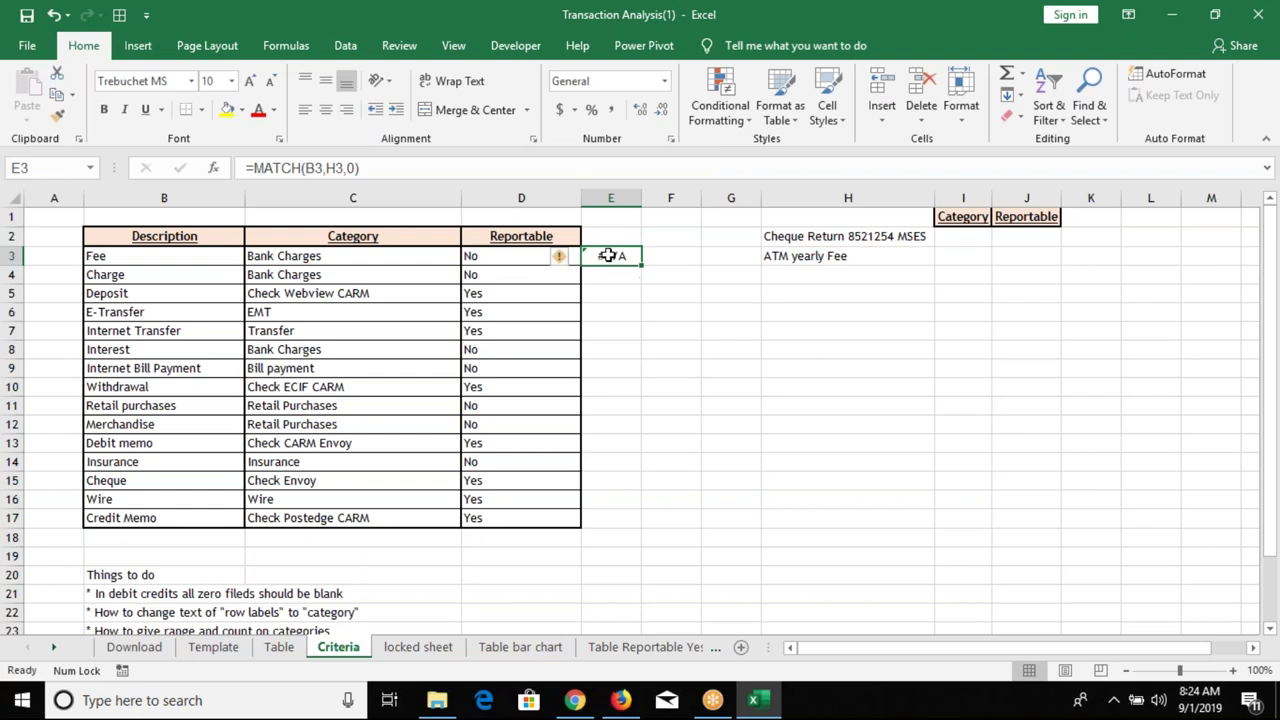
pyautogui.click(355, 168)
pyautogui.click(463, 185)
pyautogui.press('BackSpace')
pyautogui.write('1')
pyautogui.press('Return')
# - Repoint E3's lookup value from B3 to Cheque in B15
pyautogui.press('Up')
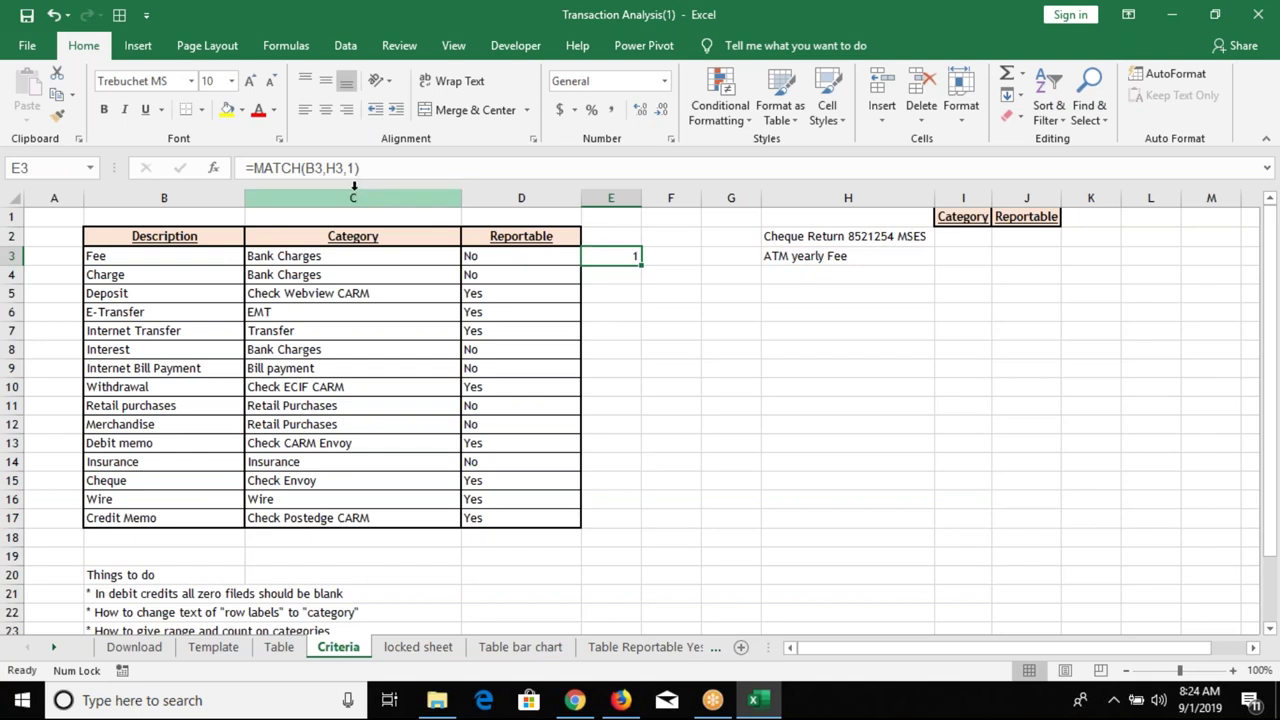
pyautogui.click(360, 168)
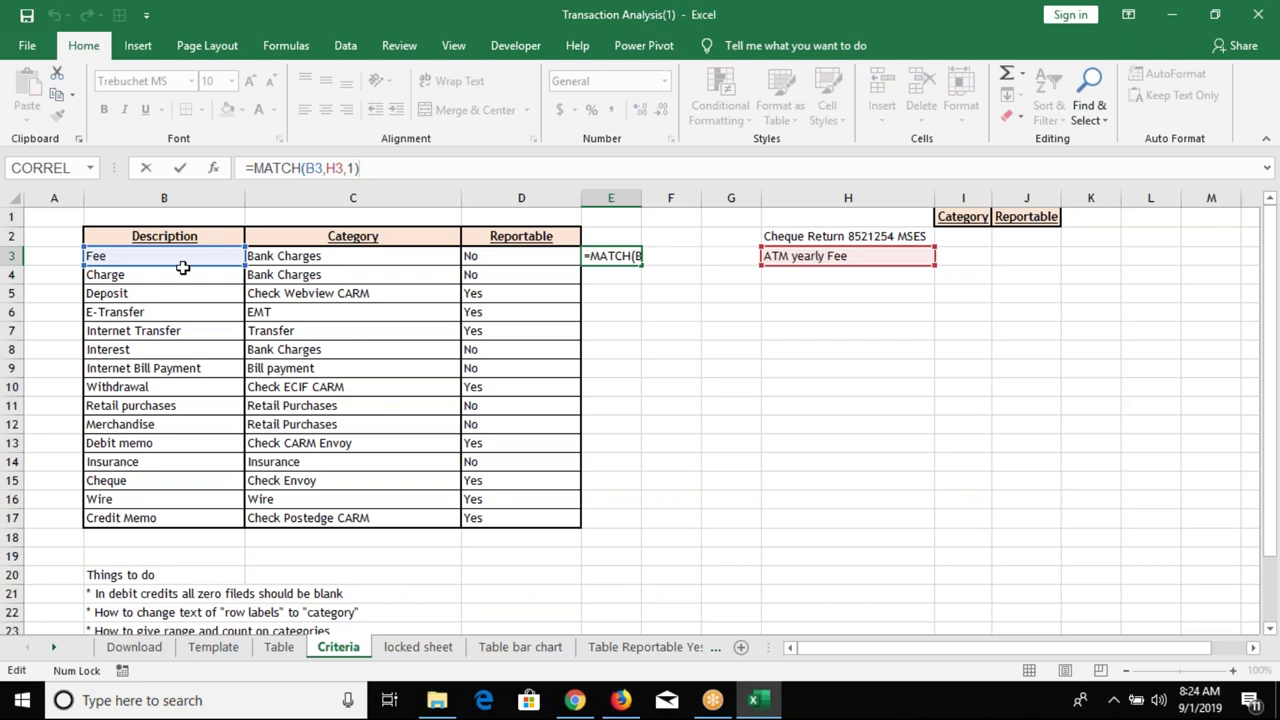
pyautogui.moveTo(181, 262); pyautogui.dragTo(142, 484)
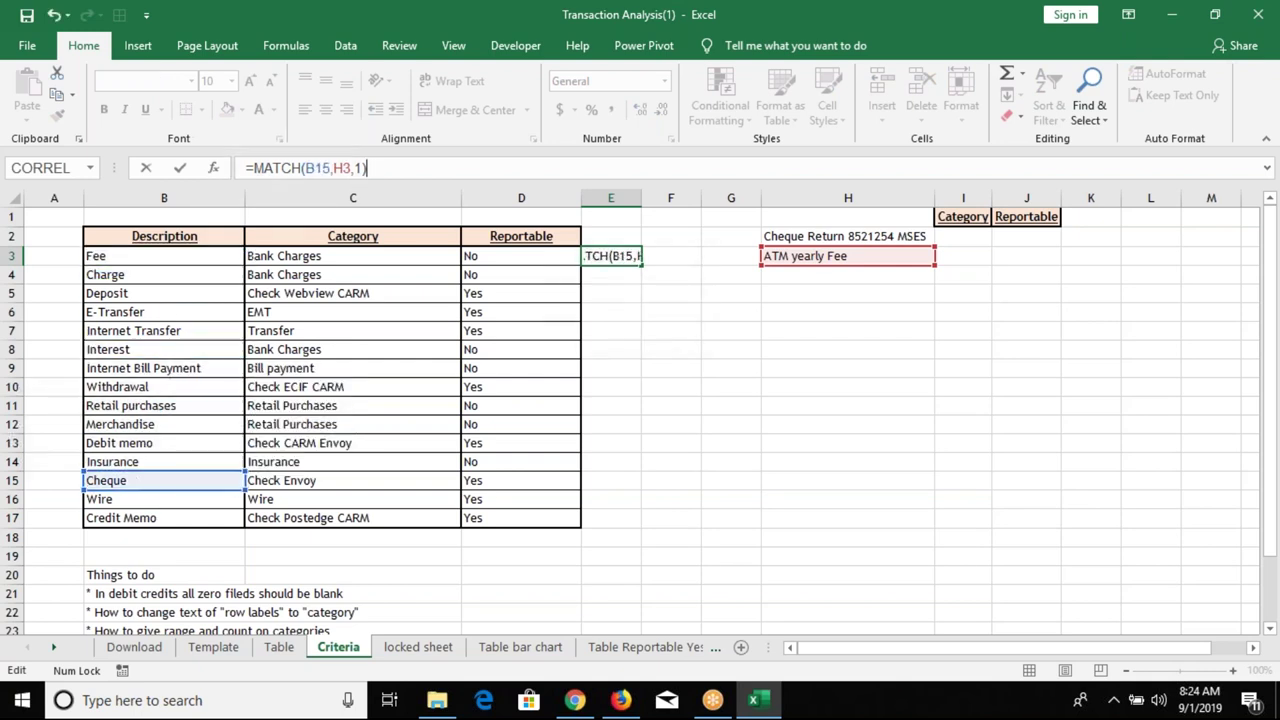
pyautogui.press('Return')
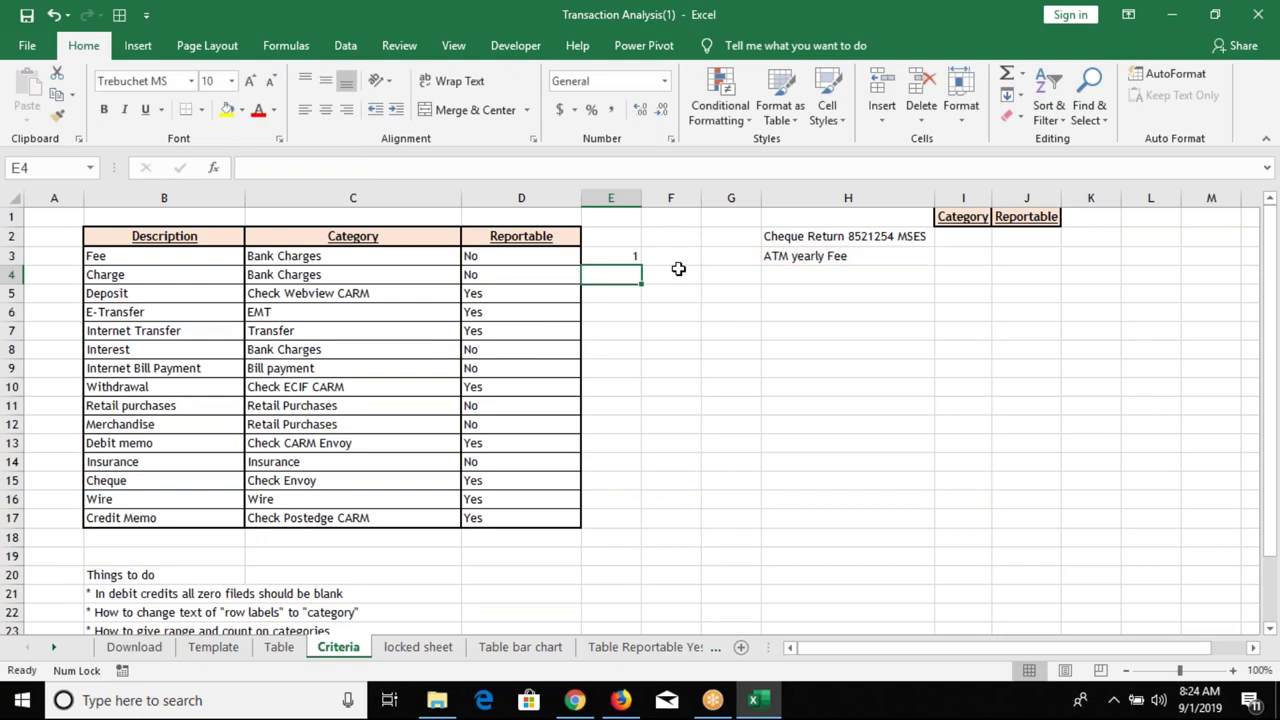
pyautogui.press('Up')
# - Switch E3's MATCH formula back to exact match type 0
pyautogui.press('F2')
pyautogui.press('BackSpace')
pyautogui.press('BackSpace')
pyautogui.write('0)')
pyautogui.hotkey('ctrl', 'Return')
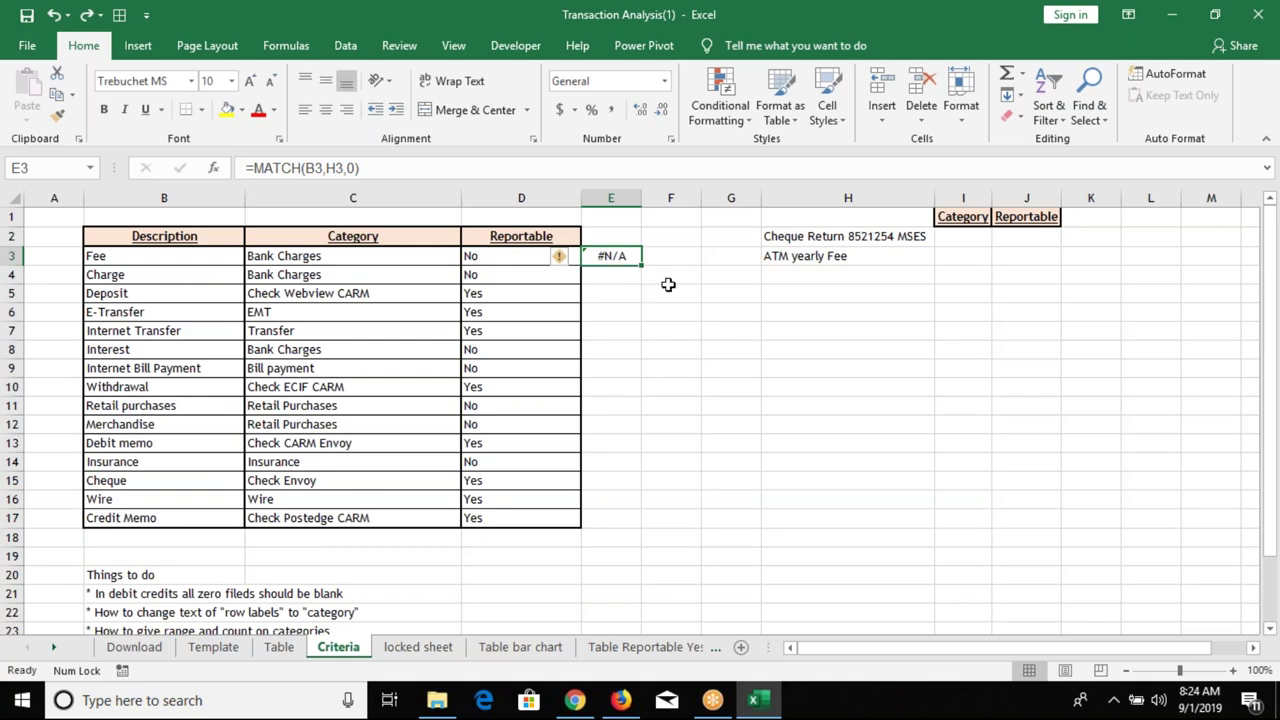
# - Wrap the B3 description in asterisks so it reads *Fee*, then check E3
pyautogui.click(90, 256)
pyautogui.press('F2')
pyautogui.press('Home')
pyautogui.write('*')
pyautogui.press('End')
pyautogui.write('*')
pyautogui.press('Return')
pyautogui.press('Up')
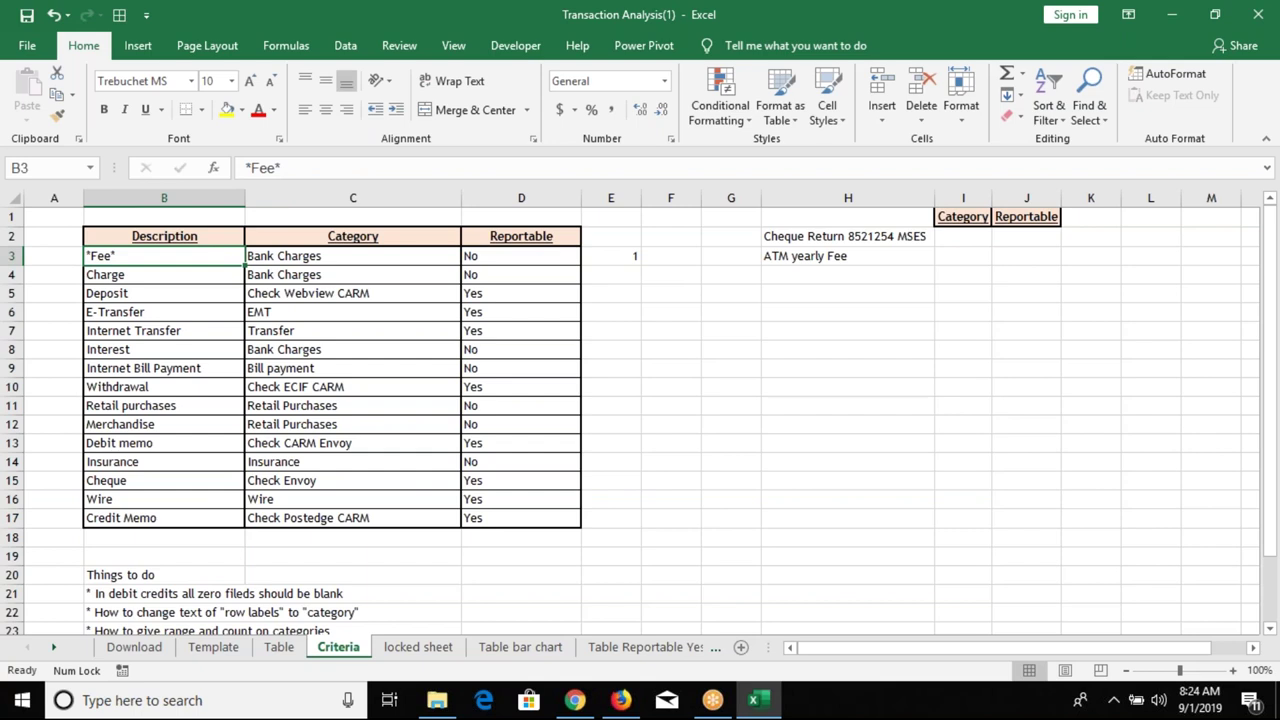
pyautogui.press('Right')
pyautogui.press('Right')
pyautogui.press('Right')
pyautogui.press('Right')
pyautogui.press('Left')
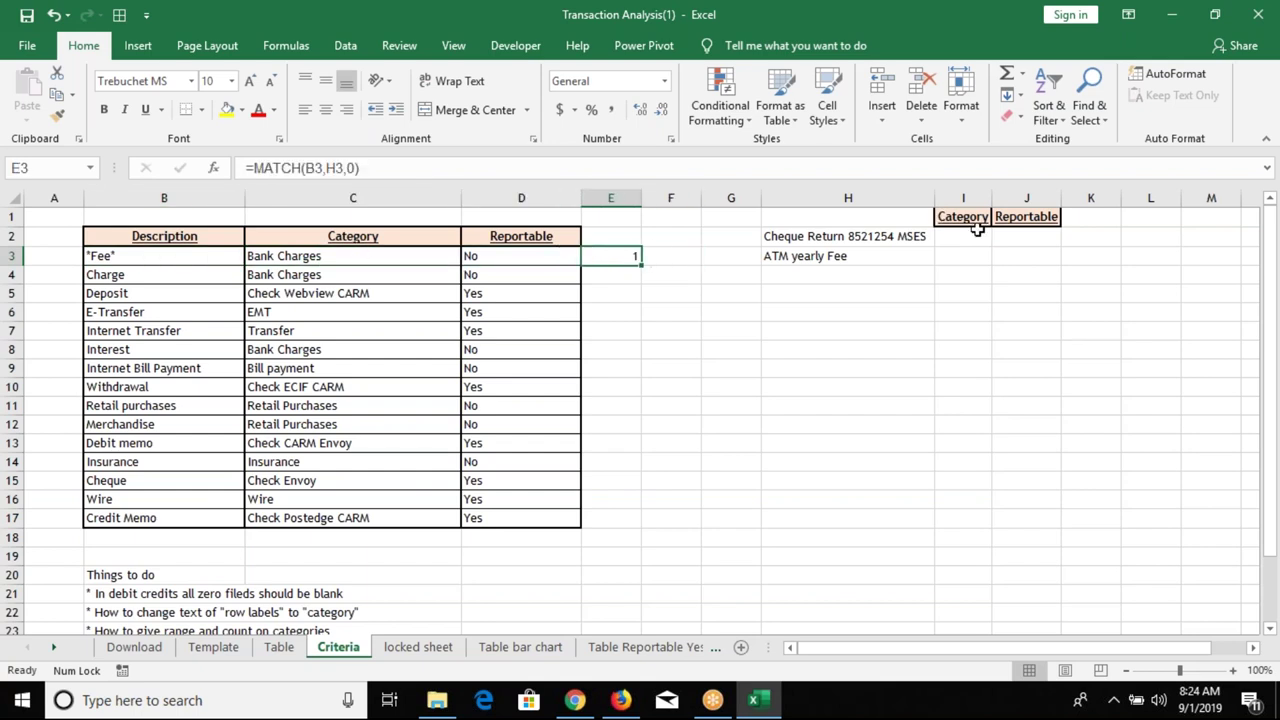
pyautogui.click(192, 261)
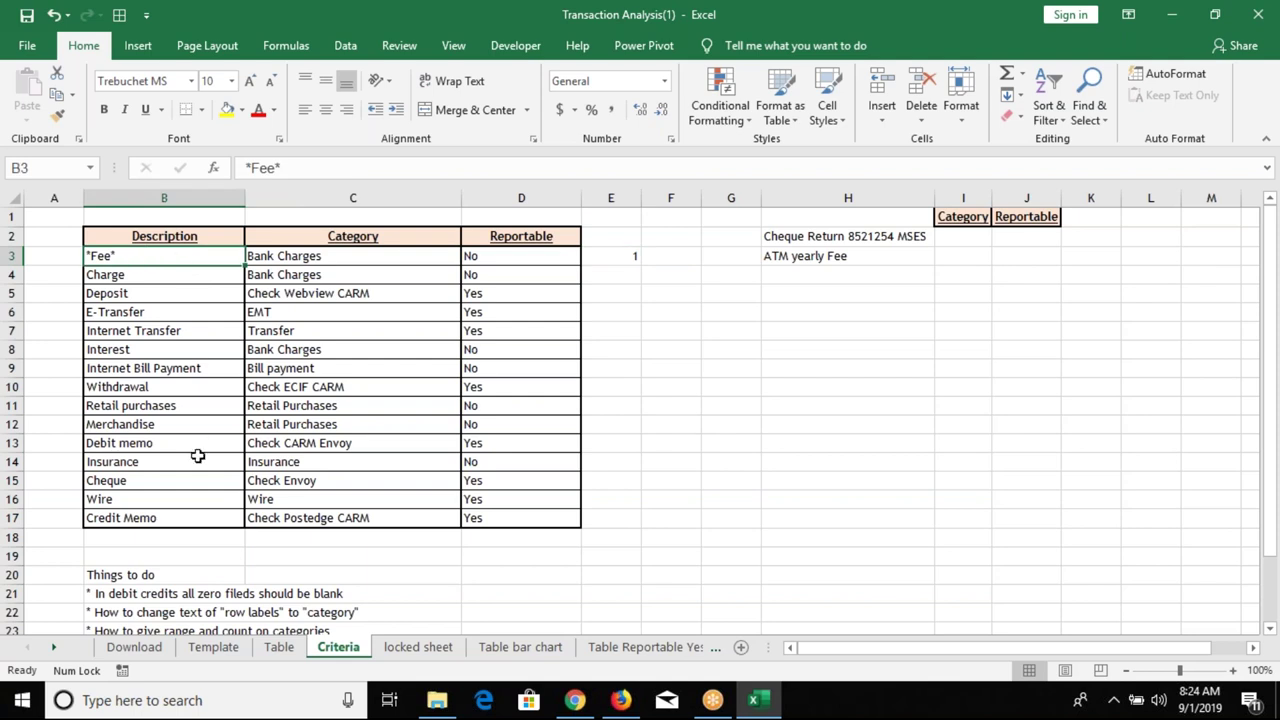
# - Point E3's lookup value at Cheque in B15 with exact matching
pyautogui.click(620, 257)
pyautogui.doubleClick(620, 257)
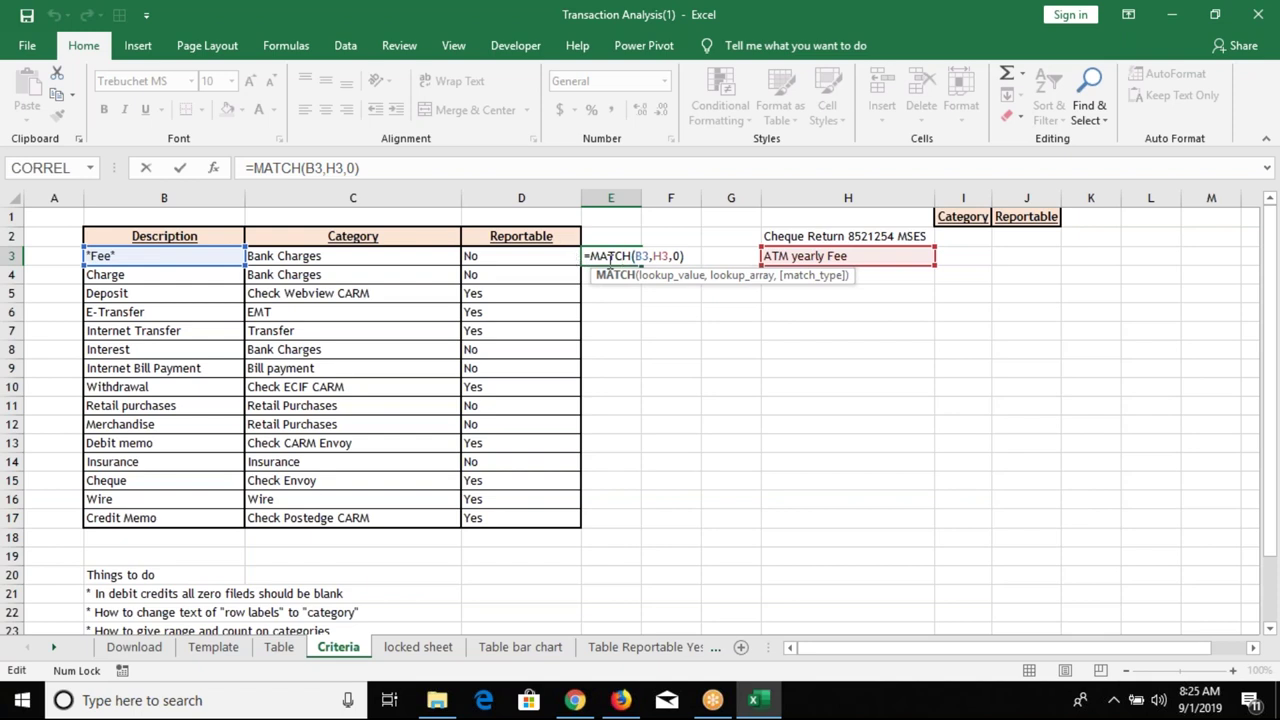
pyautogui.click(135, 272)
pyautogui.click(139, 348)
pyautogui.click(130, 387)
pyautogui.click(125, 424)
pyautogui.click(120, 481)
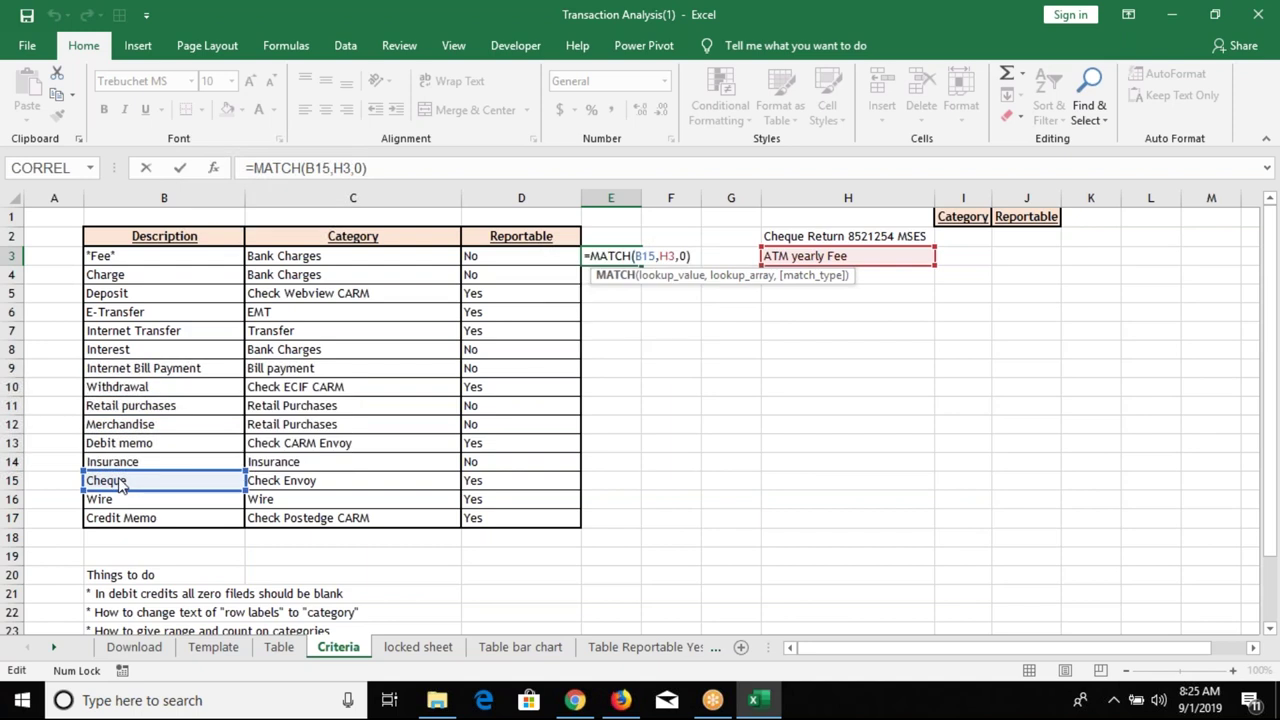
pyautogui.press('Return')
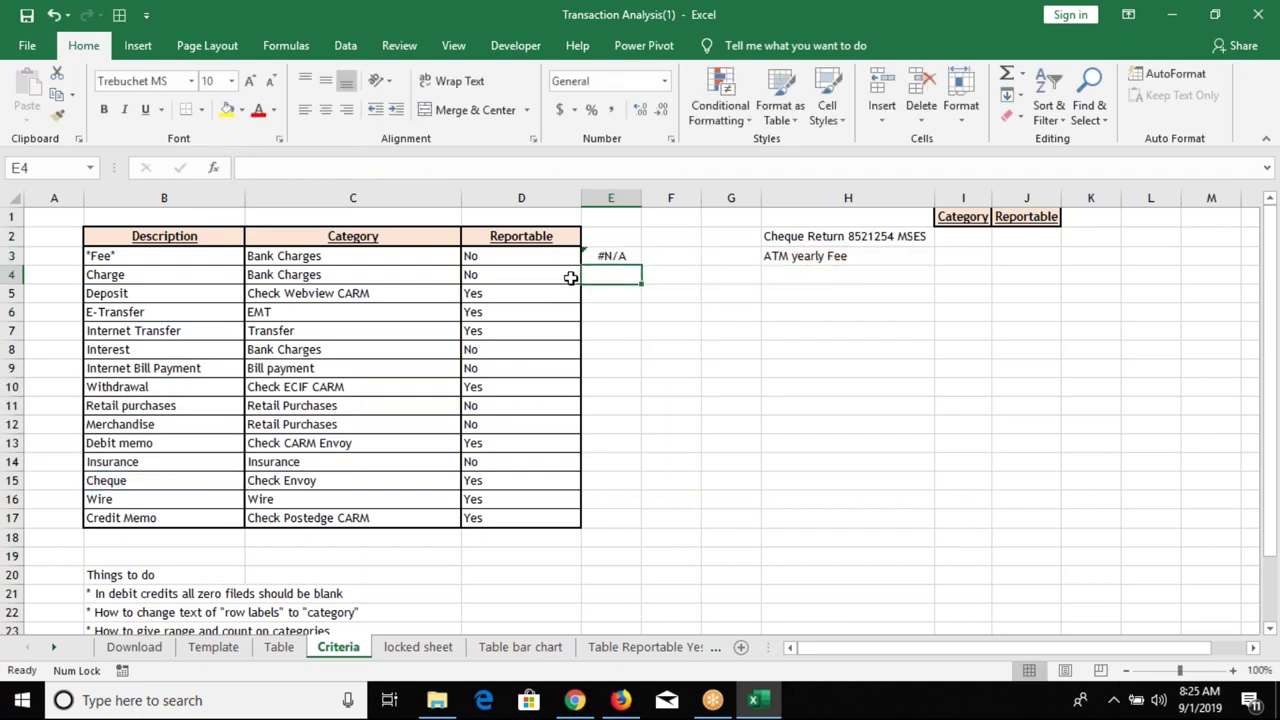
# - Try match type 1 in E3's formula, then revert it to 0
pyautogui.click(612, 255)
pyautogui.click(361, 169)
pyautogui.press('BackSpace')
pyautogui.write('1')
pyautogui.press('Return')
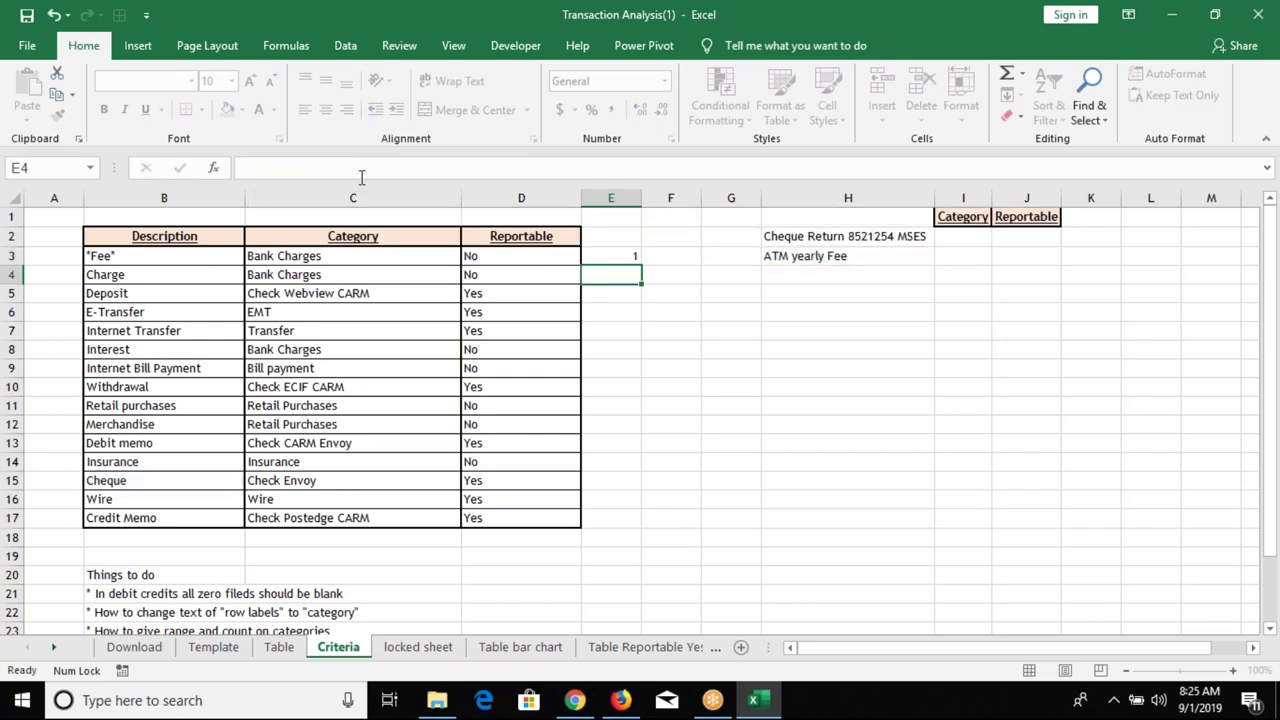
pyautogui.press('Up')
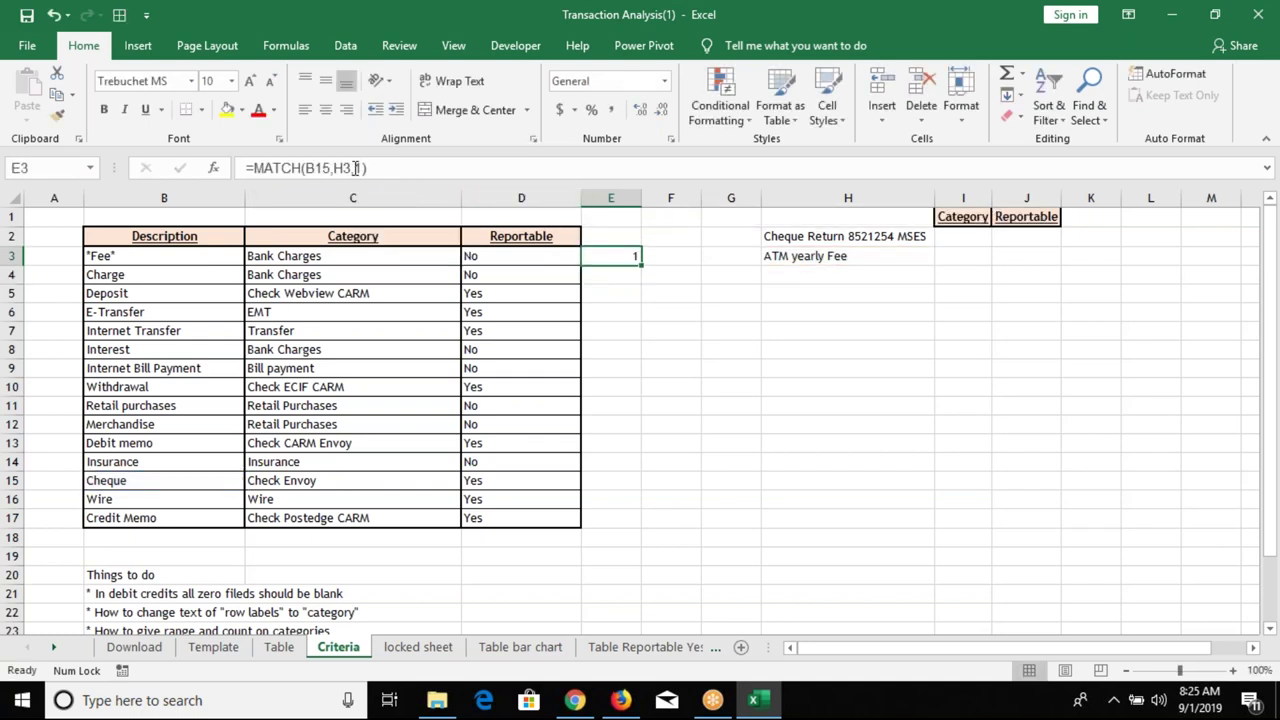
pyautogui.click(357, 168)
pyautogui.press('BackSpace')
pyautogui.write('0')
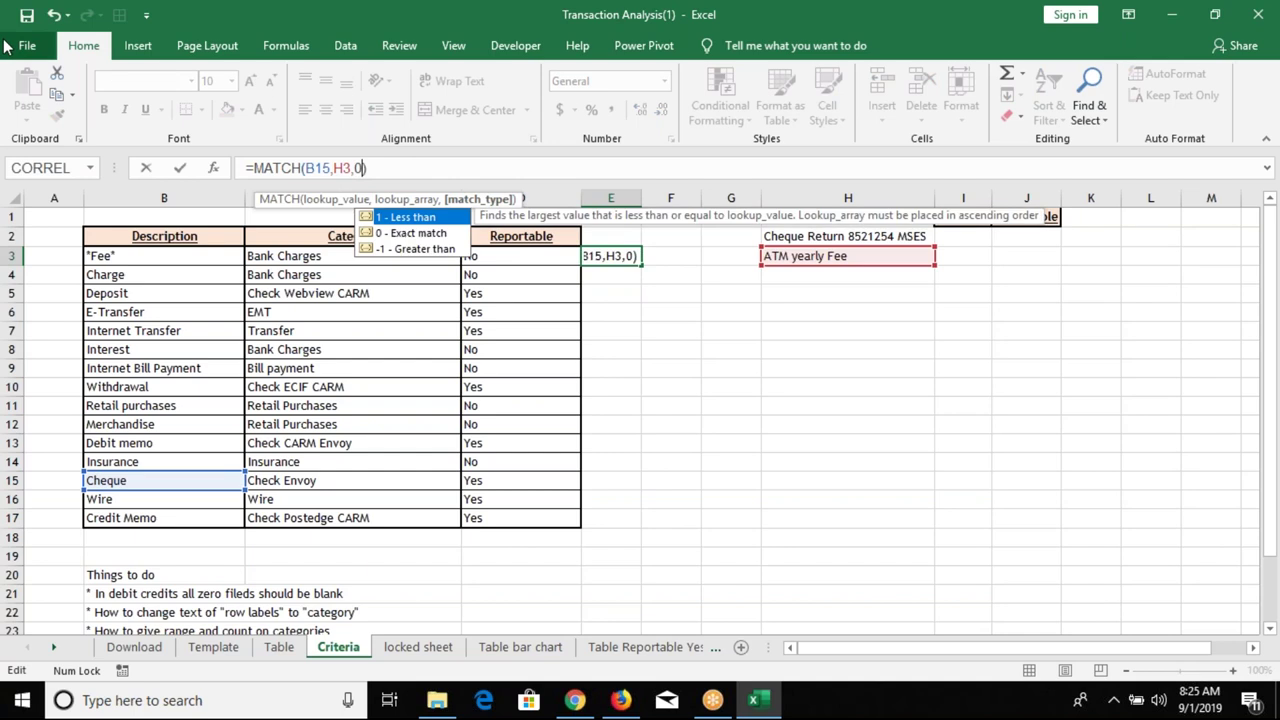
pyautogui.press('Return')
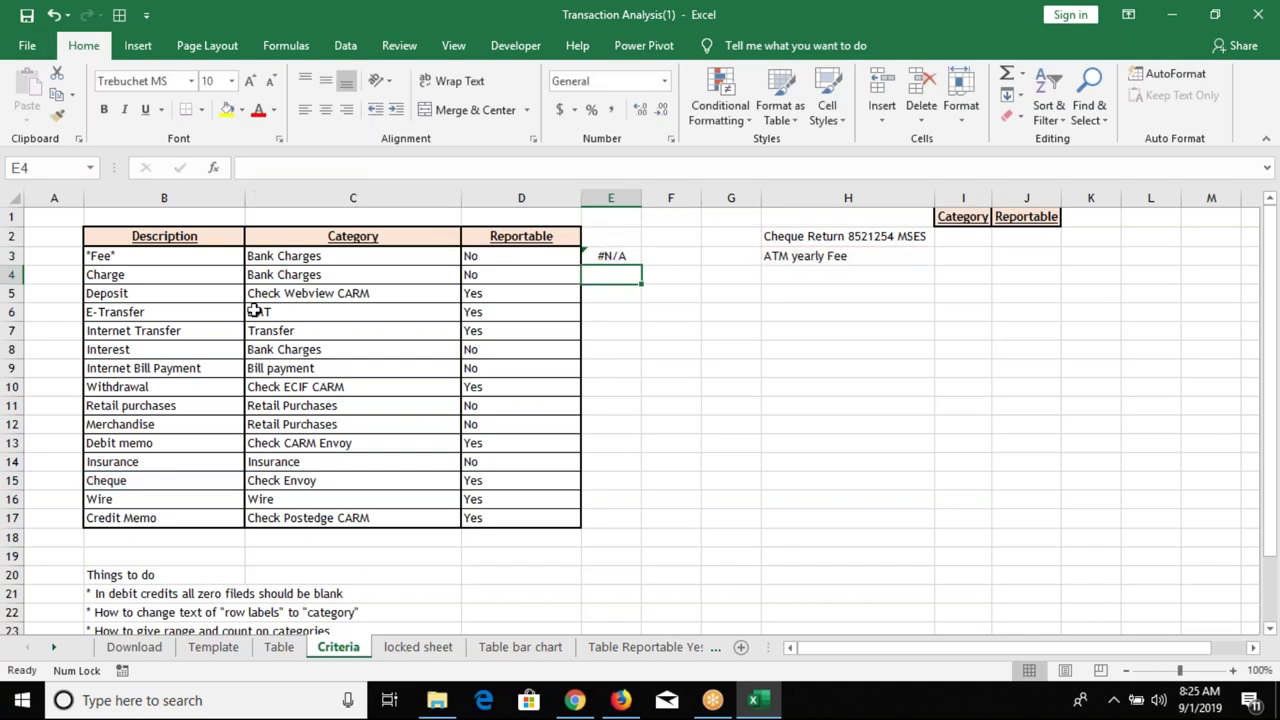
# - Review the Deposit, Internet Transfer and *Fee* descriptions, then cancel a formula begun in A3
pyautogui.click(108, 296)
pyautogui.click(106, 330)
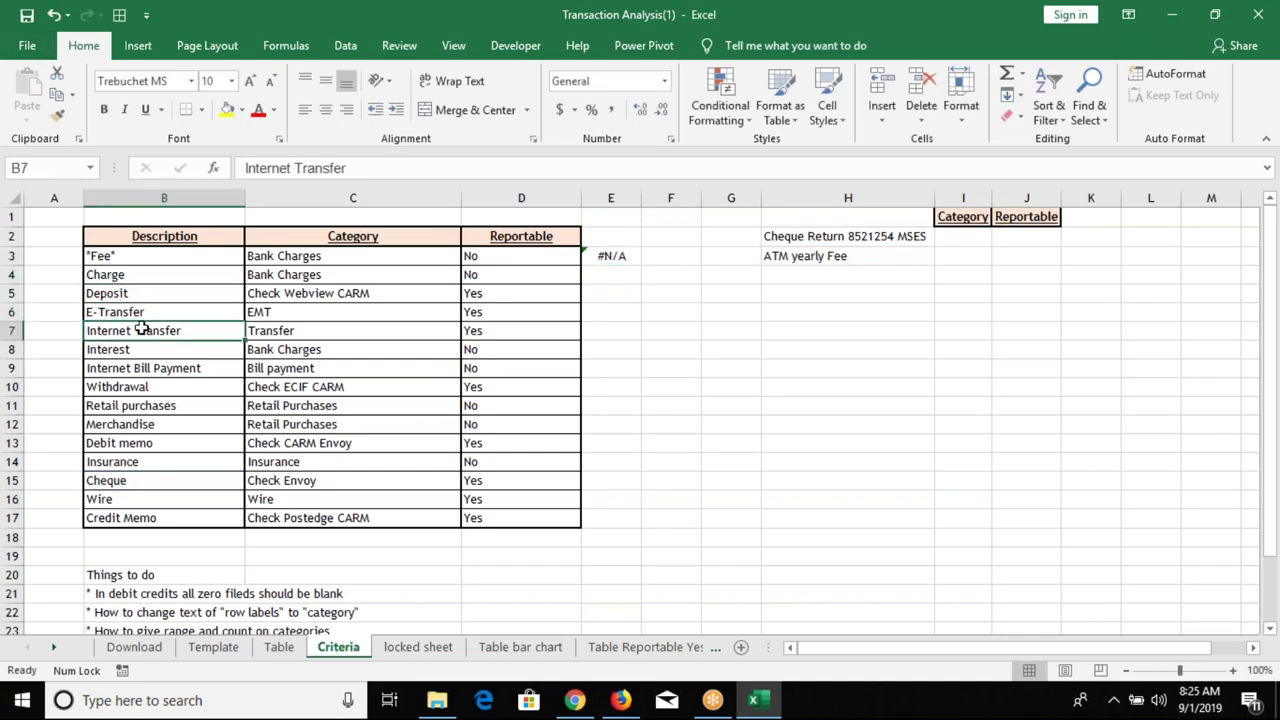
pyautogui.click(100, 257)
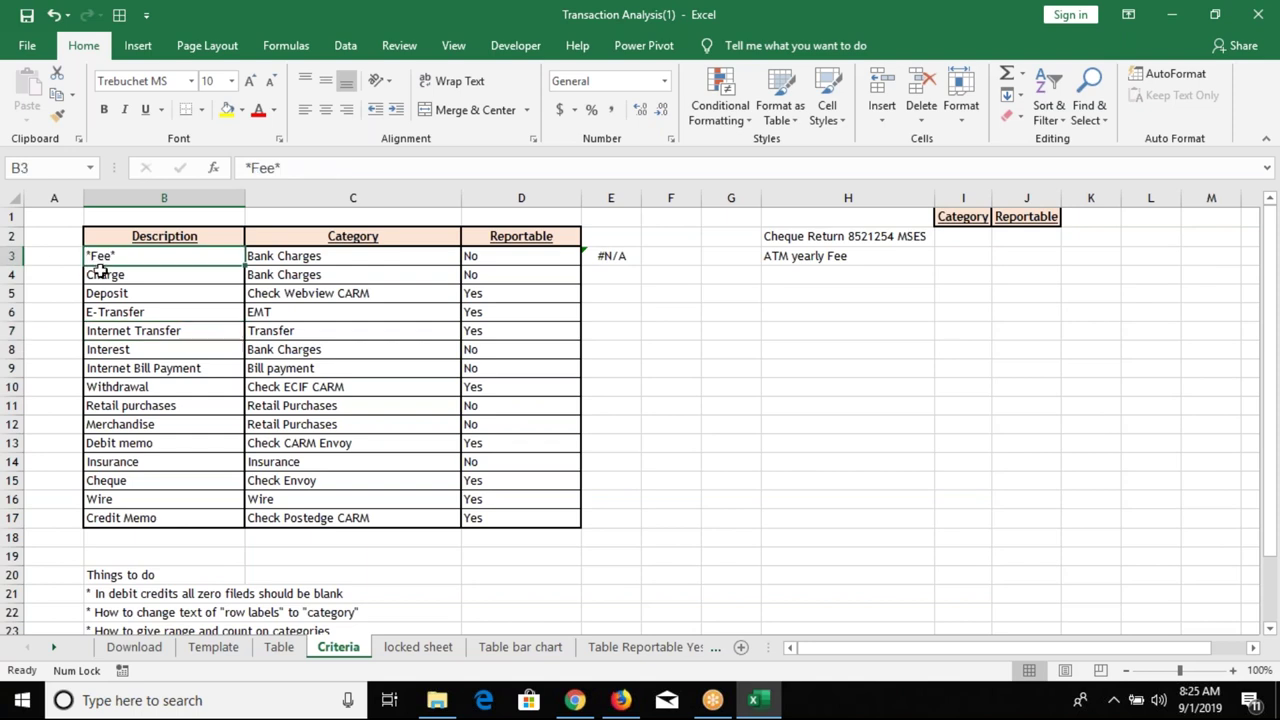
pyautogui.click(64, 259)
pyautogui.write('=')
pyautogui.press('Escape')
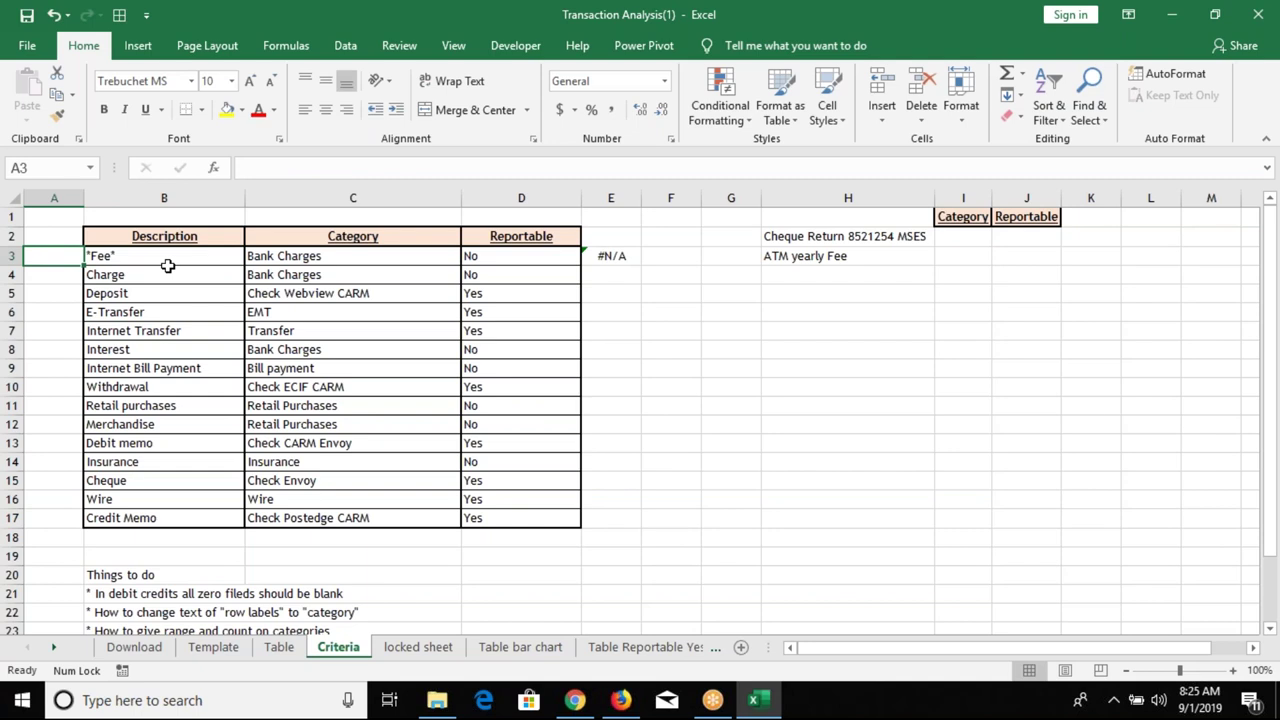
# - Build the helper formula ="*"&B4&"*" in A4 and fill it down to A17
pyautogui.press('Down')
pyautogui.write('=')
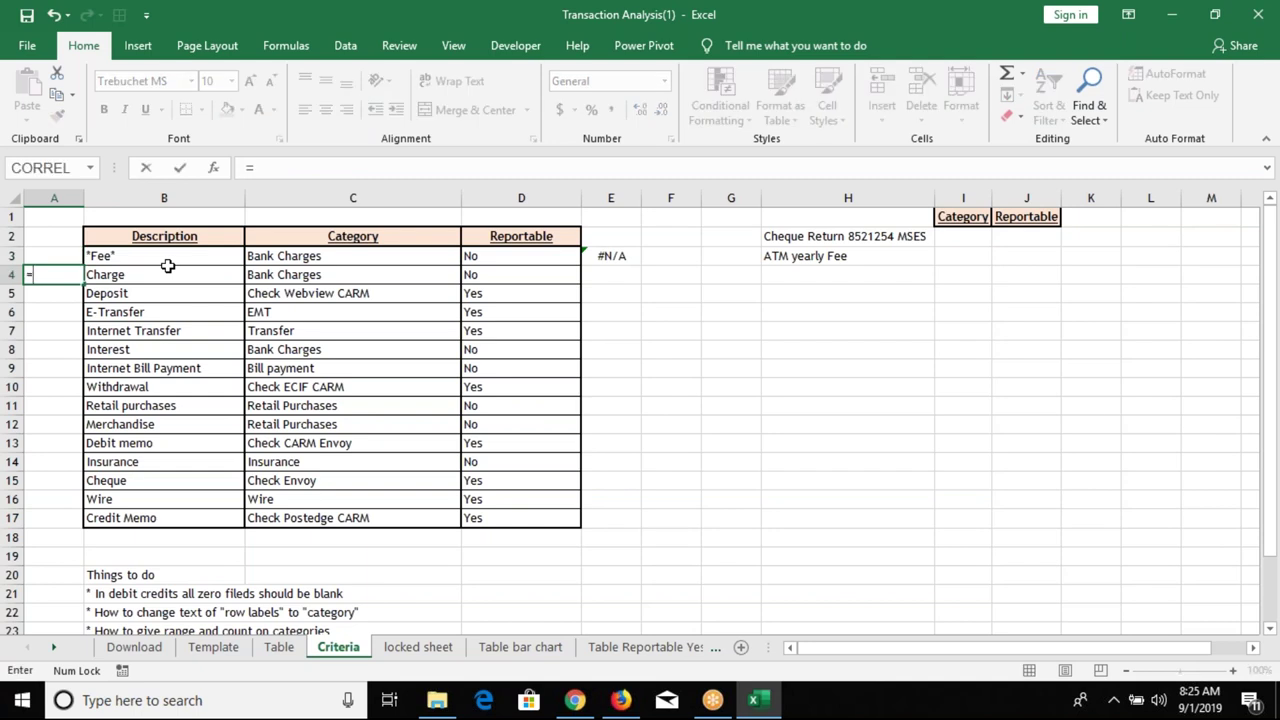
pyautogui.write('"*')
pyautogui.press('Return')
pyautogui.press('Escape')
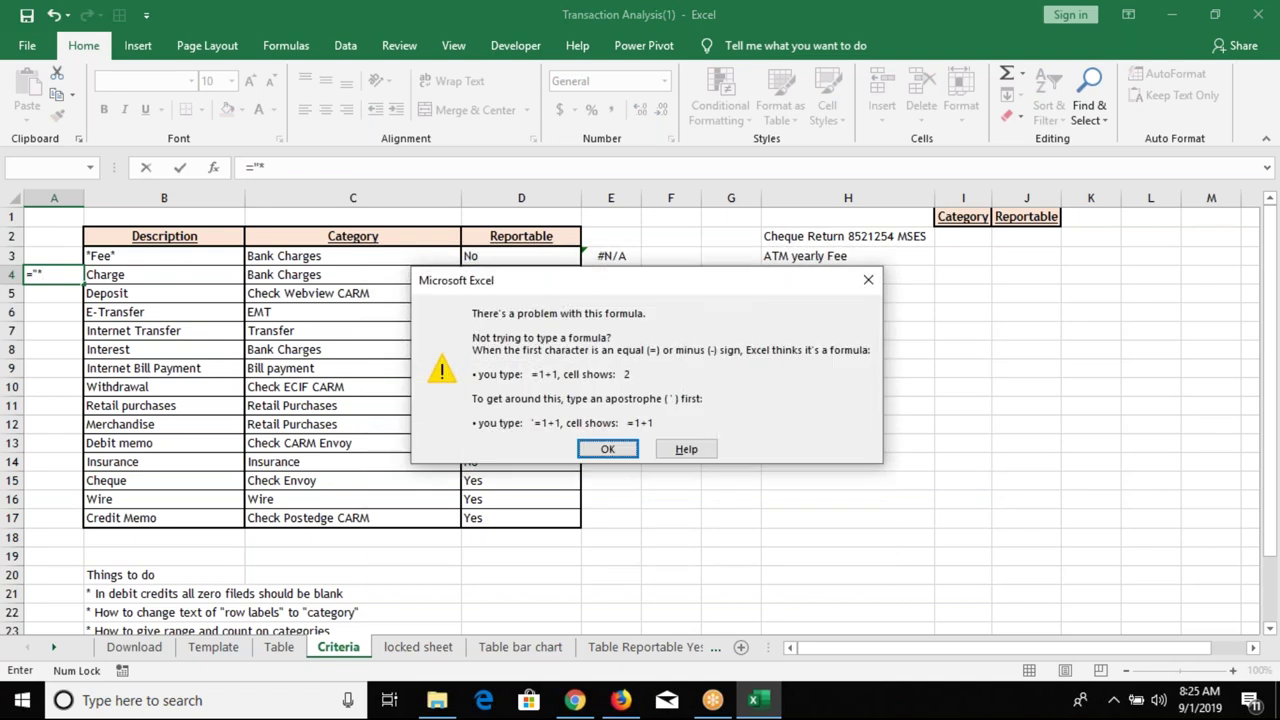
pyautogui.press('Return')
pyautogui.write('&')
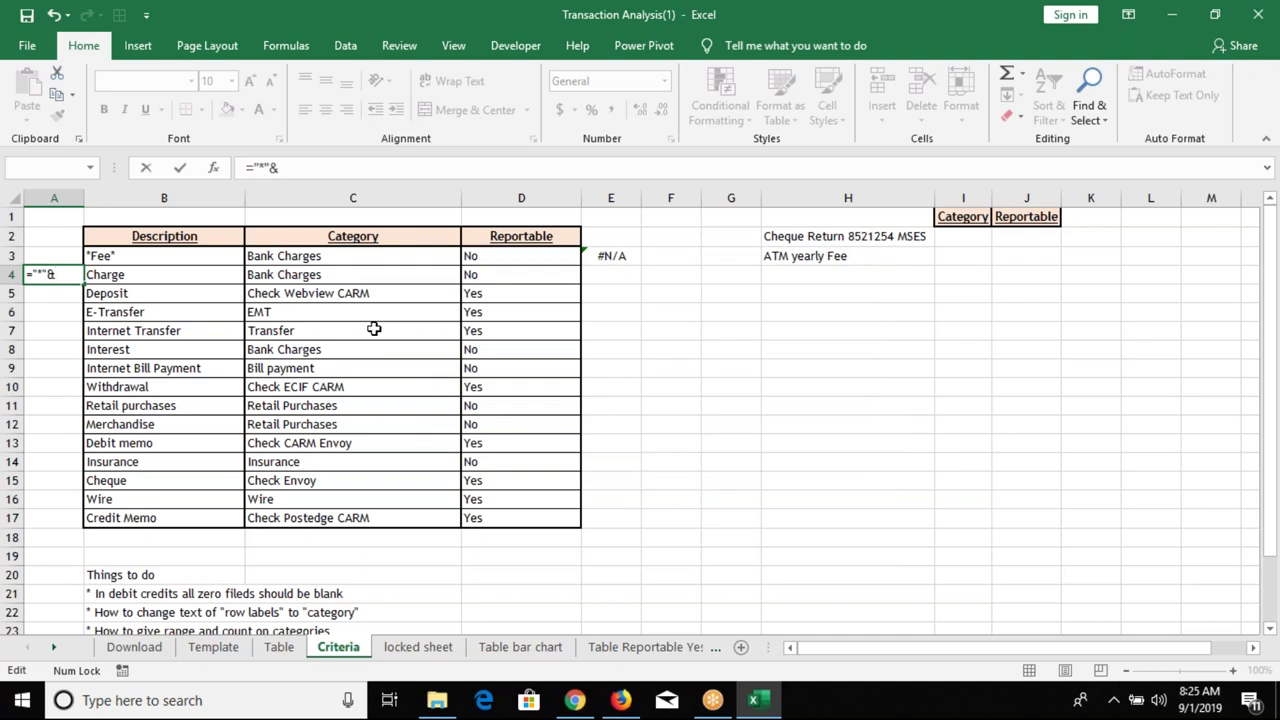
pyautogui.click(208, 271)
pyautogui.write('&"*')
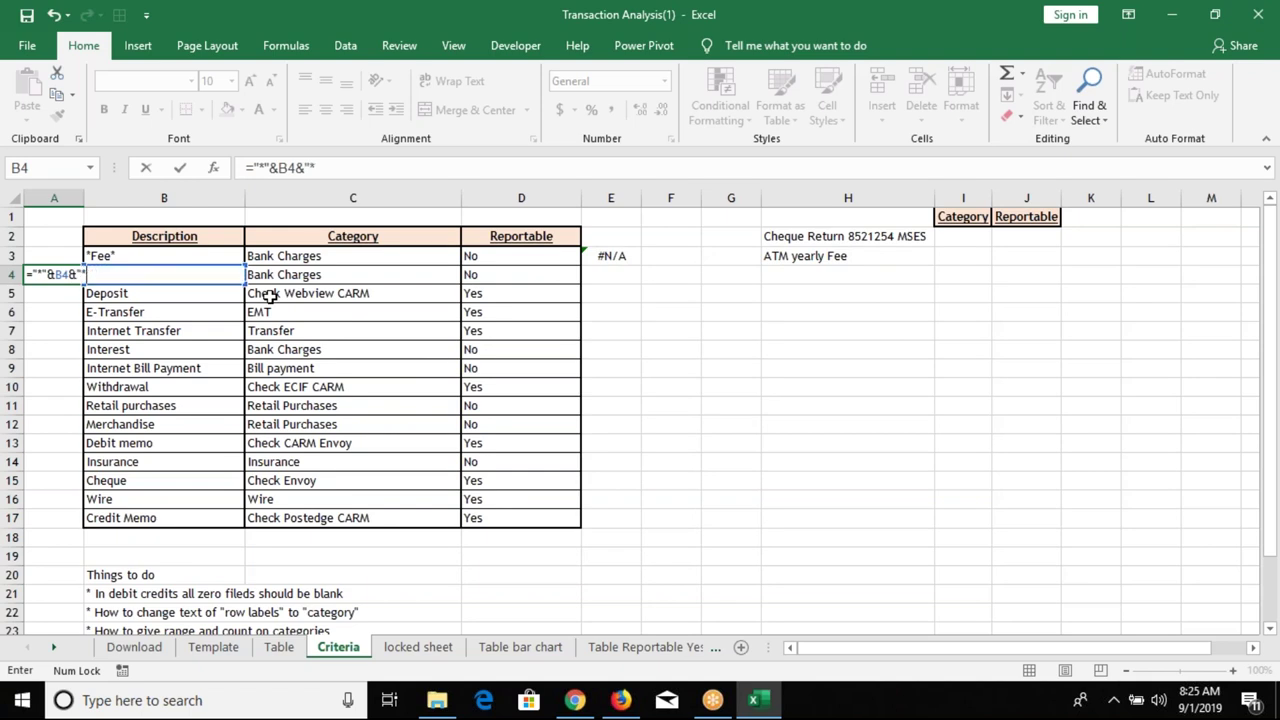
pyautogui.hotkey('ctrl', 'Return')
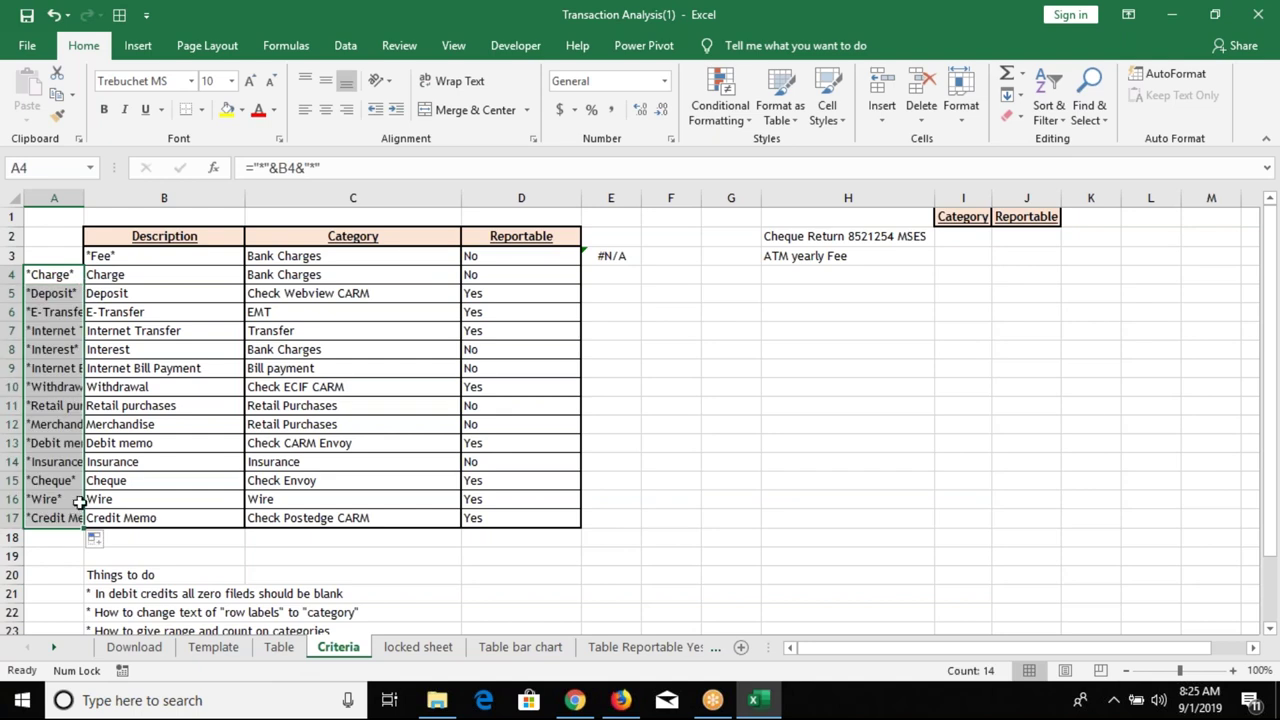
pyautogui.moveTo(84, 283); pyautogui.dragTo(80, 525)
pyautogui.moveTo(50, 518); pyautogui.dragTo(50, 276)
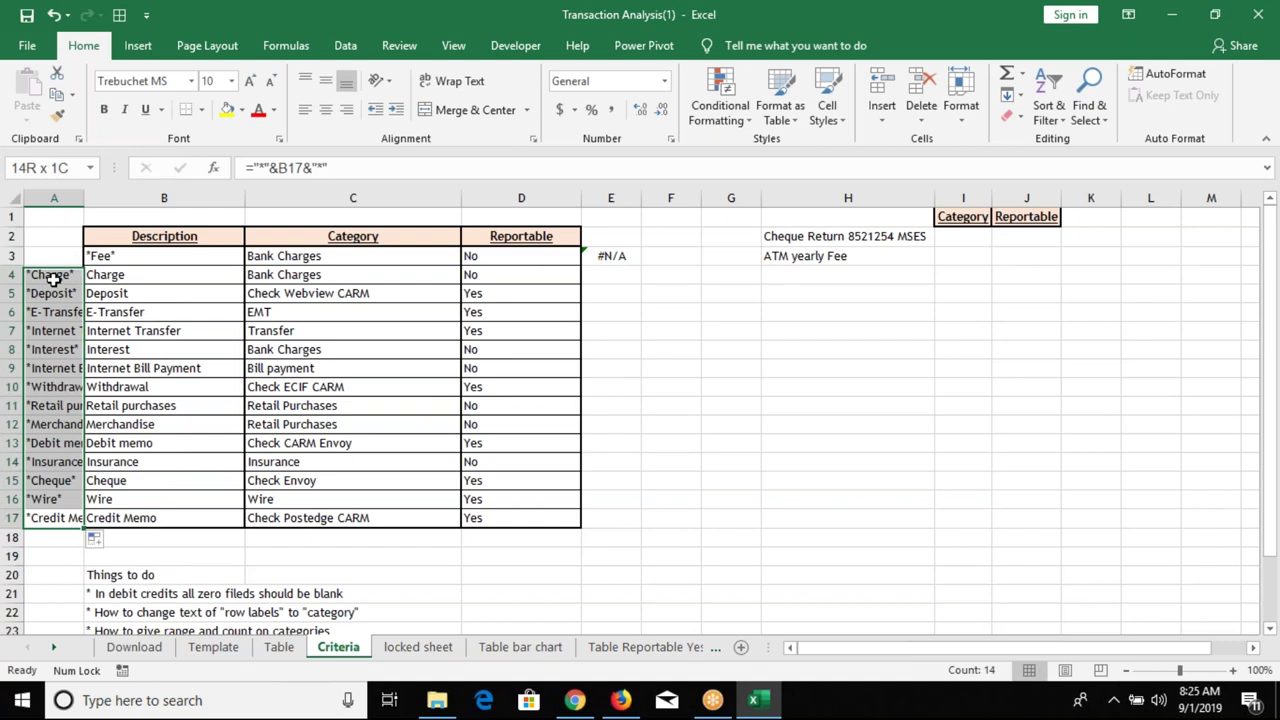
# - Paste the wrapped descriptions as values over B4:B17 and clear helper cells A4:A17
pyautogui.hotkey('ctrl', 'c')
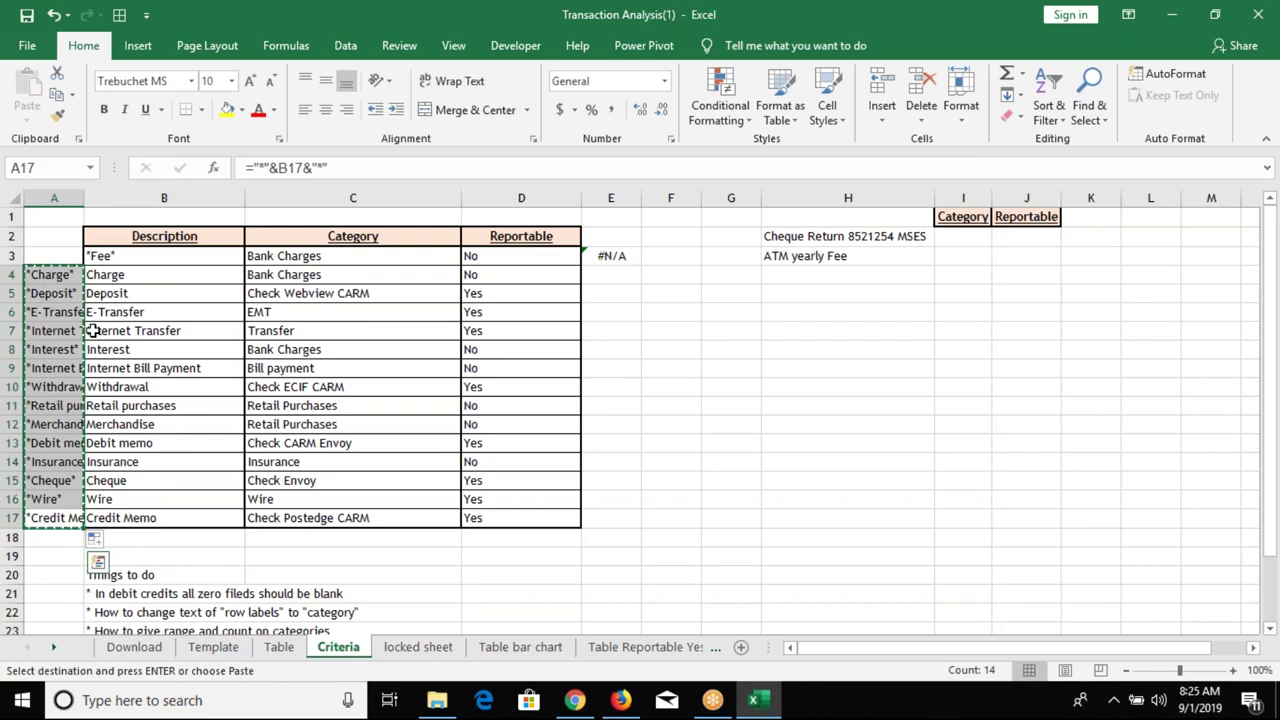
pyautogui.click(188, 278)
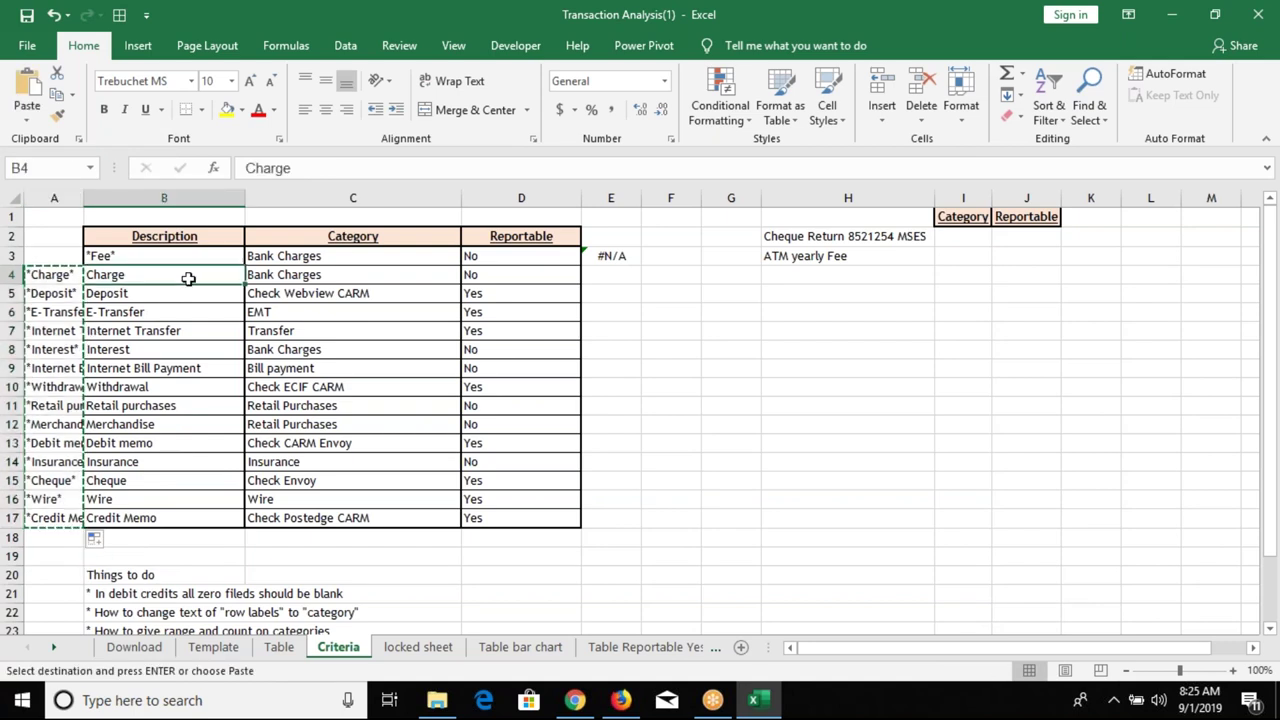
pyautogui.click(27, 112)
pyautogui.click(25, 245)
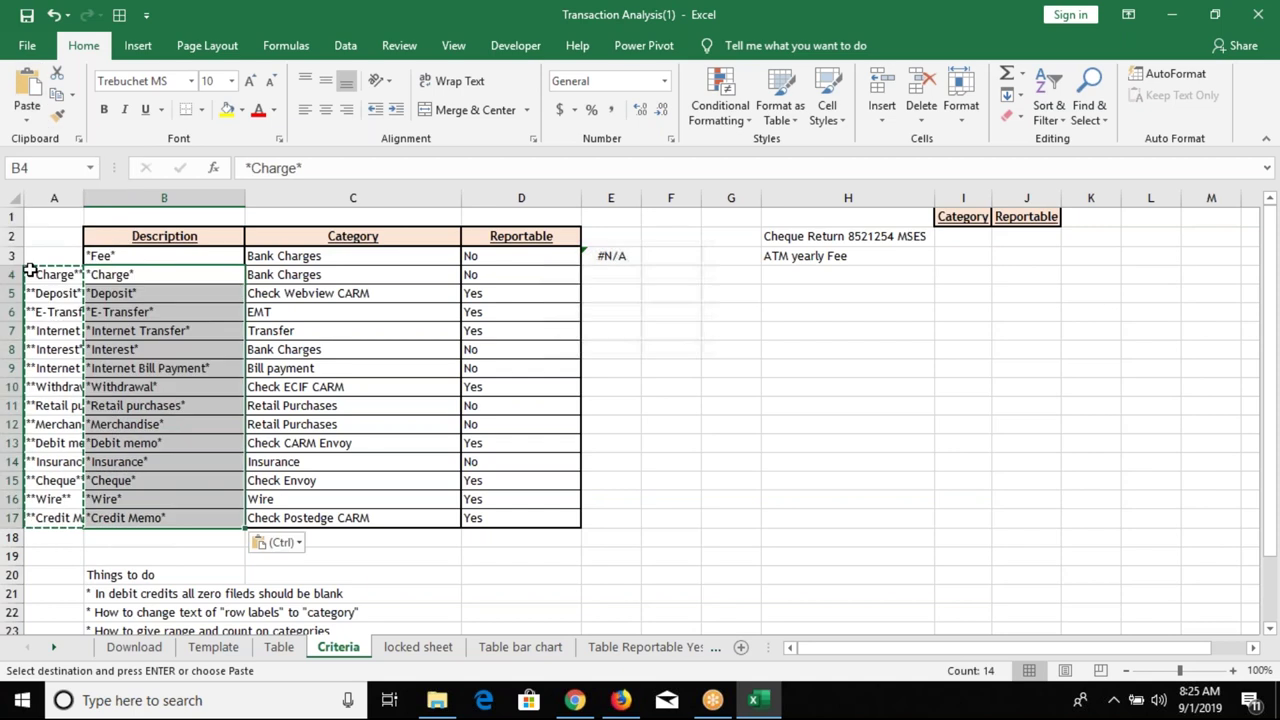
pyautogui.press('Escape')
pyautogui.click(30, 274)
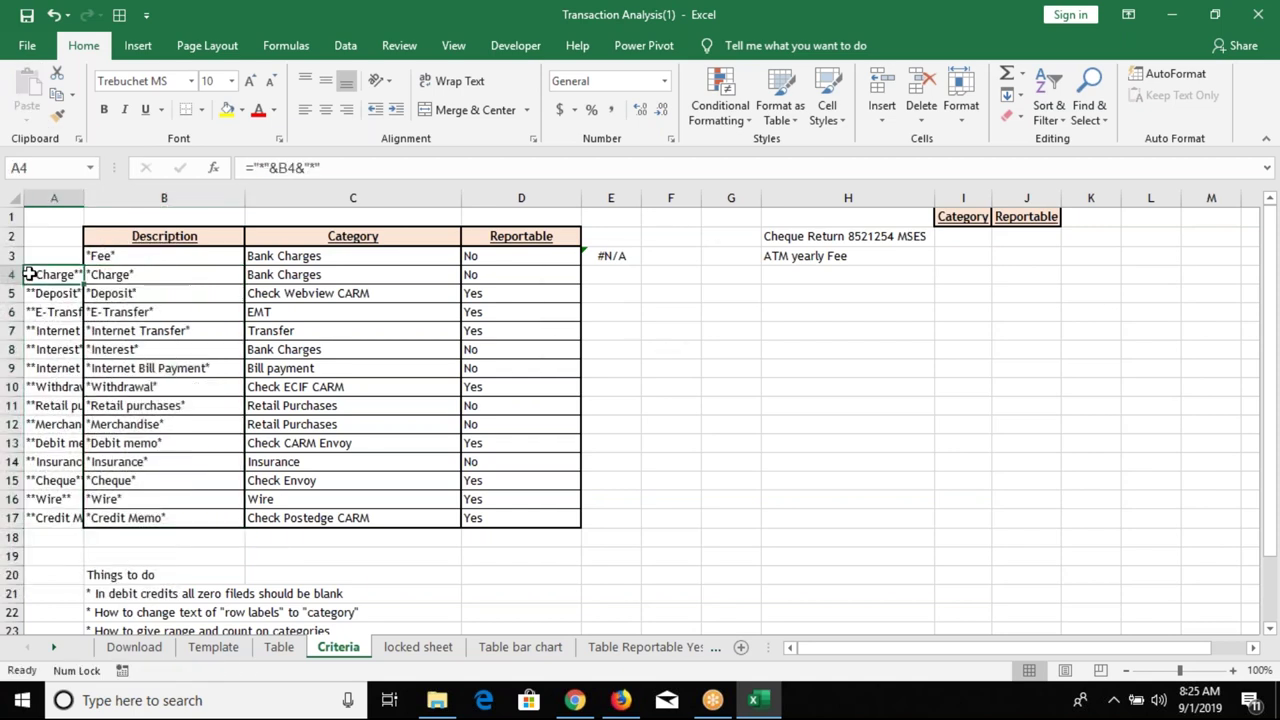
pyautogui.moveTo(30, 274); pyautogui.dragTo(60, 518)
pyautogui.press('Delete')
pyautogui.click(164, 274)
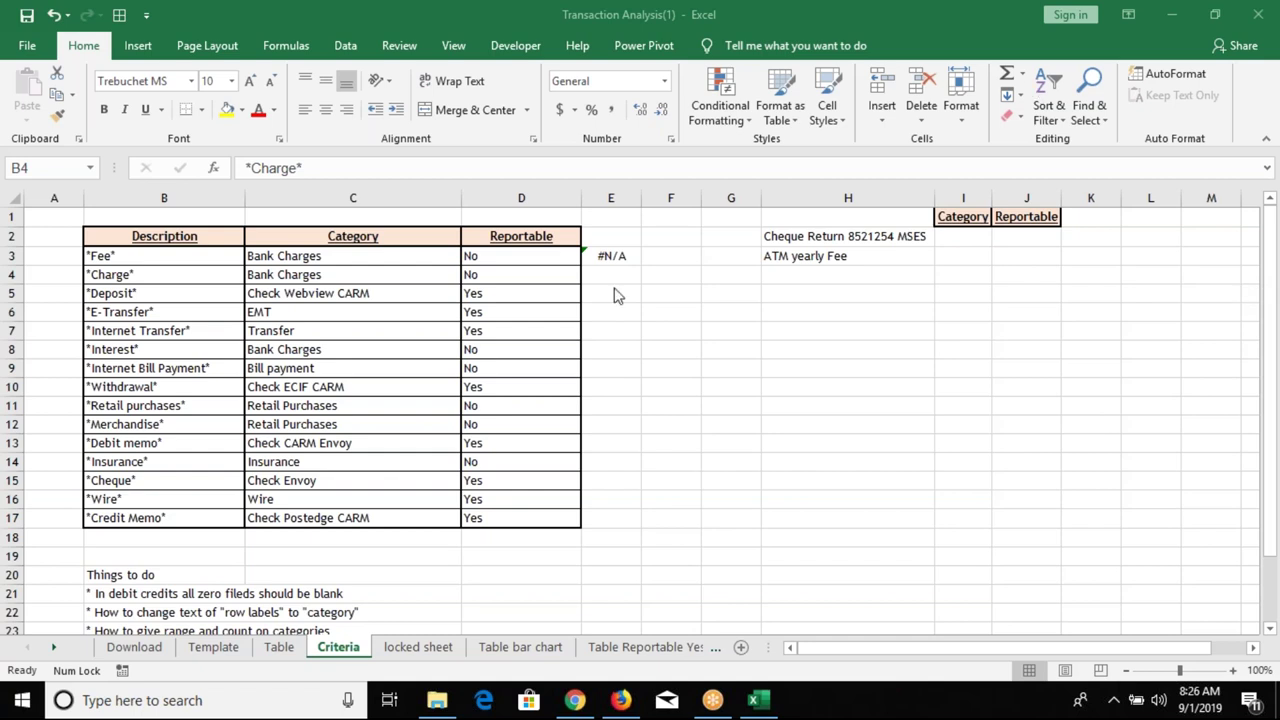
# - Change E3's MATCH lookup from B3 to the whole range B3:B17, giving =MATCH(B3:B17,H3,0)
pyautogui.click(598, 258)
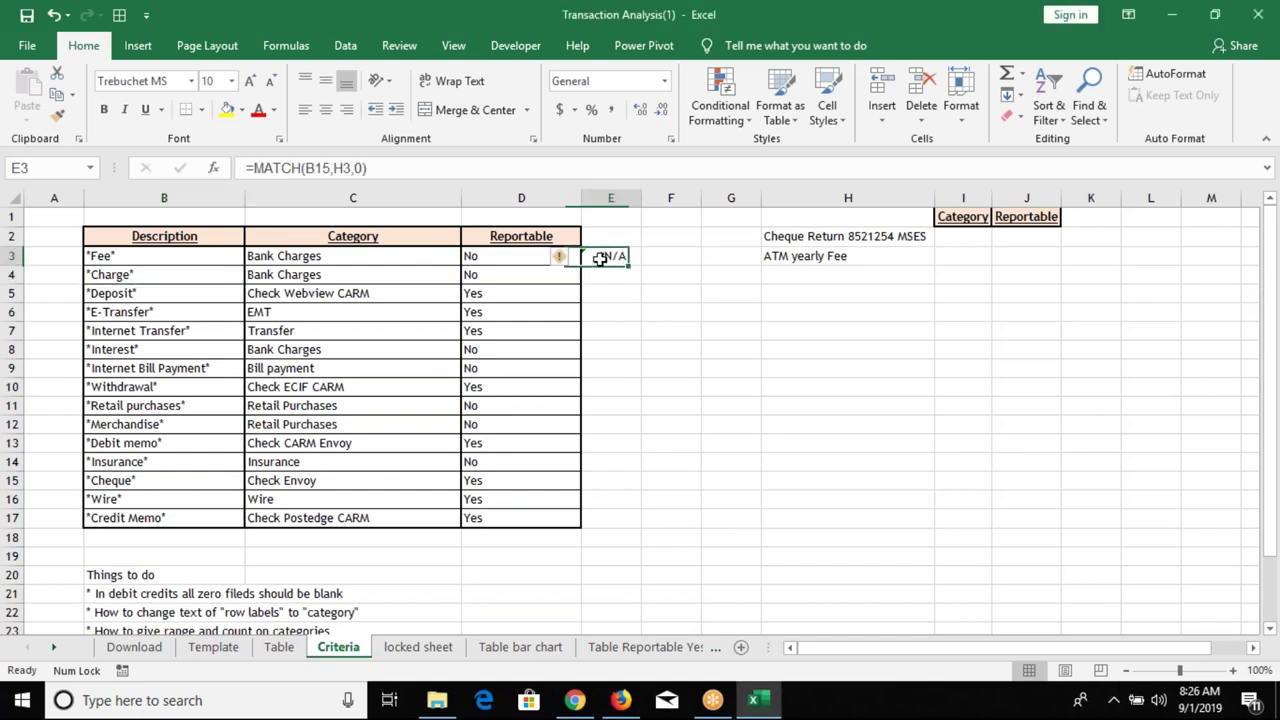
pyautogui.click(350, 168)
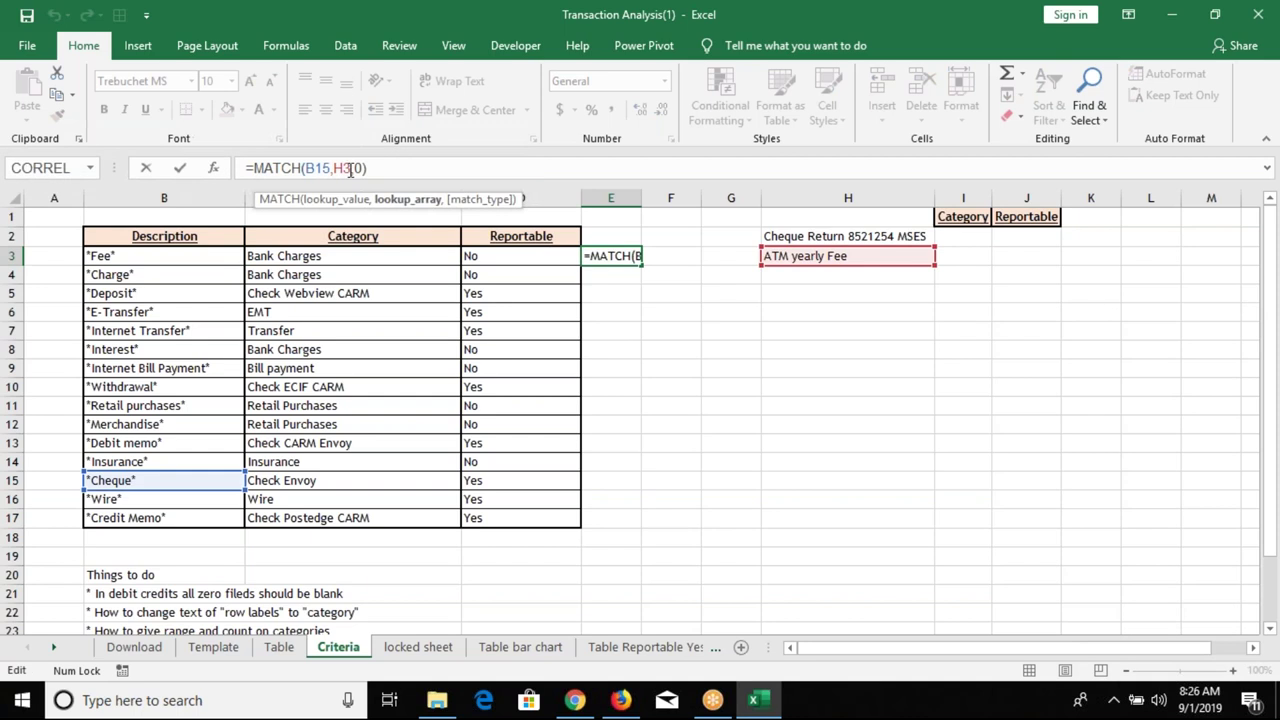
pyautogui.moveTo(209, 476); pyautogui.dragTo(198, 264)
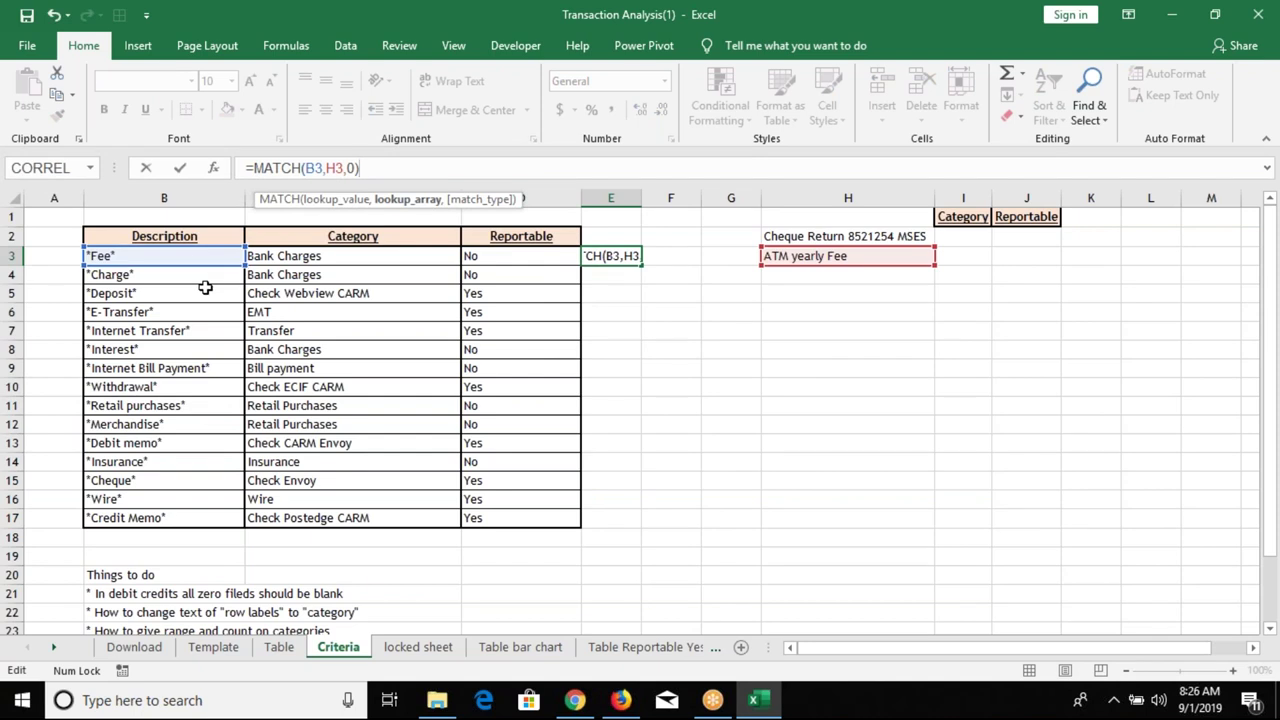
pyautogui.press('Return')
pyautogui.click(606, 258)
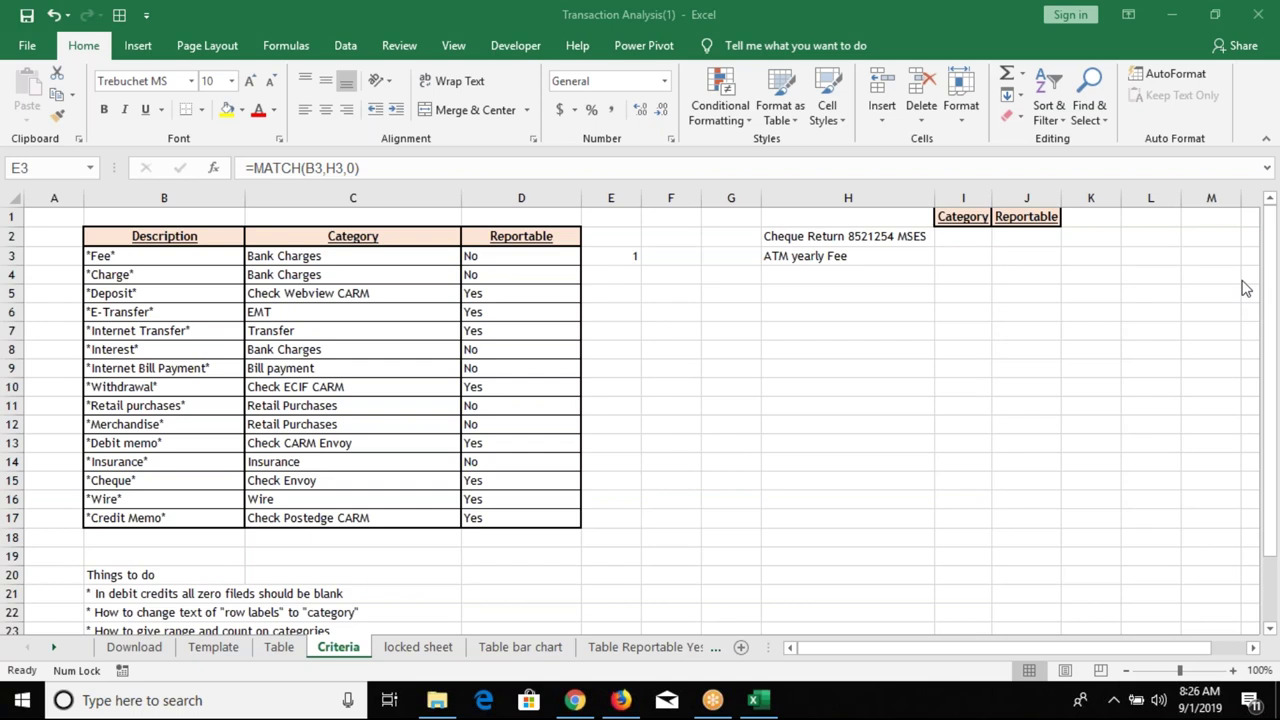
pyautogui.doubleClick(608, 257)
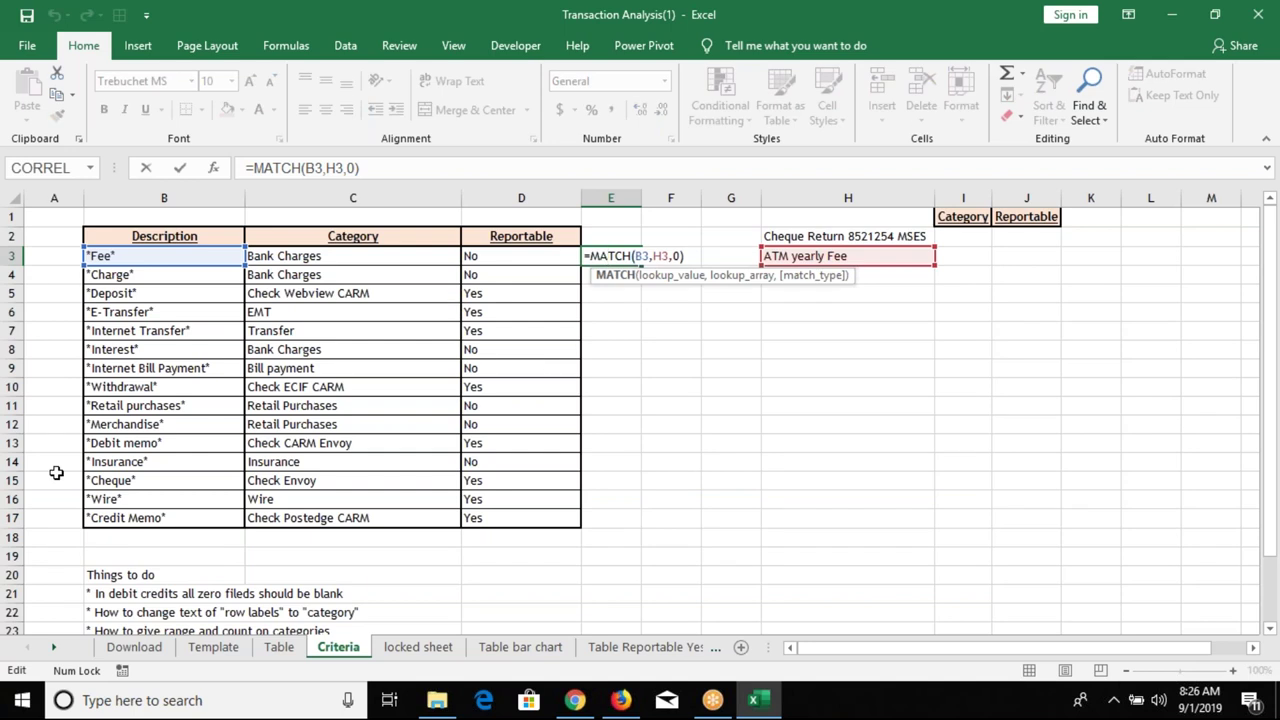
pyautogui.doubleClick(320, 168)
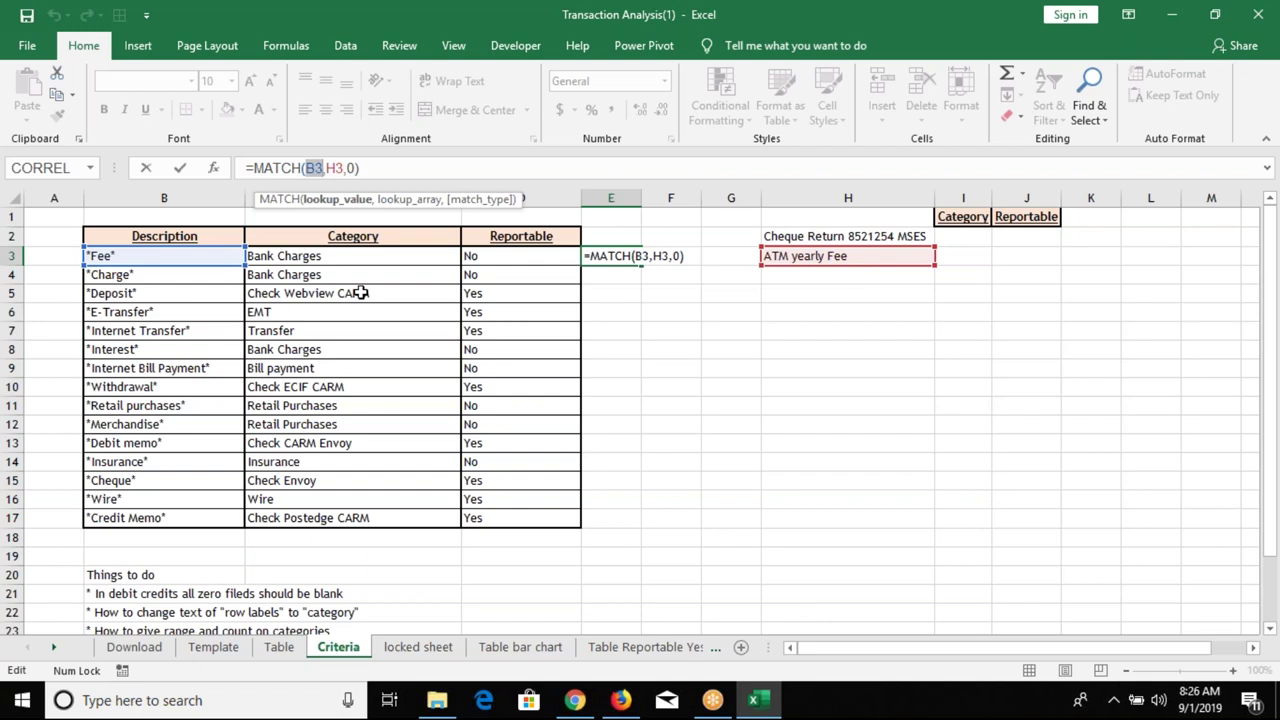
pyautogui.press('Delete')
pyautogui.moveTo(120, 257); pyautogui.dragTo(138, 518)
pyautogui.press('Return')
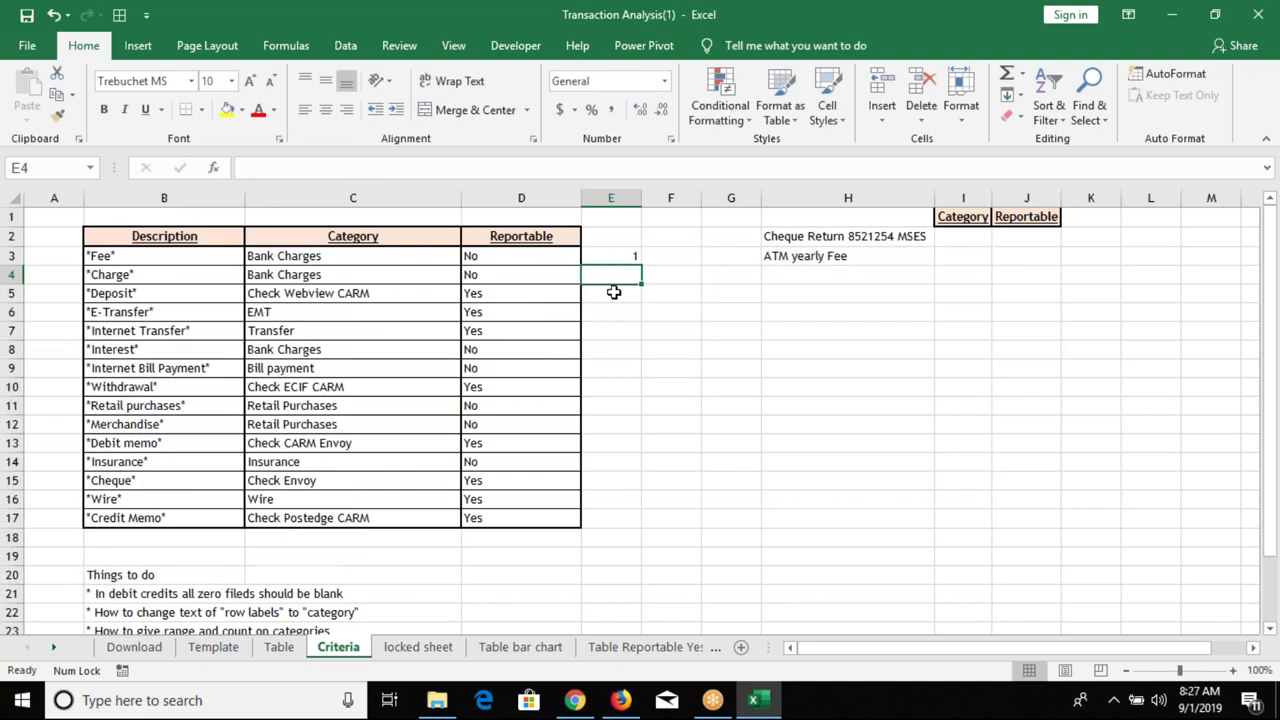
# - Wrap E3's MATCH in SUM and enter it as the array formula {=SUM(MATCH(B3:B17,H3,0))}
pyautogui.click(617, 255)
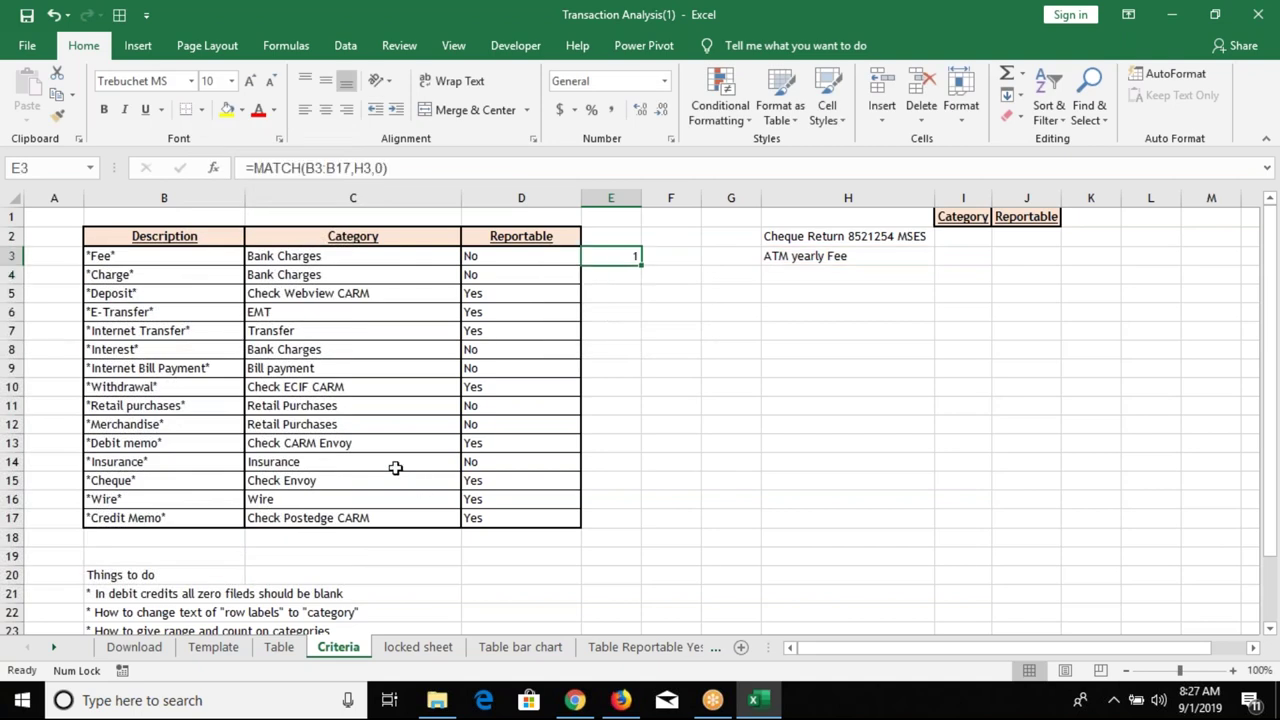
pyautogui.click(252, 168)
pyautogui.write('sum')
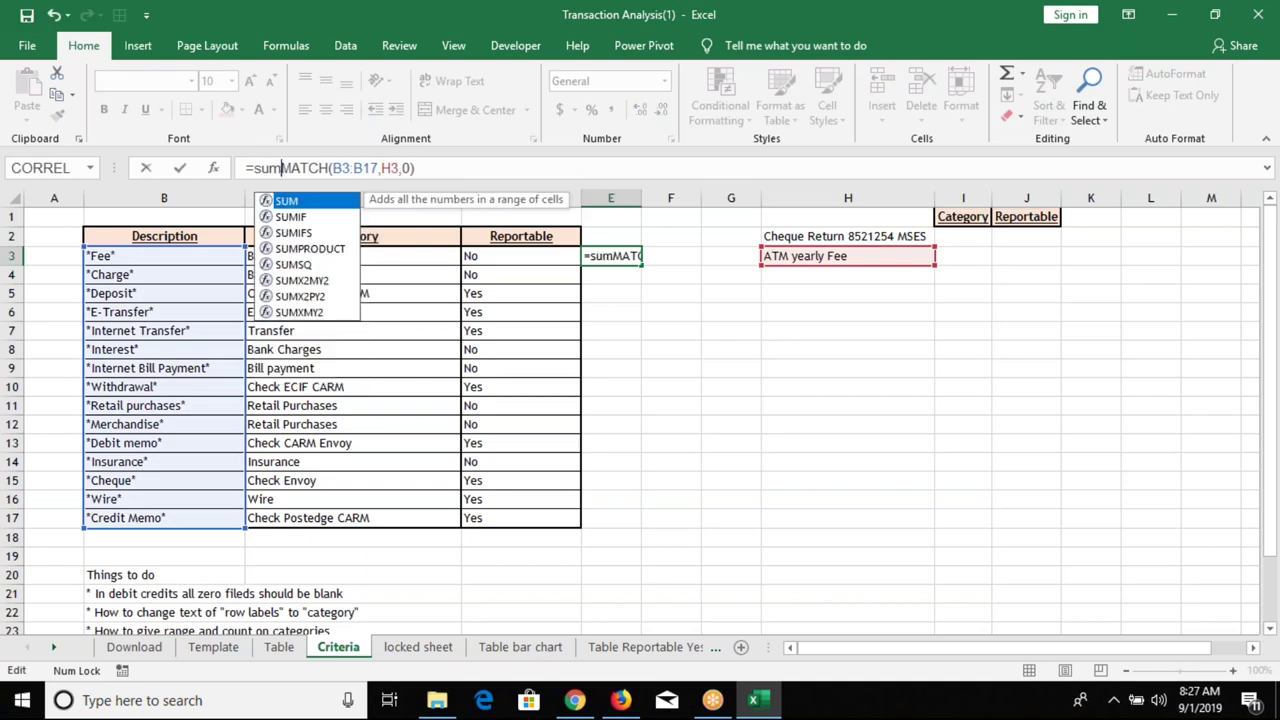
pyautogui.press('Tab')
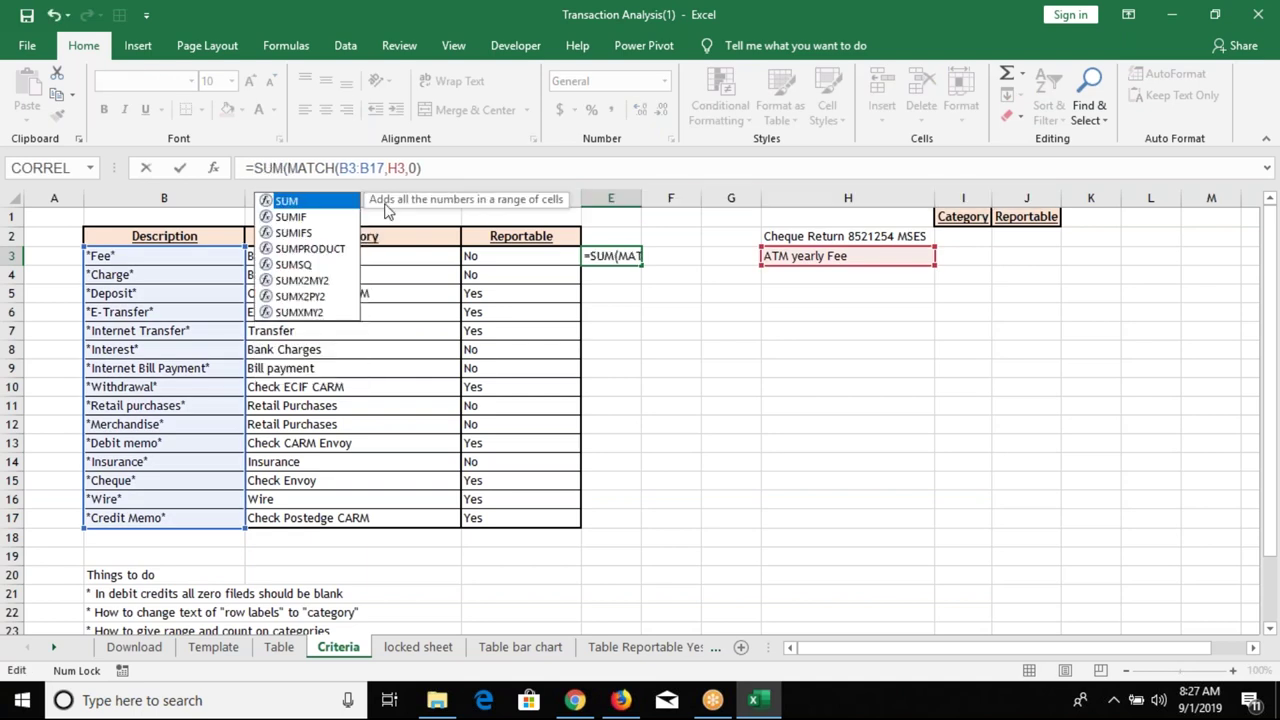
pyautogui.write(')')
pyautogui.press('Return')
pyautogui.press('Up')
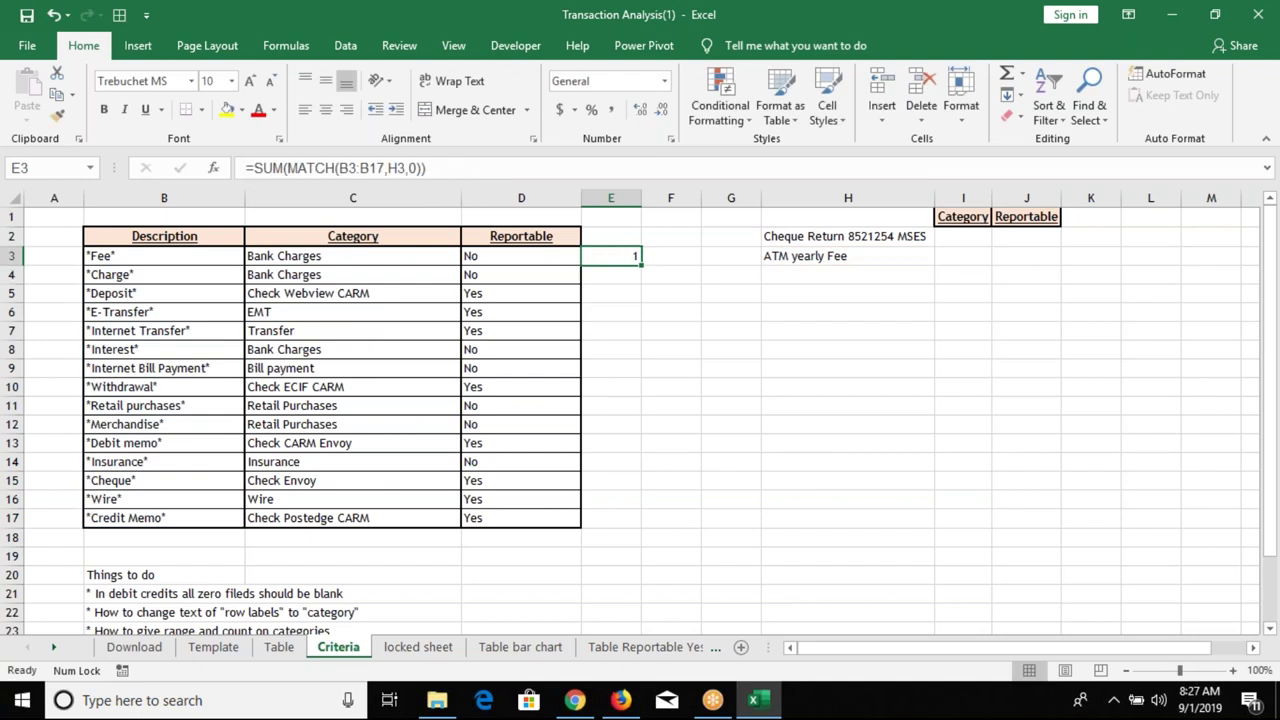
pyautogui.doubleClick(604, 256)
pyautogui.hotkey('ctrl', 'shift', 'Return')
pyautogui.click(298, 46)
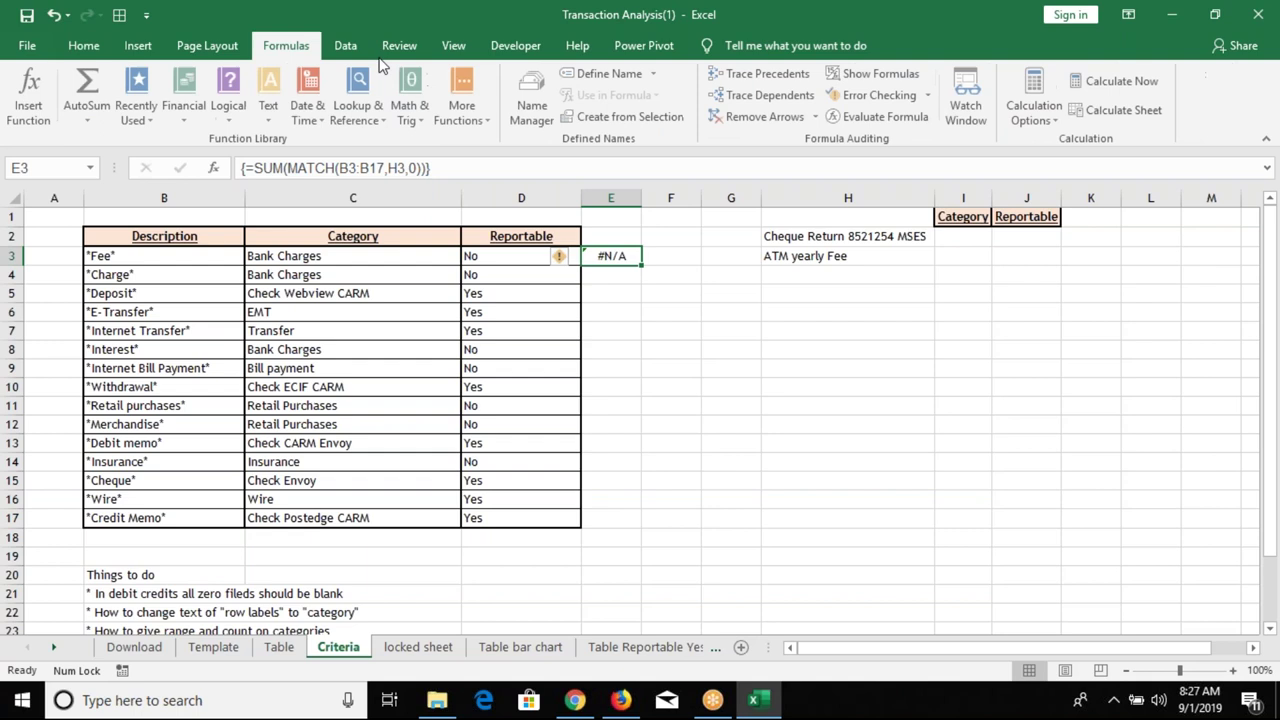
pyautogui.click(893, 118)
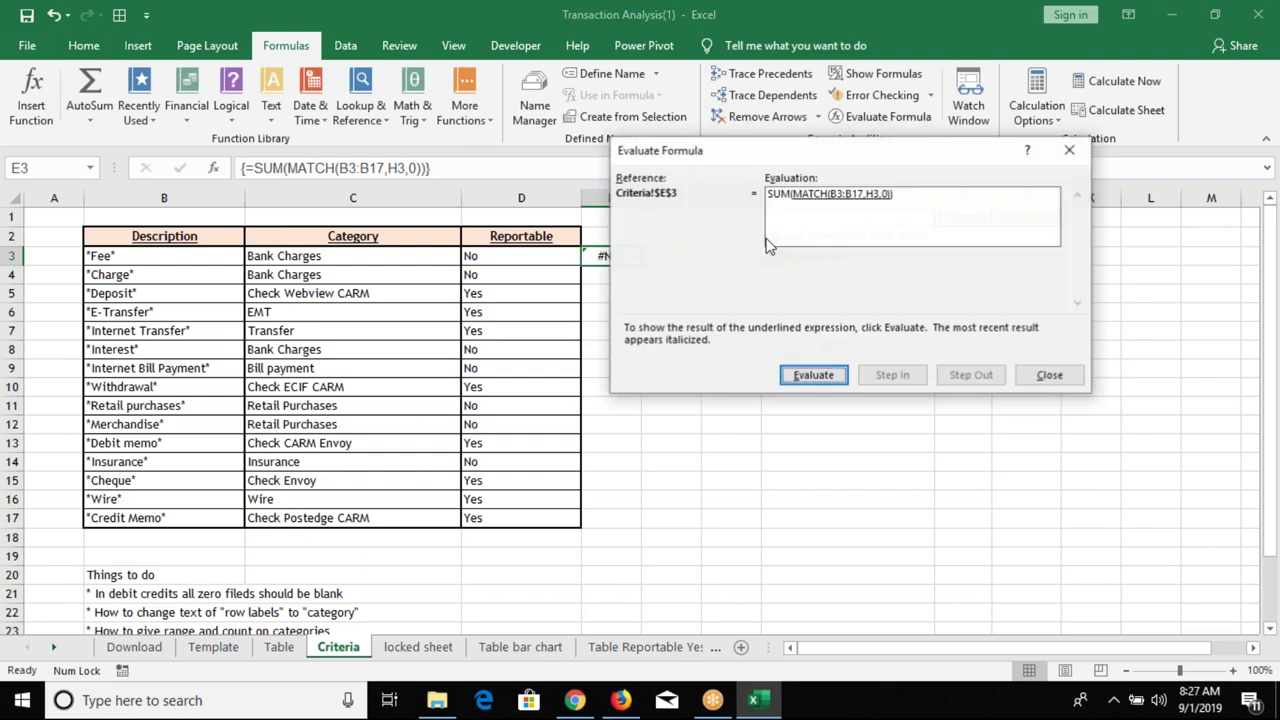
pyautogui.press('Escape')
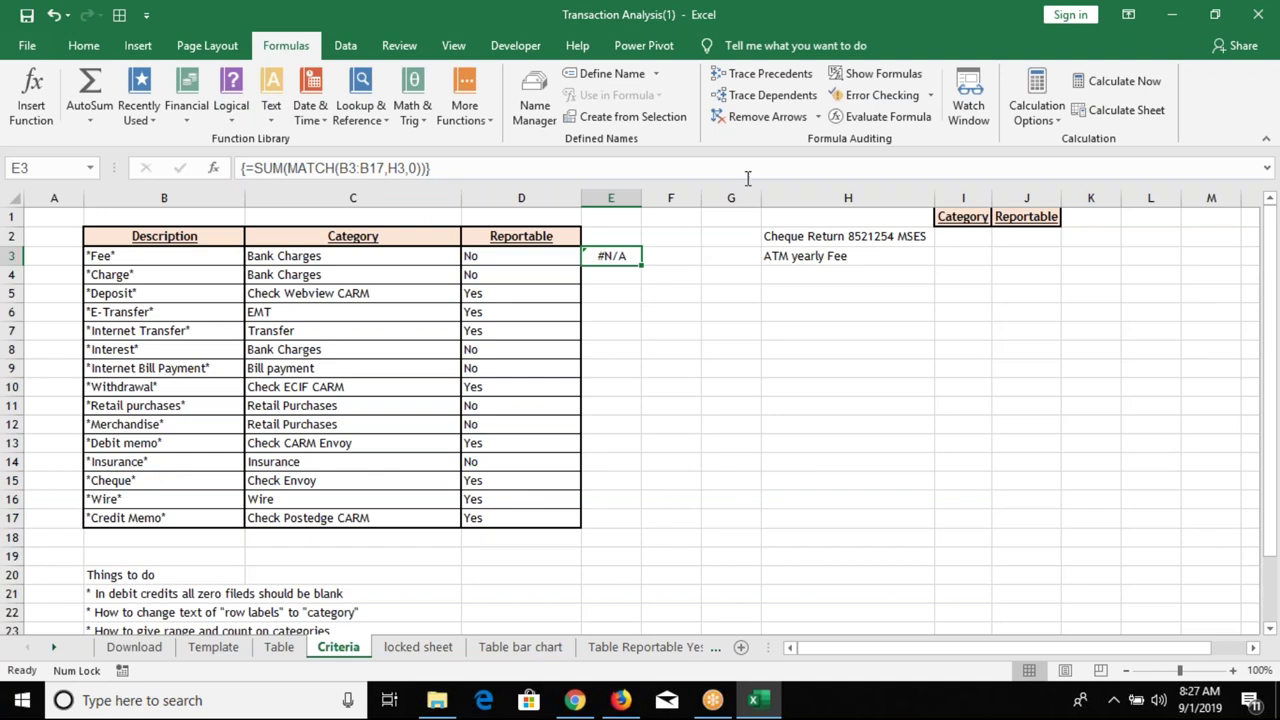
pyautogui.click(860, 118)
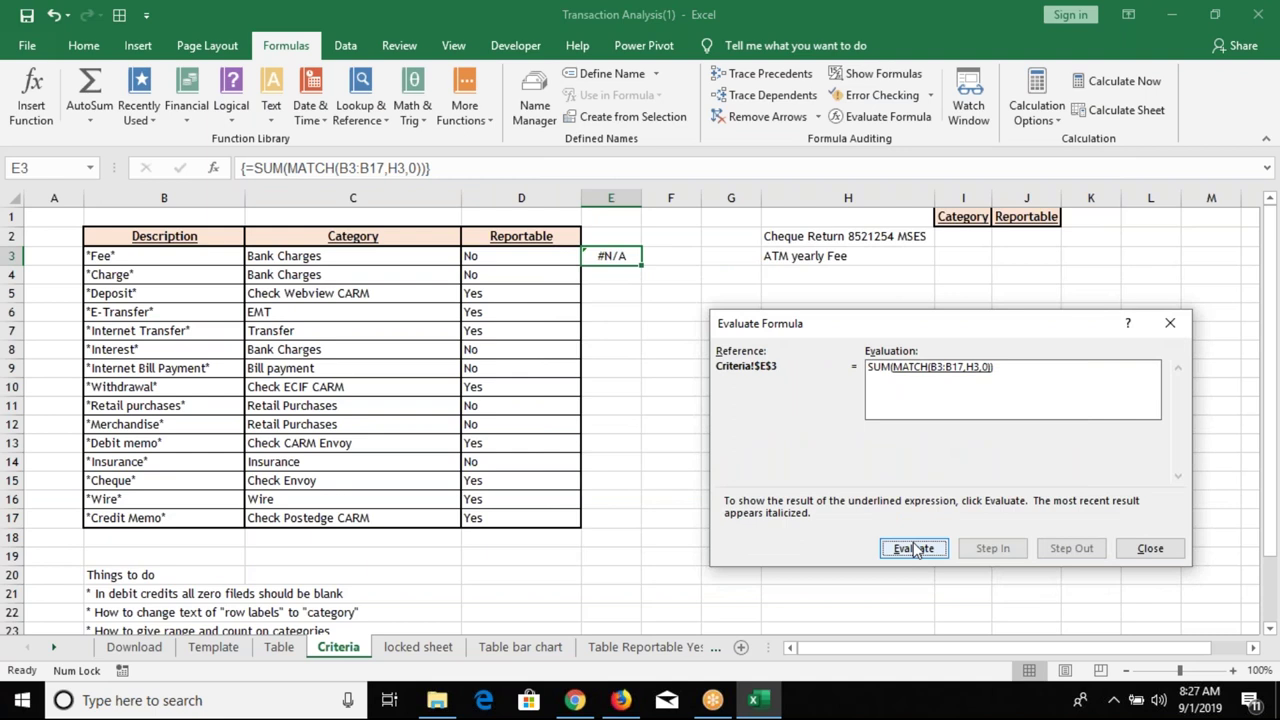
pyautogui.click(921, 553)
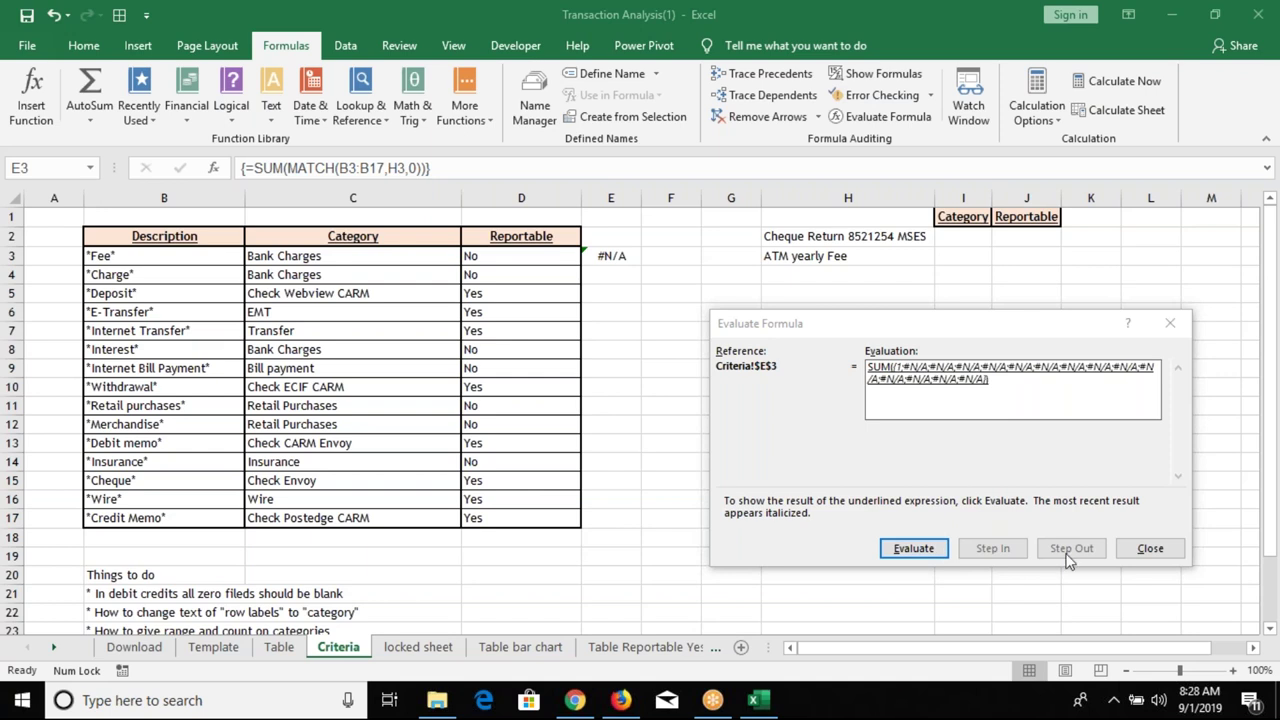
pyautogui.click(1147, 548)
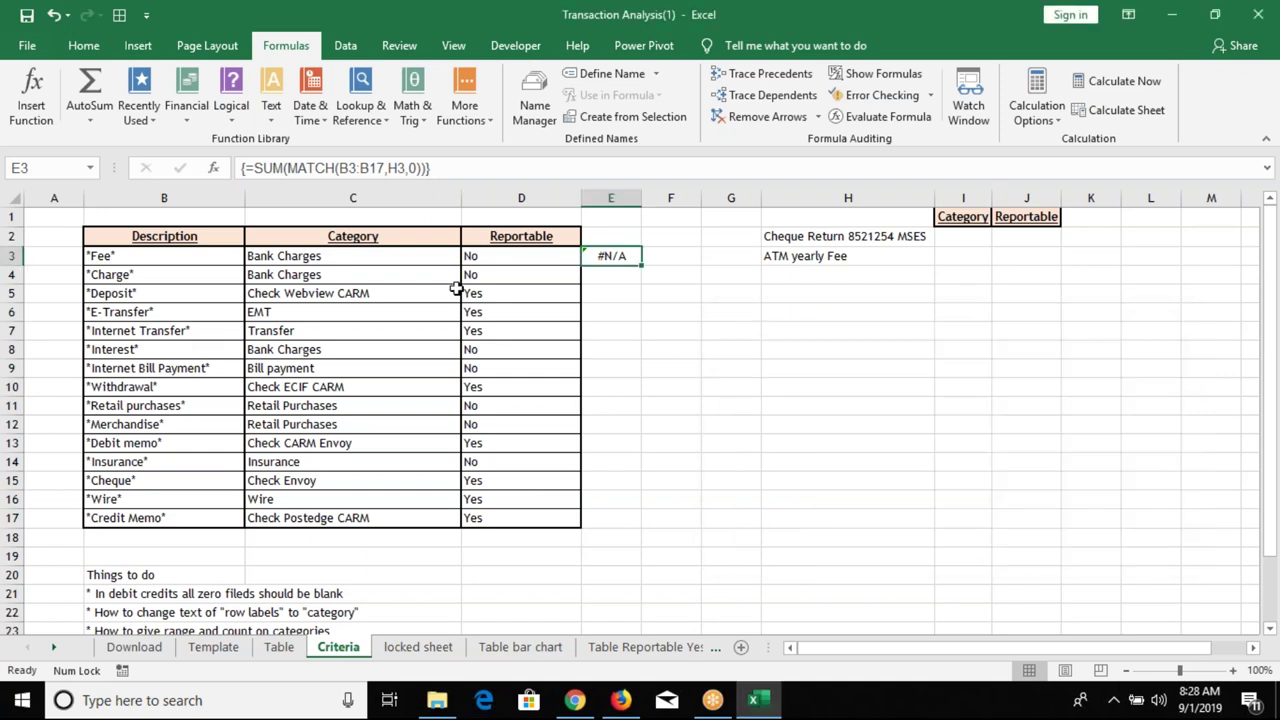
# - Wrap E3's MATCH in IFERROR(…,"0") and re-enter it as an array formula
pyautogui.click(286, 168)
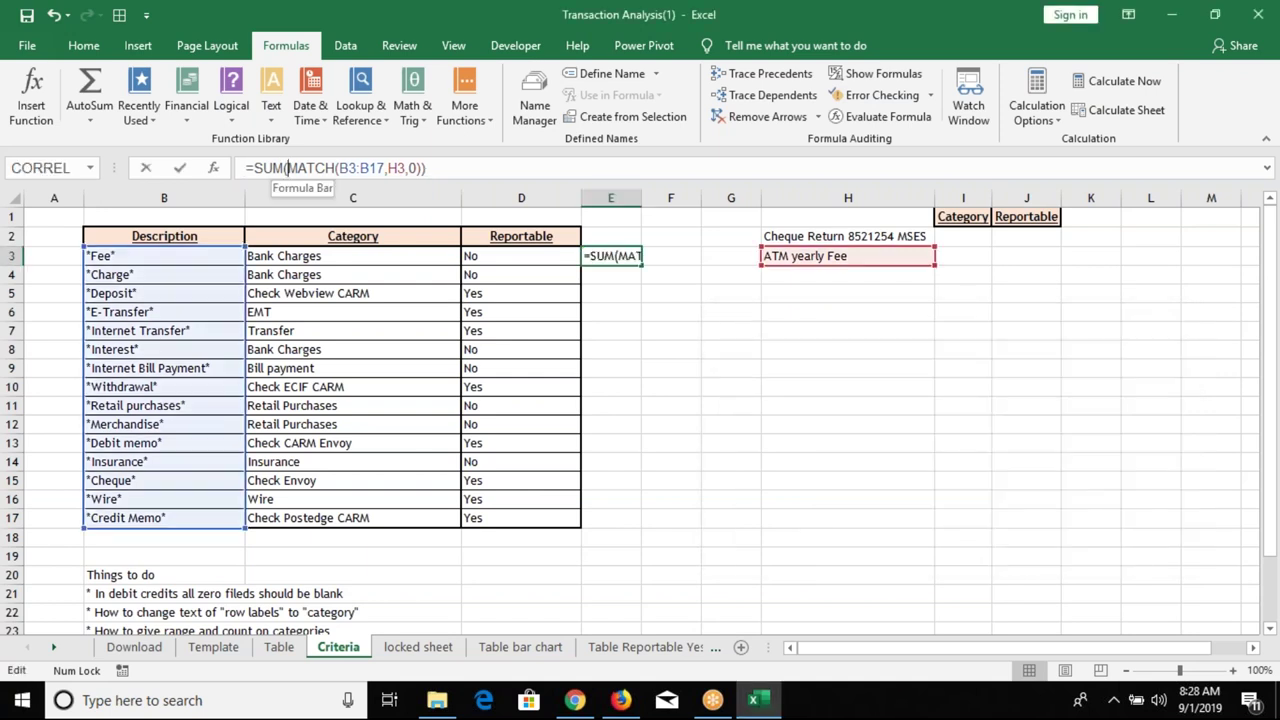
pyautogui.write('IFERROR(')
pyautogui.click(489, 180)
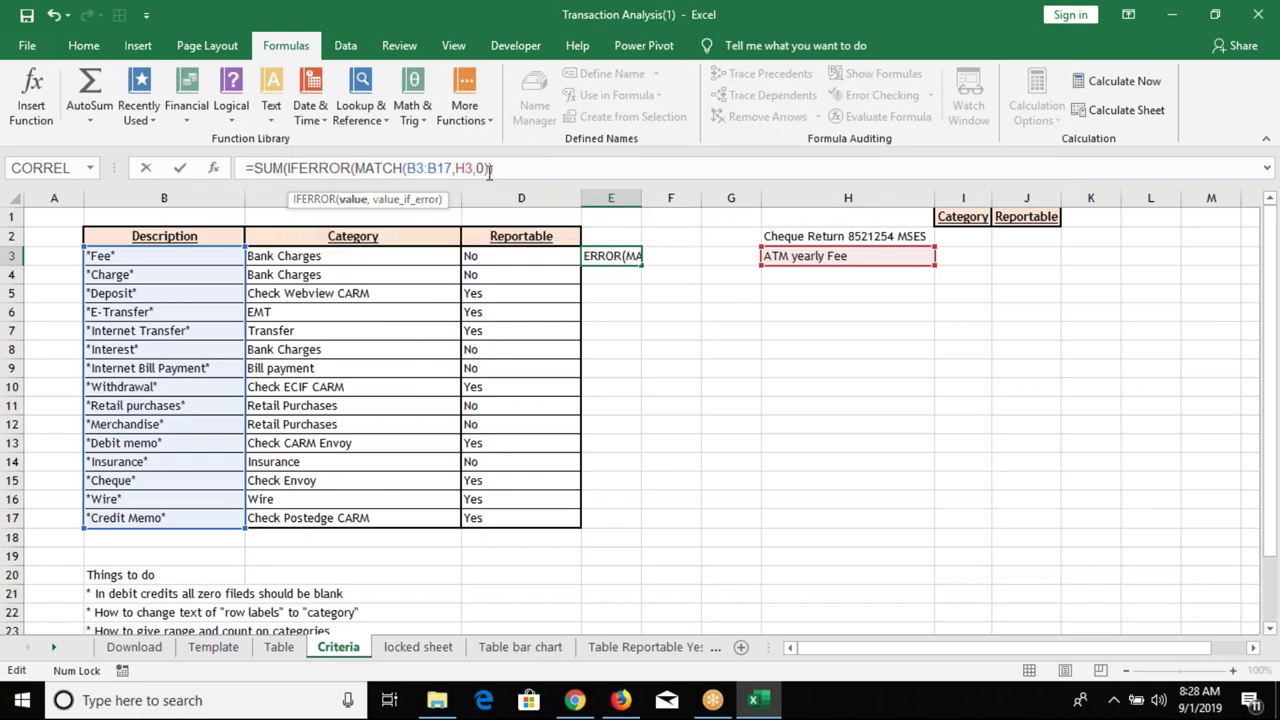
pyautogui.write(',"0")')
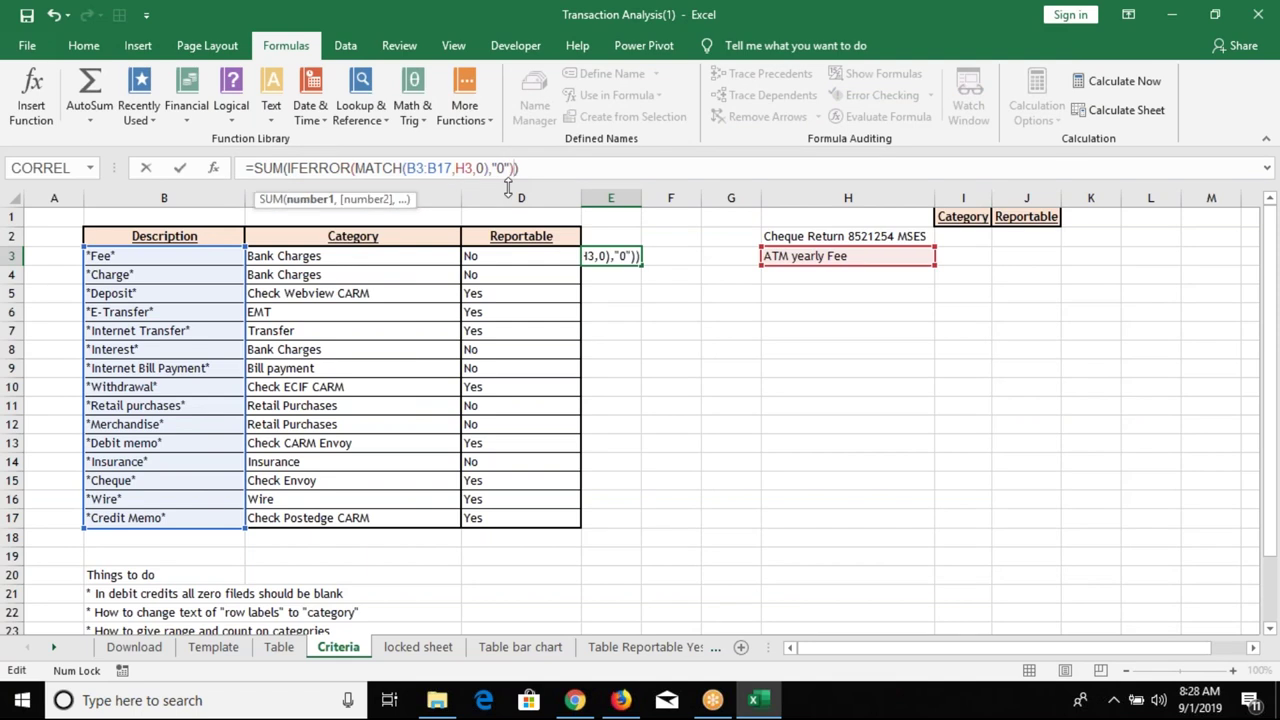
pyautogui.hotkey('ctrl', 'Return')
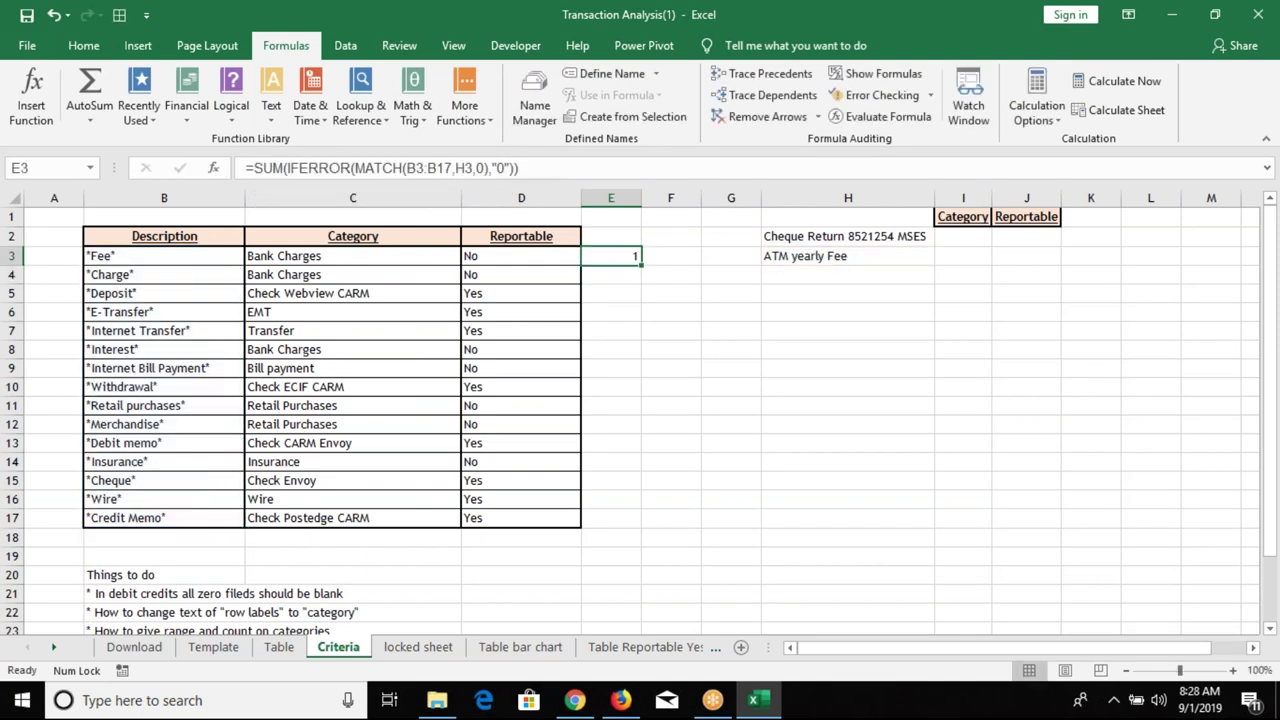
pyautogui.press('F2')
pyautogui.hotkey('ctrl', 'shift', 'Return')
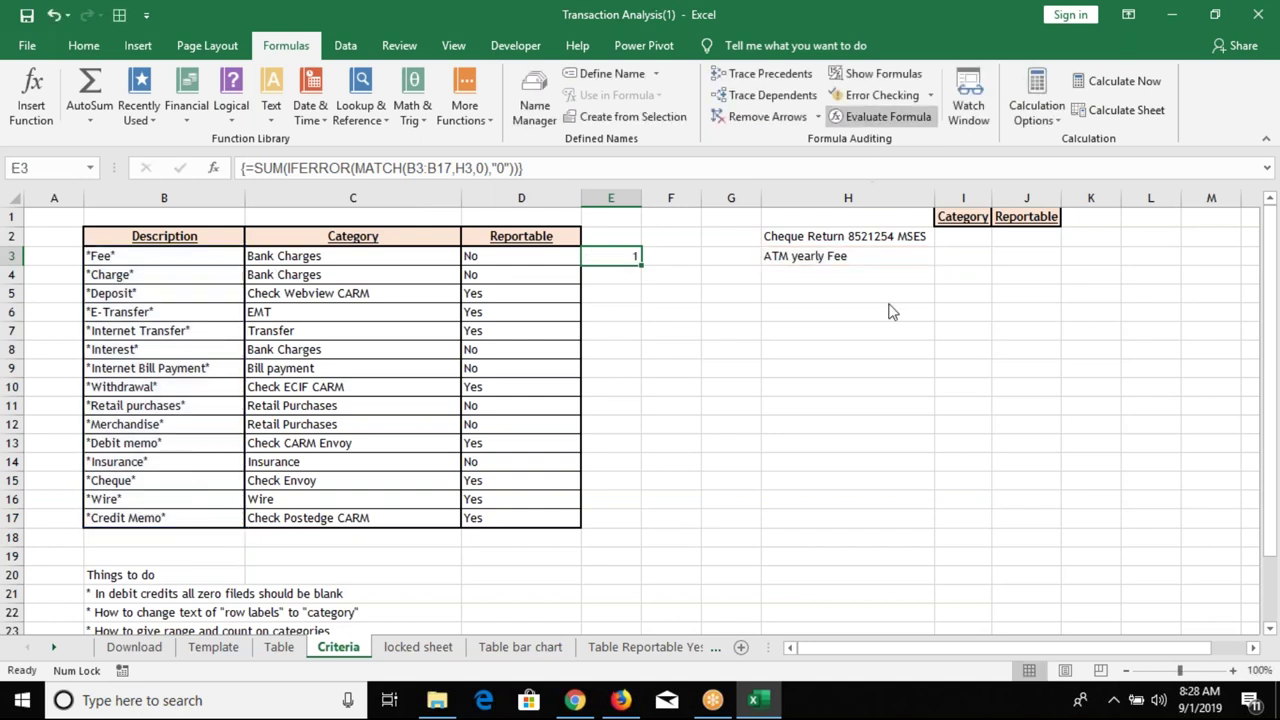
# - Step through Evaluate Formula to confirm errors become 0 and E3 returns 1
pyautogui.click(918, 553)
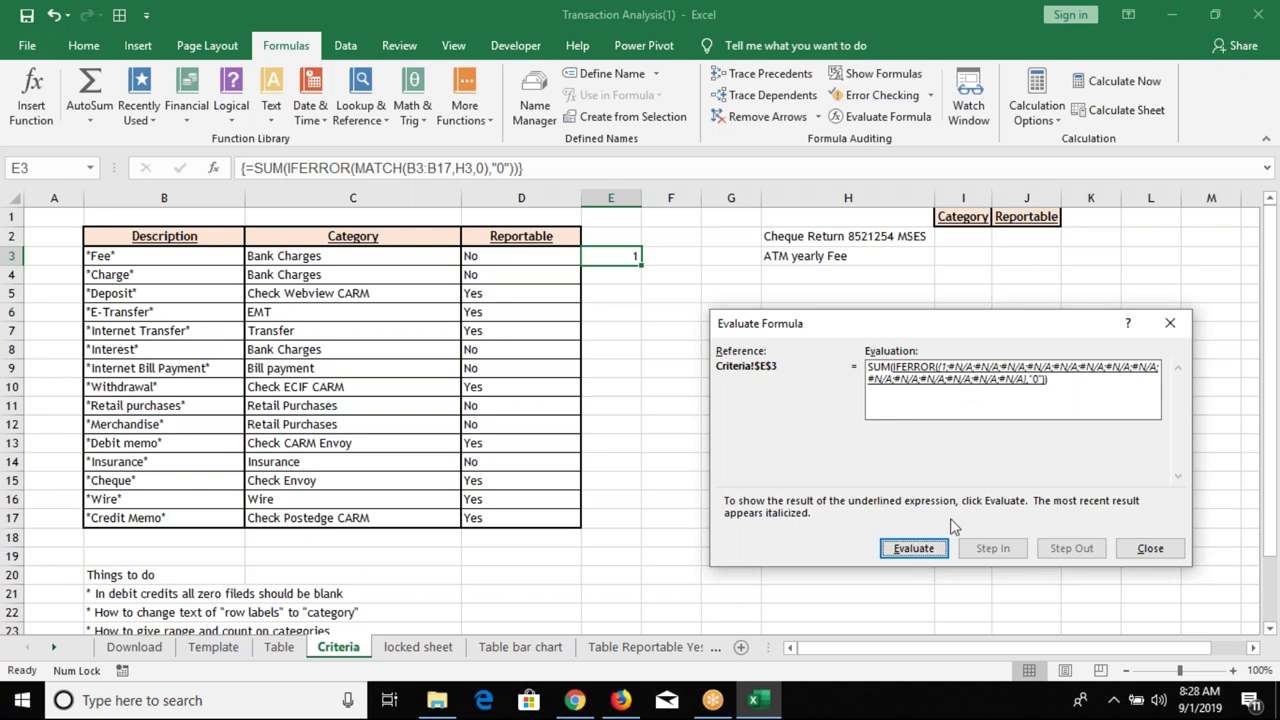
pyautogui.click(935, 550)
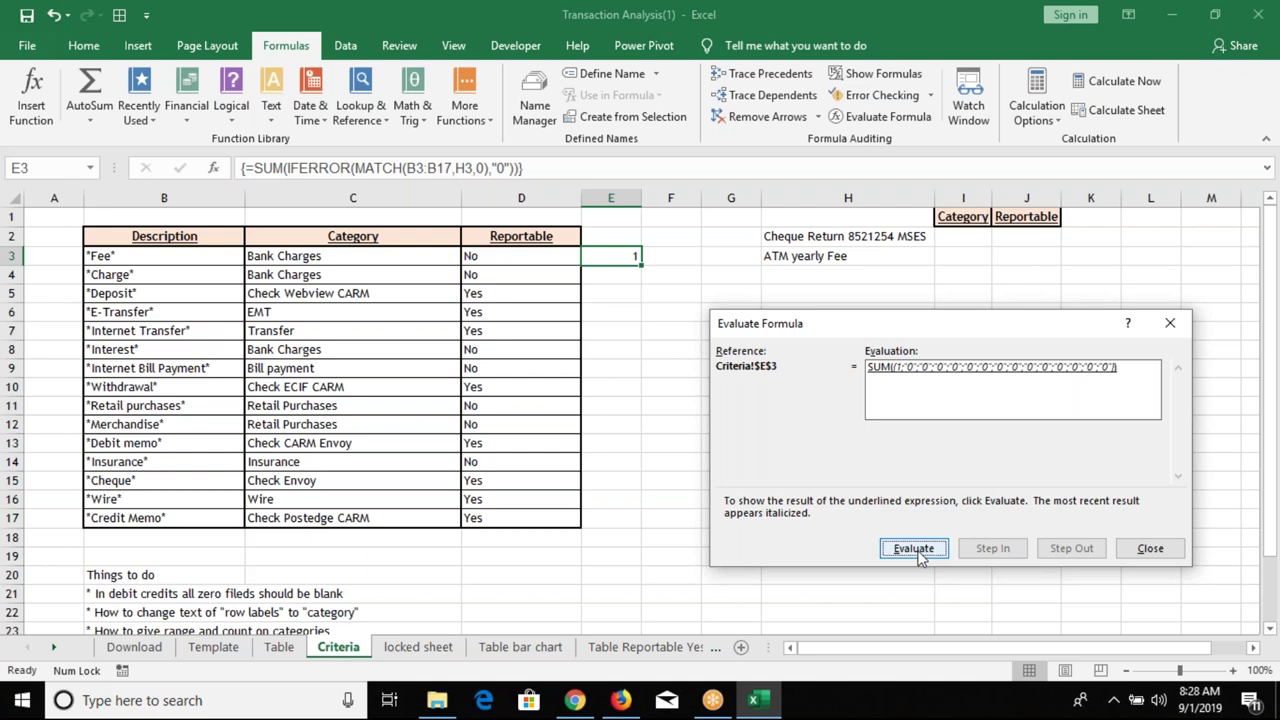
pyautogui.click(914, 548)
pyautogui.click(914, 548)
pyautogui.click(914, 548)
pyautogui.click(914, 548)
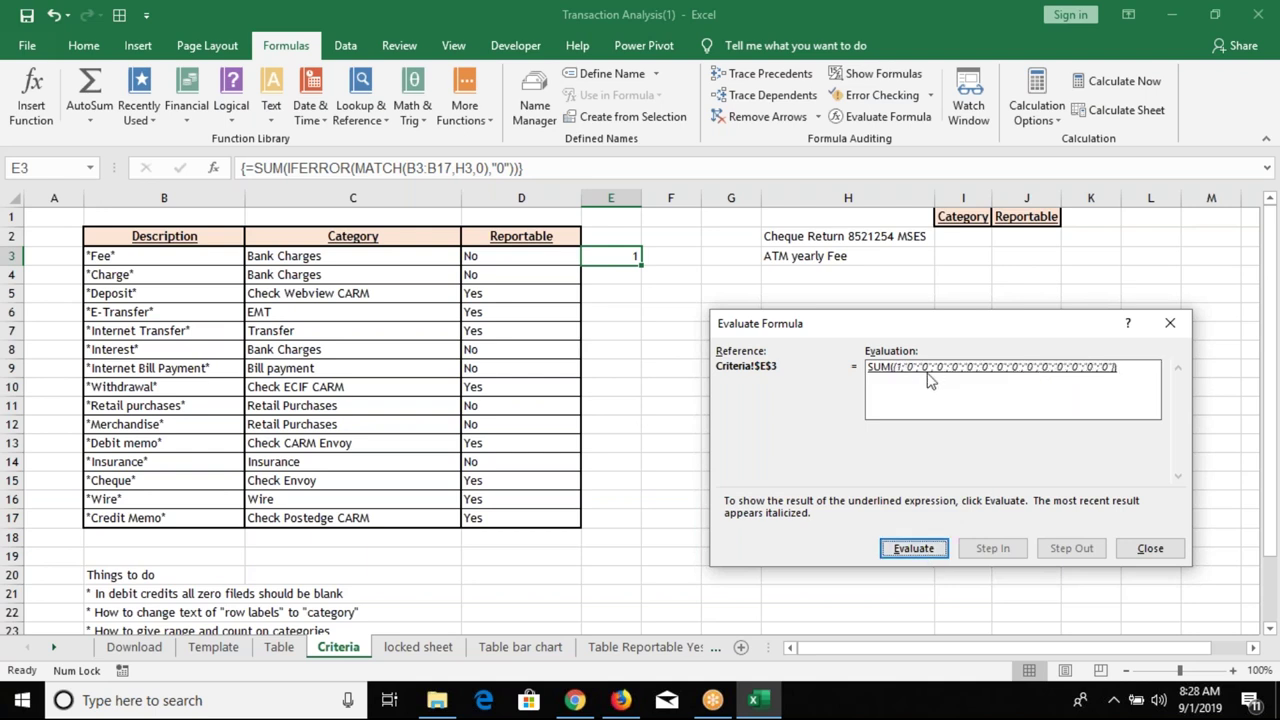
pyautogui.click(1170, 323)
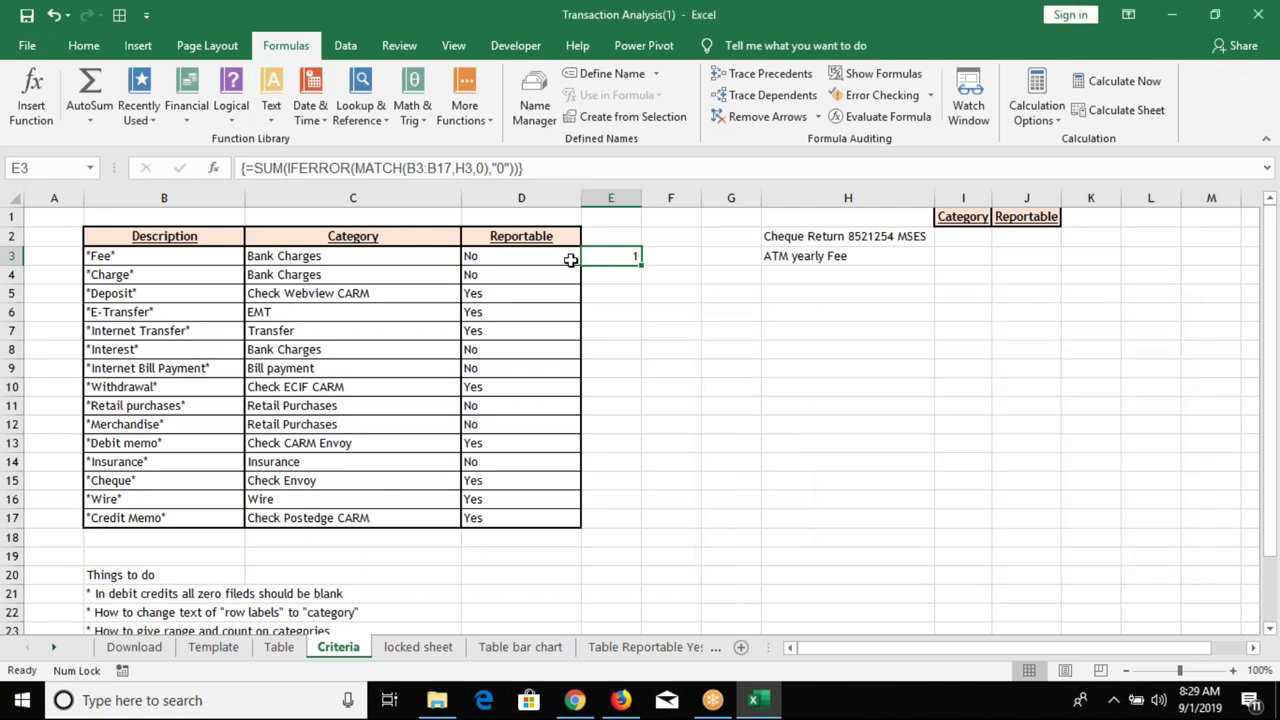
pyautogui.click(496, 168)
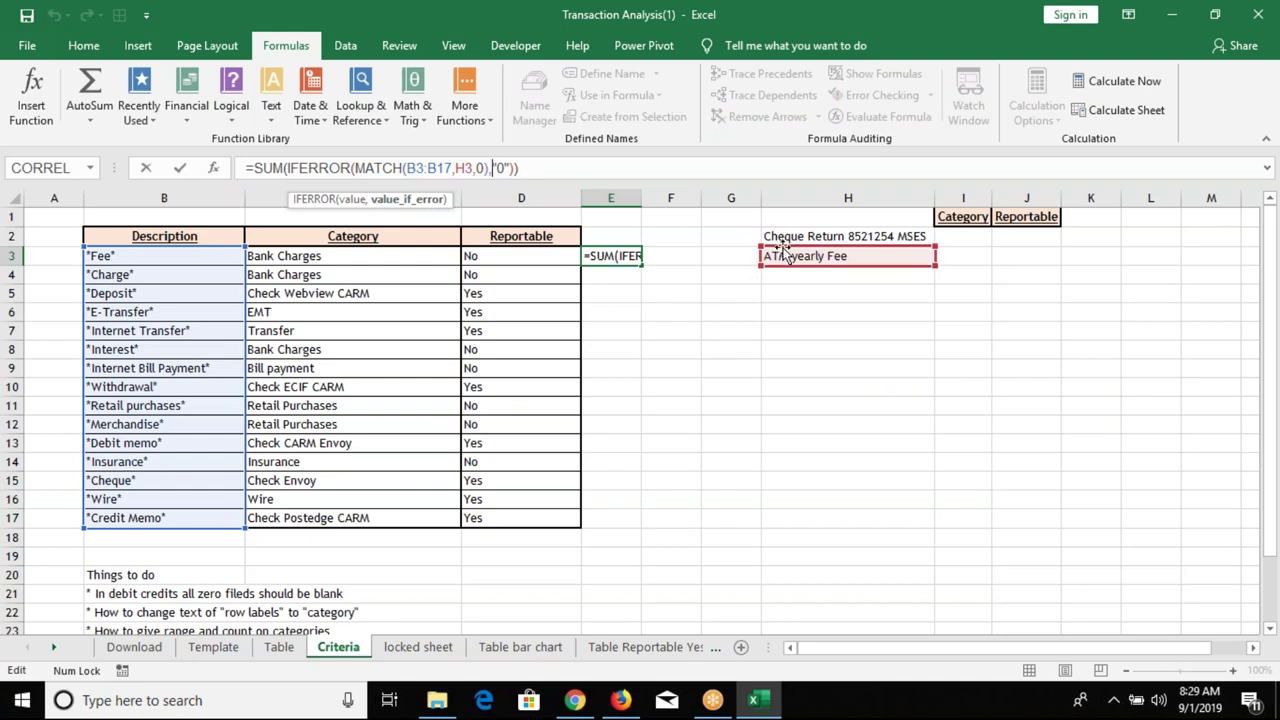
# - Repoint E3's lookup value from H3 to H2 (Cheque Return) and verify it with Evaluate Formula
pyautogui.moveTo(786, 250); pyautogui.dragTo(786, 231)
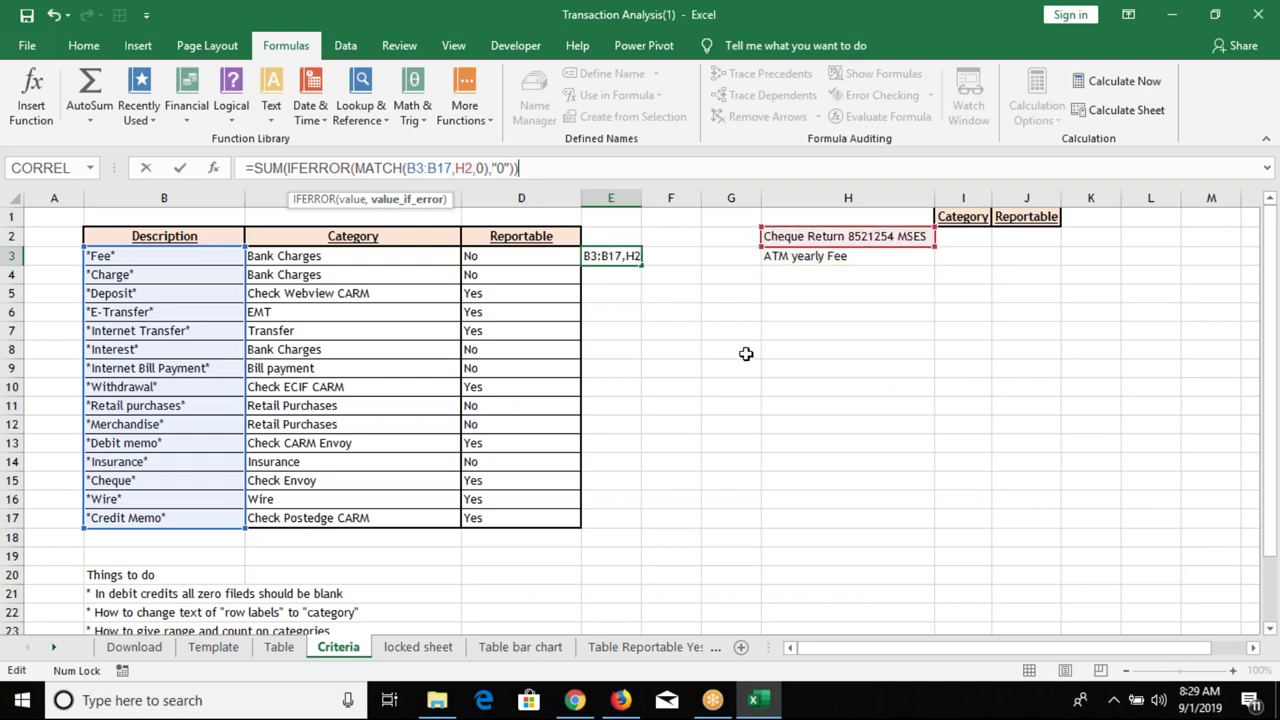
pyautogui.hotkey('ctrl', 'shift', 'Return')
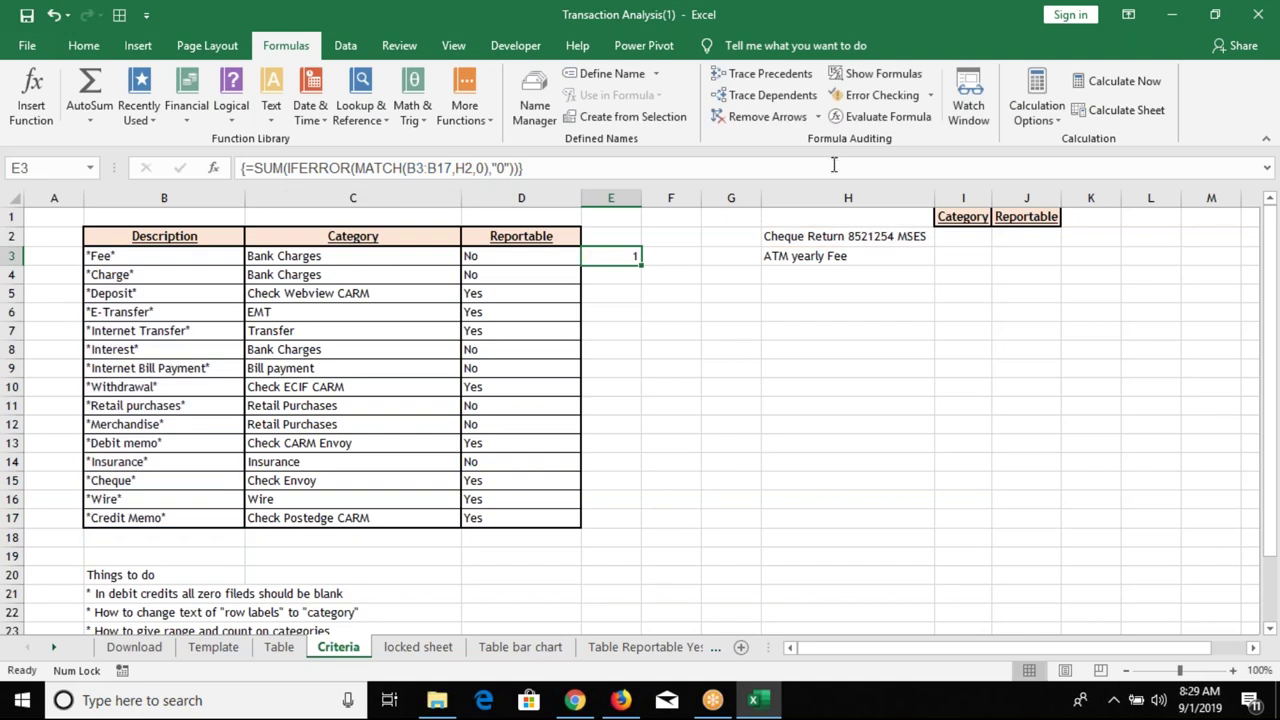
pyautogui.click(880, 116)
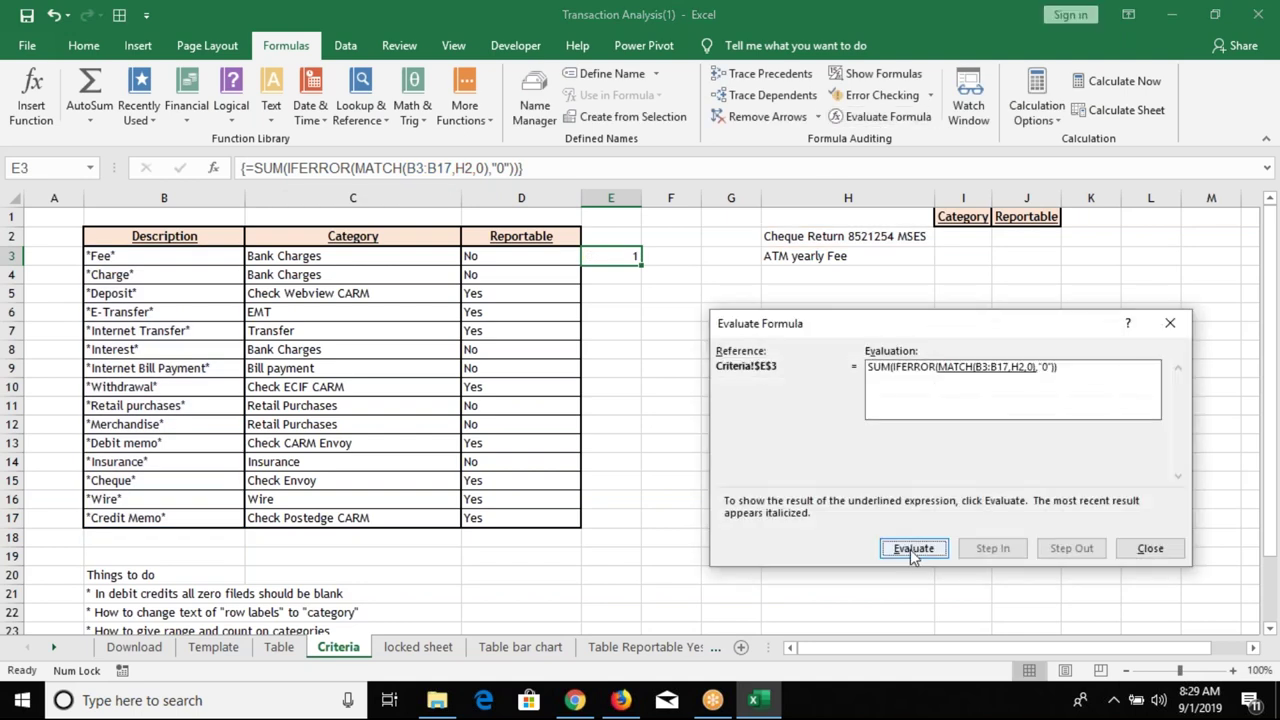
pyautogui.click(914, 548)
pyautogui.click(914, 548)
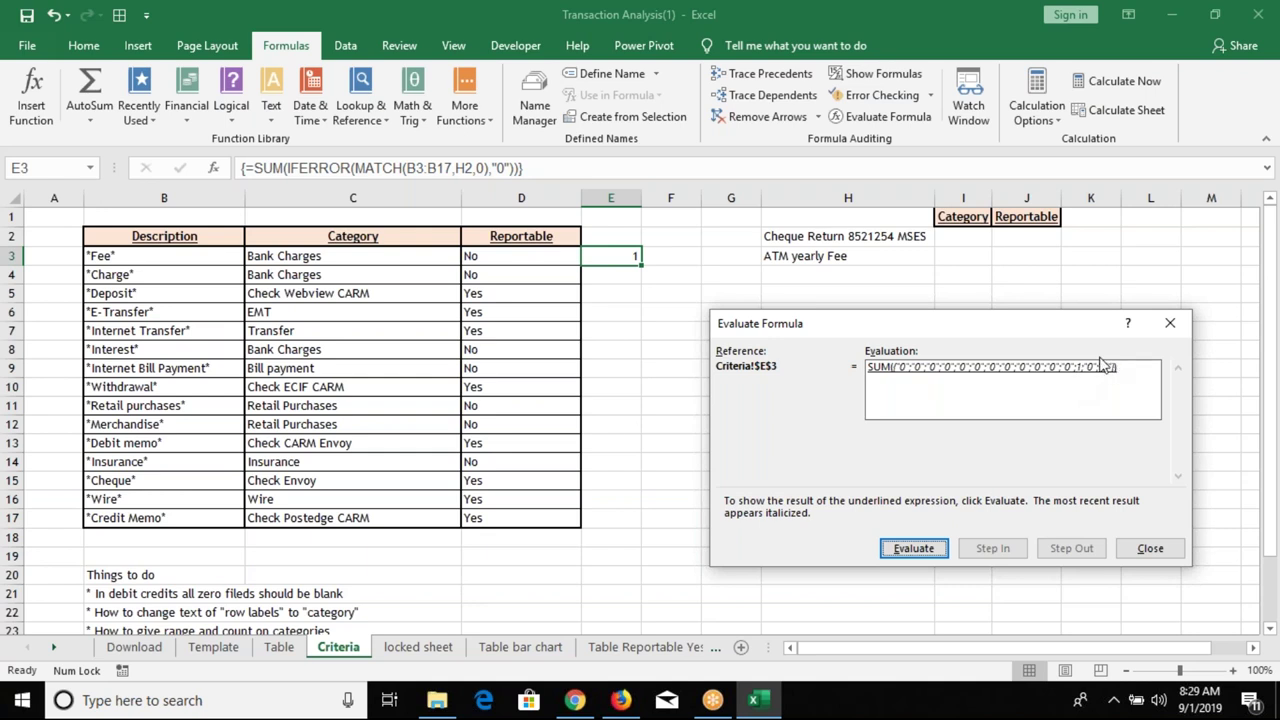
pyautogui.press('Escape')
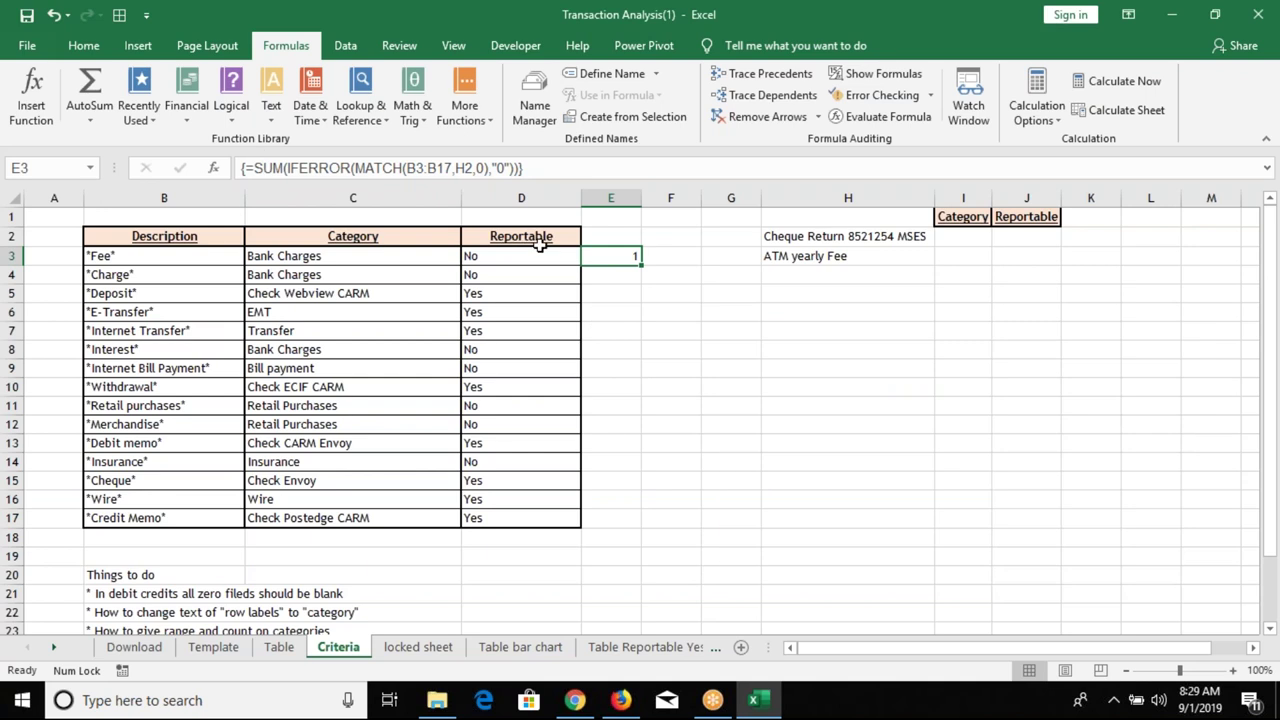
# - Add an outer MATCH(1,…,0) around the IFERROR in E3 and enter it as an array formula
pyautogui.click(256, 168)
pyautogui.click(252, 168)
pyautogui.write('MA')
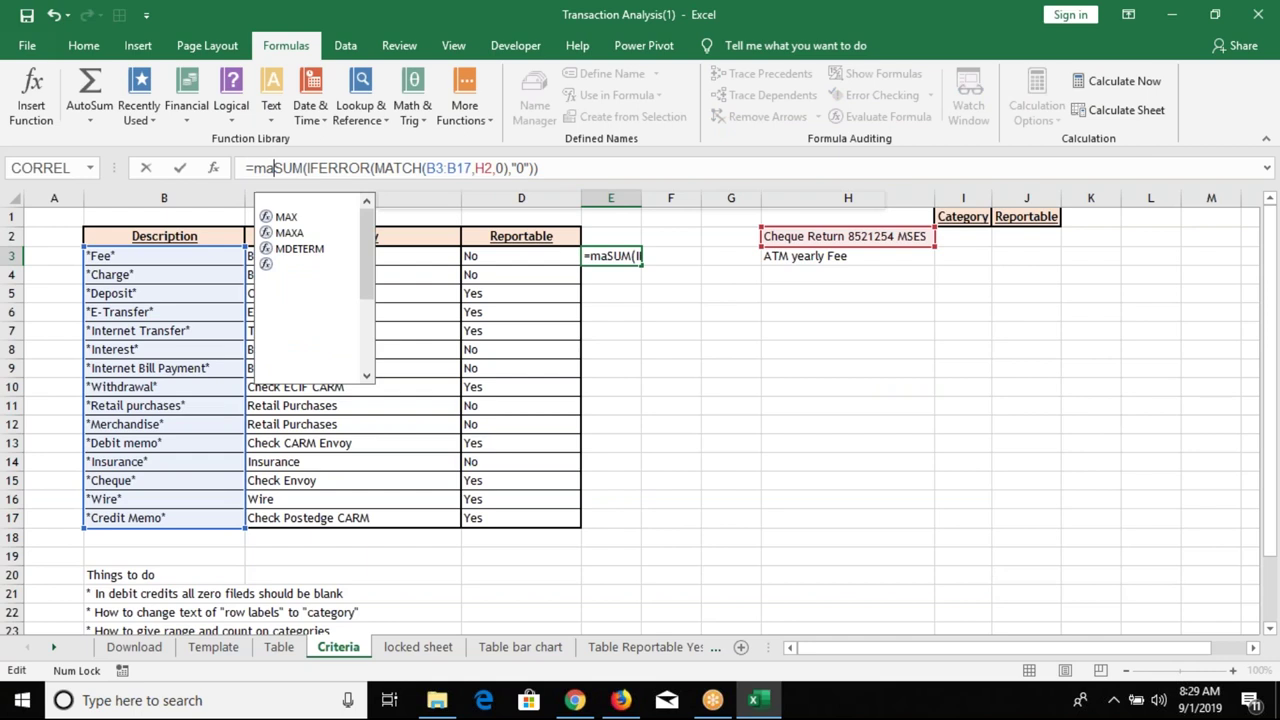
pyautogui.write('TCH(')
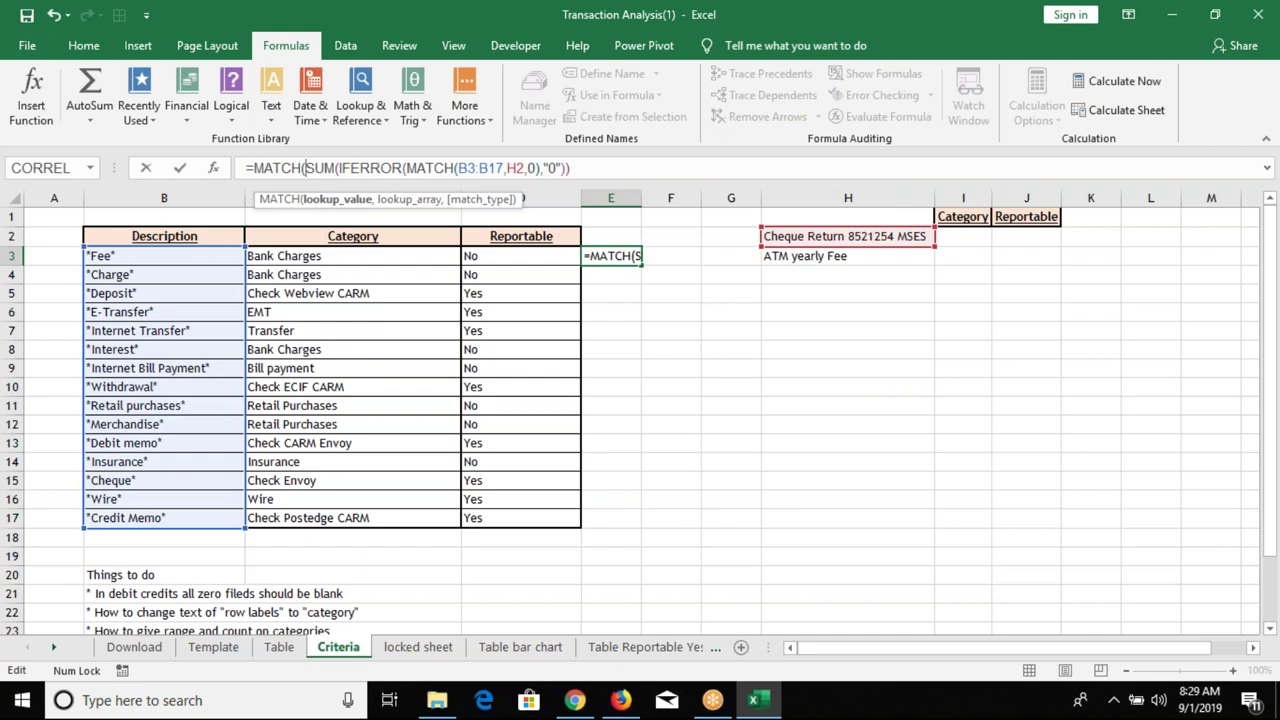
pyautogui.press('Escape')
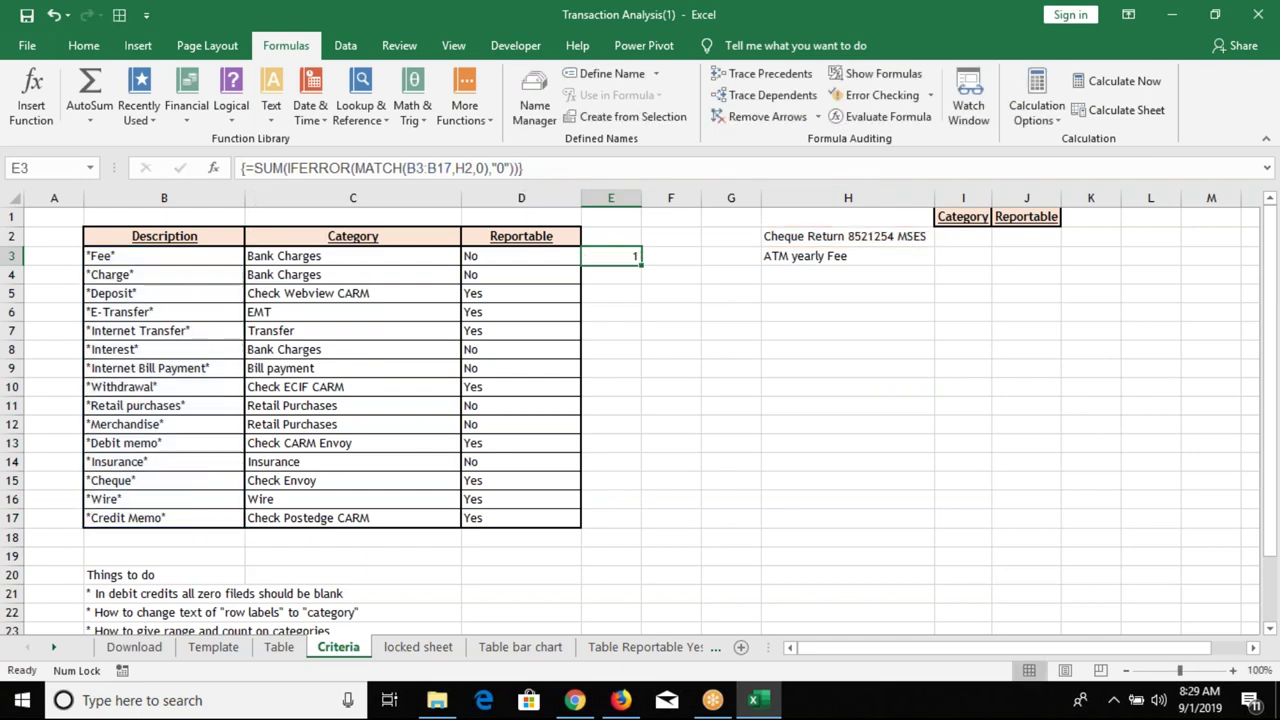
pyautogui.click(286, 168)
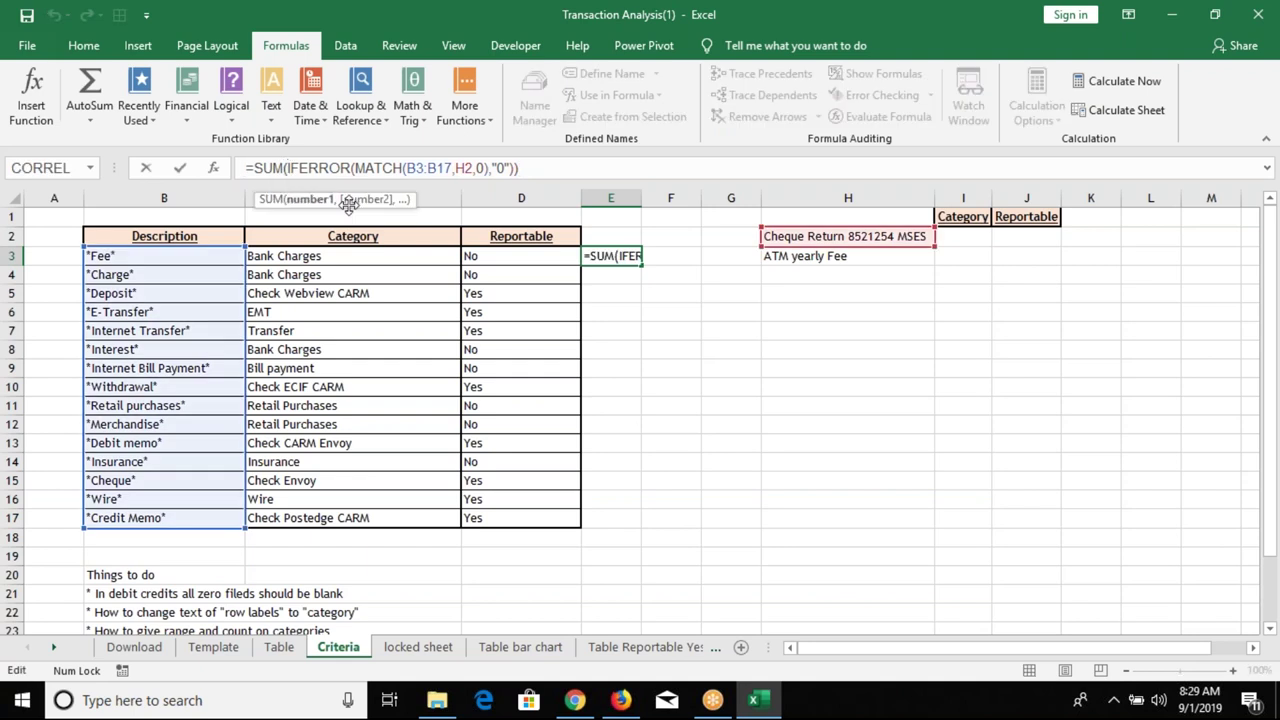
pyautogui.write('MATCH(B3:B')
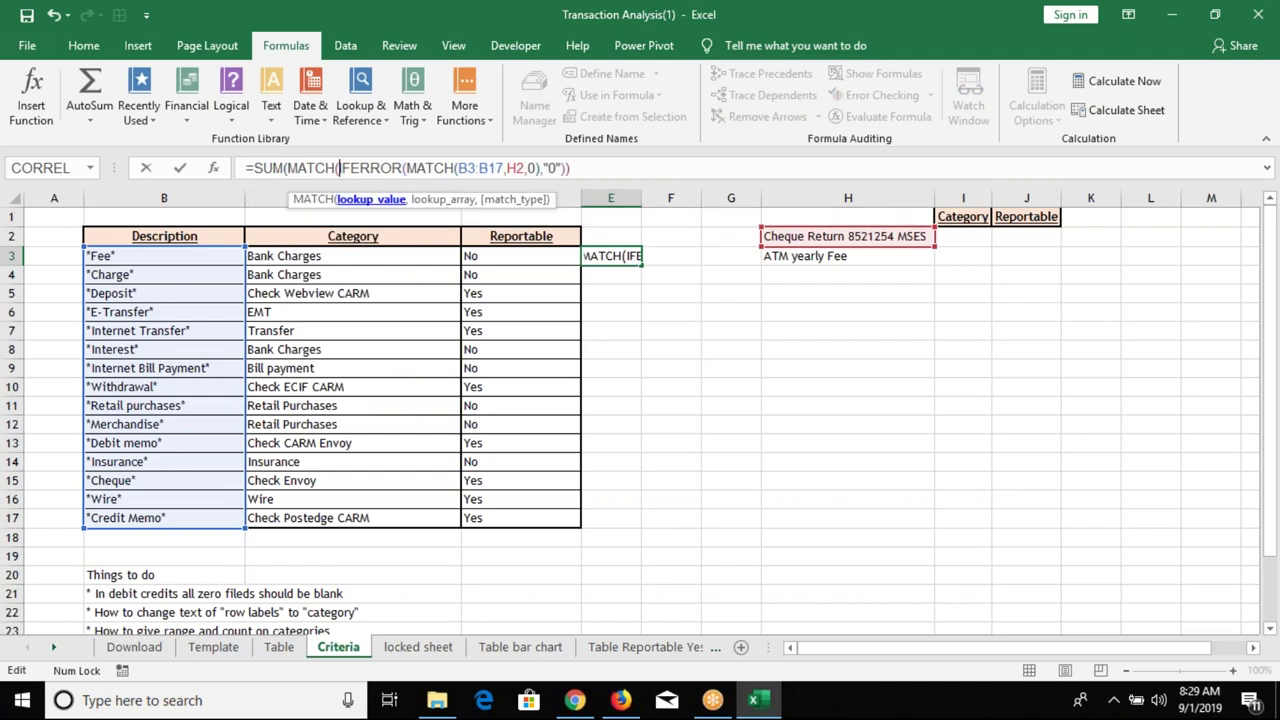
pyautogui.write('17,H2,0')
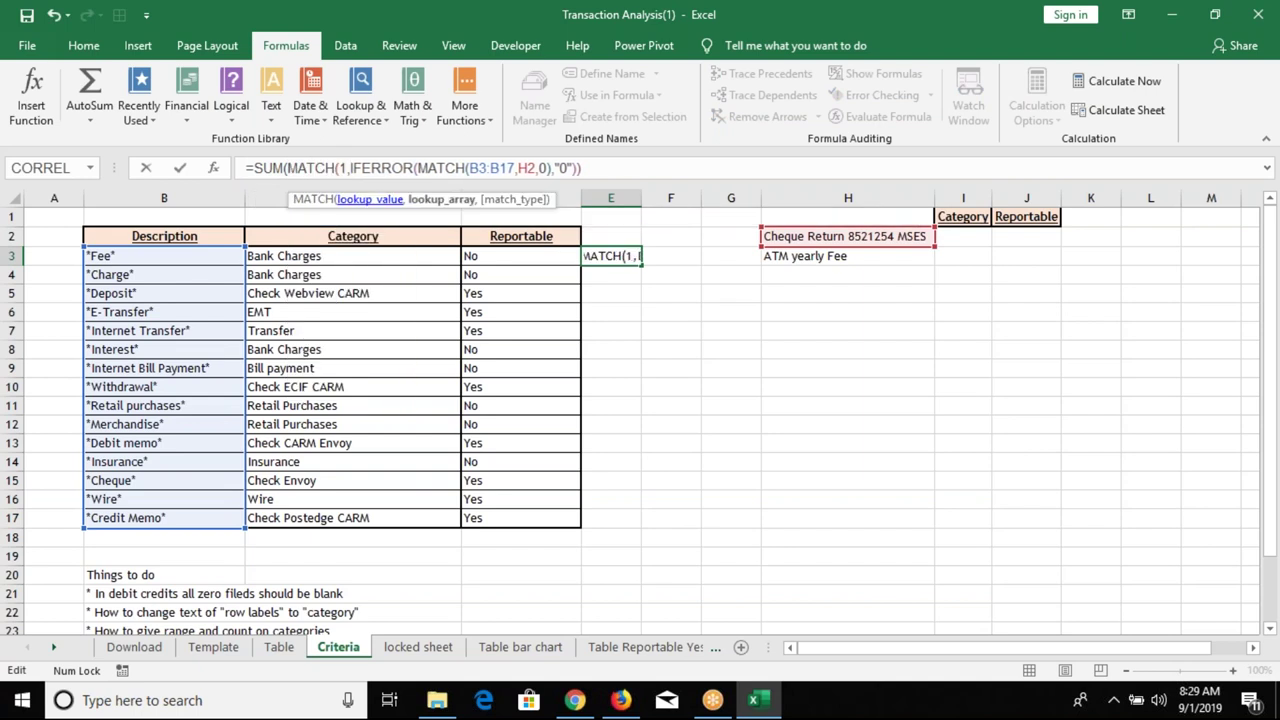
pyautogui.write('),"0"')
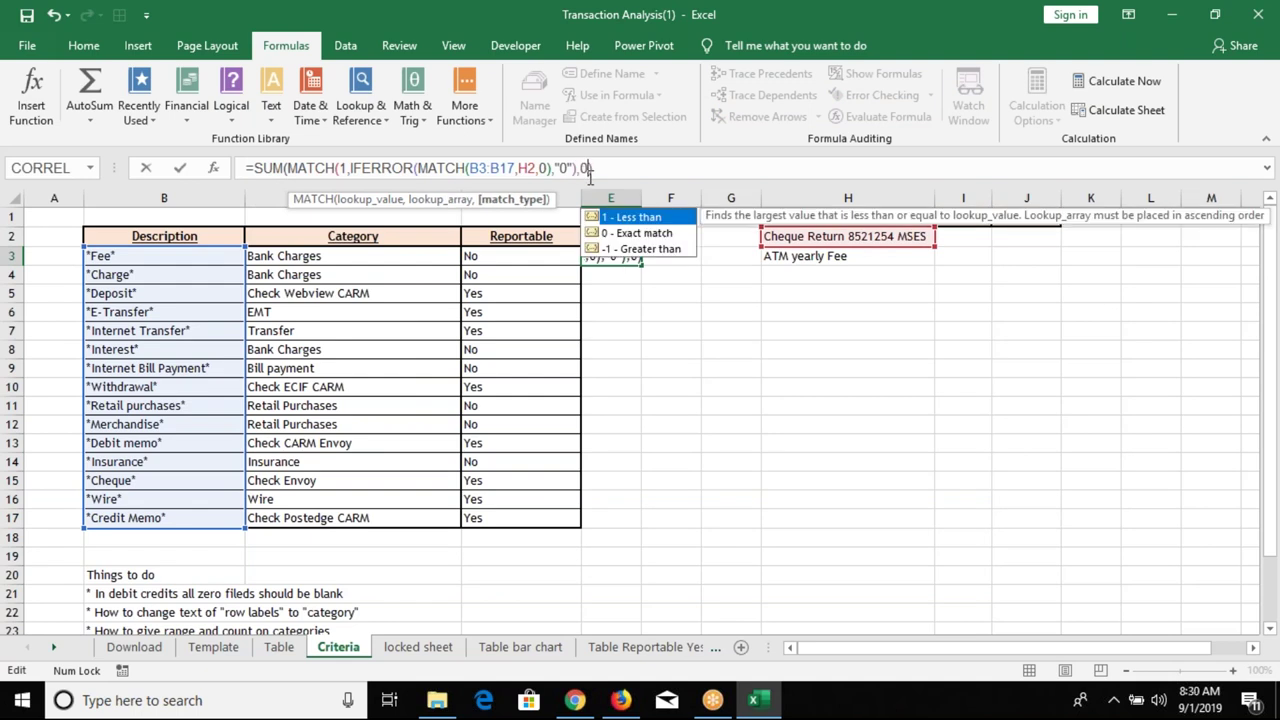
pyautogui.write(')')
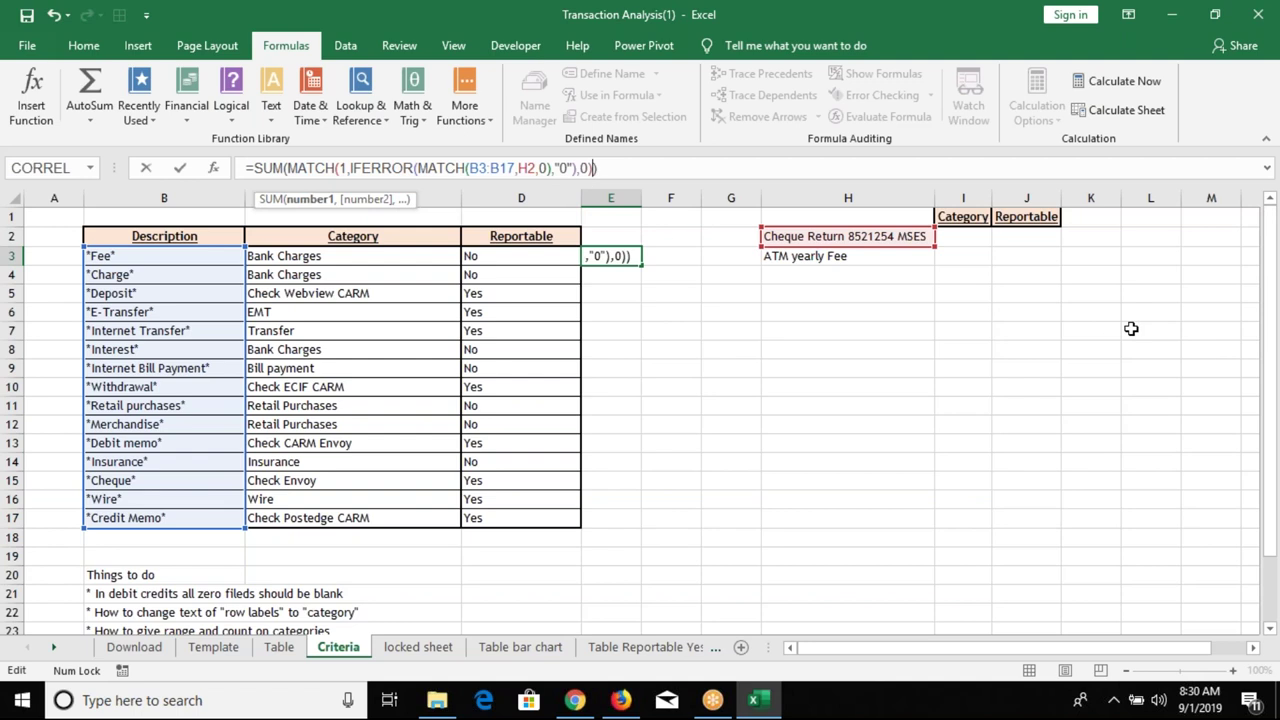
pyautogui.hotkey('ctrl', 'shift', 'Return')
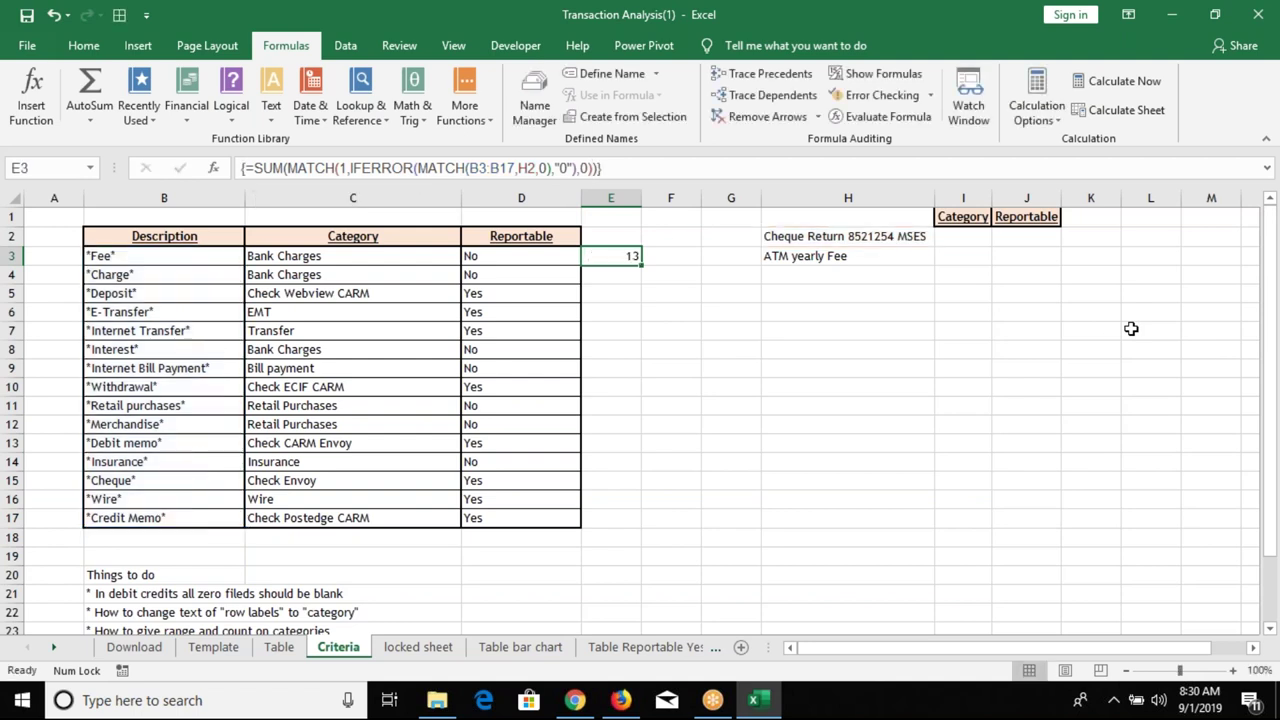
# - Step through Evaluate Formula to see the outer MATCH and SUM return 13
pyautogui.click(878, 116)
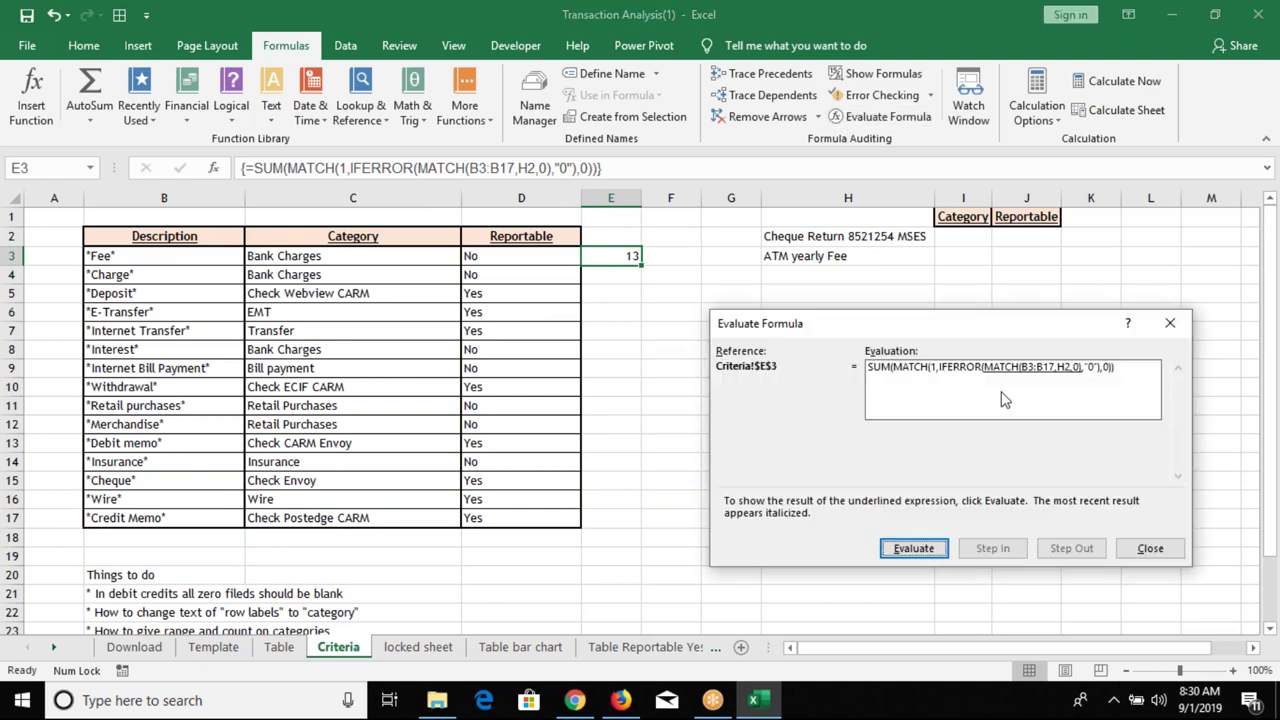
pyautogui.click(940, 550)
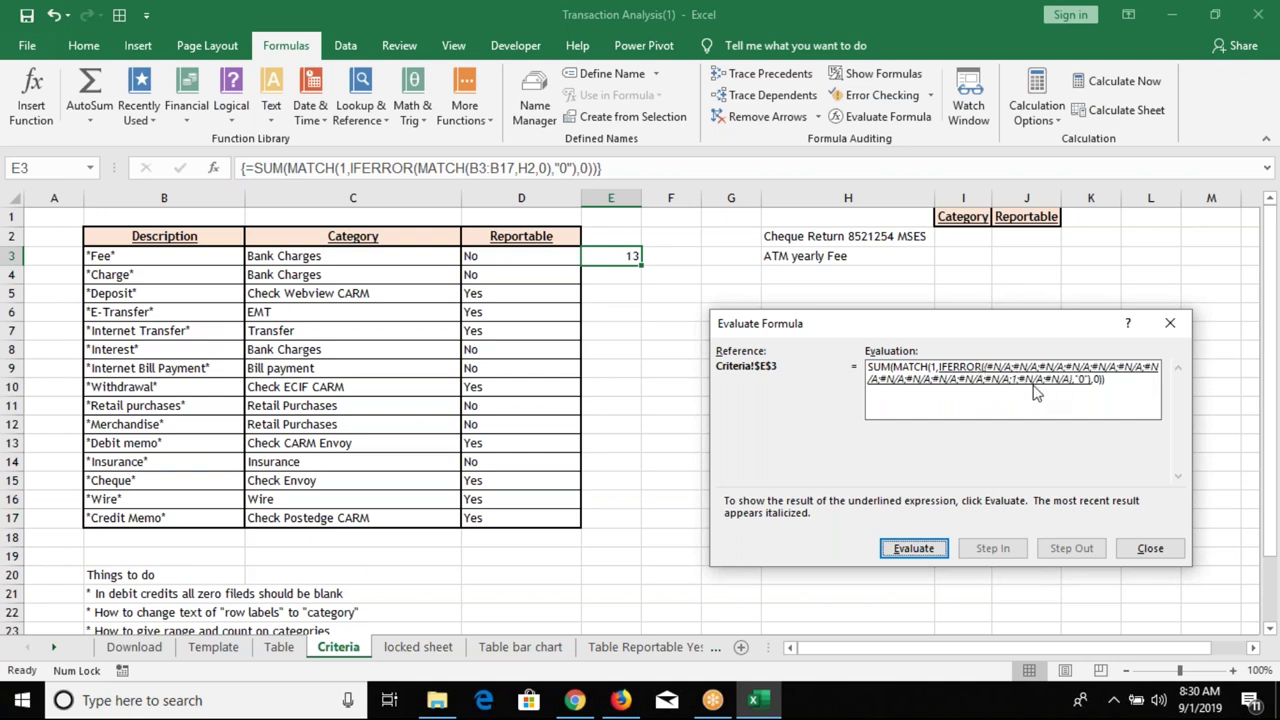
pyautogui.click(928, 558)
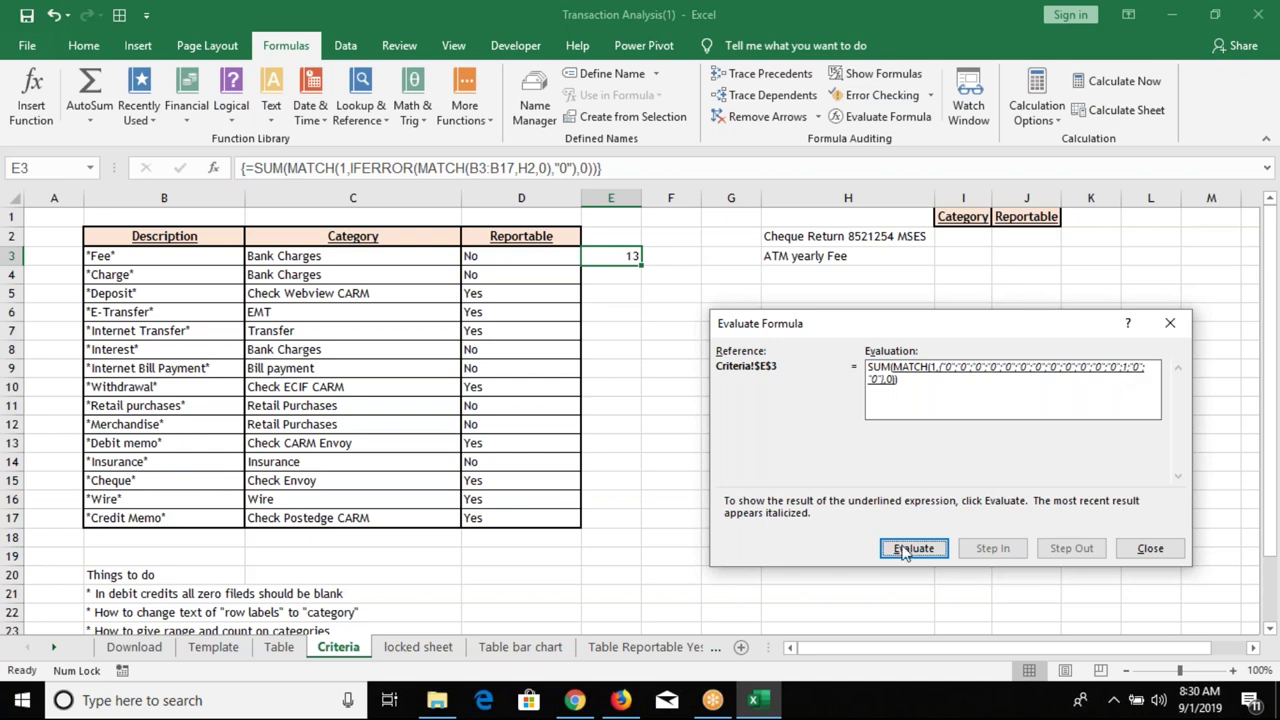
pyautogui.click(903, 551)
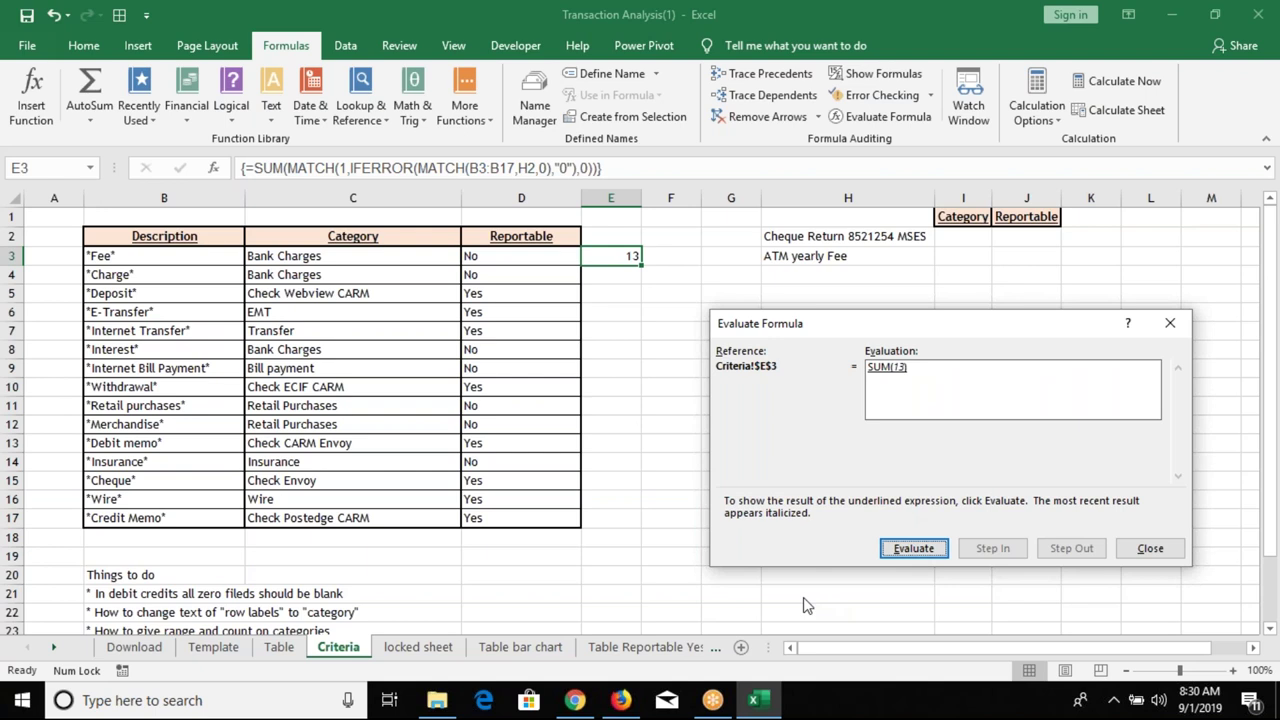
pyautogui.click(913, 557)
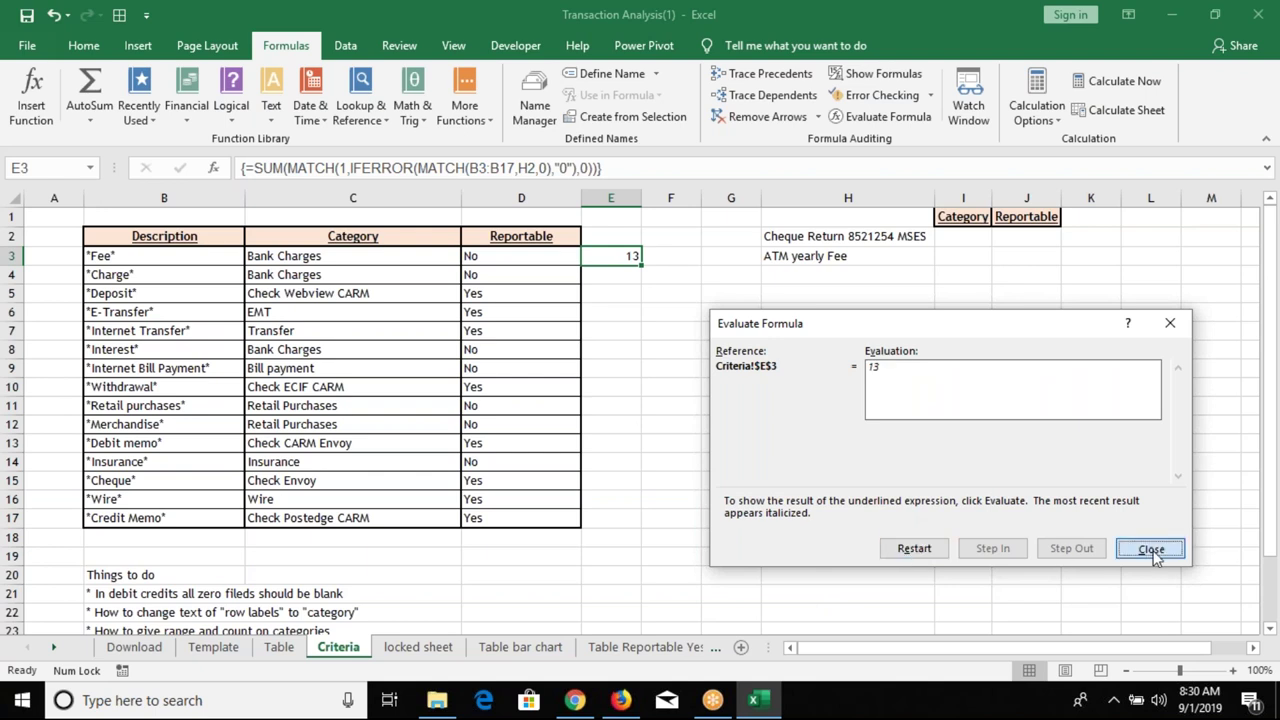
pyautogui.click(1151, 550)
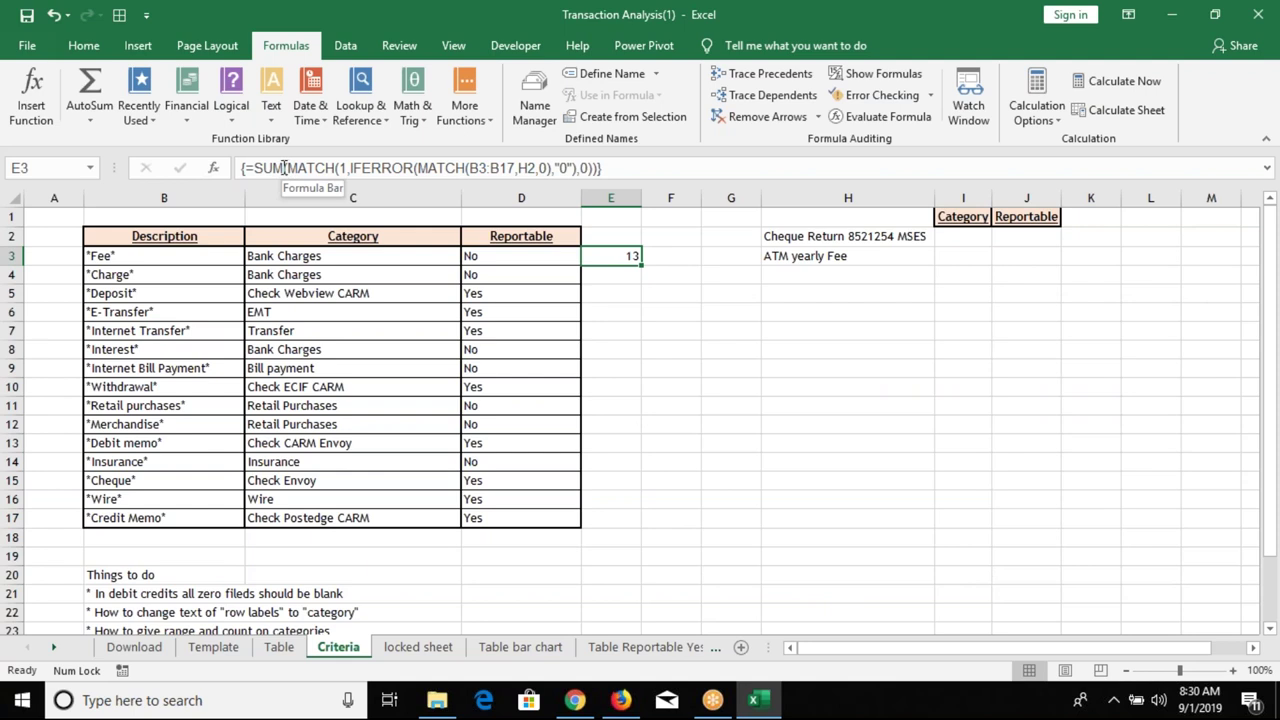
# - Remove the SUM wrapper from E3, leaving {=MATCH(1,IFERROR(MATCH(B3:B17,H2,0),"0"),0)}
pyautogui.click(284, 167)
pyautogui.press('BackSpace')
pyautogui.press('BackSpace')
pyautogui.press('BackSpace')
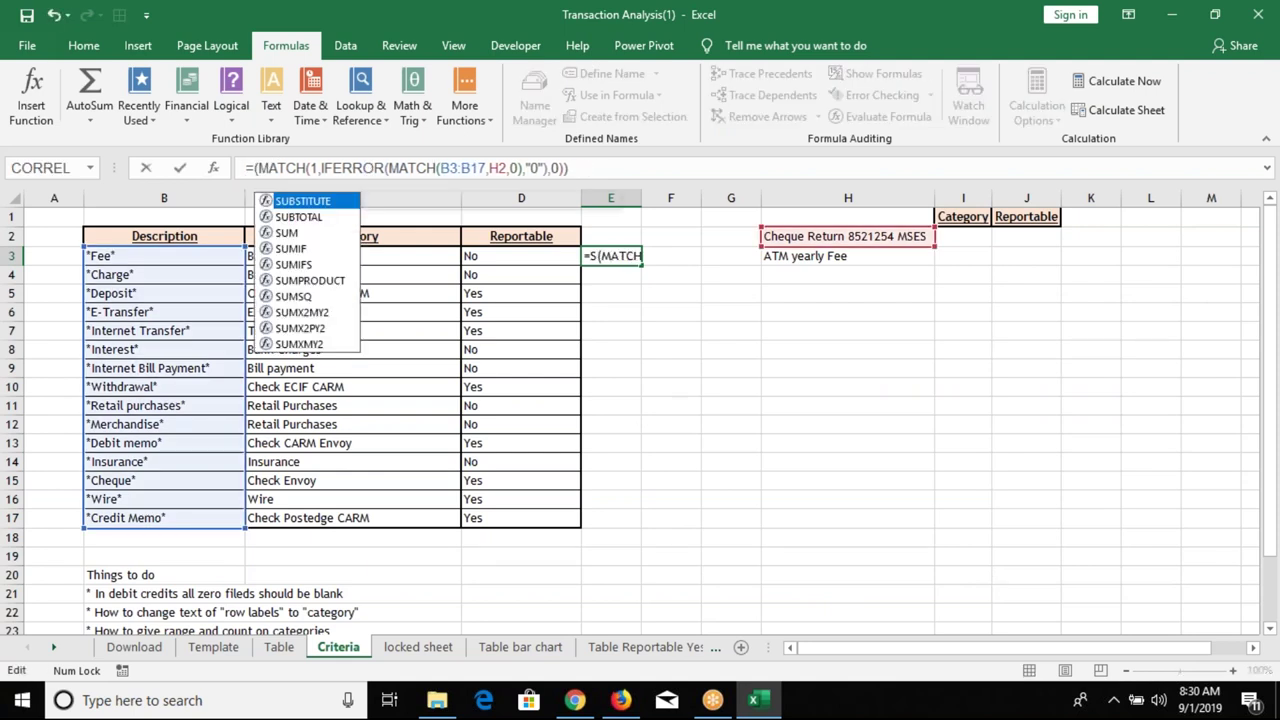
pyautogui.press('Delete')
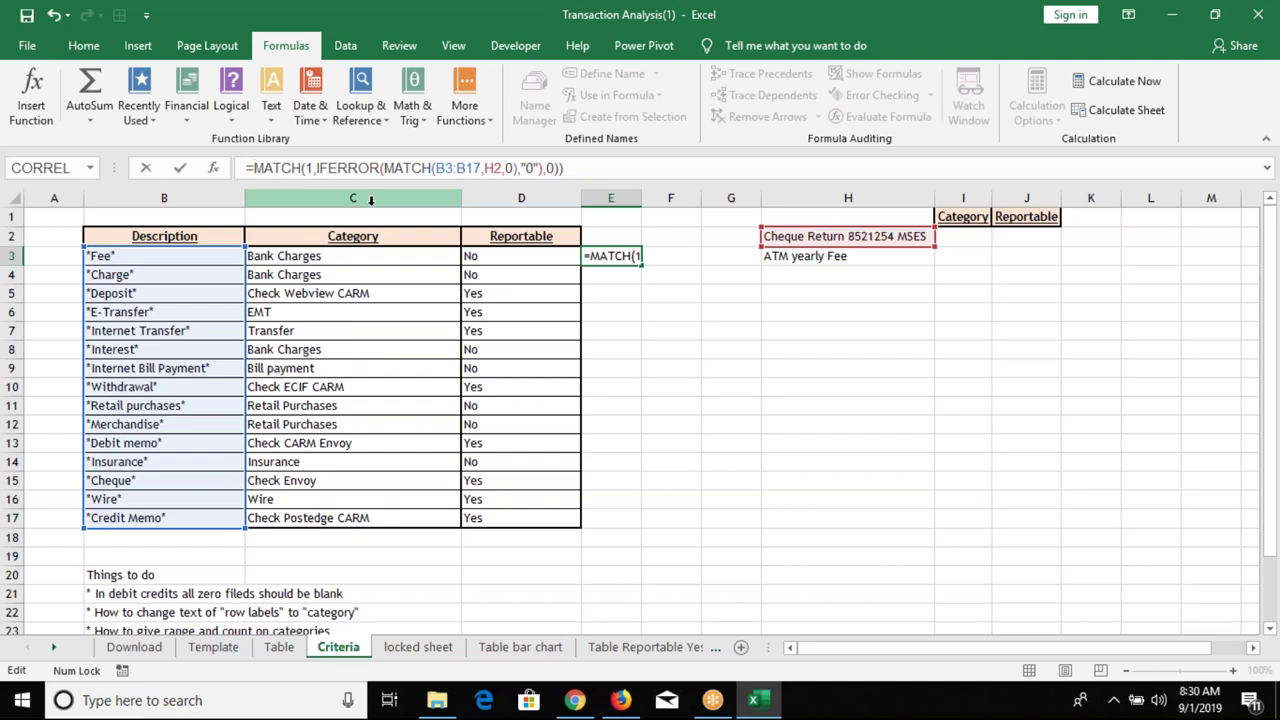
pyautogui.click(568, 170)
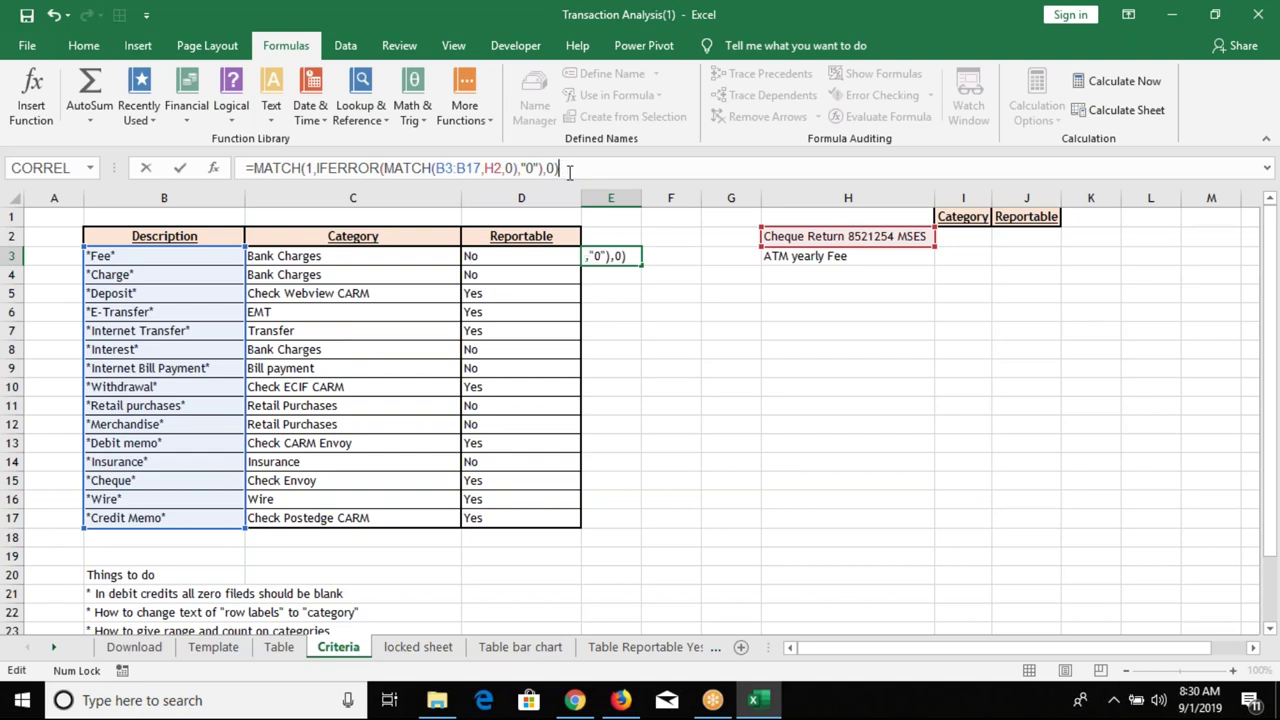
pyautogui.hotkey('ctrl', 'shift', 'Return')
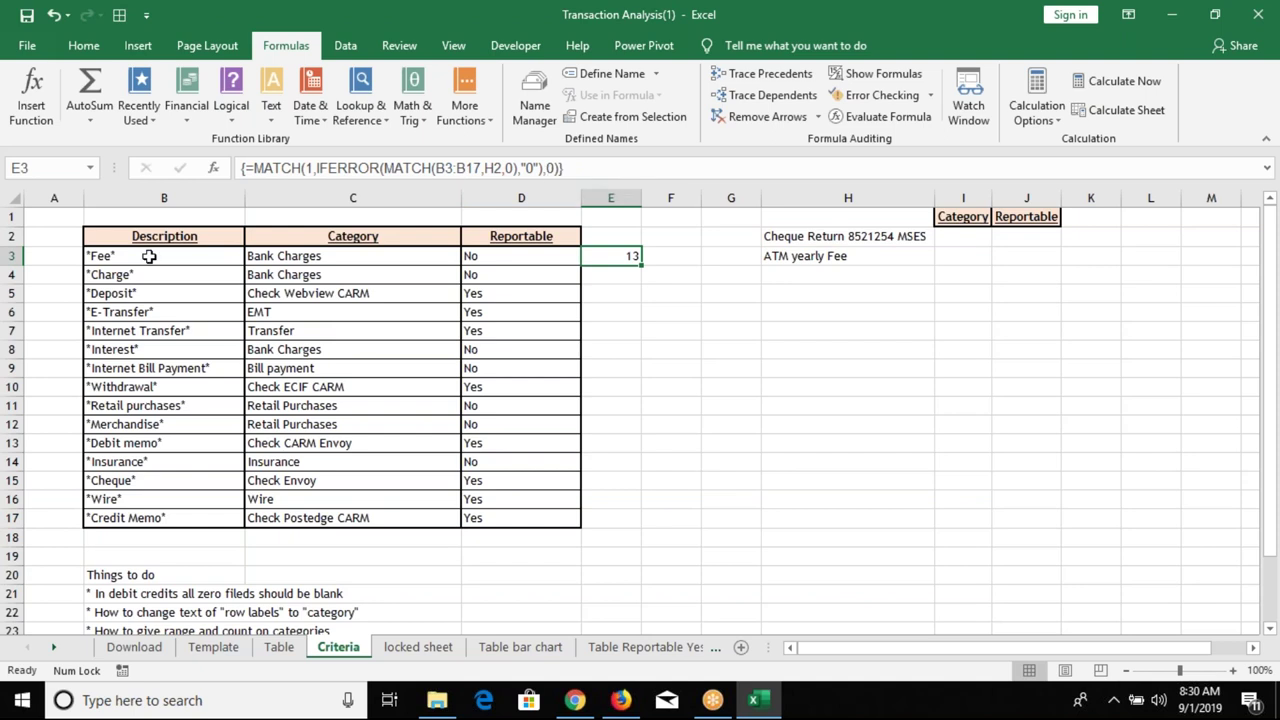
# - Review the descriptions in column B and begin an OFFSET formula in I2 under Category
pyautogui.moveTo(148, 256); pyautogui.dragTo(143, 488)
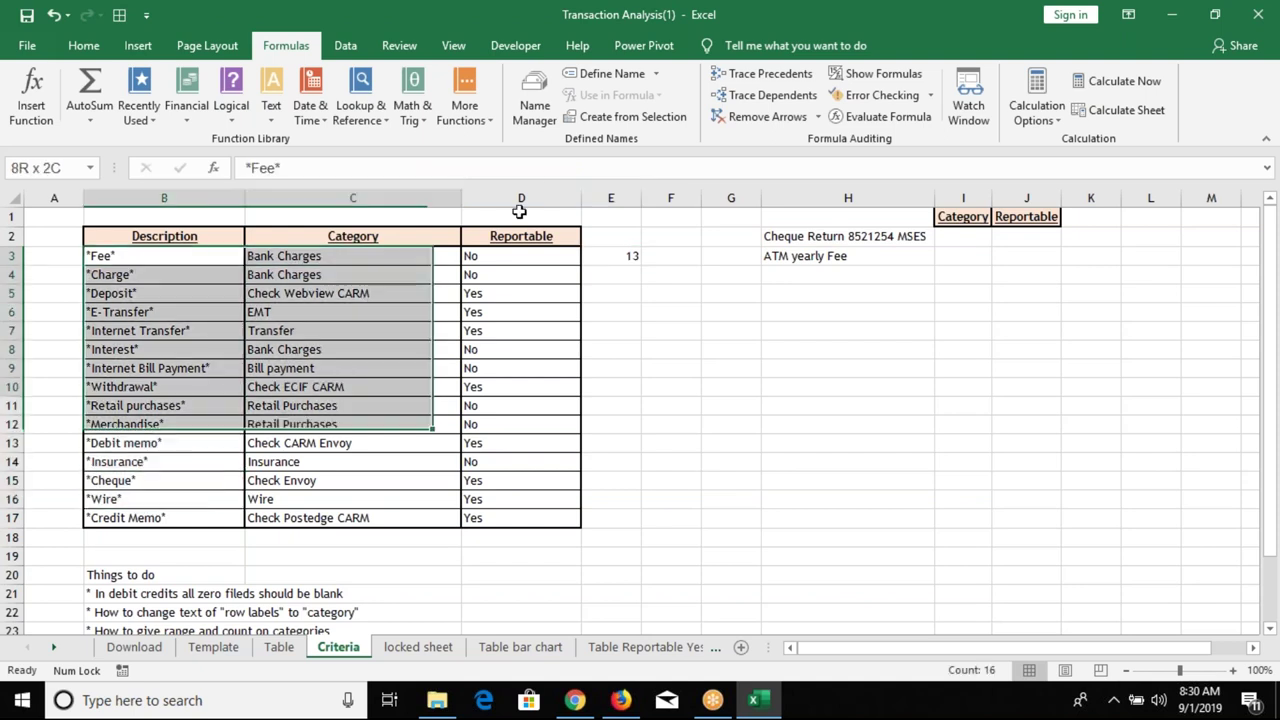
pyautogui.moveTo(143, 488); pyautogui.dragTo(190, 368)
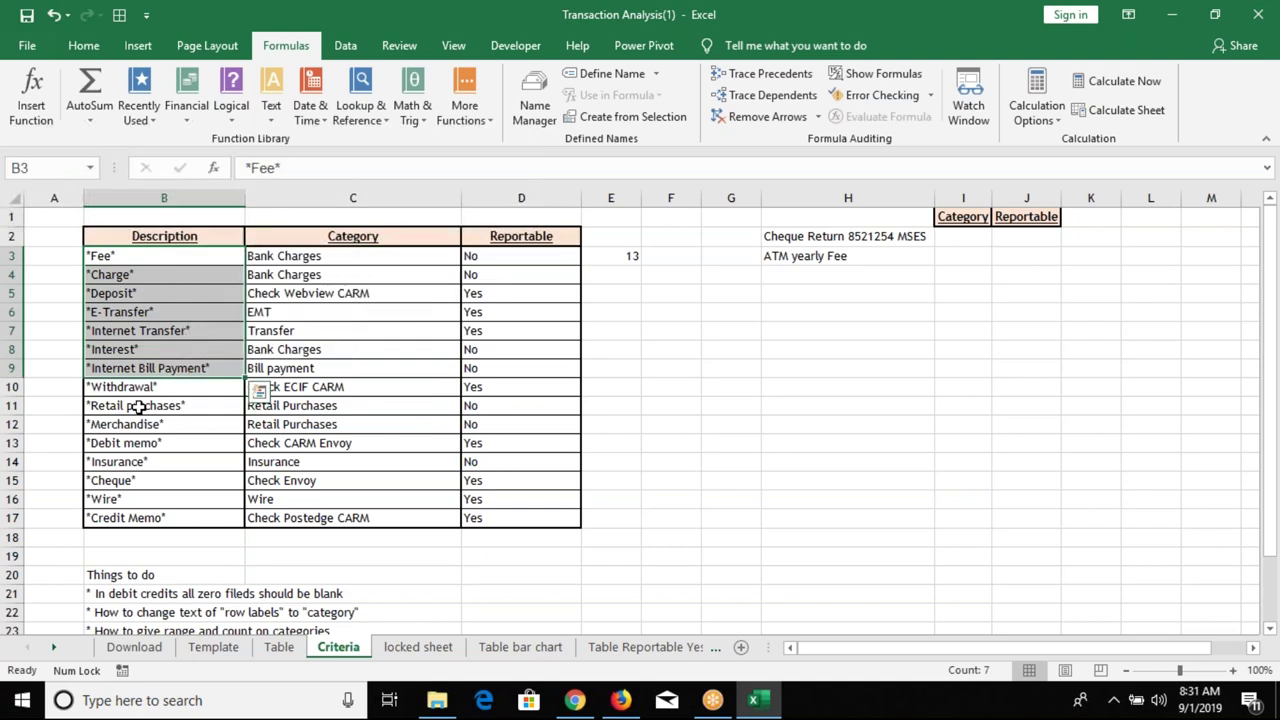
pyautogui.click(970, 241)
pyautogui.write('=')
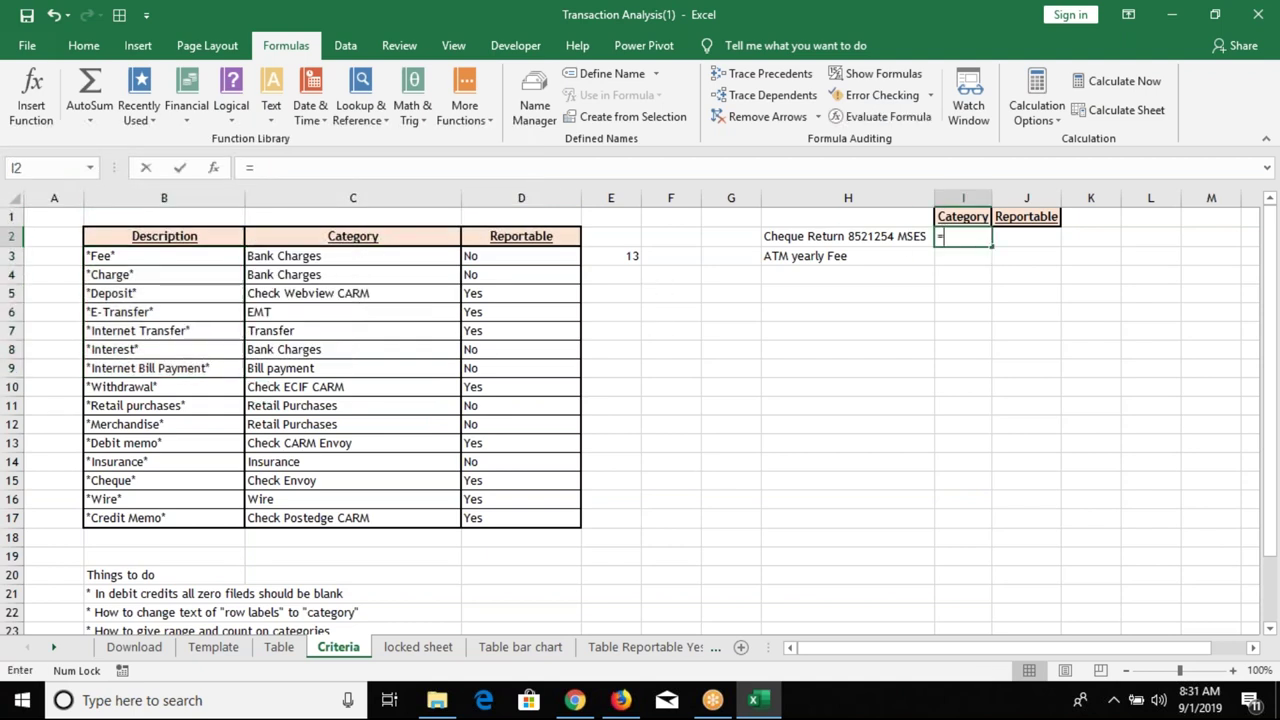
pyautogui.write('of')
# - Complete =OFFSET(B2,E3,1) in I2 so the Category shows Check Envoy
pyautogui.press('Tab')
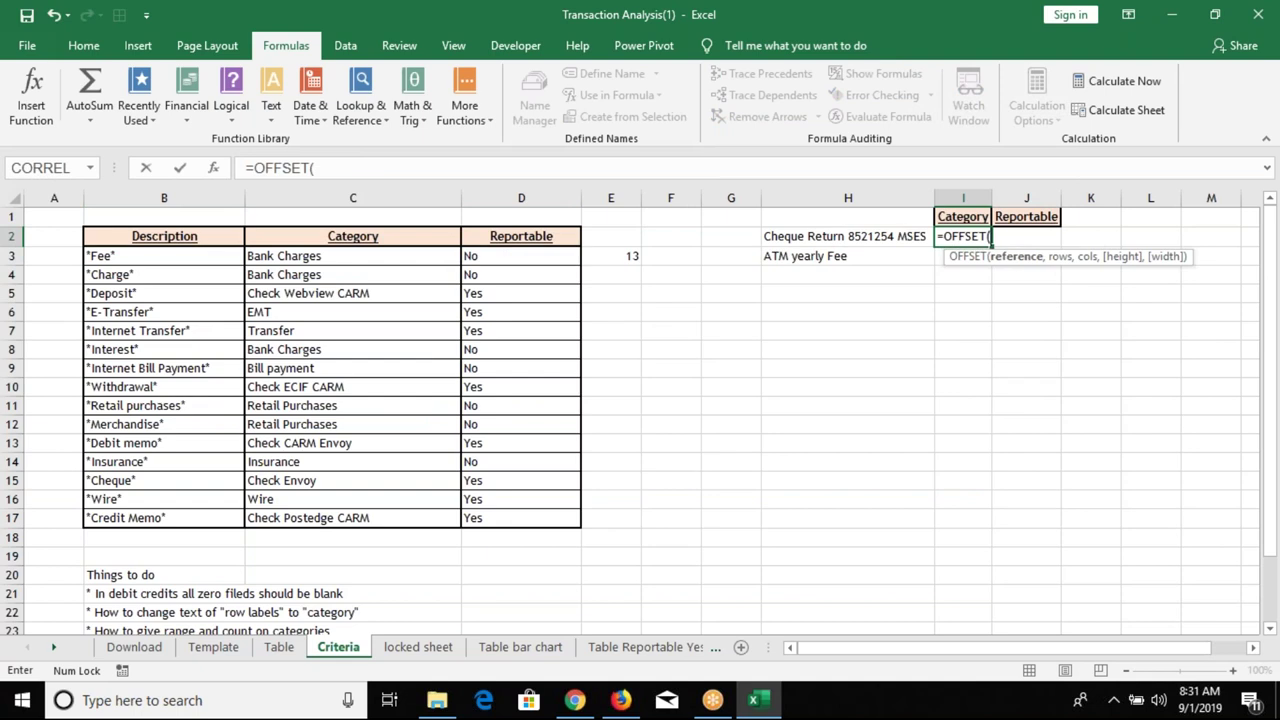
pyautogui.click(168, 238)
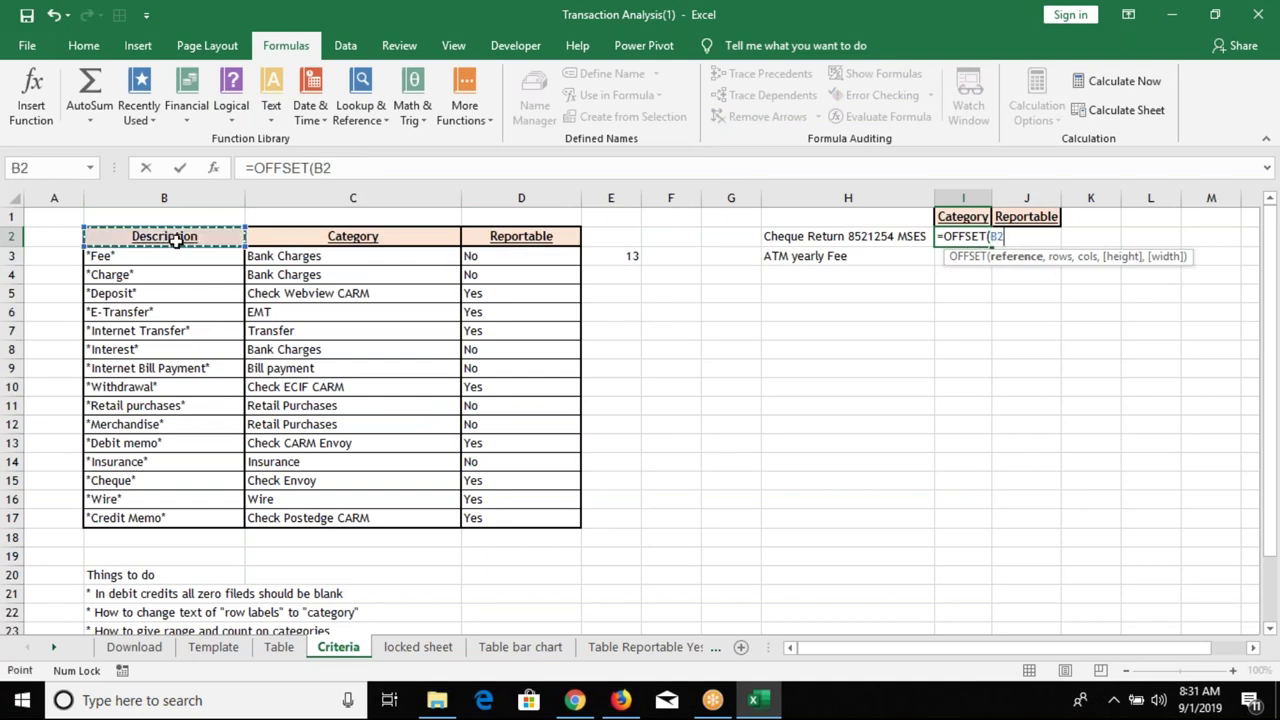
pyautogui.write(',')
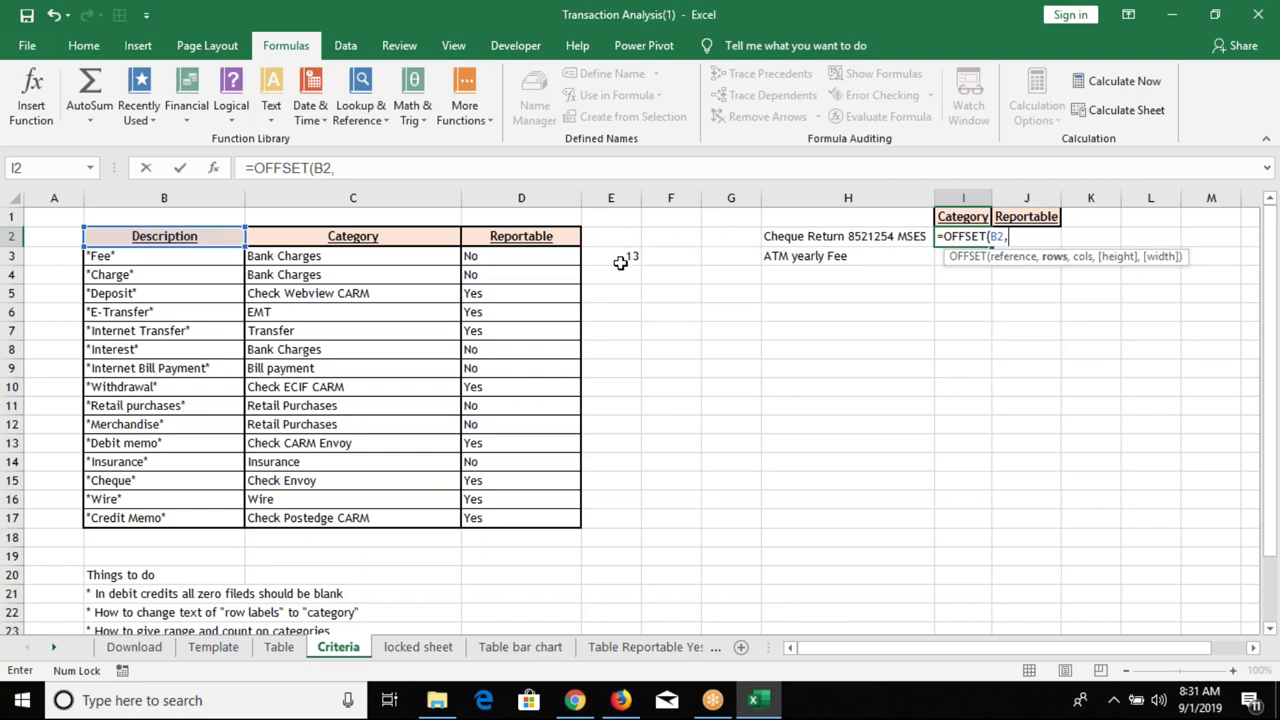
pyautogui.click(620, 258)
pyautogui.write(',1')
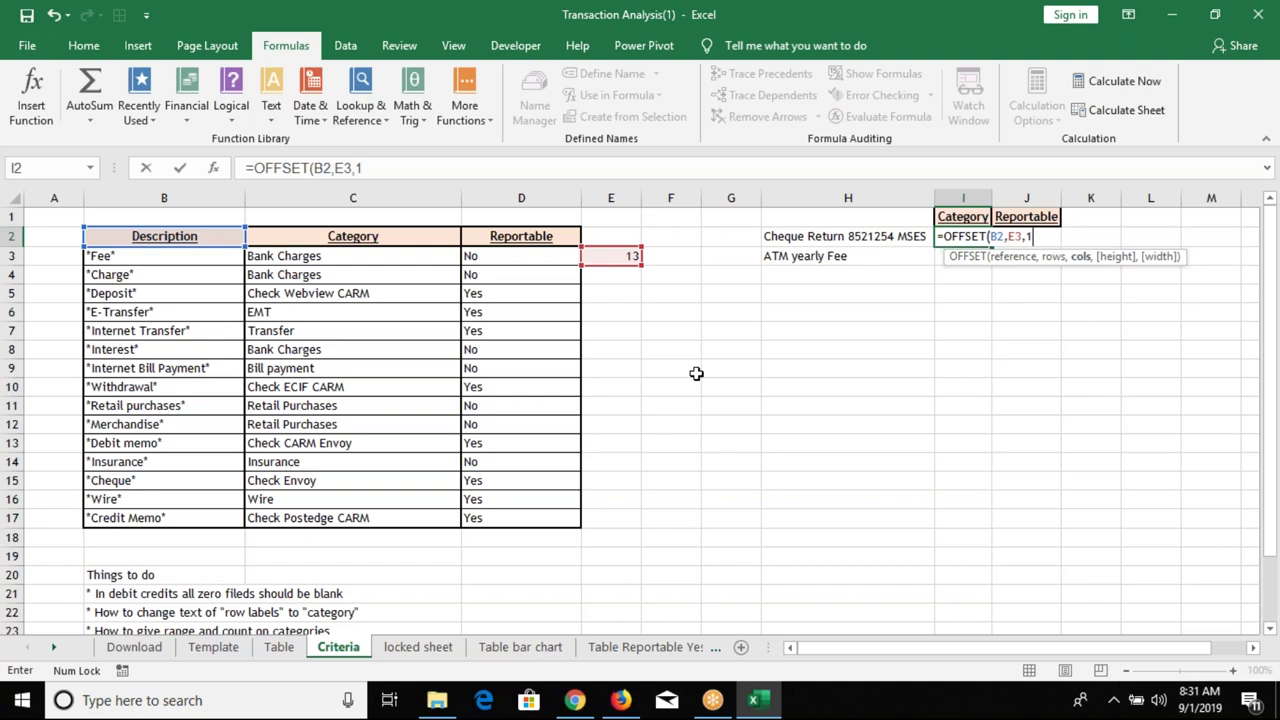
pyautogui.press('Return')
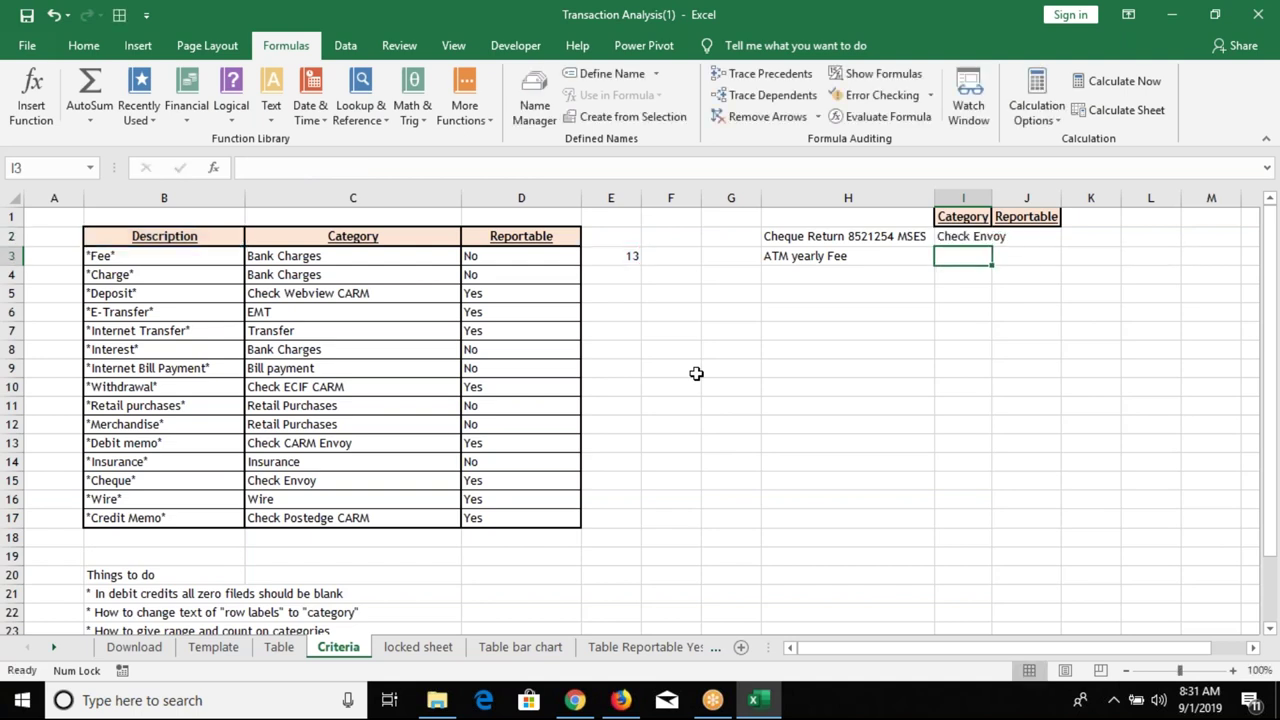
pyautogui.press('Up')
pyautogui.press('Right')
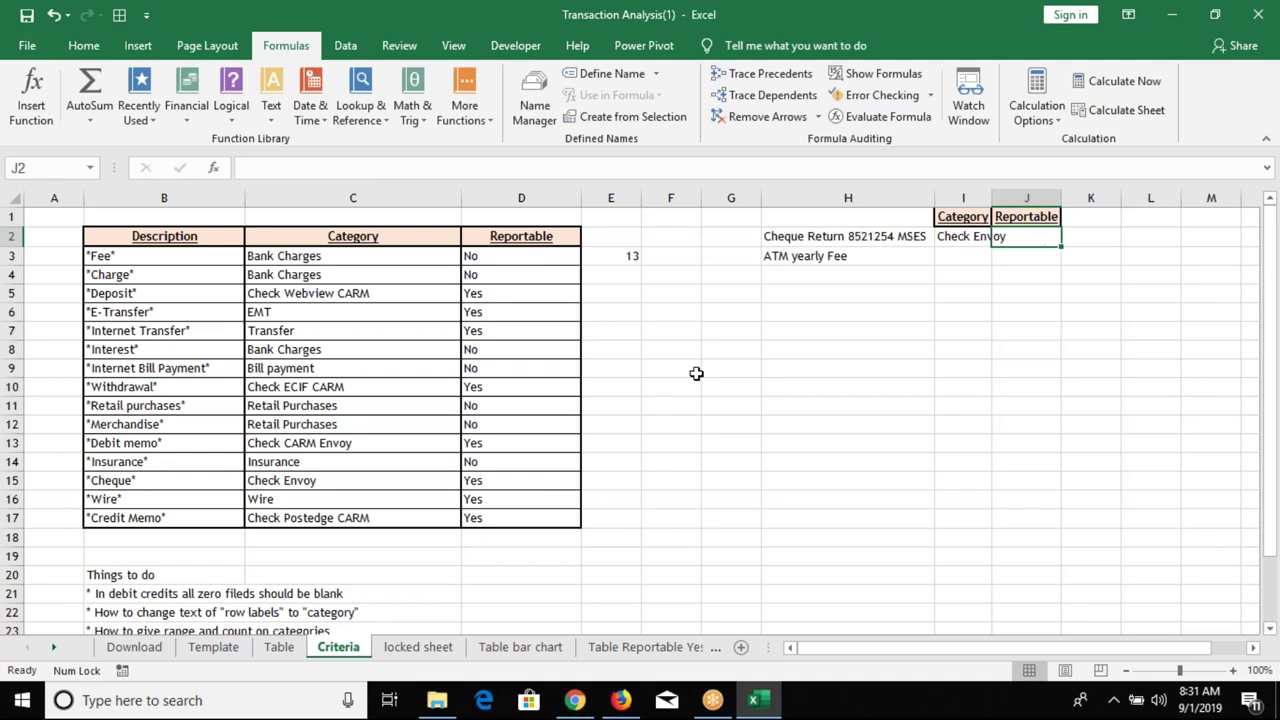
# - Enter =OFFSET(B2,E3,2) in J2 so Reportable shows Yes
pyautogui.write('=')
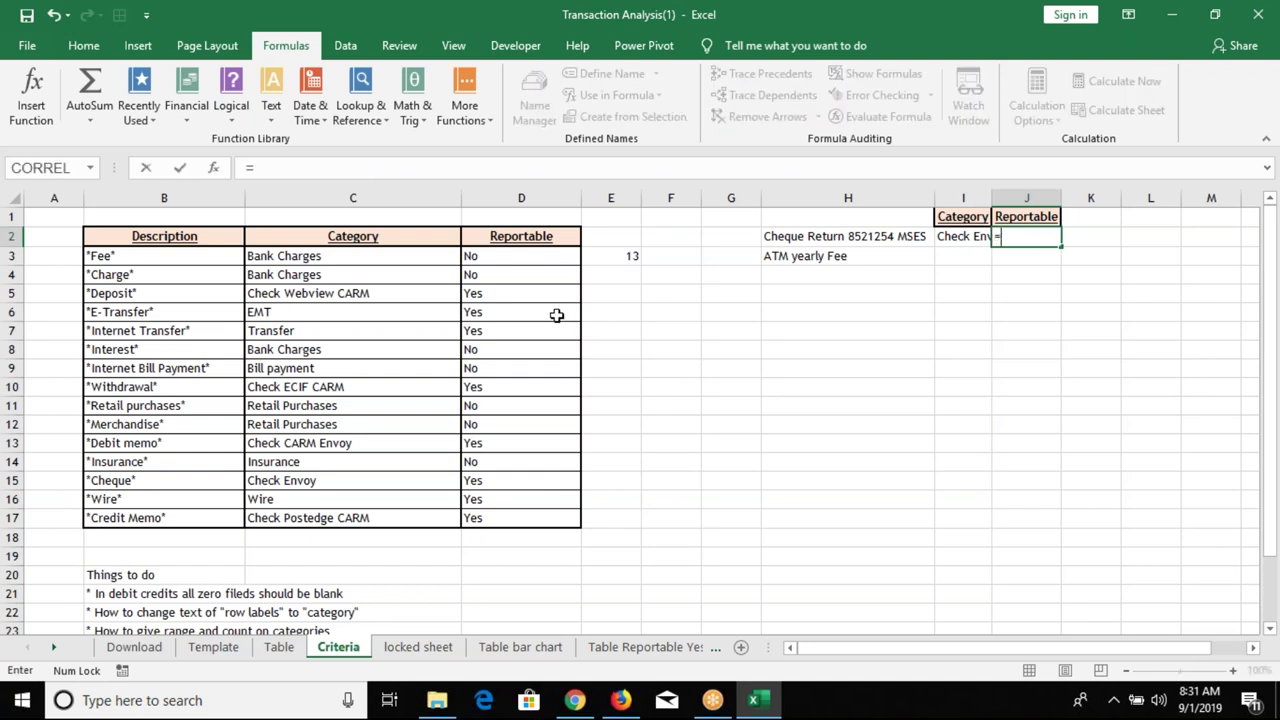
pyautogui.write('o')
pyautogui.write('f')
pyautogui.press('Tab')
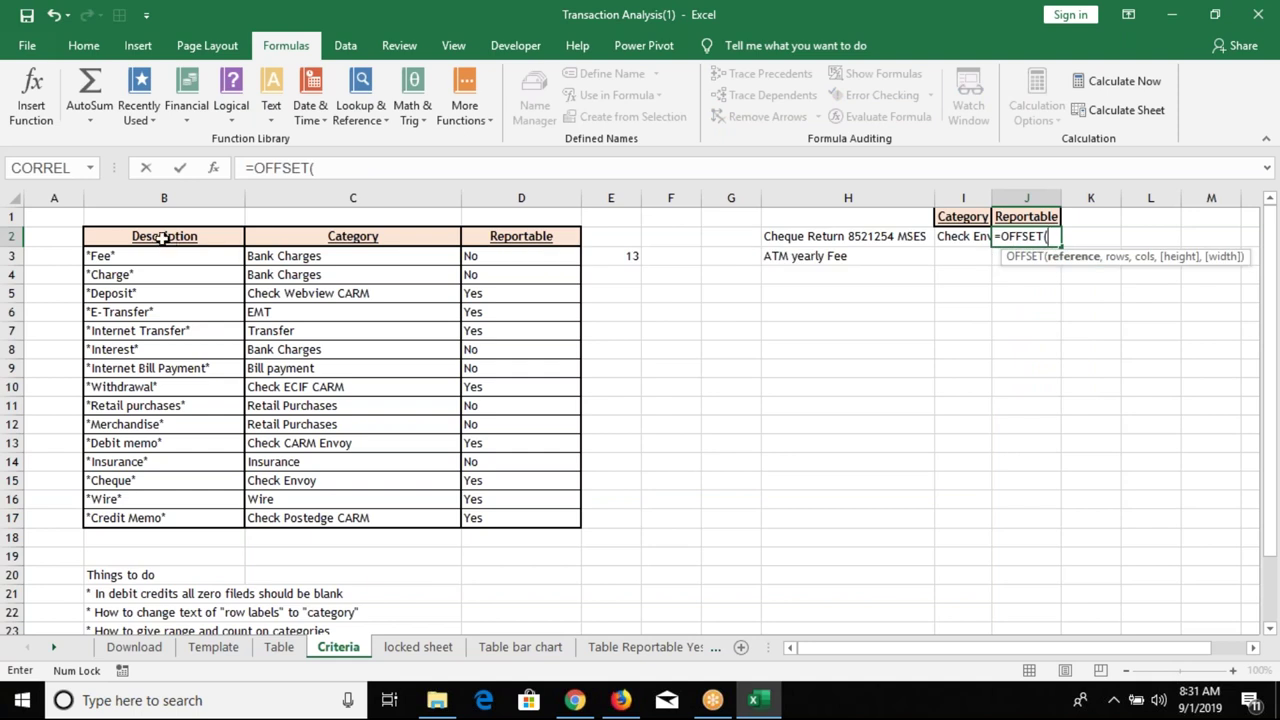
pyautogui.click(165, 243)
pyautogui.write(',')
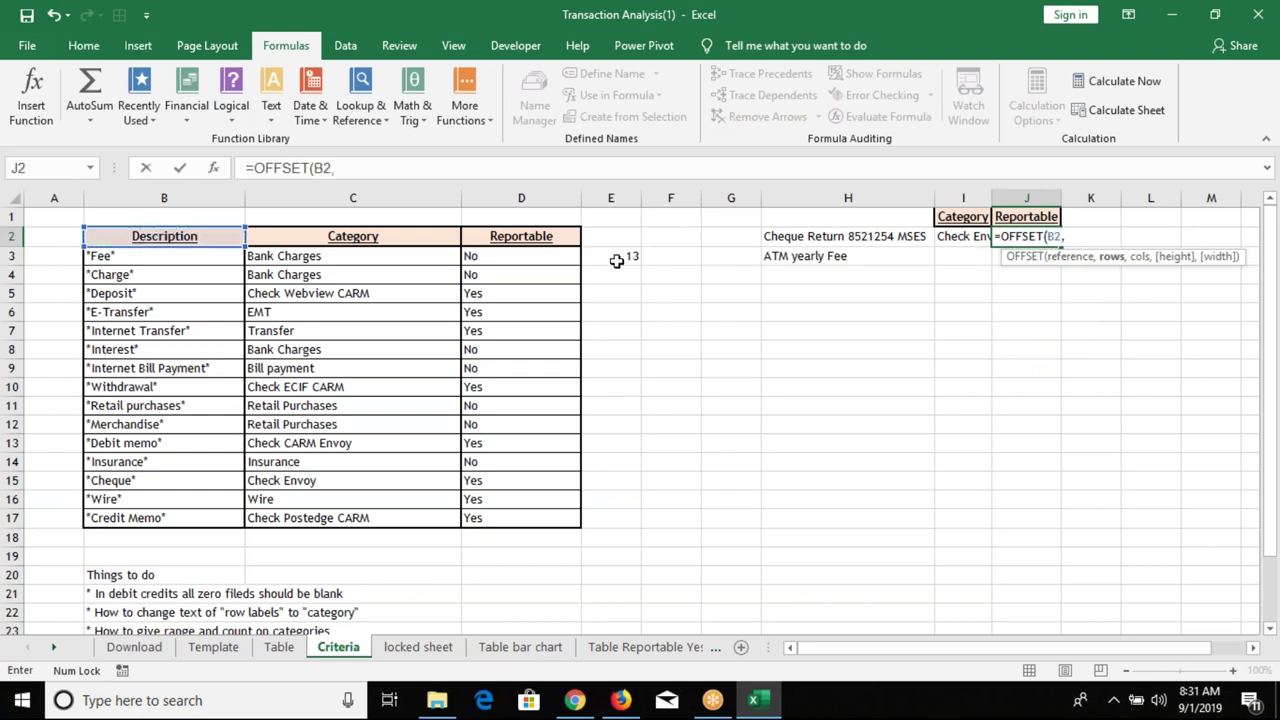
pyautogui.click(617, 259)
pyautogui.write(',')
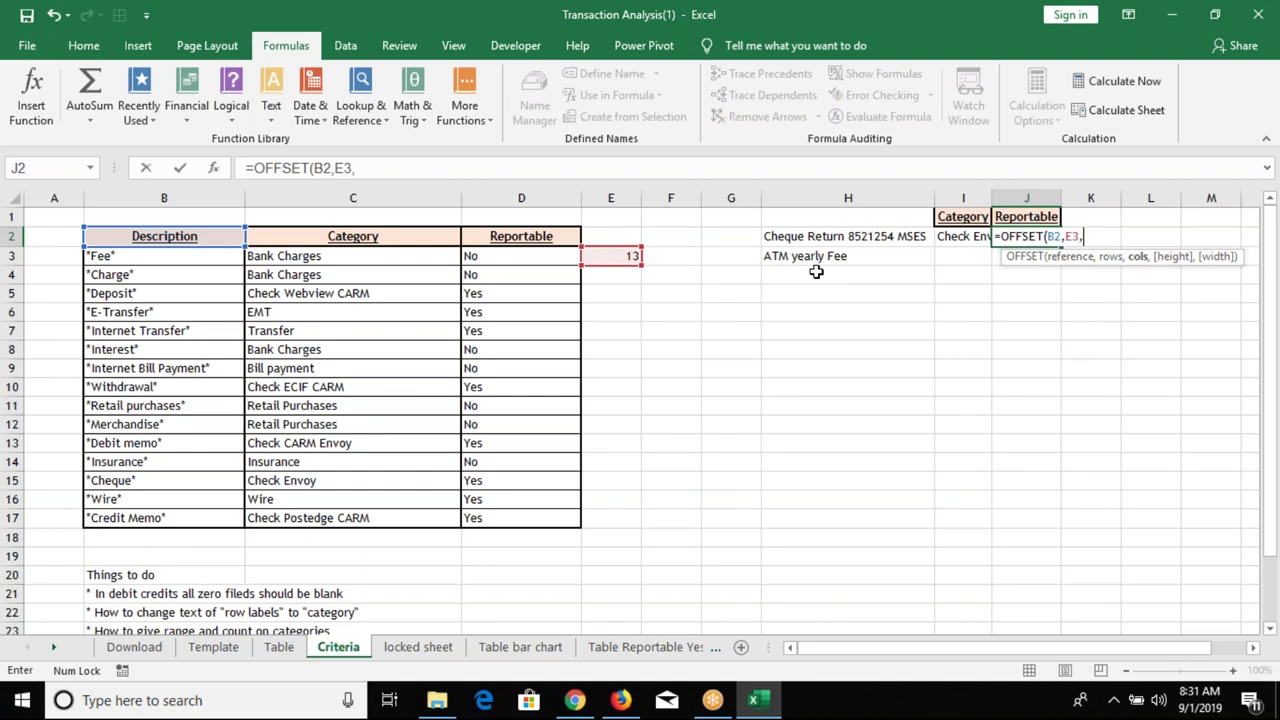
pyautogui.write('2')
pyautogui.press('Return')
# - Autofit column I so Check Envoy fits fully
pyautogui.click(296, 330)
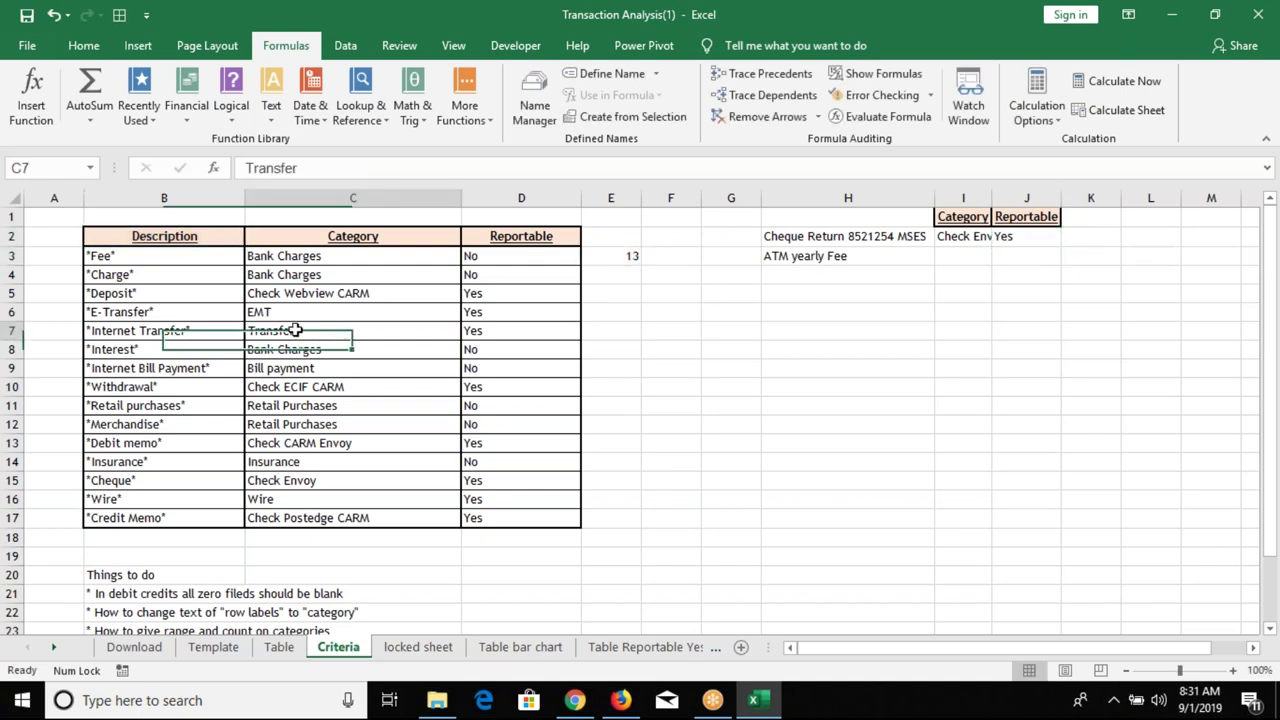
pyautogui.click(488, 330)
pyautogui.click(371, 312)
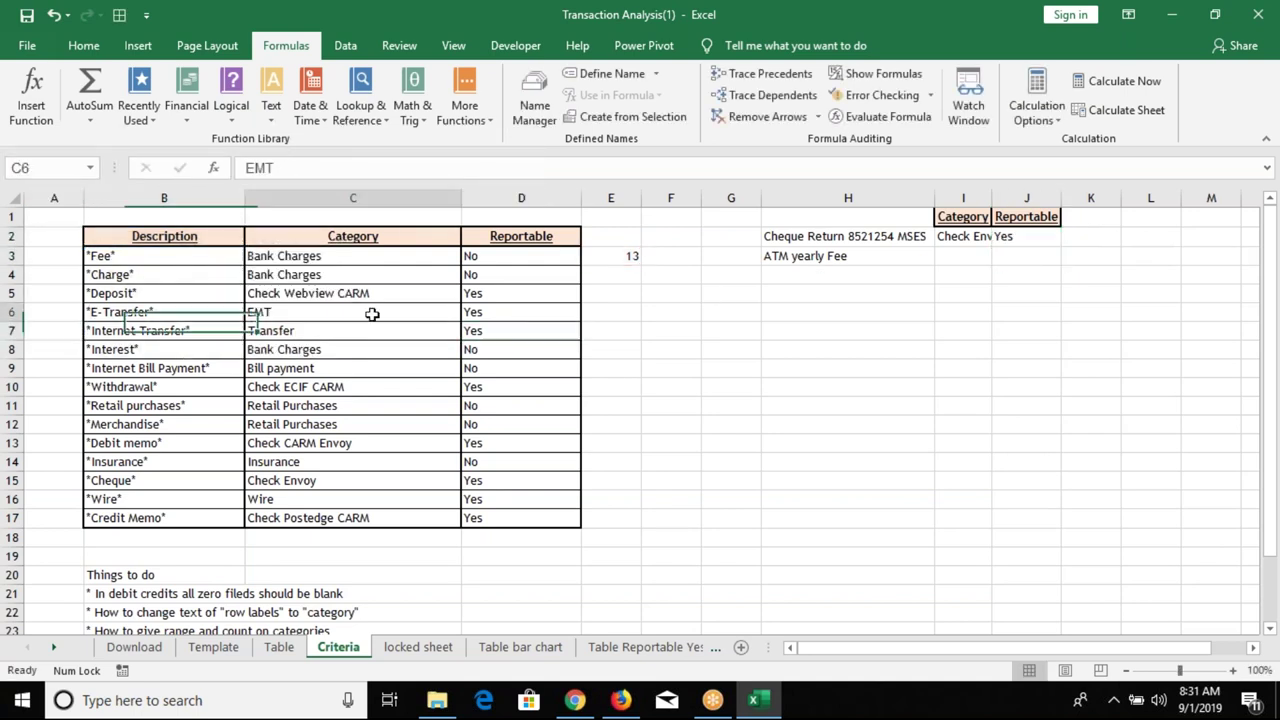
pyautogui.doubleClick(992, 198)
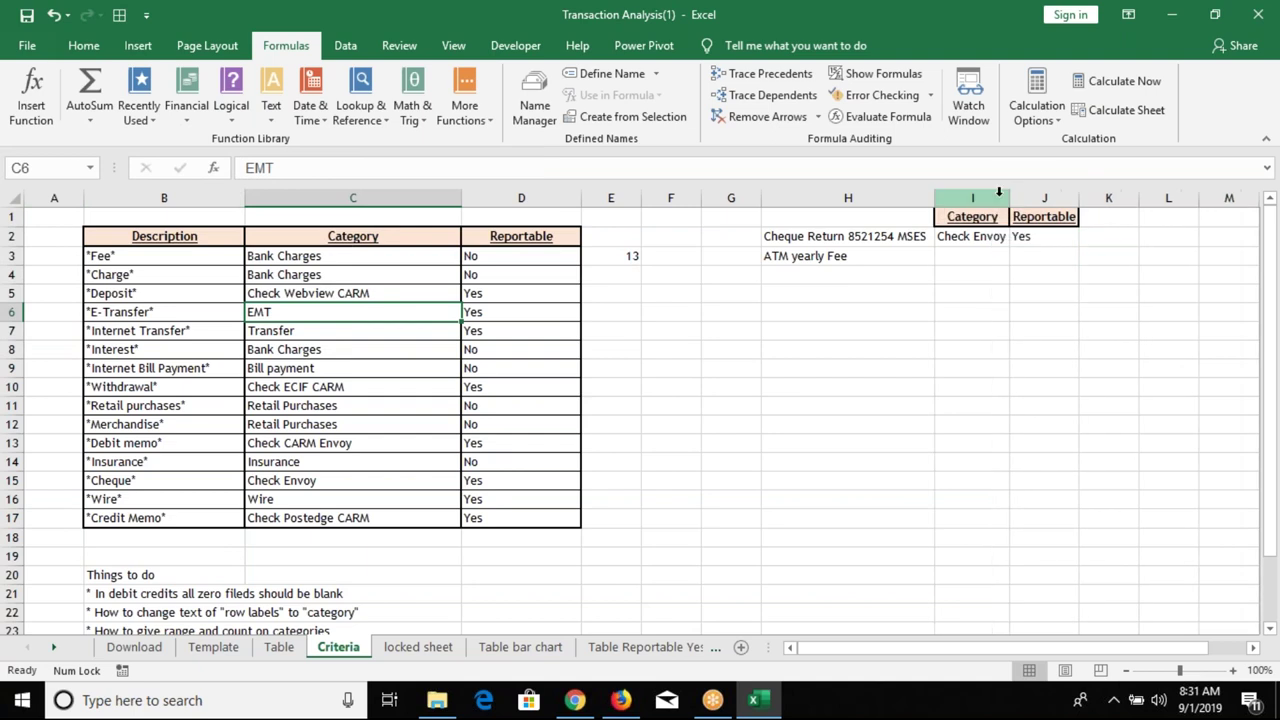
pyautogui.click(609, 258)
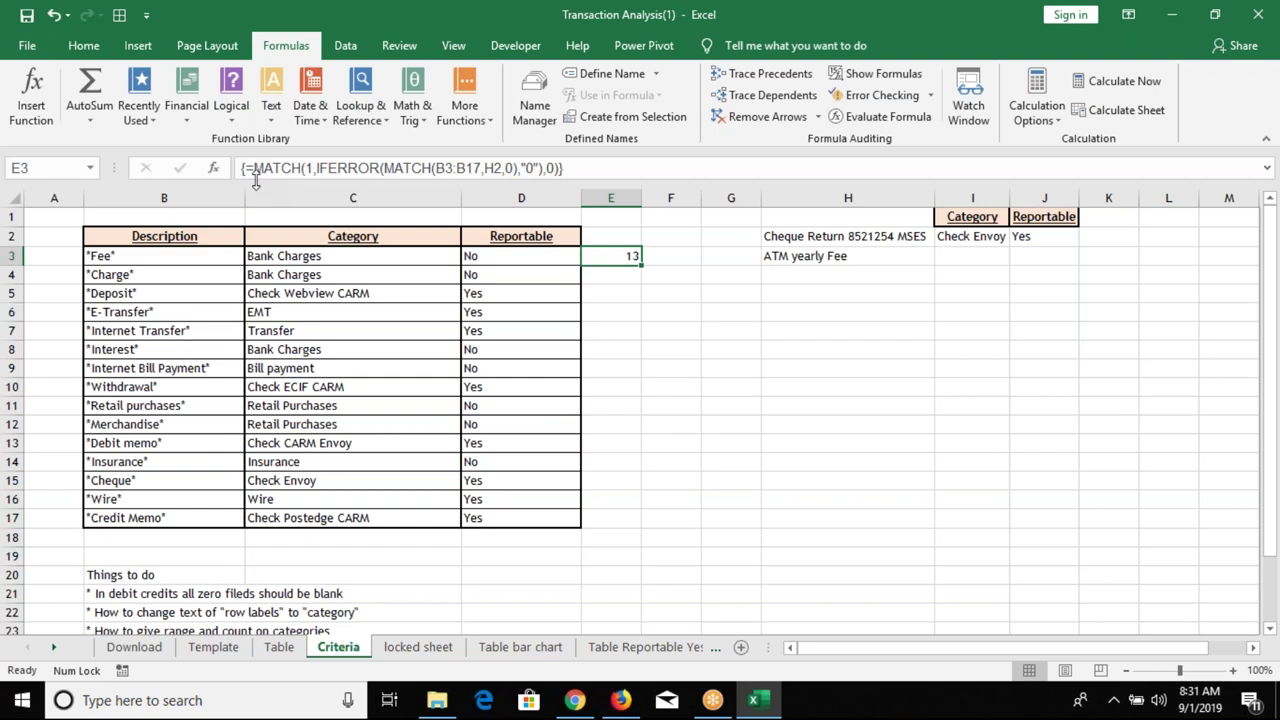
# - Copy E3's MATCH expression and substitute it for E3 in I2's OFFSET array formula
pyautogui.click(972, 240)
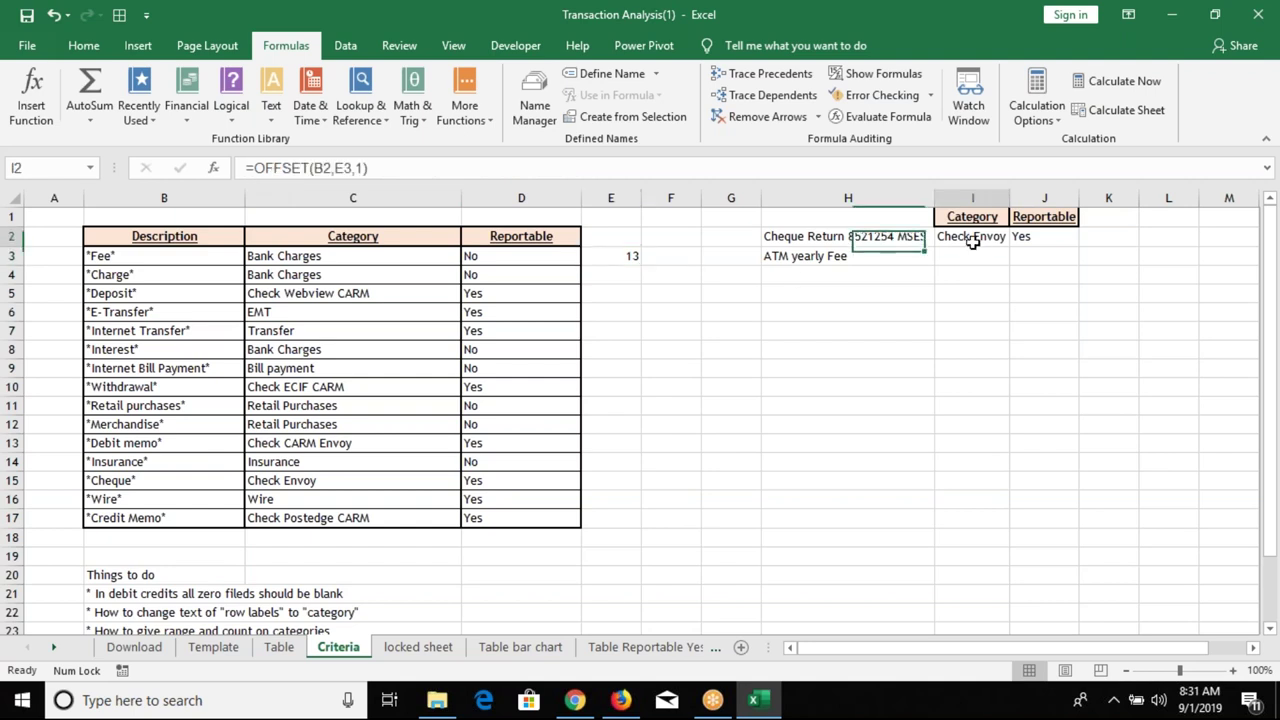
pyautogui.doubleClick(972, 240)
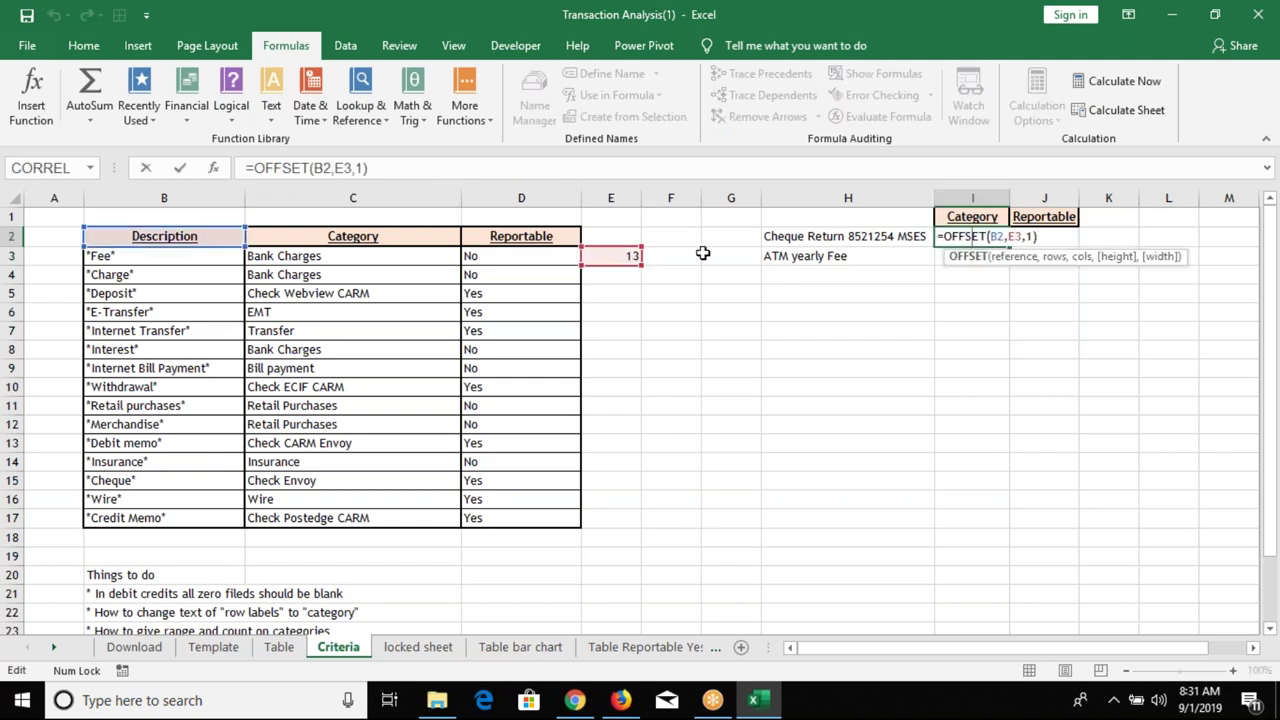
pyautogui.click(628, 256)
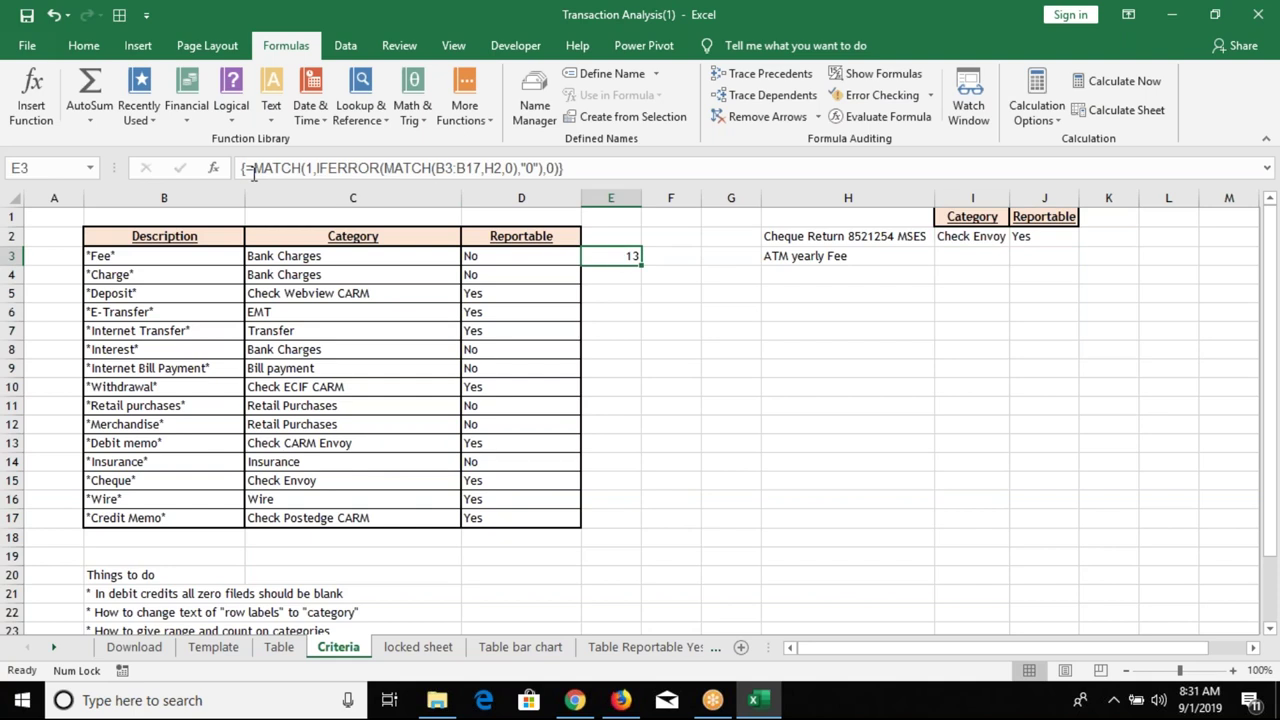
pyautogui.moveTo(253, 168); pyautogui.dragTo(558, 168)
pyautogui.hotkey('ctrl', 'c')
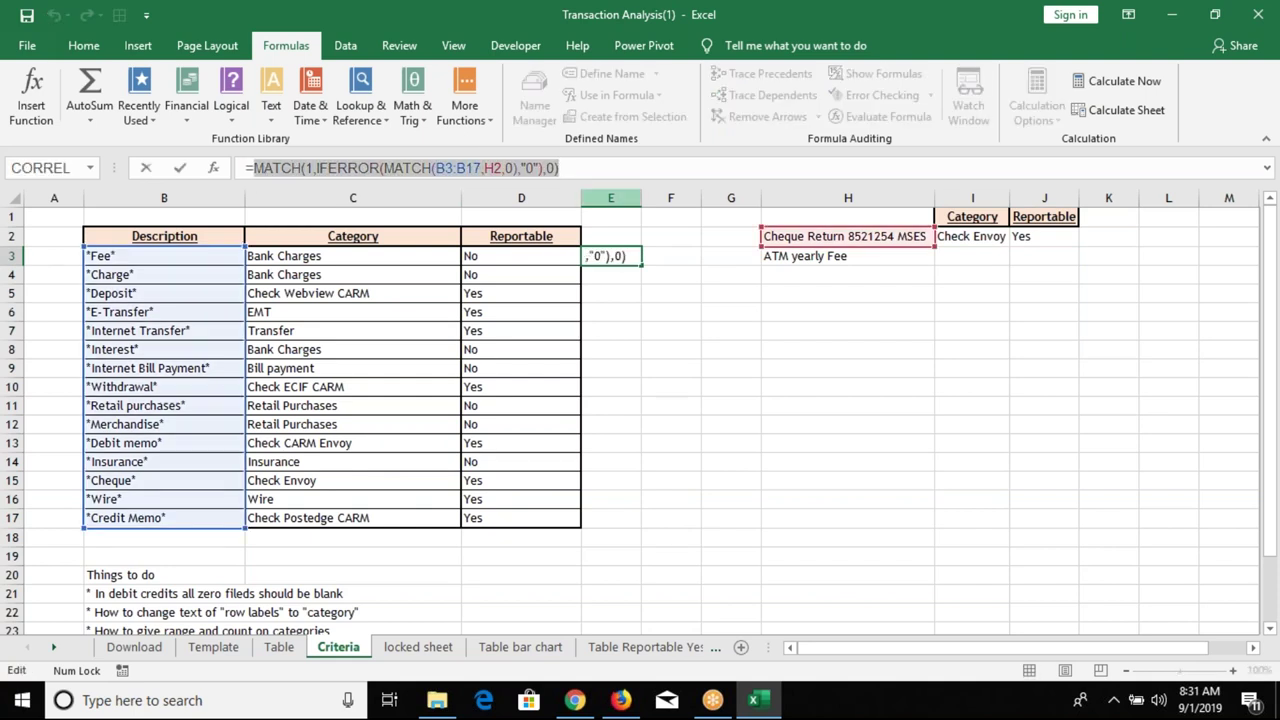
pyautogui.press('Escape')
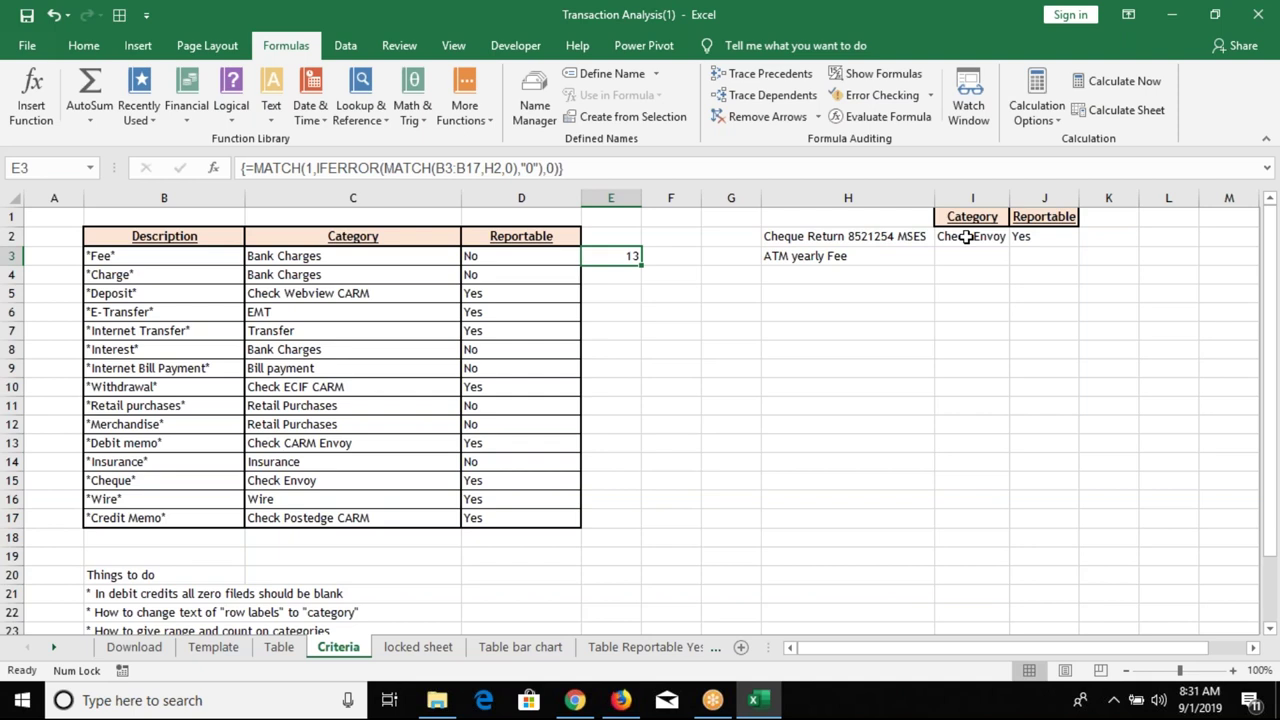
pyautogui.click(971, 237)
pyautogui.doubleClick(337, 168)
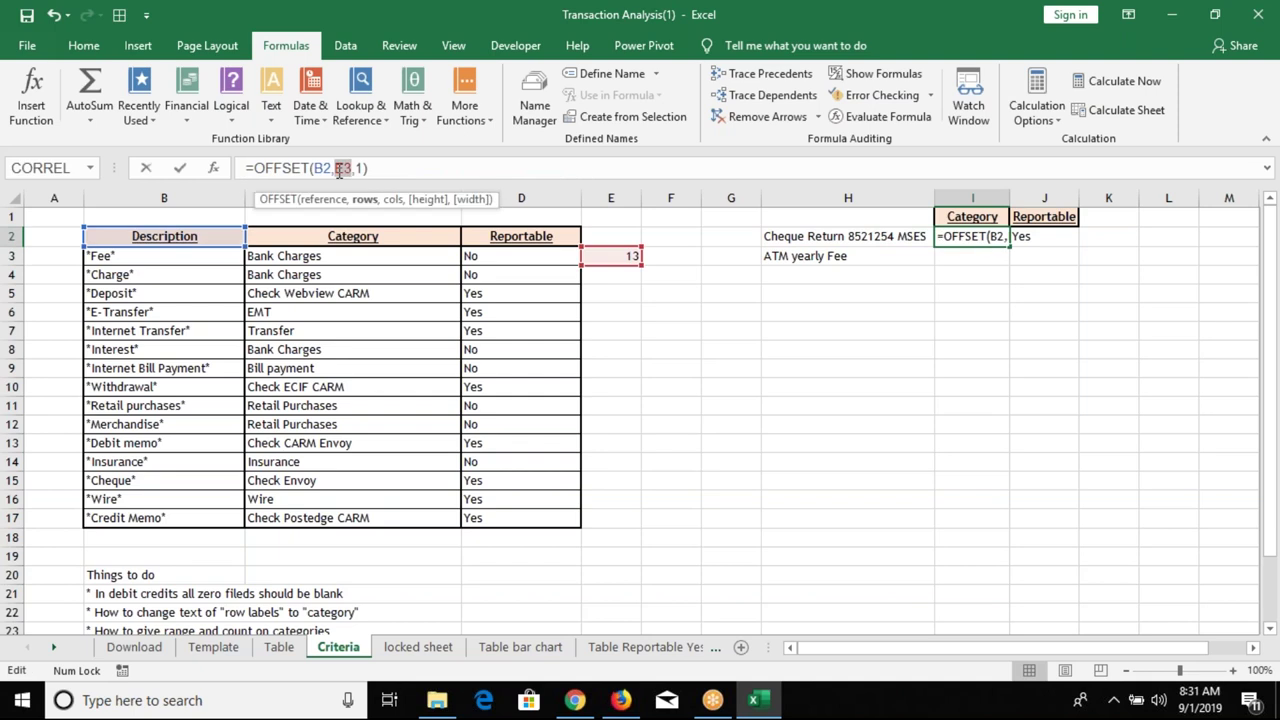
pyautogui.hotkey('ctrl', 'v')
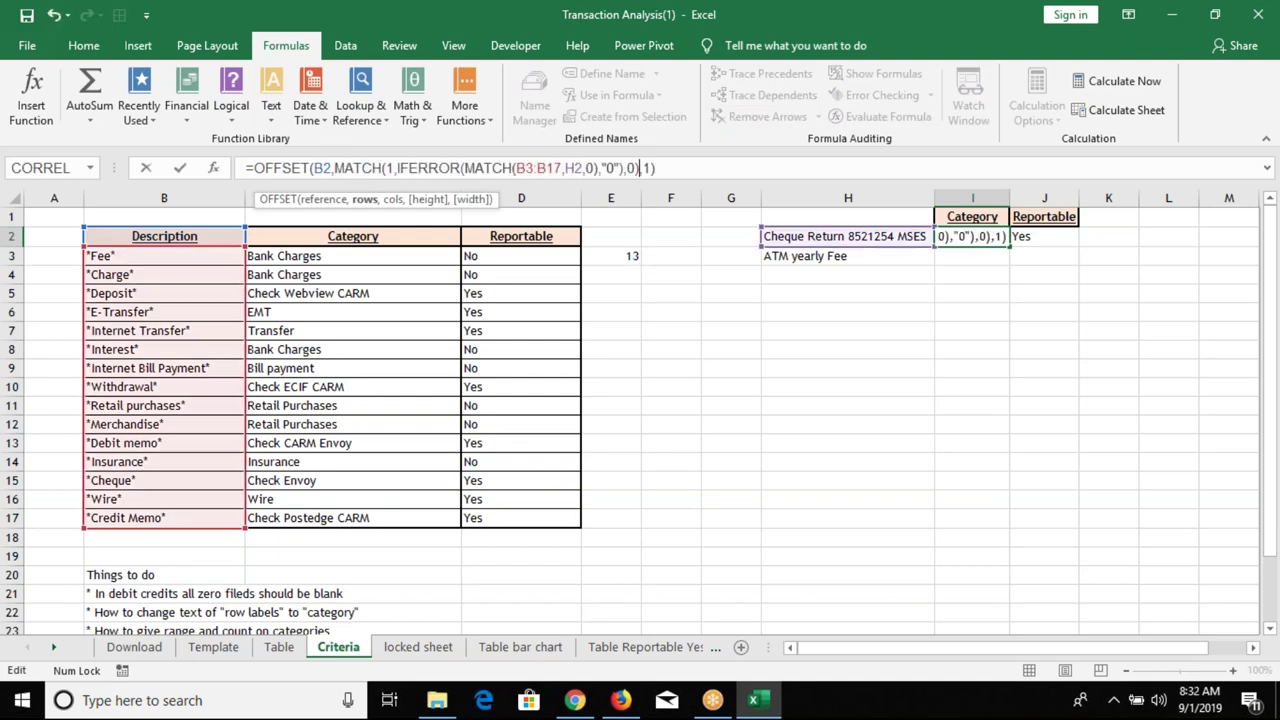
pyautogui.hotkey('ctrl', 'shift', 'Return')
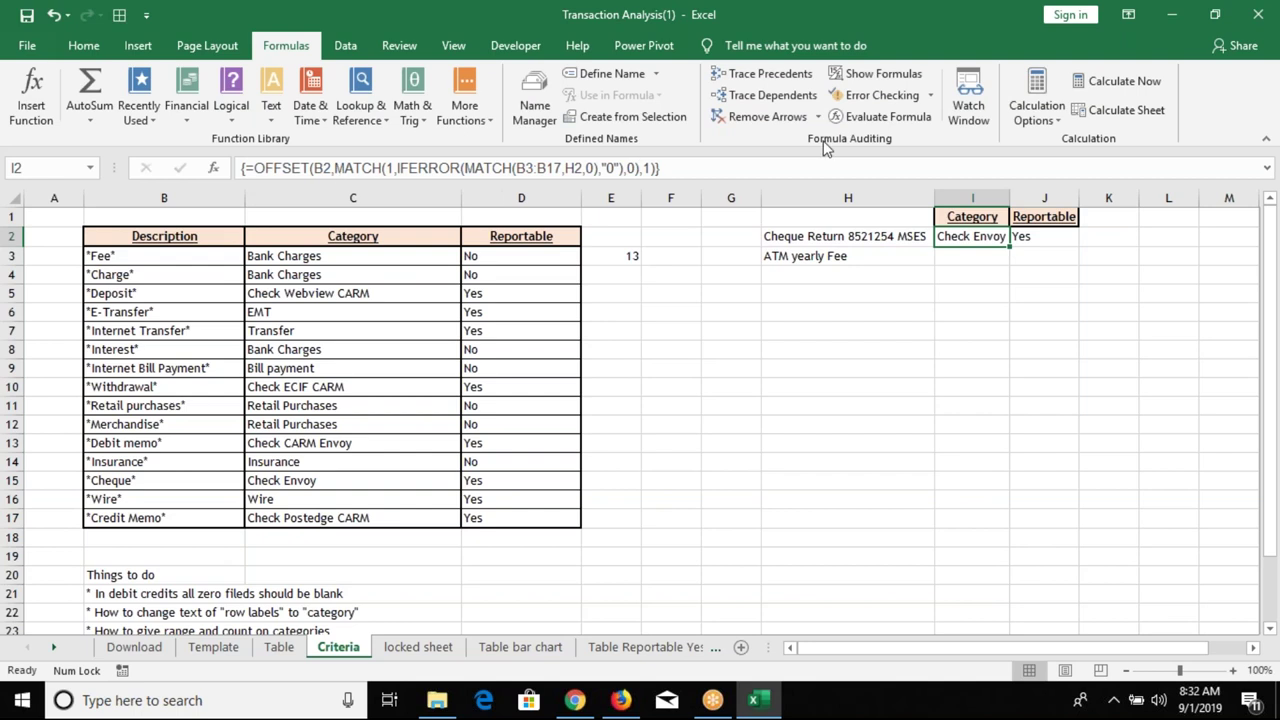
# - Replace E3 in J2's OFFSET formula with the same MATCH expression as an array formula
pyautogui.click(1028, 238)
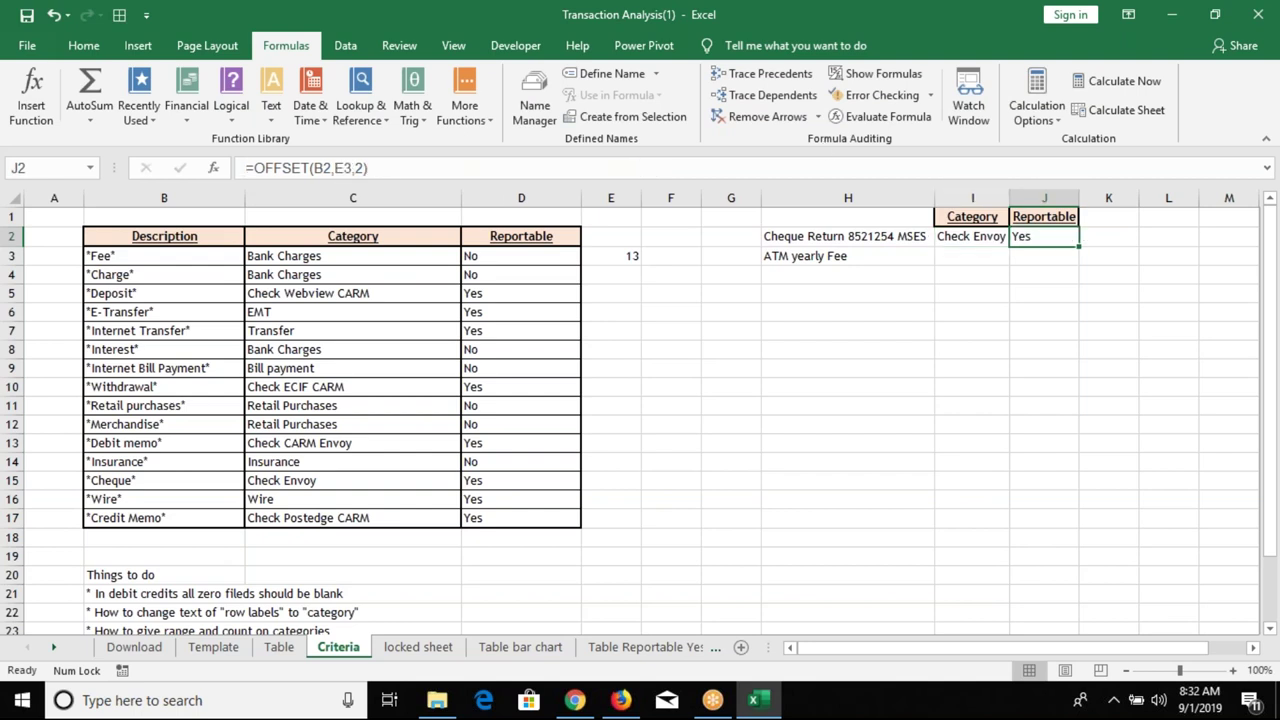
pyautogui.click(336, 168)
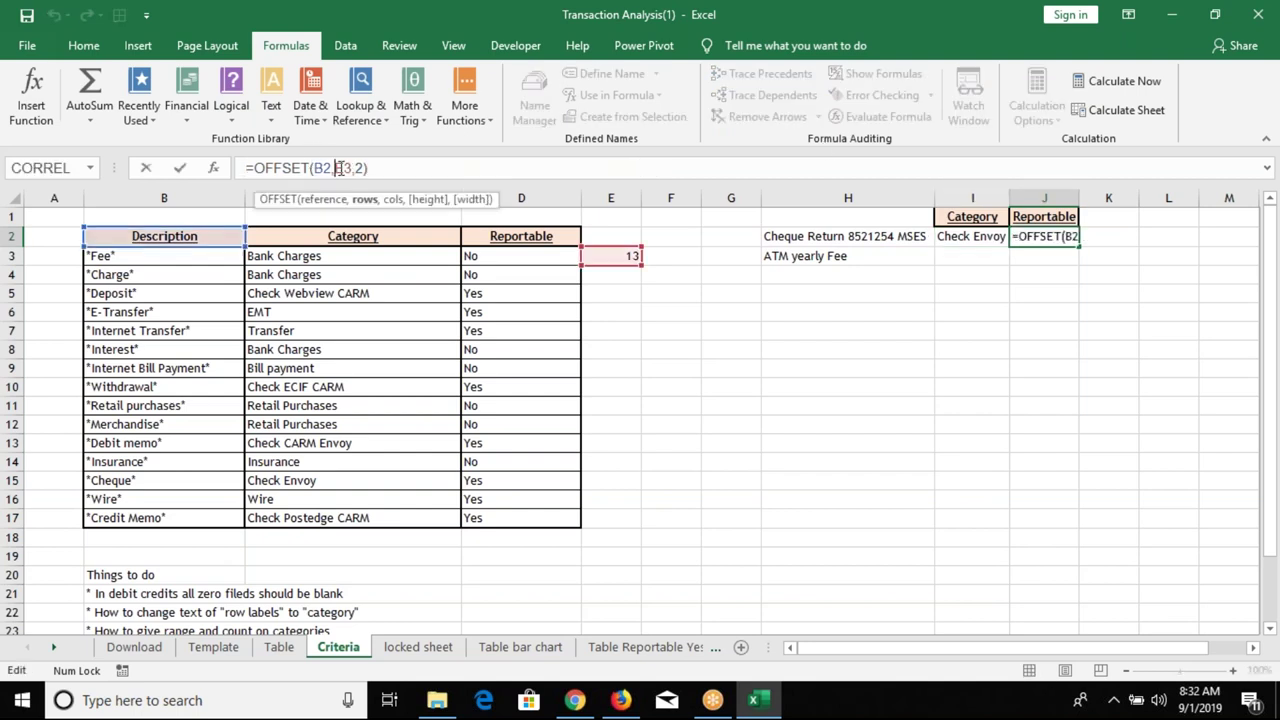
pyautogui.doubleClick(340, 168)
pyautogui.hotkey('ctrl', 'v')
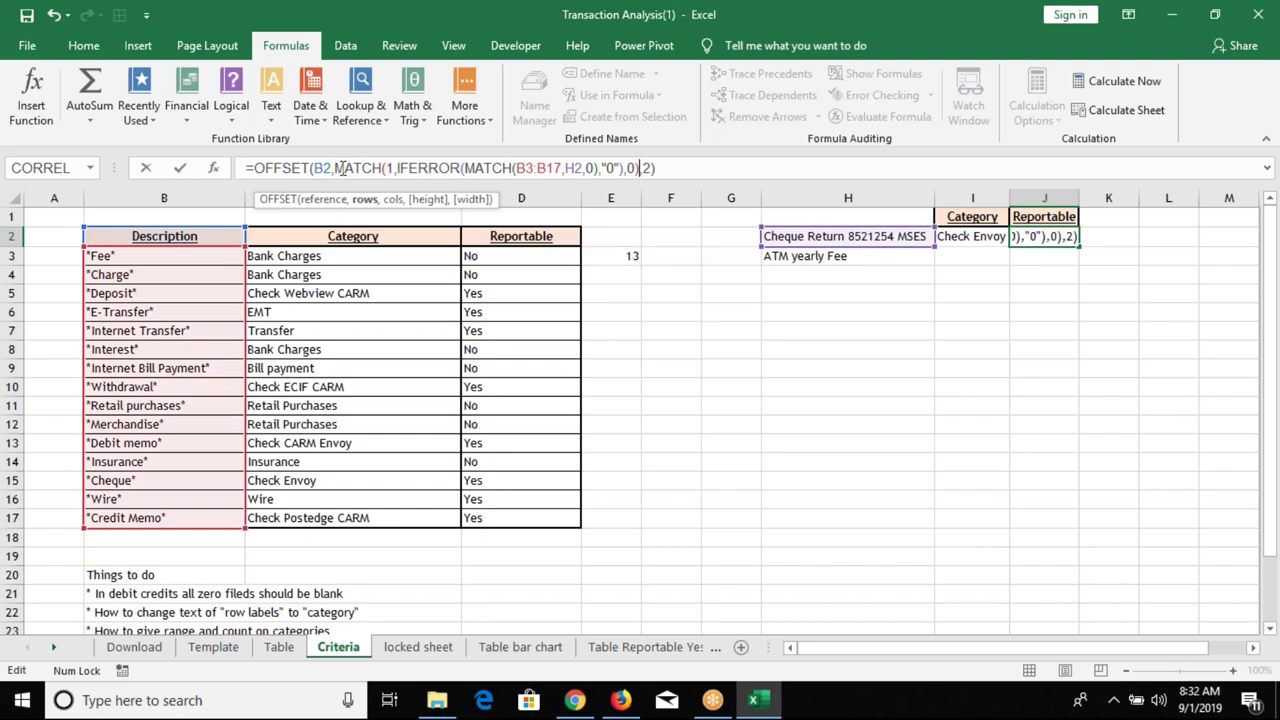
pyautogui.hotkey('ctrl', 'shift', 'Return')
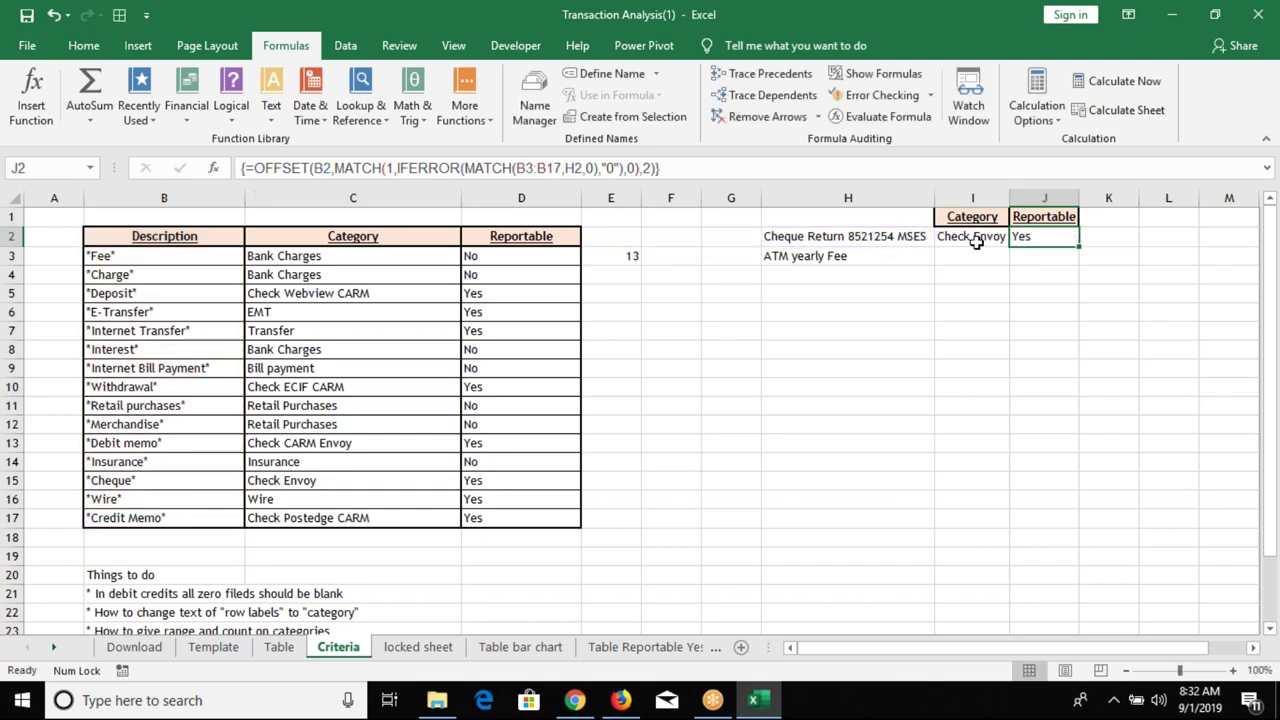
pyautogui.click(986, 242)
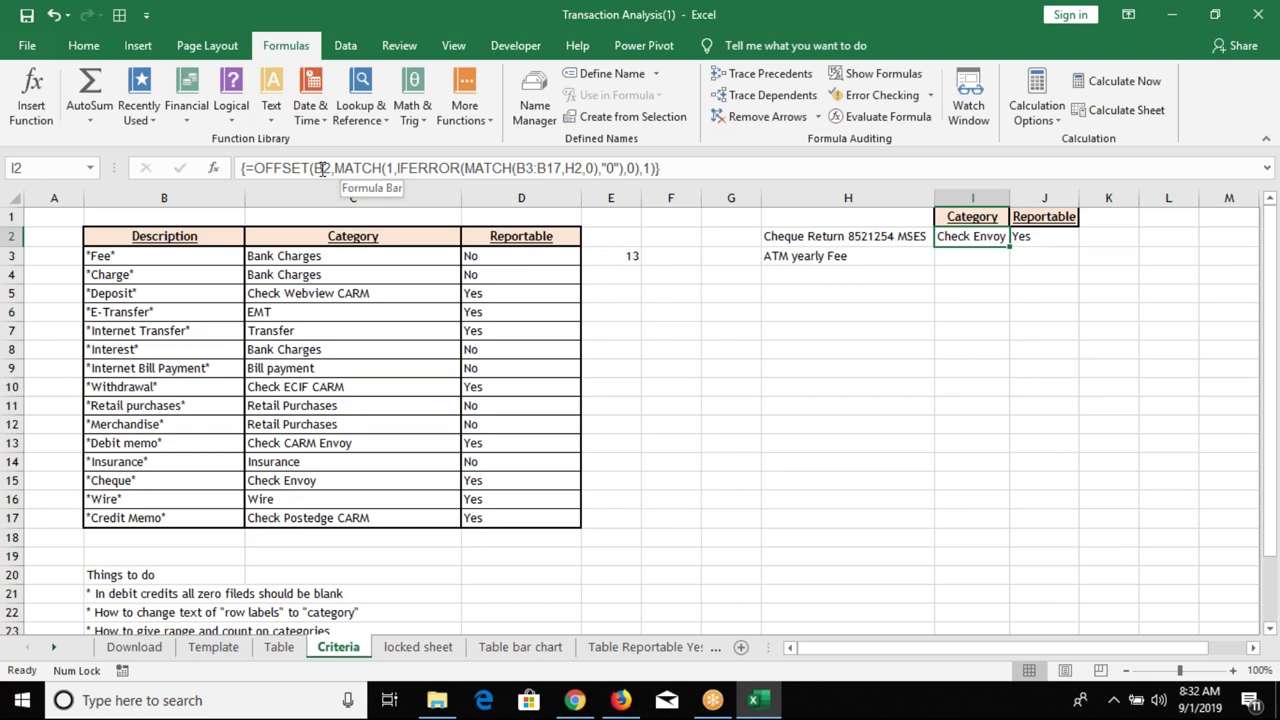
# - Make $B$3:$B$17 and $B$2 absolute in I2's formula and re-enter it as an array formula
pyautogui.click(322, 168)
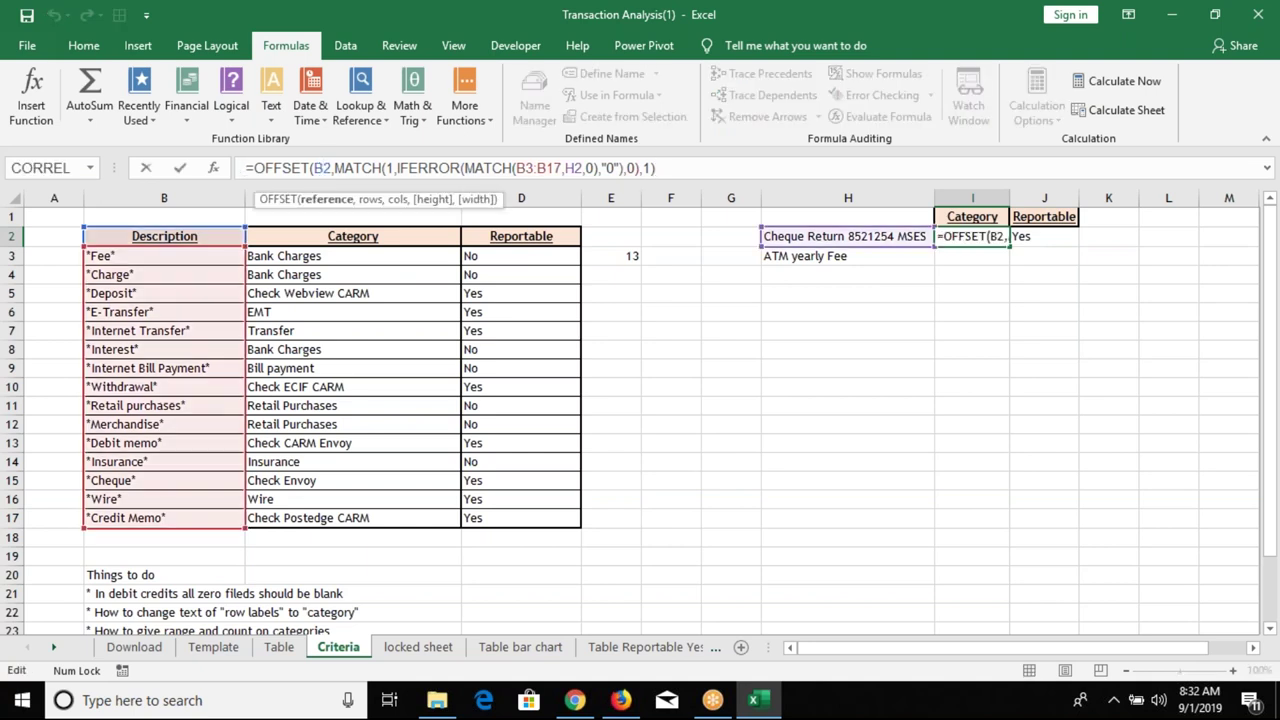
pyautogui.click(519, 168)
pyautogui.press('F4')
pyautogui.click(560, 168)
pyautogui.press('F4')
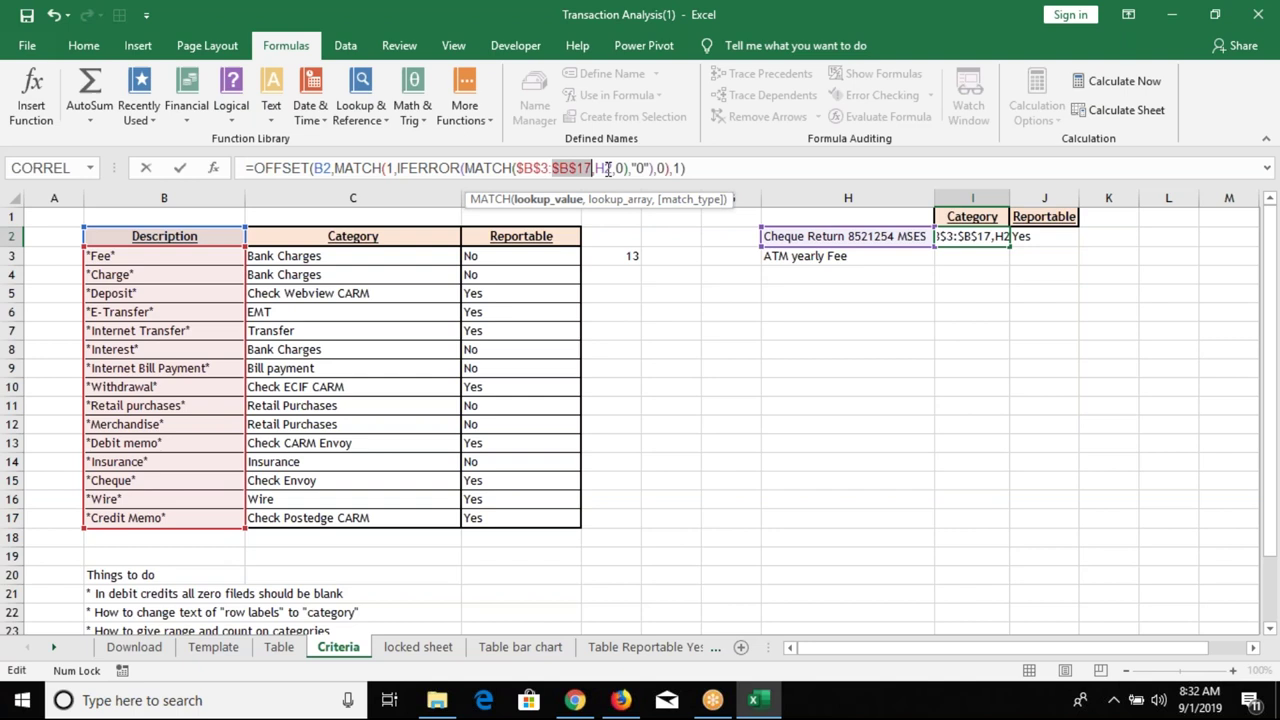
pyautogui.click(605, 168)
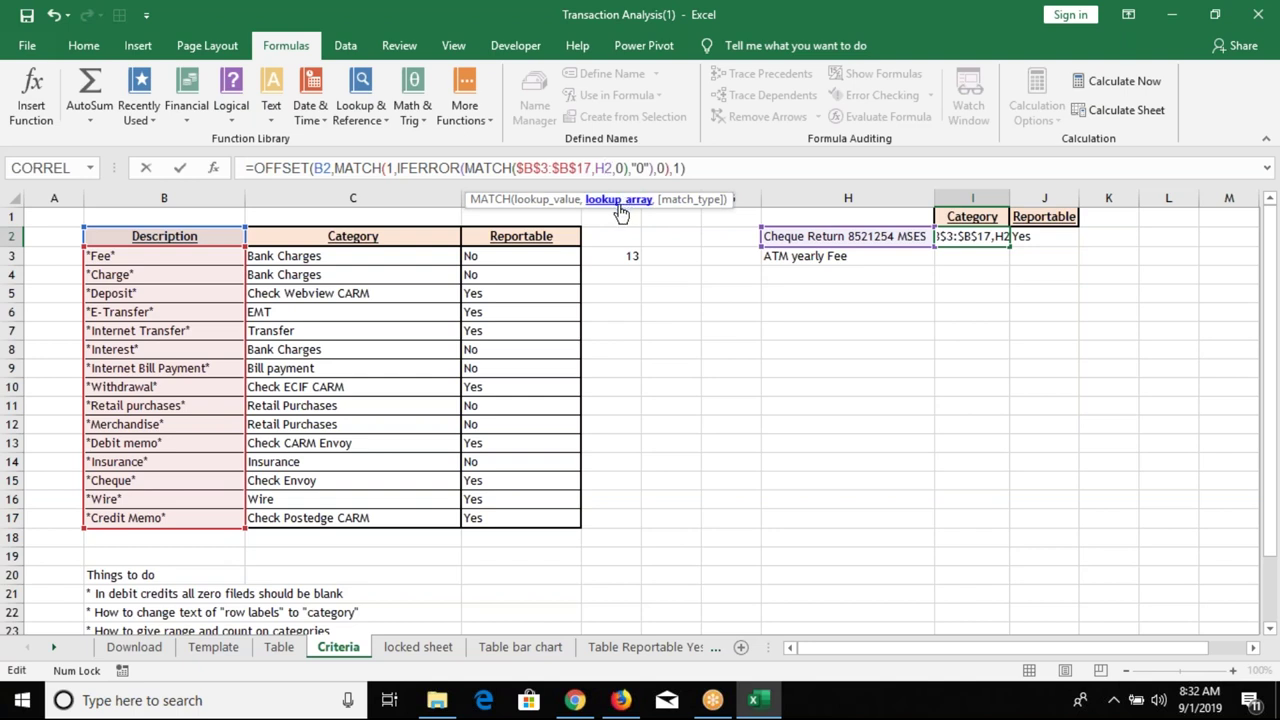
pyautogui.doubleClick(320, 168)
pyautogui.press('F4')
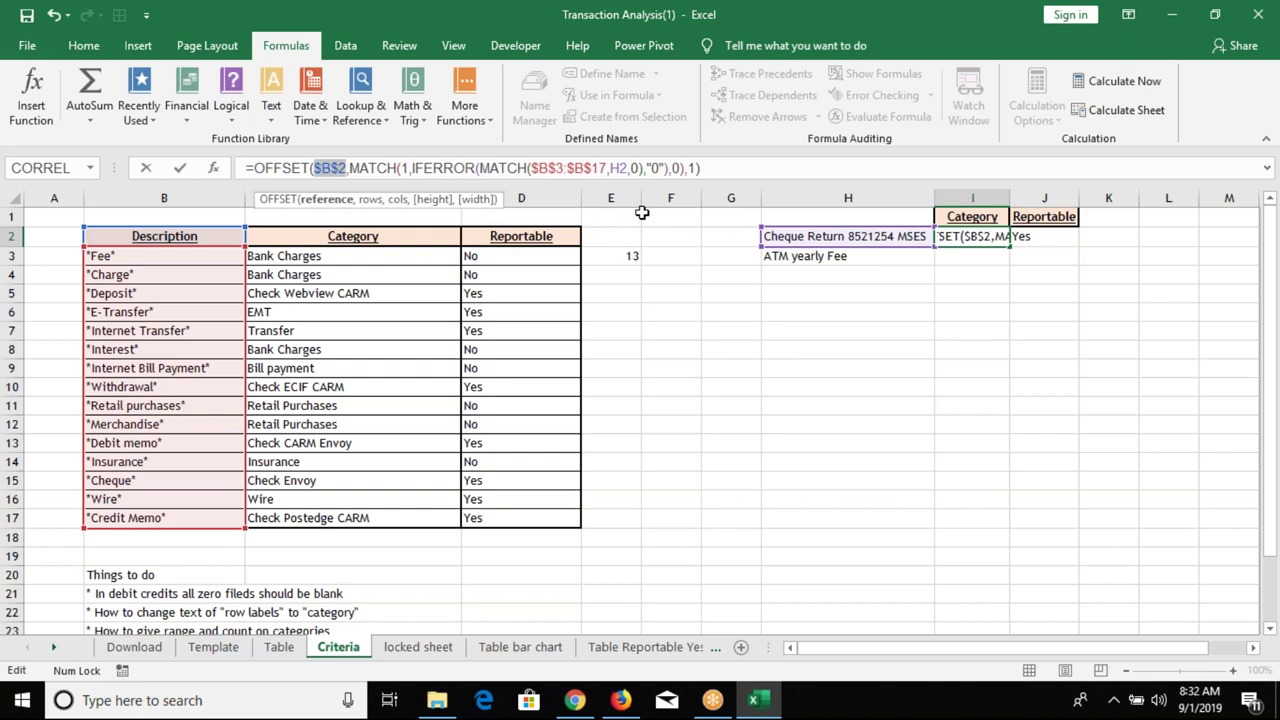
pyautogui.hotkey('ctrl', 'shift', 'Return')
# - Fill the Category formula down into I3 so it shows Bank Charges
pyautogui.hotkey('shift', 'Down')
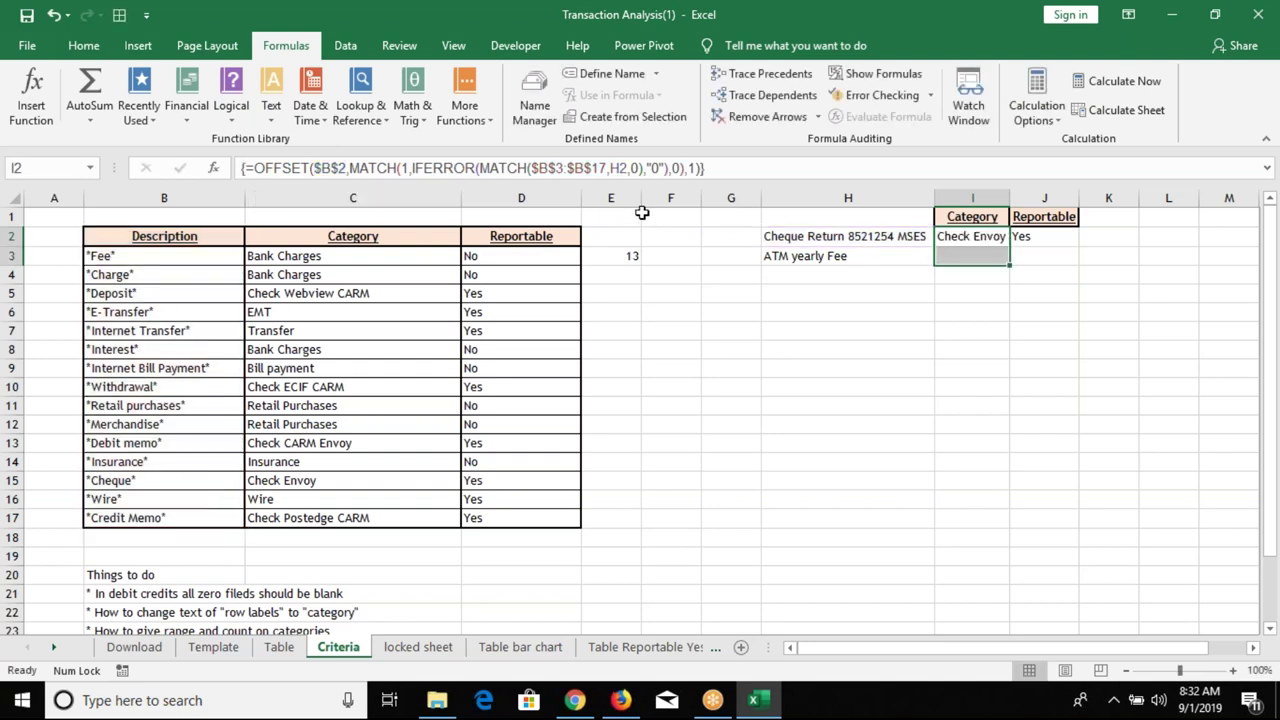
pyautogui.hotkey('ctrl', 'd')
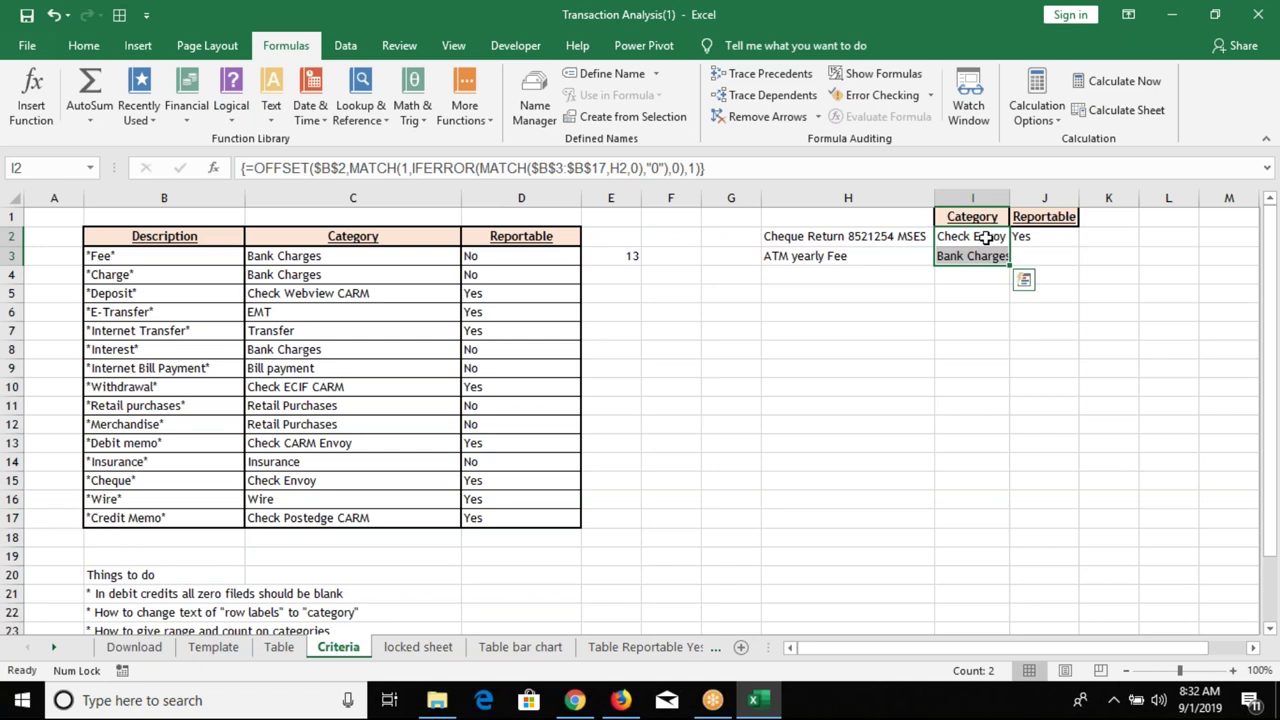
pyautogui.click(987, 236)
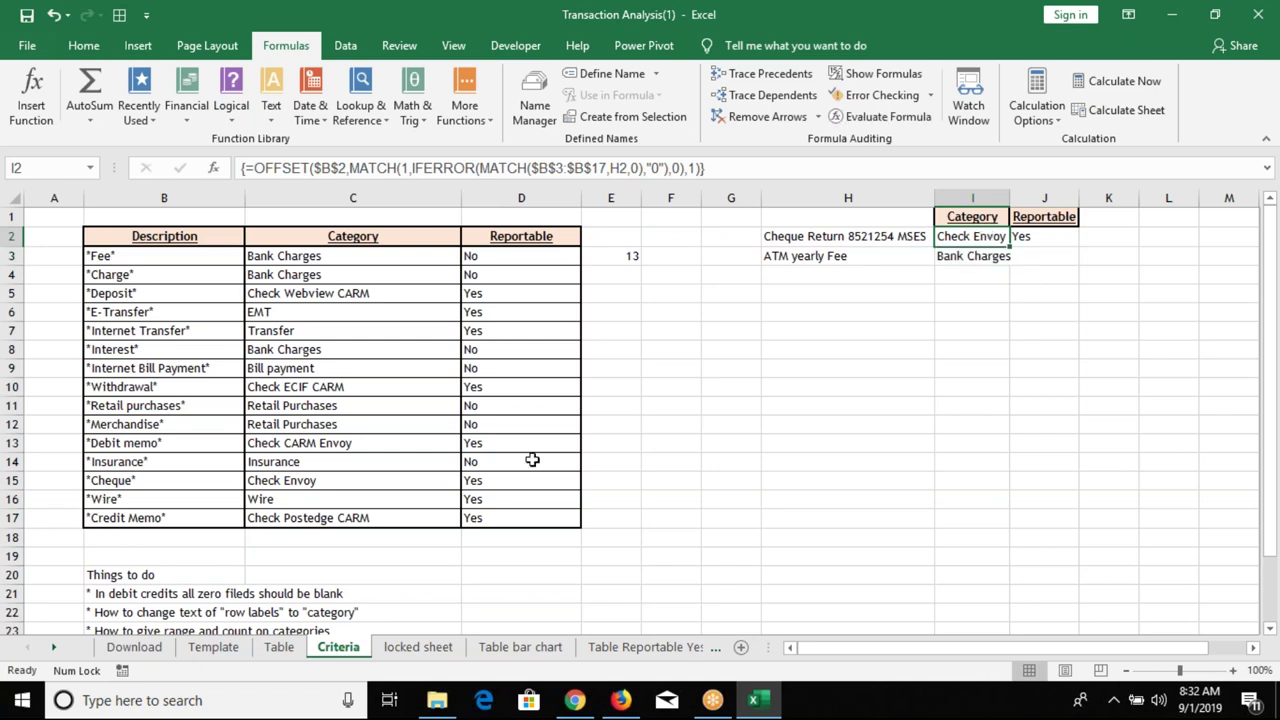
pyautogui.click(403, 648)
pyautogui.doubleClick(928, 292)
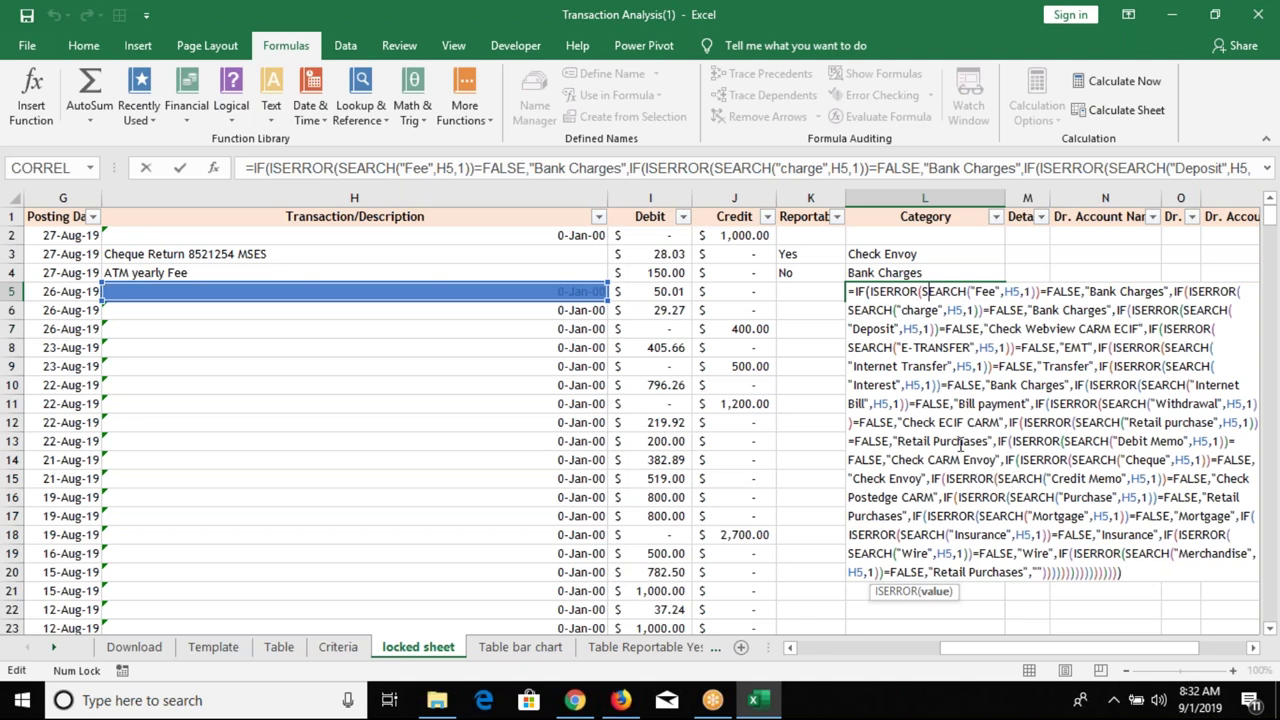
pyautogui.press('Escape')
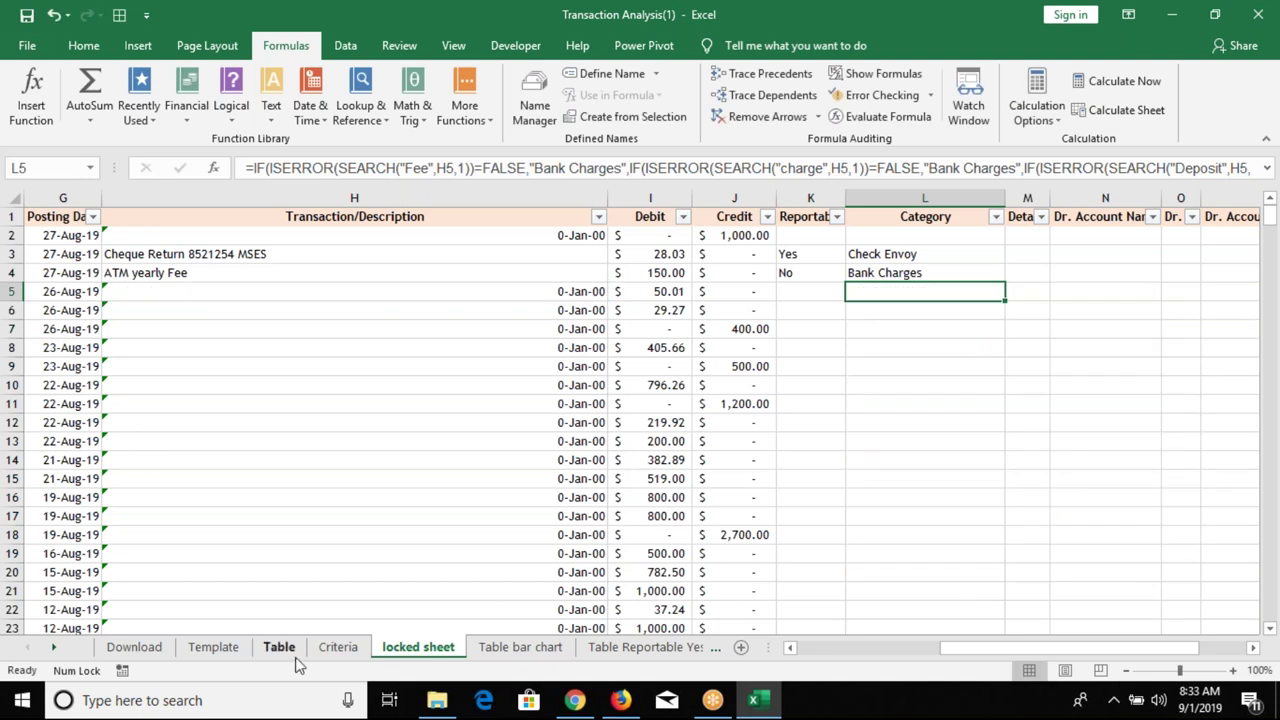
pyautogui.click(335, 648)
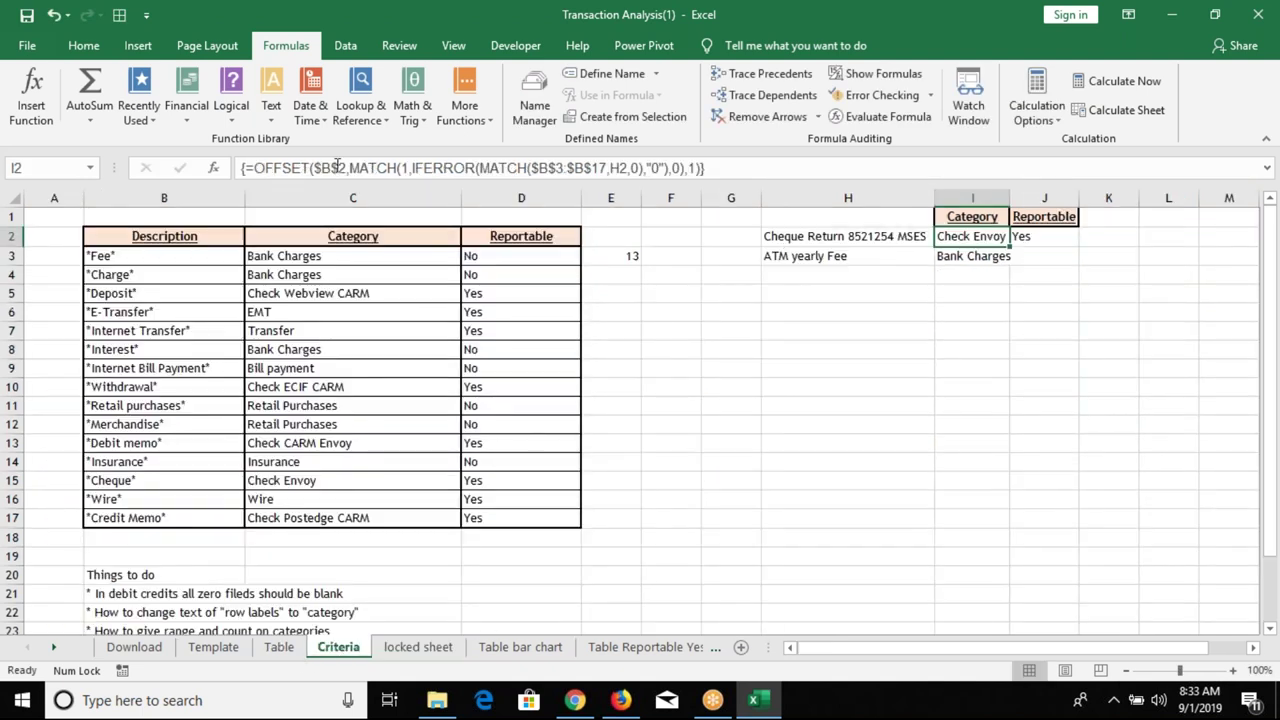
# - Start typing 'Online' in C6, then cancel so EMT stays
pyautogui.click(302, 314)
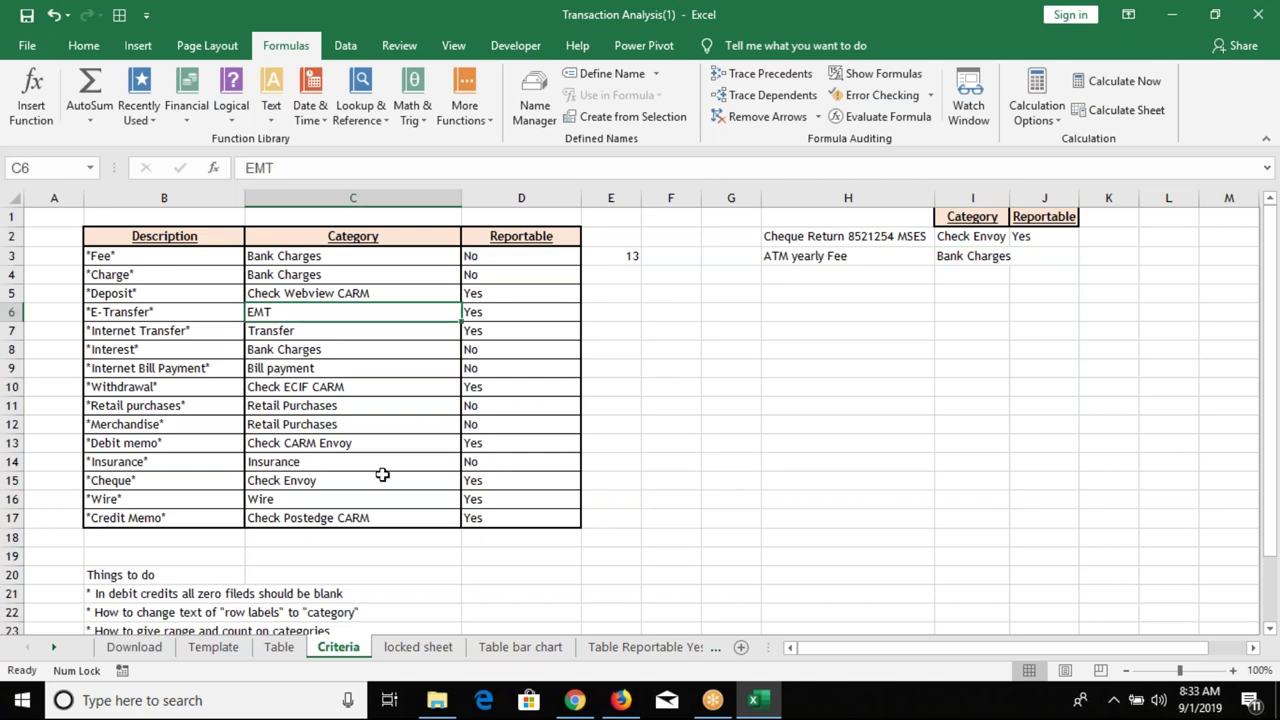
pyautogui.write('Online')
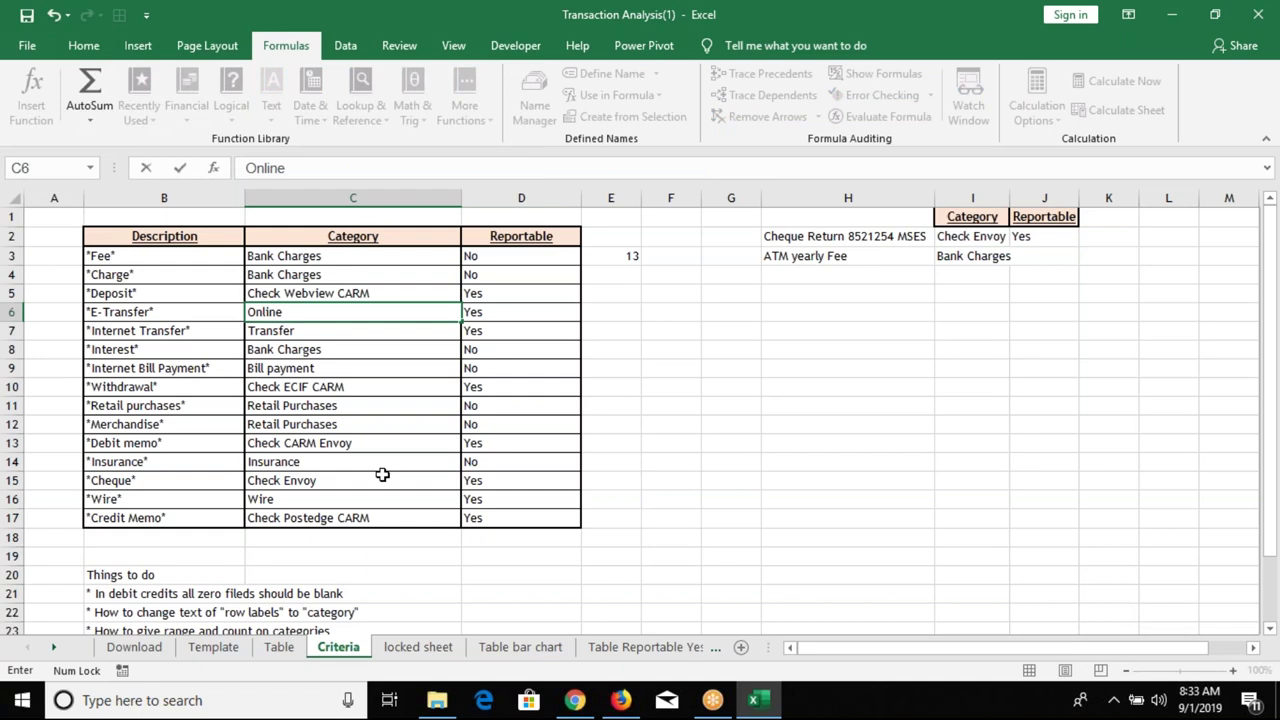
pyautogui.press('Escape')
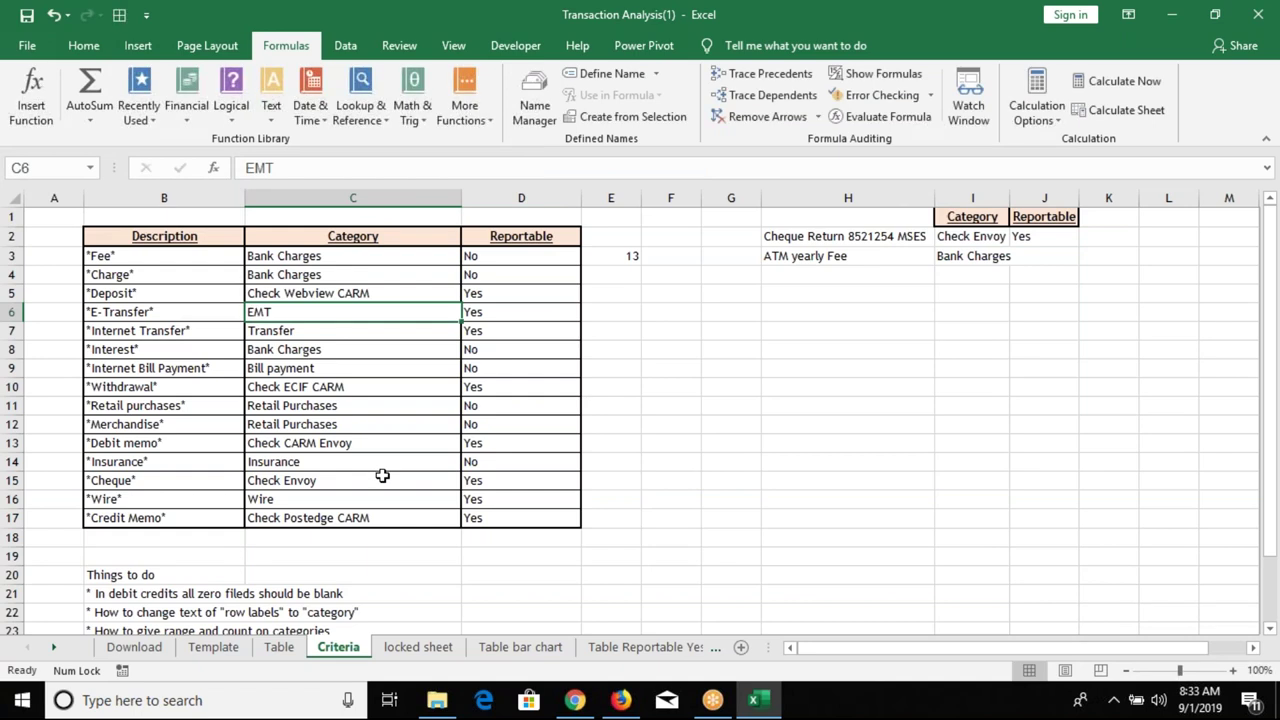
# - Restore the Excel window from maximised and move it to the left
pyautogui.click(985, 244)
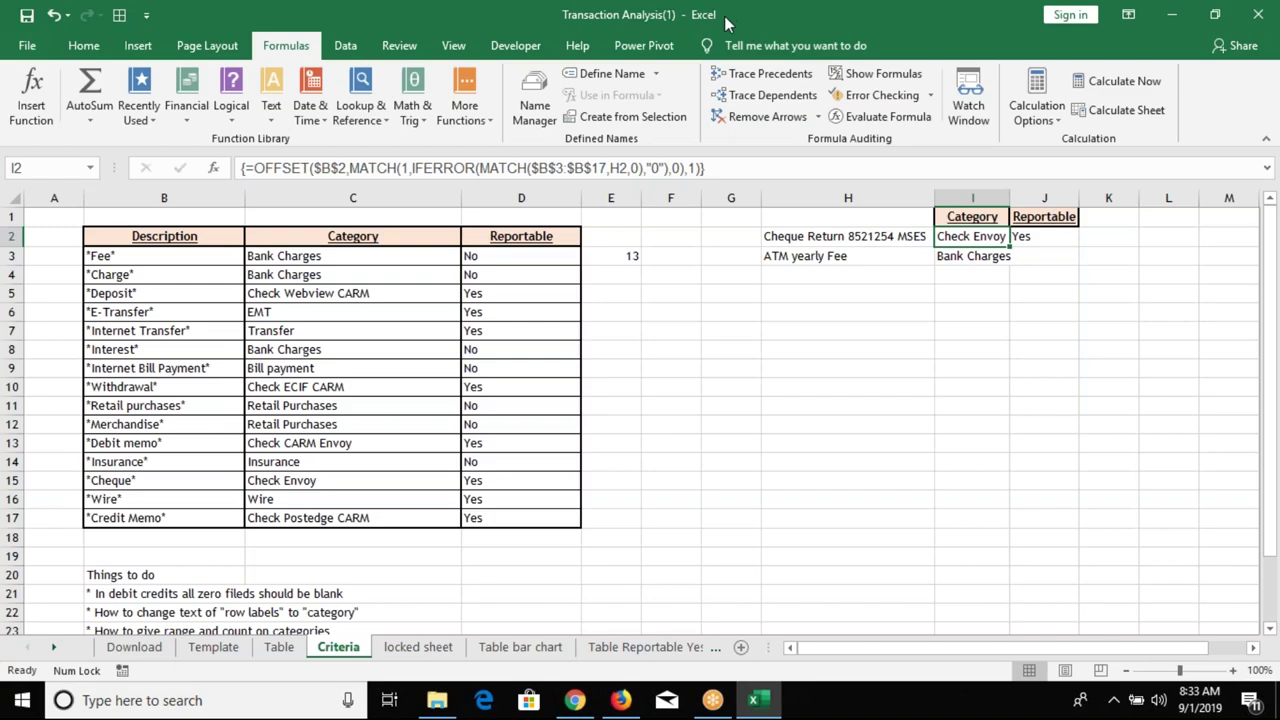
pyautogui.doubleClick(727, 22)
pyautogui.moveTo(528, 50); pyautogui.dragTo(313, 130)
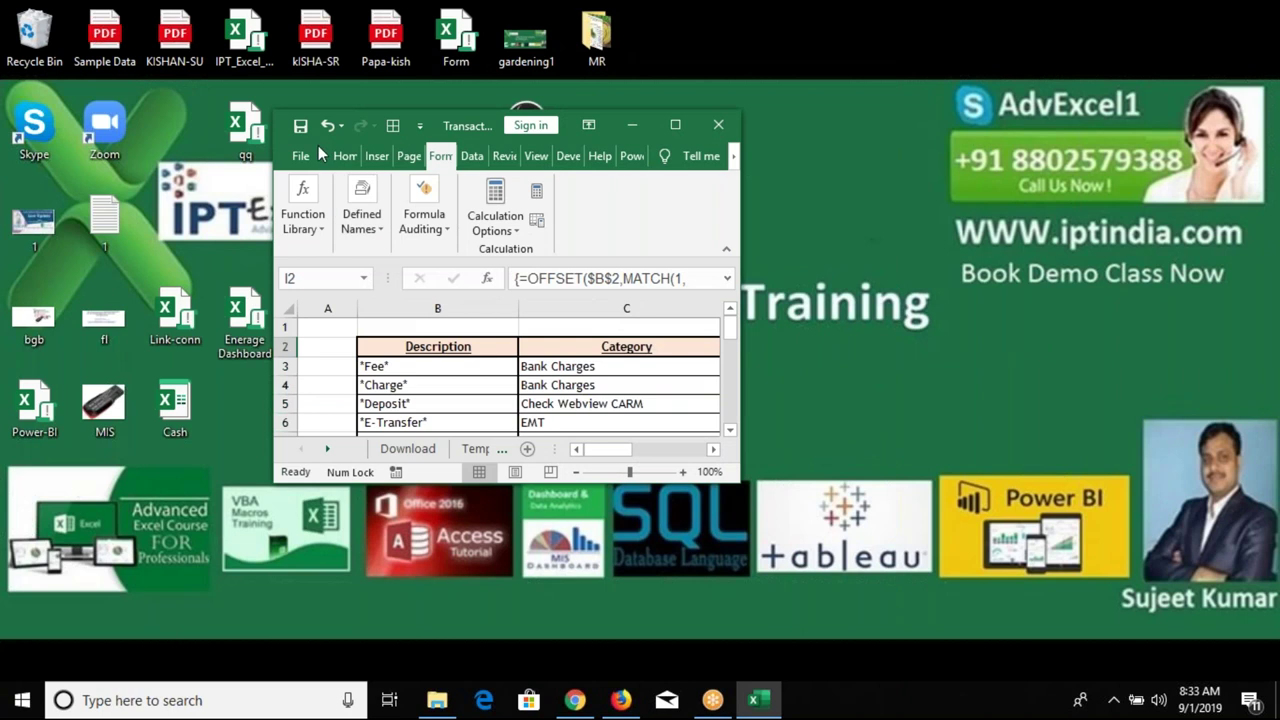
# - Close the Excel workbook, briefly show Chrome and hide it again, leaving the desktop
pyautogui.click(718, 124)
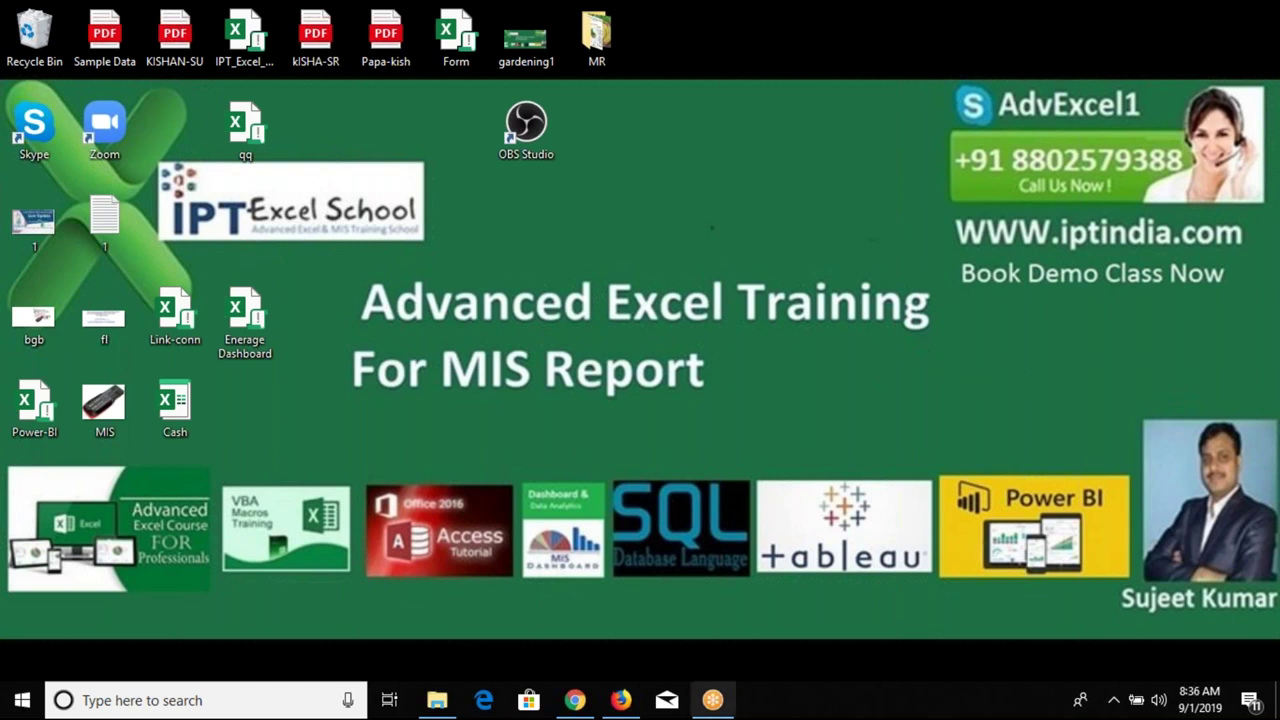
pyautogui.click(578, 702)
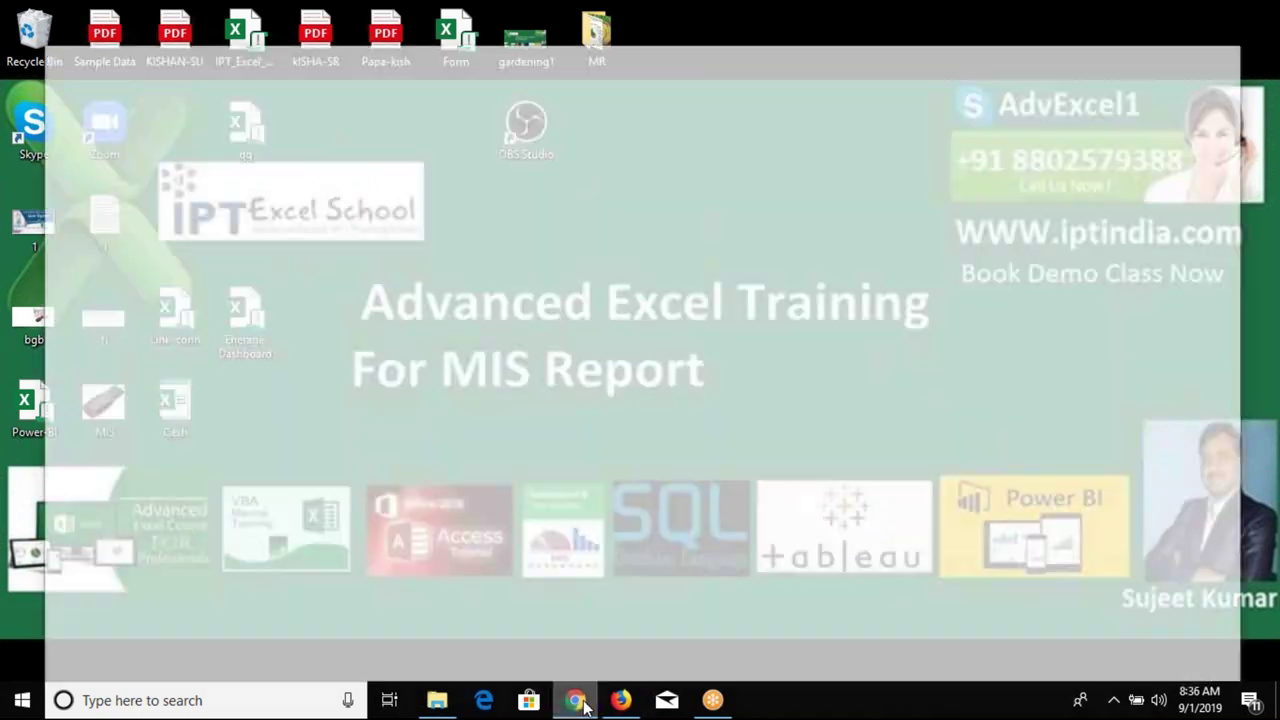
pyautogui.click(578, 702)
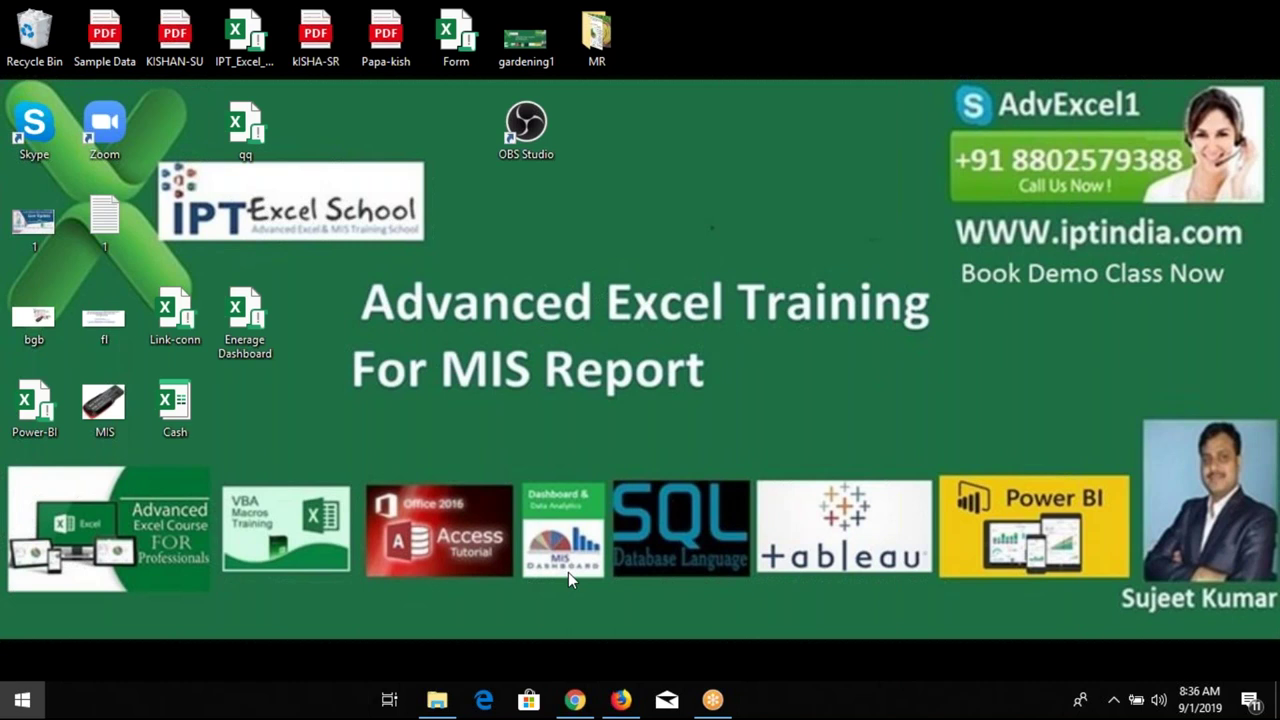
# - Launch Excel from a Start search for 'excel', decline the default-program prompt, and enlarge Book1
pyautogui.press('super')
pyautogui.write('excel')
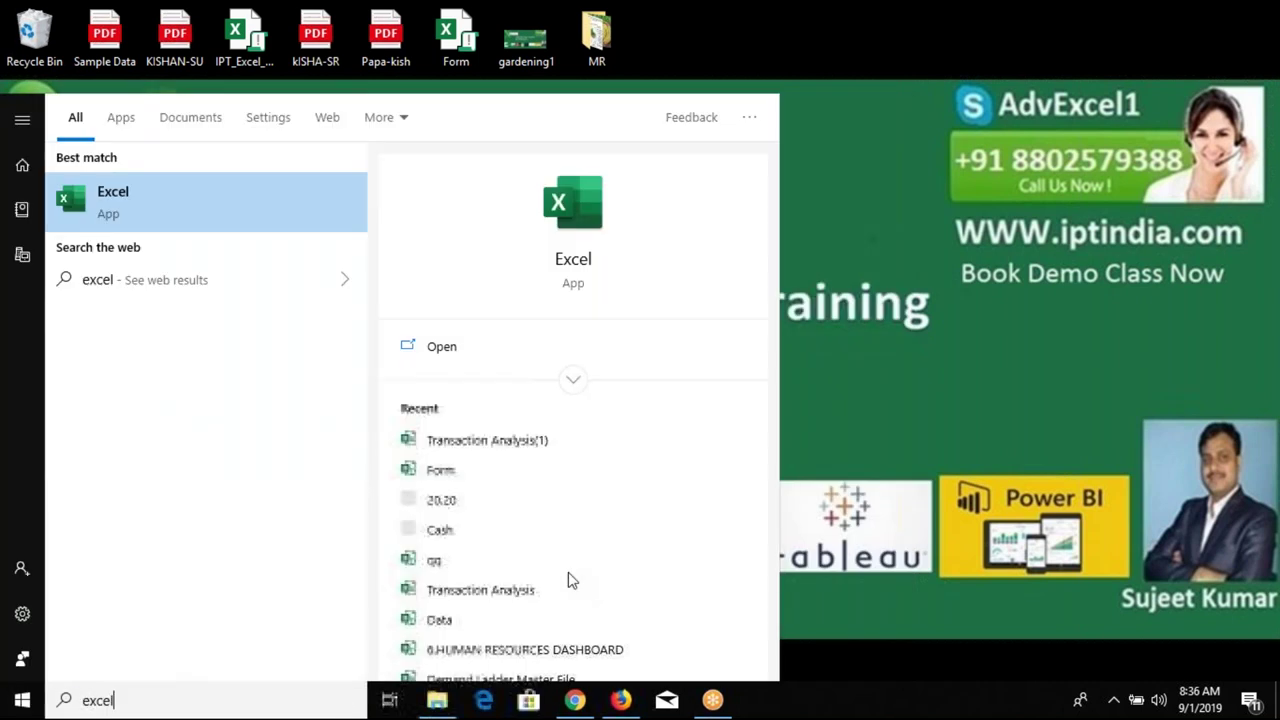
pyautogui.click(575, 232)
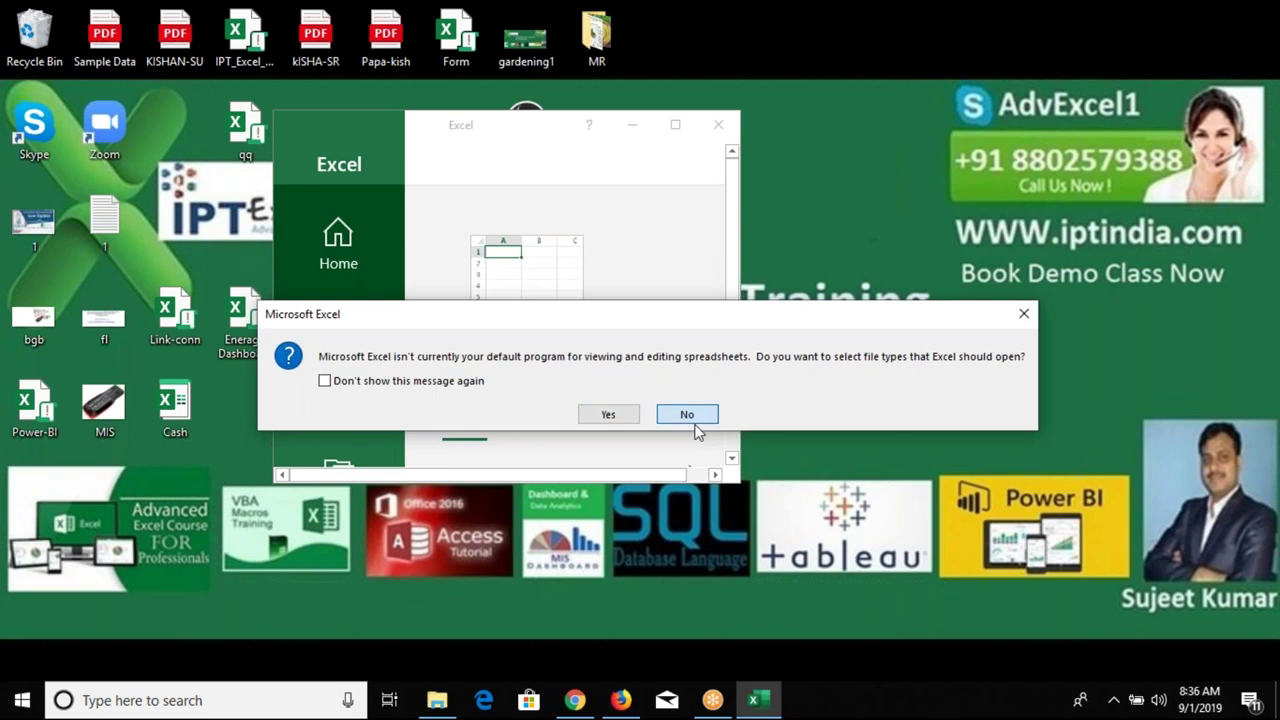
pyautogui.click(687, 414)
pyautogui.click(515, 280)
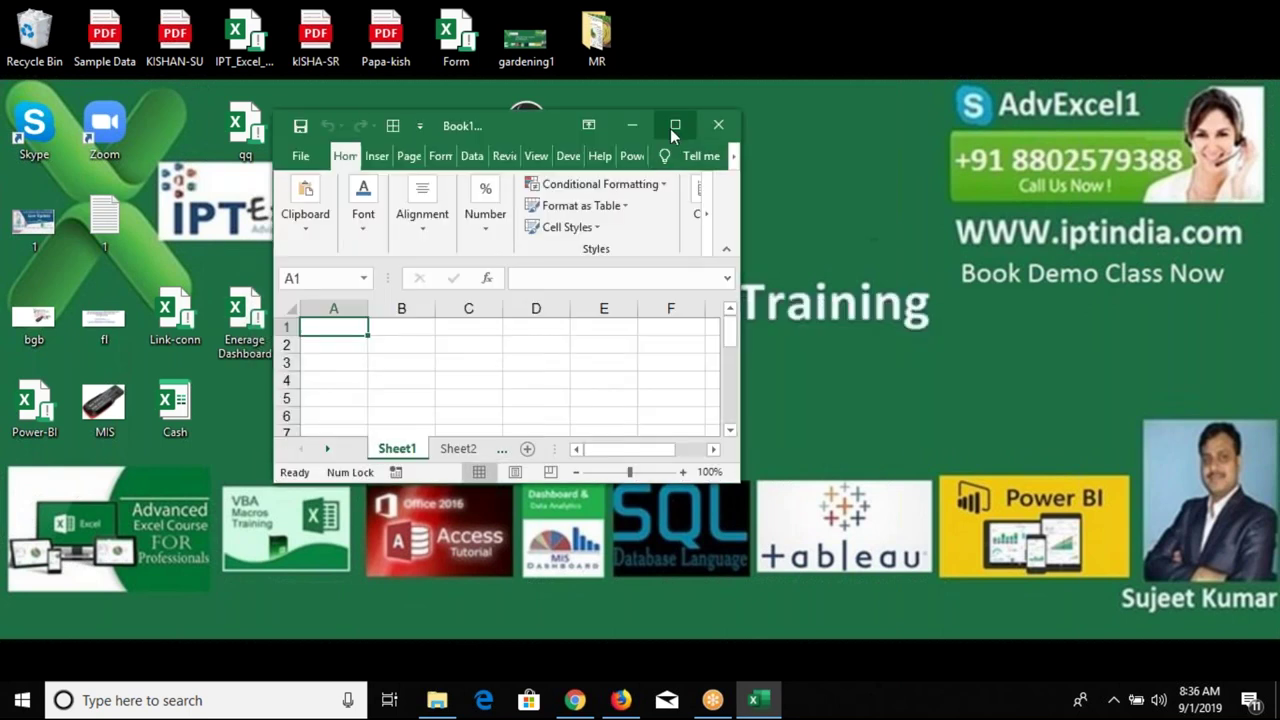
pyautogui.click(674, 126)
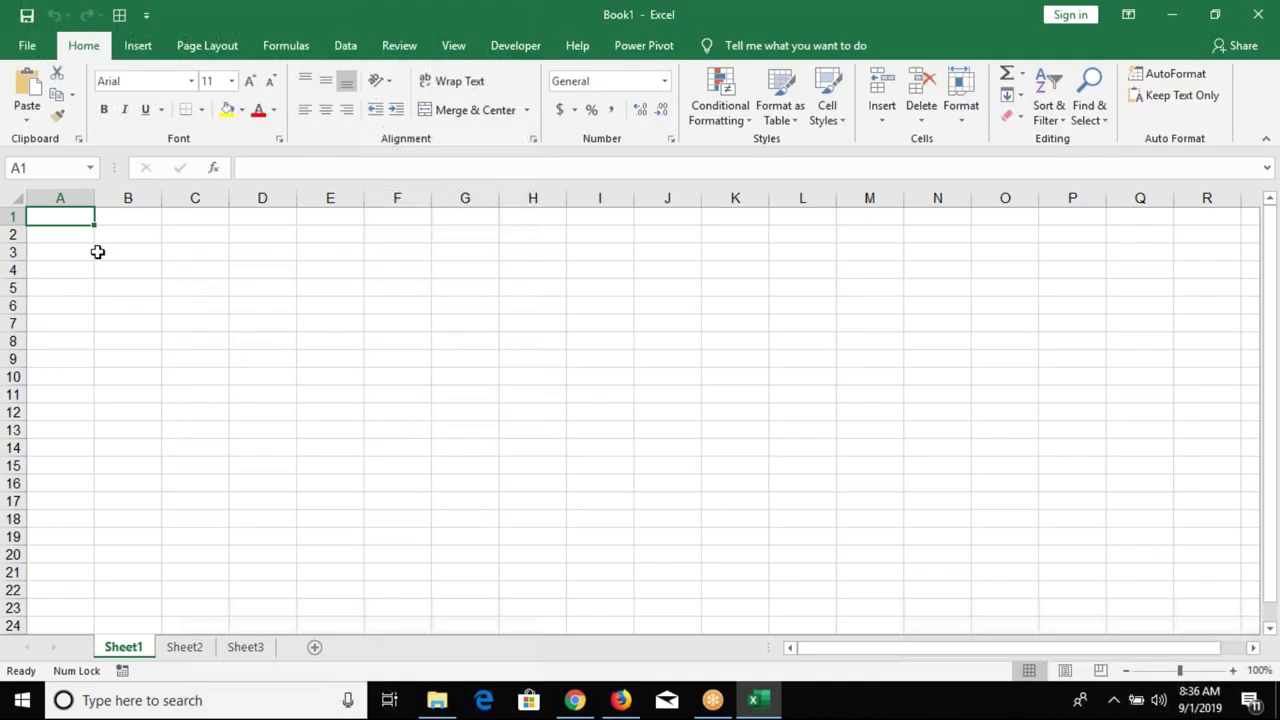
# - Enter the word VBA in cell A1
pyautogui.write('VBA')
pyautogui.press('Return')
pyautogui.press('Up')
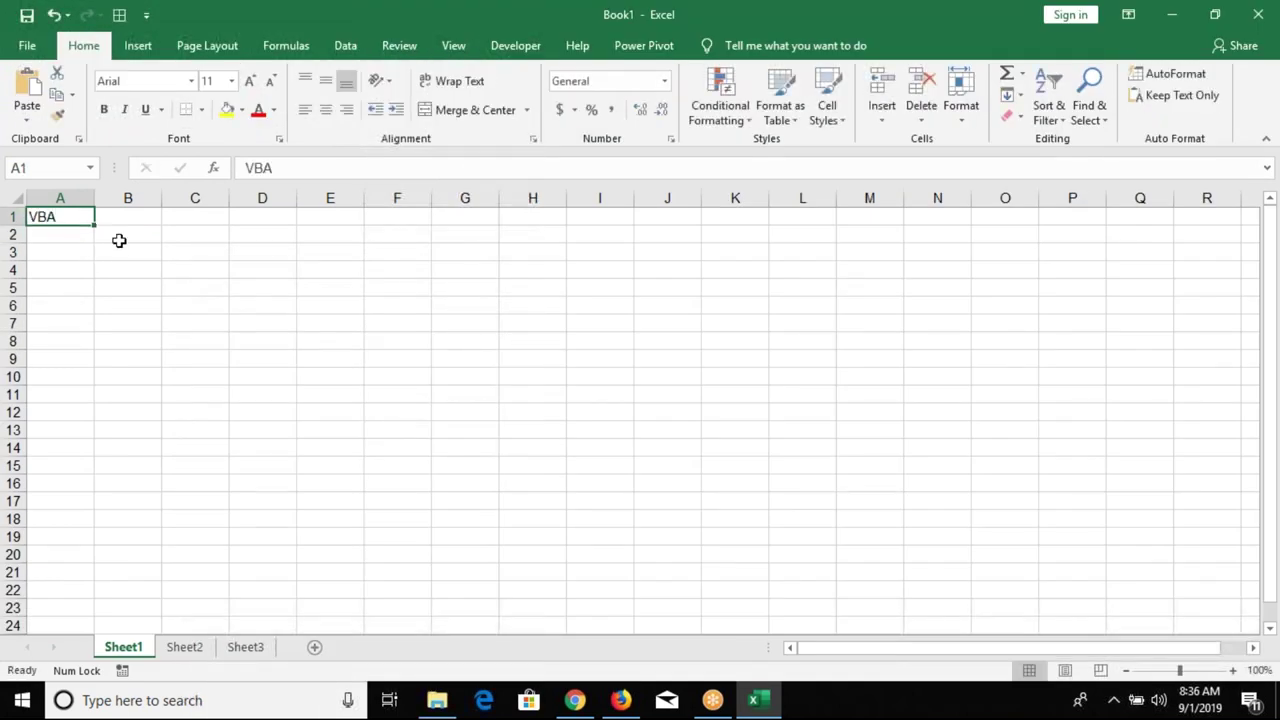
# - Move around column B with arrow keys, Ctrl+Up and Ctrl+Home, ending at B2
pyautogui.click(119, 240)
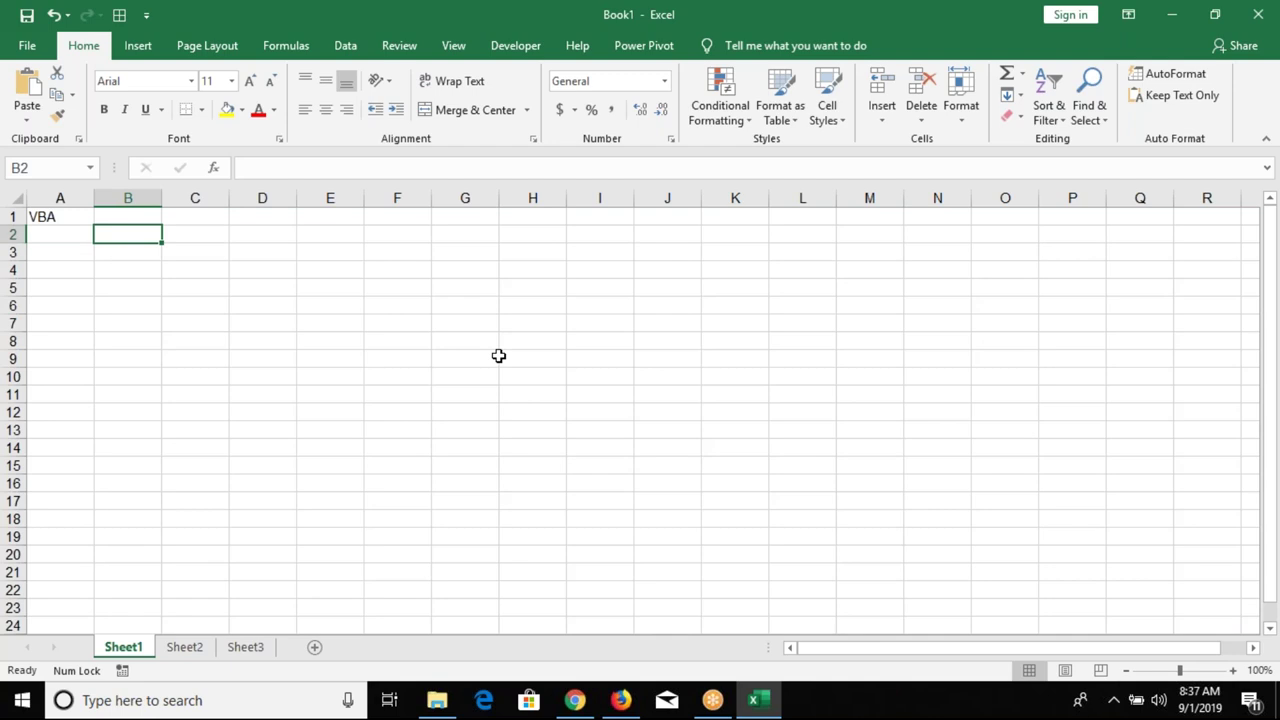
pyautogui.press('Up')
pyautogui.press('Down')
pyautogui.press('Down')
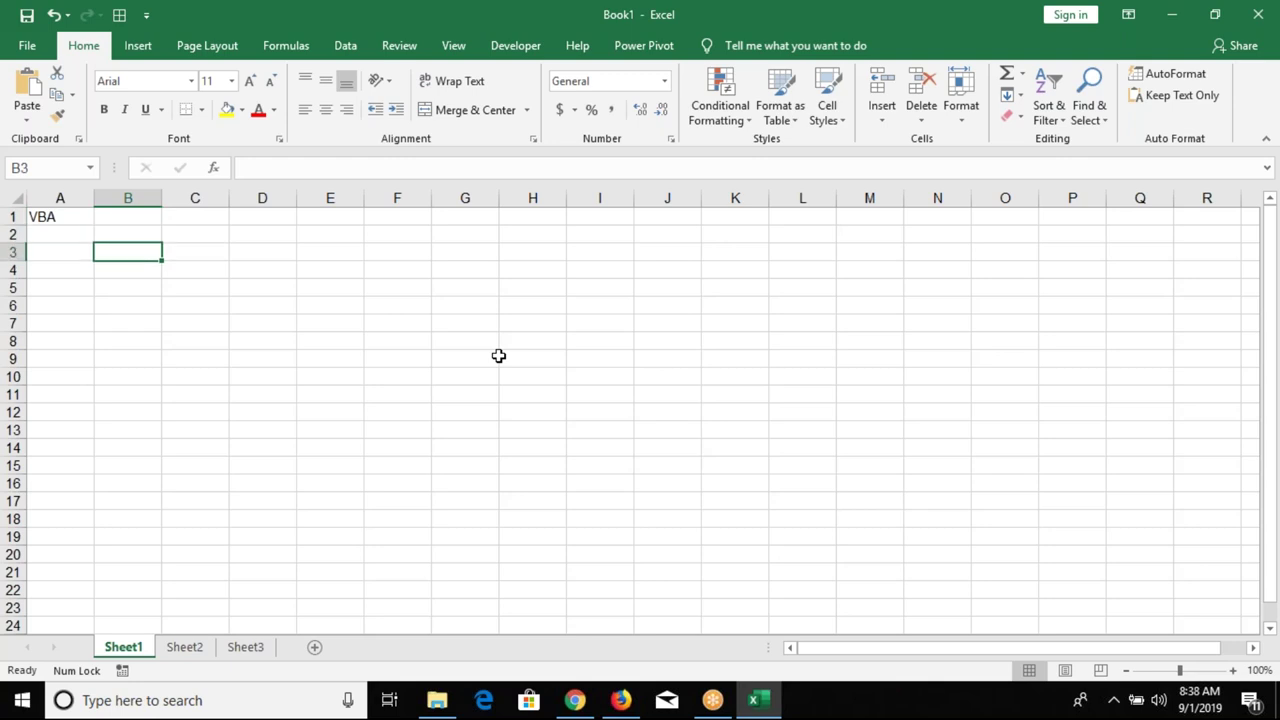
pyautogui.press('Down')
pyautogui.press('Down')
pyautogui.press('Down')
pyautogui.press('Down')
pyautogui.press('Down')
pyautogui.hotkey('ctrl', 'Up')
pyautogui.press('Down')
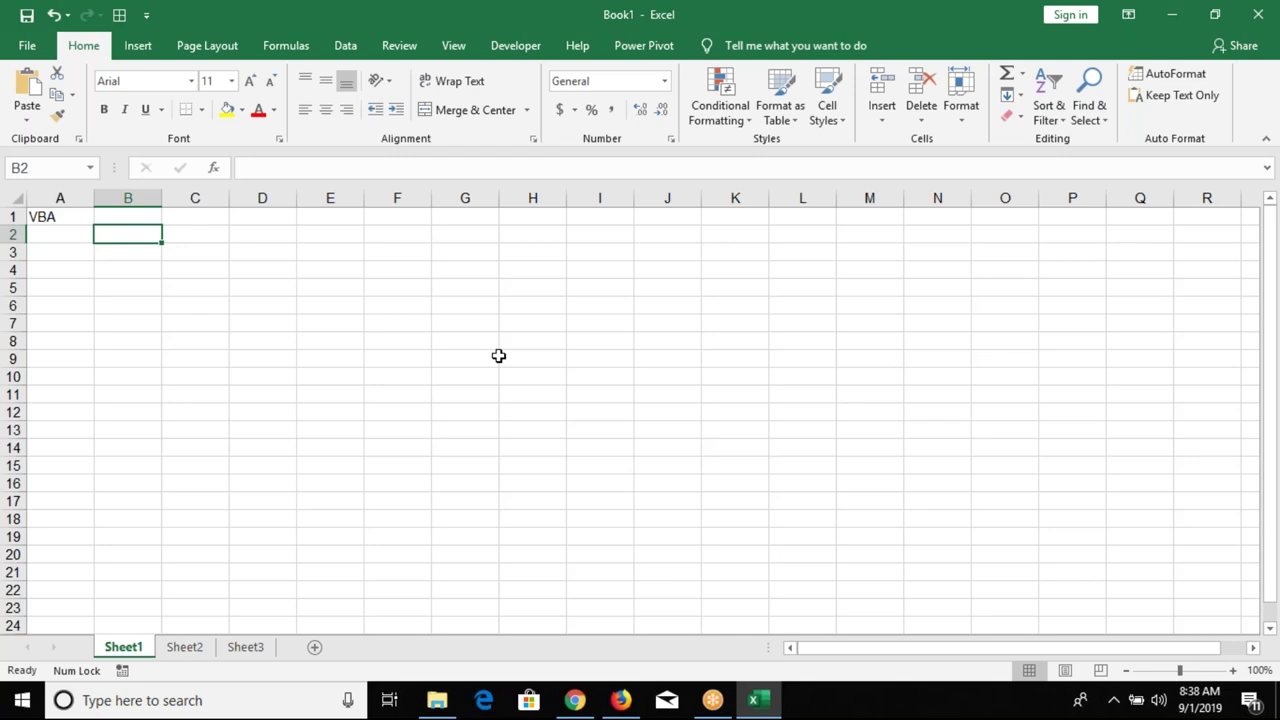
pyautogui.hotkey('ctrl', 'Home')
pyautogui.press('Right')
pyautogui.press('Down')
# - Set the Desktop's bgb picture as Sheet1's background via Page Layout > Background
pyautogui.click(283, 46)
pyautogui.click(212, 46)
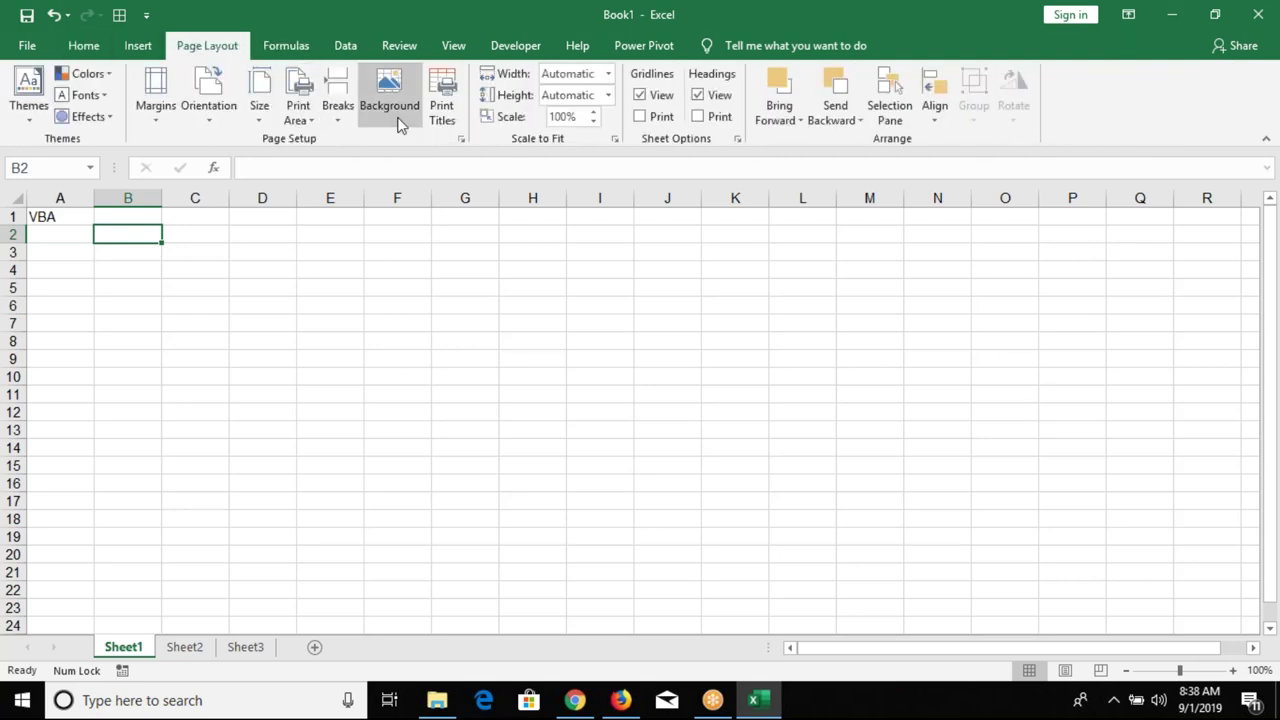
pyautogui.click(400, 125)
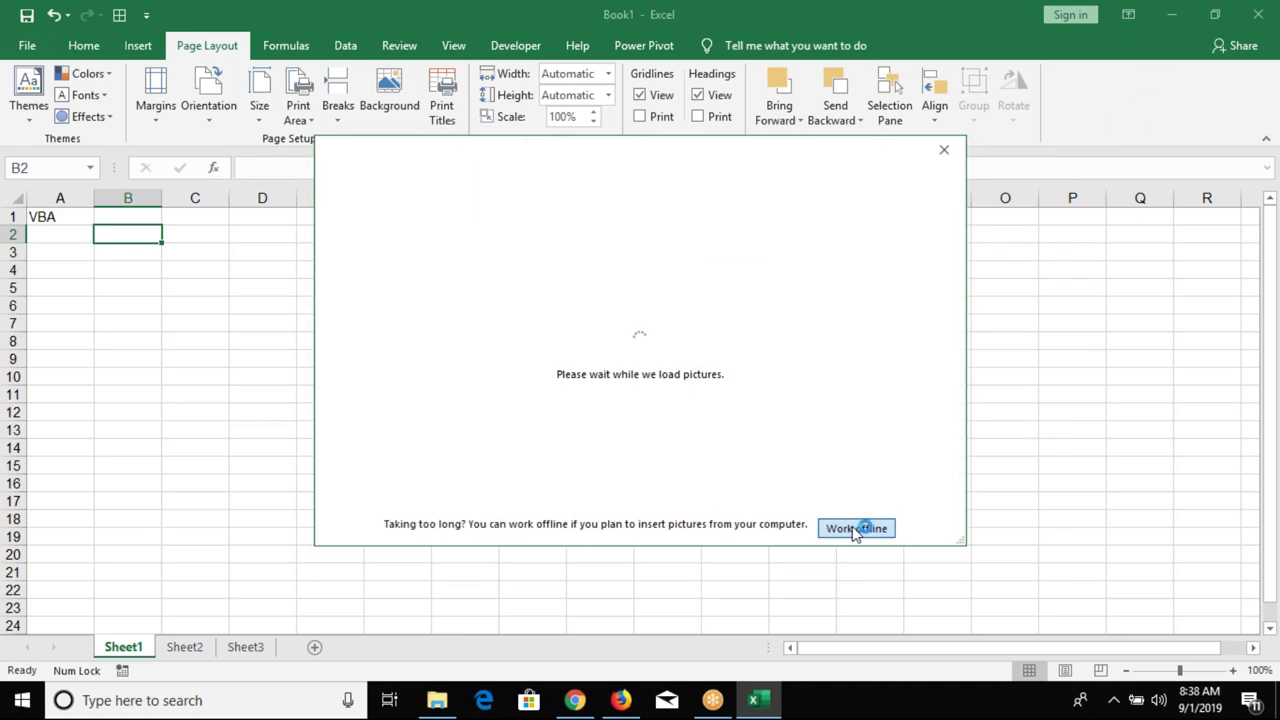
pyautogui.click(854, 527)
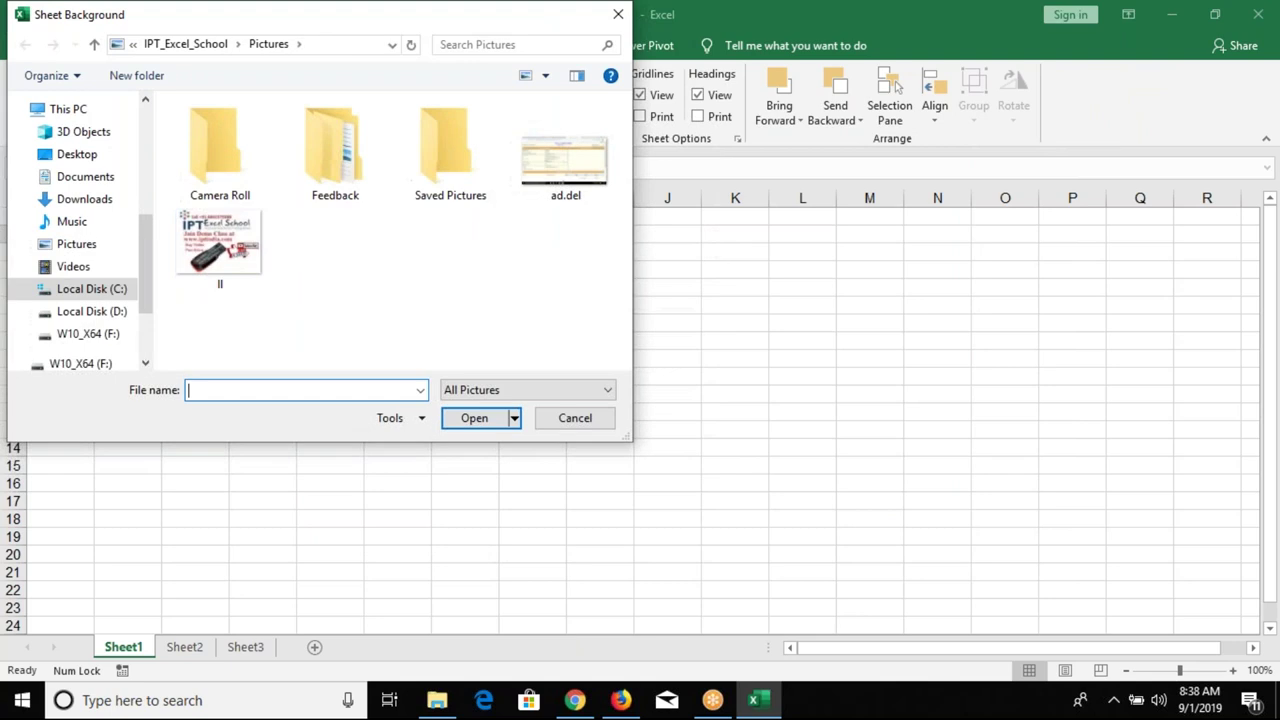
pyautogui.click(92, 158)
pyautogui.doubleClick(433, 185)
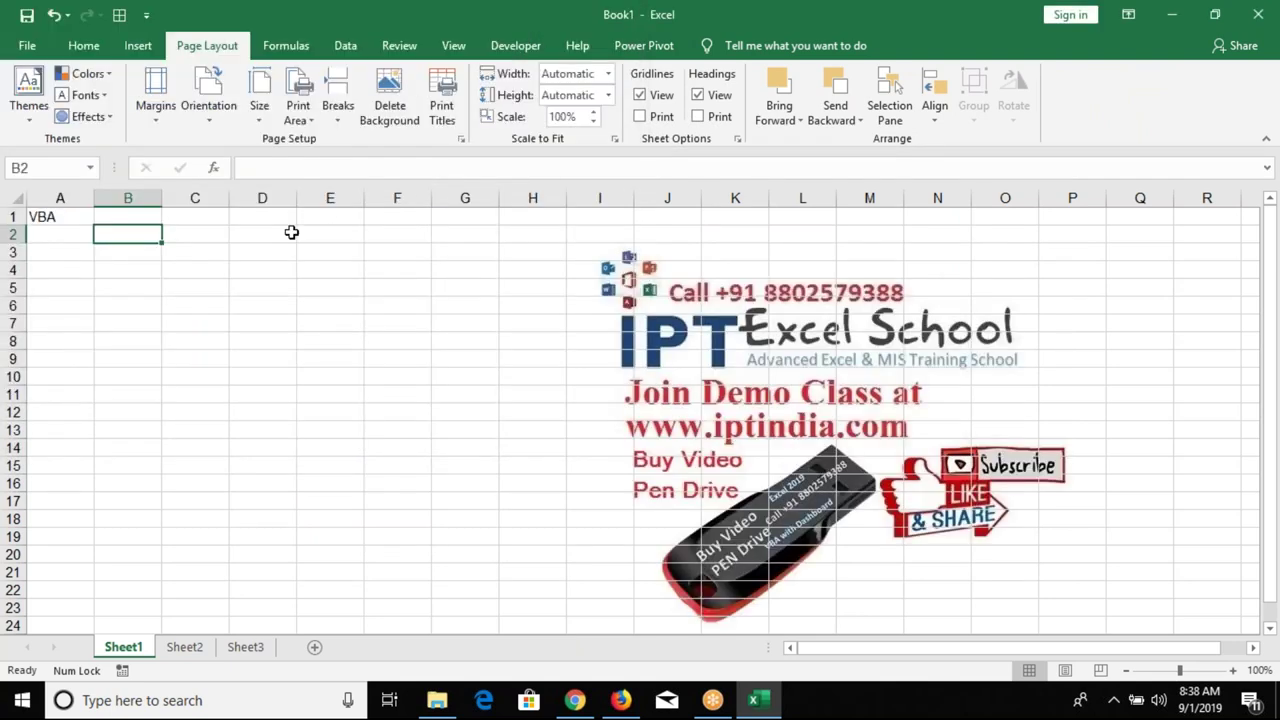
pyautogui.click(284, 234)
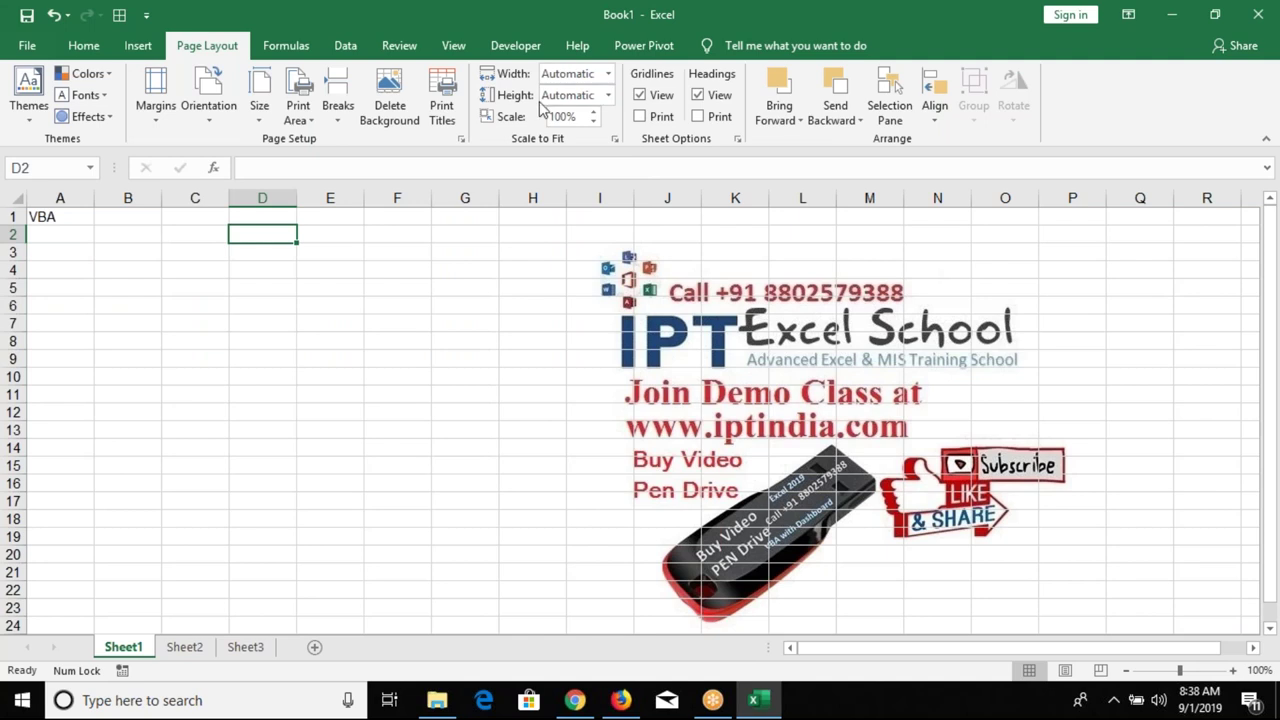
# - Hide the sheet gridlines and enter 'Macros' in cell B3
pyautogui.click(640, 95)
pyautogui.click(105, 250)
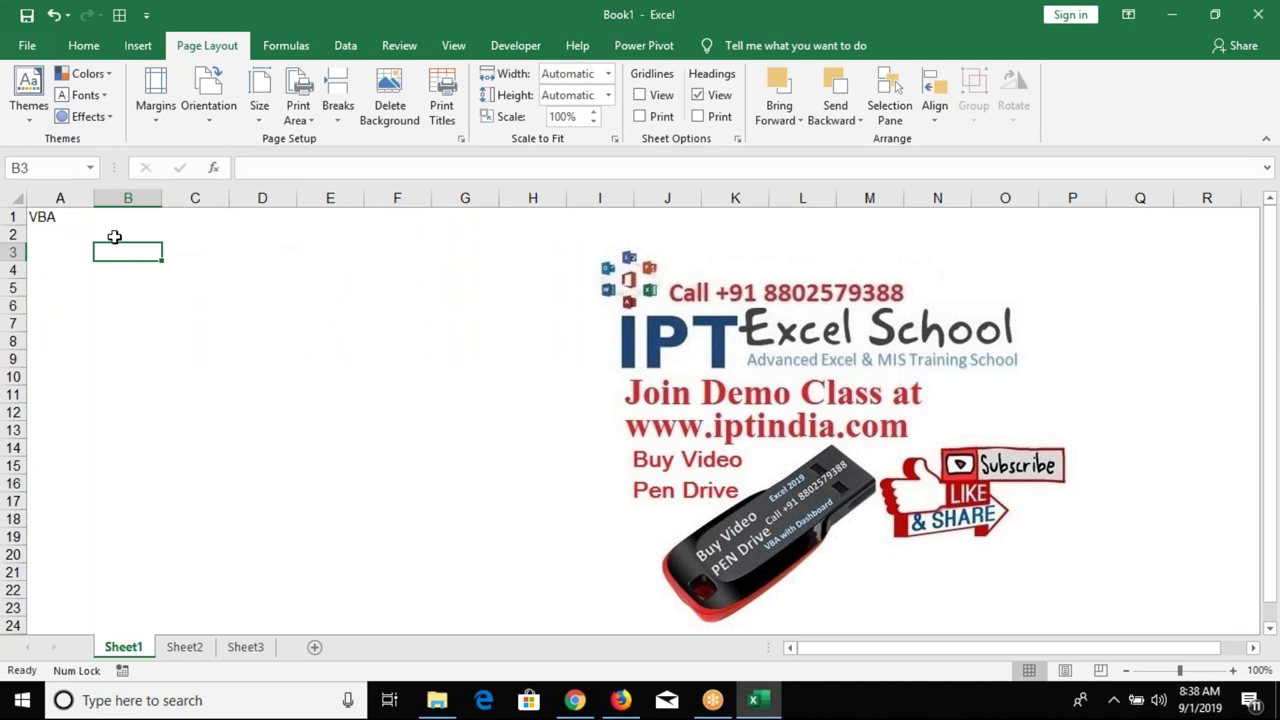
pyautogui.write('M')
pyautogui.write('acros')
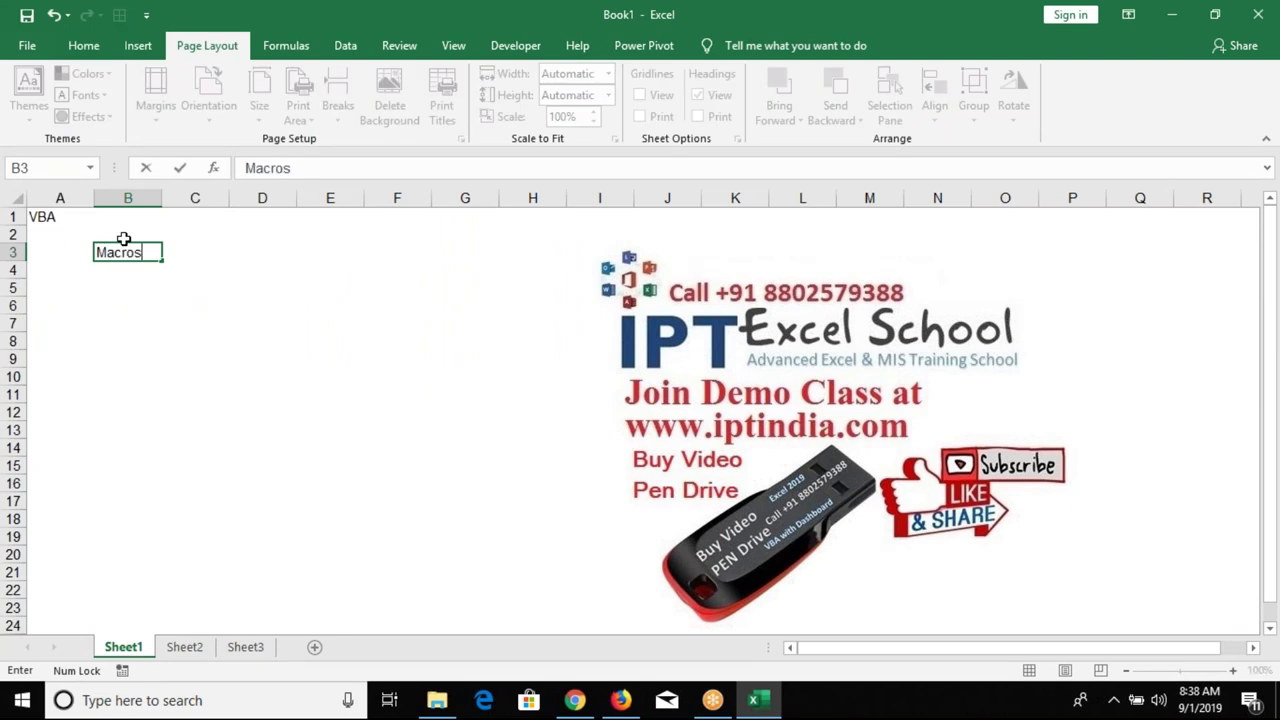
pyautogui.press('Return')
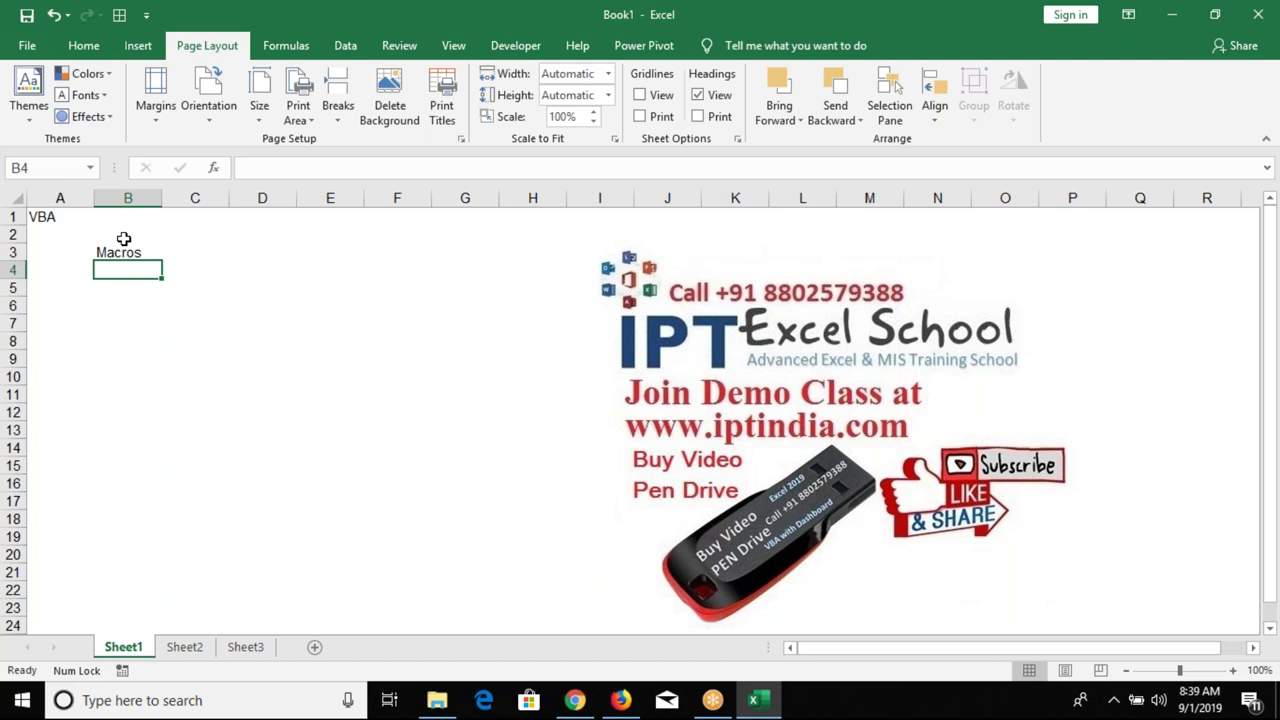
# - Discard the unfinished 'gv' entry in B4 and minimise Excel to the desktop
pyautogui.write('g')
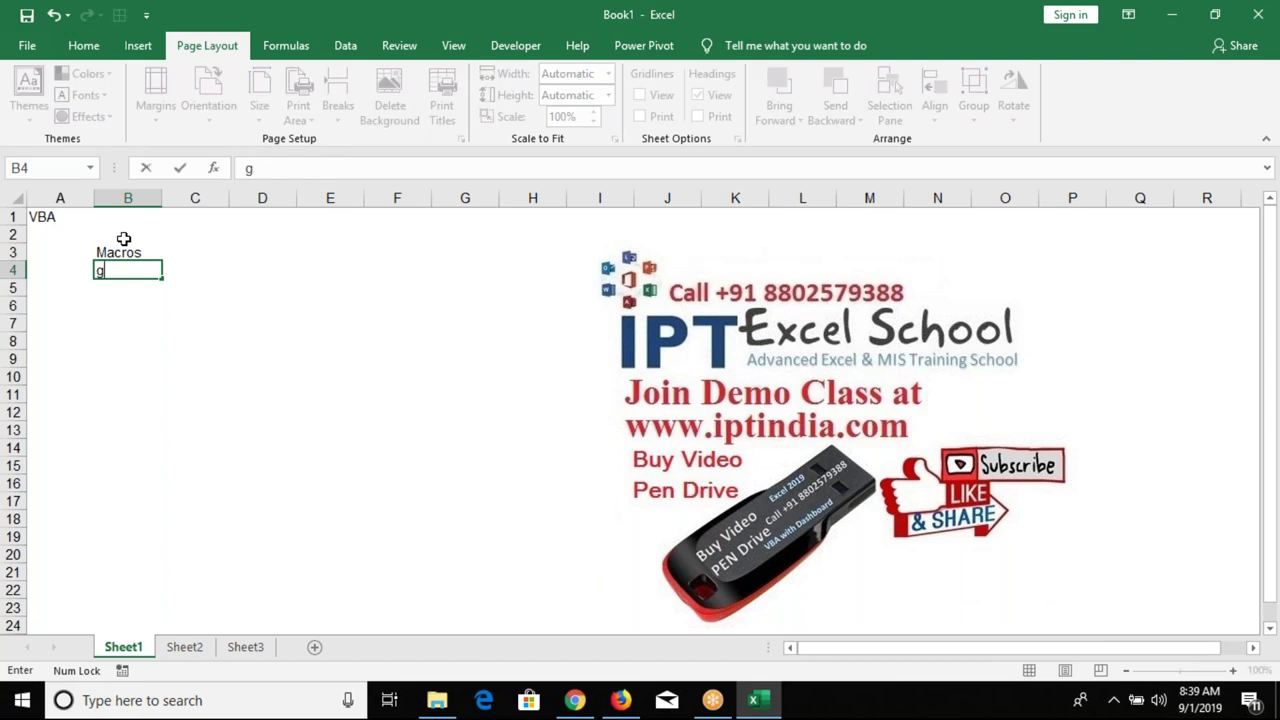
pyautogui.write('v')
pyautogui.press('Escape')
pyautogui.click(263, 316)
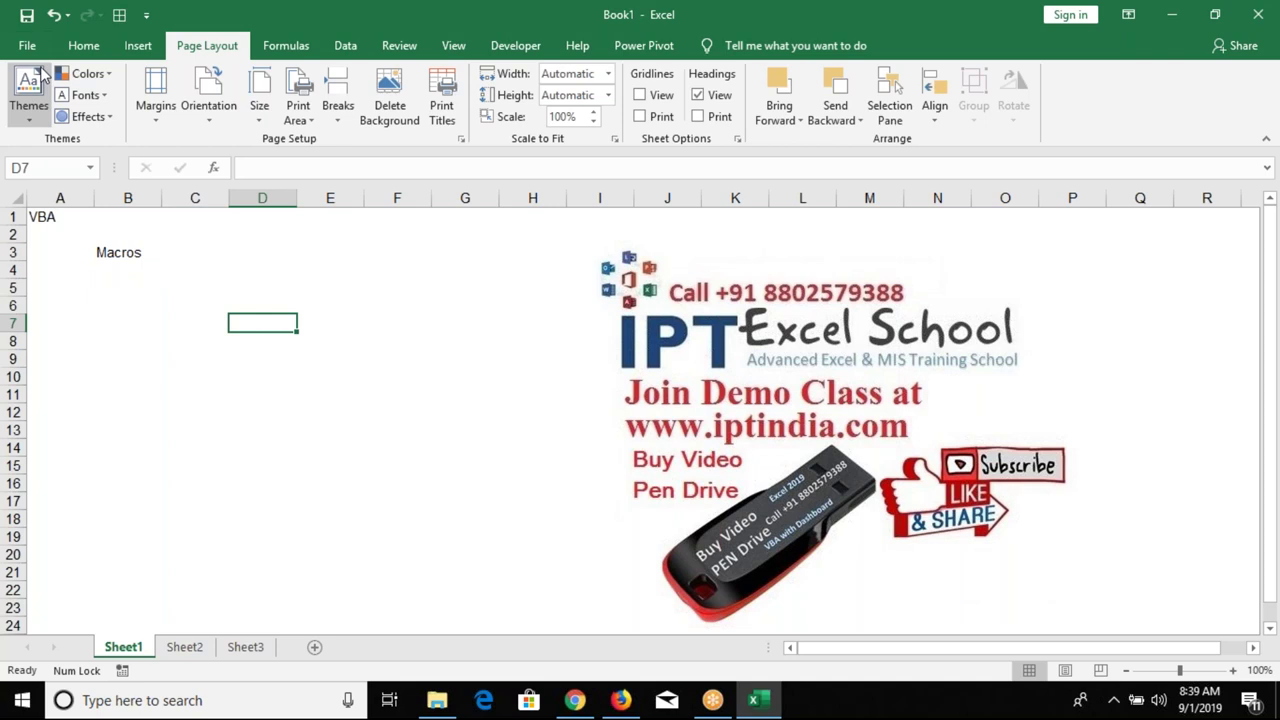
pyautogui.press('super+d')
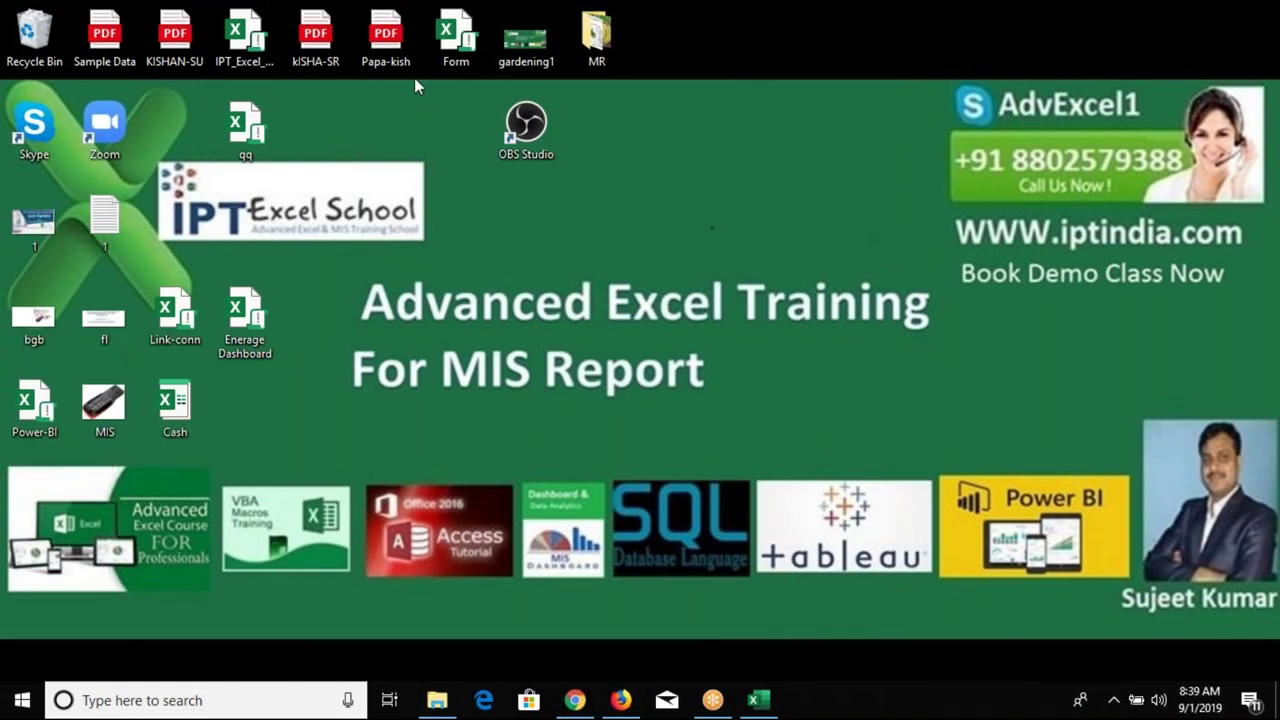
# - Open the IPT_Excel_School workbook from the desktop on its Mail sheet
pyautogui.click(243, 62)
pyautogui.doubleClick(245, 63)
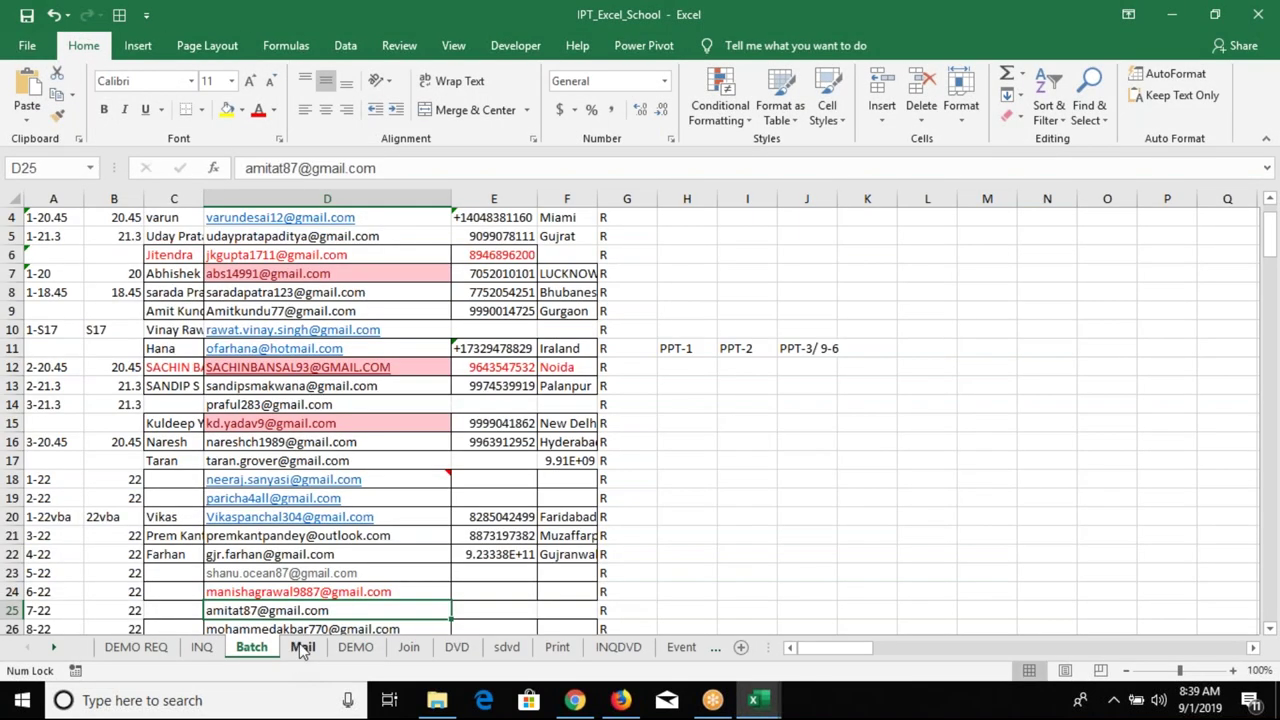
pyautogui.click(303, 647)
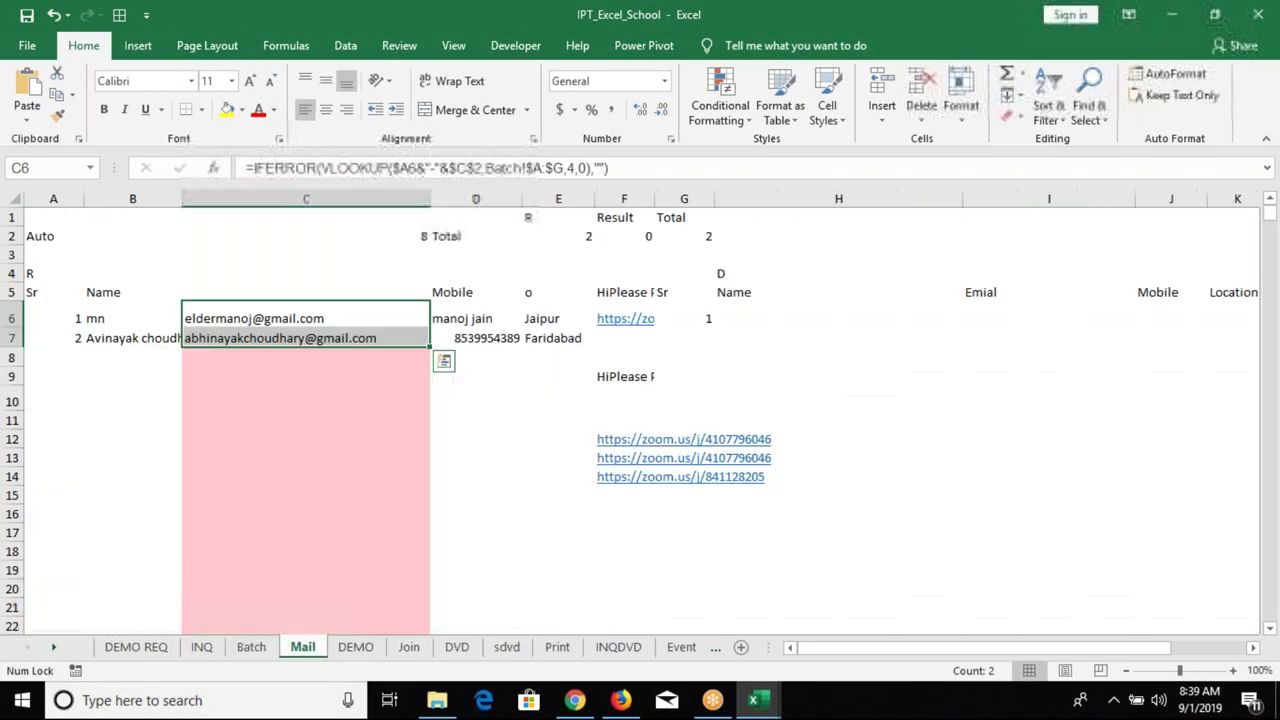
# - Inspect the IFERROR-VLOOKUP e-mail formulas in column C, then bring up the Developer commands
pyautogui.click(396, 497)
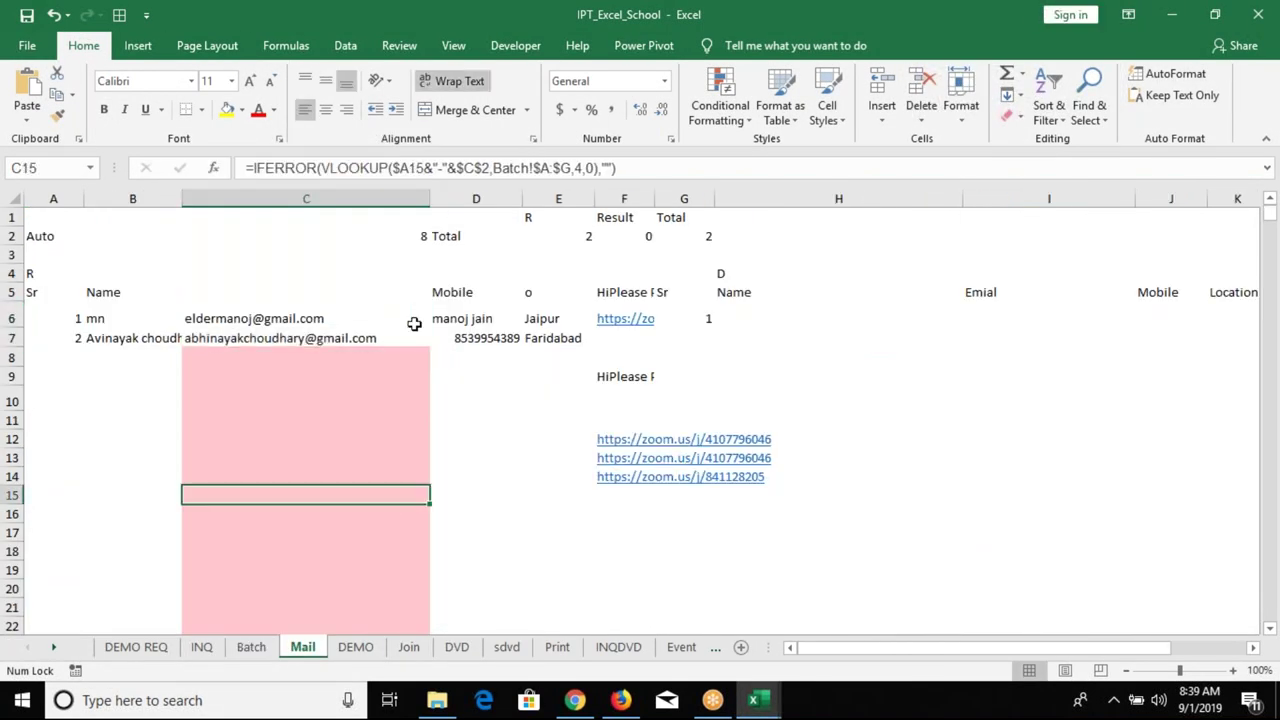
pyautogui.click(410, 238)
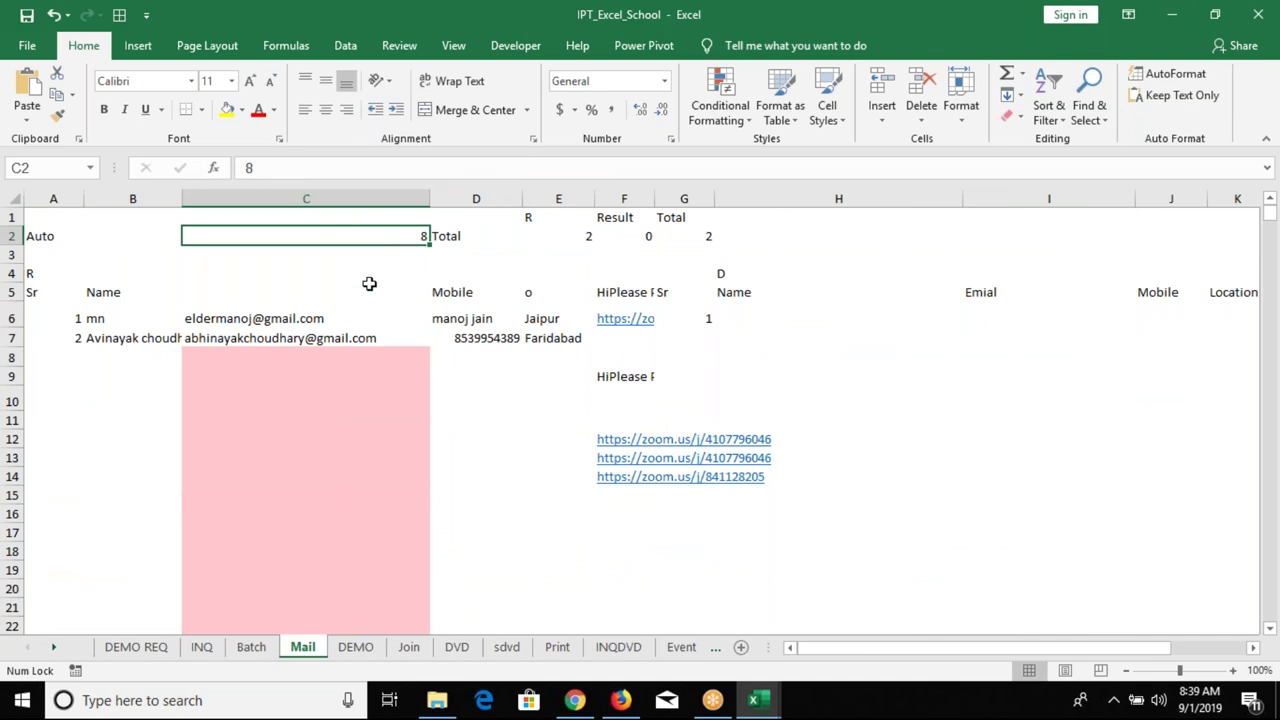
pyautogui.click(190, 320)
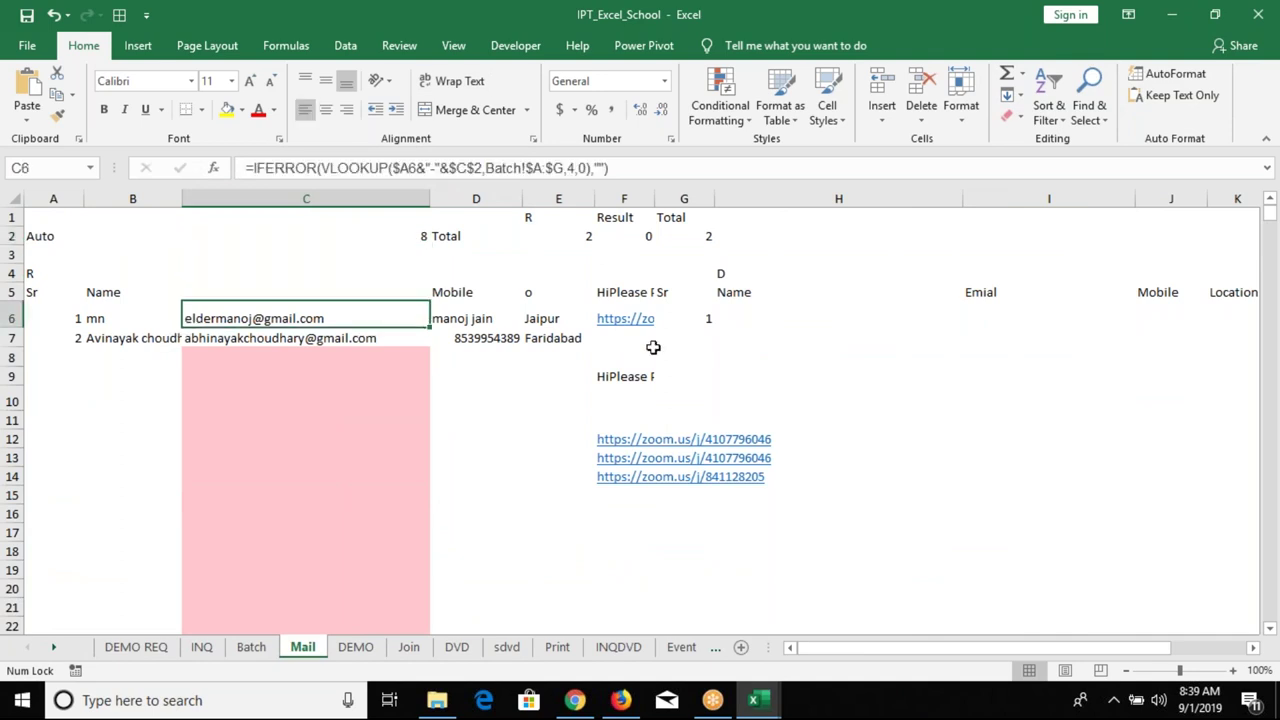
pyautogui.click(100, 314)
pyautogui.click(320, 380)
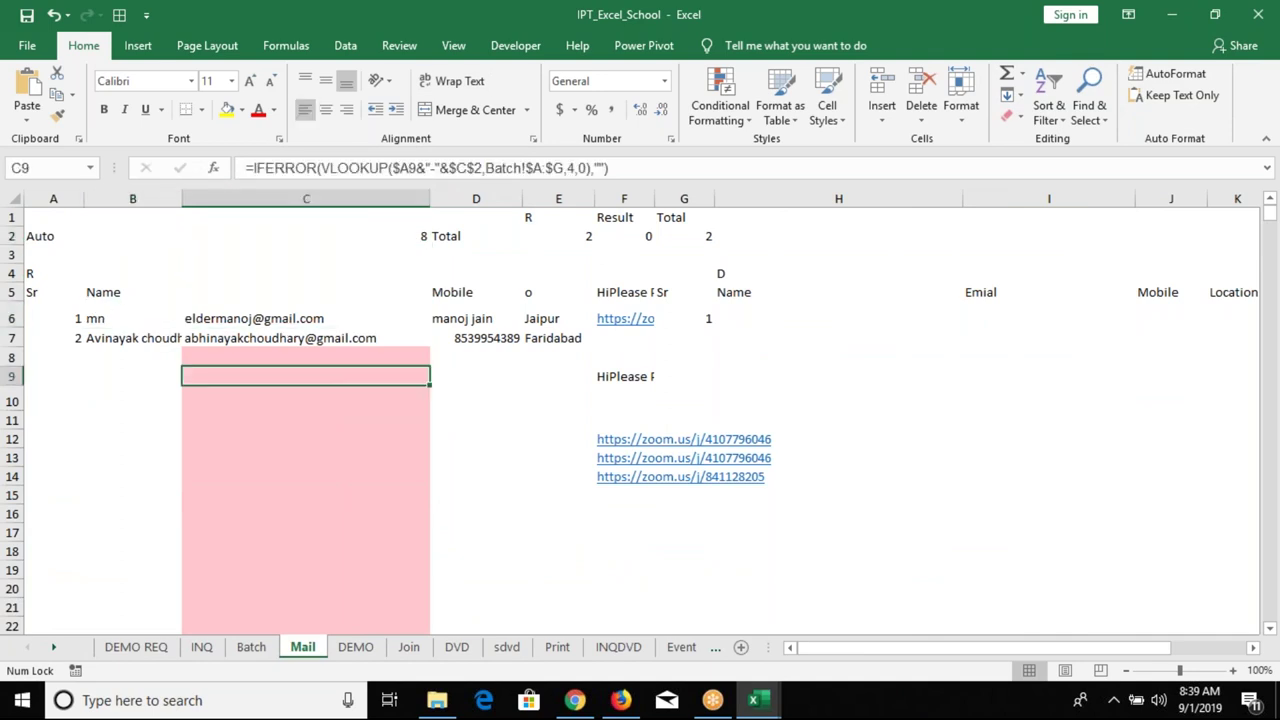
pyautogui.click(622, 376)
pyautogui.press('Up')
pyautogui.press('Up')
pyautogui.press('Up')
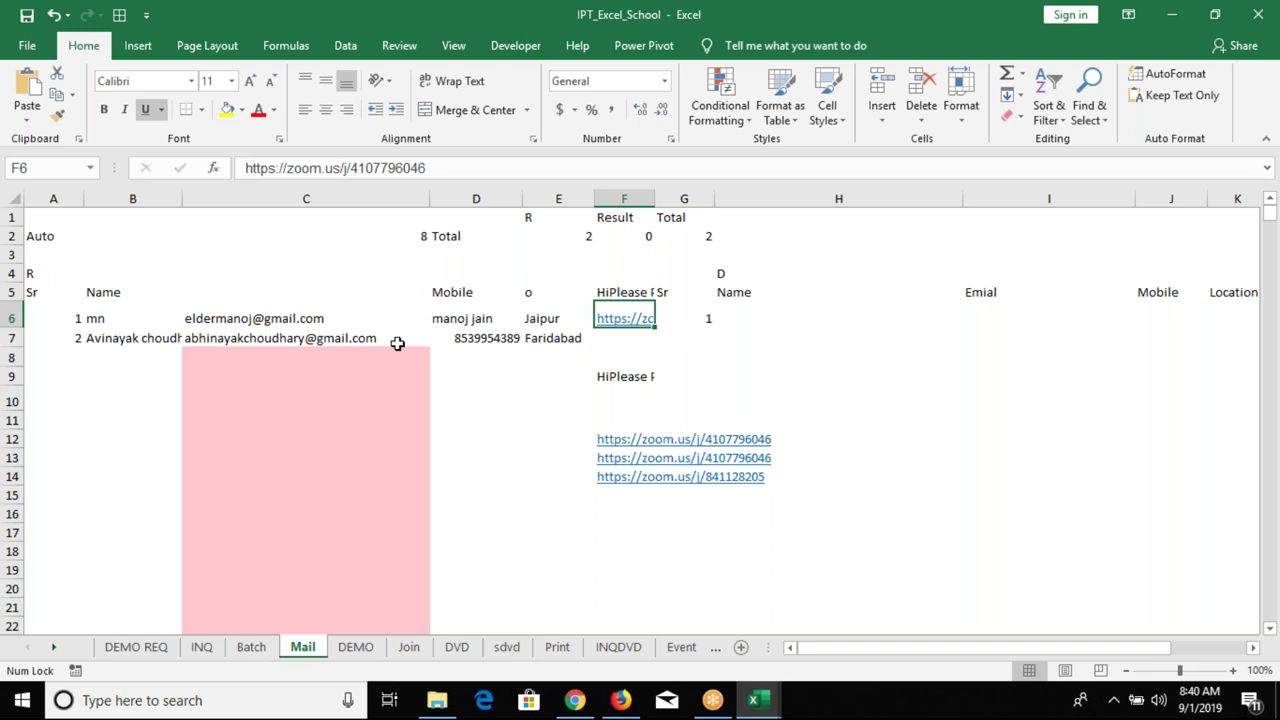
pyautogui.moveTo(349, 326); pyautogui.dragTo(357, 338)
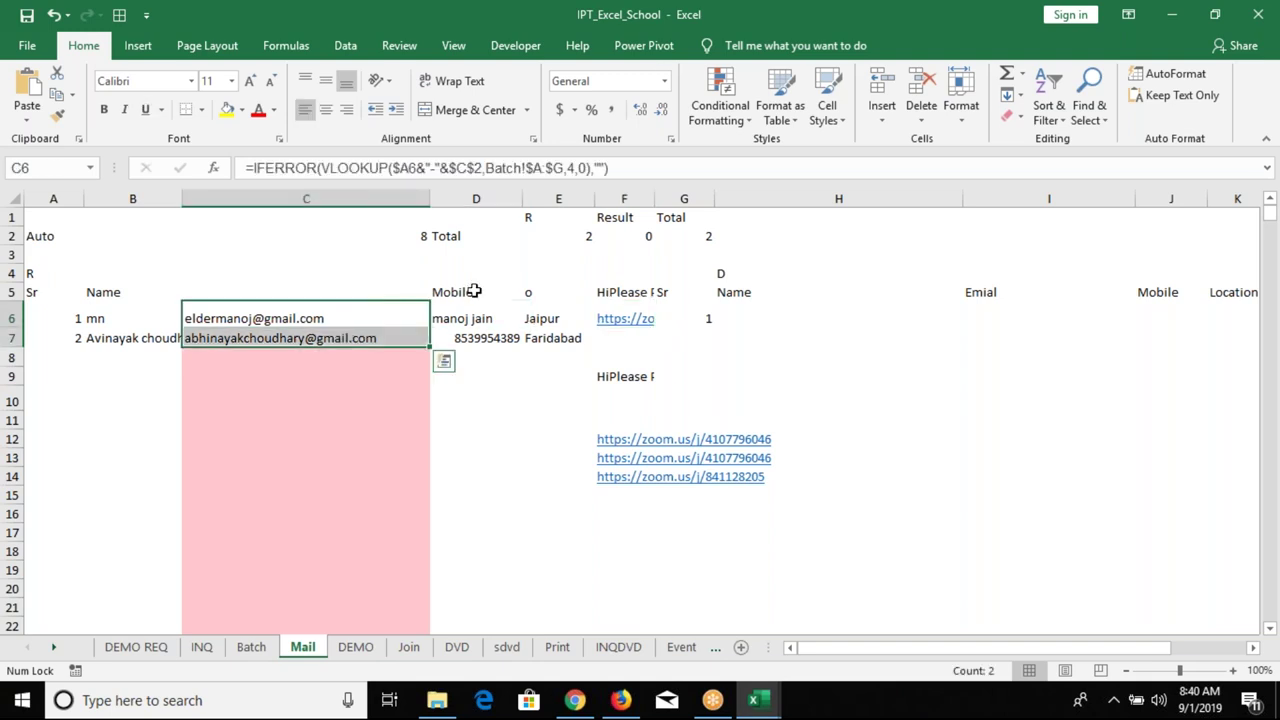
pyautogui.click(515, 45)
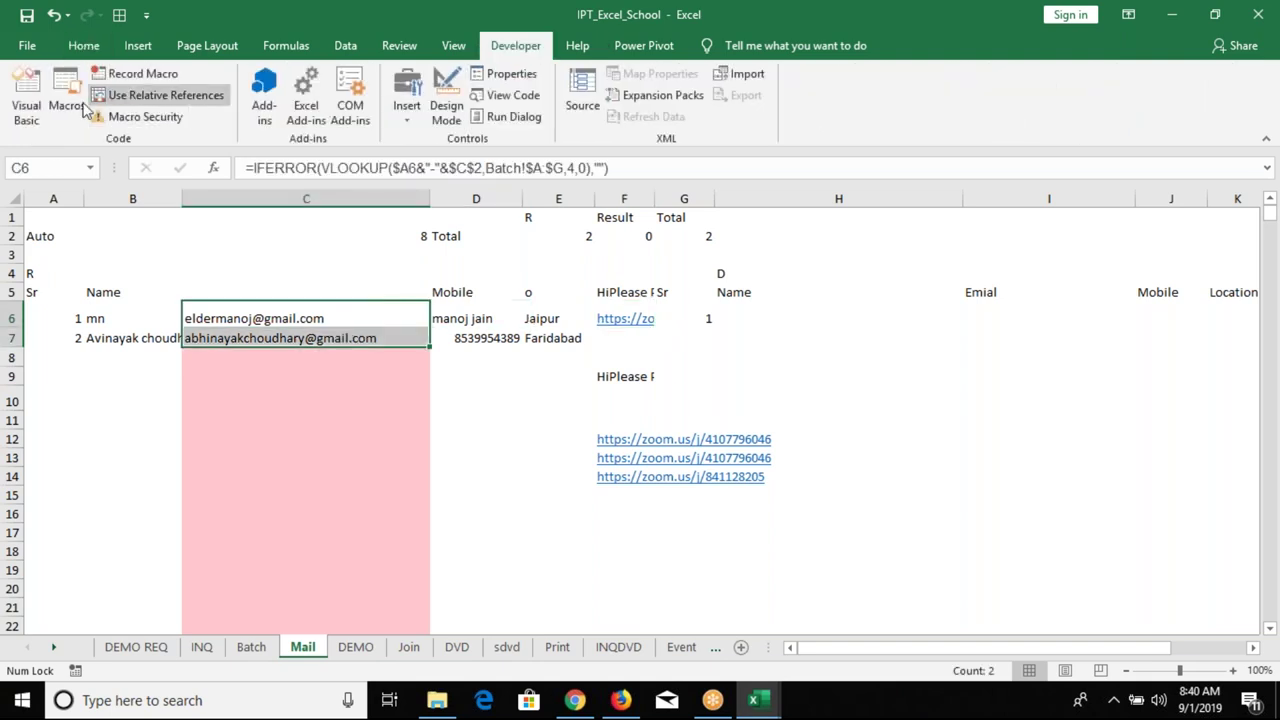
# - Show the Macro dialog listing mail and mail_1, moved to the left
pyautogui.click(70, 100)
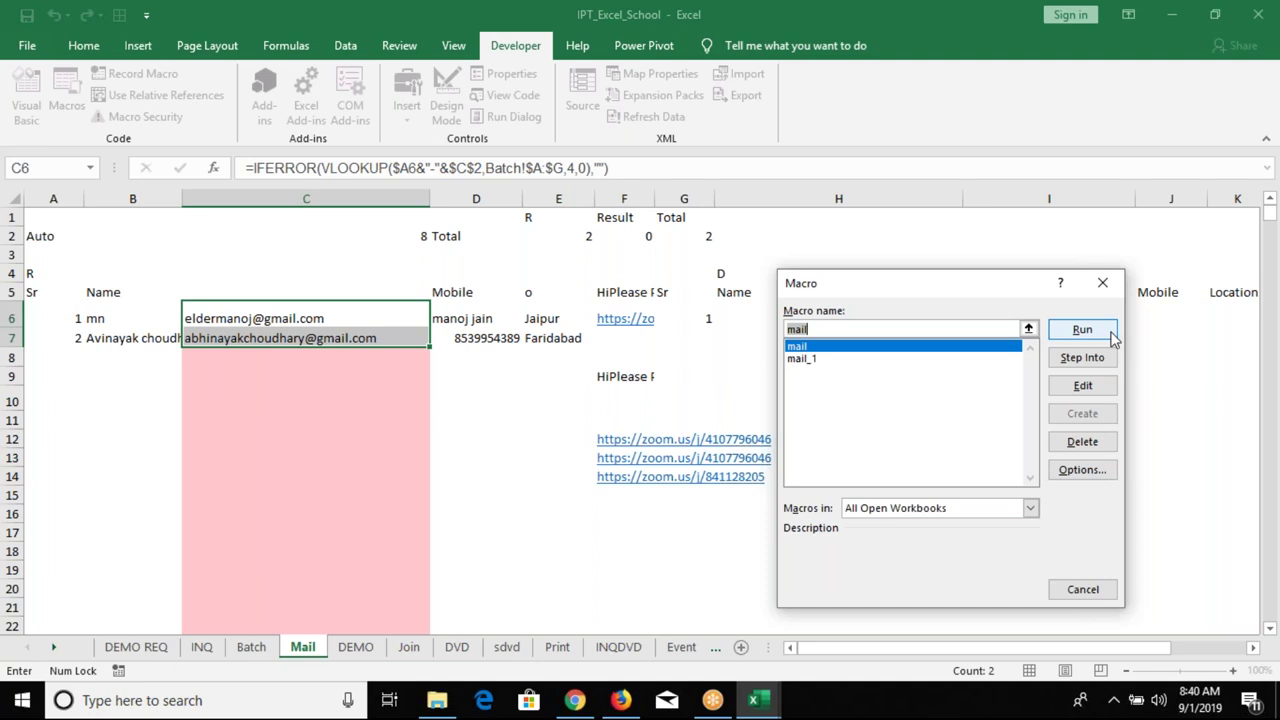
pyautogui.moveTo(943, 289)
pyautogui.mouseDown()
pyautogui.moveTo(815, 248)
pyautogui.moveTo(766, 212)
pyautogui.mouseUp()
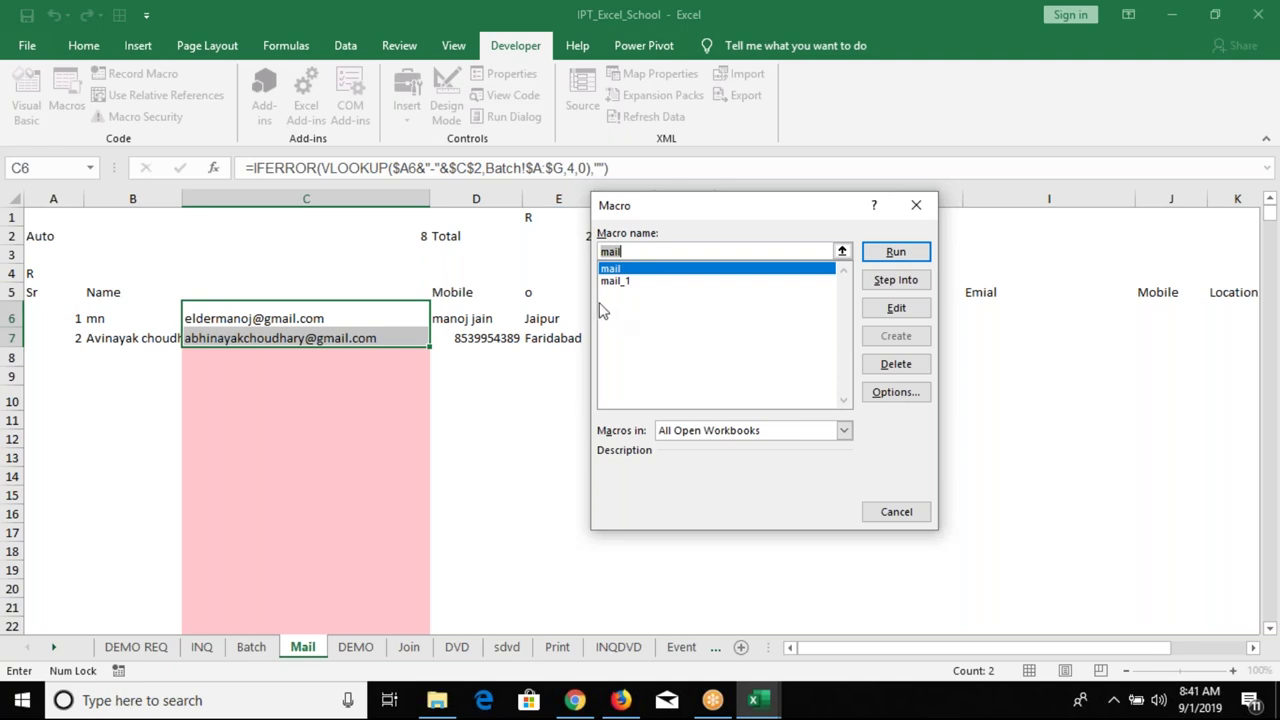
# - Close the macro list and the IPT_Excel_School workbook to return to Book1's Sheet1
pyautogui.click(916, 205)
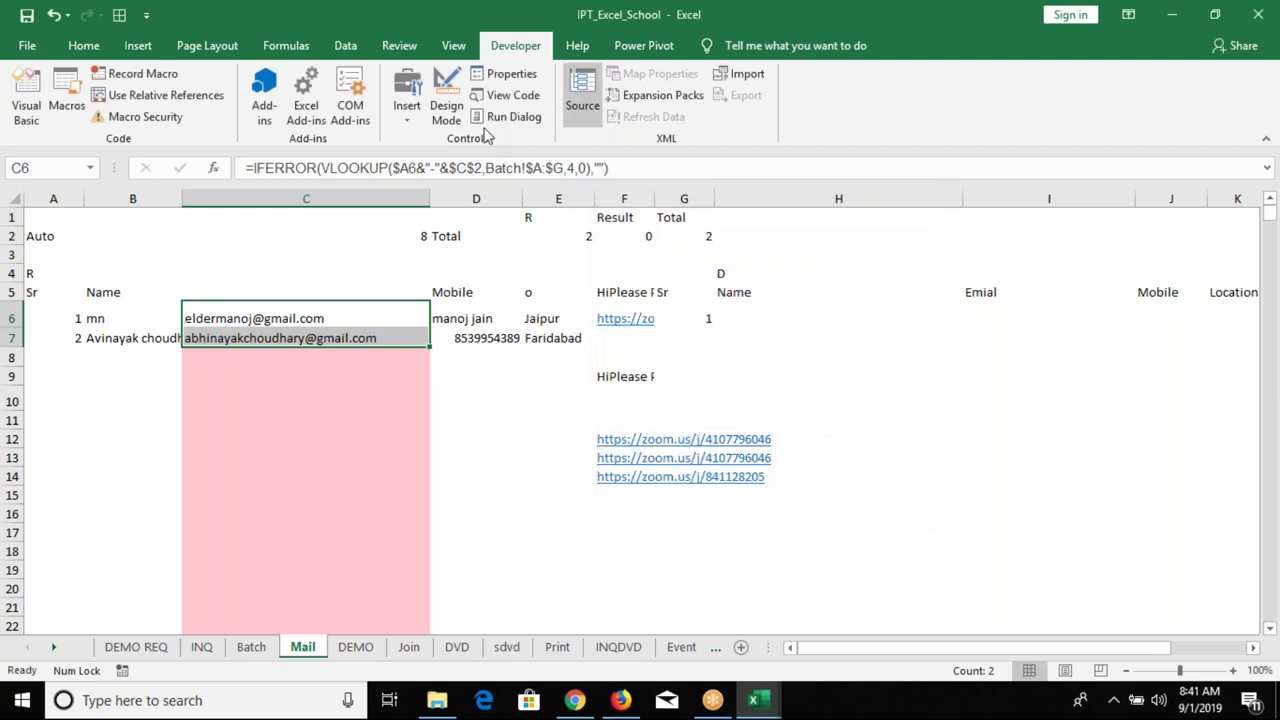
pyautogui.click(1275, 18)
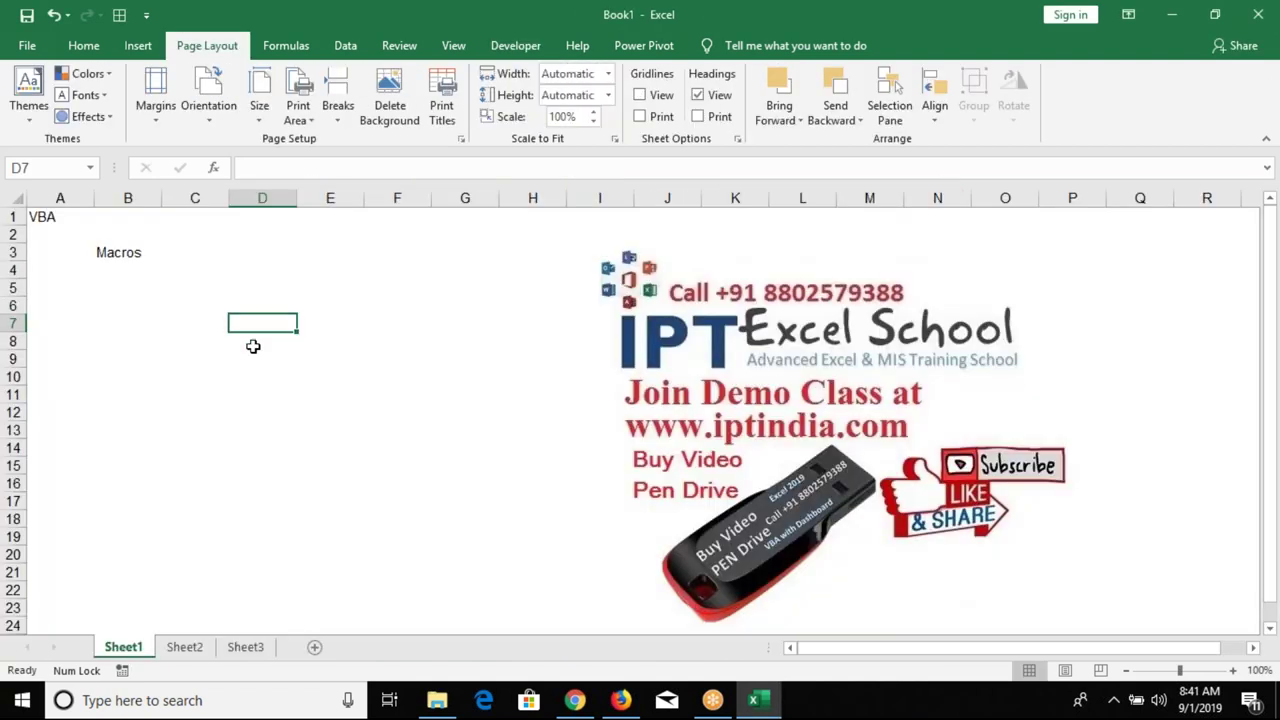
pyautogui.click(116, 252)
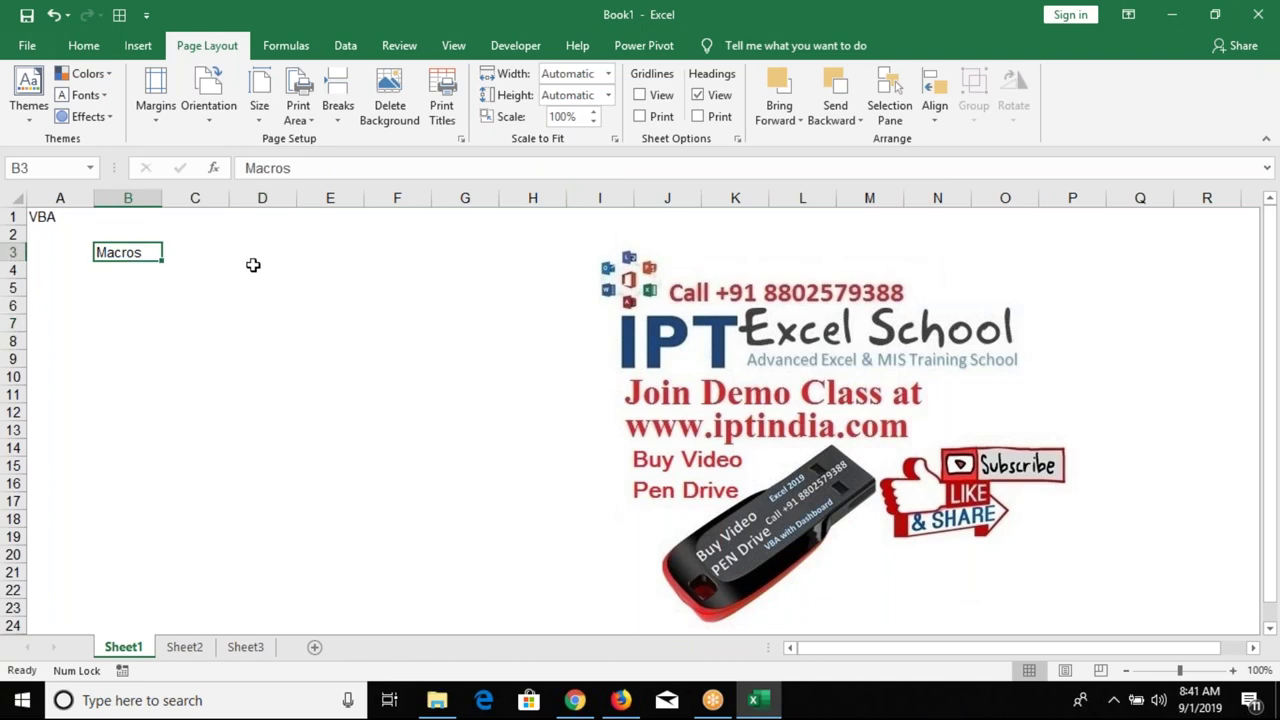
pyautogui.click(258, 270)
pyautogui.click(196, 257)
# - Enter the label Function in cell B6, below Macros
pyautogui.click(179, 274)
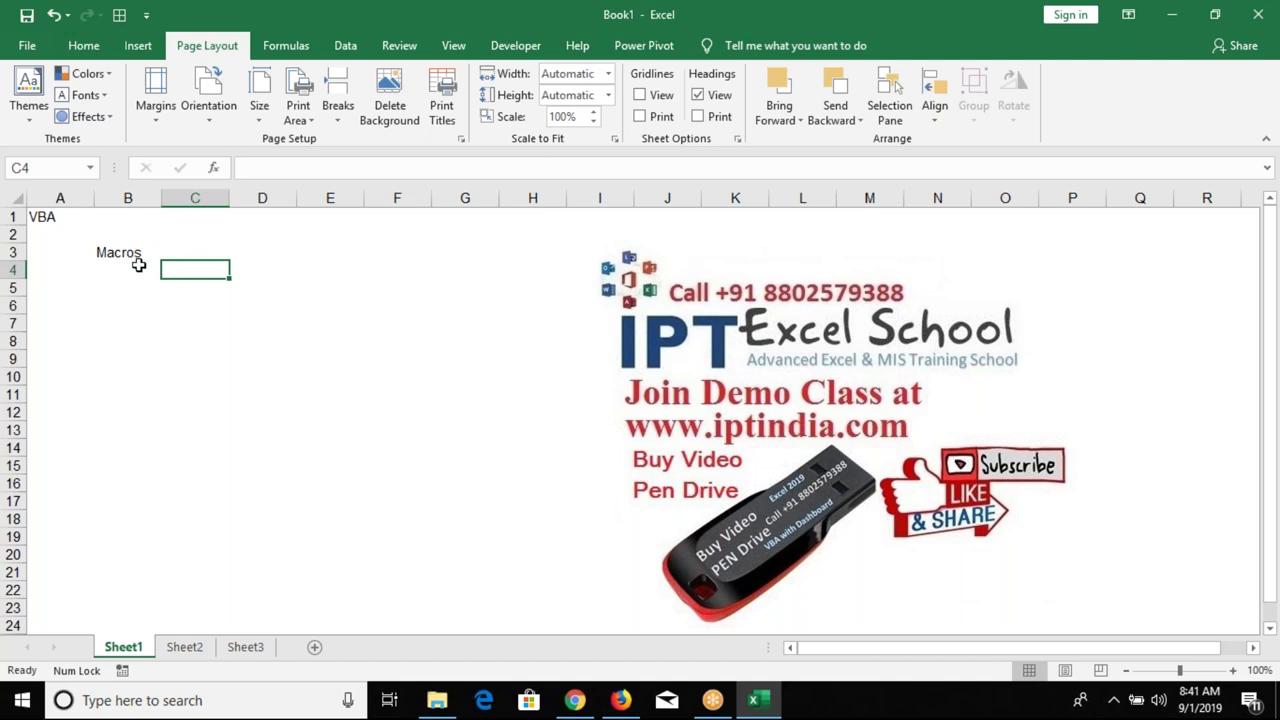
pyautogui.click(140, 267)
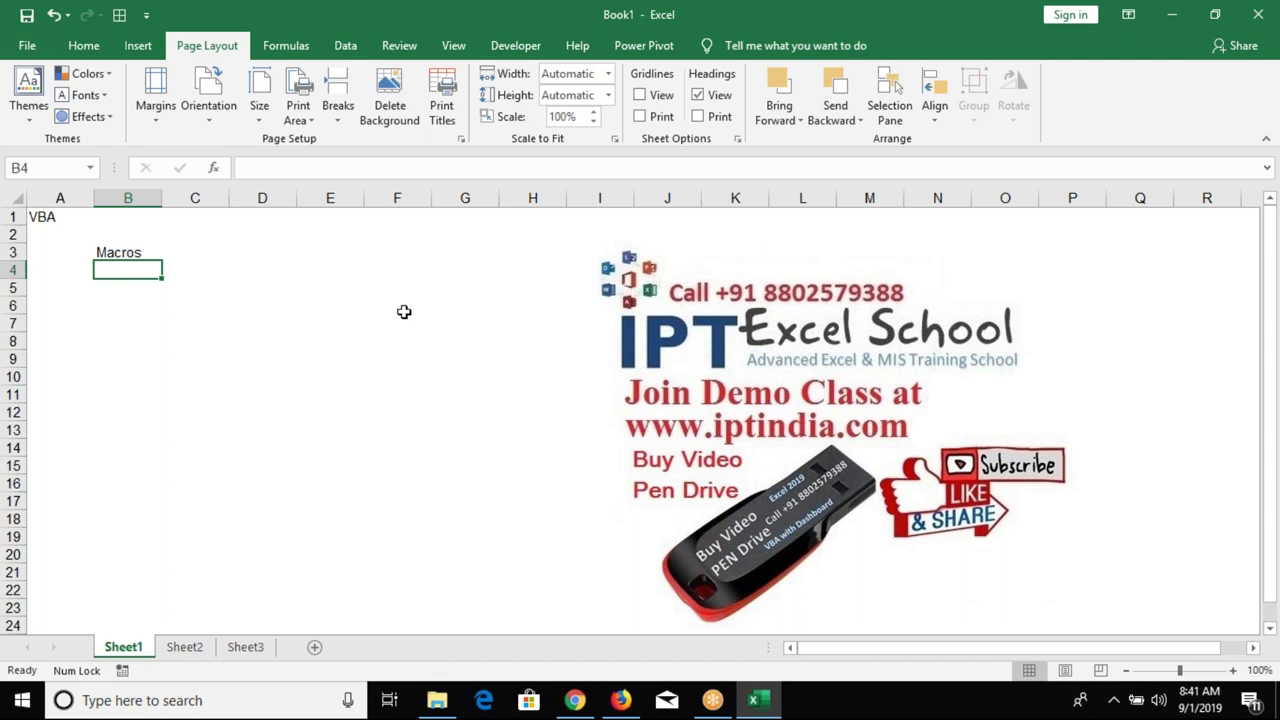
pyautogui.press('Down')
pyautogui.press('Down')
pyautogui.write('F')
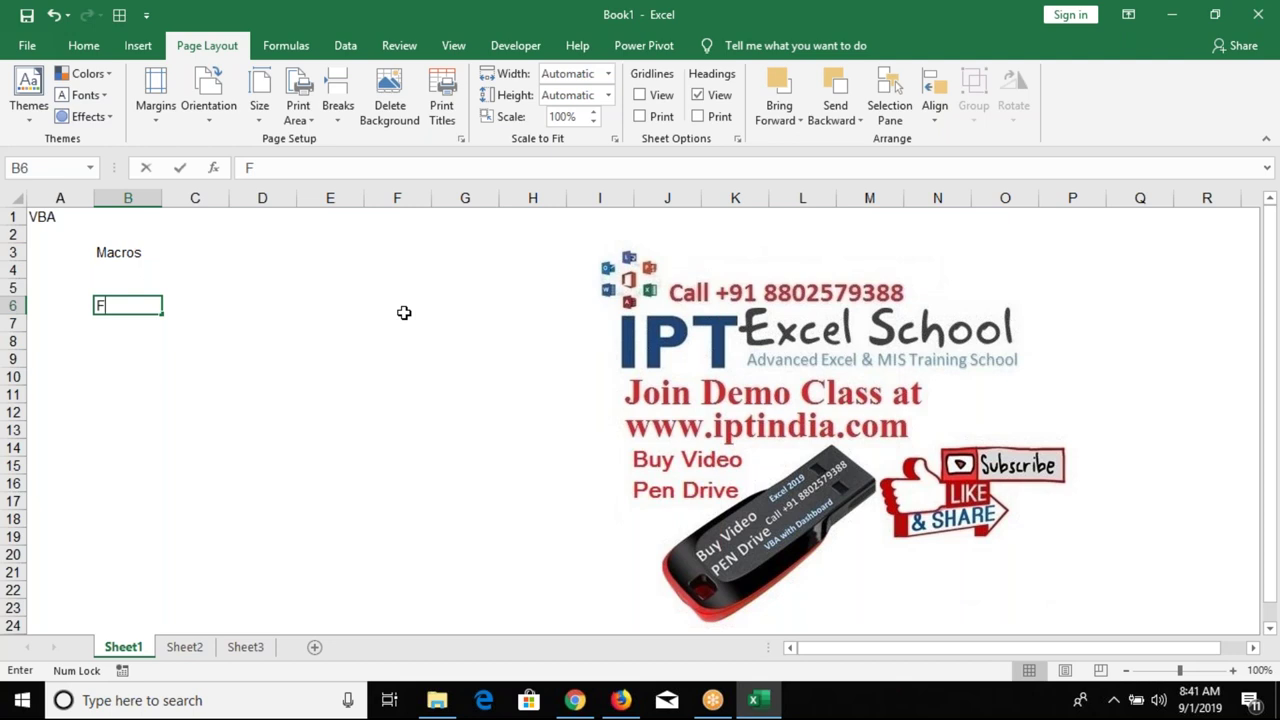
pyautogui.write('unctio')
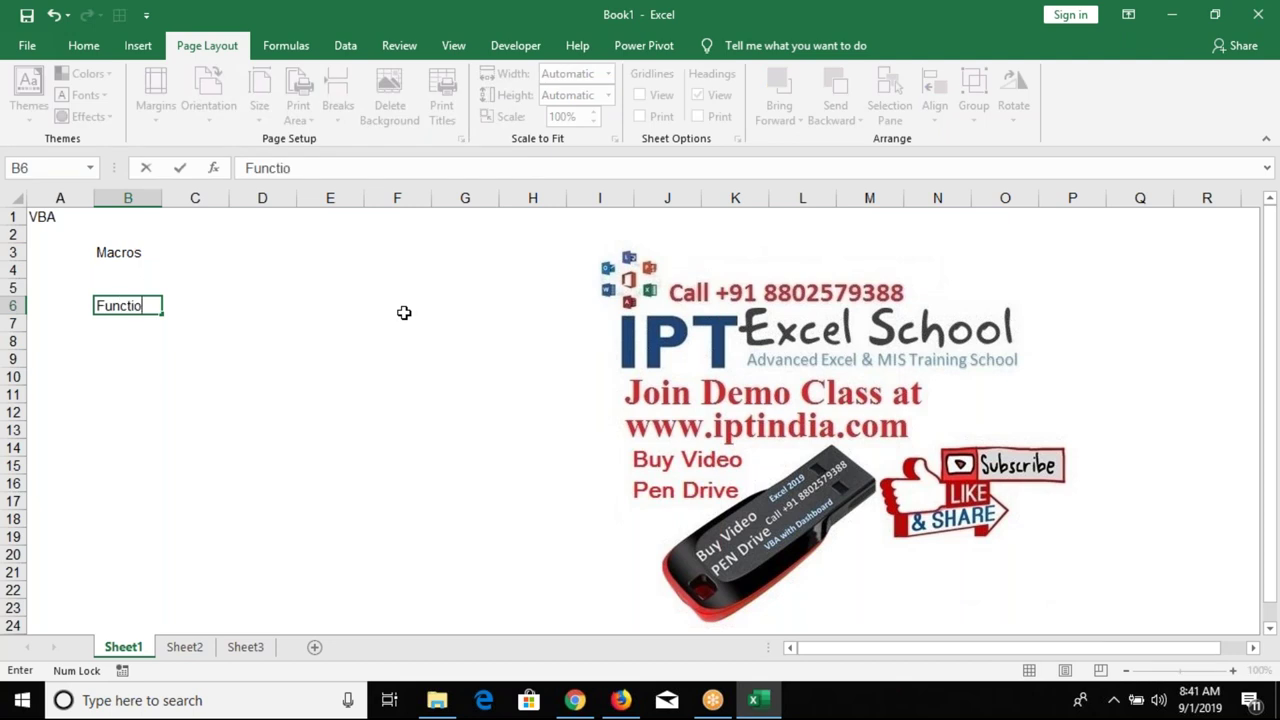
pyautogui.write('n')
pyautogui.press('Return')
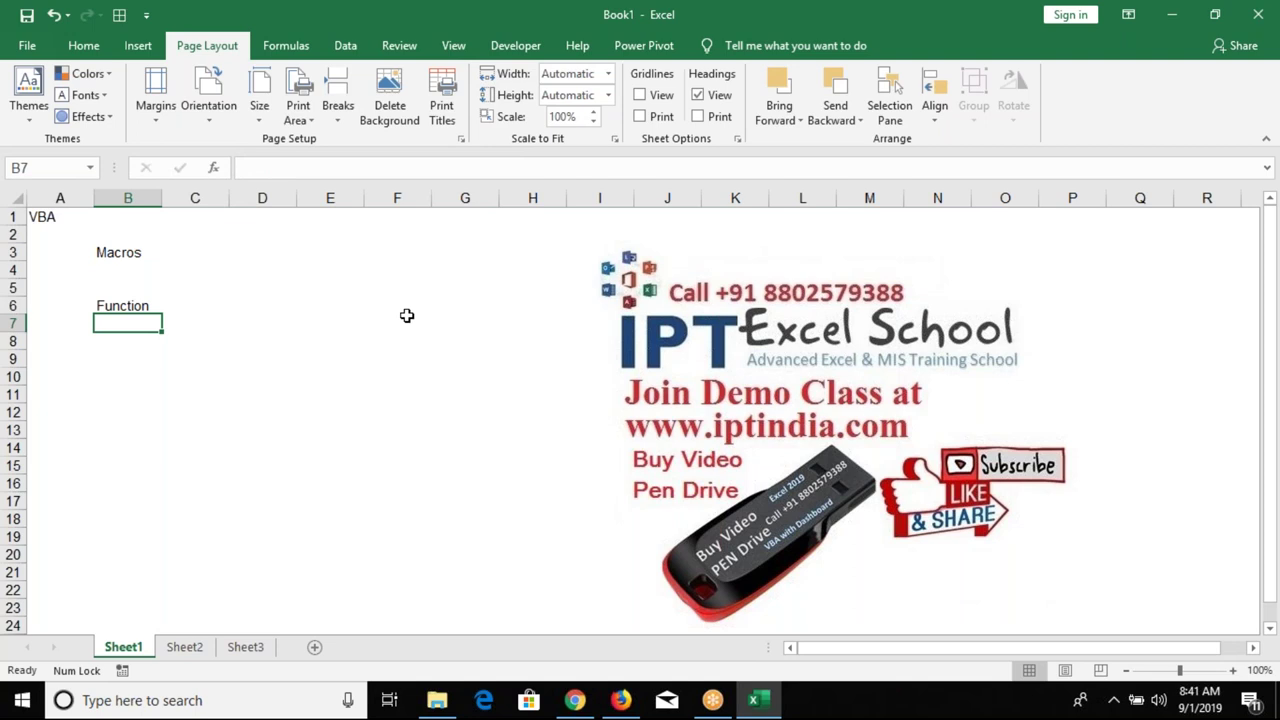
pyautogui.press('Up')
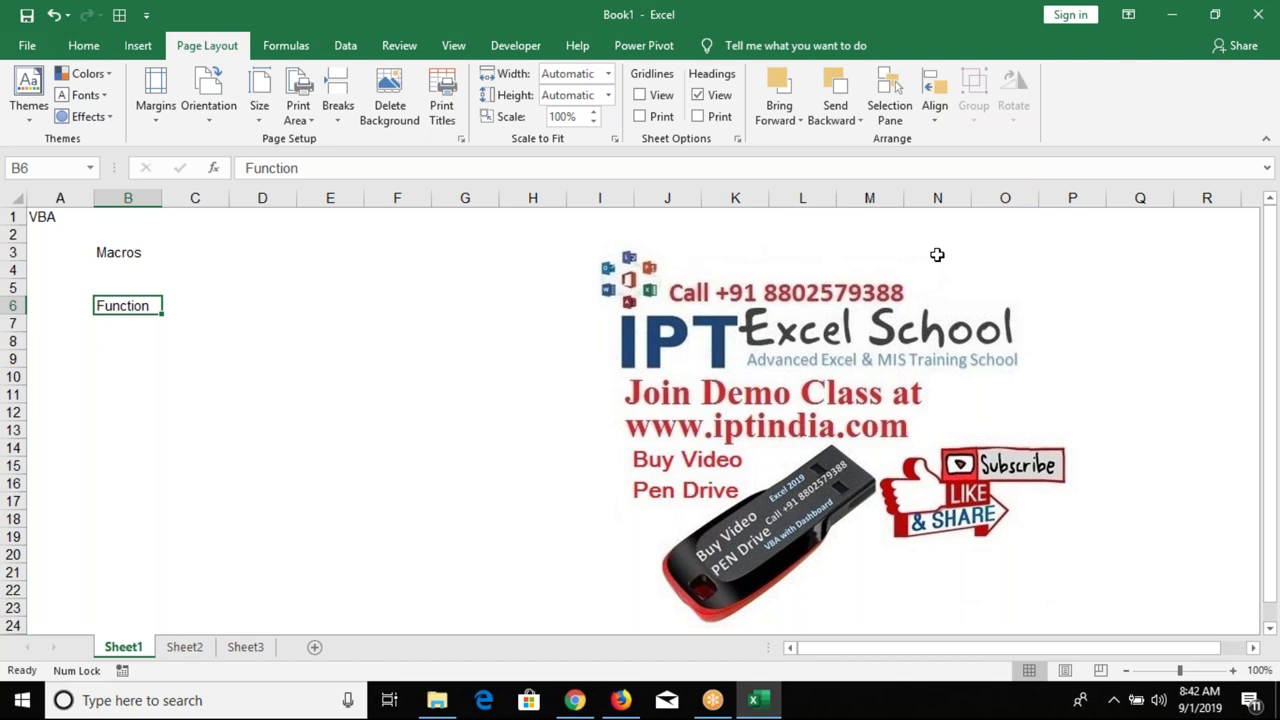
pyautogui.click(27, 47)
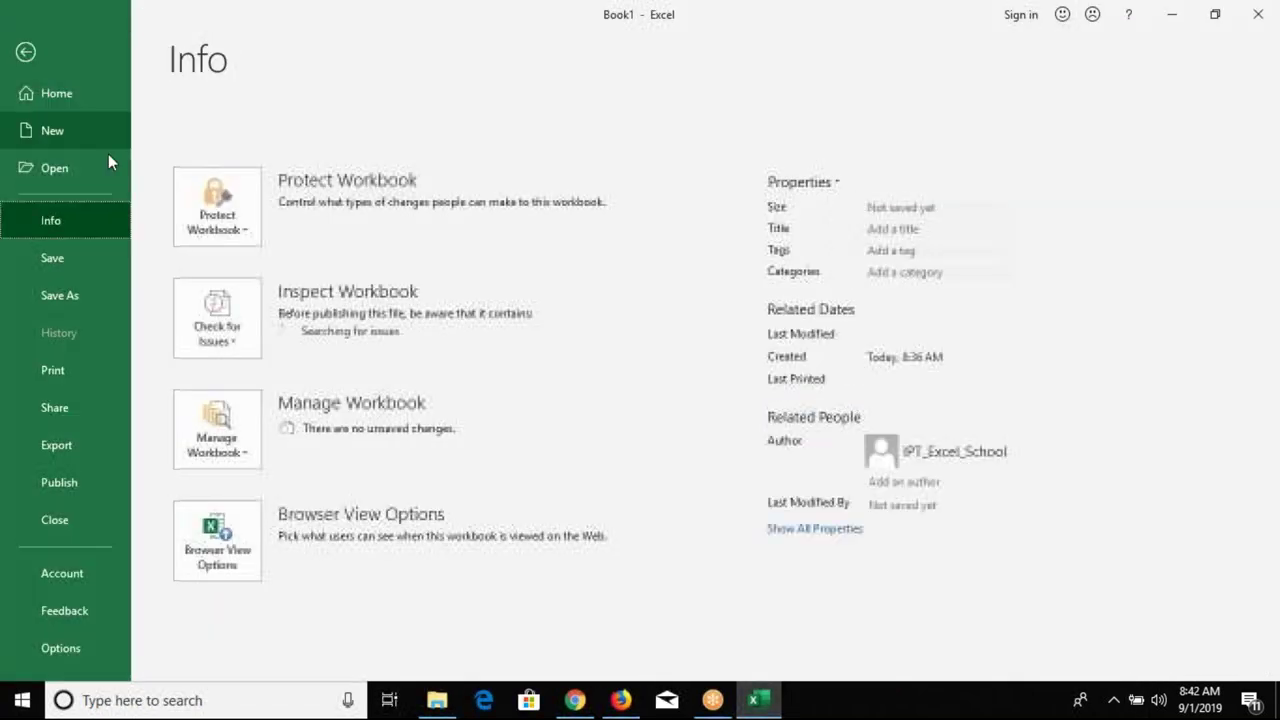
pyautogui.click(64, 184)
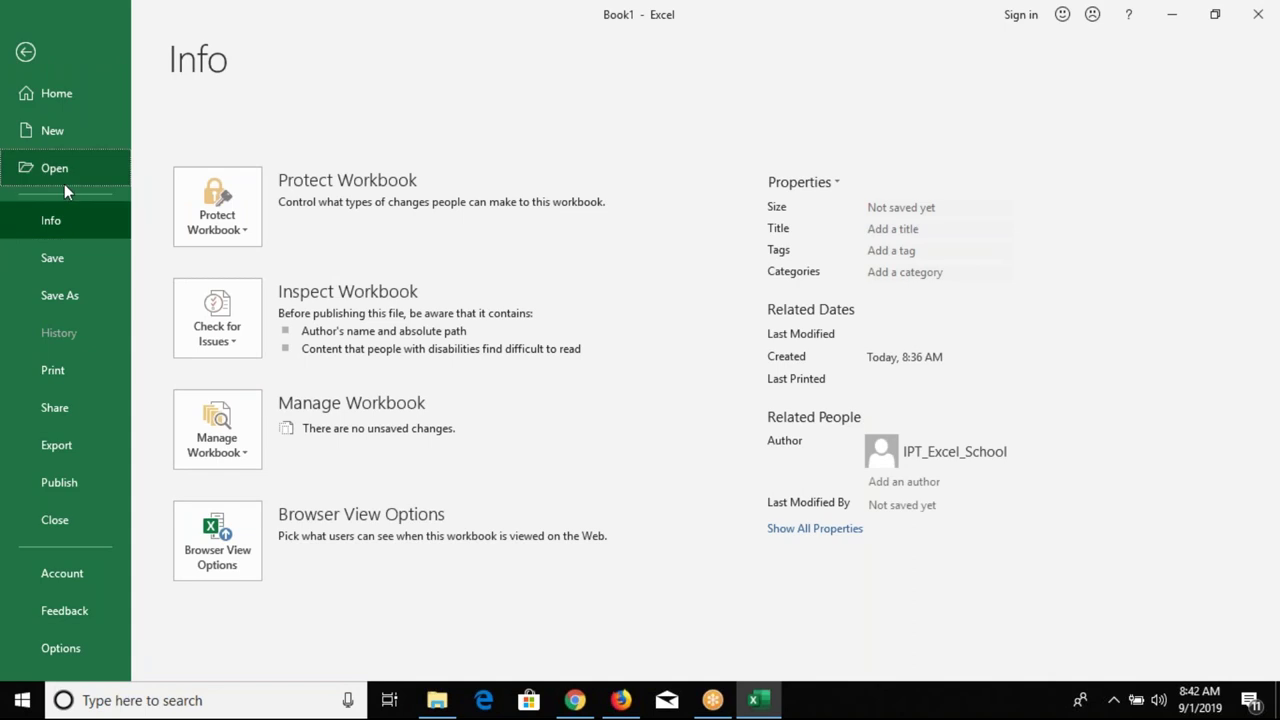
pyautogui.click(64, 184)
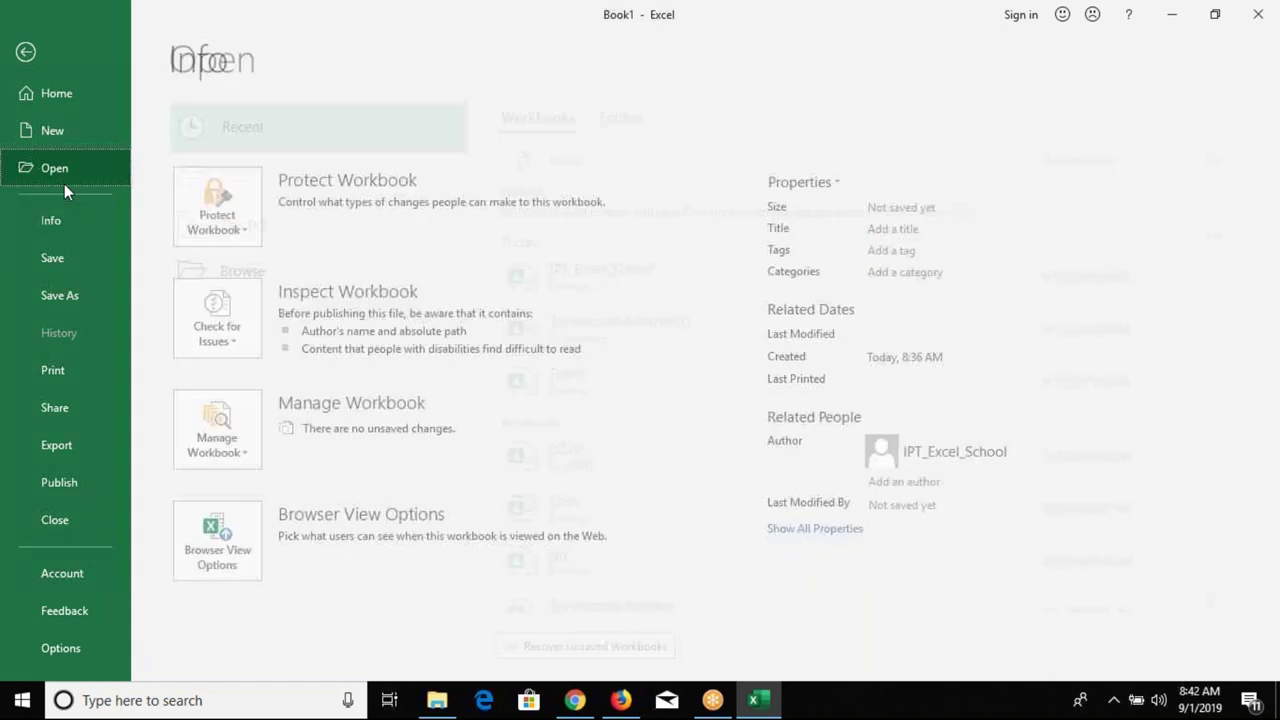
pyautogui.click(568, 336)
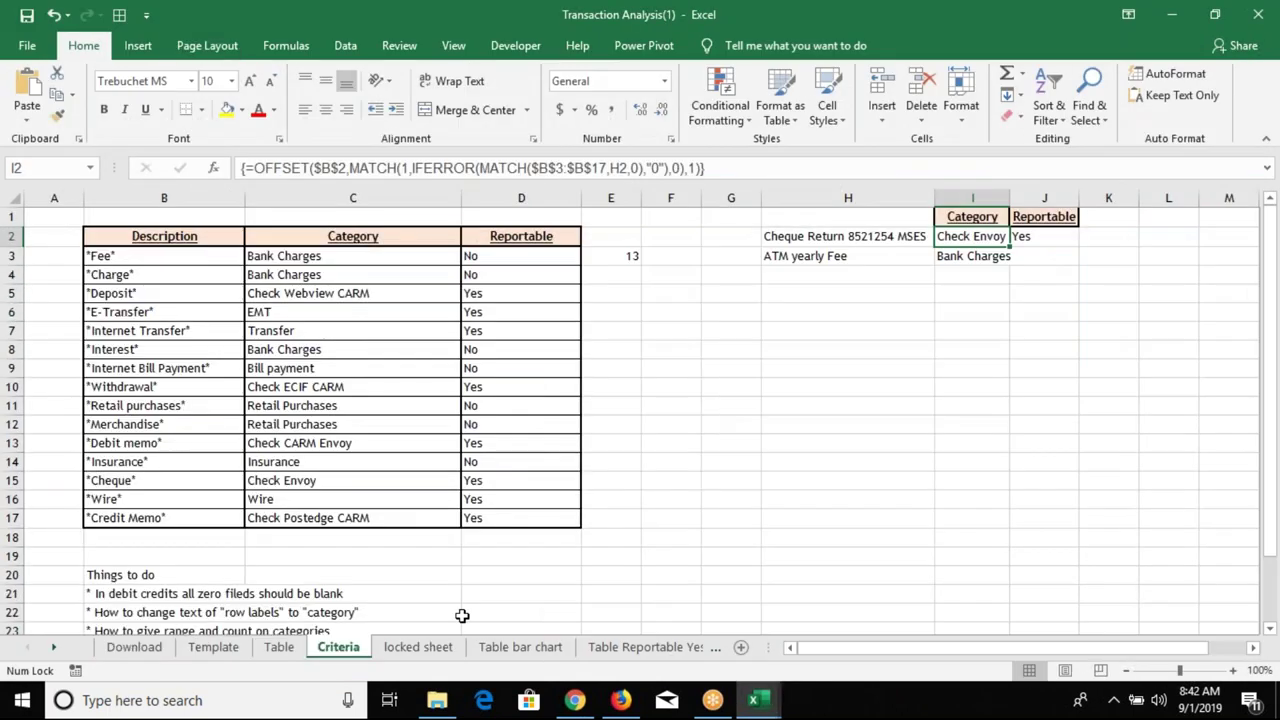
pyautogui.click(418, 647)
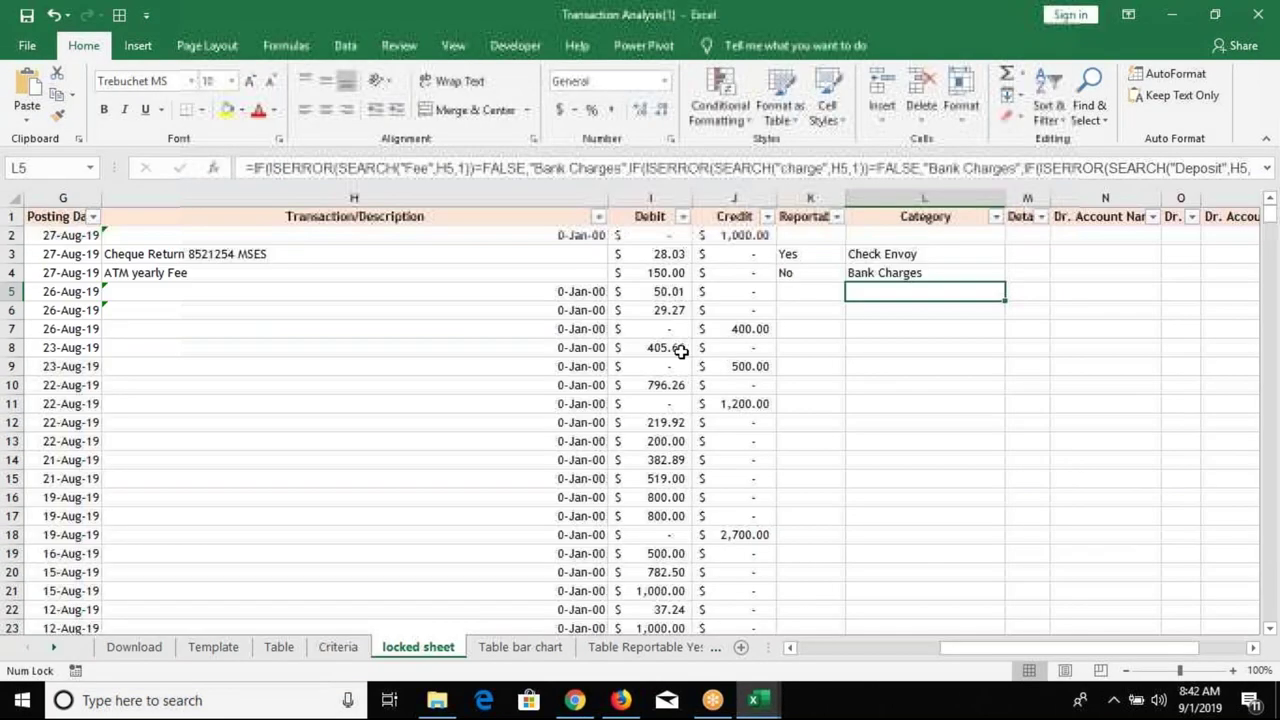
pyautogui.doubleClick(865, 292)
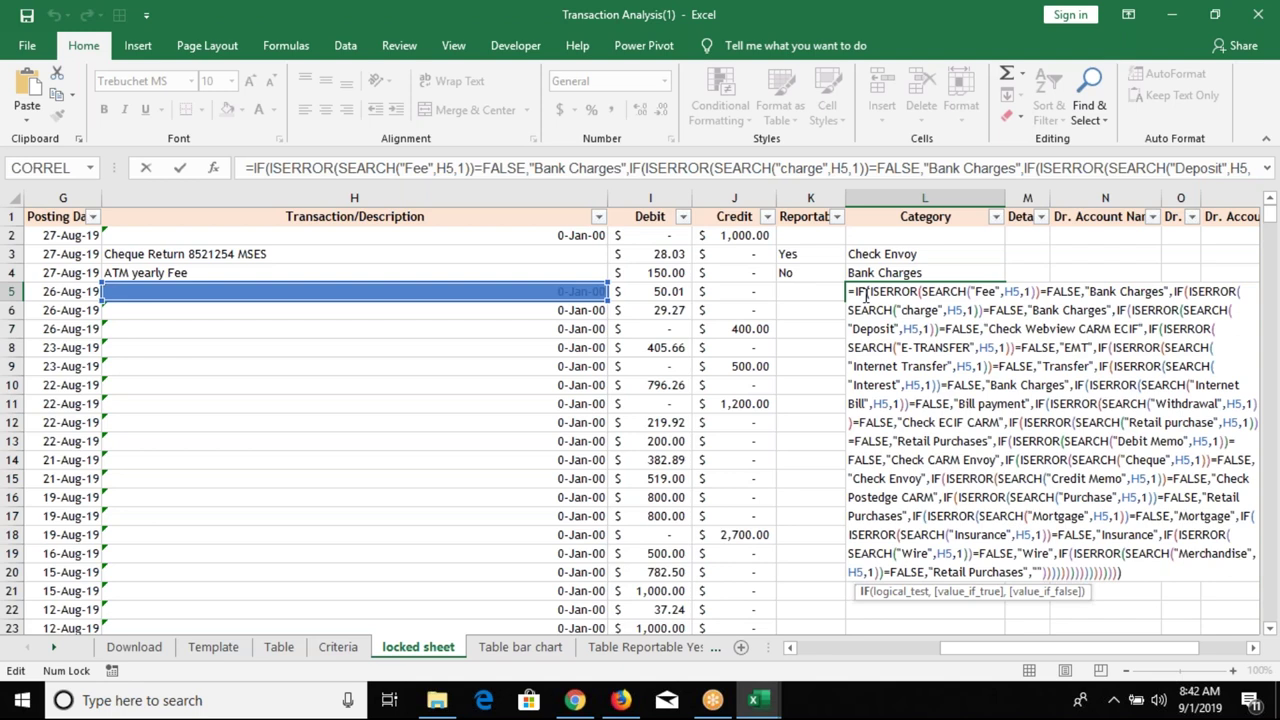
pyautogui.hotkey('ctrl', 'Return')
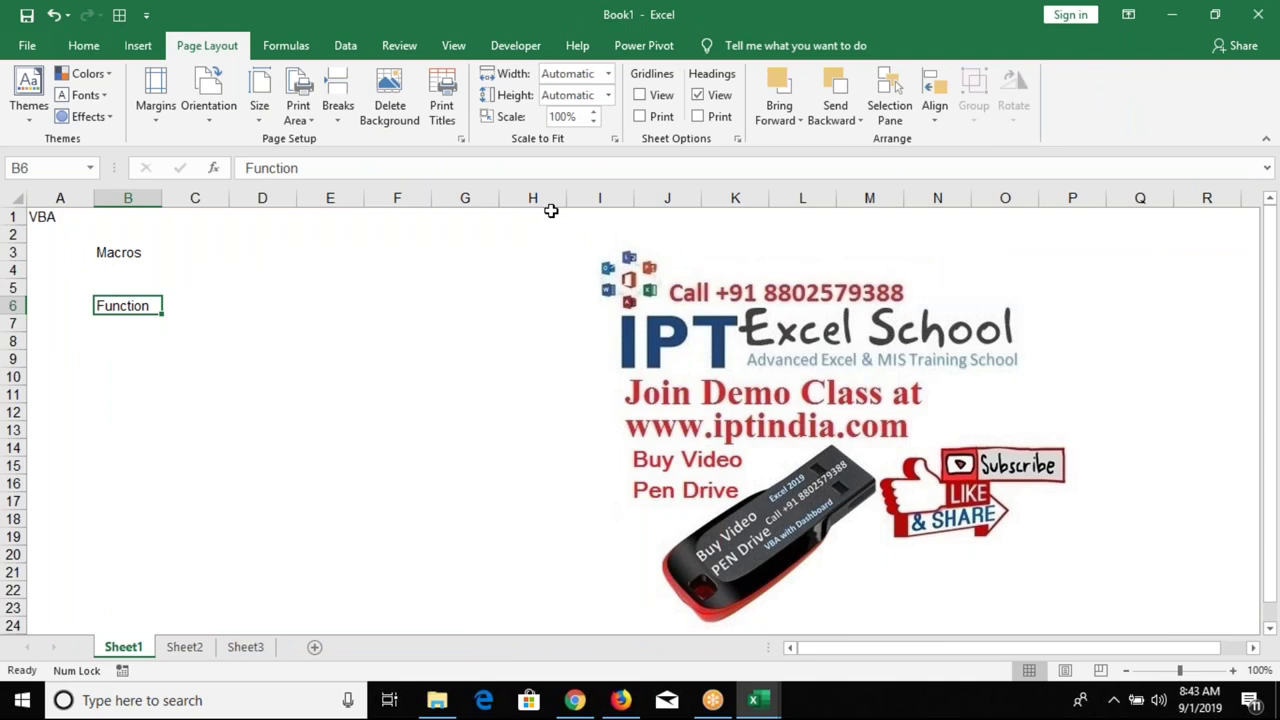
# - Enter Userform in cell B9 under Function, then show the Developer ribbon
pyautogui.press('Up')
pyautogui.press('Up')
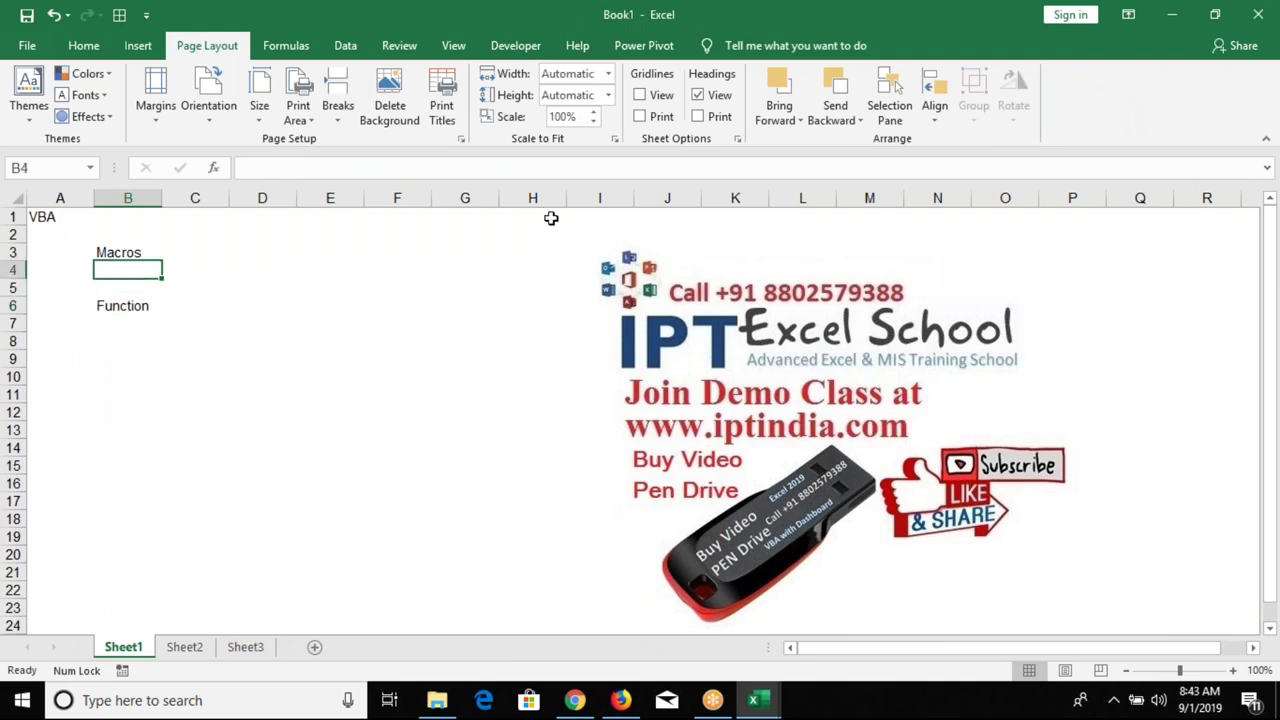
pyautogui.press('Up')
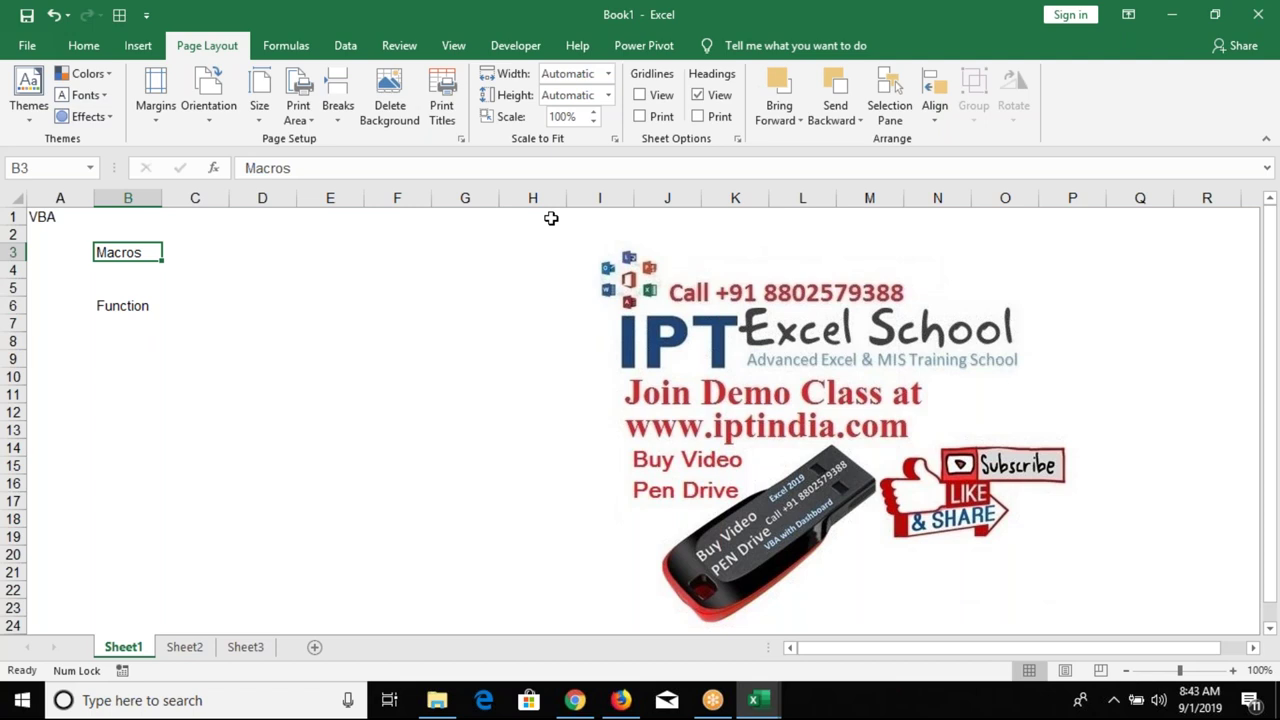
pyautogui.press('Down')
pyautogui.press('Down')
pyautogui.press('Down')
pyautogui.press('Up')
pyautogui.press('Up')
pyautogui.press('Up')
pyautogui.press('Down')
pyautogui.press('Down')
pyautogui.press('Down')
pyautogui.press('Down')
pyautogui.press('Down')
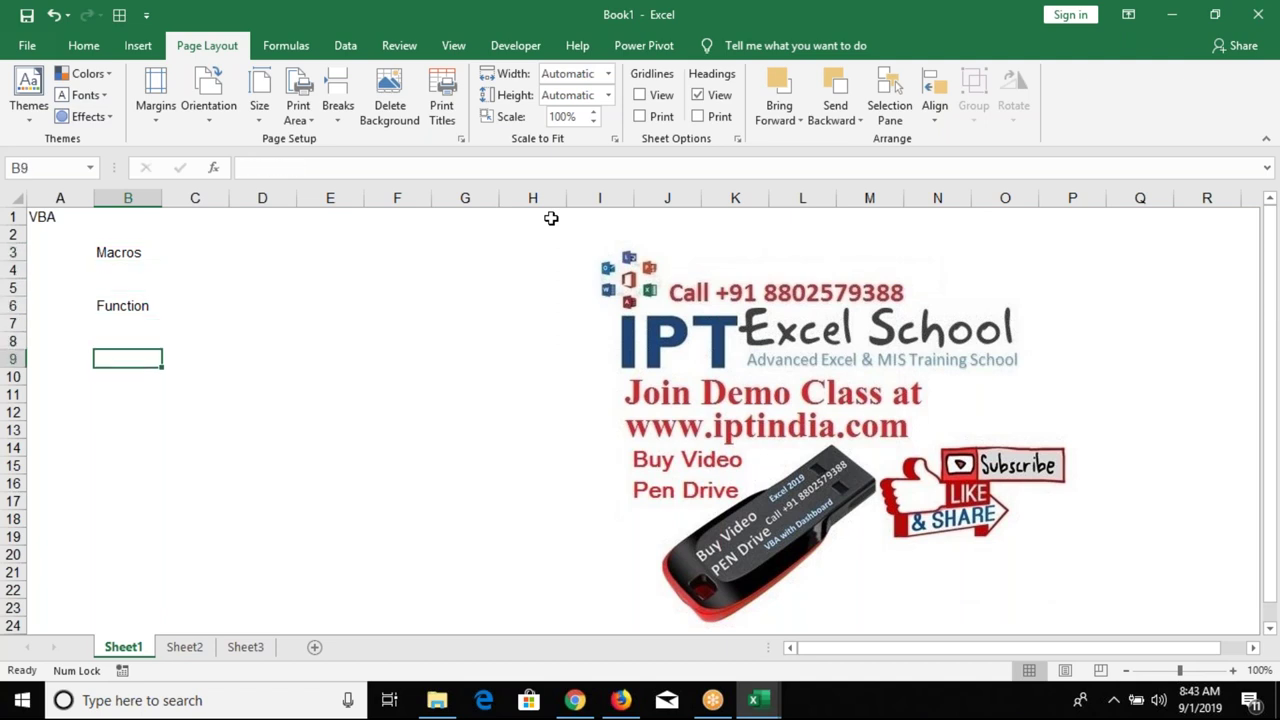
pyautogui.write('Userform')
pyautogui.press('Return')
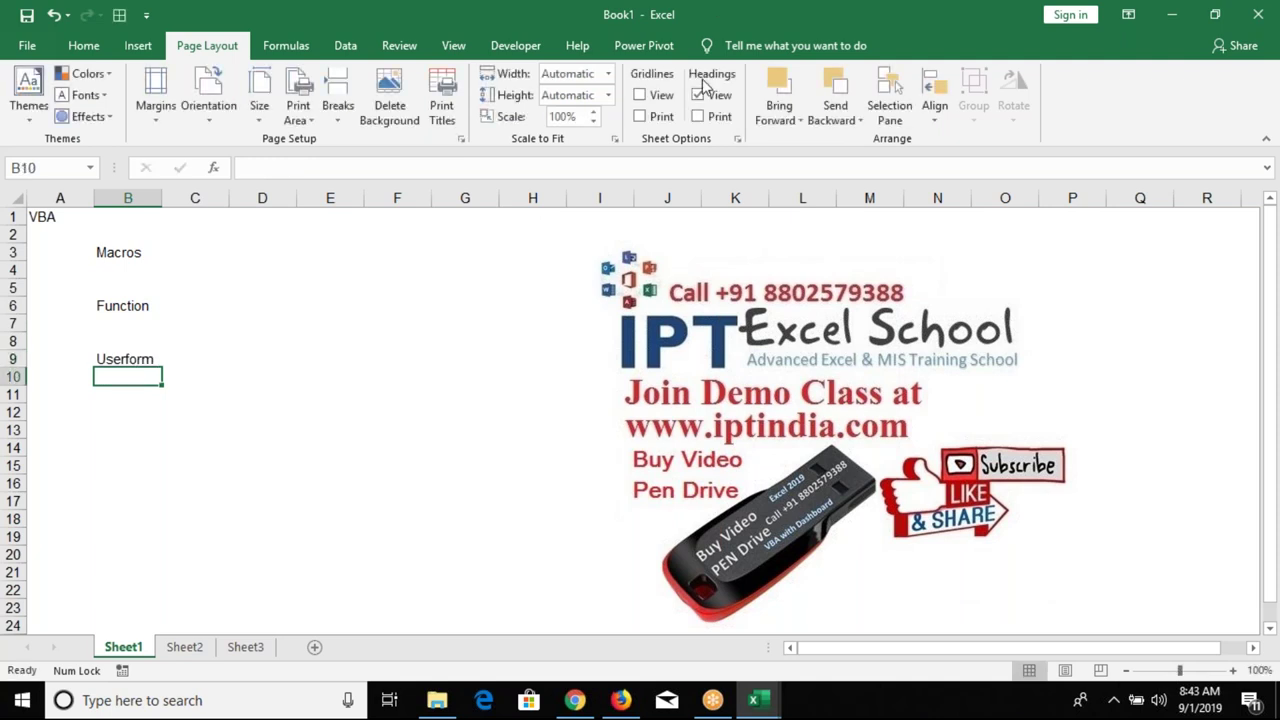
pyautogui.click(515, 45)
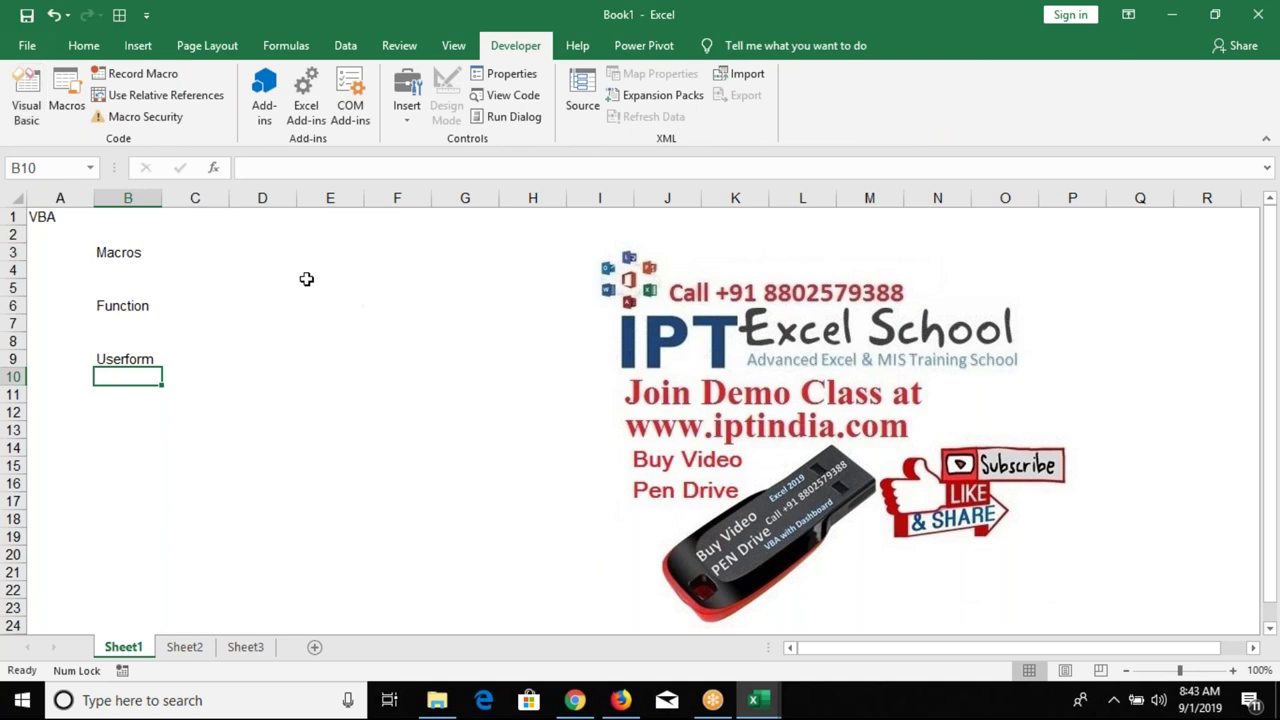
pyautogui.click(80, 122)
pyautogui.moveTo(708, 207); pyautogui.dragTo(436, 207)
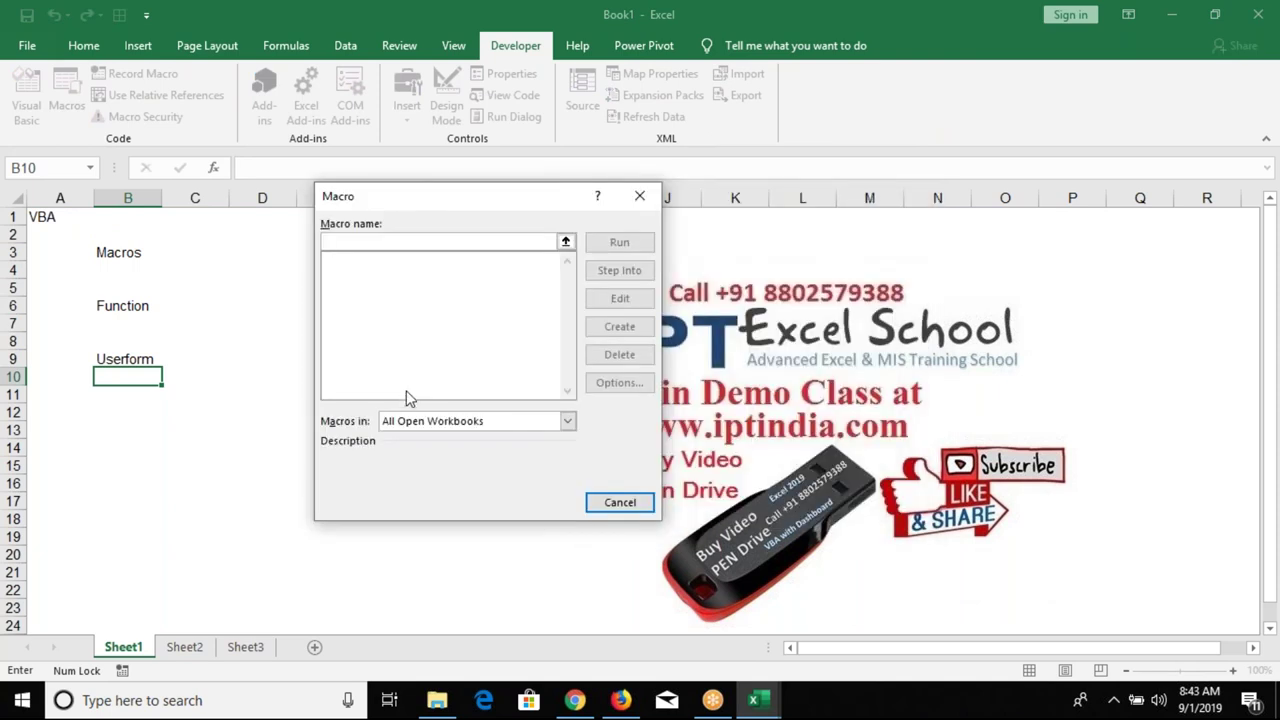
pyautogui.press('Escape')
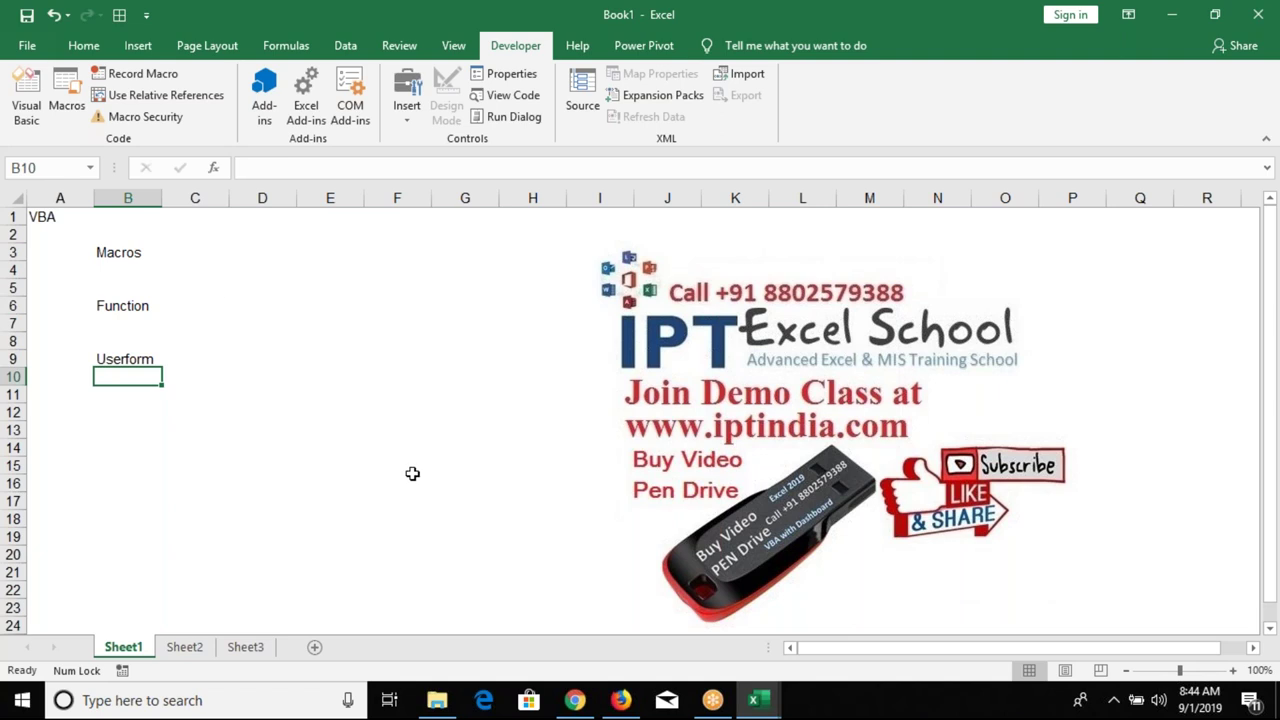
pyautogui.click(150, 56)
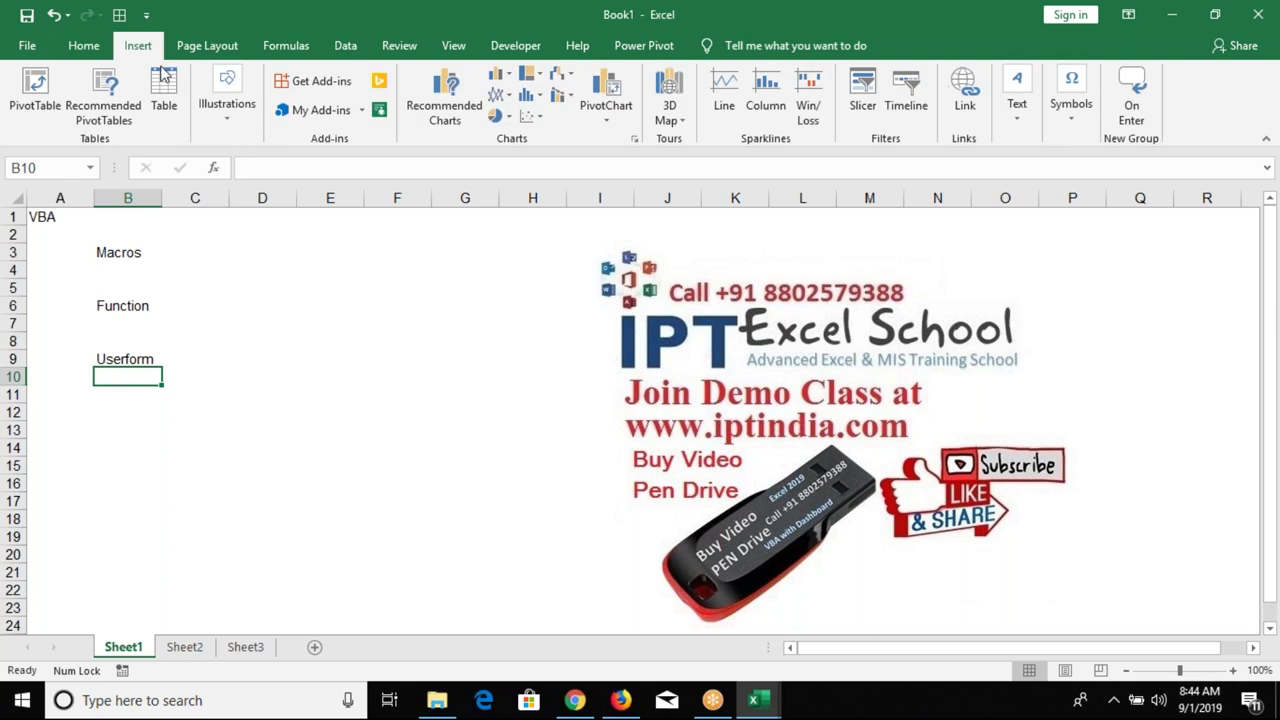
pyautogui.click(331, 355)
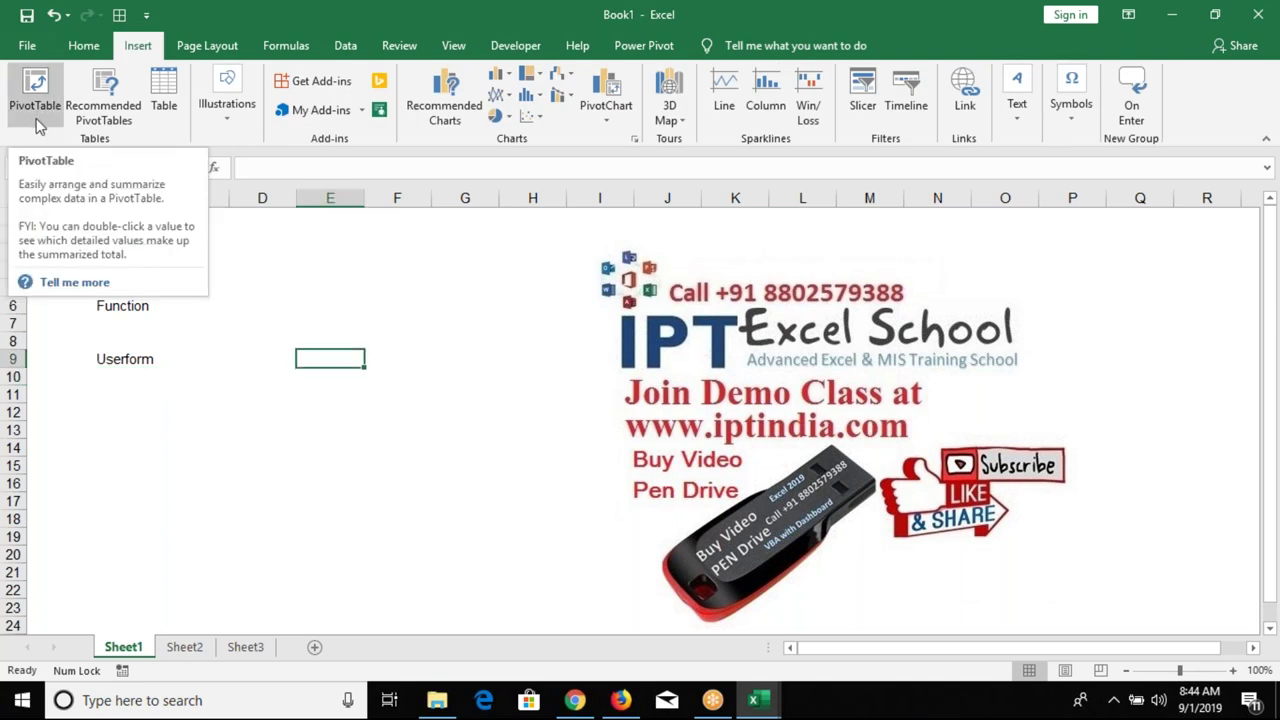
pyautogui.click(36, 110)
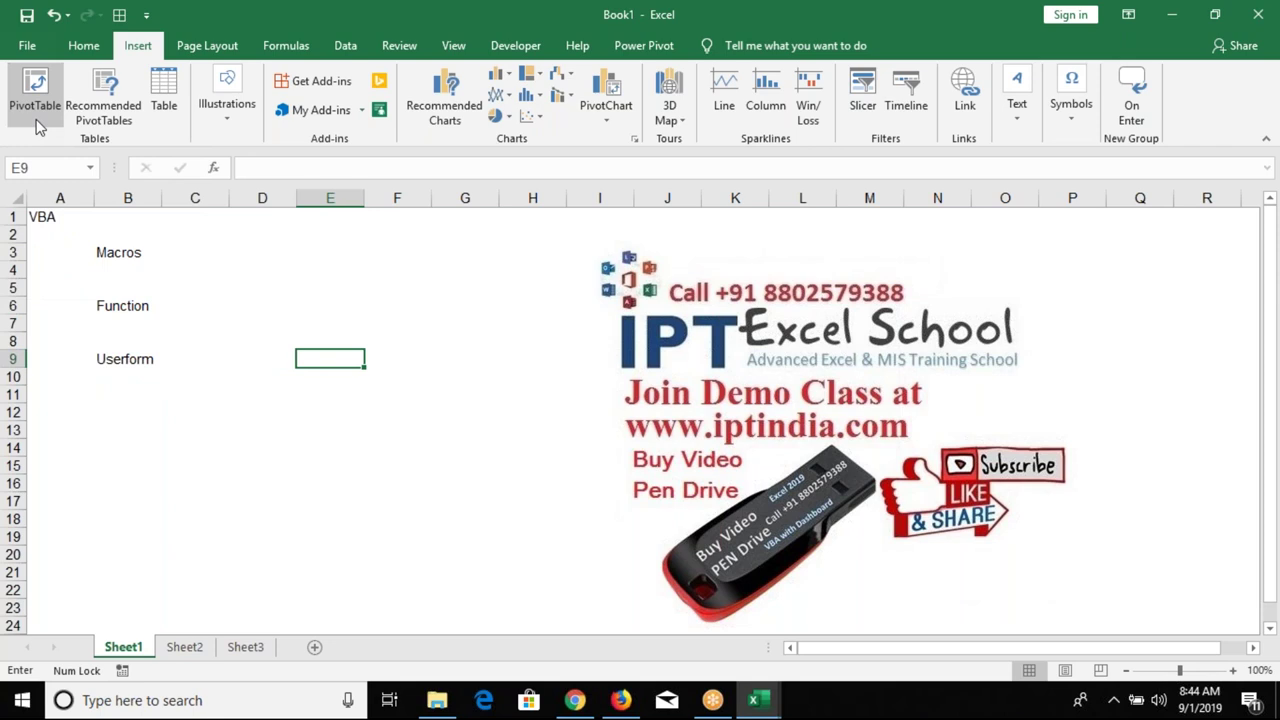
pyautogui.moveTo(440, 203); pyautogui.dragTo(465, 160)
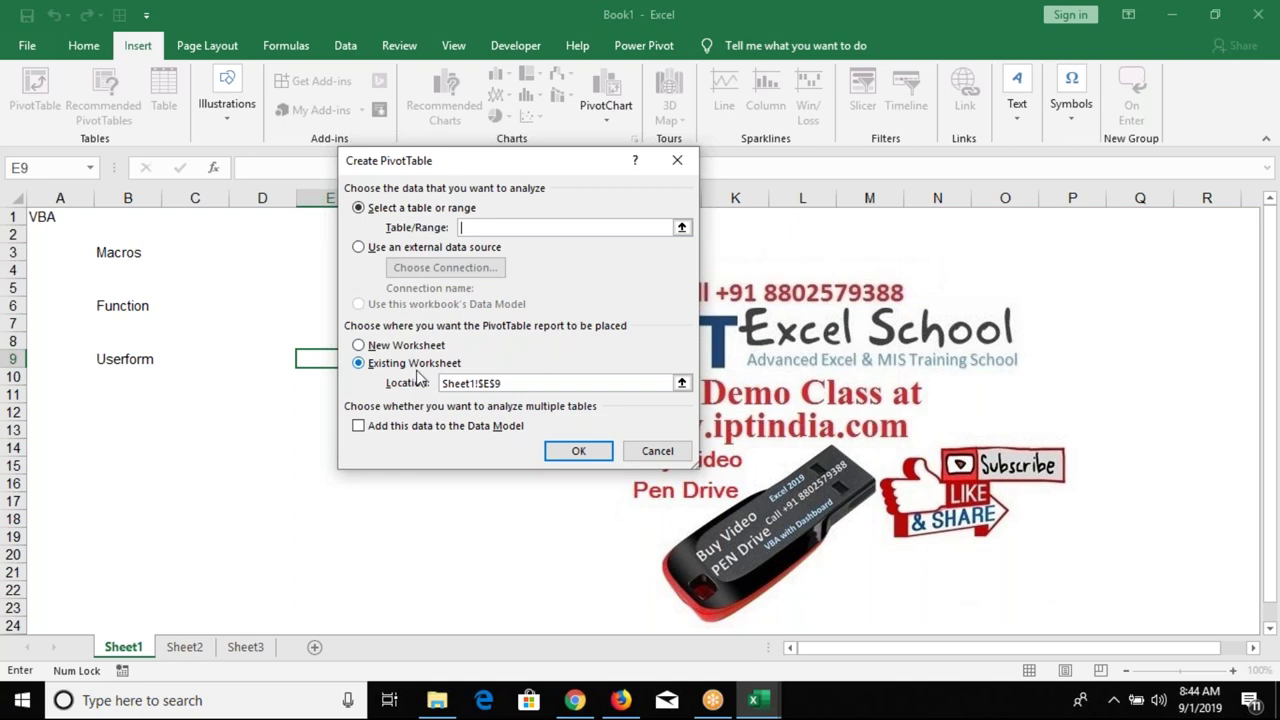
pyautogui.moveTo(534, 165)
pyautogui.mouseDown()
pyautogui.moveTo(390, 182)
pyautogui.moveTo(433, 182)
pyautogui.mouseUp()
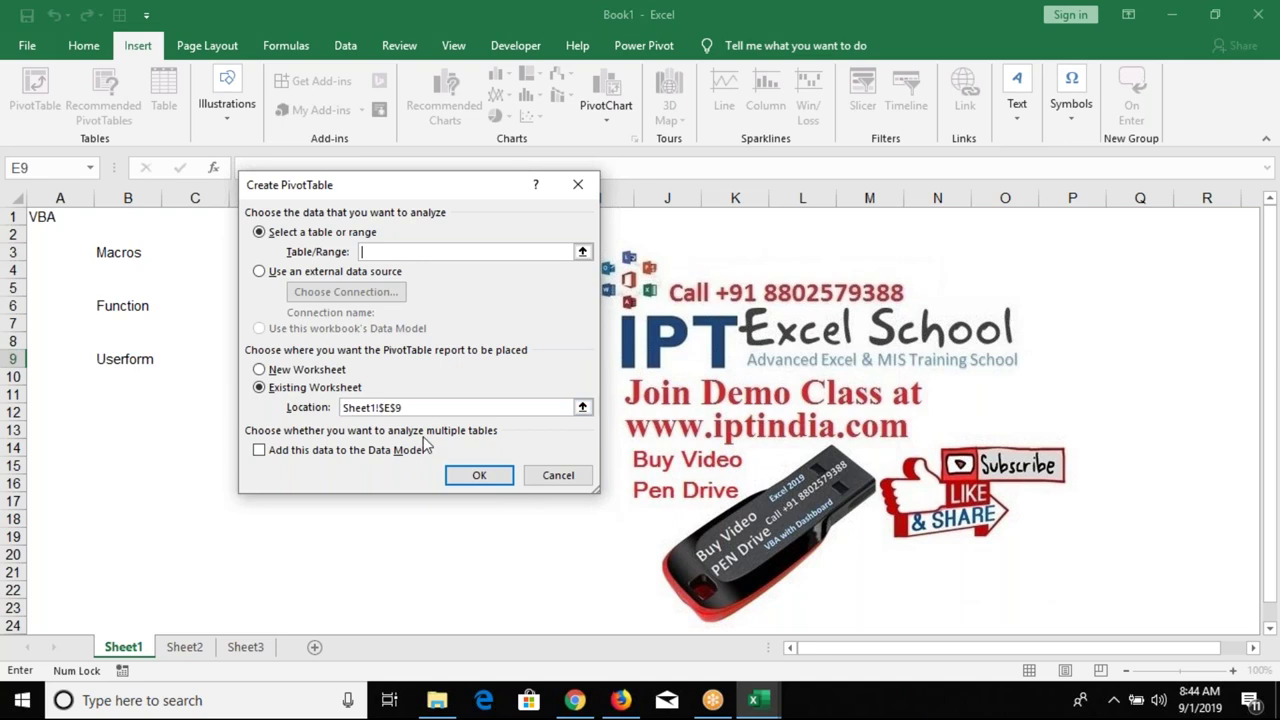
pyautogui.click(538, 478)
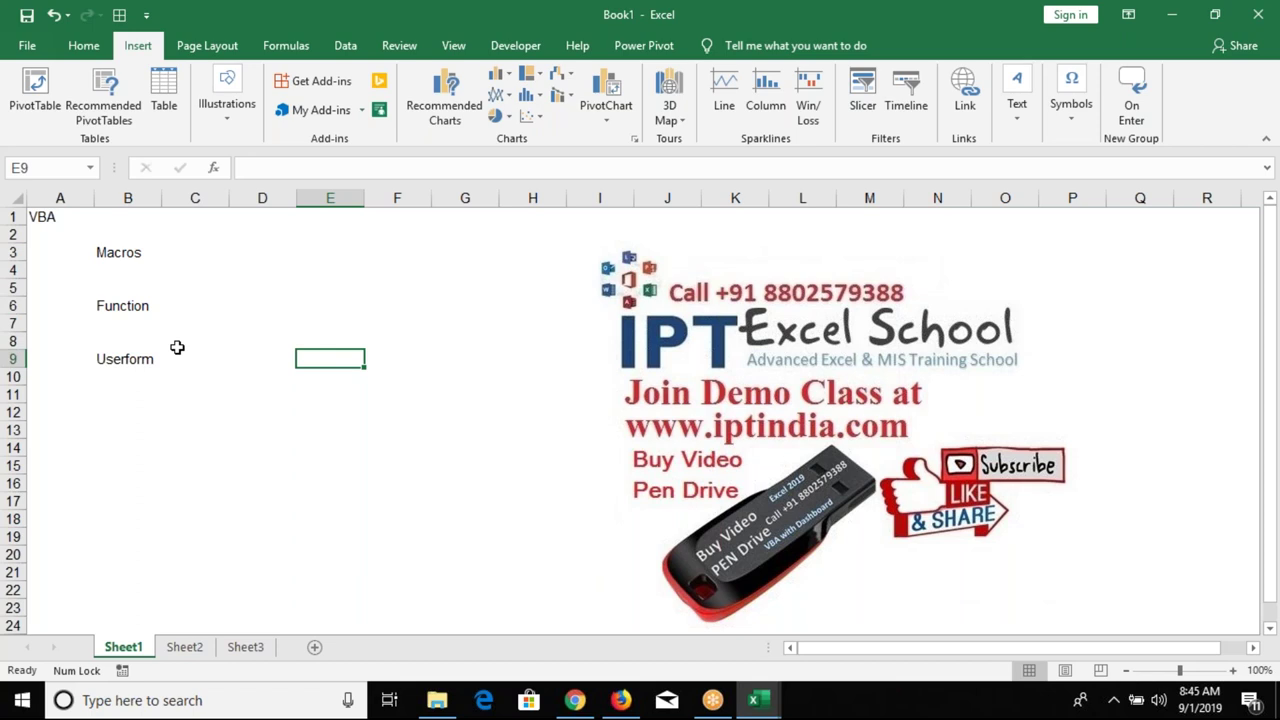
# - Back in Book1, select cell E3 and display the Developer ribbon commands
pyautogui.click(137, 256)
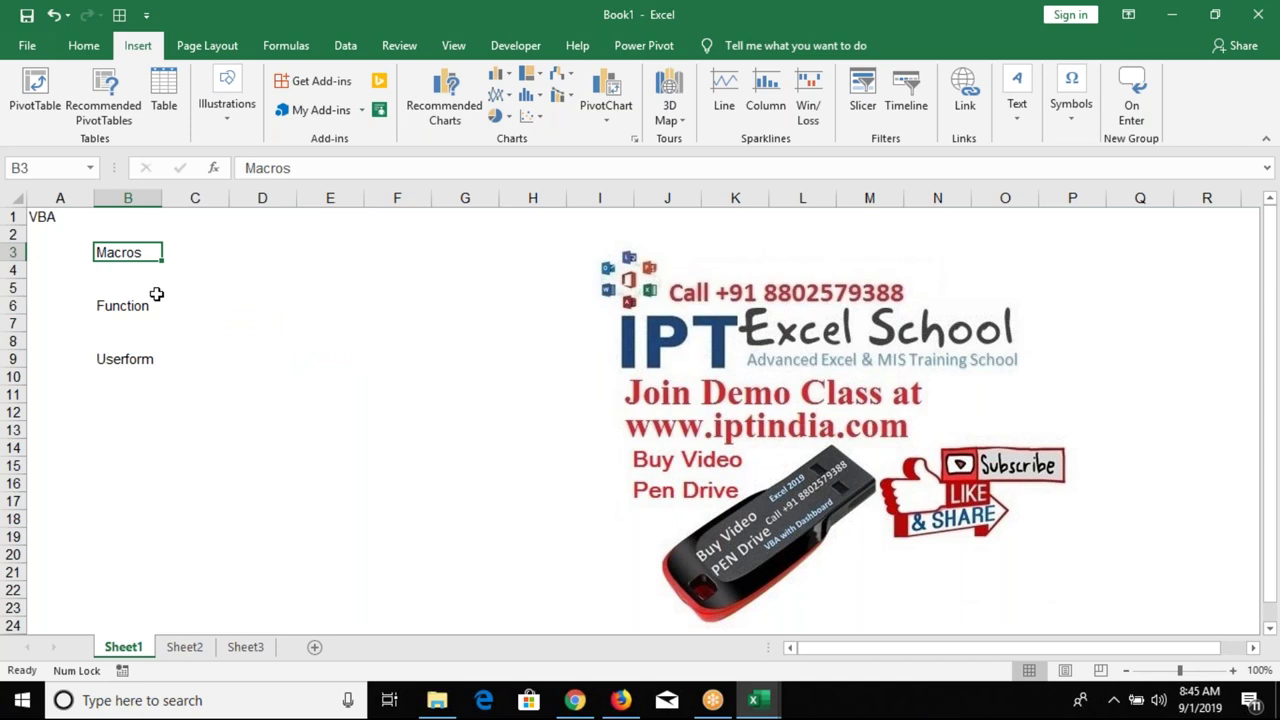
pyautogui.press('Down')
pyautogui.press('Down')
pyautogui.press('Down')
pyautogui.press('Down')
pyautogui.press('Down')
pyautogui.press('Down')
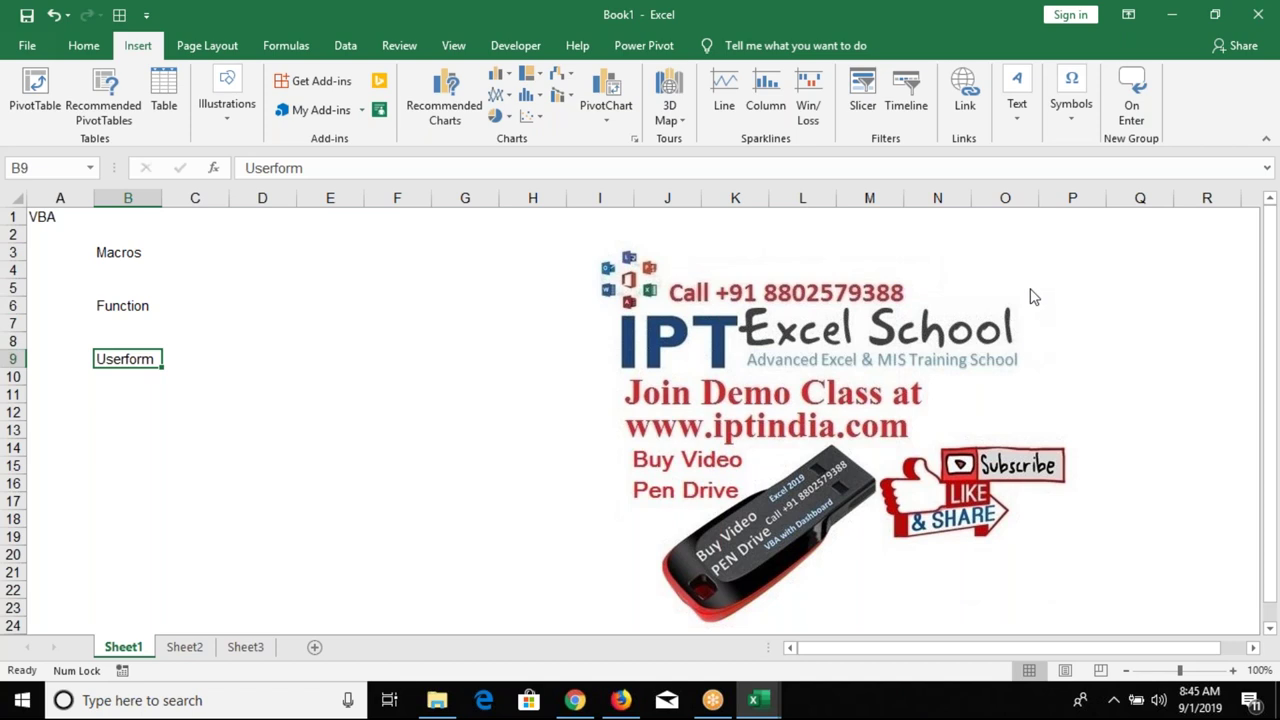
pyautogui.hotkey('alt', 'F11')
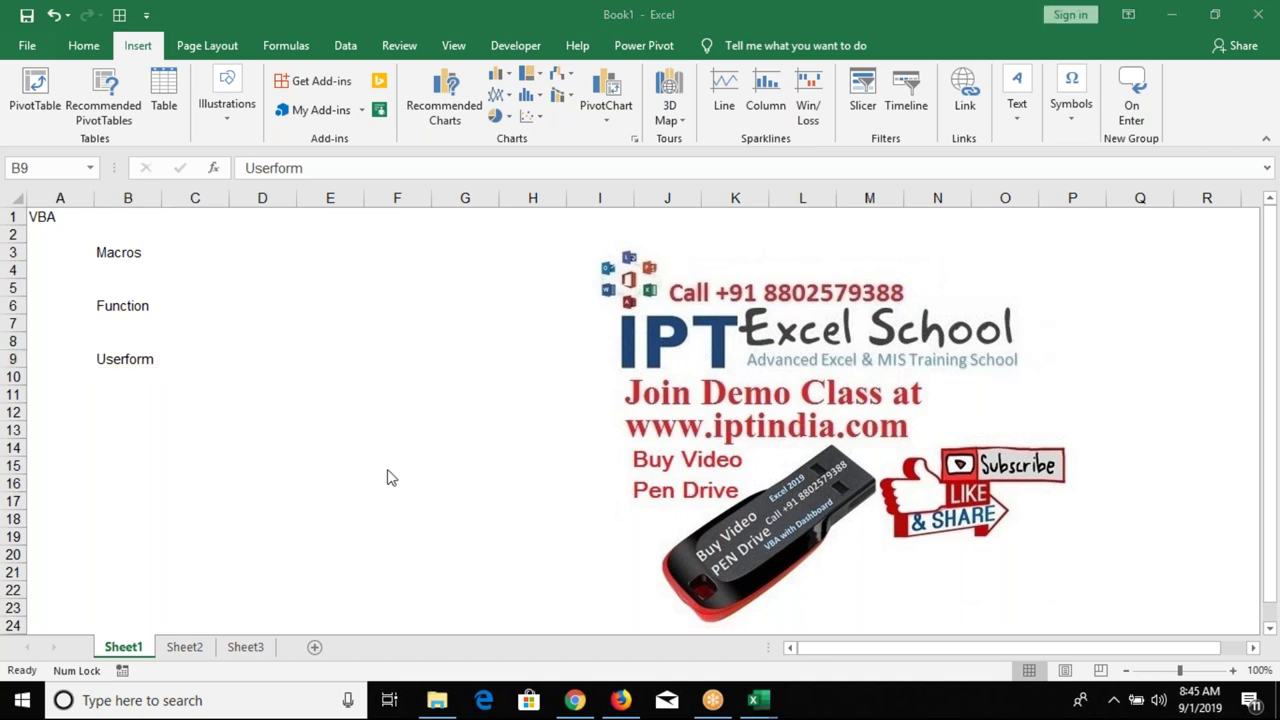
pyautogui.hotkey('alt', 'F11')
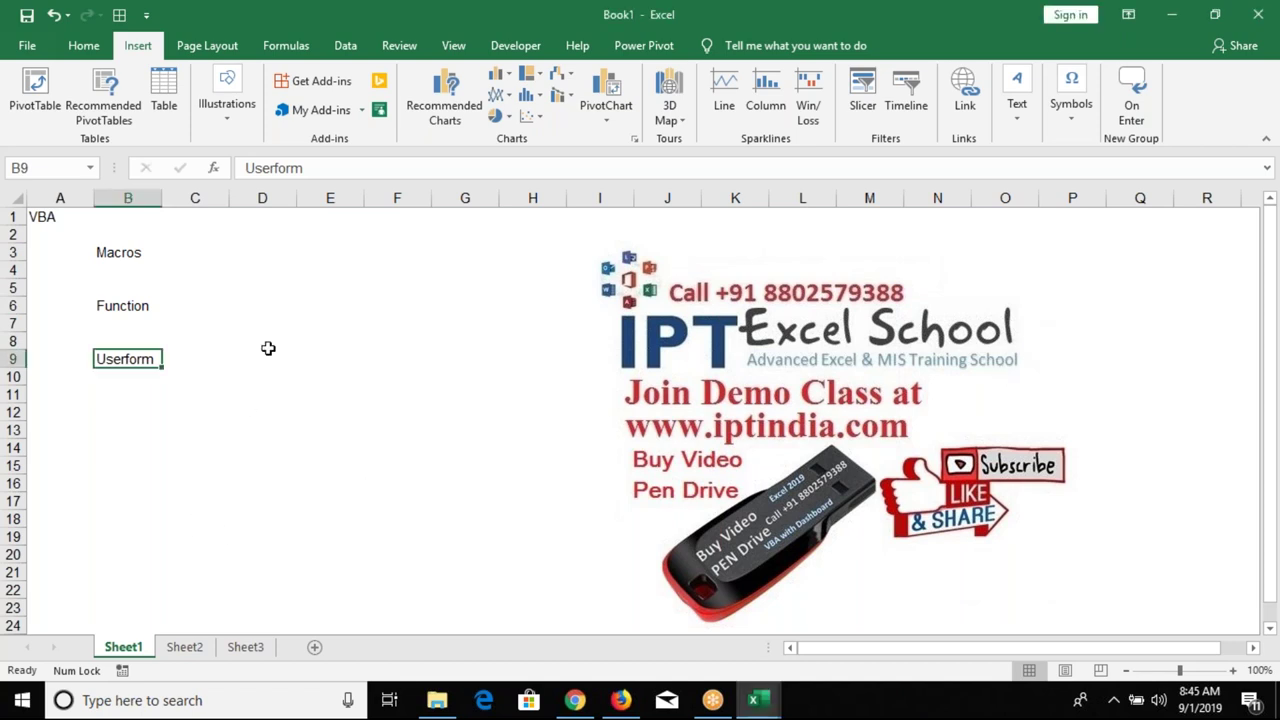
pyautogui.click(322, 258)
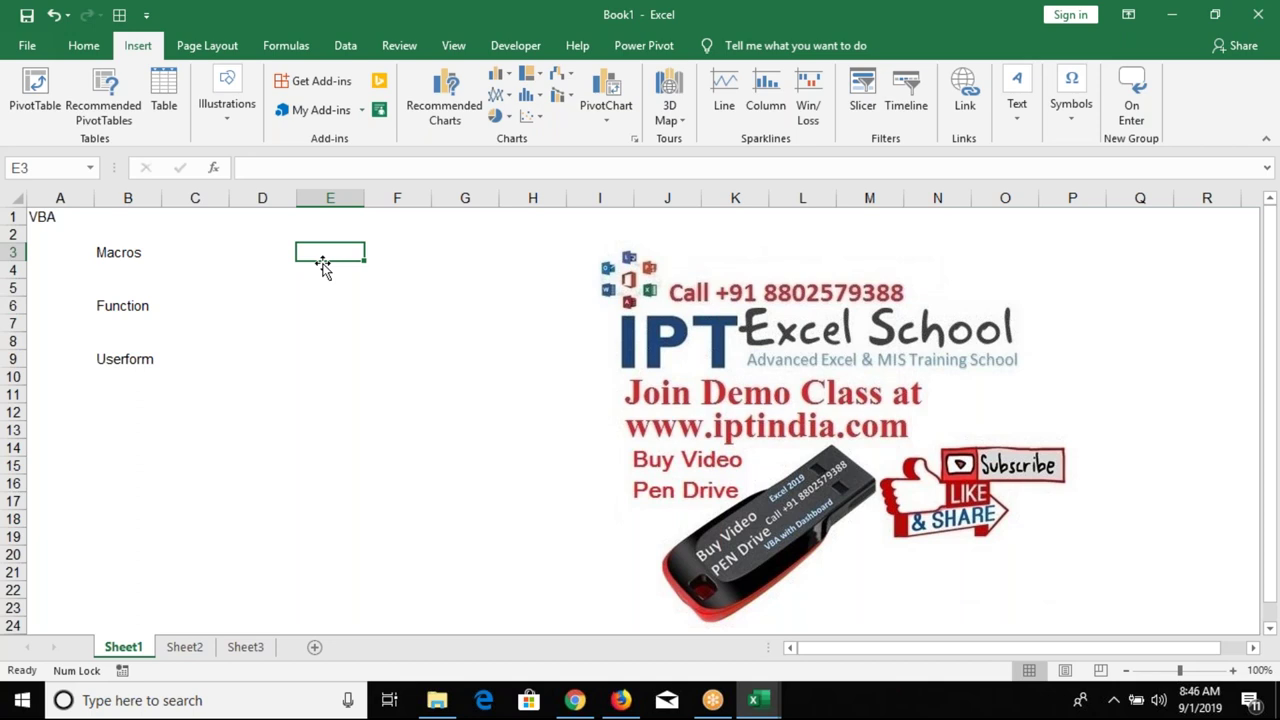
pyautogui.click(515, 45)
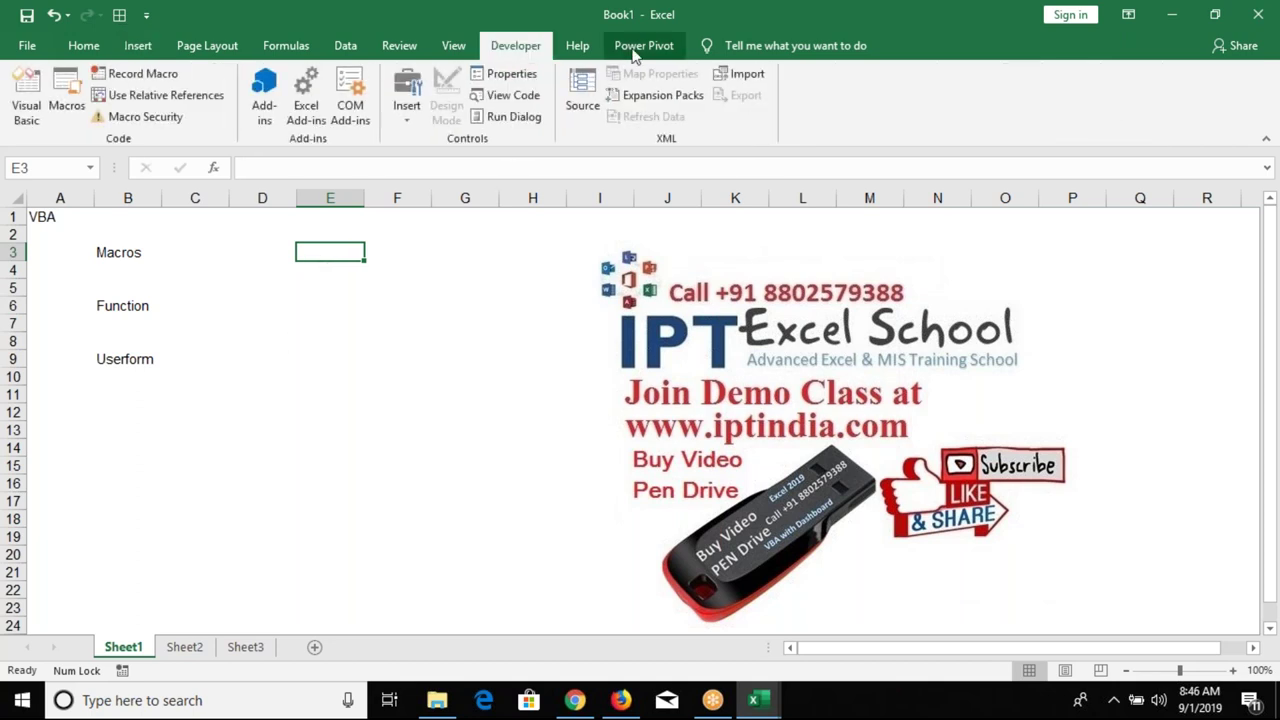
pyautogui.click(274, 338)
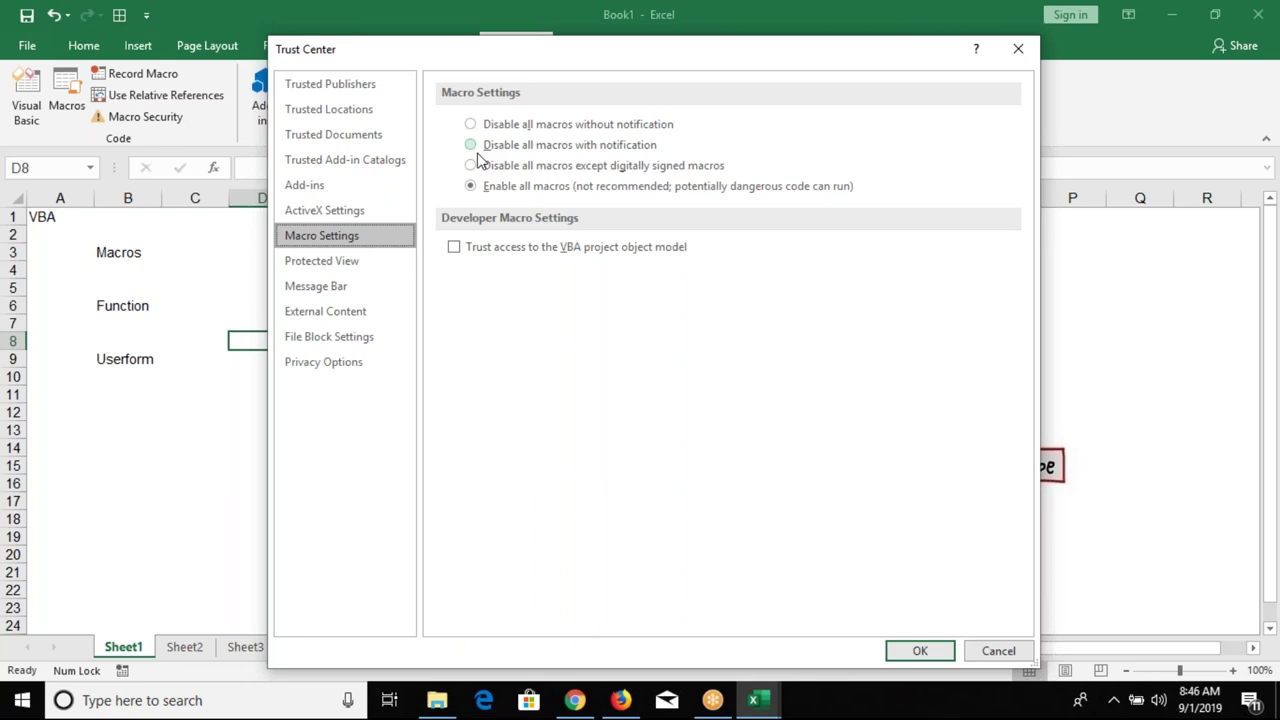
pyautogui.click(1032, 289)
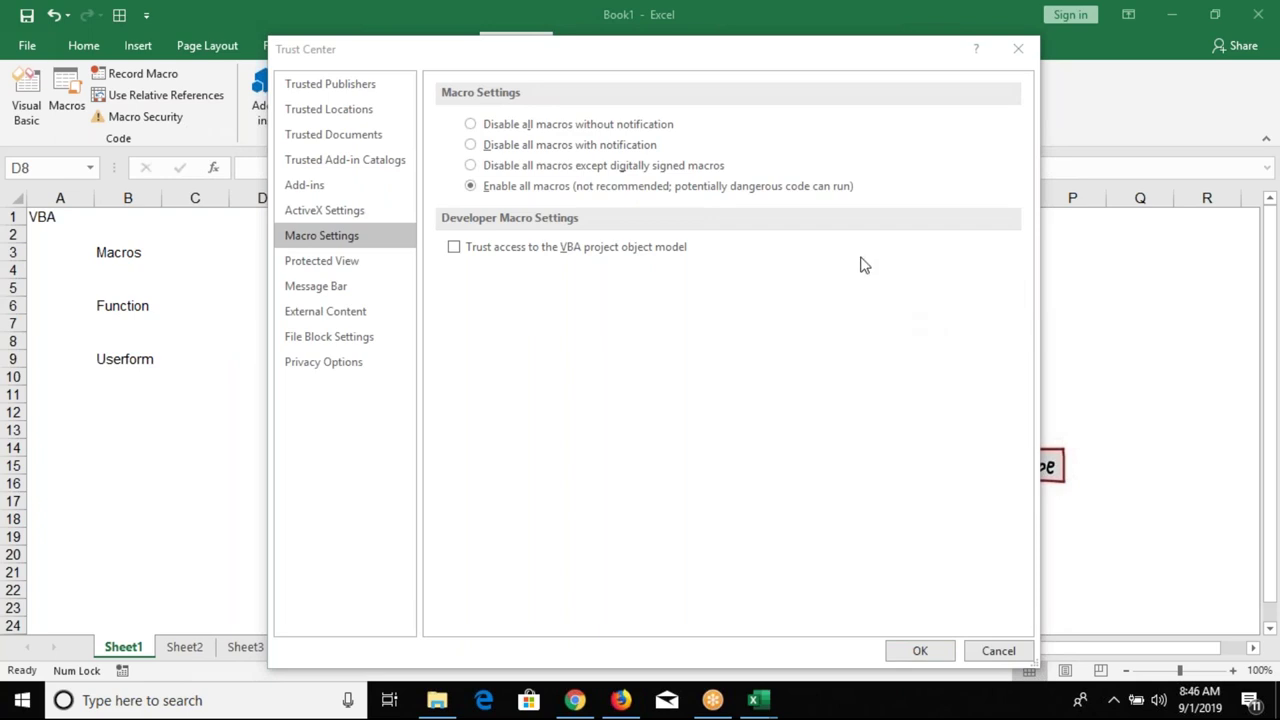
pyautogui.click(777, 70)
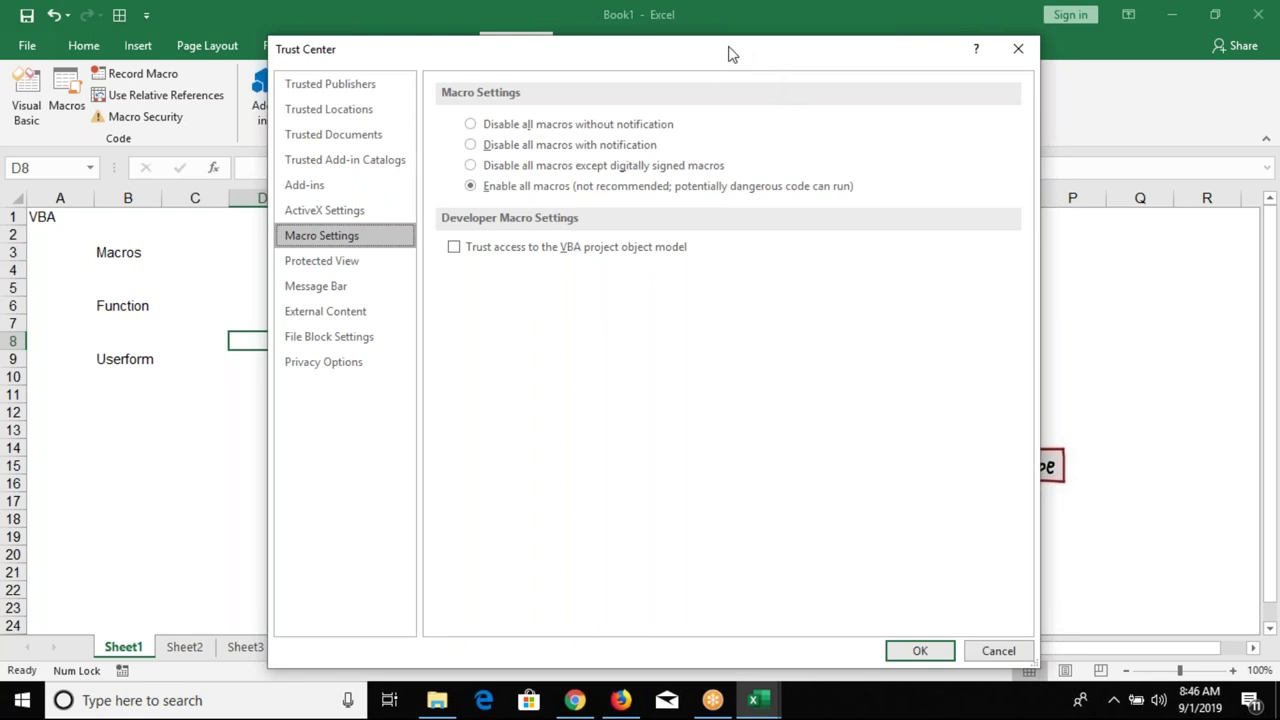
pyautogui.moveTo(731, 53); pyautogui.dragTo(612, 59)
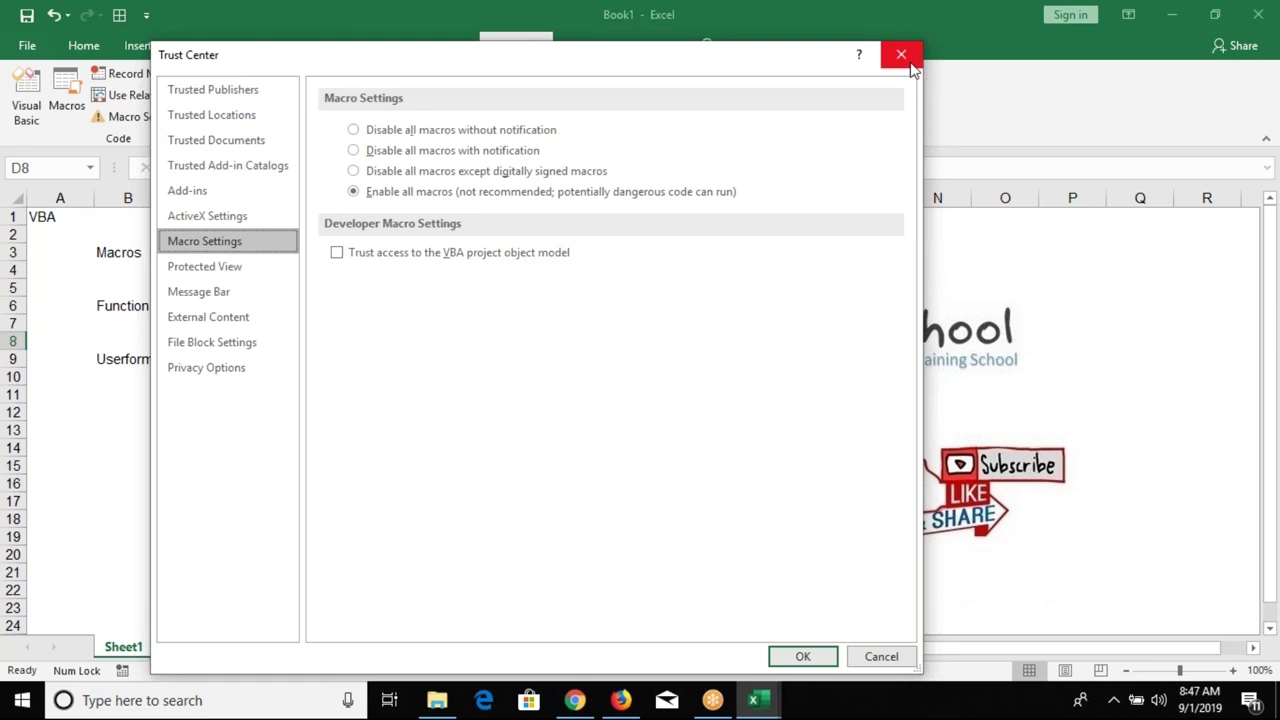
pyautogui.click(911, 66)
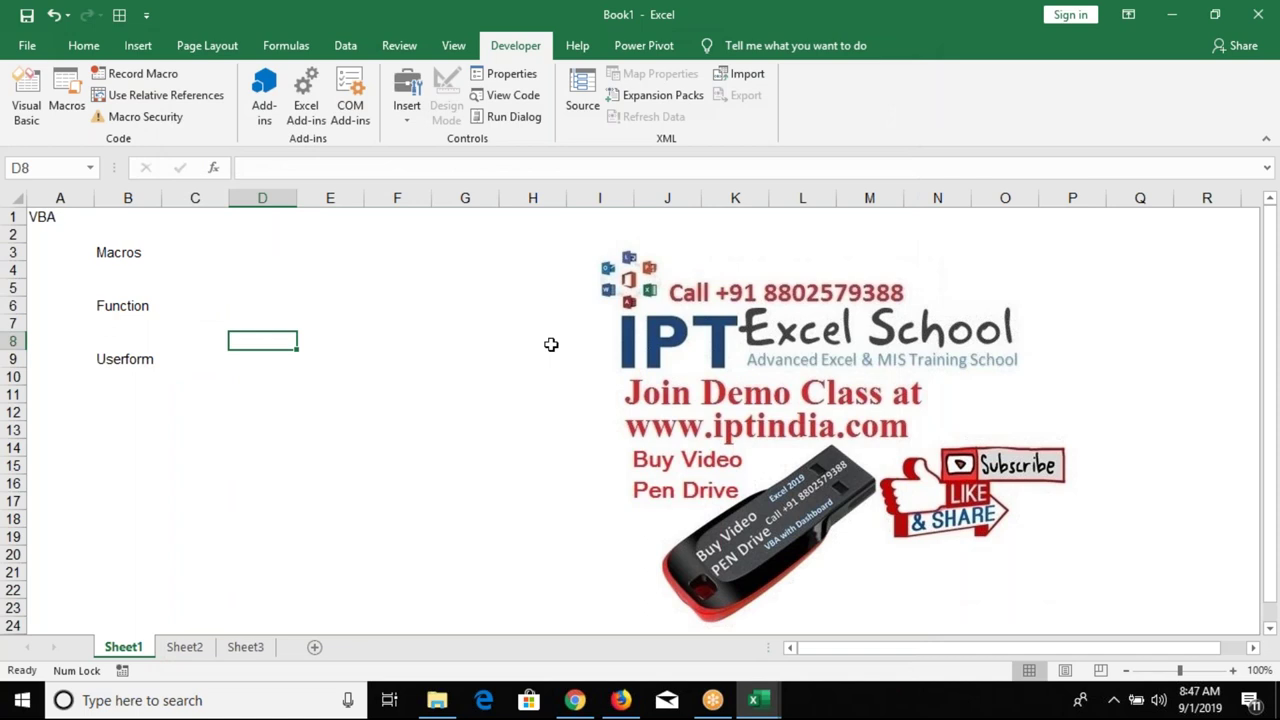
pyautogui.click(181, 241)
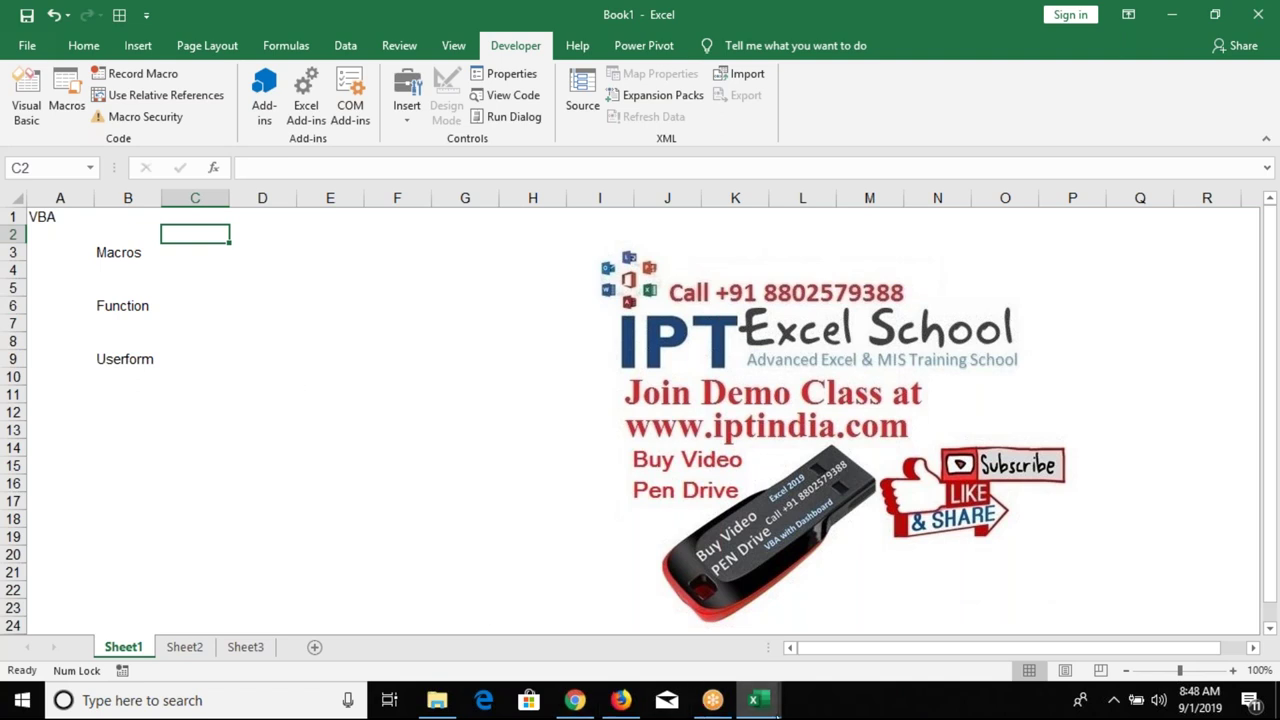
# - Return to Book1, move to cell D3, then bring the Chrome mail inbox forward
pyautogui.click(765, 705)
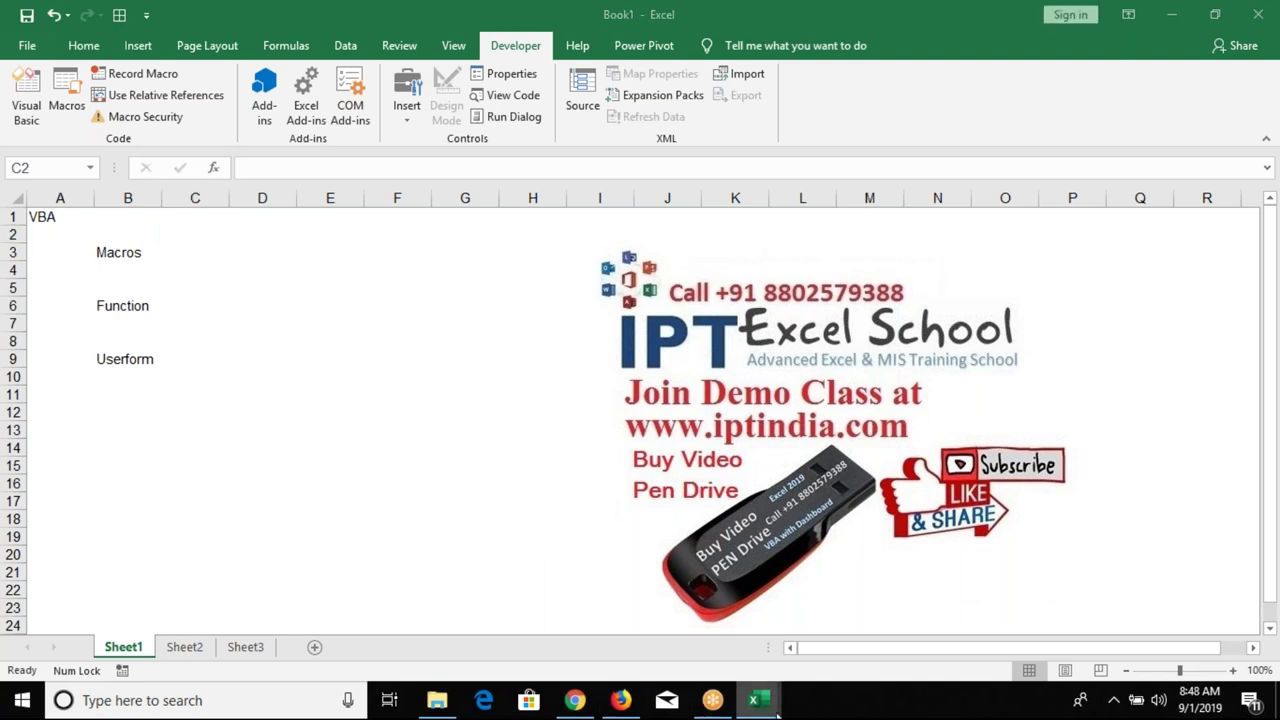
pyautogui.click(490, 423)
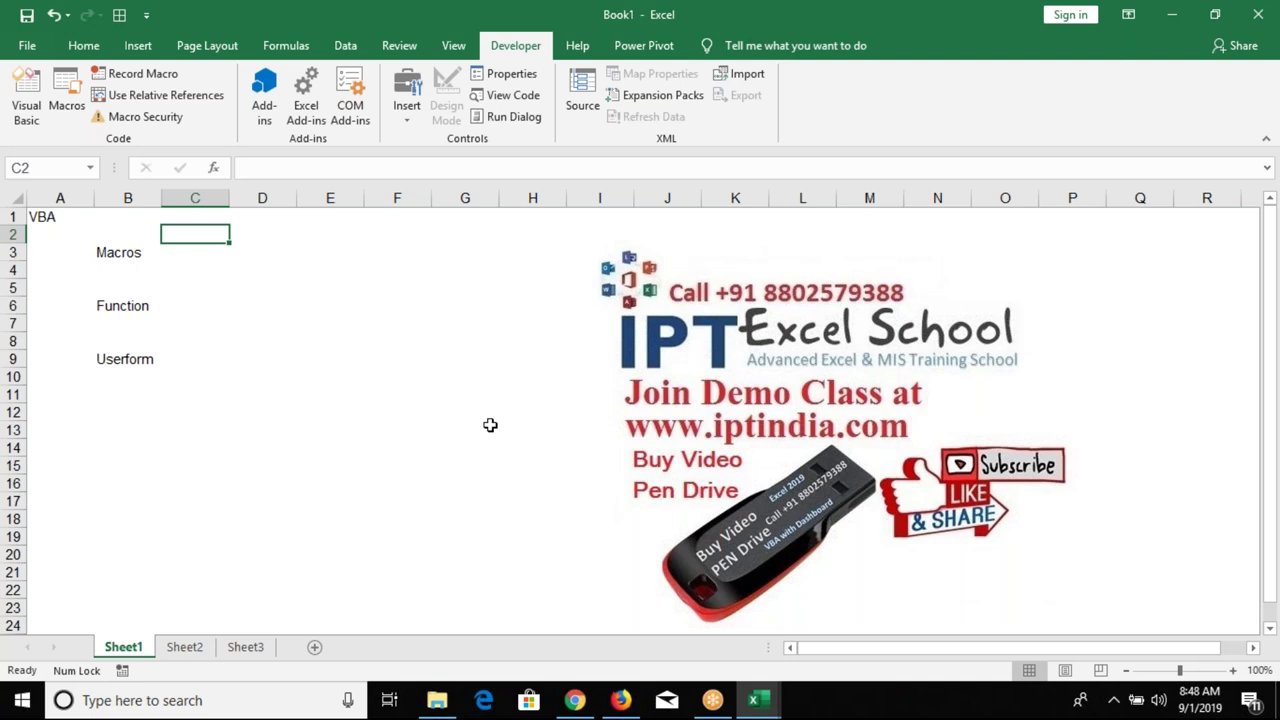
pyautogui.press('Down')
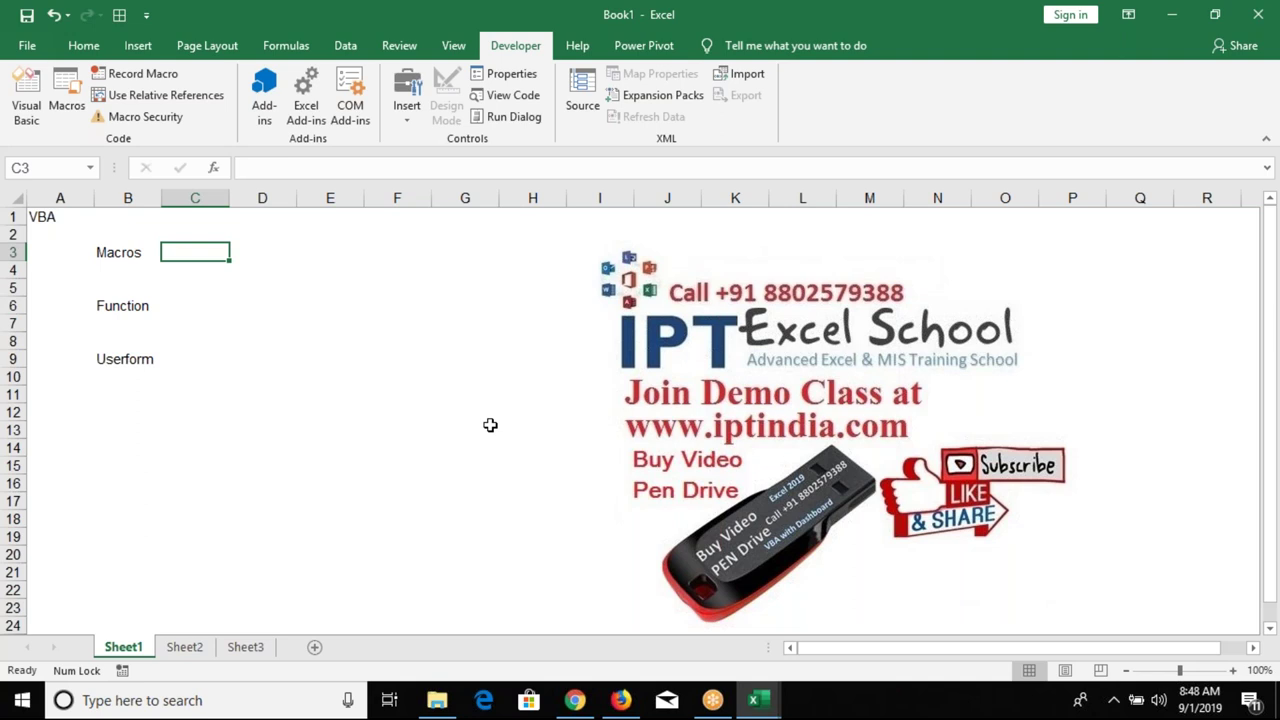
pyautogui.press('Right')
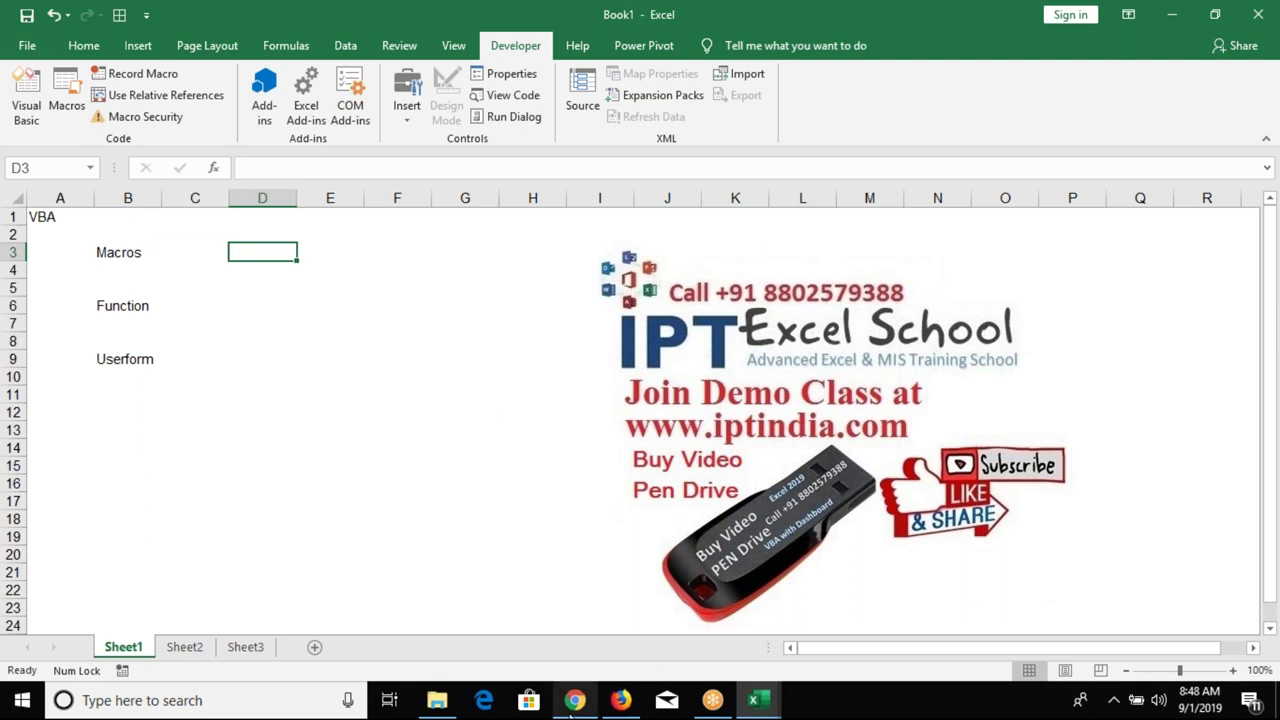
pyautogui.moveTo(575, 700)
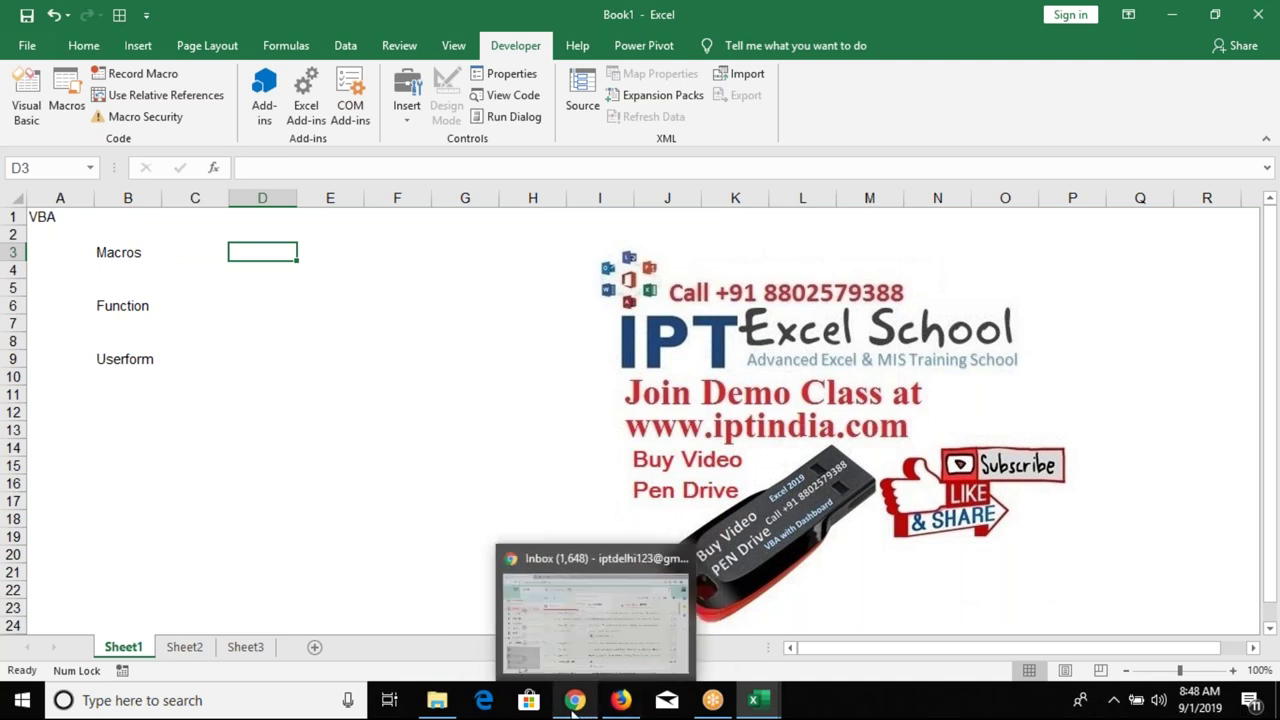
pyautogui.click(574, 702)
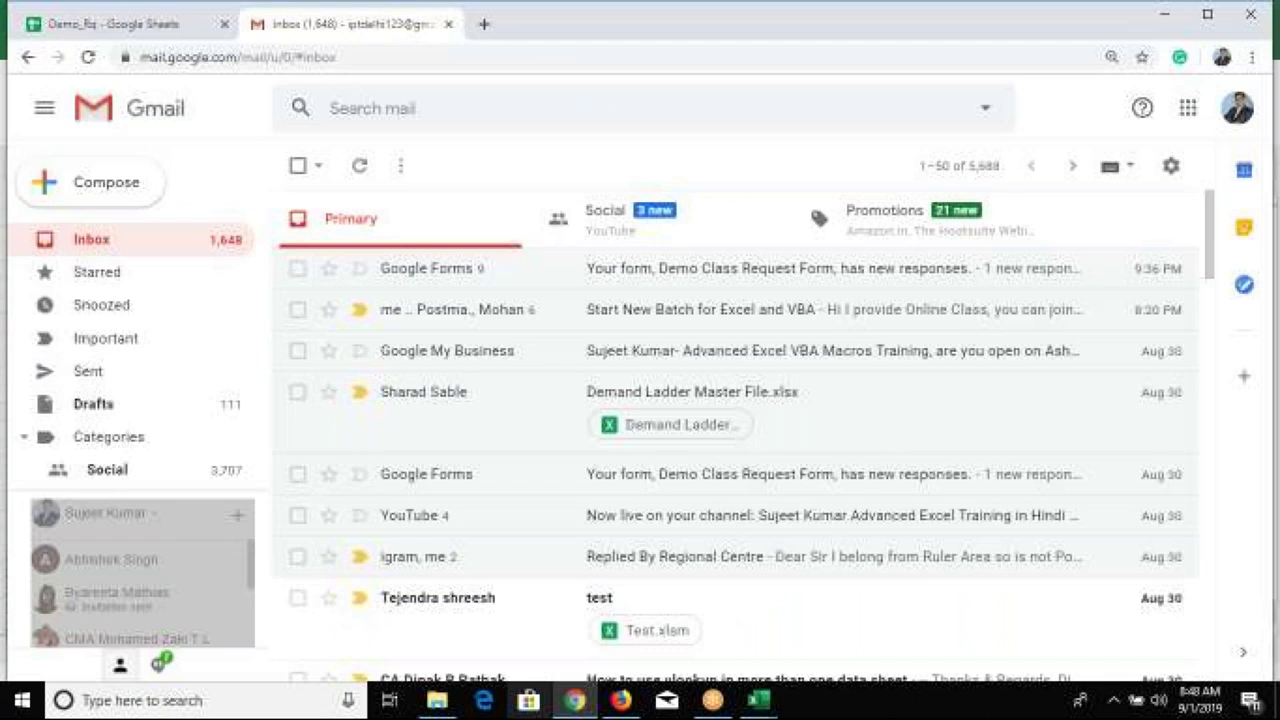
# - In a new tab, run a Google search for 'ads post site list'
pyautogui.click(484, 24)
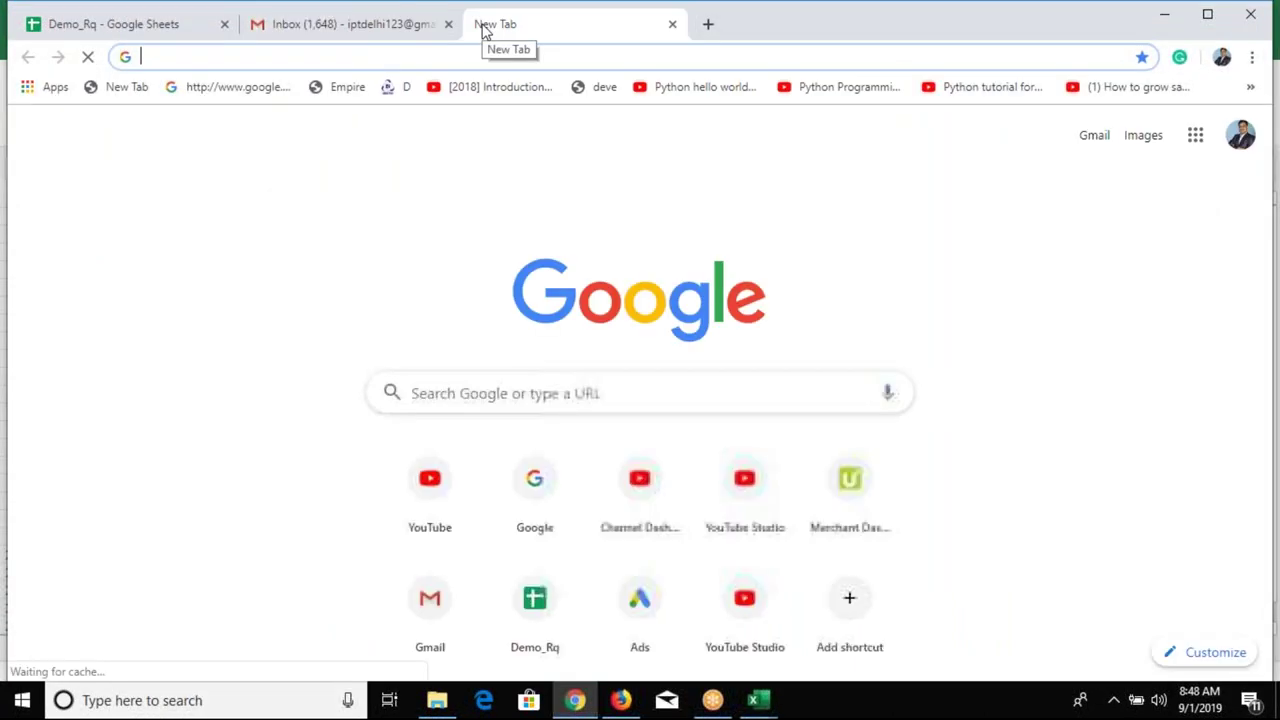
pyautogui.write('goo')
pyautogui.press('Return')
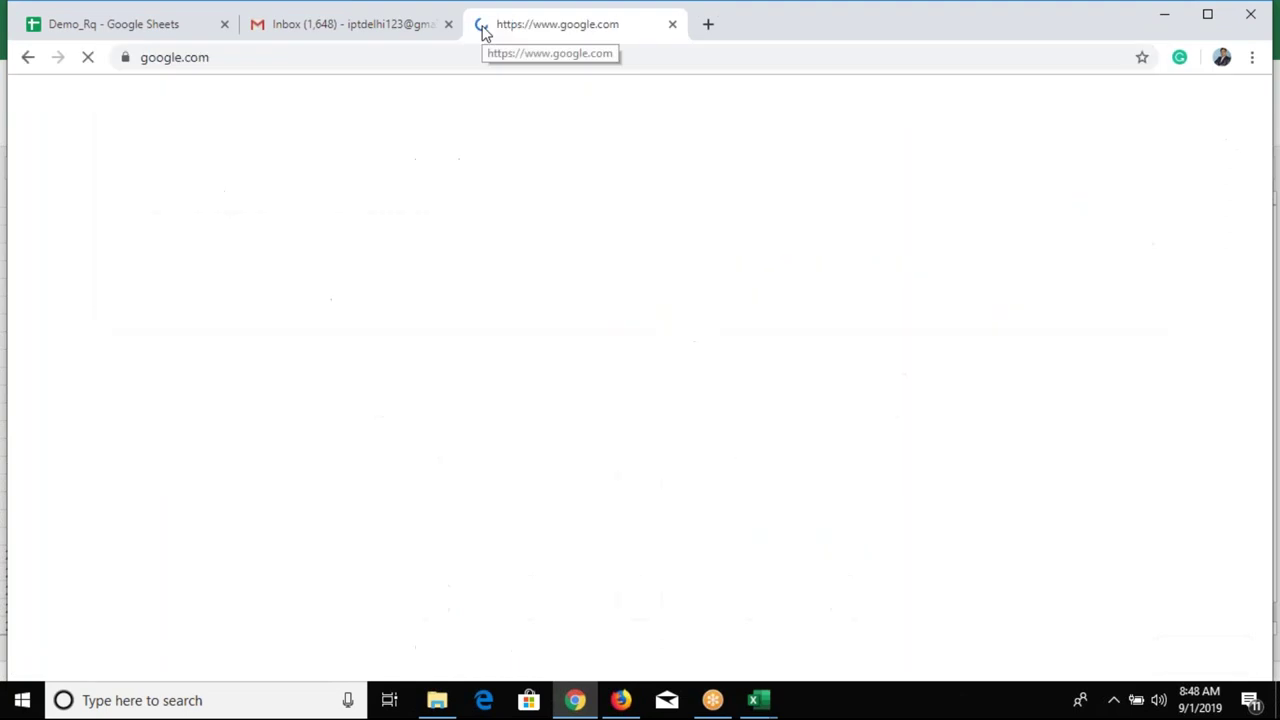
pyautogui.write('ad')
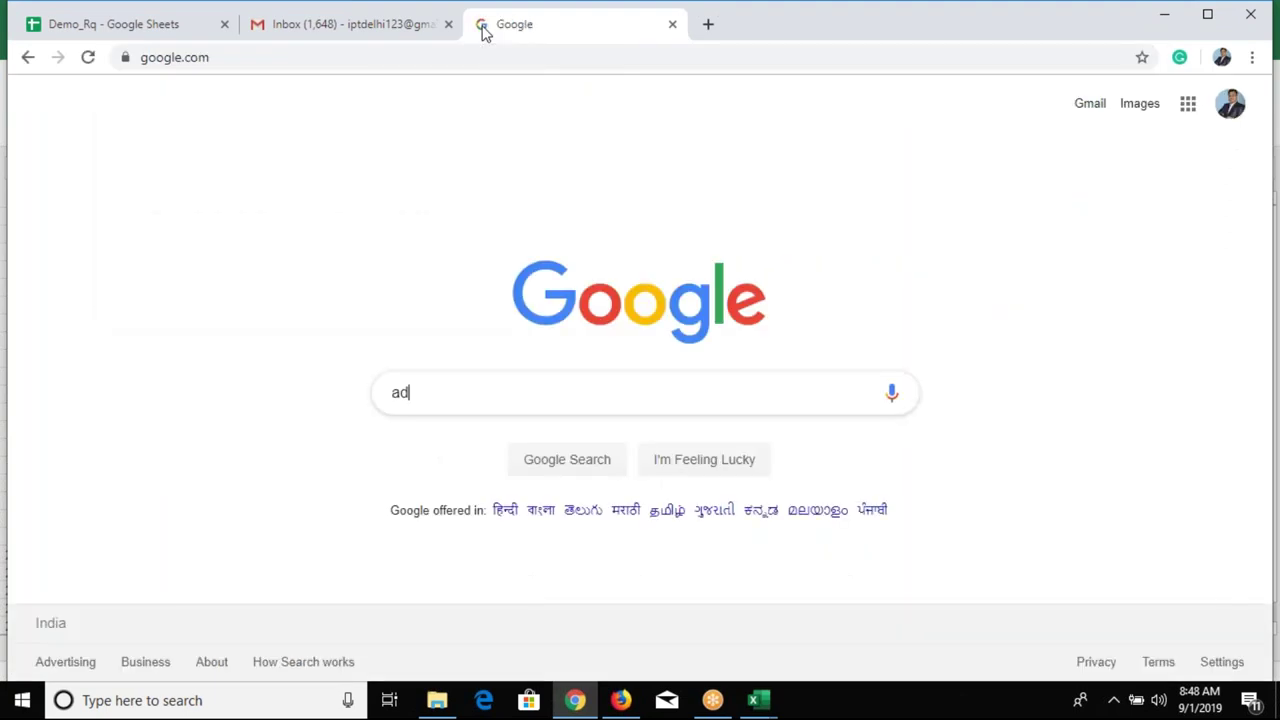
pyautogui.write('s')
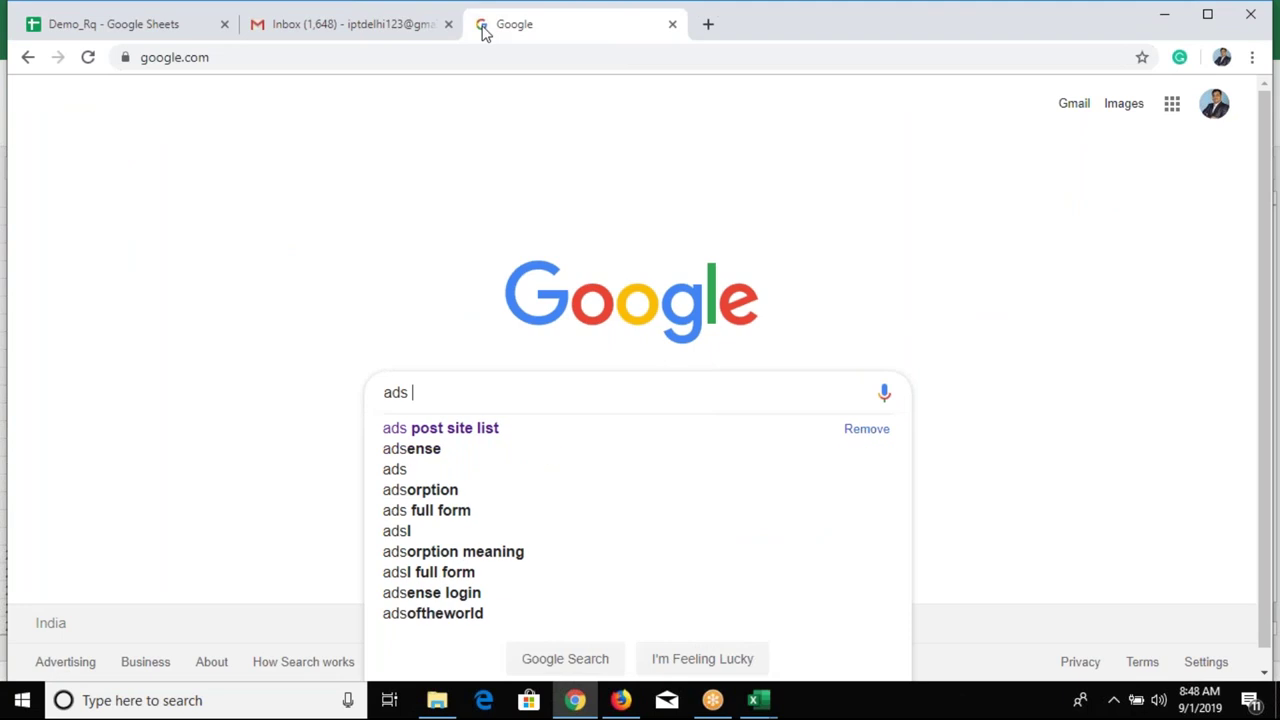
pyautogui.press('Down')
pyautogui.press('Return')
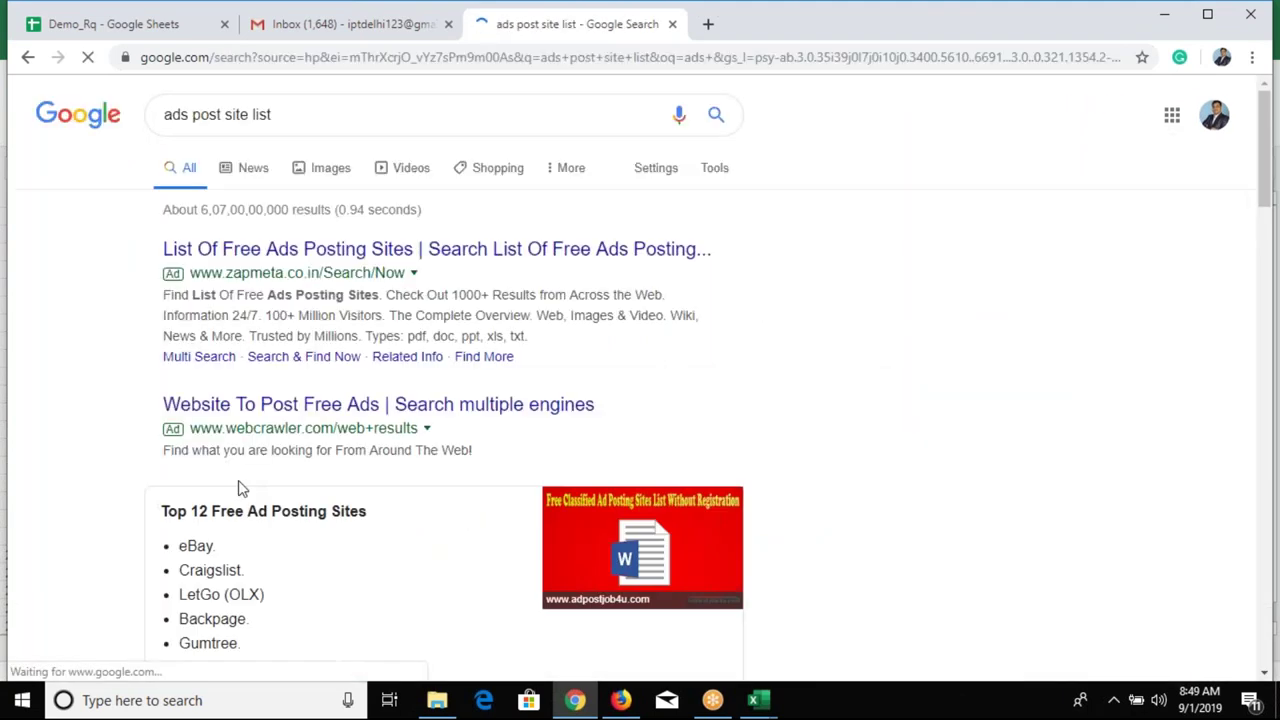
# - Open the DiscussDesk list of 100 free classified sites from the results
pyautogui.scroll(-1, 240, 488)
pyautogui.scroll(-3, 249, 481)
pyautogui.scroll(-3, 249, 481)
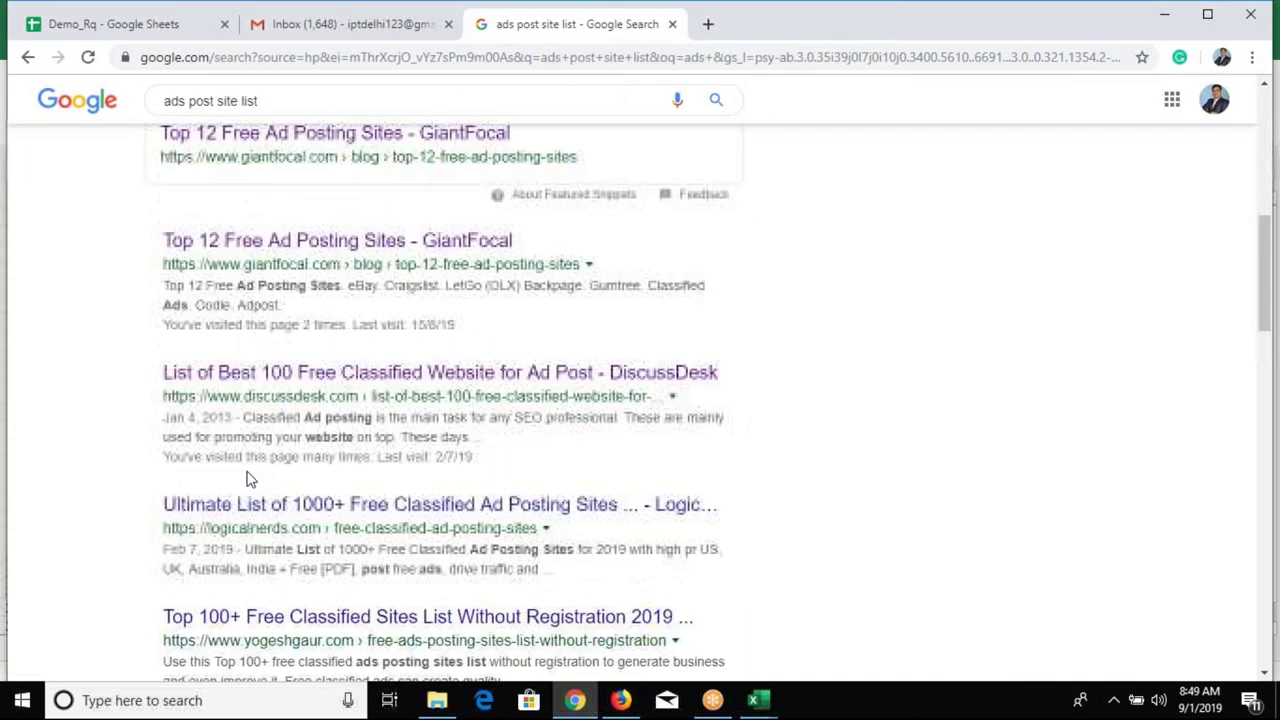
pyautogui.click(277, 380)
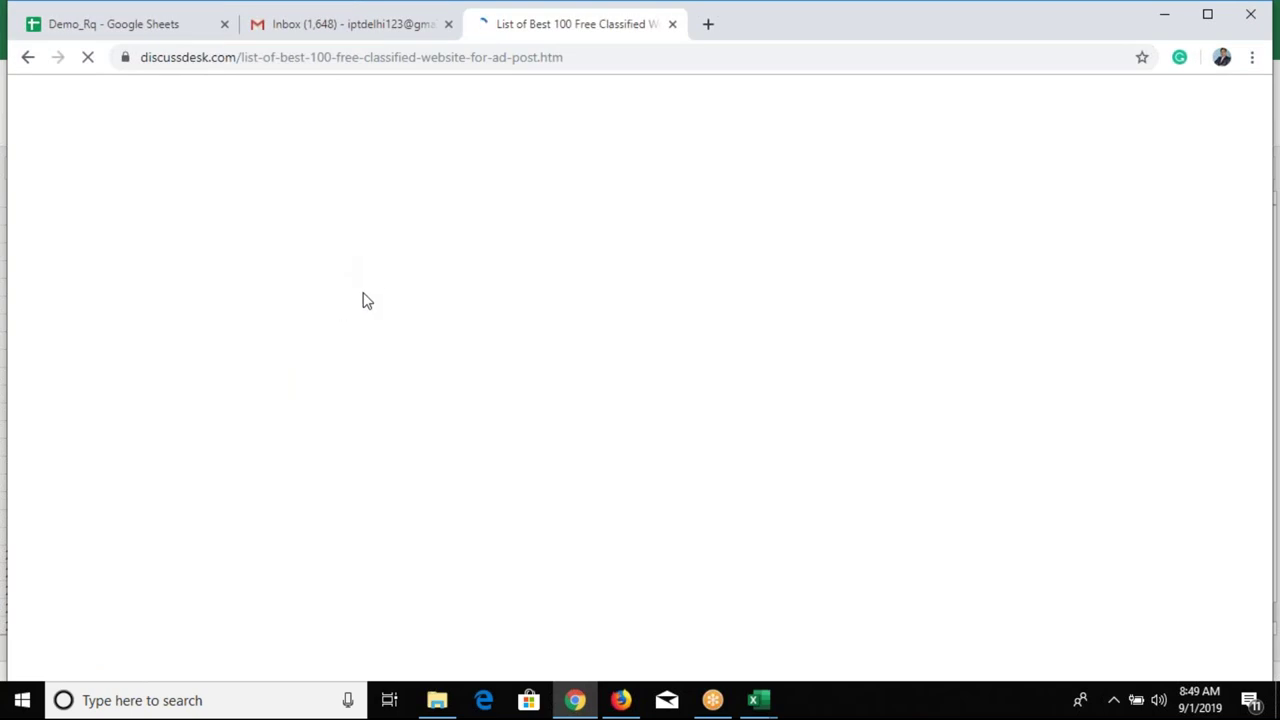
# - Maximize the browser, select the rows of DiscussDesk's classified-sites table, and return to Excel
pyautogui.doubleClick(740, 20)
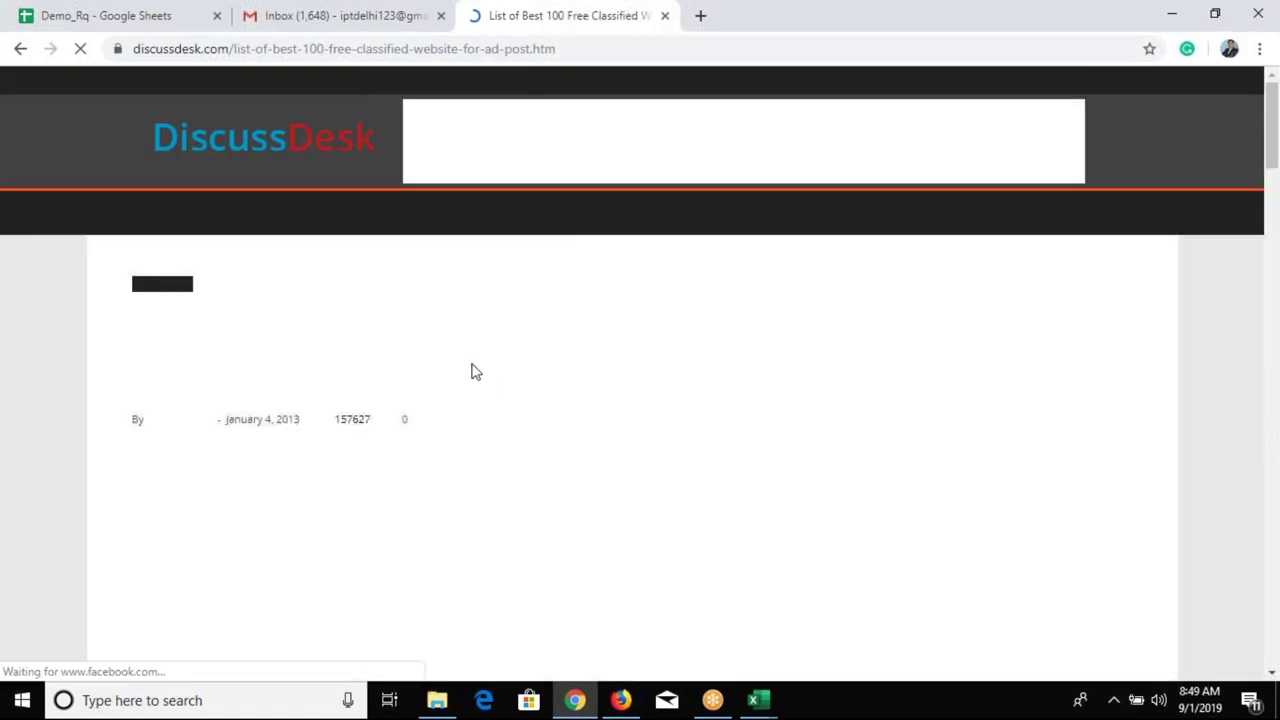
pyautogui.scroll(-5, 760, 346)
pyautogui.scroll(-5, 760, 346)
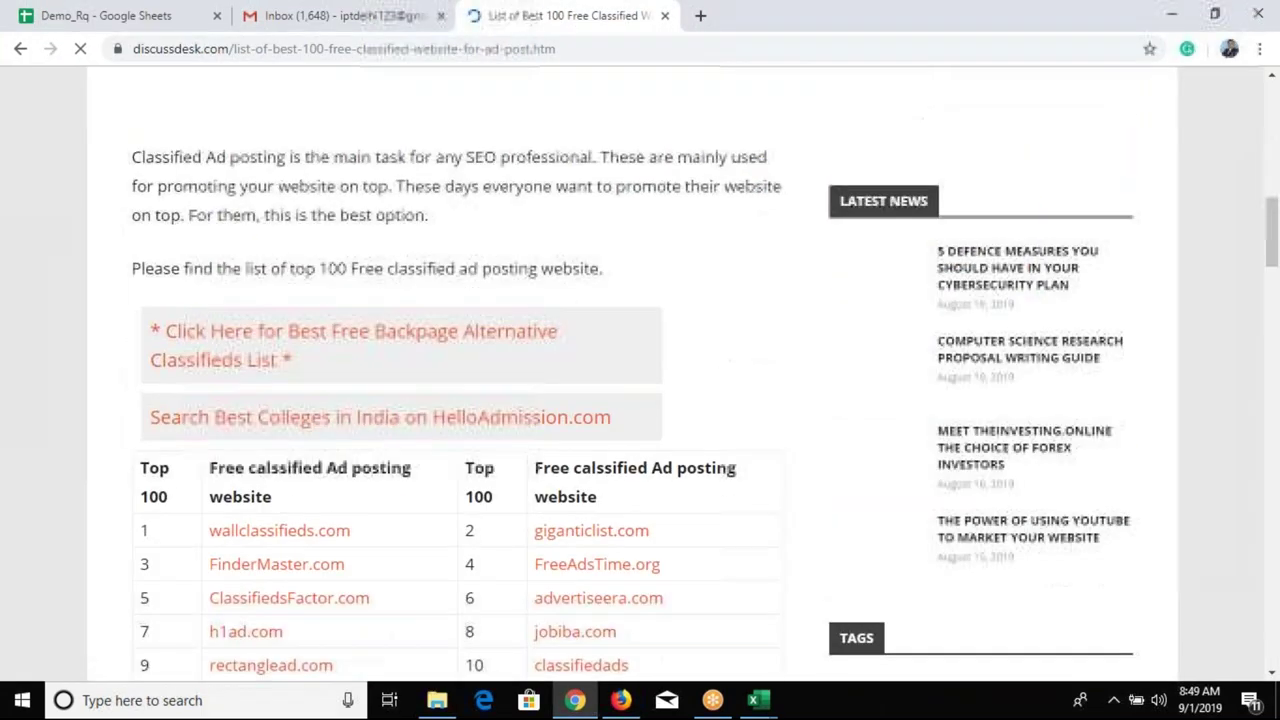
pyautogui.scroll(-2, 480, 383)
pyautogui.scroll(-2, 480, 383)
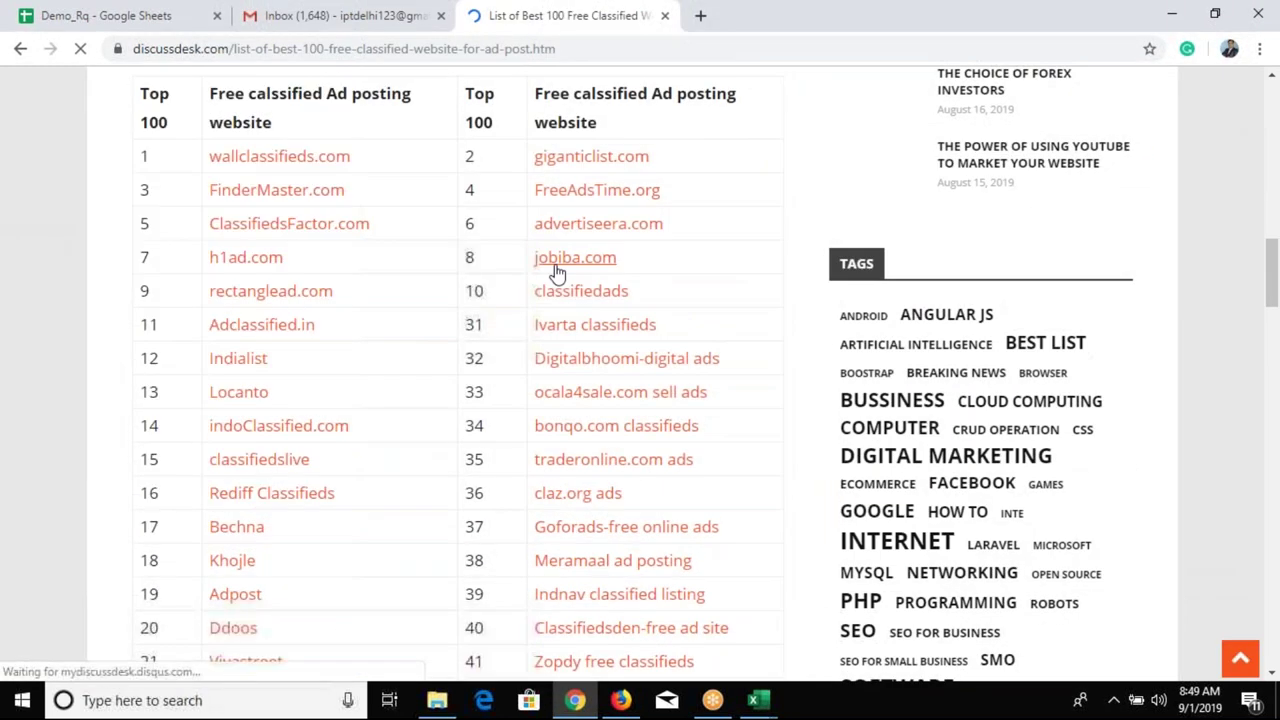
pyautogui.moveTo(208, 155)
pyautogui.mouseDown()
pyautogui.moveTo(600, 533)
pyautogui.moveTo(790, 608)
pyautogui.moveTo(766, 640)
pyautogui.mouseUp()
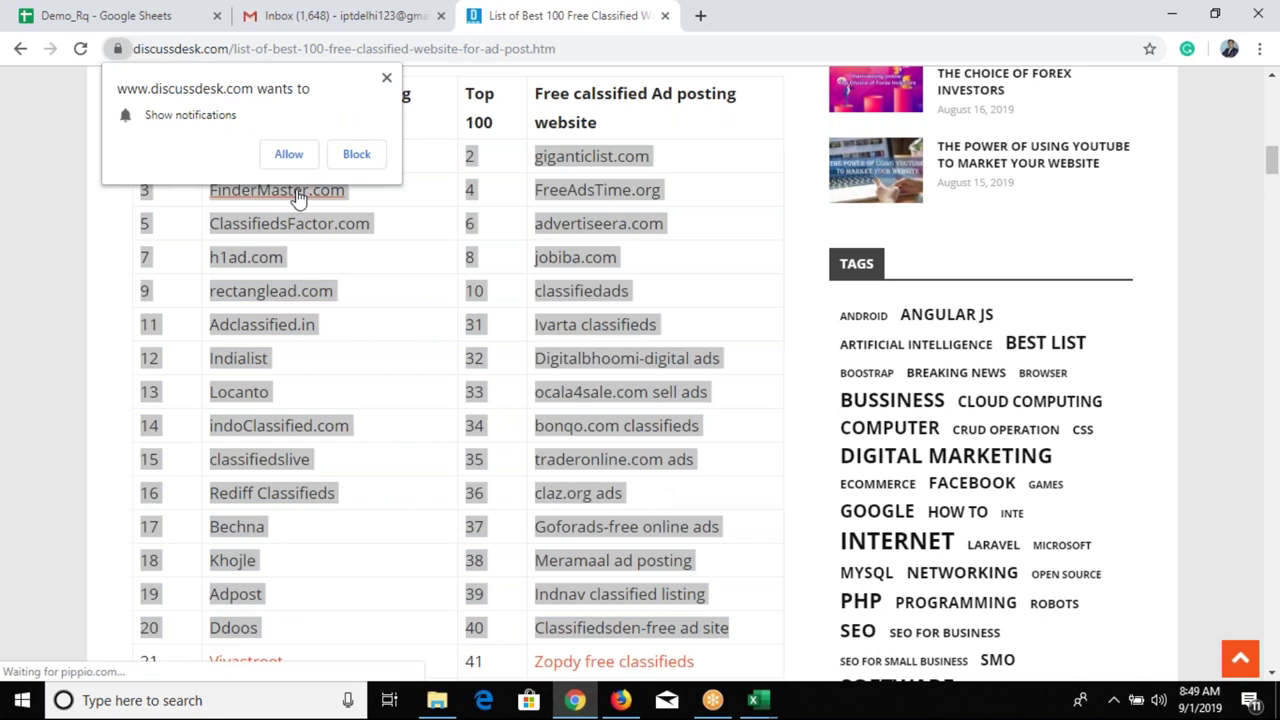
pyautogui.click(366, 155)
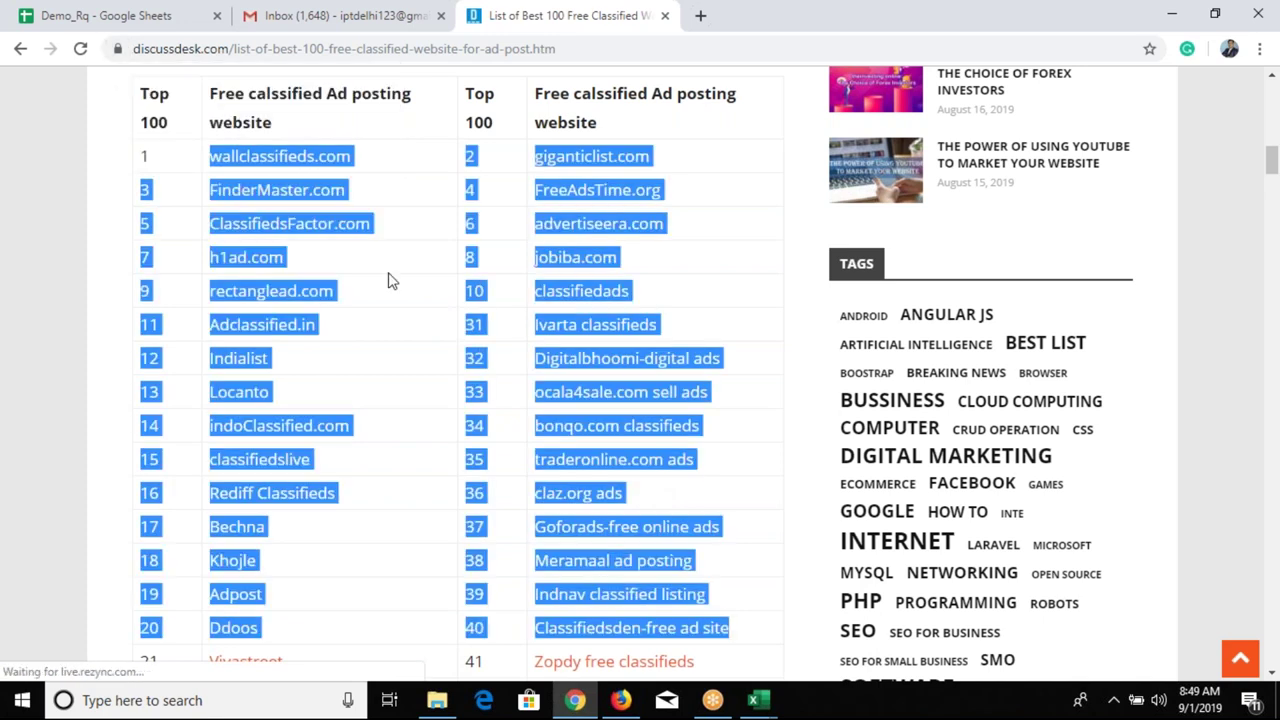
pyautogui.hotkey('alt', 'Tab')
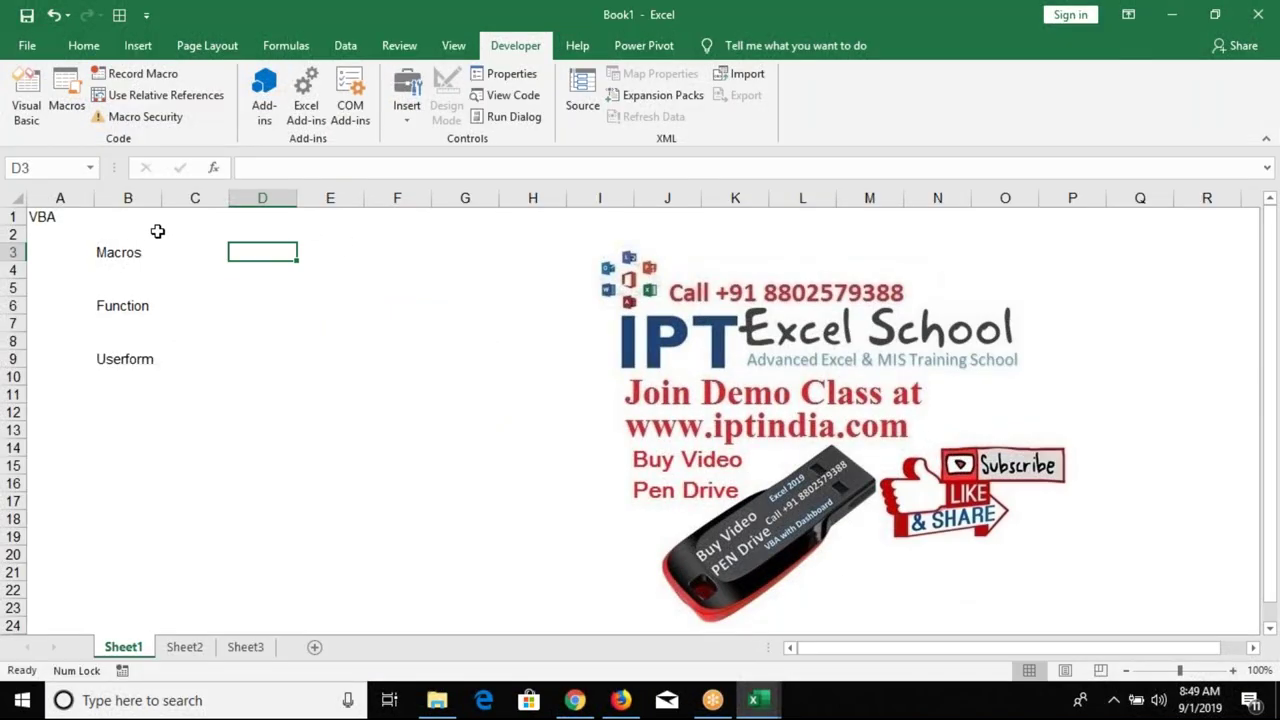
# - Delete the rank-number columns and put giganticlist.com into D1
pyautogui.click(336, 229)
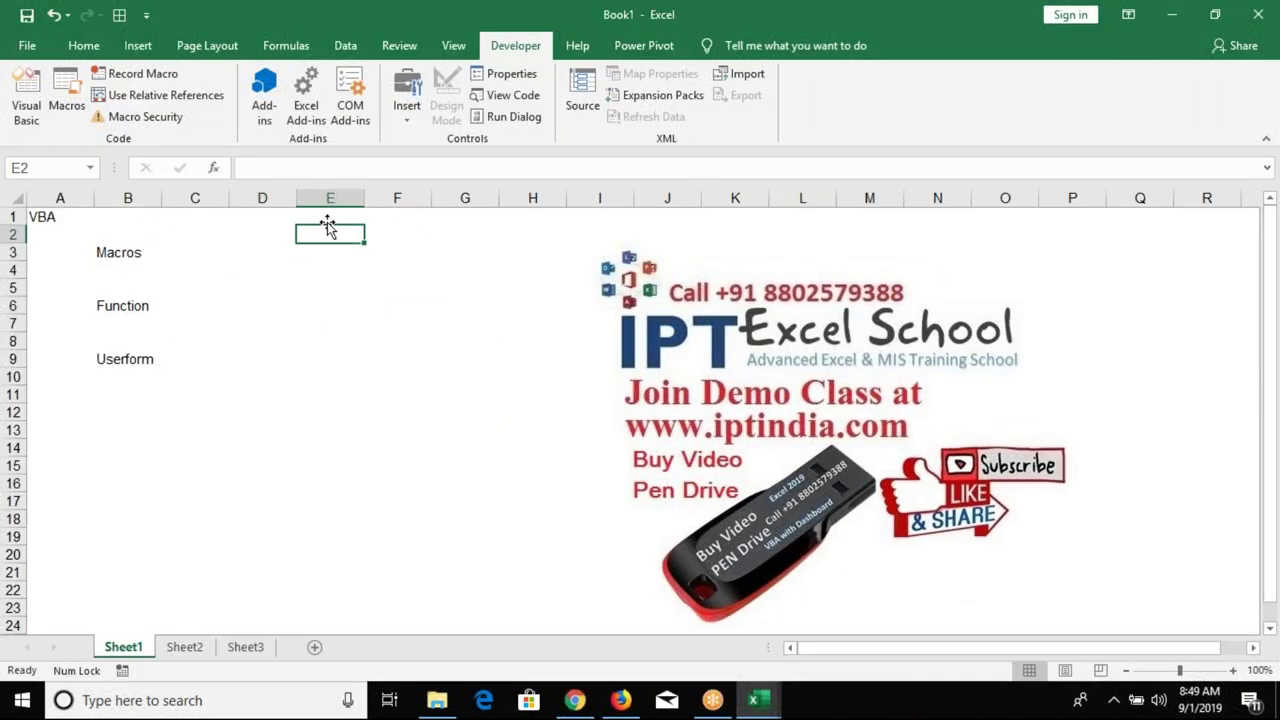
pyautogui.click(280, 216)
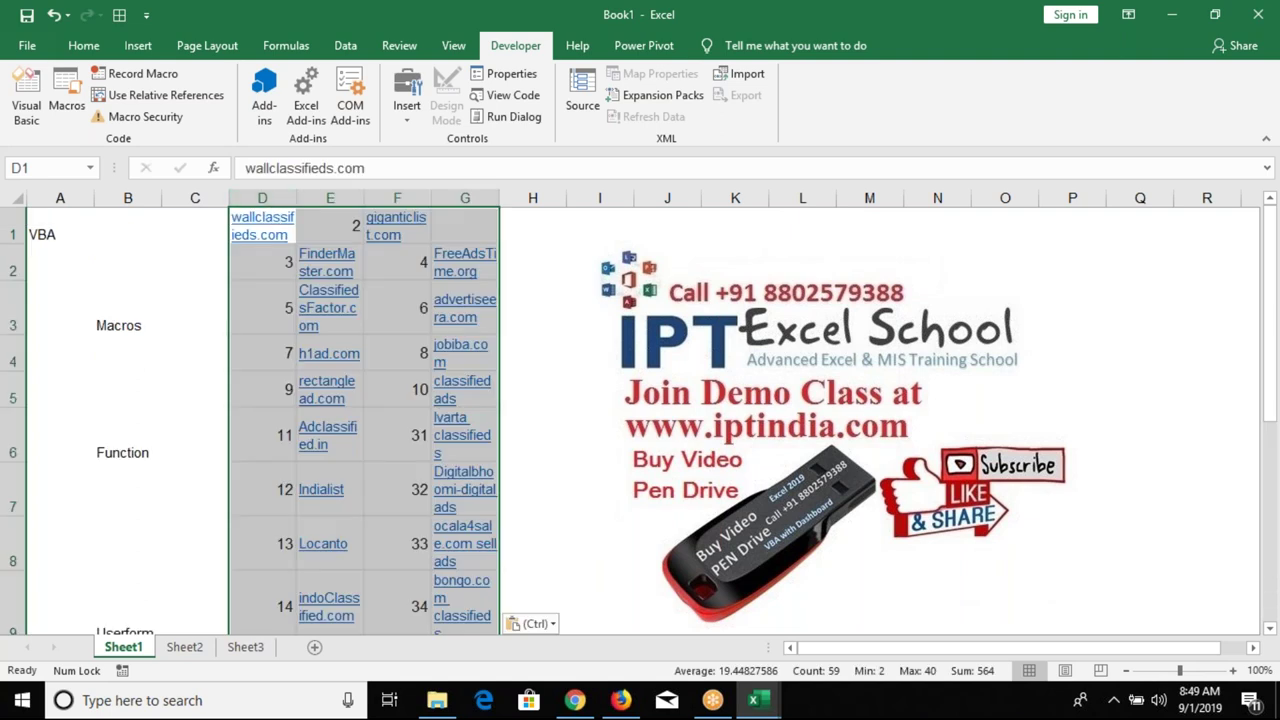
pyautogui.click(262, 198)
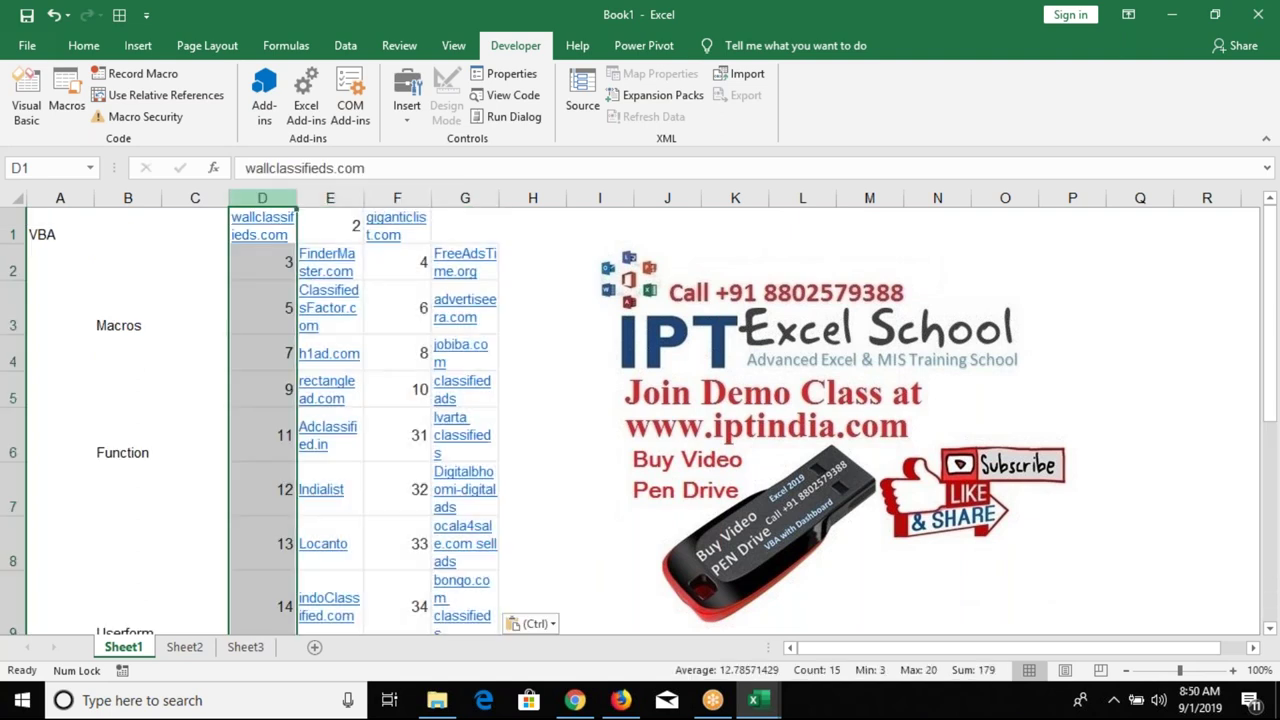
pyautogui.hotkey('ctrl', '-')
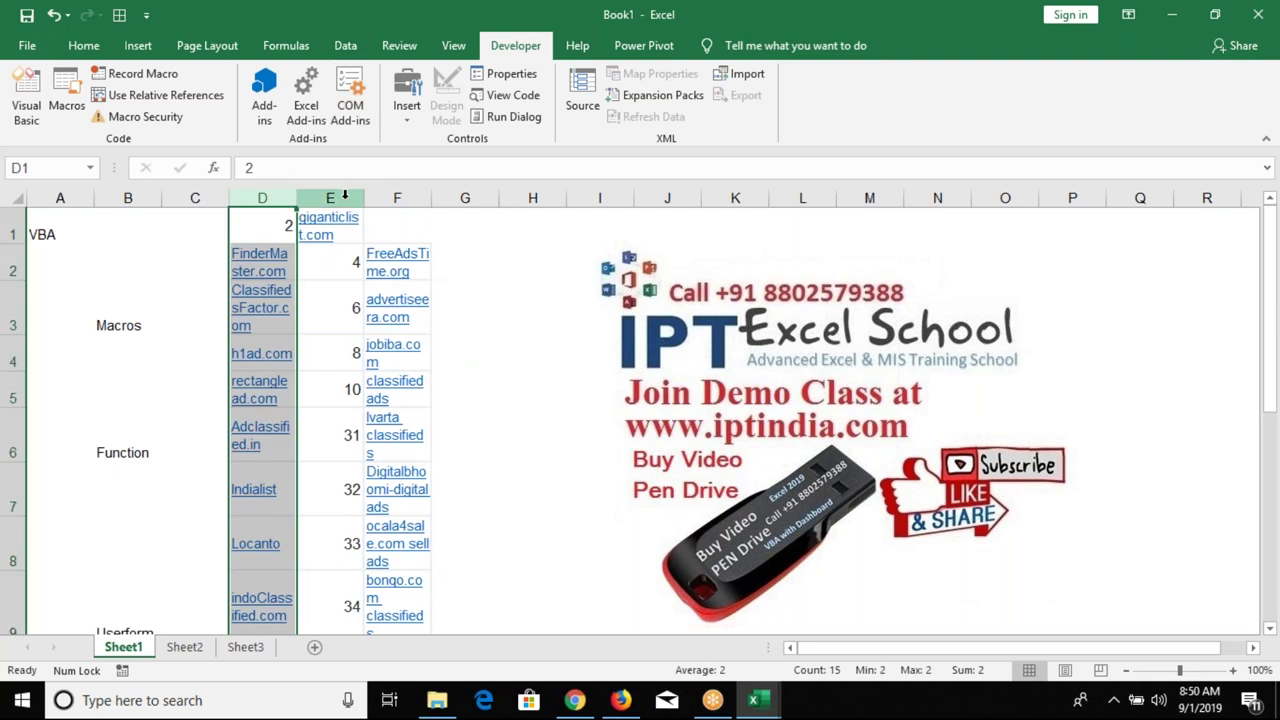
pyautogui.click(330, 222)
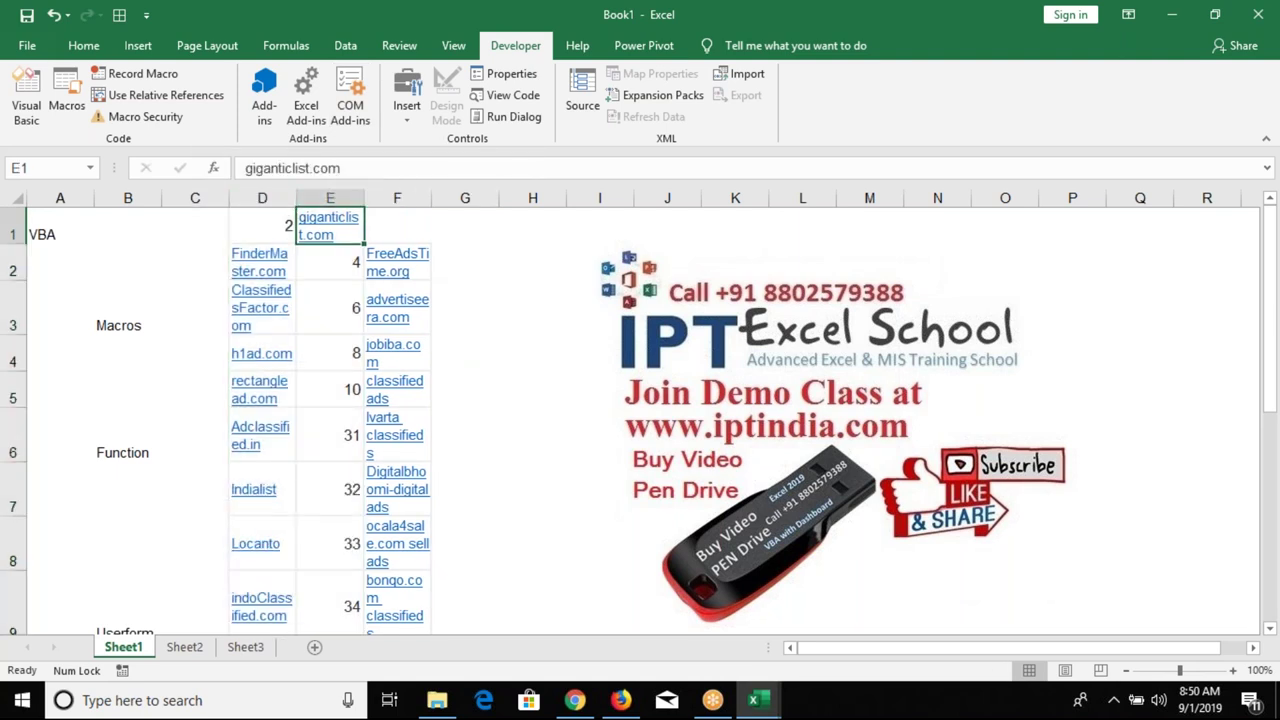
pyautogui.hotkey('ctrl', 'c')
pyautogui.press('Left')
pyautogui.press('Return')
pyautogui.press('Right')
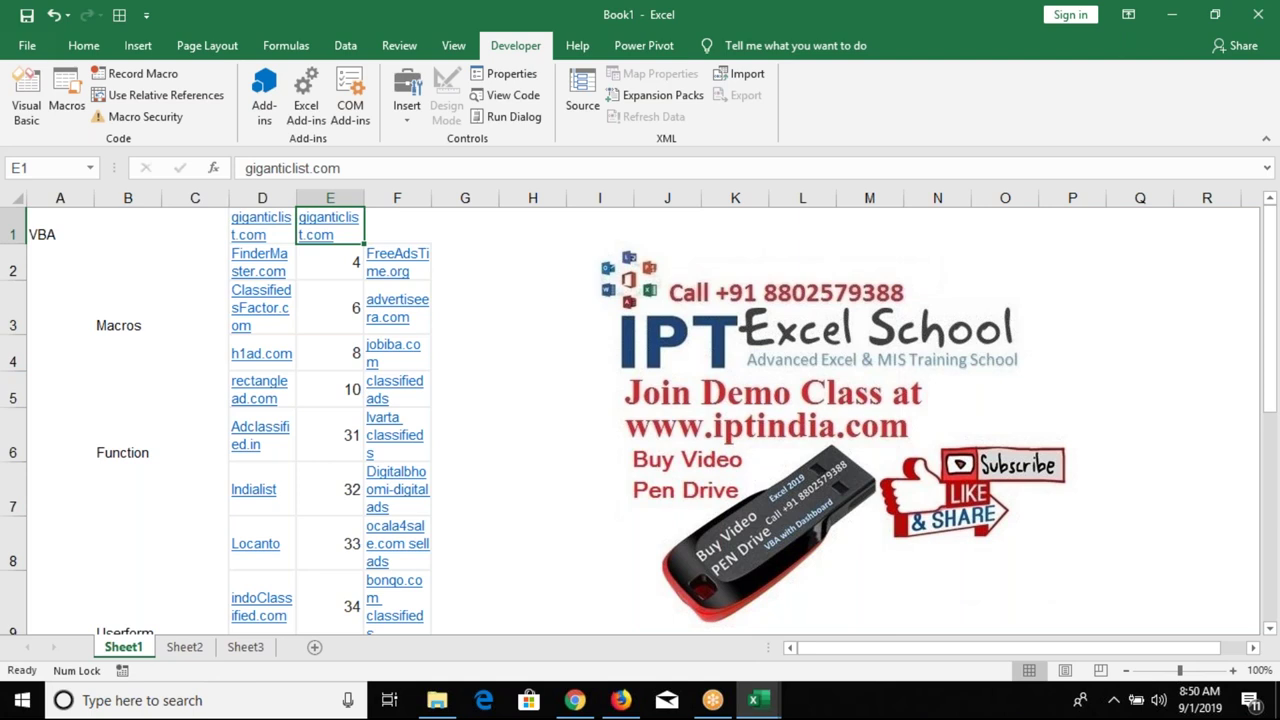
pyautogui.hotkey('ctrl', 'space')
pyautogui.hotkey('ctrl', '-')
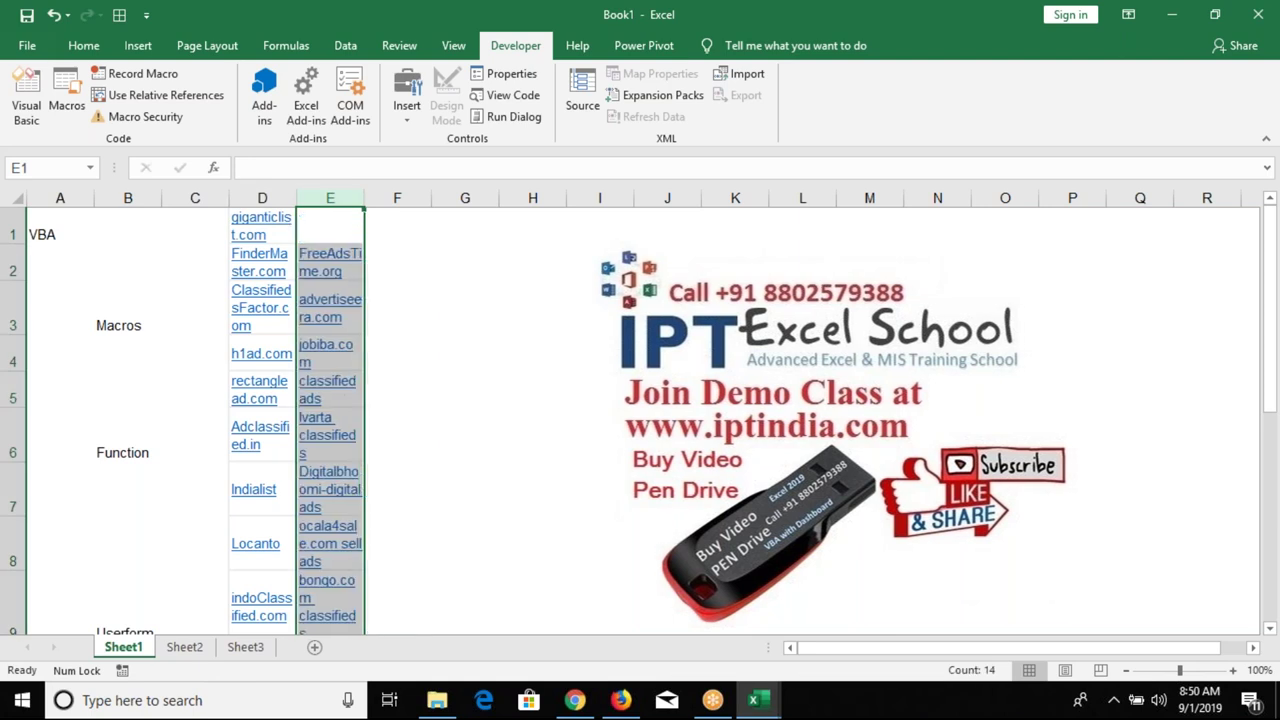
# - Move the sites in E2:E15 below column D's list, starting at D16
pyautogui.press('Down')
pyautogui.hotkey('ctrl', 'shift', 'Down')
pyautogui.hotkey('ctrl', 'c')
pyautogui.press('Up')
pyautogui.press('Left')
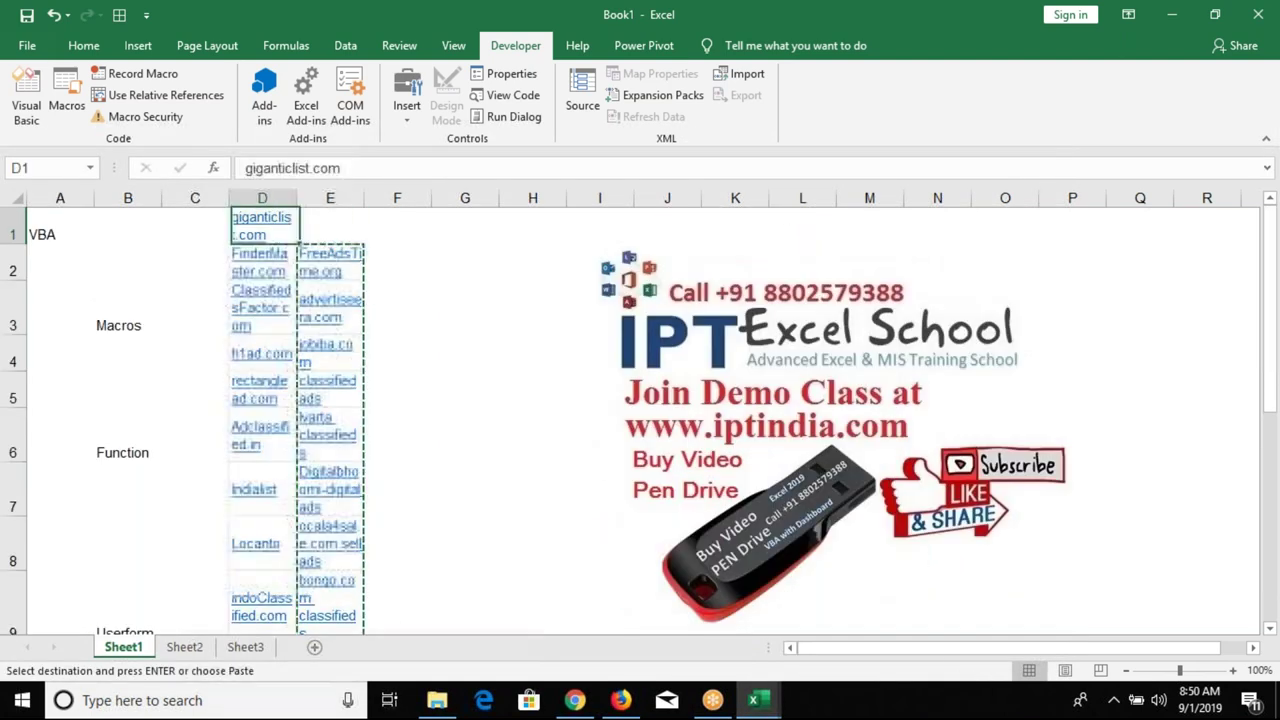
pyautogui.hotkey('ctrl', 'Down')
pyautogui.press('Down')
pyautogui.press('Up')
pyautogui.press('Down')
pyautogui.hotkey('ctrl', 'v')
# - Select the combined site list in column D, from D1 to the last entry
pyautogui.press('Right')
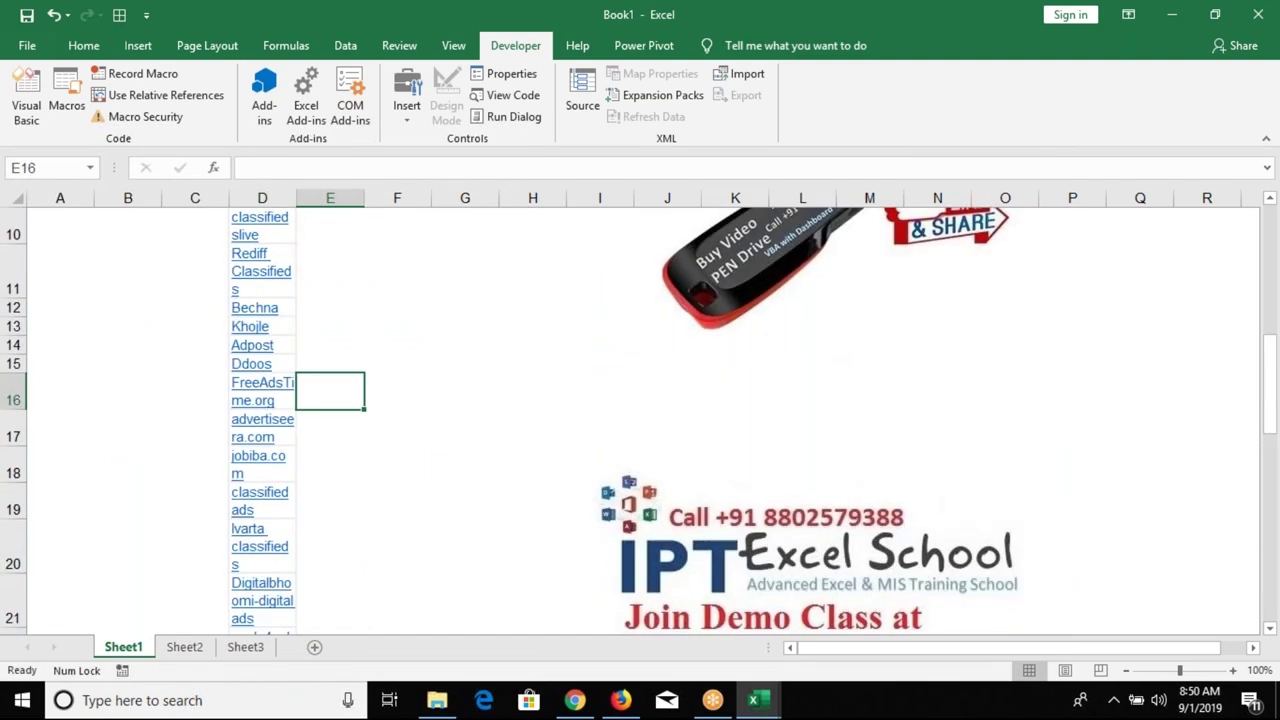
pyautogui.hotkey('ctrl', 'space')
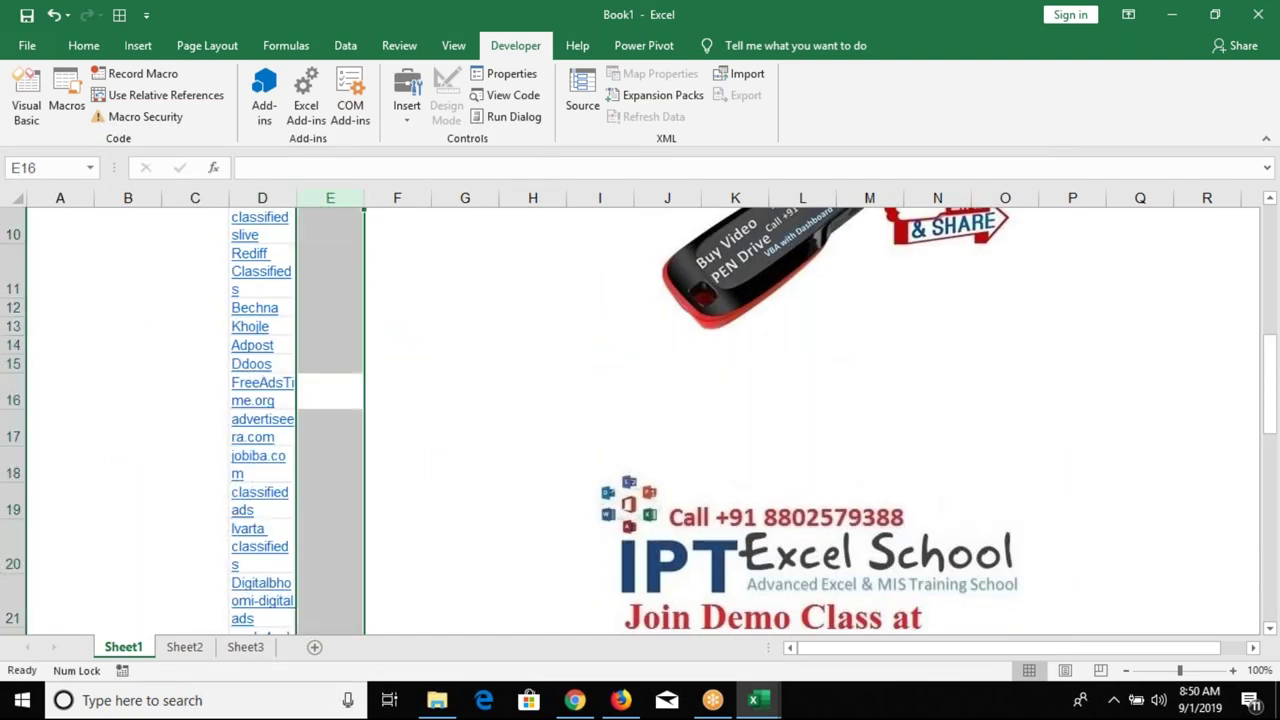
pyautogui.hotkey('ctrl', 'Up')
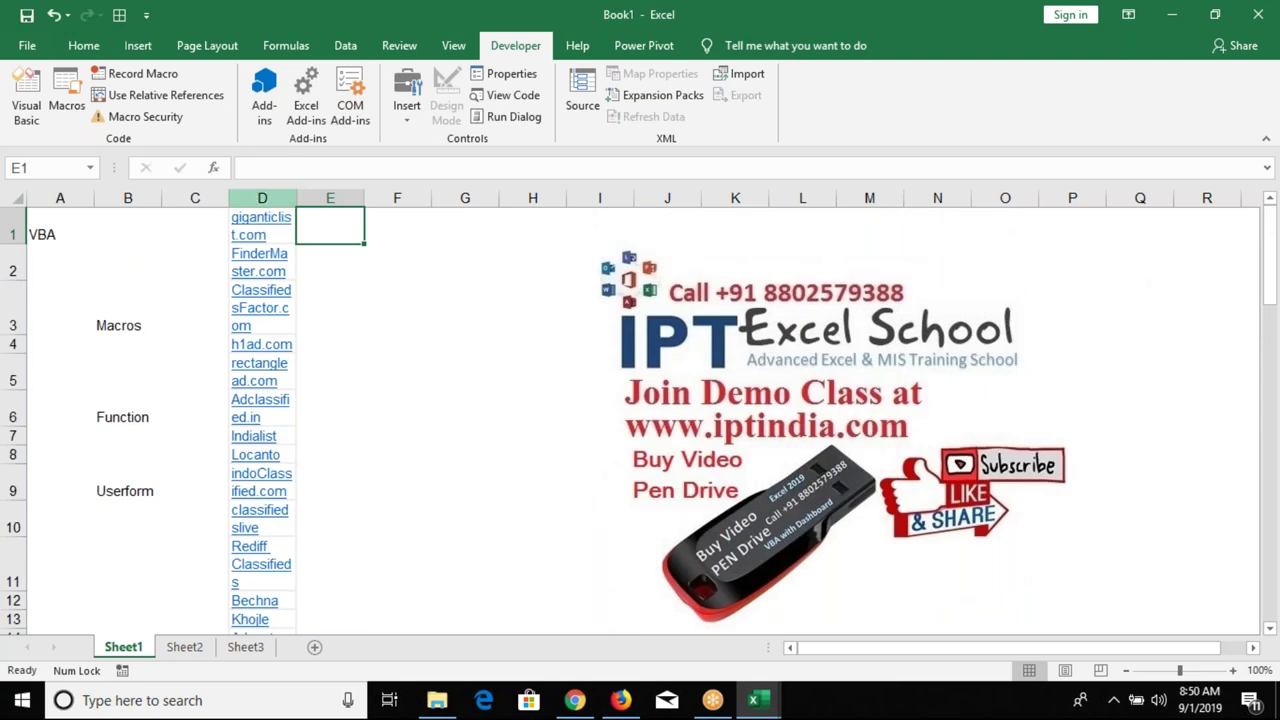
pyautogui.press('Left')
pyautogui.hotkey('ctrl', 'shift', 'Down')
pyautogui.click(84, 45)
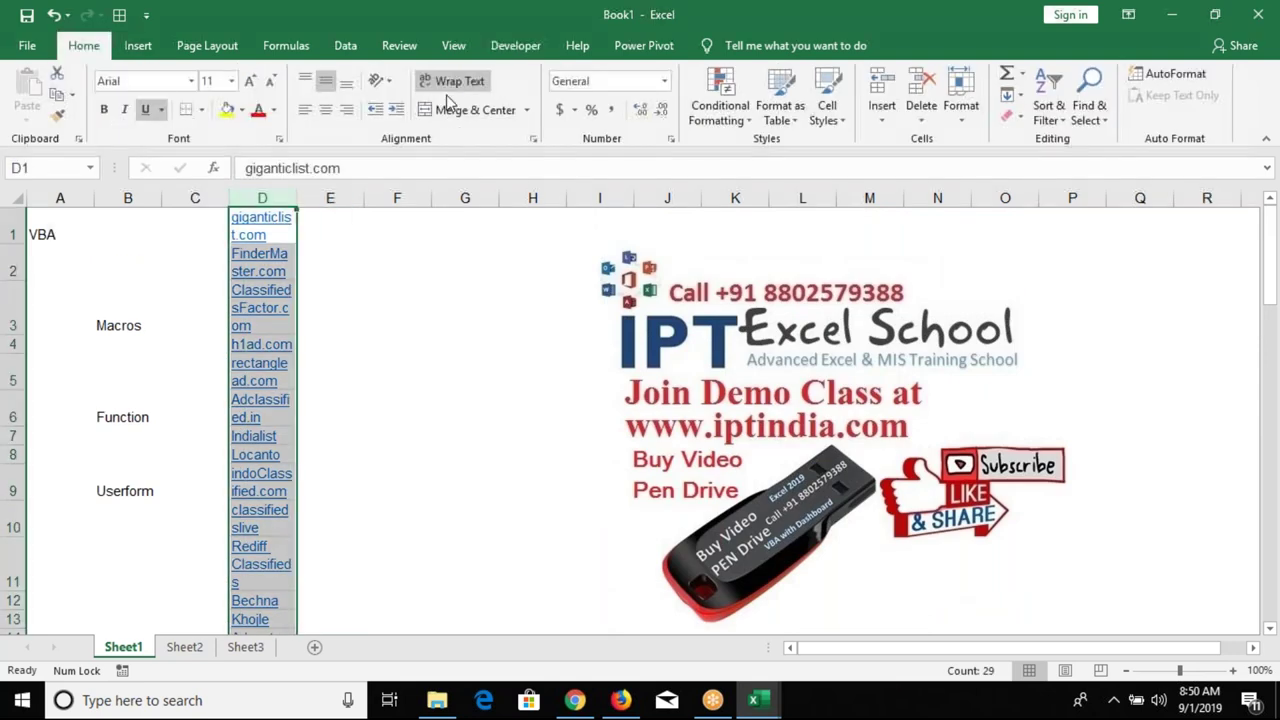
# - Turn off Wrap Text on the site list and autofit column D to the longest site
pyautogui.click(447, 82)
pyautogui.doubleClick(296, 198)
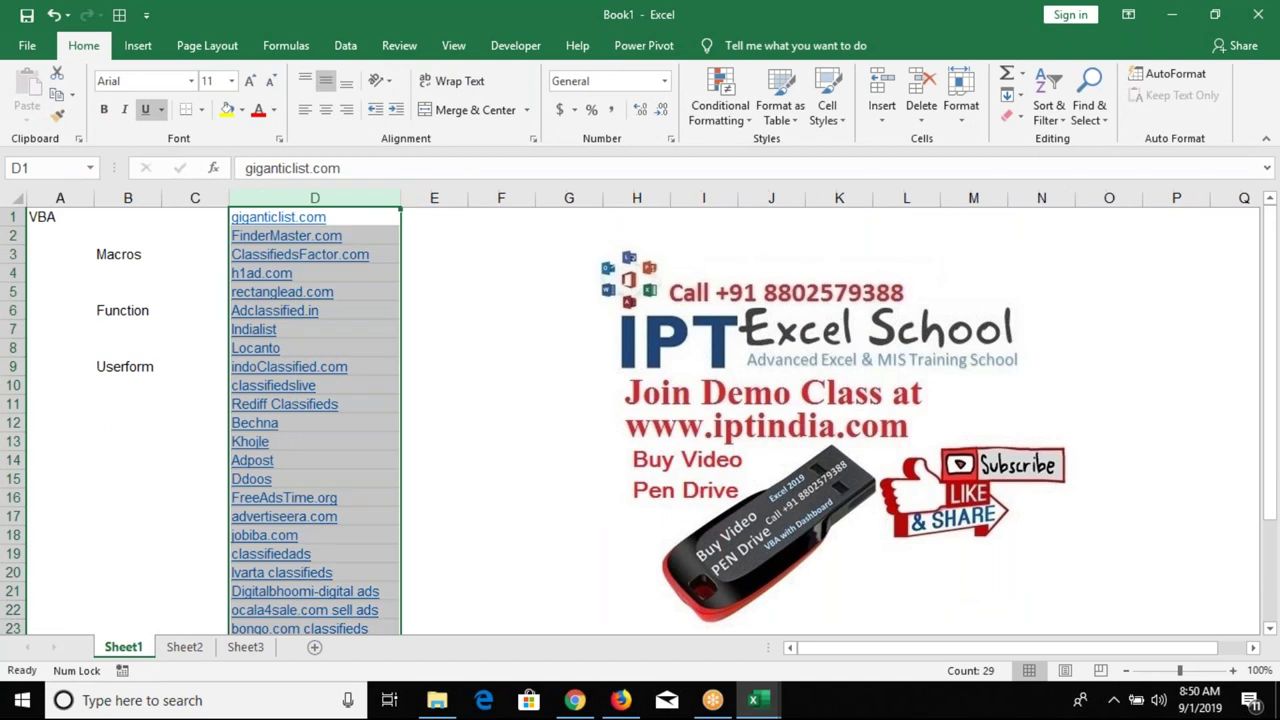
pyautogui.click(475, 219)
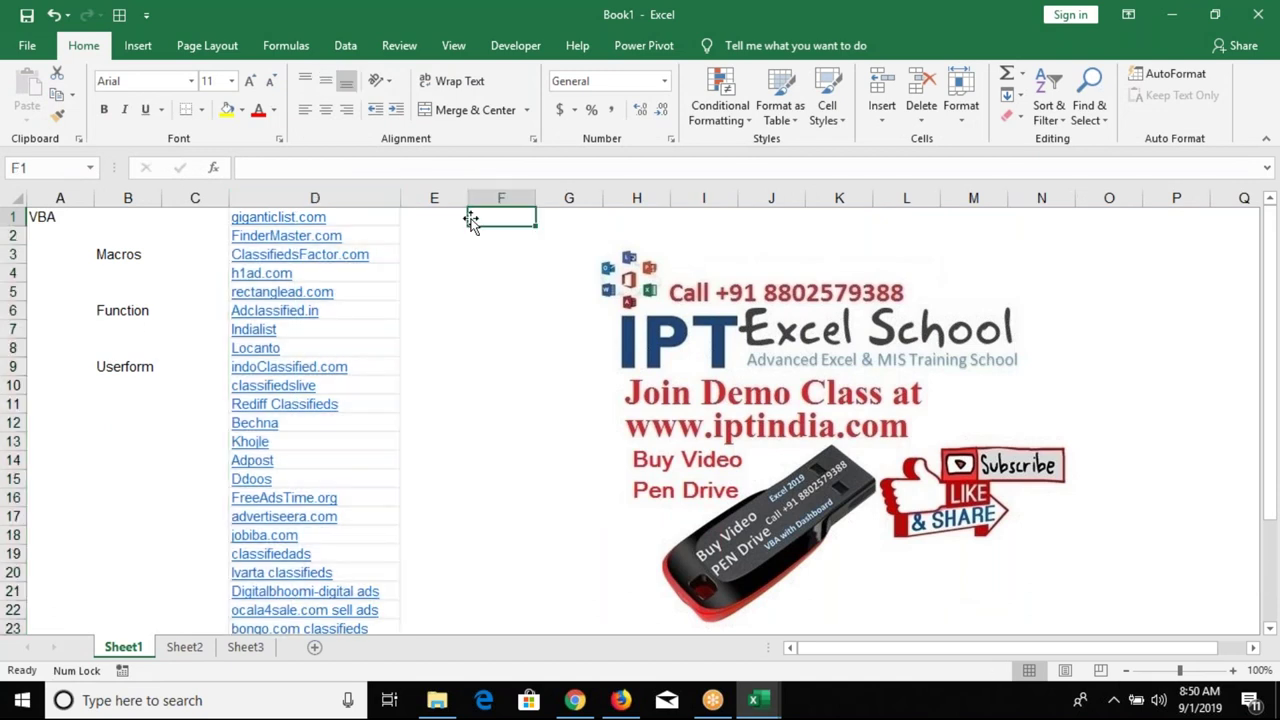
# - Step through the site list from giganticlist.com in D1 down past Locanto in D8
pyautogui.press('Left')
pyautogui.press('Left')
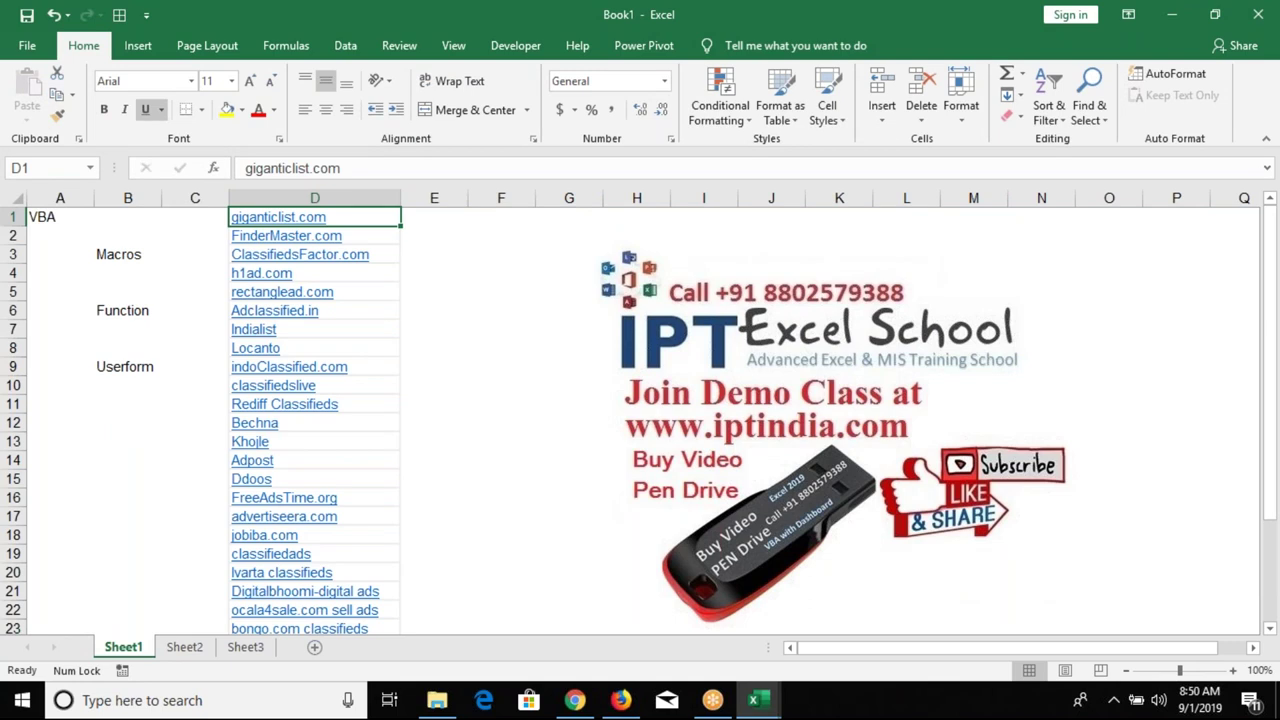
pyautogui.press('Down')
pyautogui.press('Down')
pyautogui.press('Down')
pyautogui.press('Down')
pyautogui.press('Down')
pyautogui.press('Down')
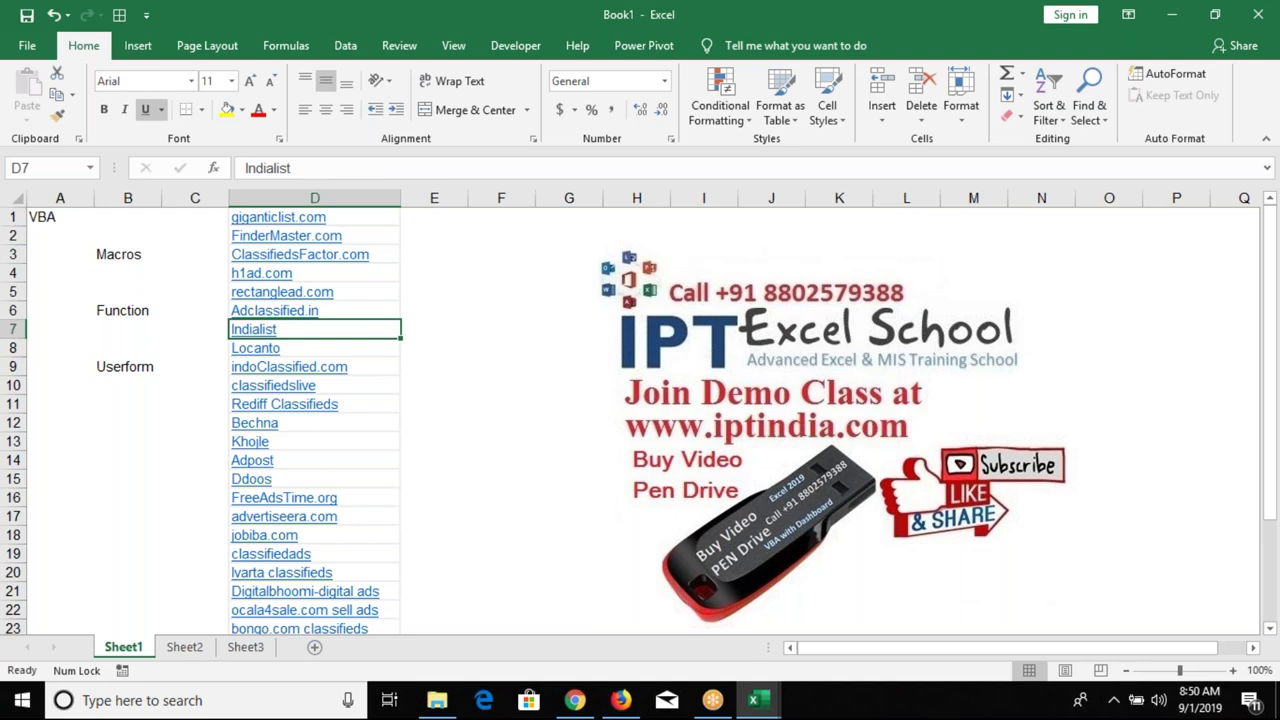
pyautogui.press('Down')
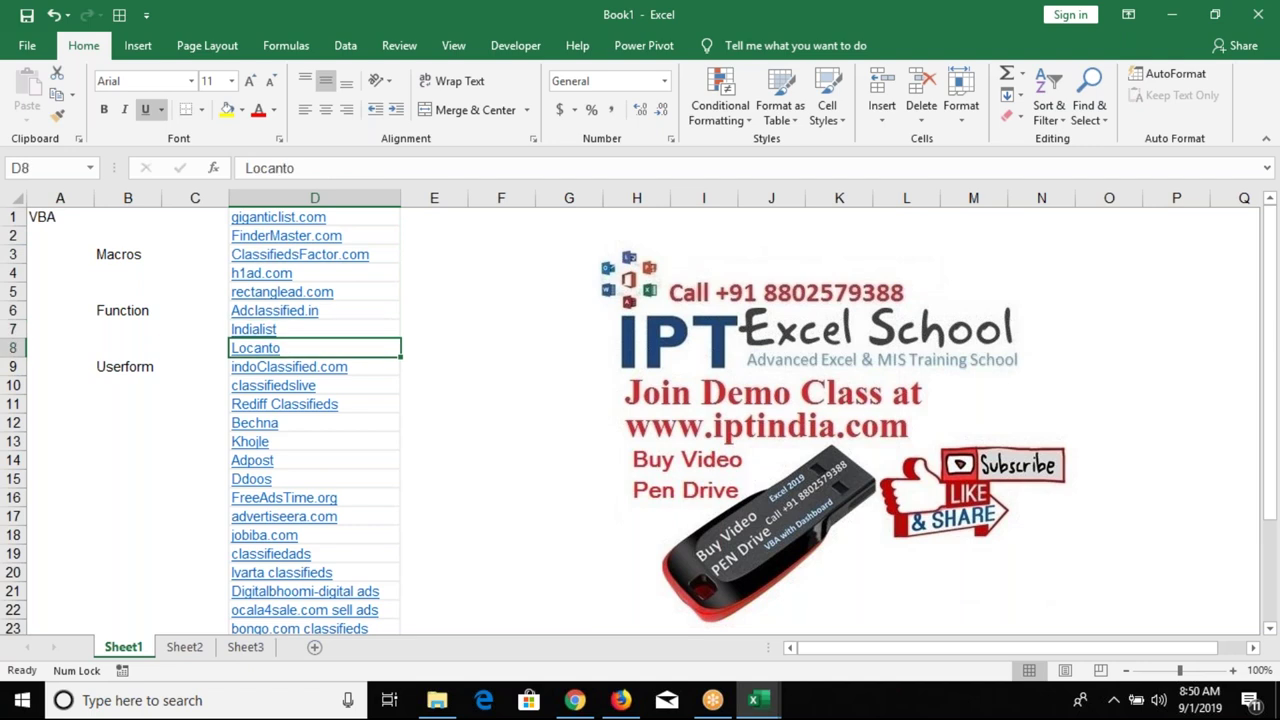
pyautogui.press('Down')
pyautogui.press('Down')
pyautogui.press('Down')
pyautogui.press('Down')
pyautogui.press('Down')
pyautogui.press('Down')
pyautogui.press('Down')
pyautogui.press('Down')
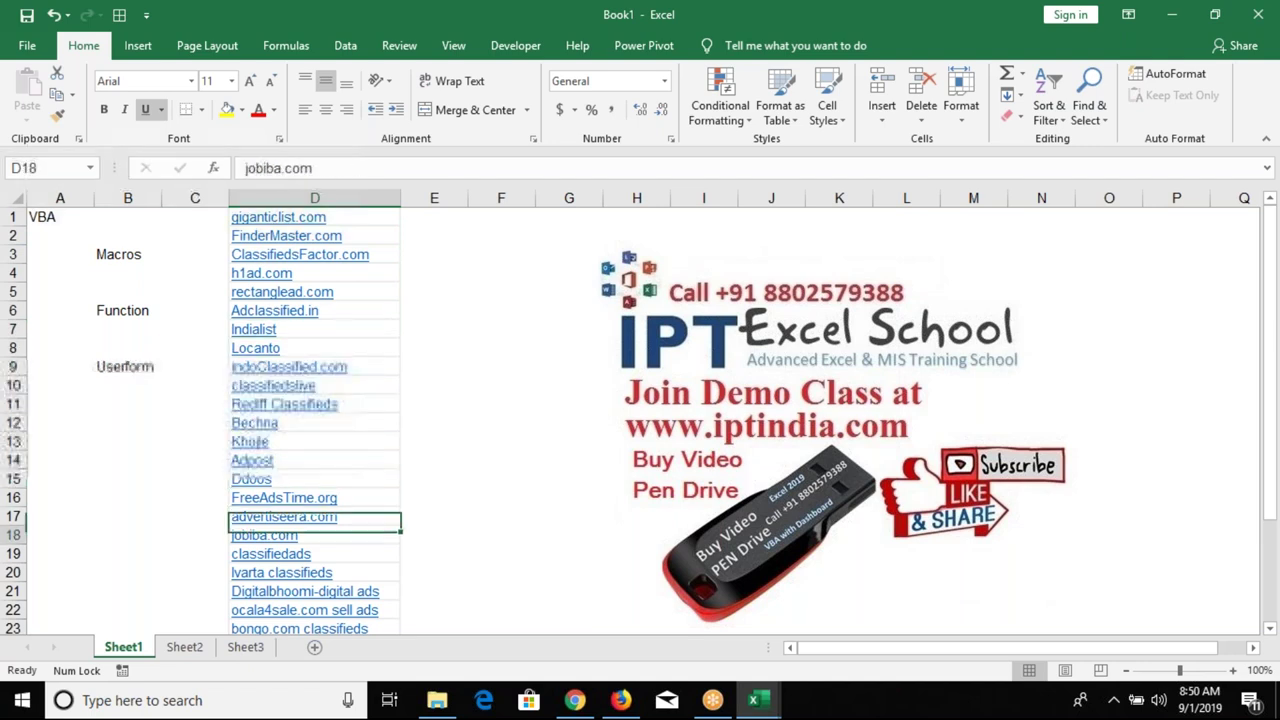
pyautogui.press('Up')
pyautogui.press('Up')
pyautogui.press('Up')
pyautogui.press('Up')
pyautogui.press('Up')
pyautogui.press('Up')
pyautogui.press('Down')
pyautogui.press('Up')
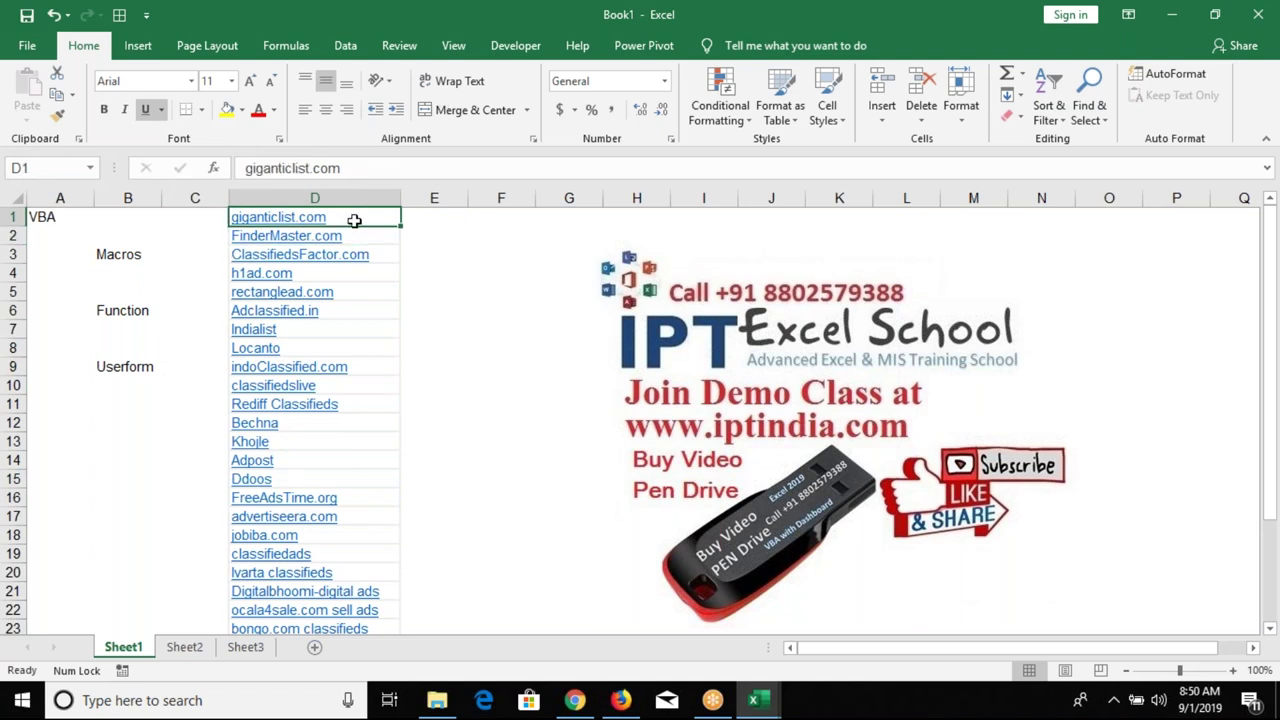
pyautogui.rightClick(277, 217)
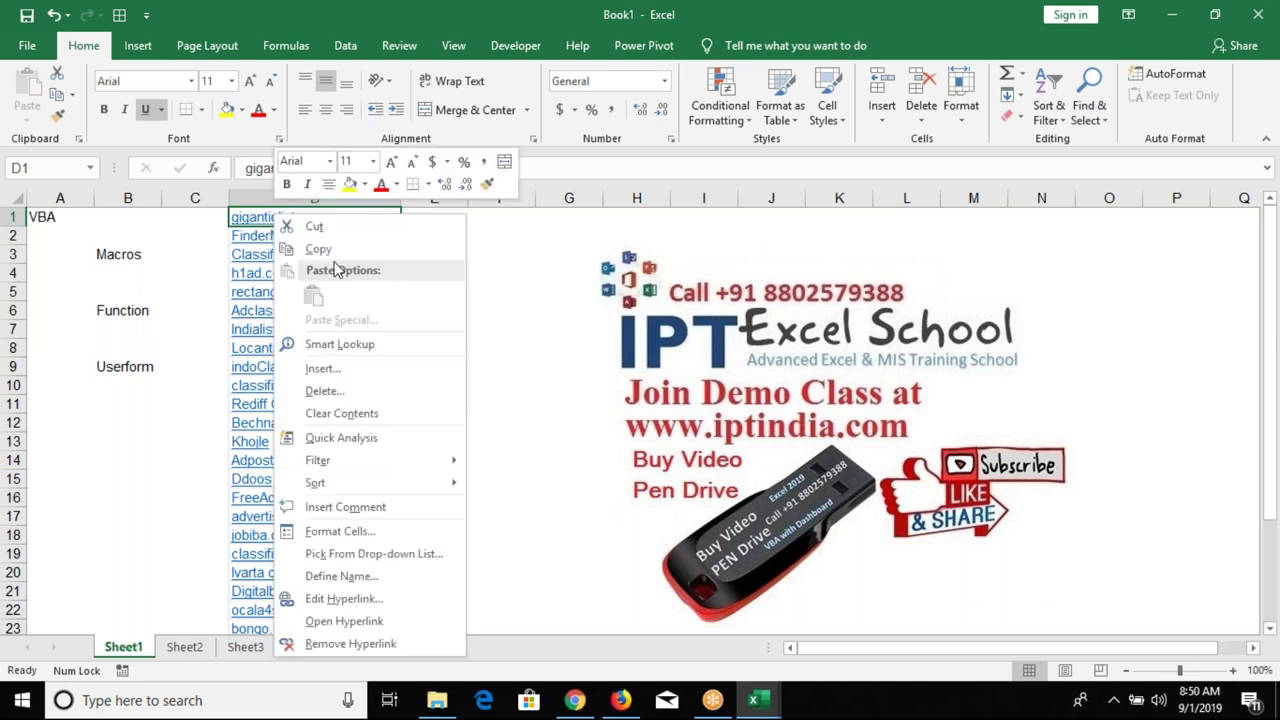
pyautogui.click(350, 598)
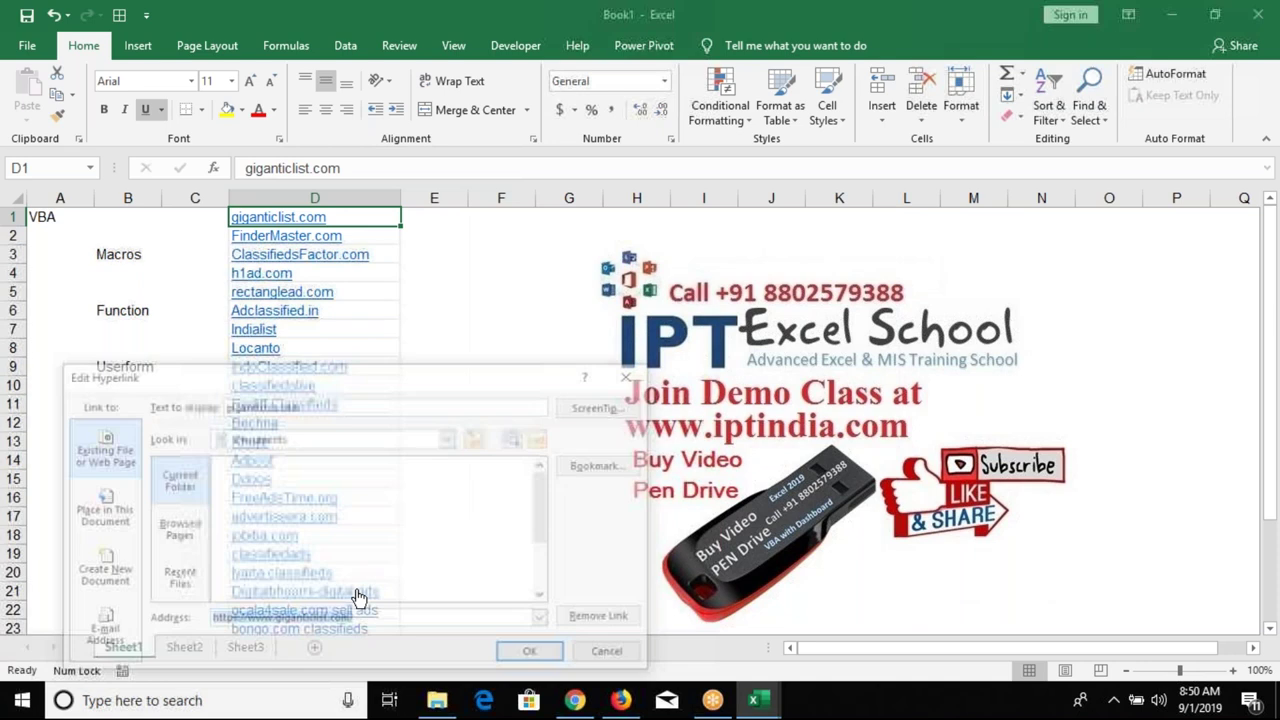
pyautogui.hotkey('ctrl', 'c')
pyautogui.press('Escape')
pyautogui.click(430, 217)
pyautogui.hotkey('ctrl', 'v')
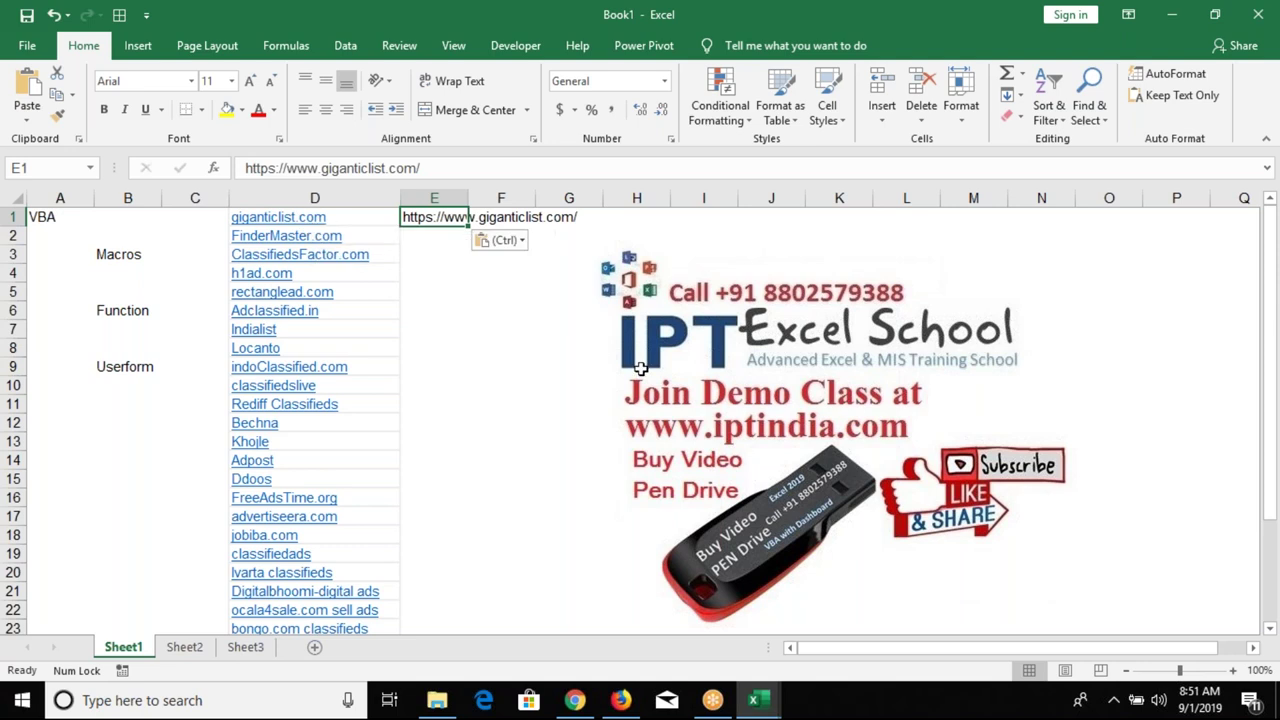
pyautogui.press('Delete')
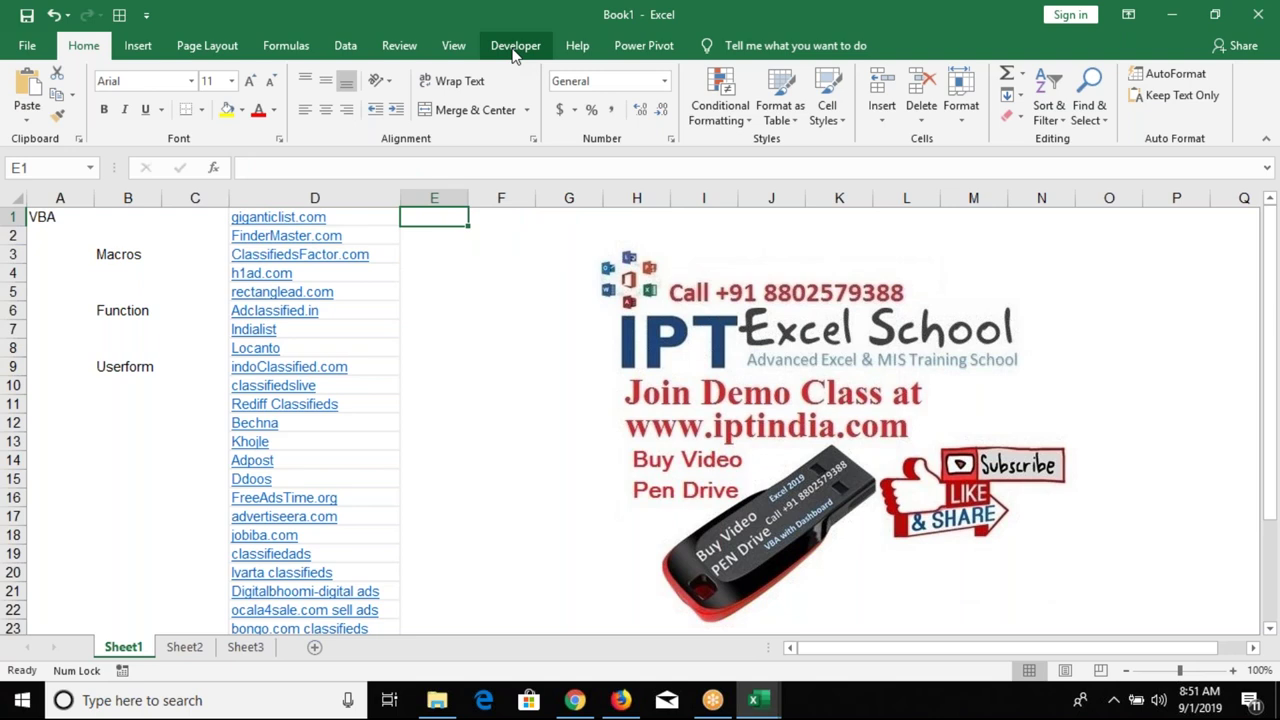
# - From cell D1, open the Visual Basic editor through the Developer ribbon
pyautogui.press('Left')
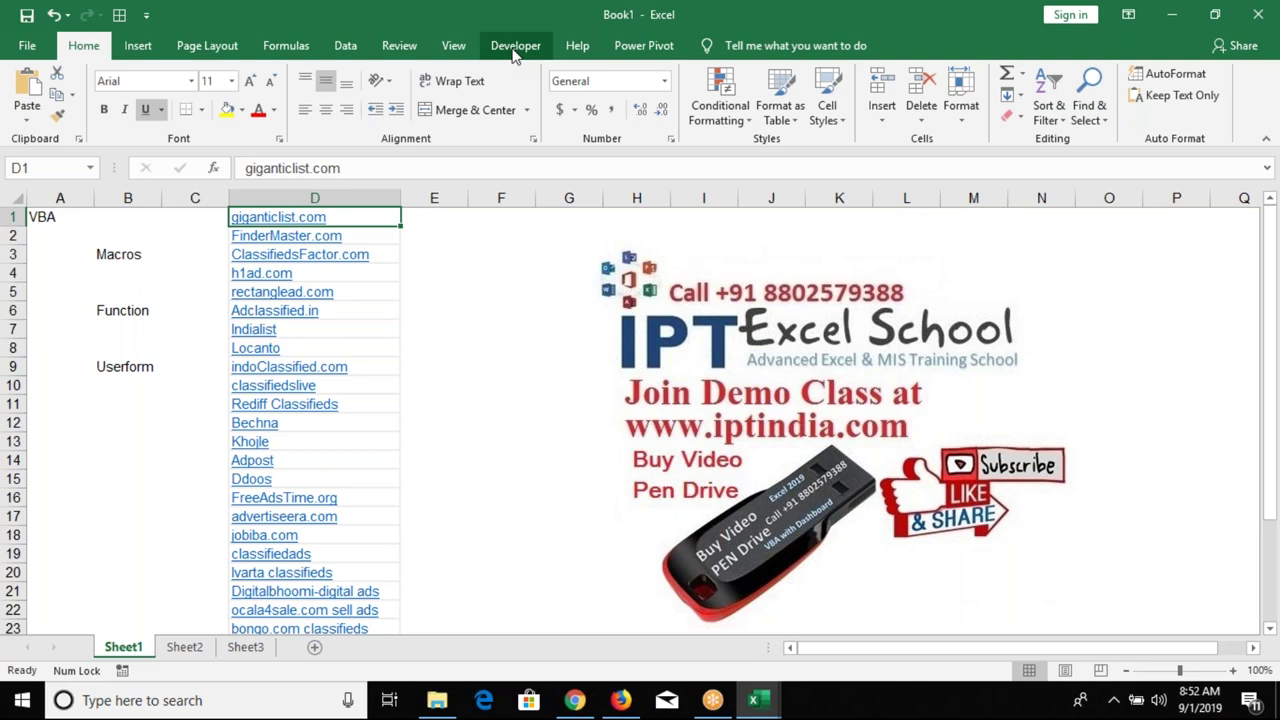
pyautogui.click(514, 52)
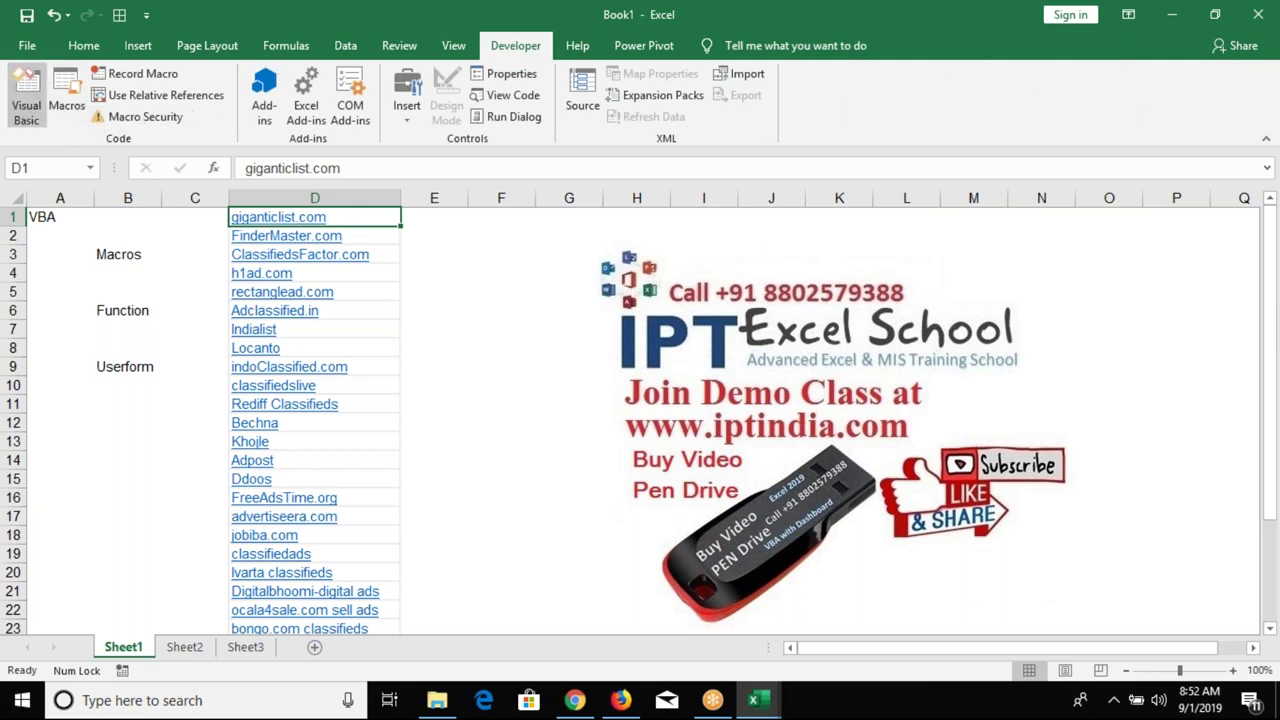
pyautogui.click(27, 95)
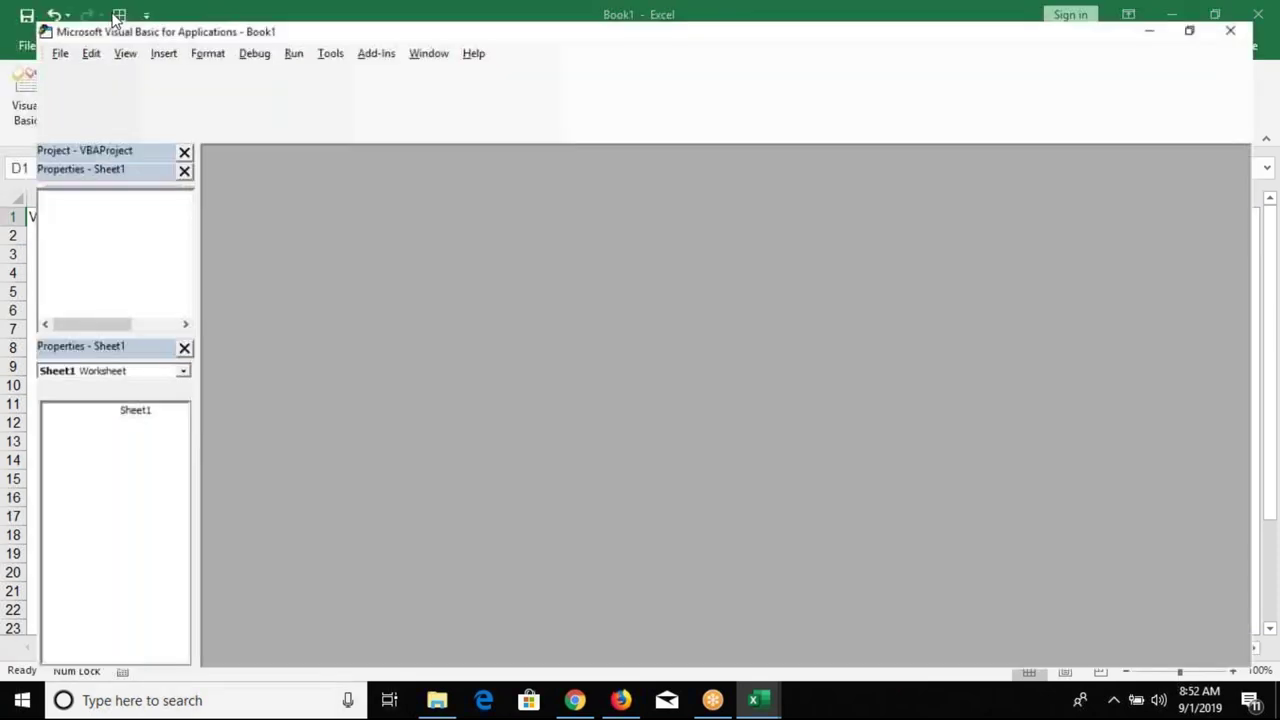
# - Insert a new module and declare Function URL(n As Range)
pyautogui.click(135, 34)
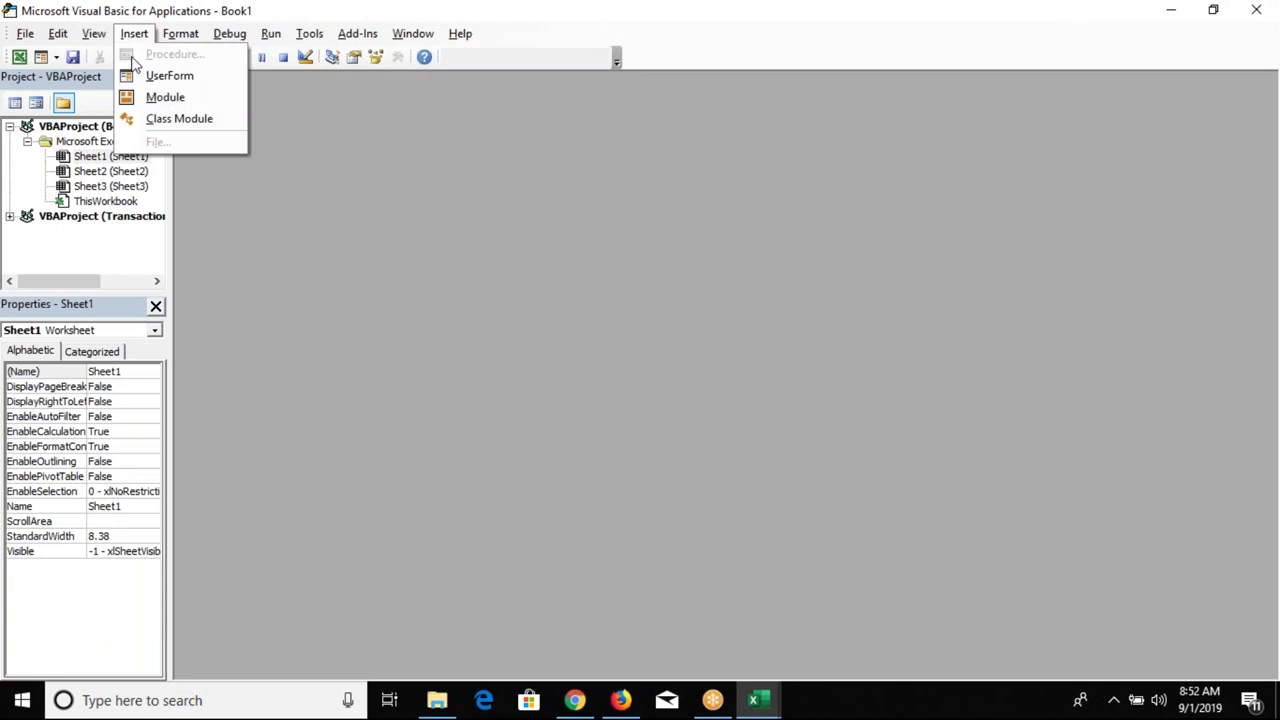
pyautogui.click(165, 98)
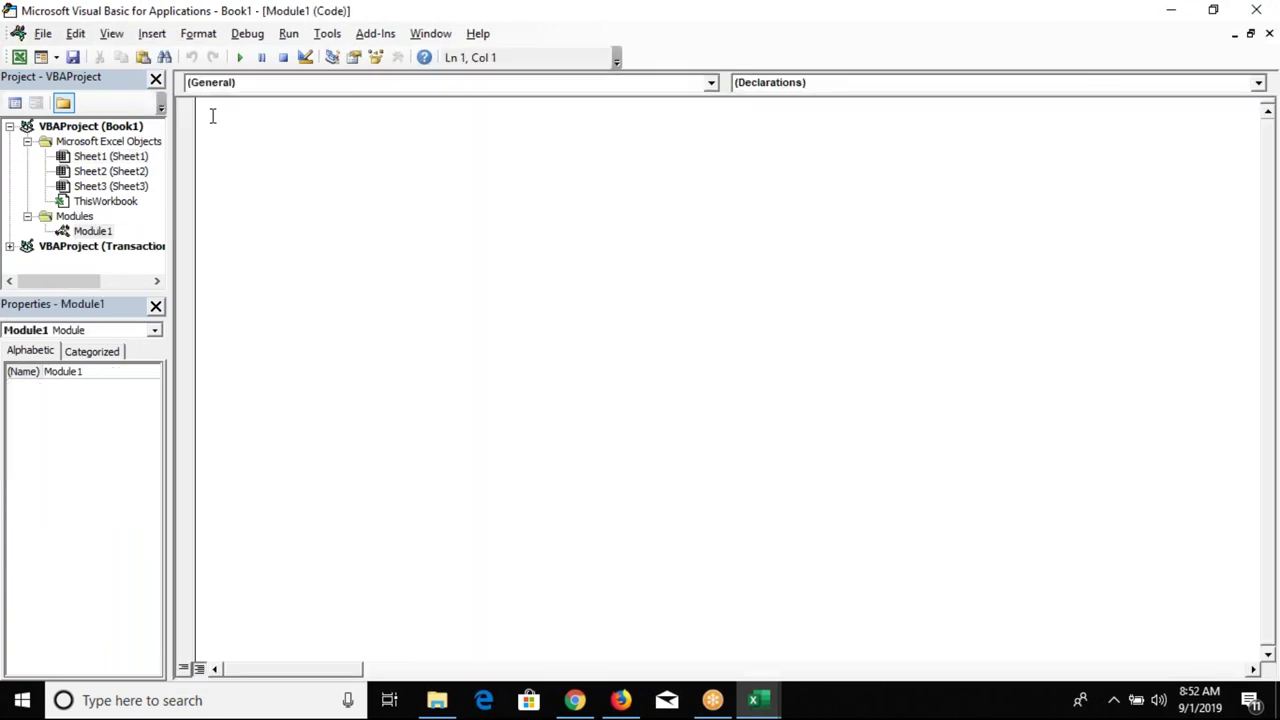
pyautogui.write('function ')
pyautogui.write('URL(n a')
pyautogui.write('s r')
pyautogui.press('Tab')
pyautogui.write(')')
pyautogui.press('Return')
pyautogui.press('Return')
pyautogui.press('Return')
# - Write the body line URL = n.Hyperlinks(1).Address, then switch back to Excel
pyautogui.click(207, 136)
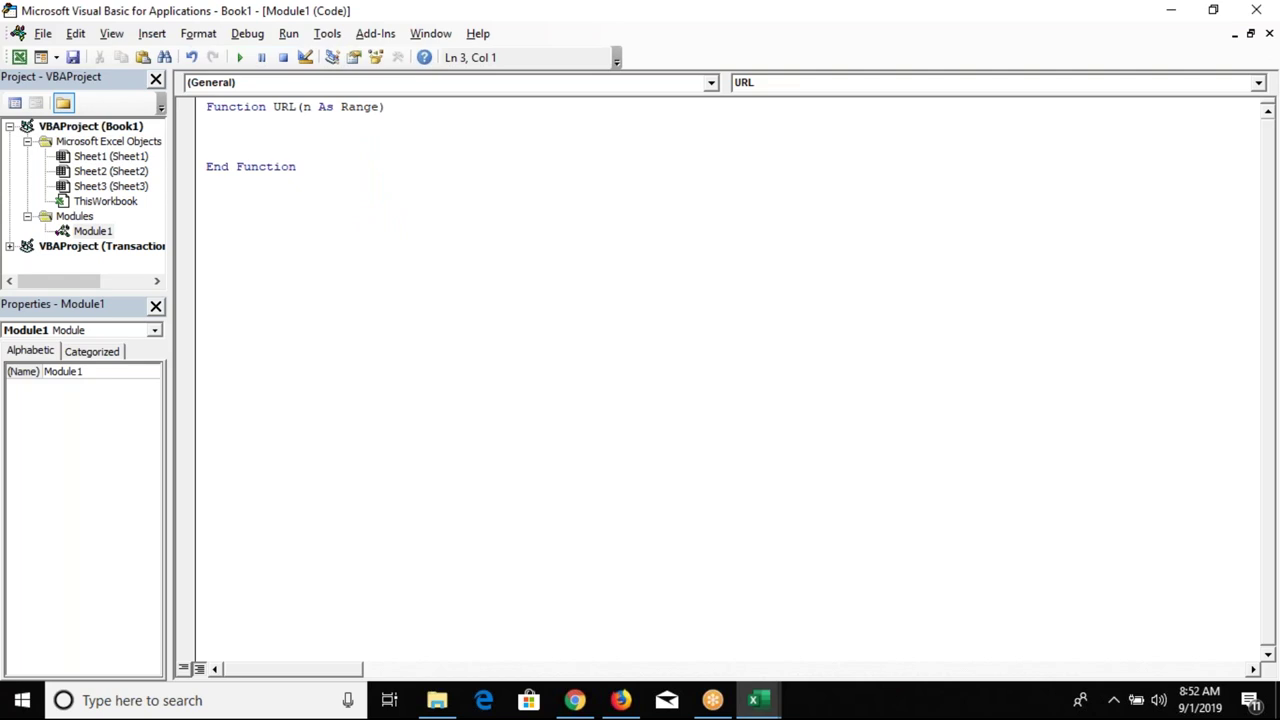
pyautogui.write('url')
pyautogui.write('=n.')
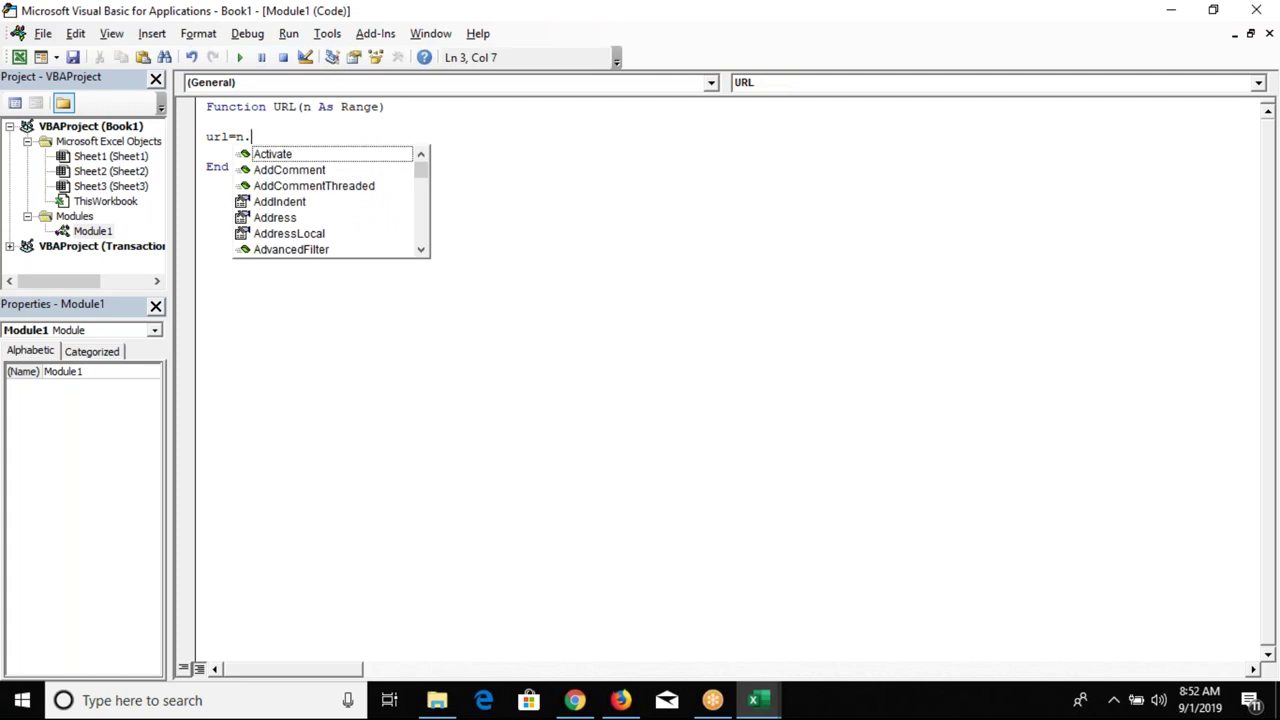
pyautogui.write('a')
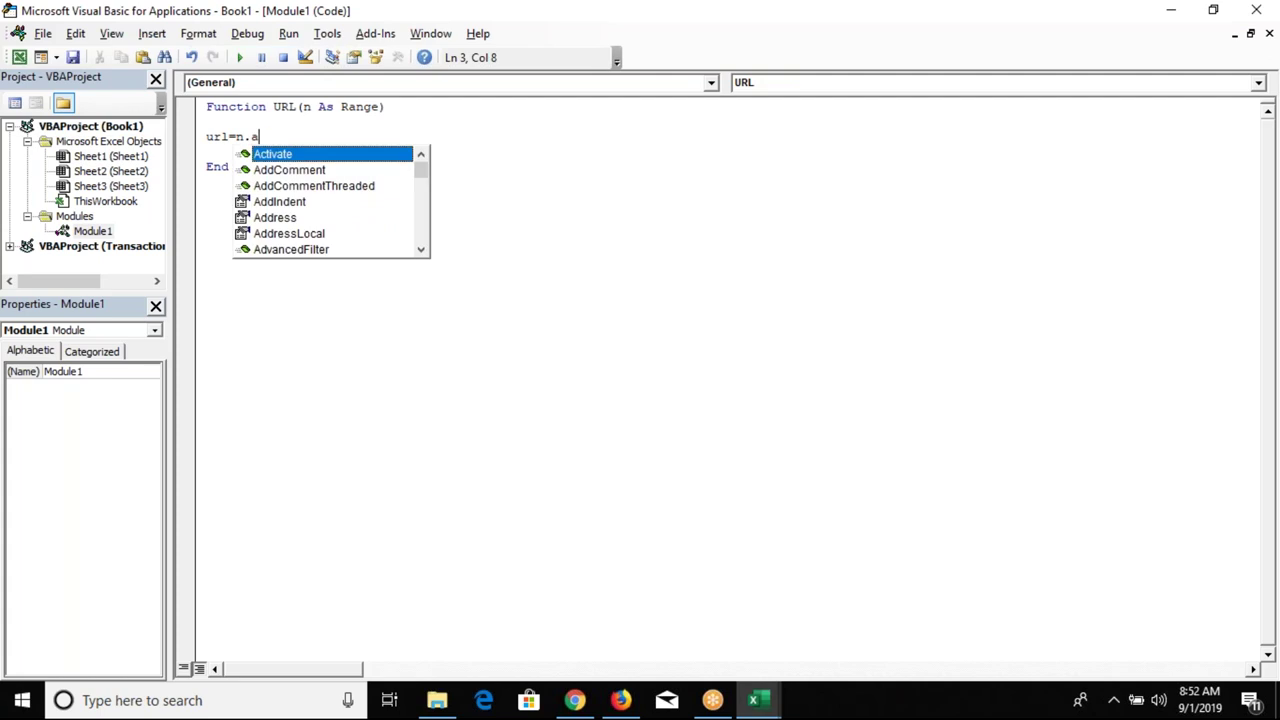
pyautogui.press('BackSpace')
pyautogui.write('hy')
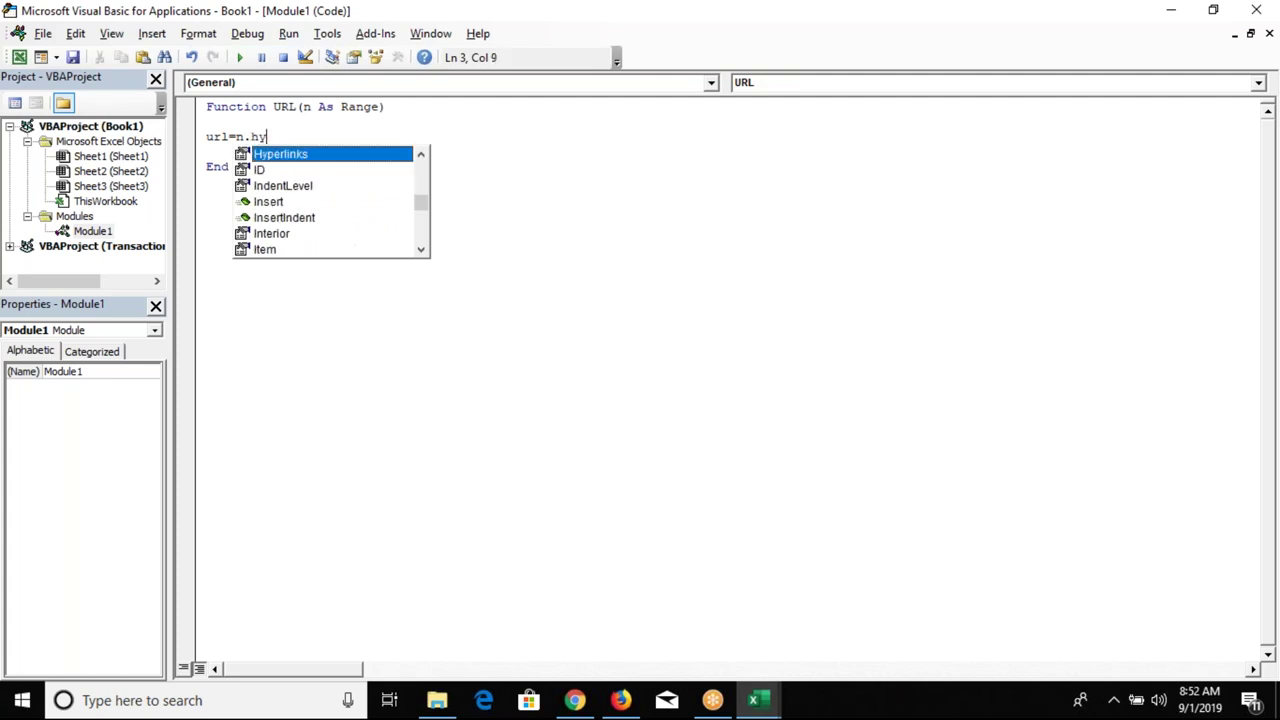
pyautogui.press('Tab')
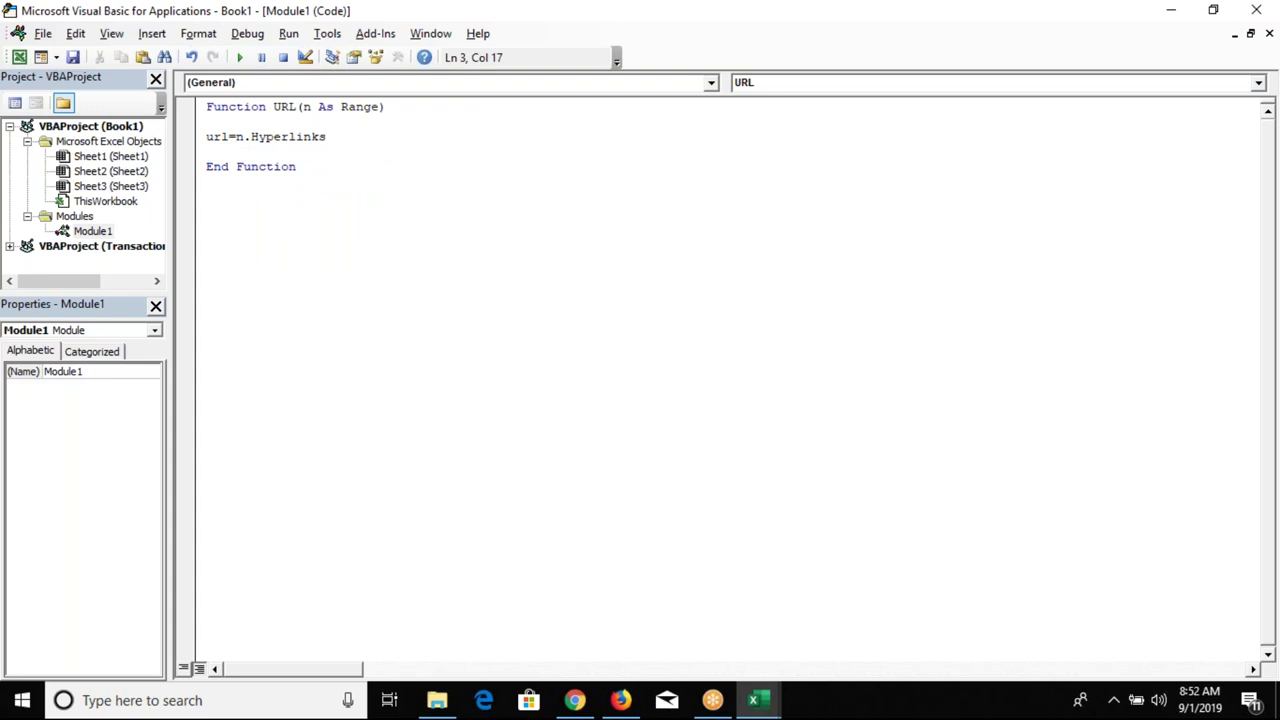
pyautogui.write('.ad')
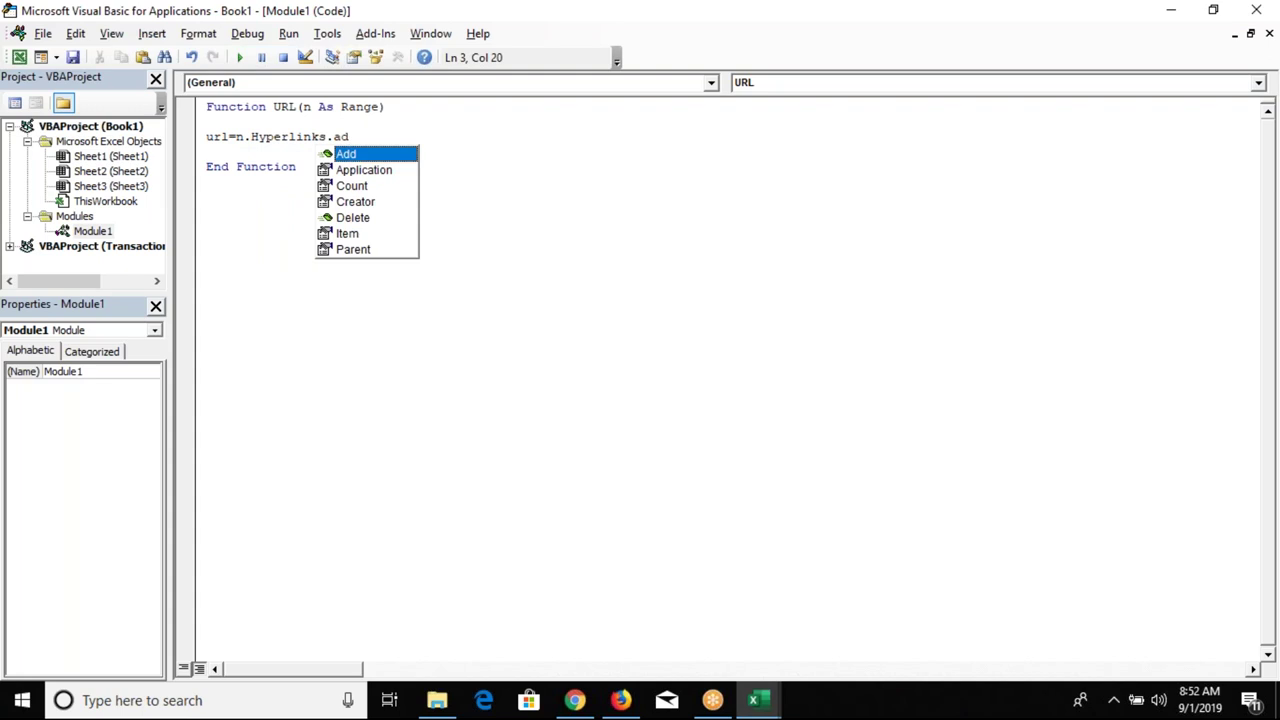
pyautogui.press('Down')
pyautogui.press('Down')
pyautogui.press('Down')
pyautogui.press('Down')
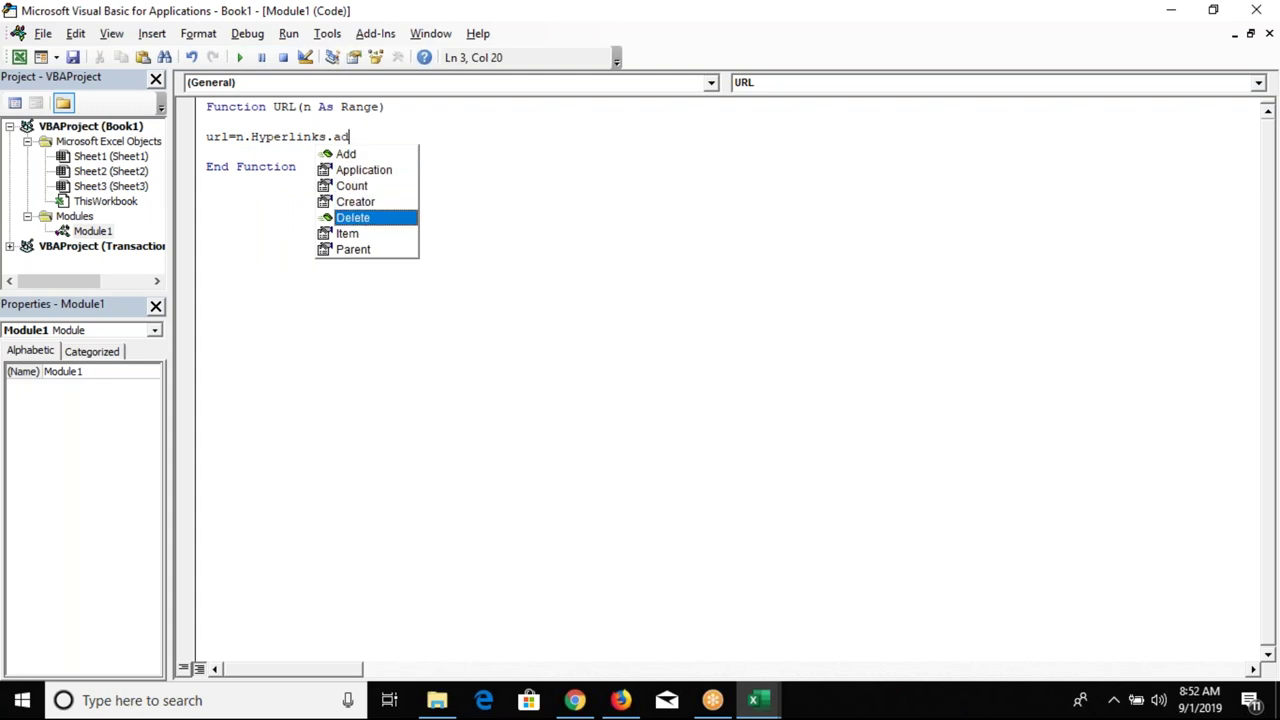
pyautogui.press('BackSpace')
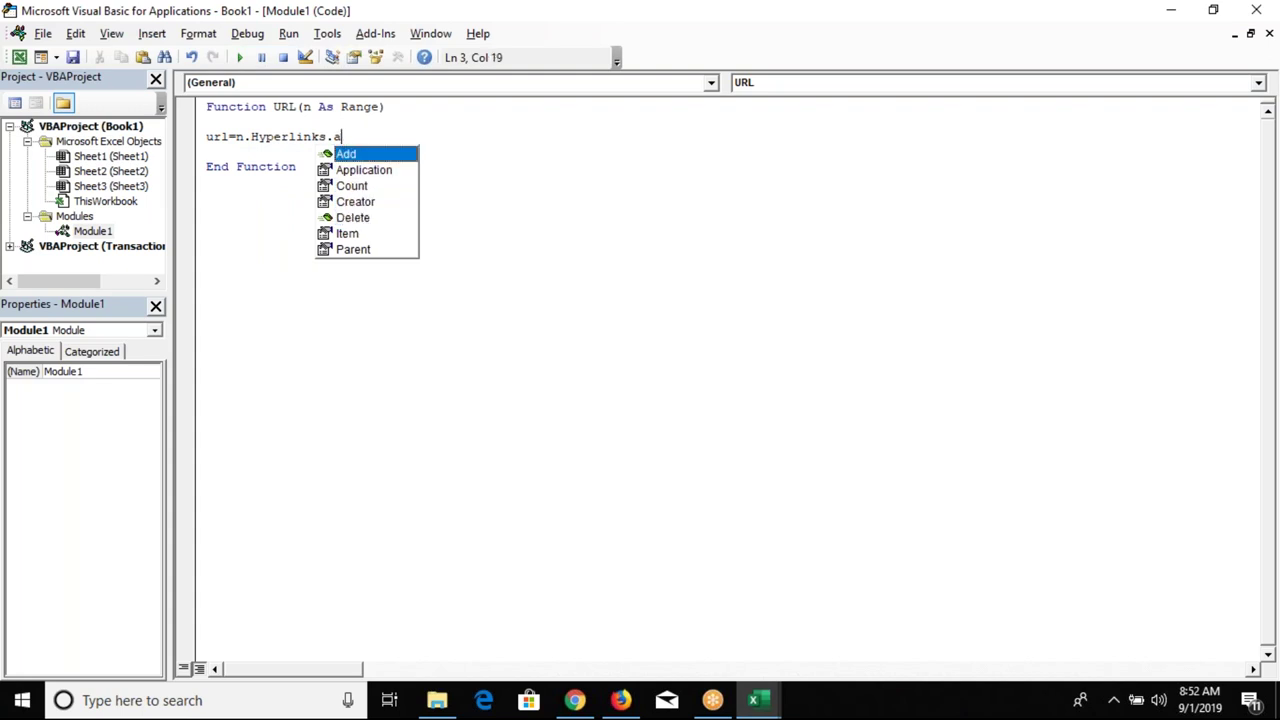
pyautogui.press('BackSpace')
pyautogui.press('BackSpace')
pyautogui.write('(1)')
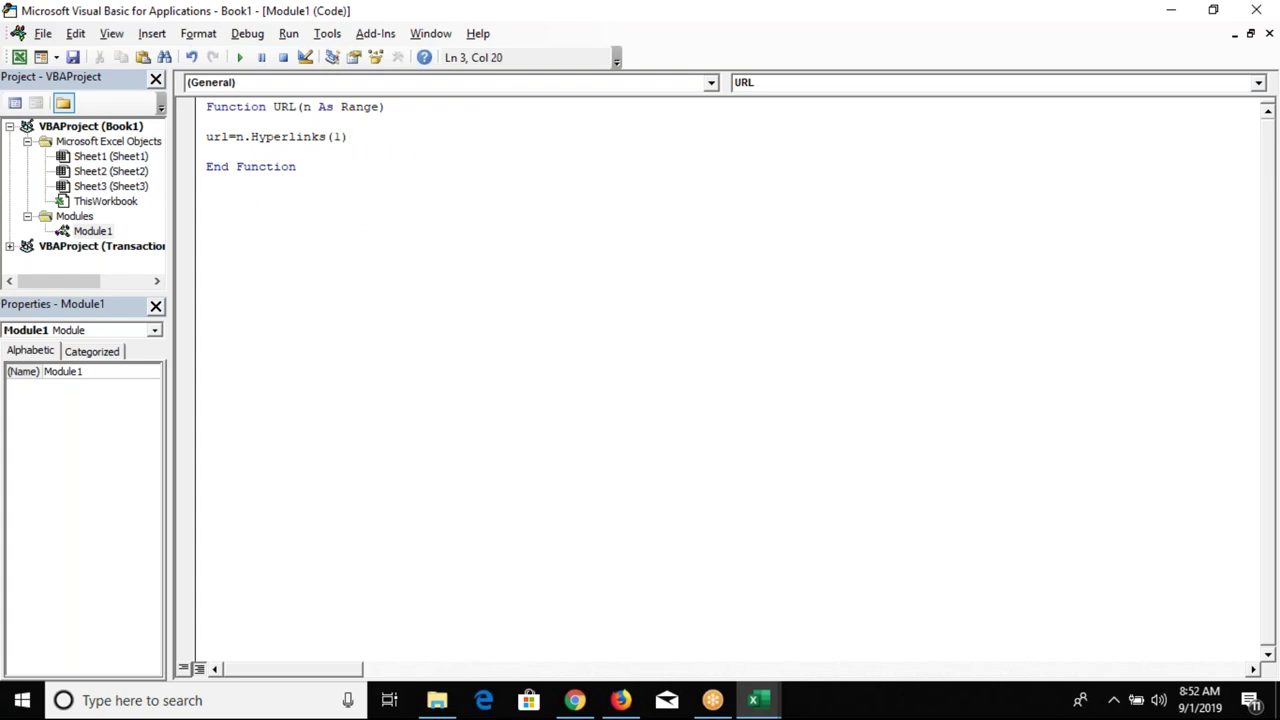
pyautogui.write('.')
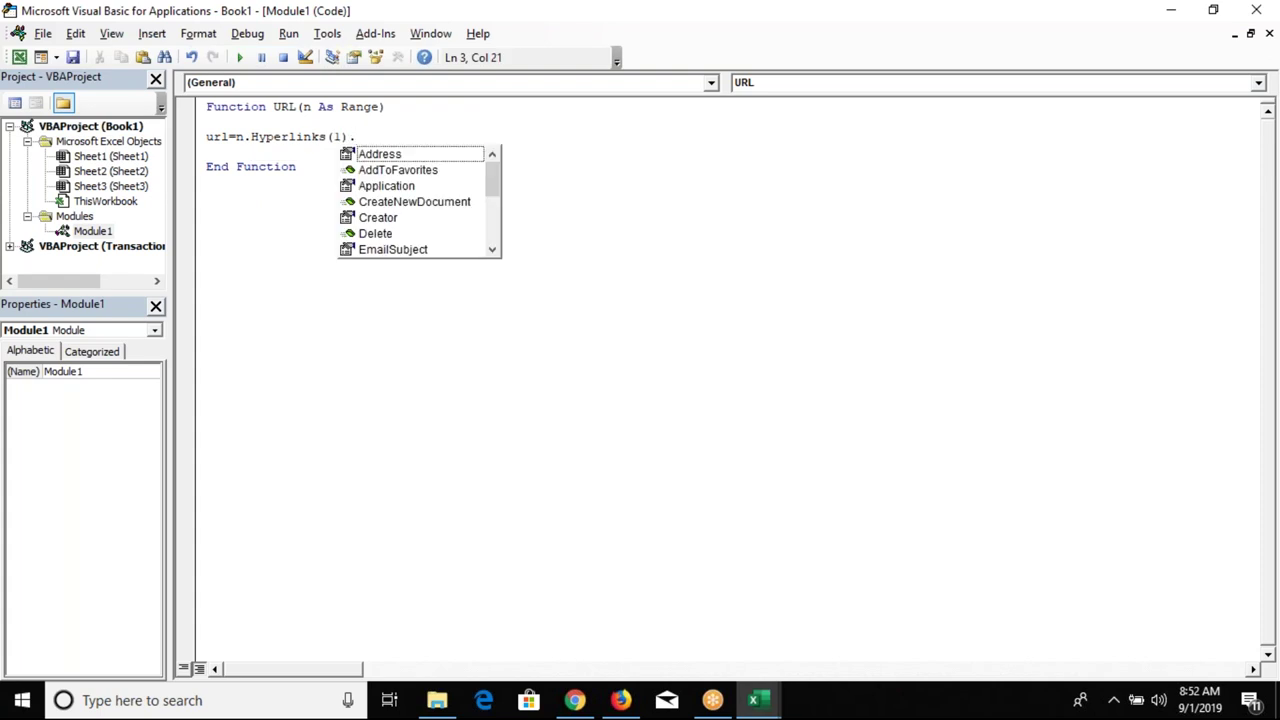
pyautogui.write('a')
pyautogui.press('Tab')
pyautogui.press('Down')
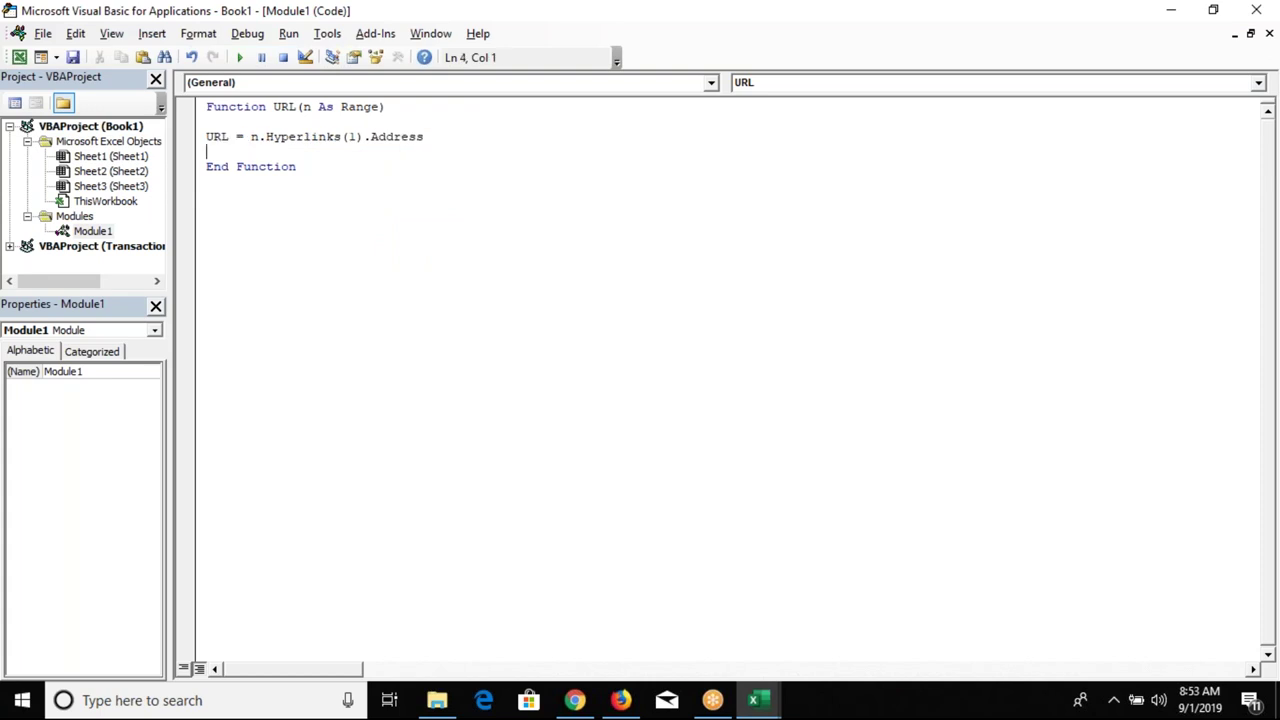
pyautogui.hotkey('alt', 'F11')
# - Enter =URL(D1) in E1 and fill it down column E to show each site's address
pyautogui.click(459, 217)
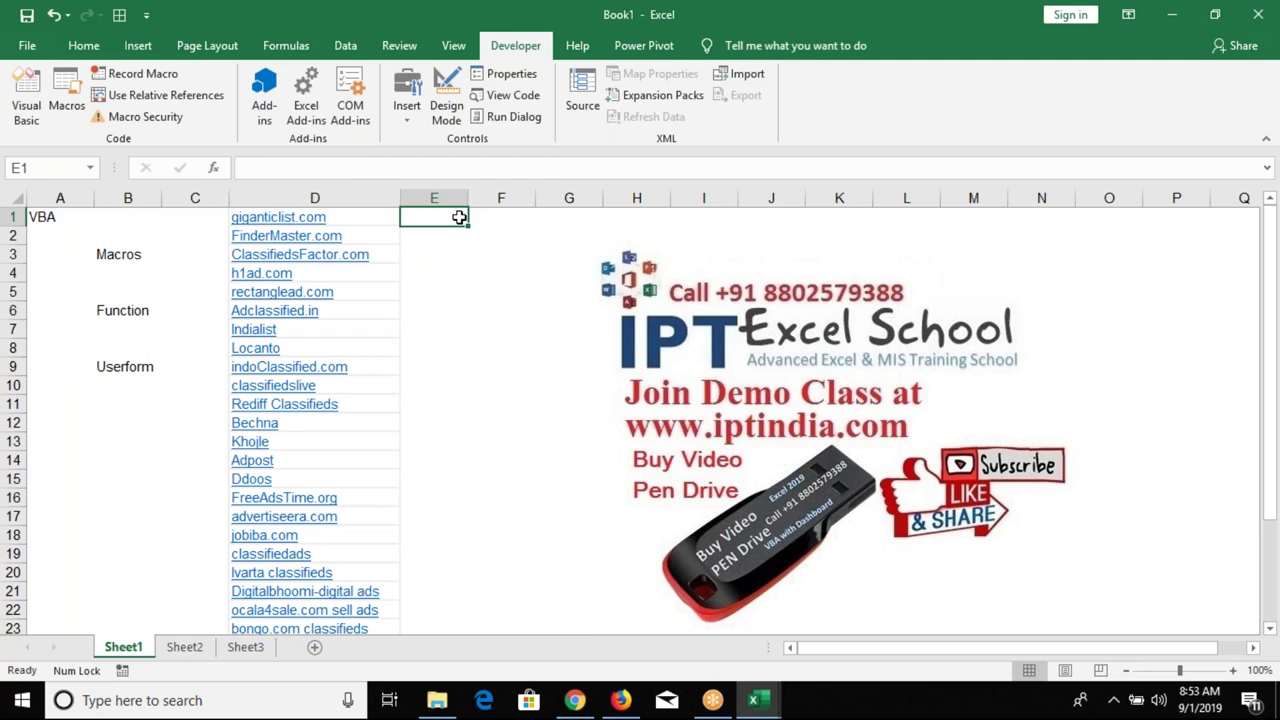
pyautogui.write('=url')
pyautogui.press('Tab')
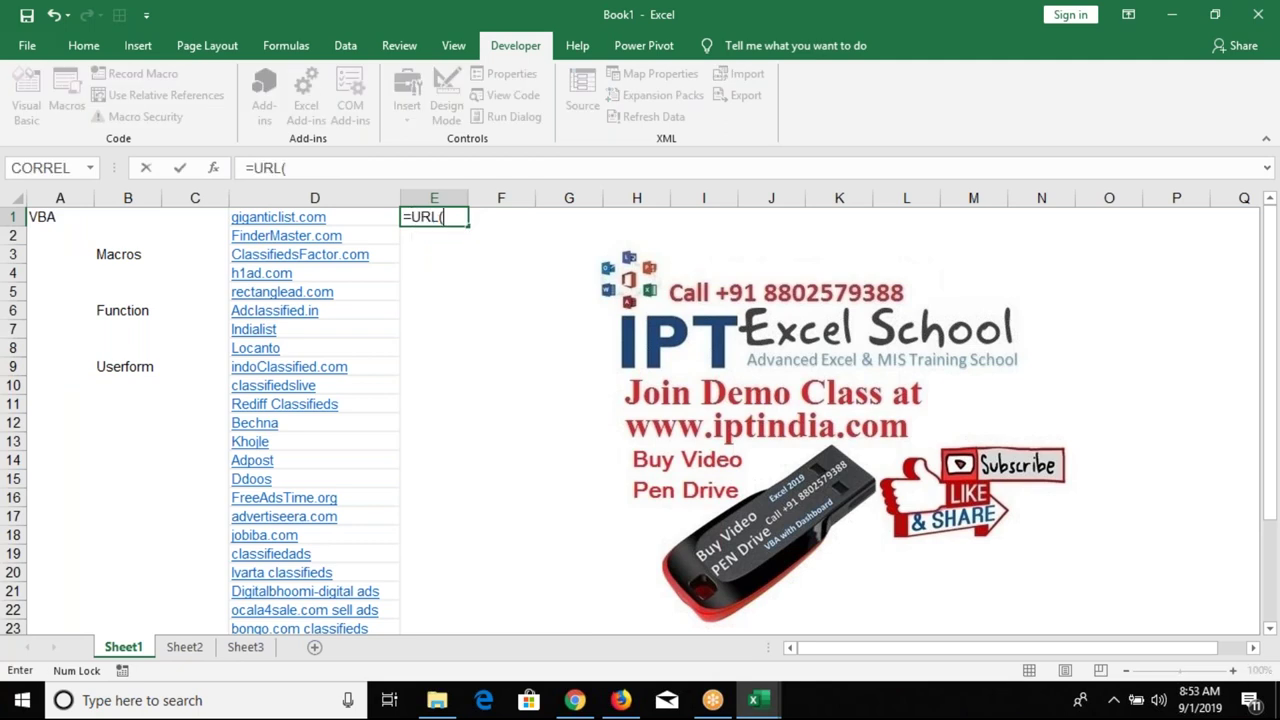
pyautogui.press('Left')
pyautogui.press('Return')
pyautogui.press('Up')
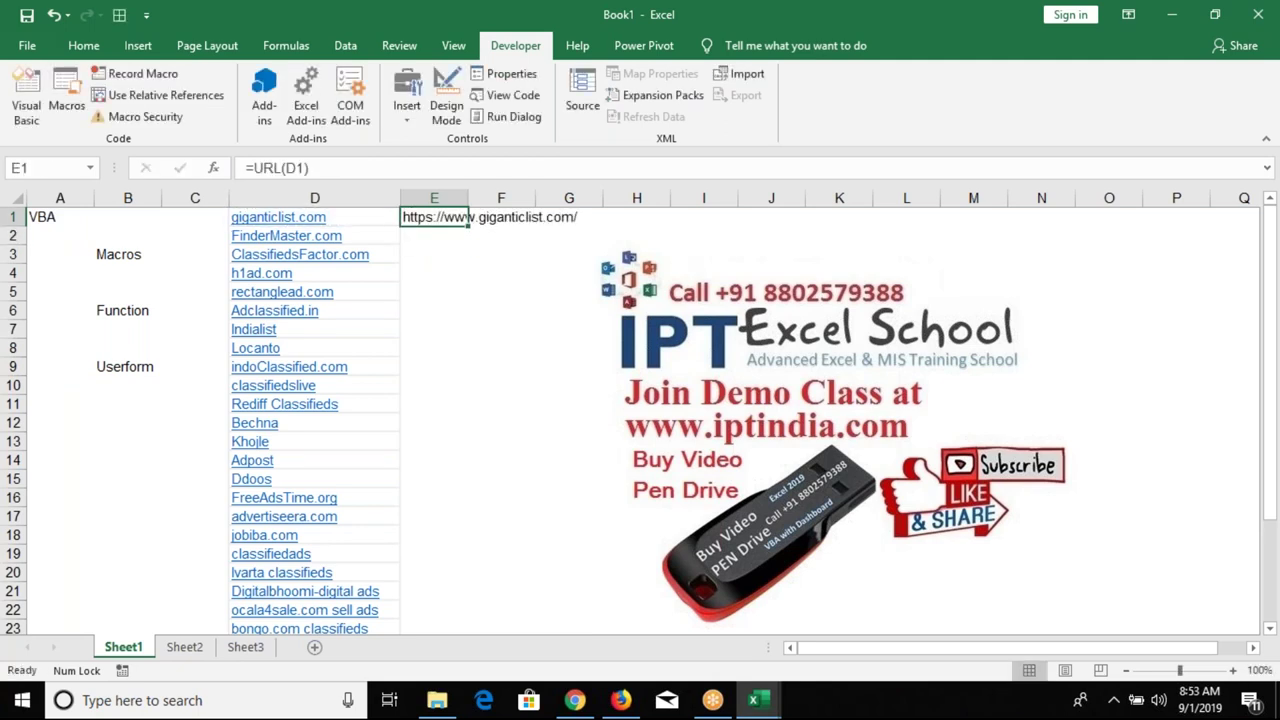
pyautogui.doubleClick(469, 225)
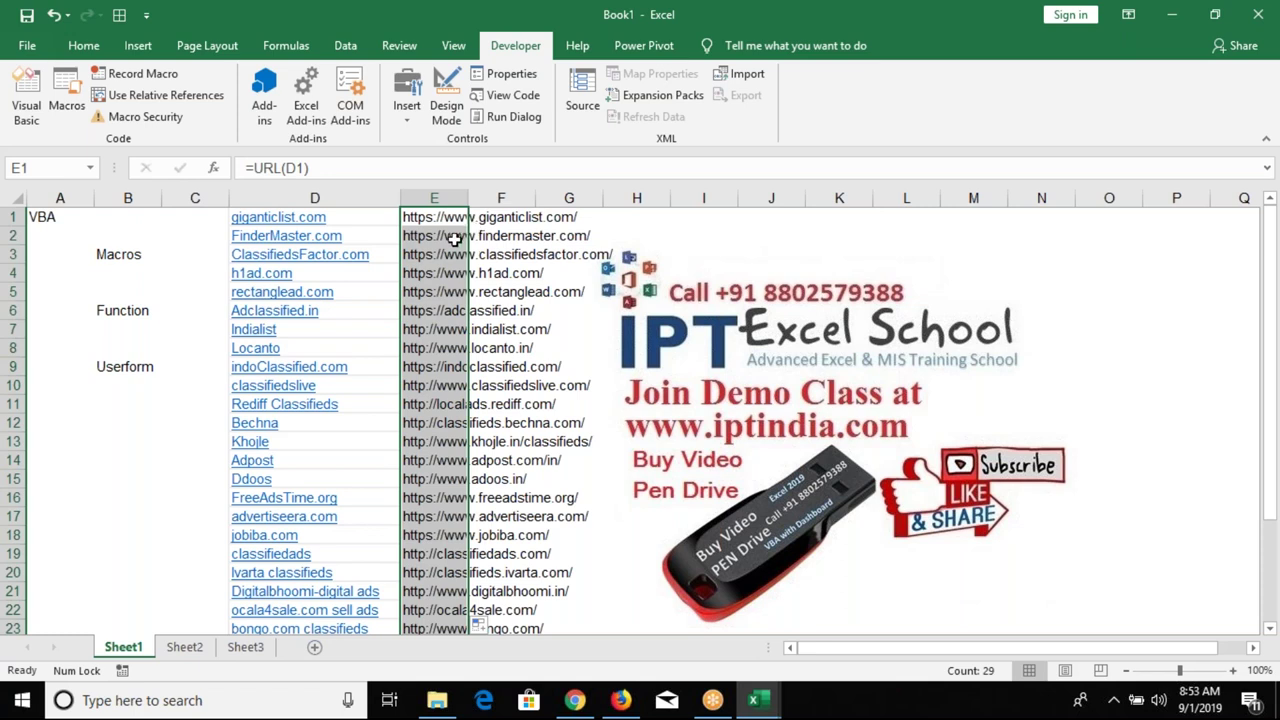
# - Check the filled formula in E2, then switch to the URL function's VBA code
pyautogui.click(430, 226)
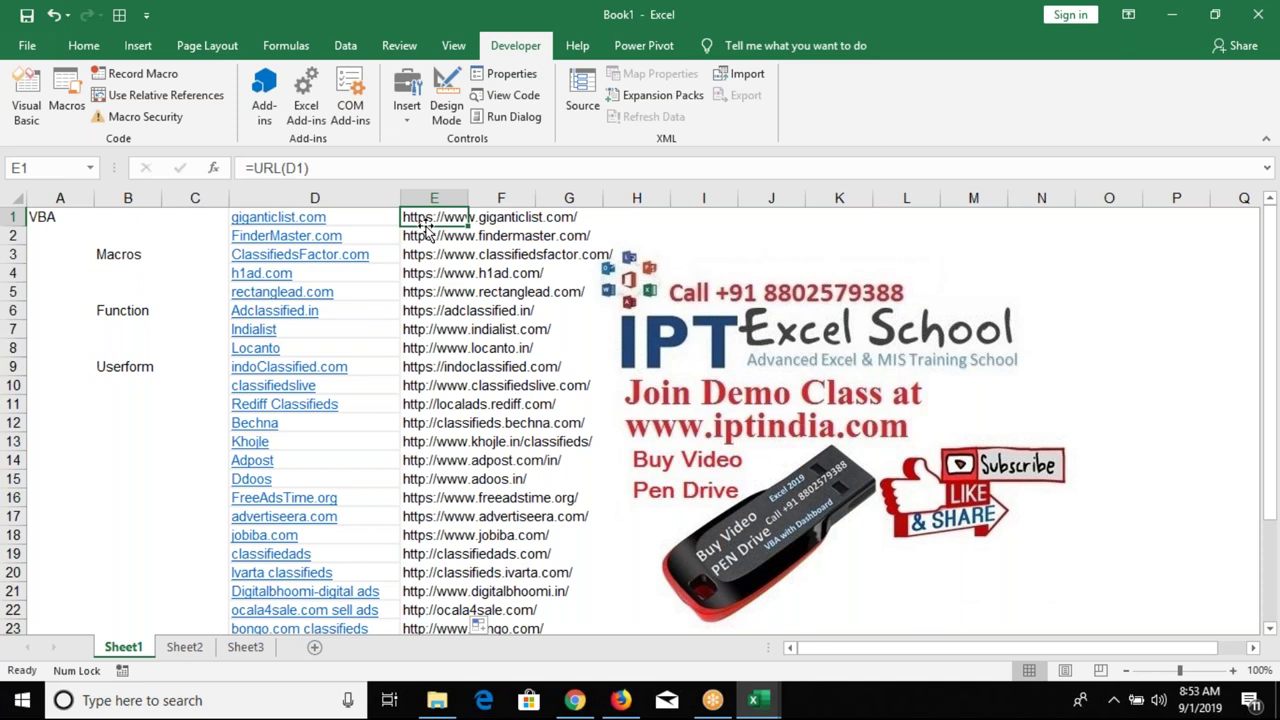
pyautogui.click(427, 230)
pyautogui.click(434, 217)
pyautogui.hotkey('alt', 'F11')
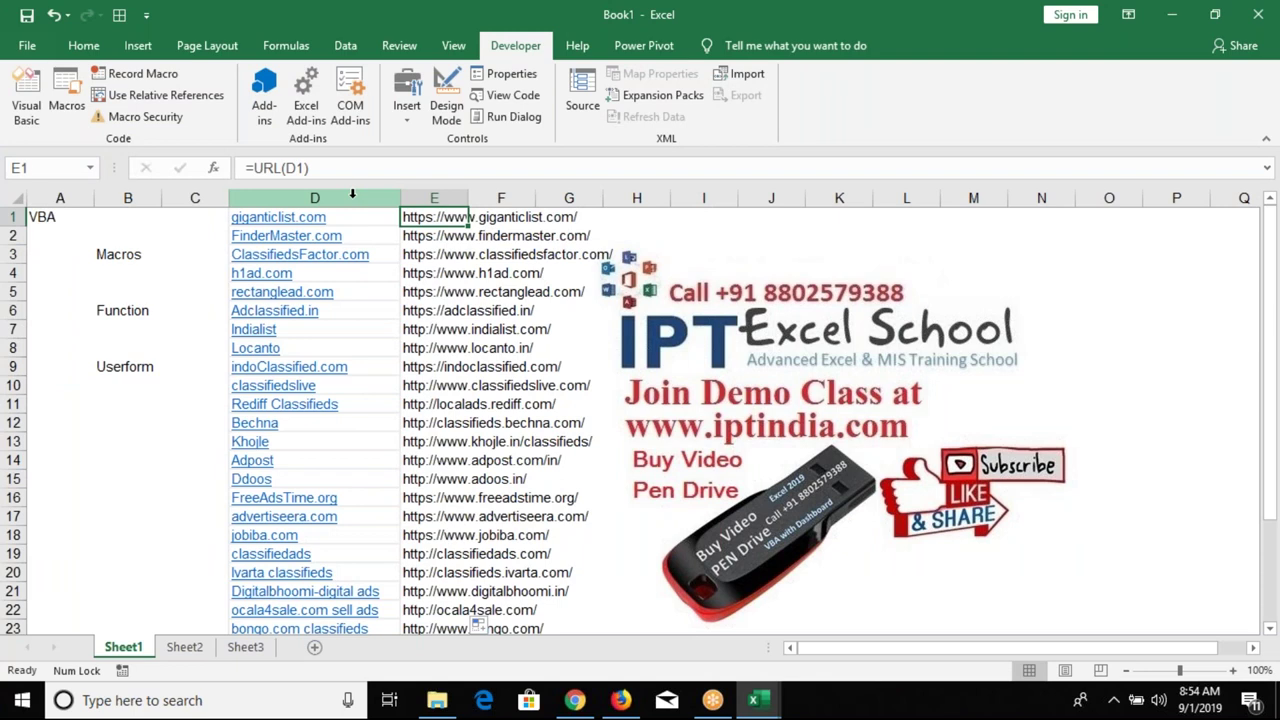
# - Delete columns D:E with the site links and URL formulas, redoing it after an undo
pyautogui.moveTo(352, 193); pyautogui.dragTo(410, 212)
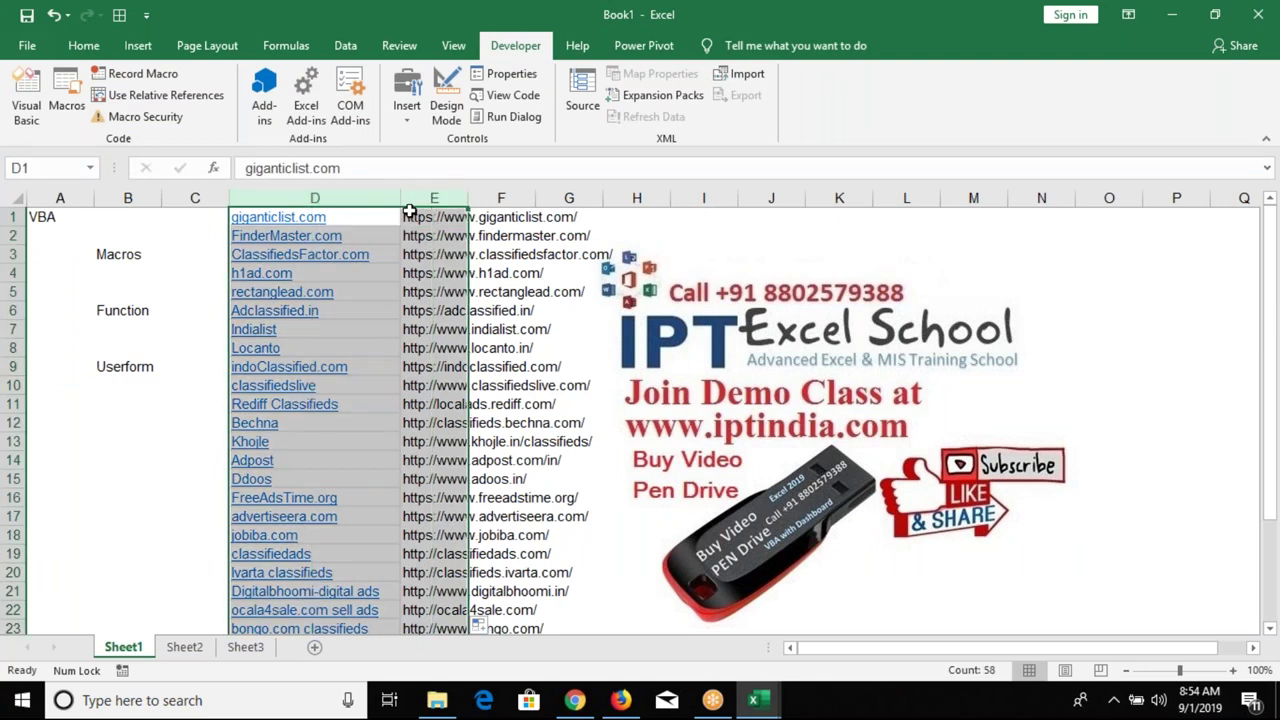
pyautogui.hotkey('ctrl', '-')
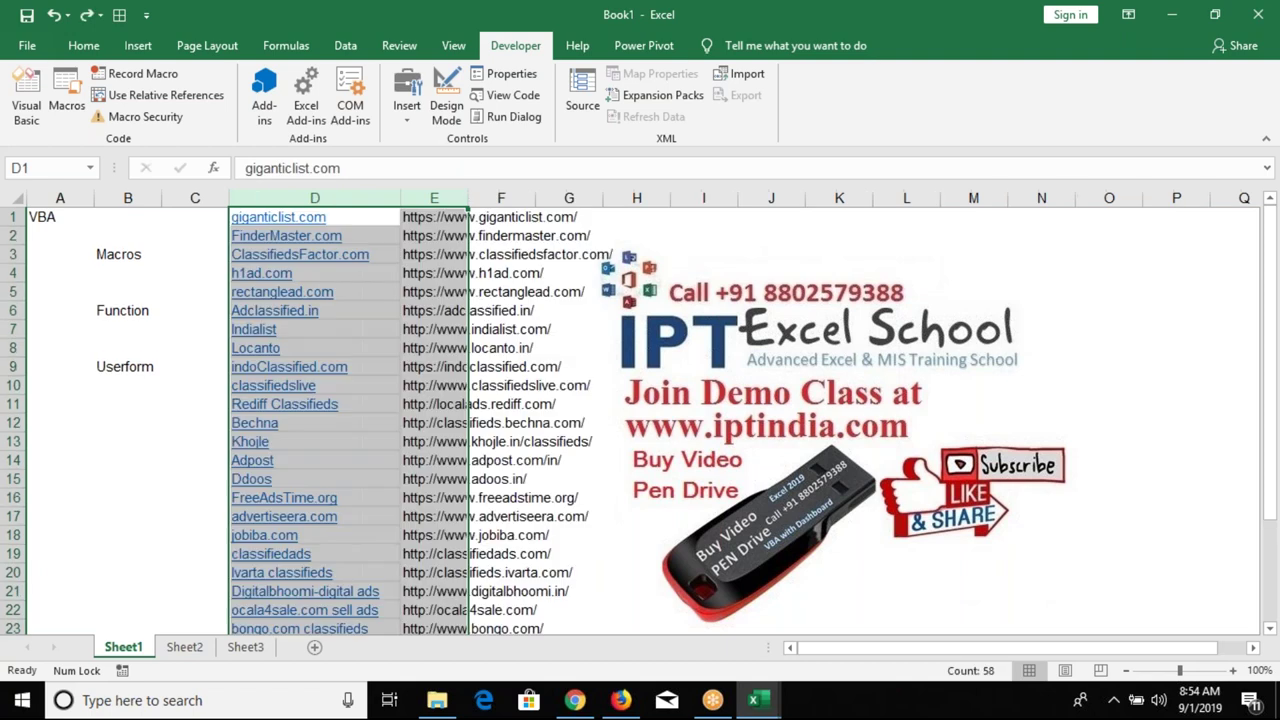
pyautogui.click(255, 348)
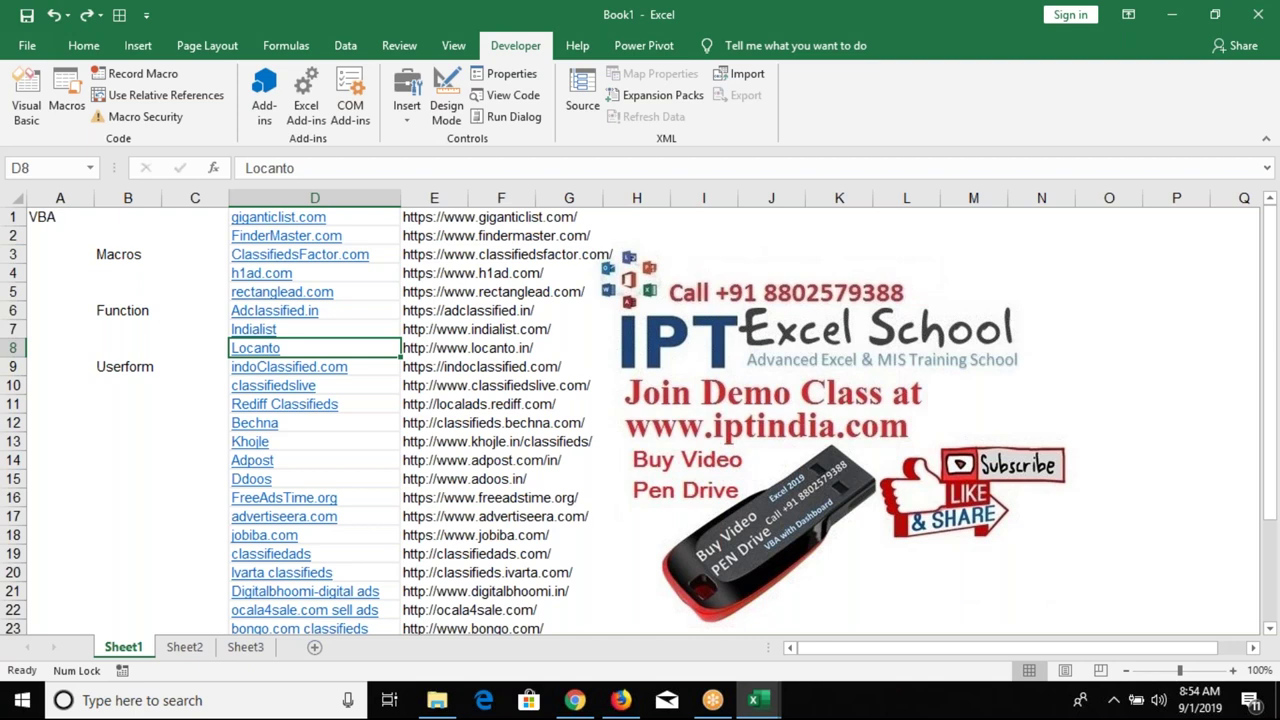
pyautogui.hotkey('ctrl', 'y')
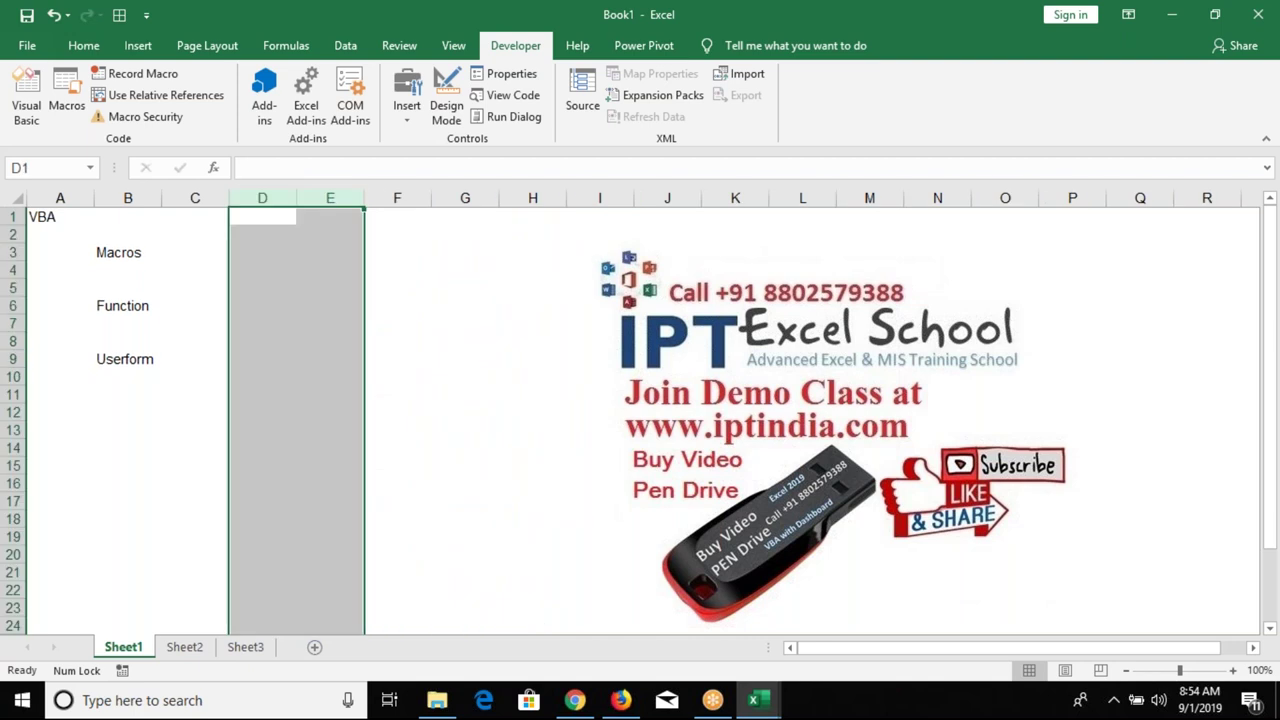
pyautogui.click(262, 216)
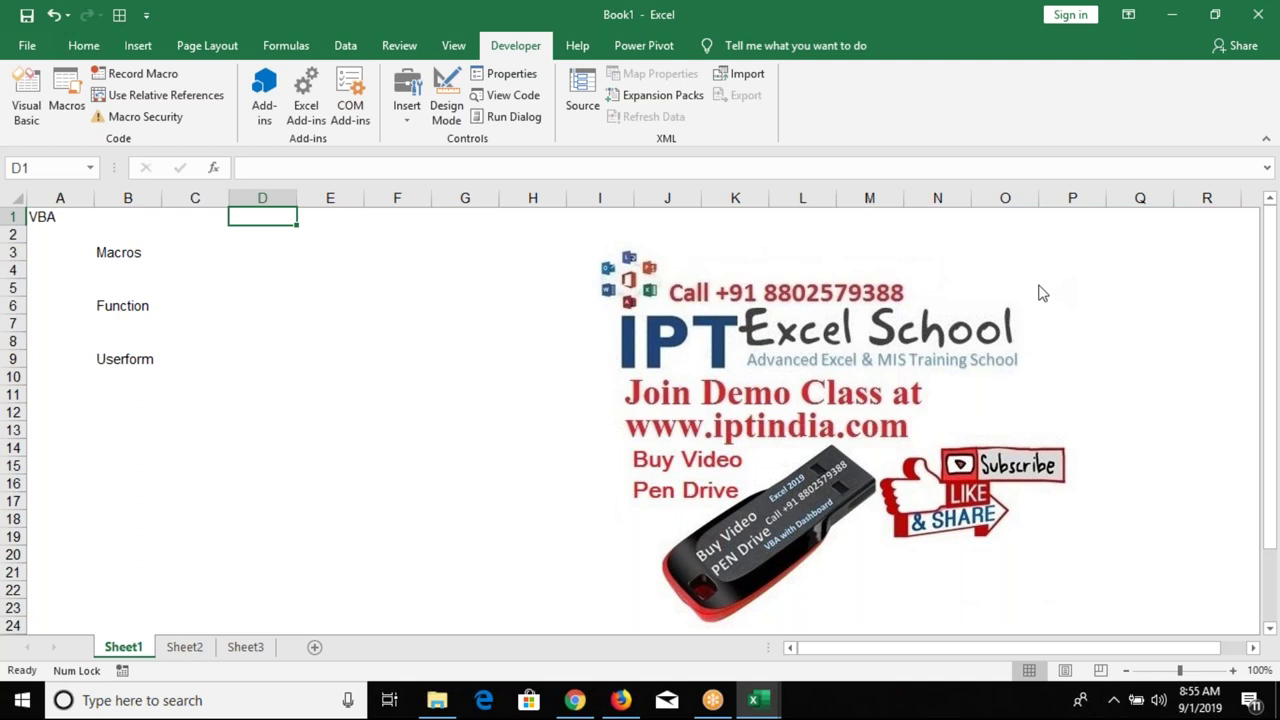
pyautogui.click(912, 340)
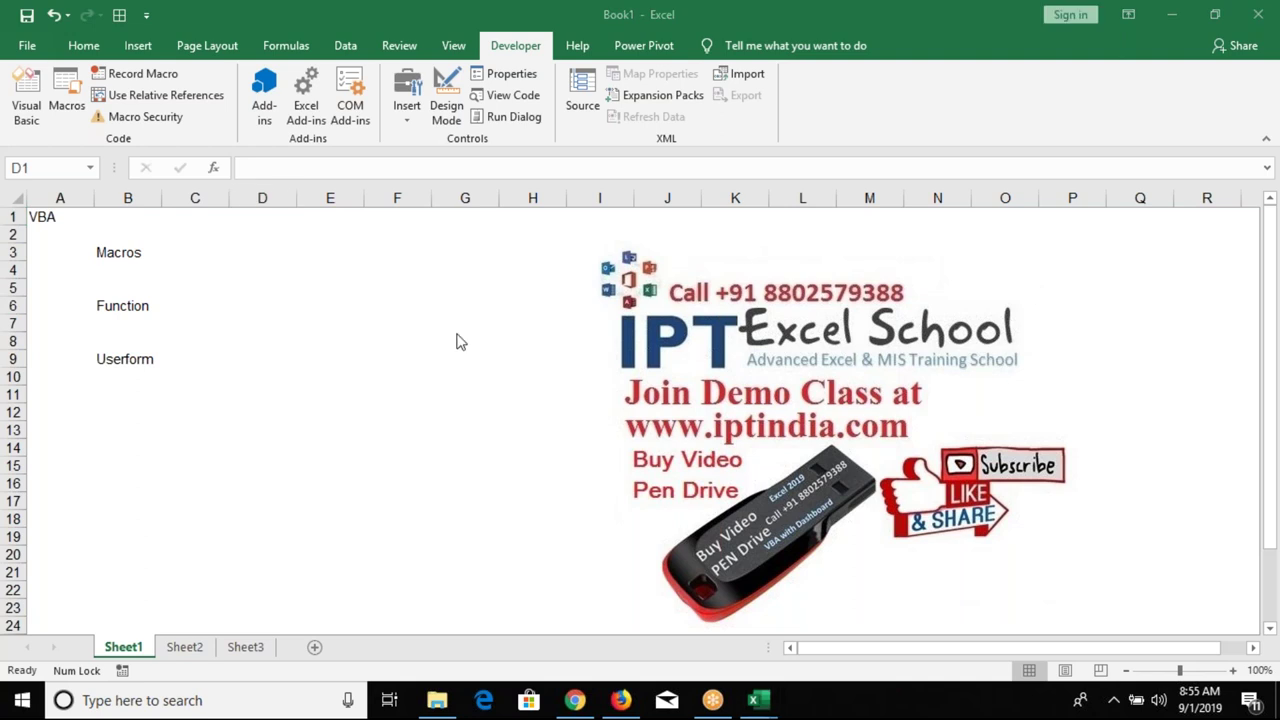
pyautogui.hotkey('alt', 'Tab')
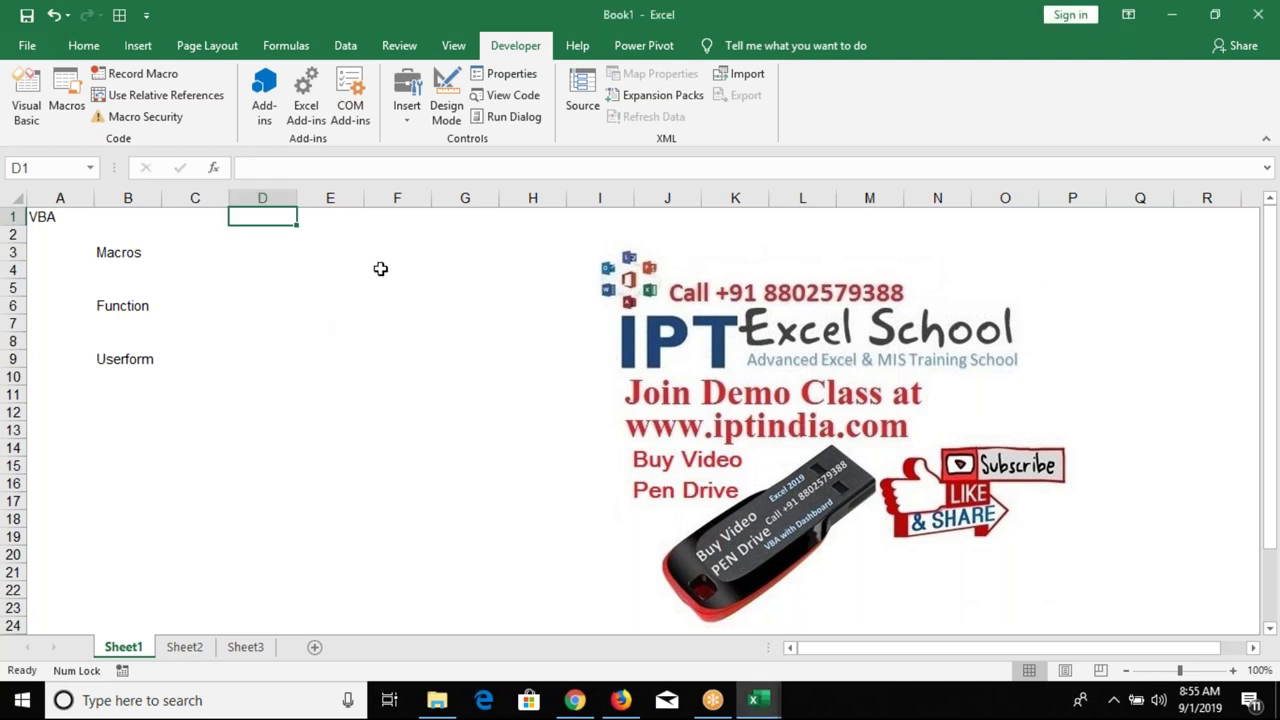
pyautogui.click(375, 253)
pyautogui.click(252, 258)
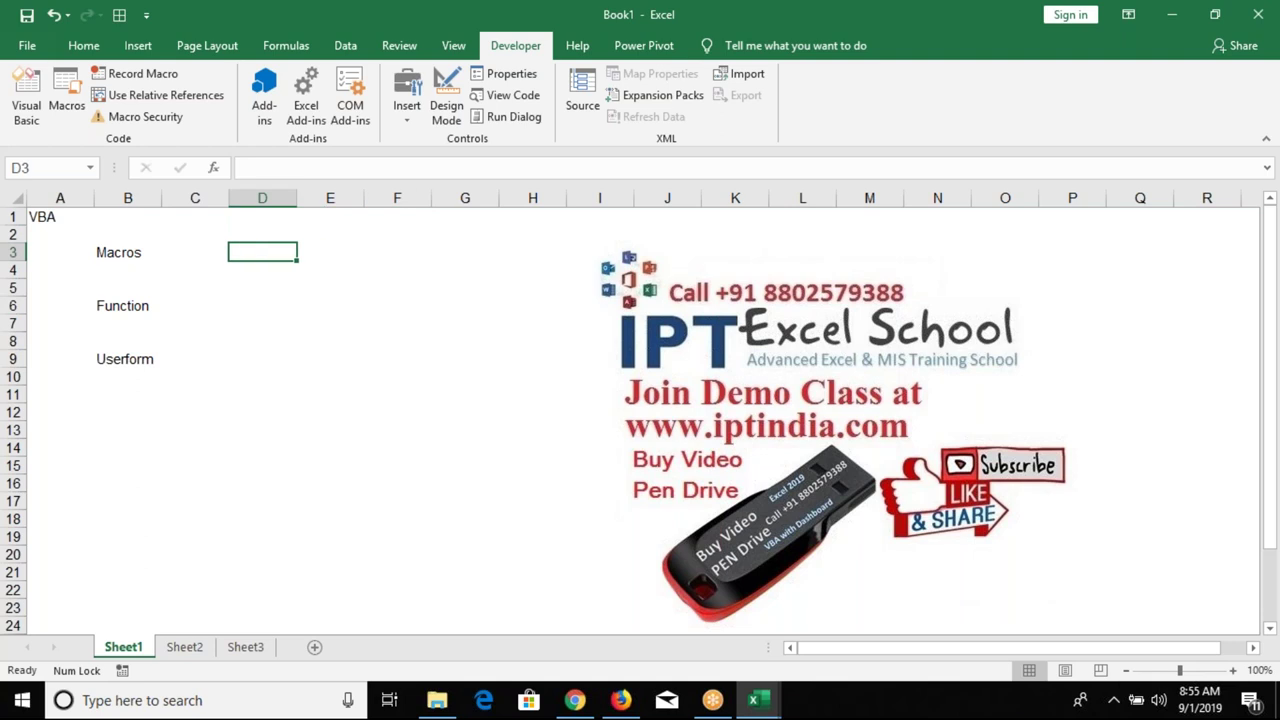
pyautogui.click(257, 235)
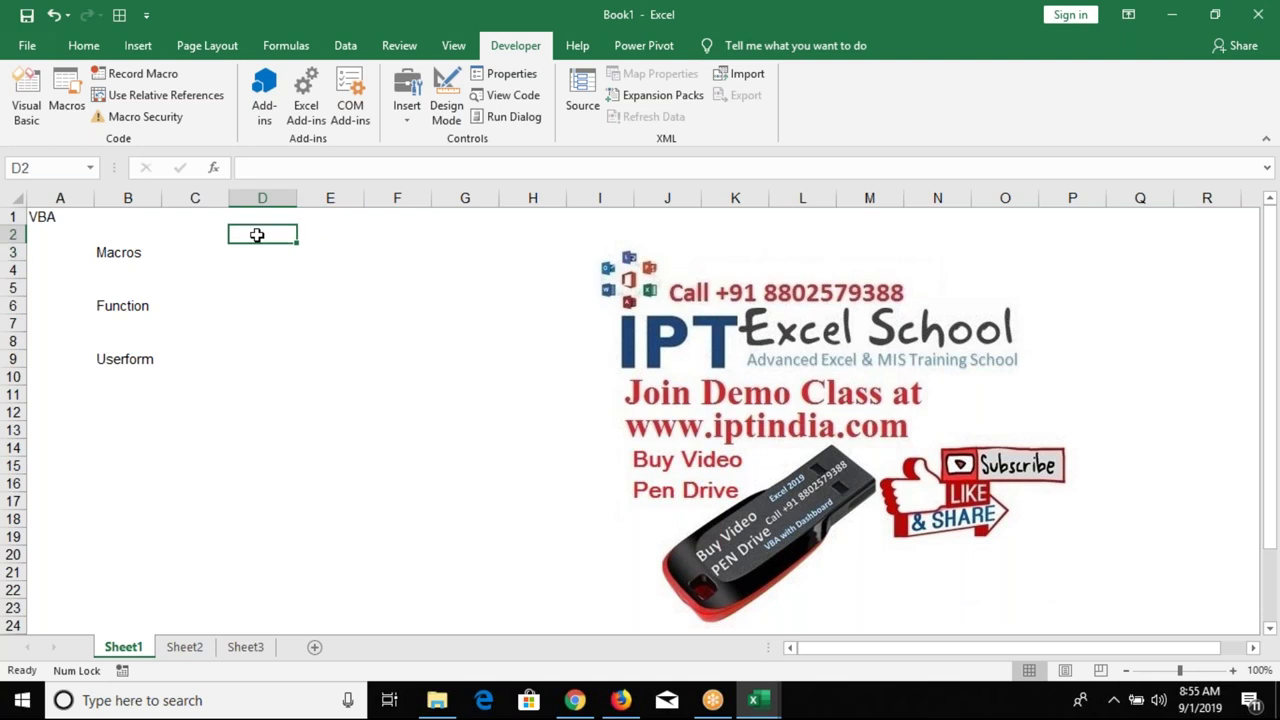
pyautogui.click(760, 705)
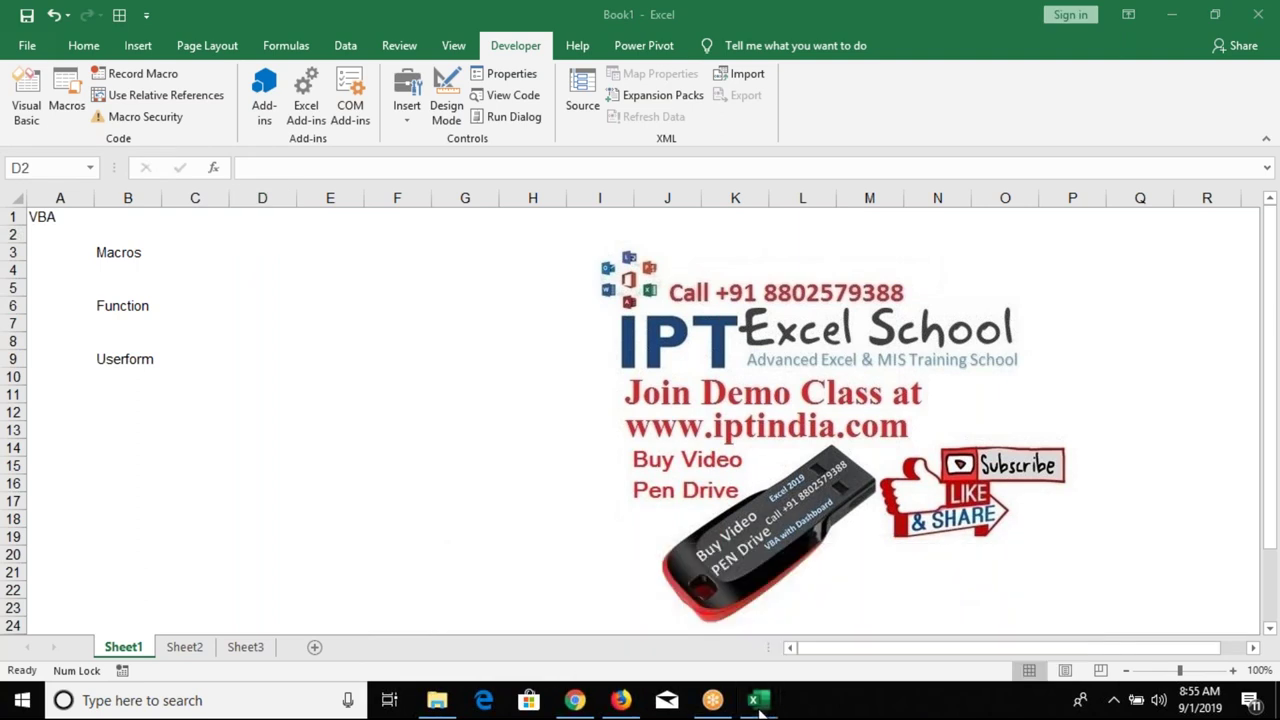
pyautogui.click(760, 705)
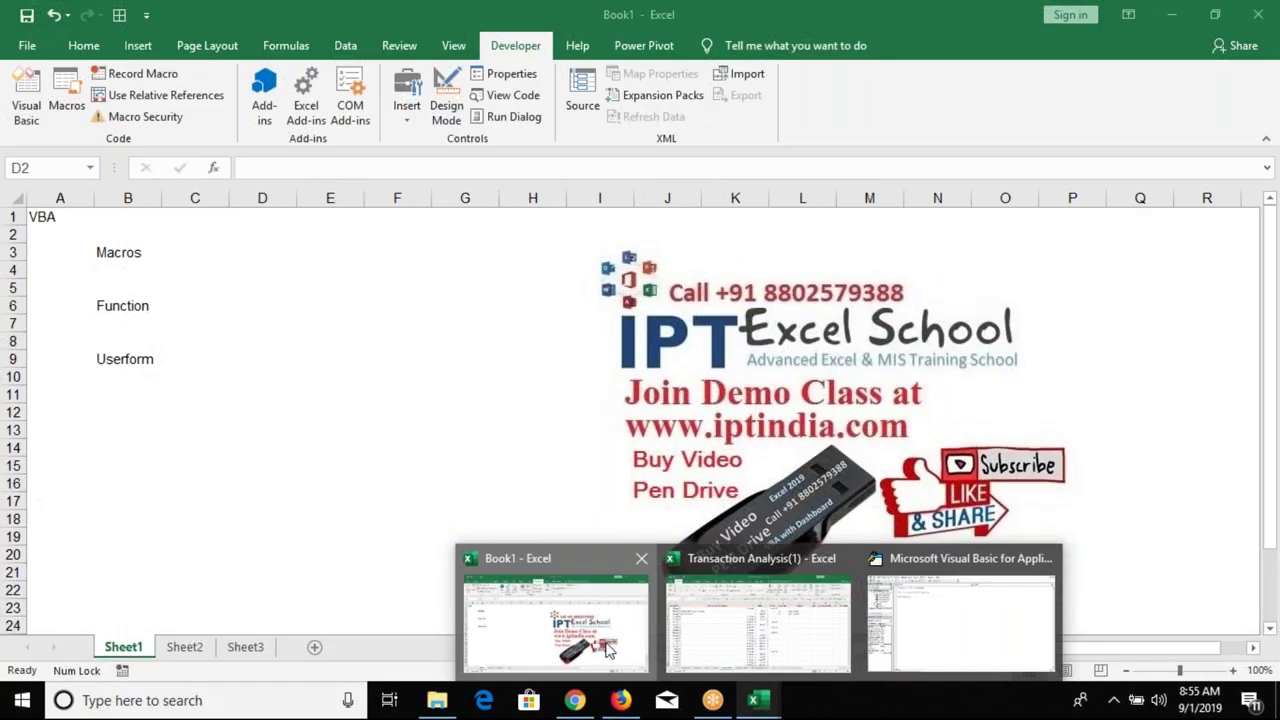
pyautogui.click(612, 654)
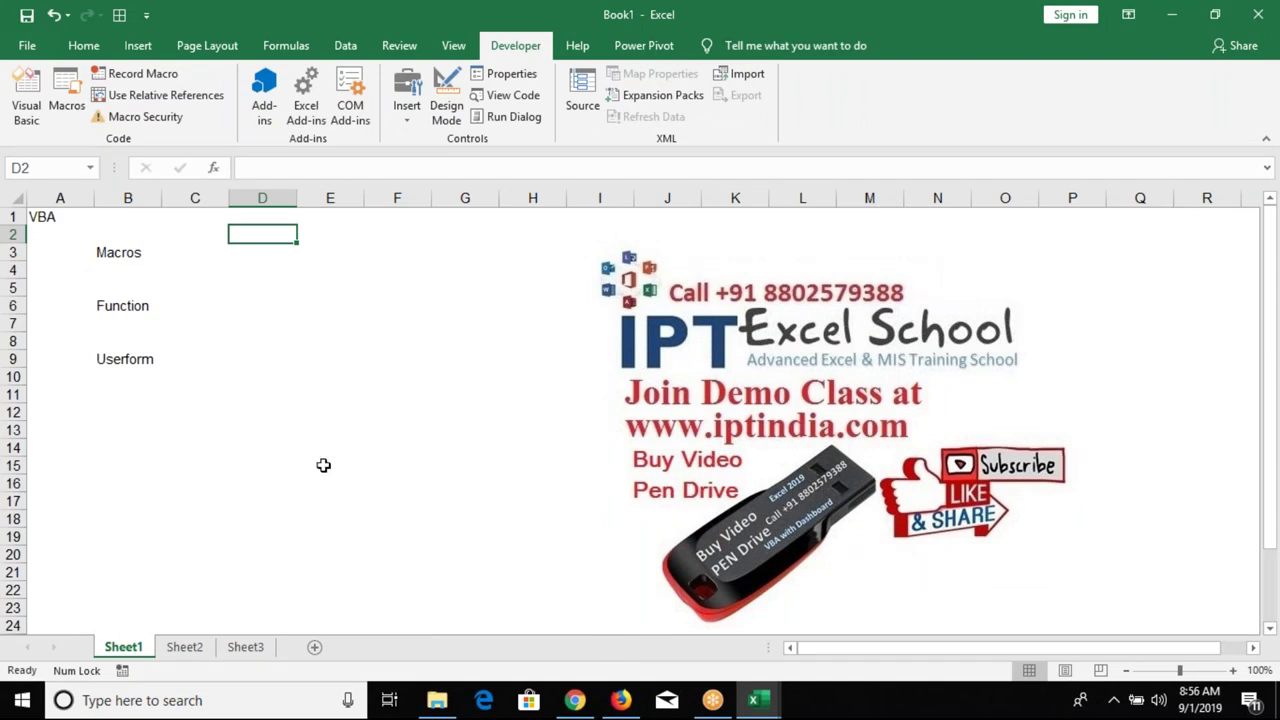
# - Open and close the Conditional Formatting options on the Home tab
pyautogui.click(84, 46)
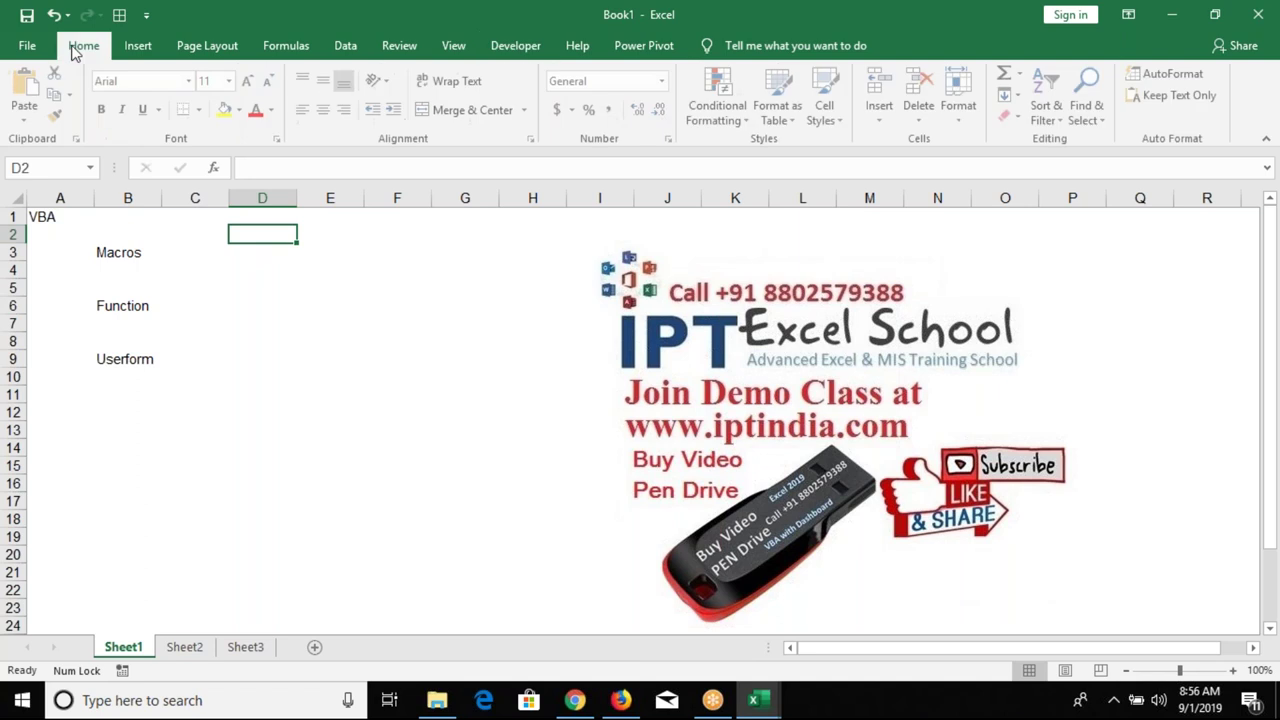
pyautogui.click(724, 112)
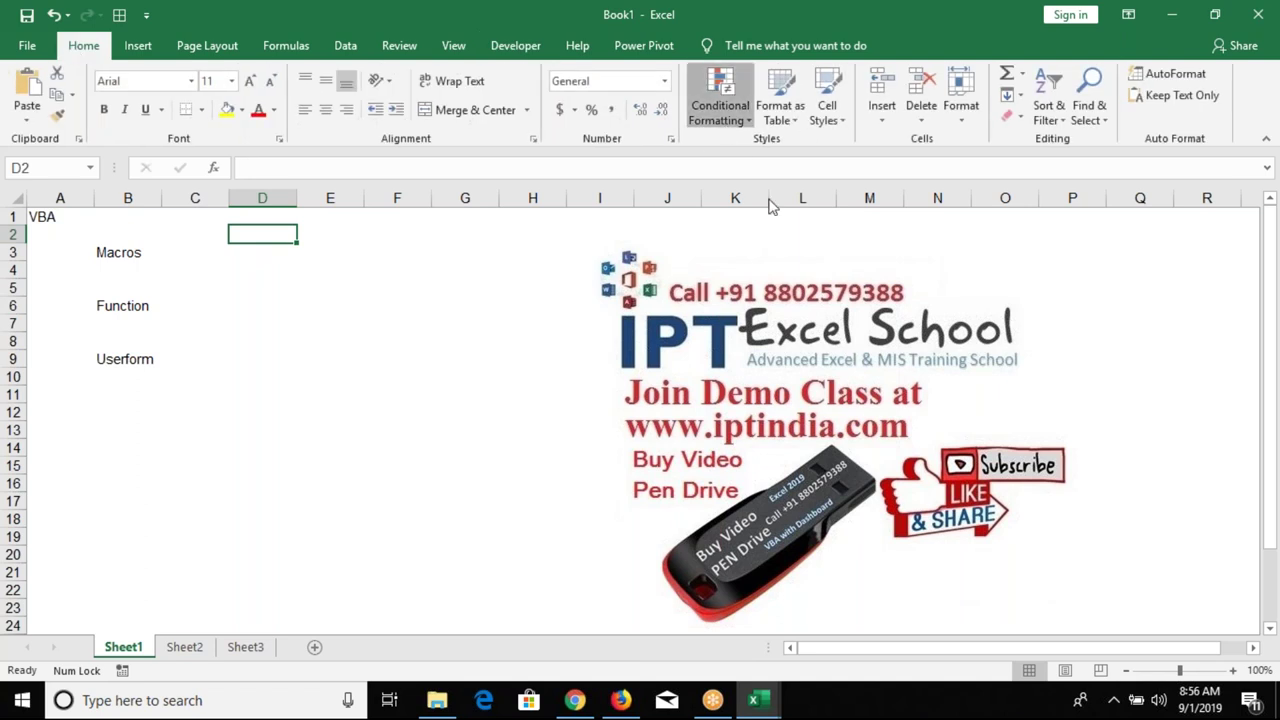
pyautogui.click(391, 268)
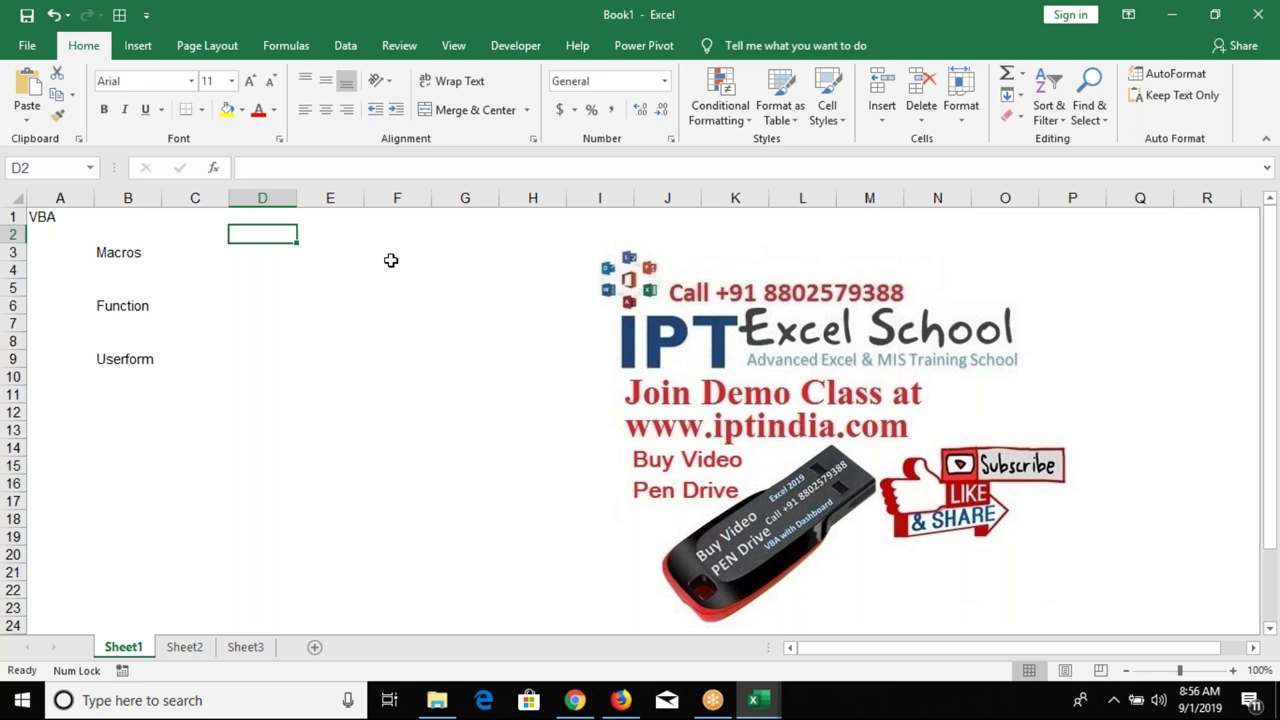
pyautogui.click(1020, 292)
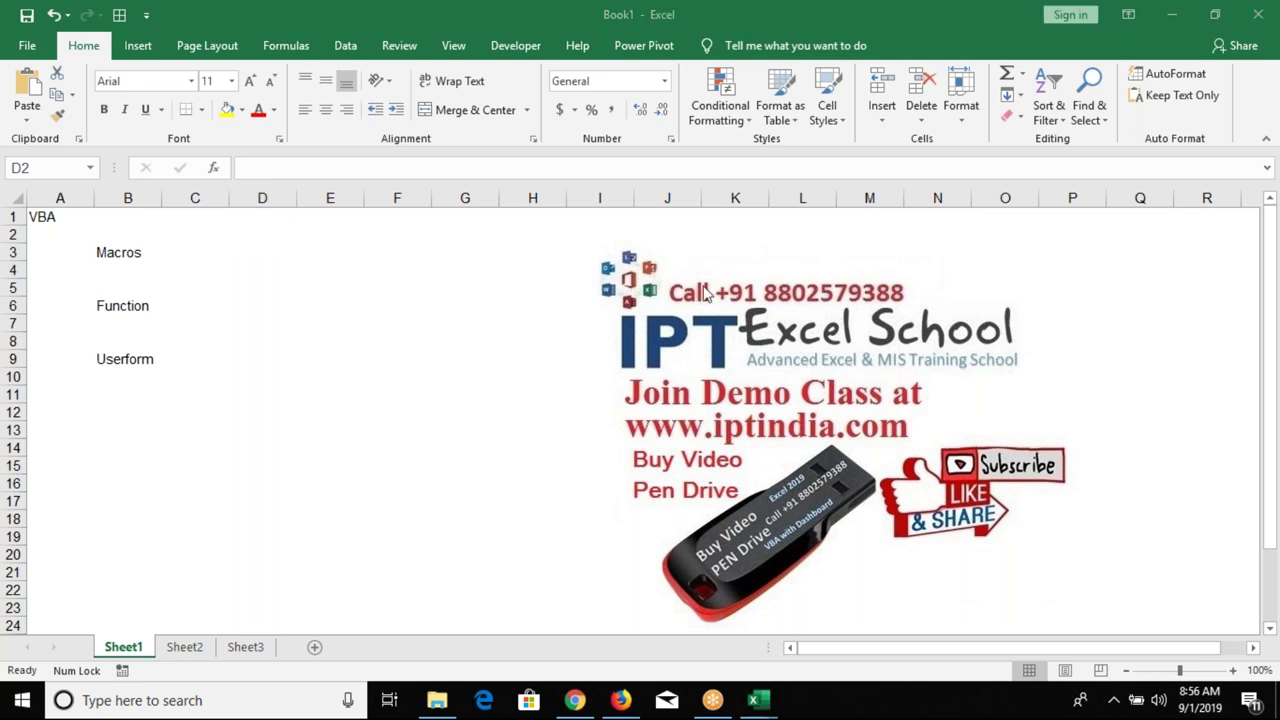
pyautogui.click(286, 292)
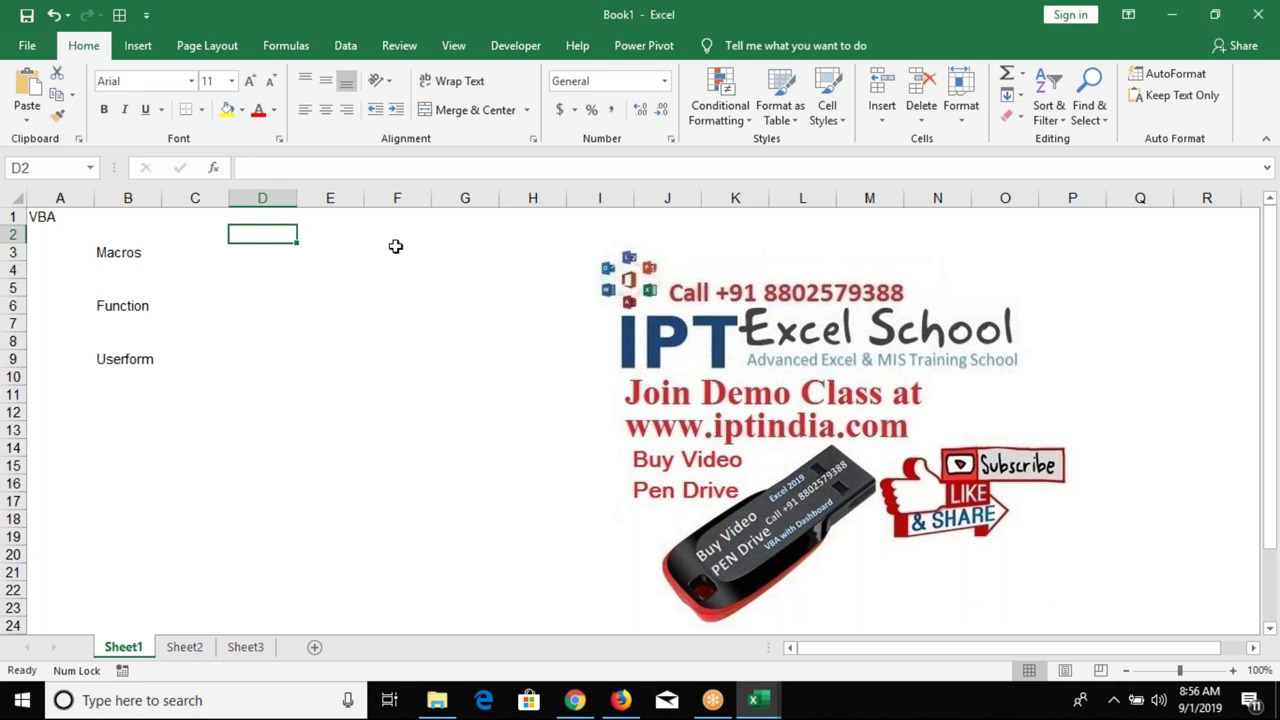
# - Select cell E7 and open Book1's File Info page
pyautogui.click(509, 50)
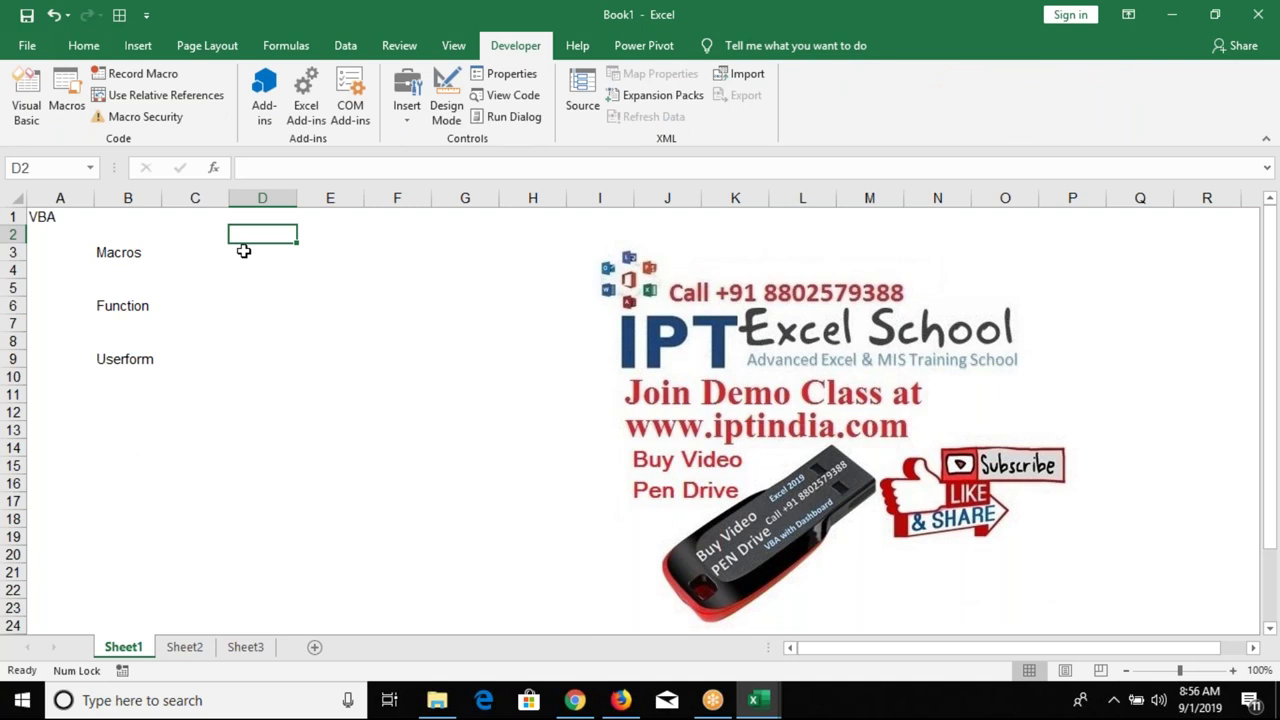
pyautogui.click(326, 329)
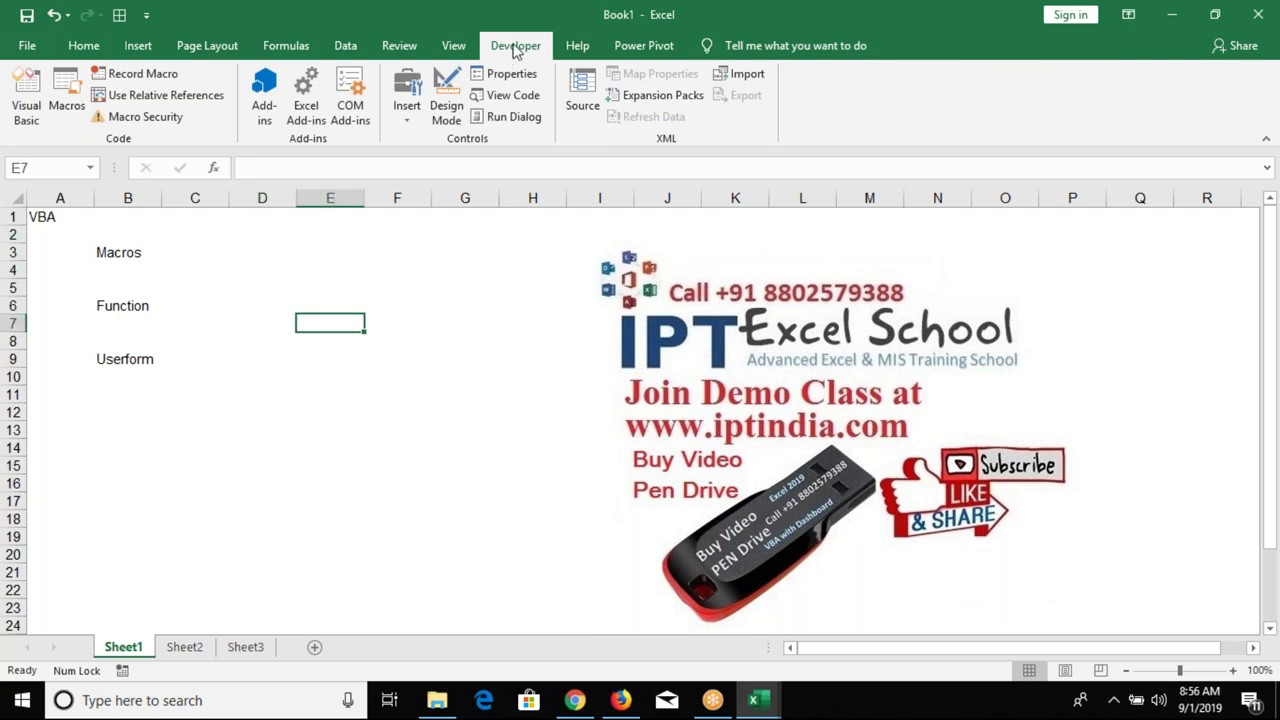
pyautogui.click(27, 46)
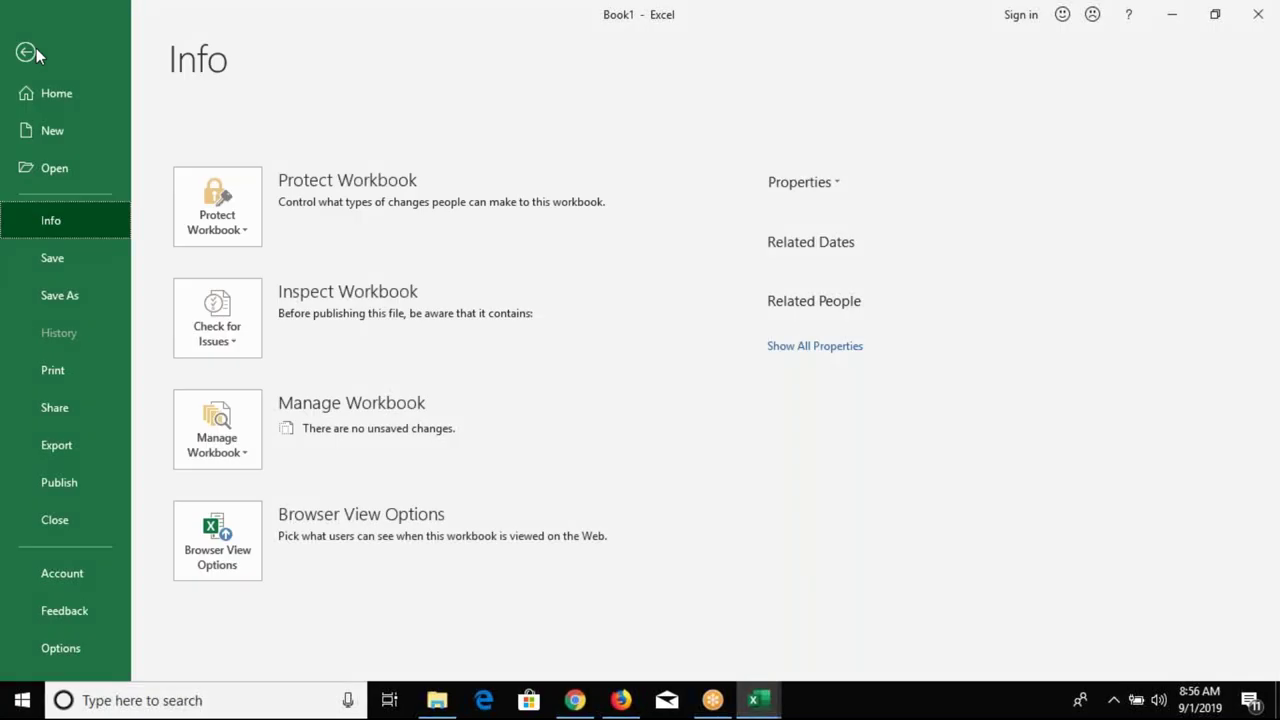
# - Confirm the ribbon customization settings in Excel Options
pyautogui.click(60, 648)
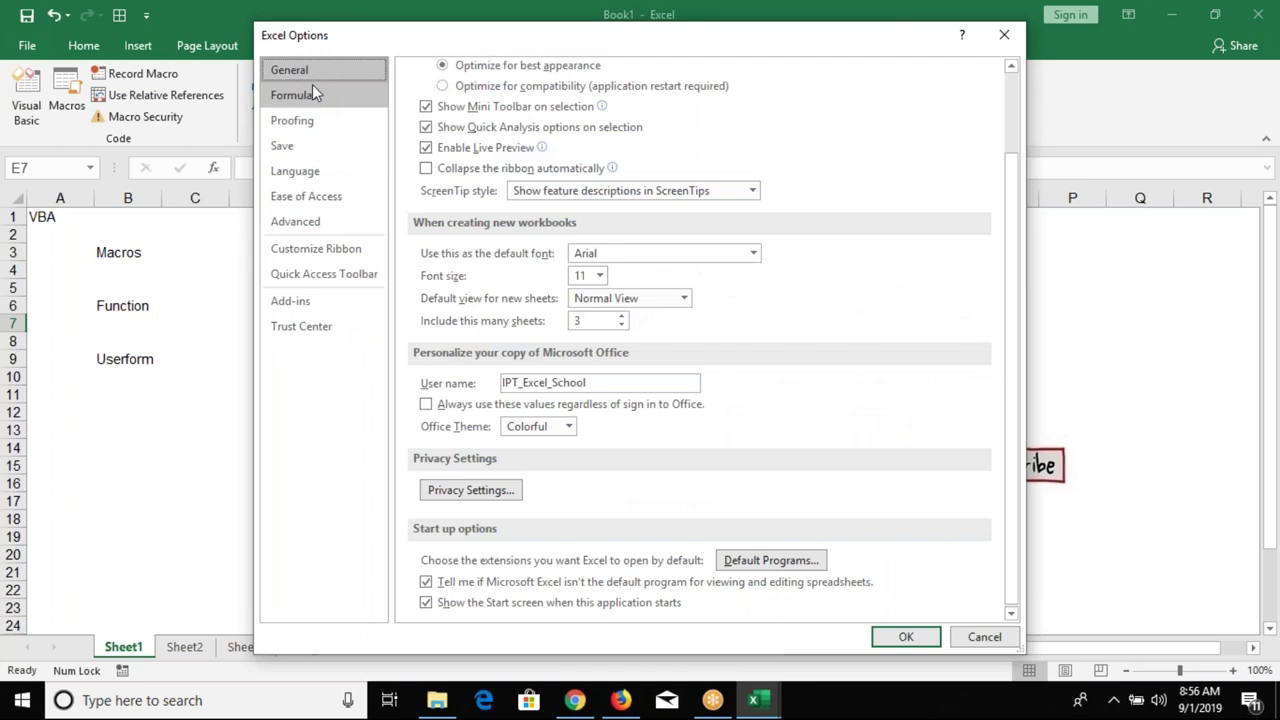
pyautogui.click(313, 250)
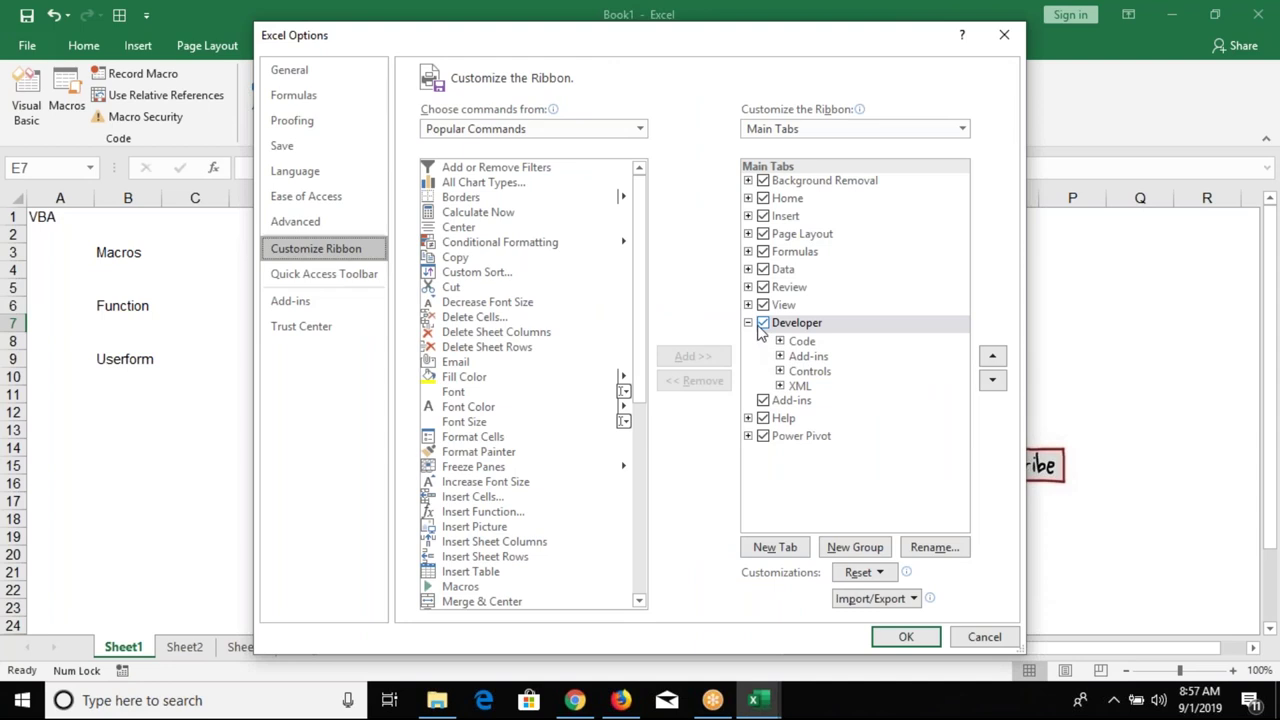
pyautogui.press('Return')
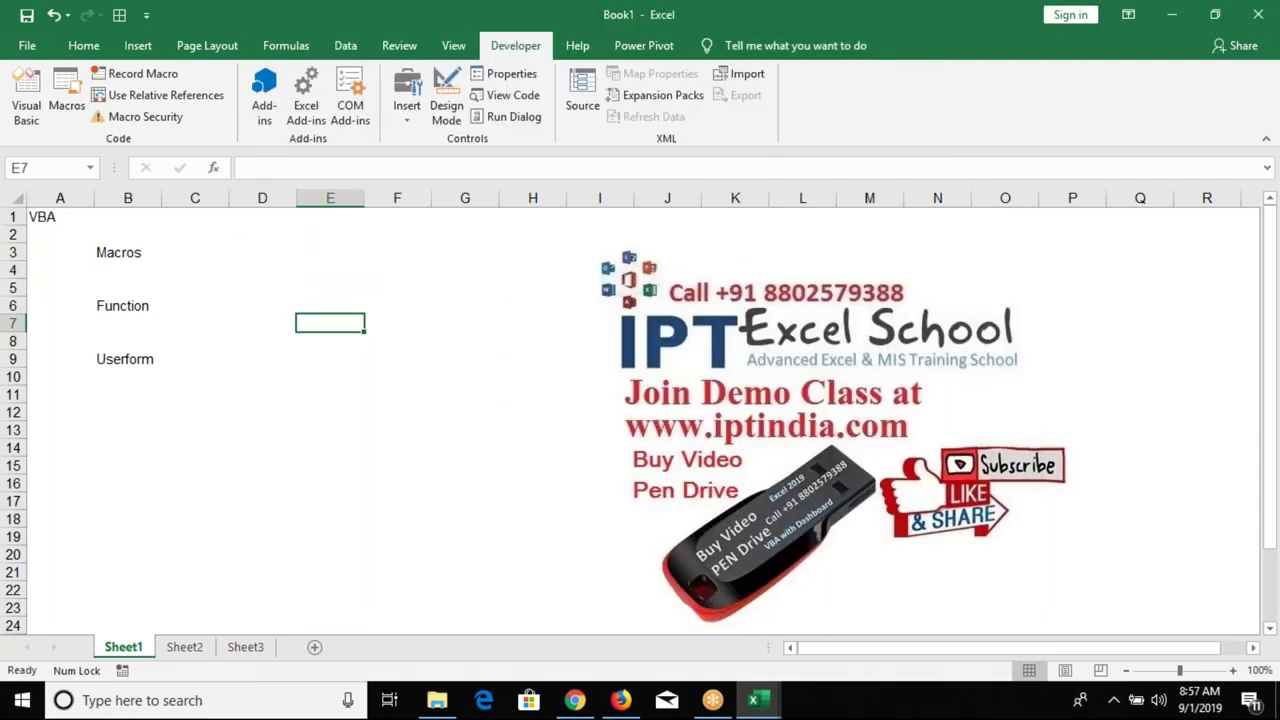
pyautogui.click(240, 218)
# - Set macro security to Enable all macros and return to the sheet
pyautogui.click(145, 117)
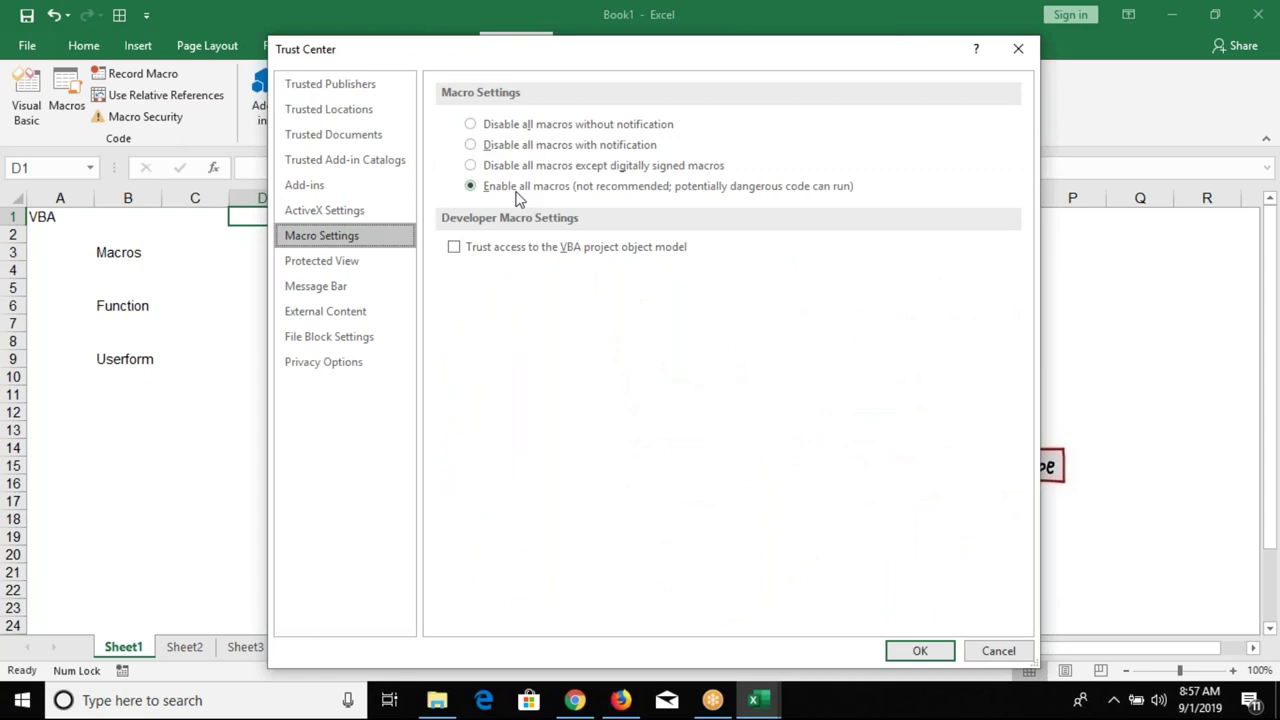
pyautogui.press('Return')
pyautogui.click(285, 287)
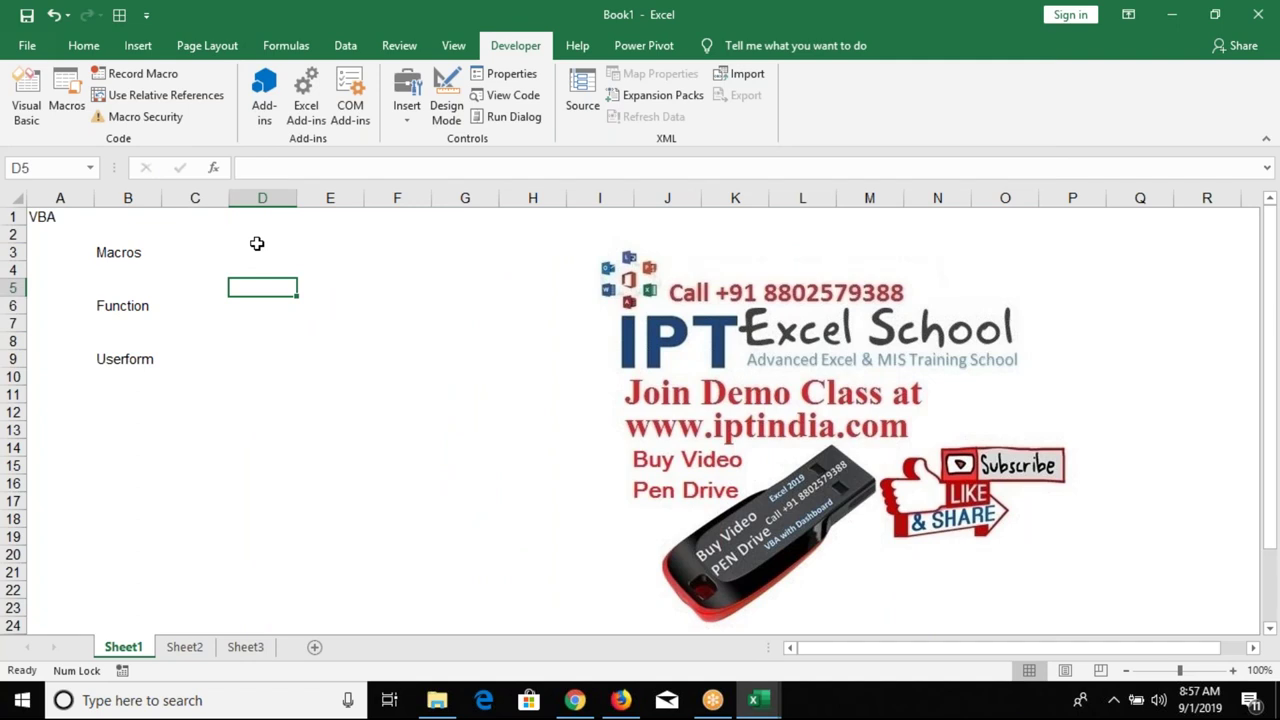
# - Browse to save Book1 as an Excel Workbook type, then cancel without saving
pyautogui.hotkey('ctrl', 's')
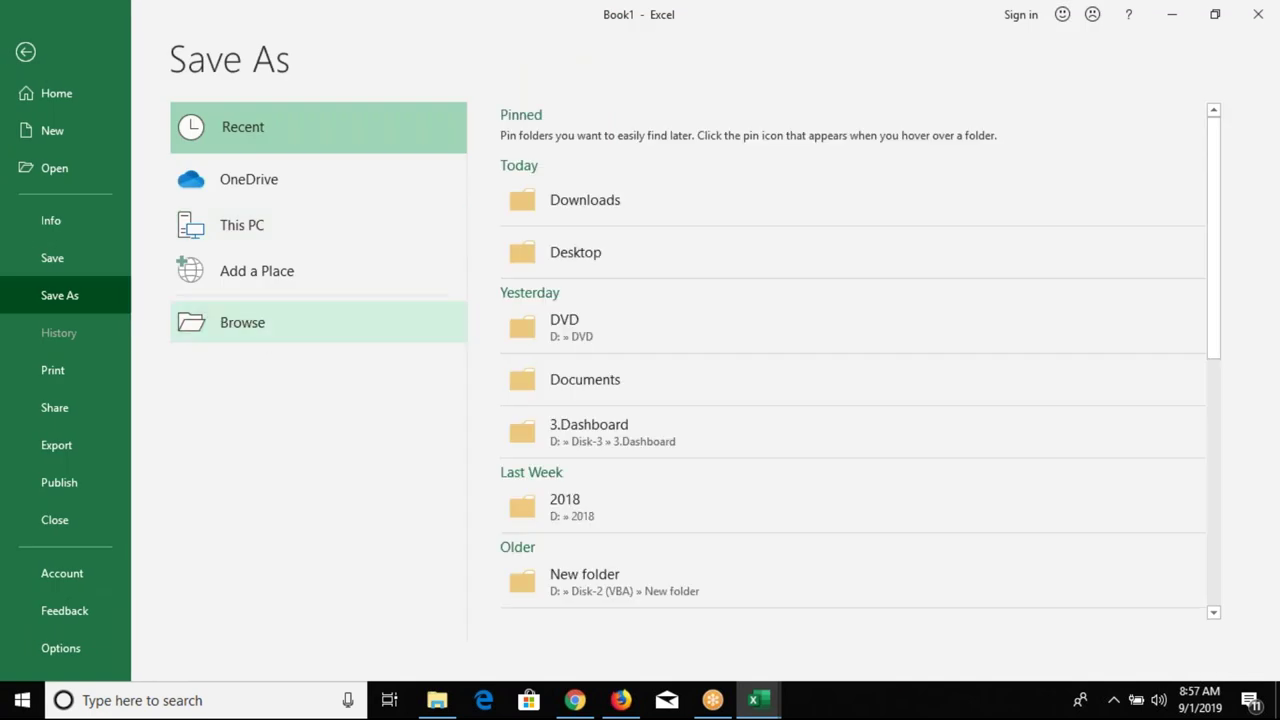
pyautogui.click(242, 322)
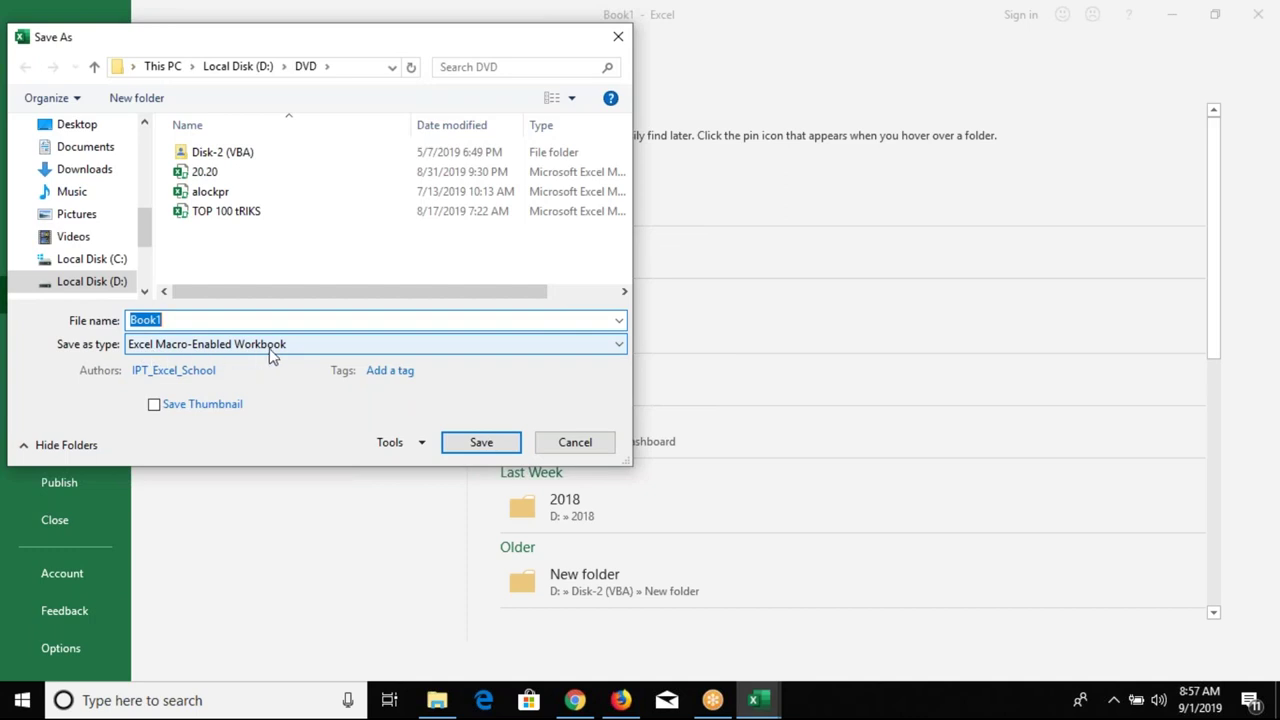
pyautogui.click(276, 352)
pyautogui.click(276, 352)
pyautogui.click(180, 10)
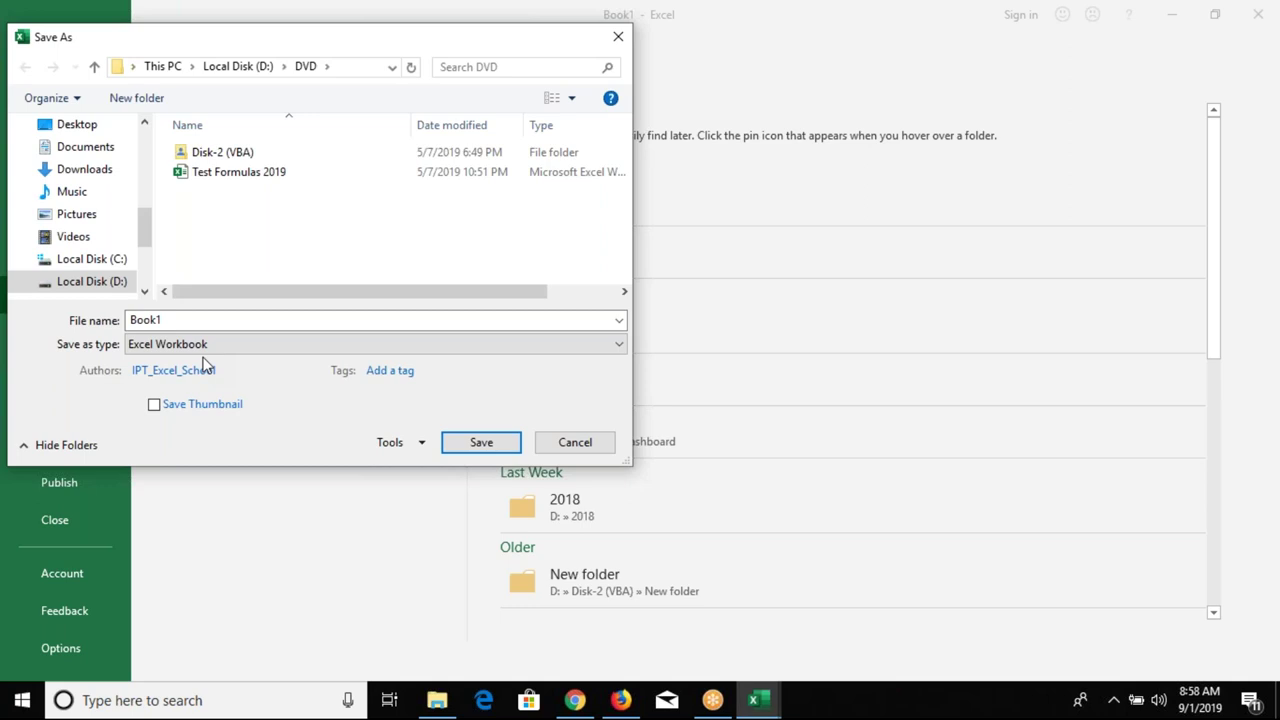
pyautogui.press('Escape')
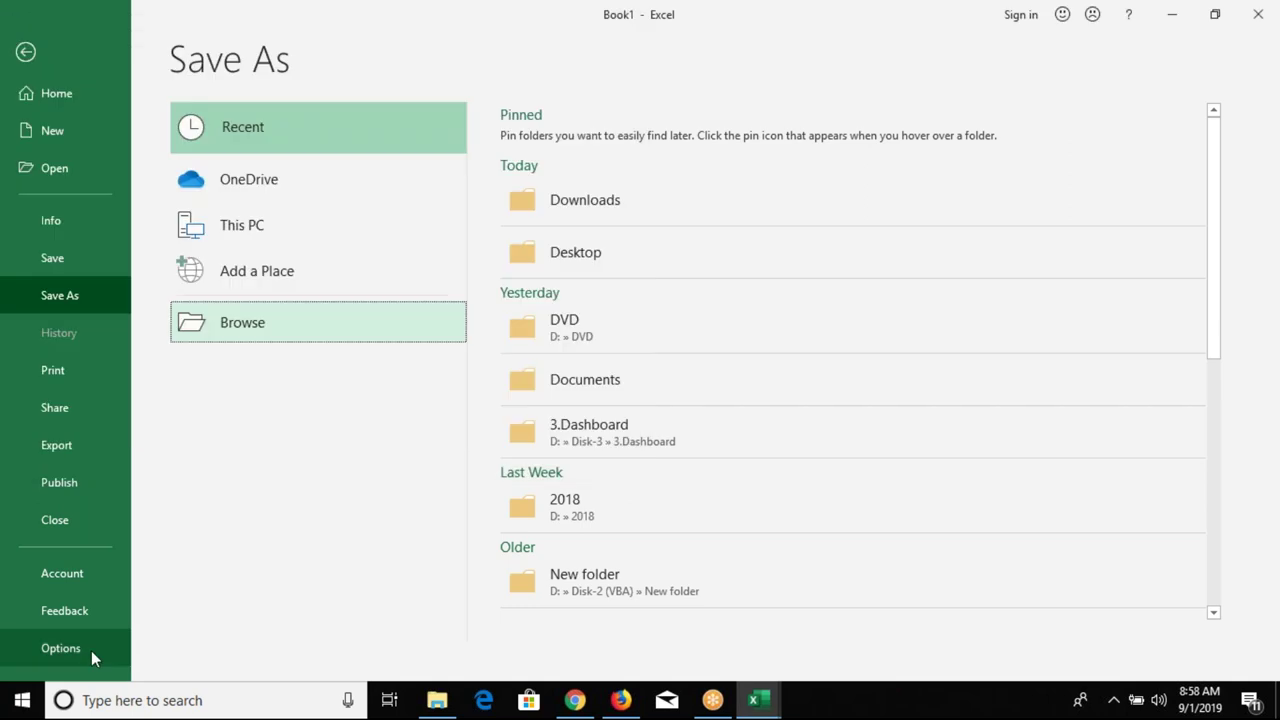
# - Keep Excel Macro-Enabled Workbook as the default save format in Excel Options' Save page
pyautogui.click(91, 650)
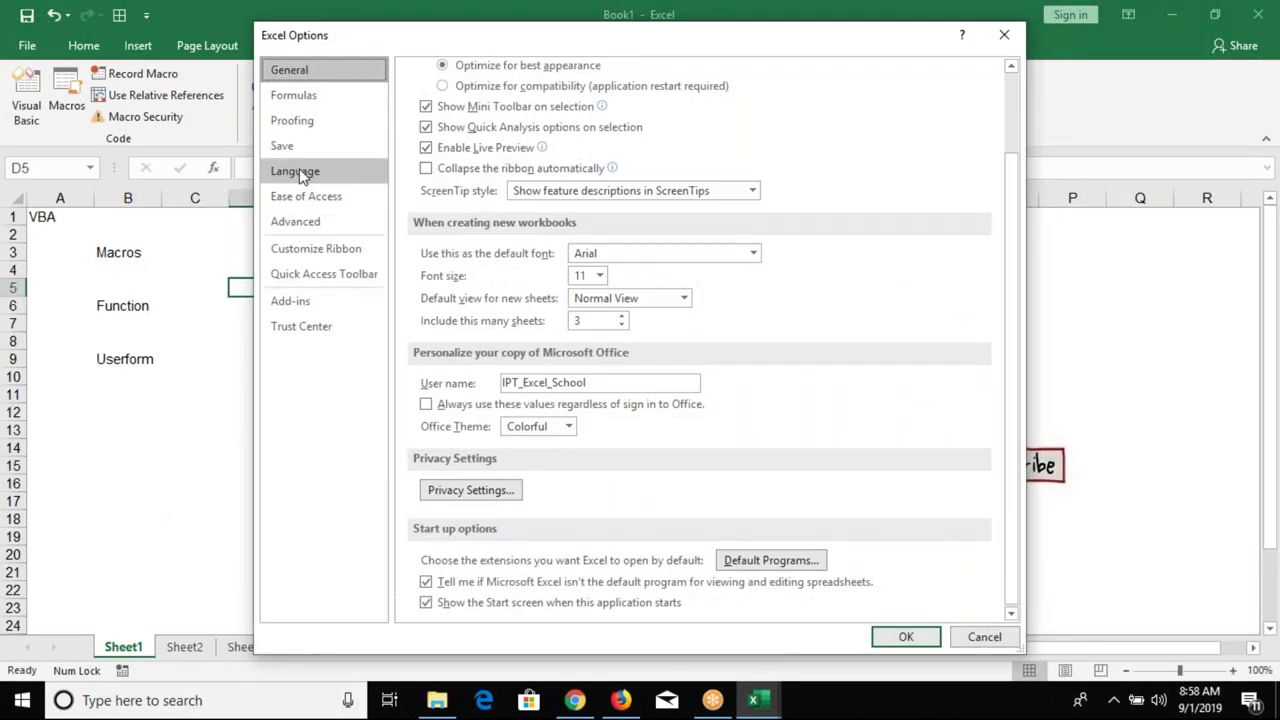
pyautogui.click(294, 155)
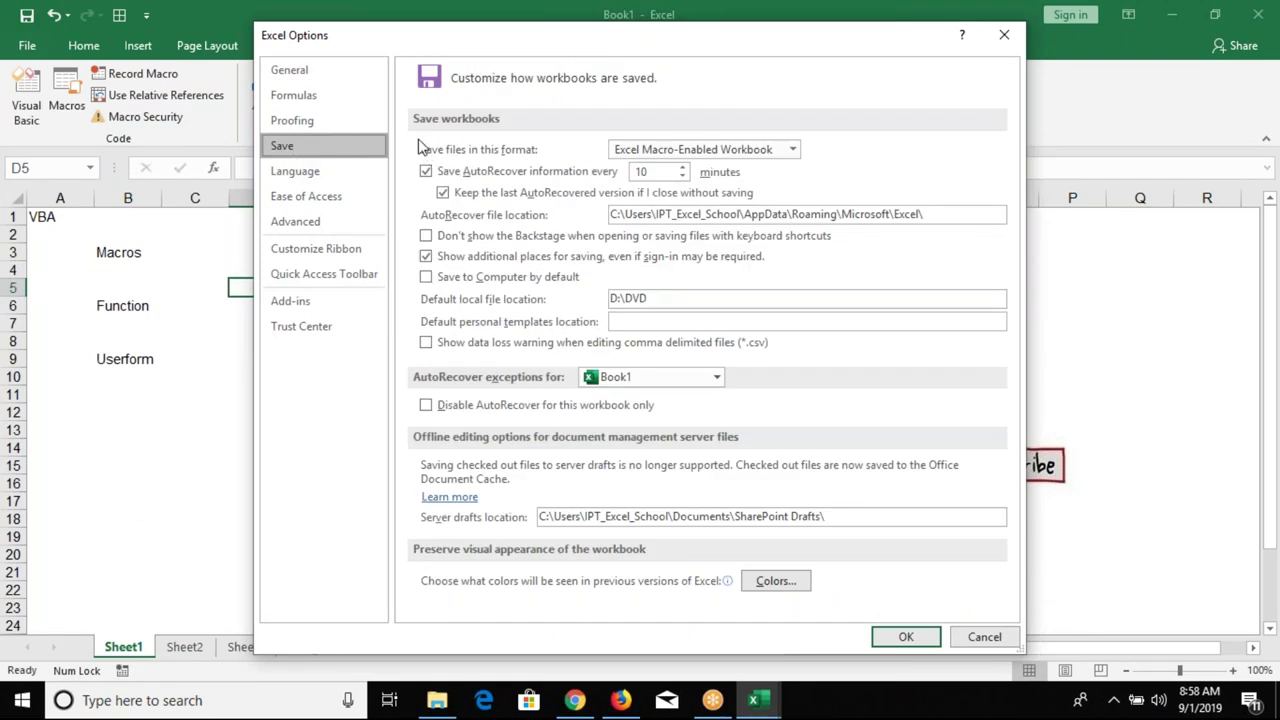
pyautogui.click(790, 151)
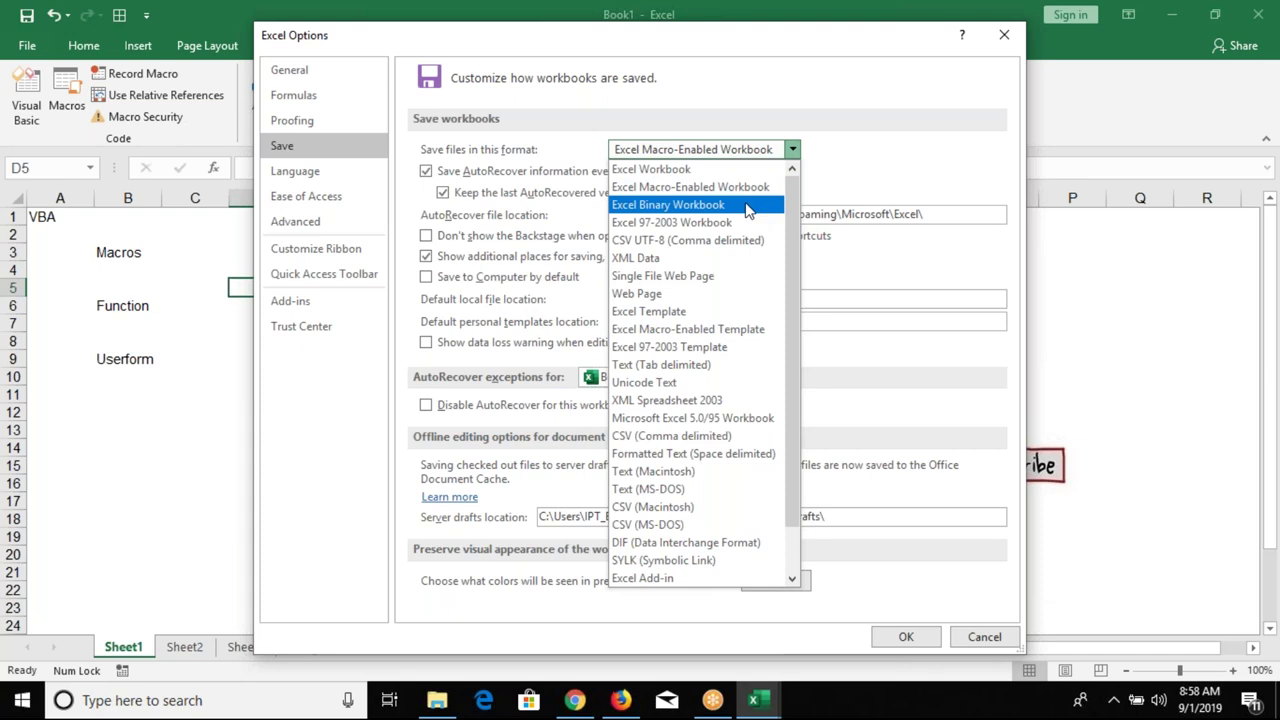
pyautogui.click(757, 189)
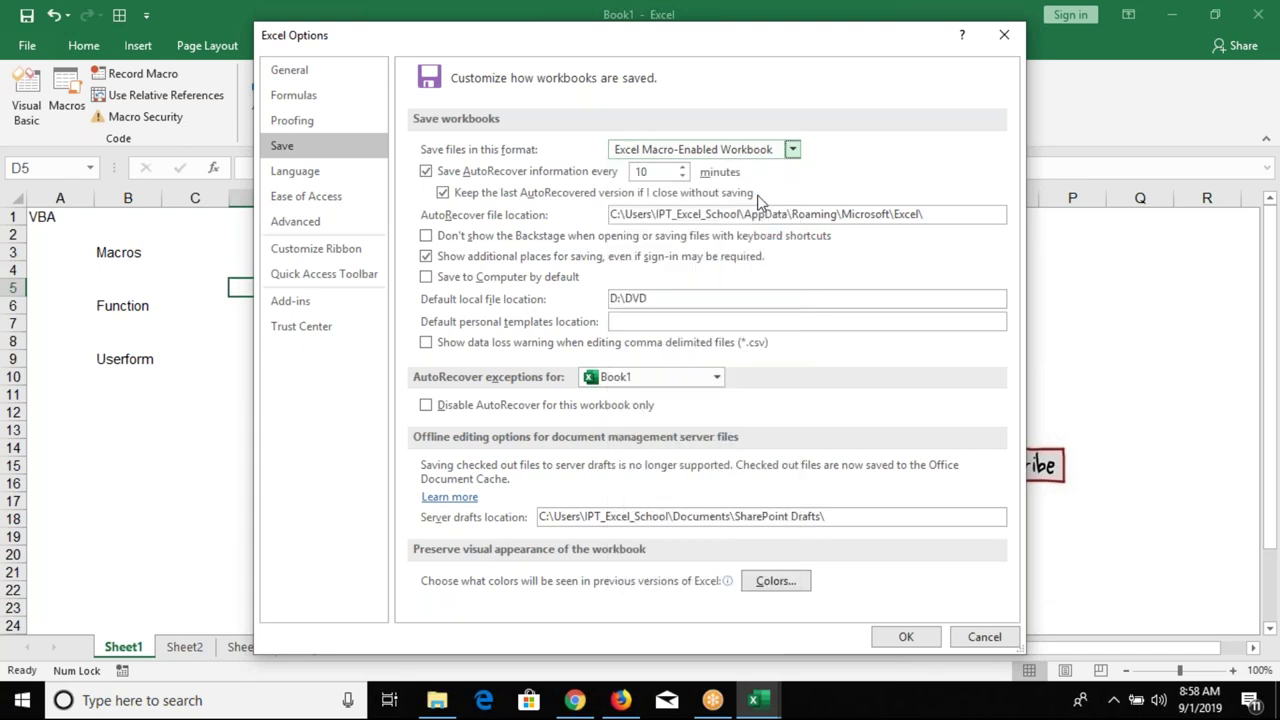
pyautogui.press('Return')
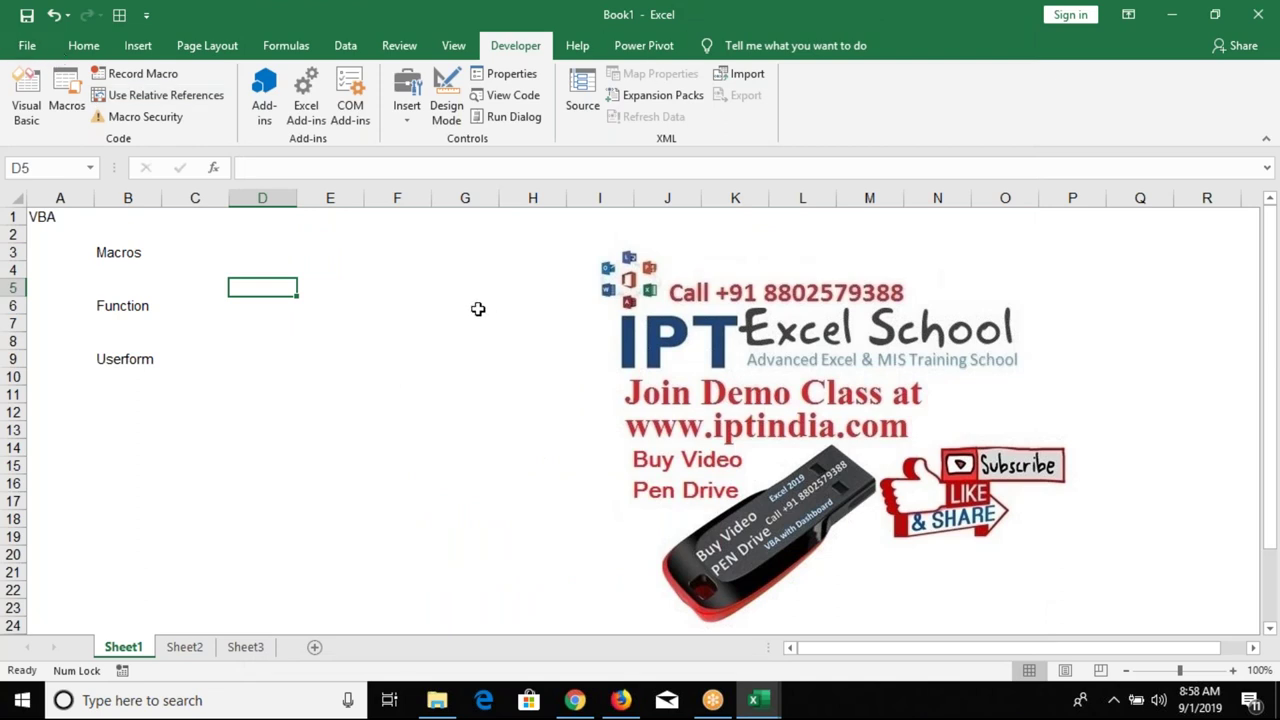
# - Clear the contents of range A1:E14
pyautogui.click(486, 305)
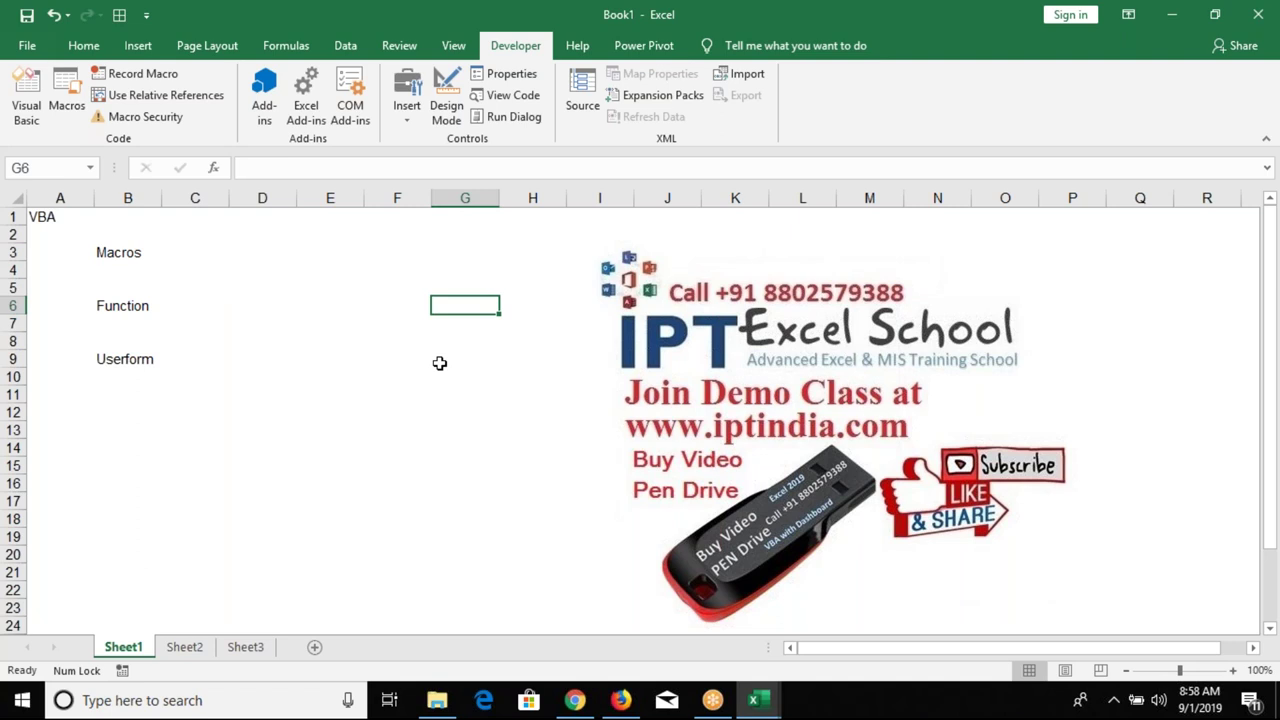
pyautogui.moveTo(320, 447); pyautogui.dragTo(28, 187)
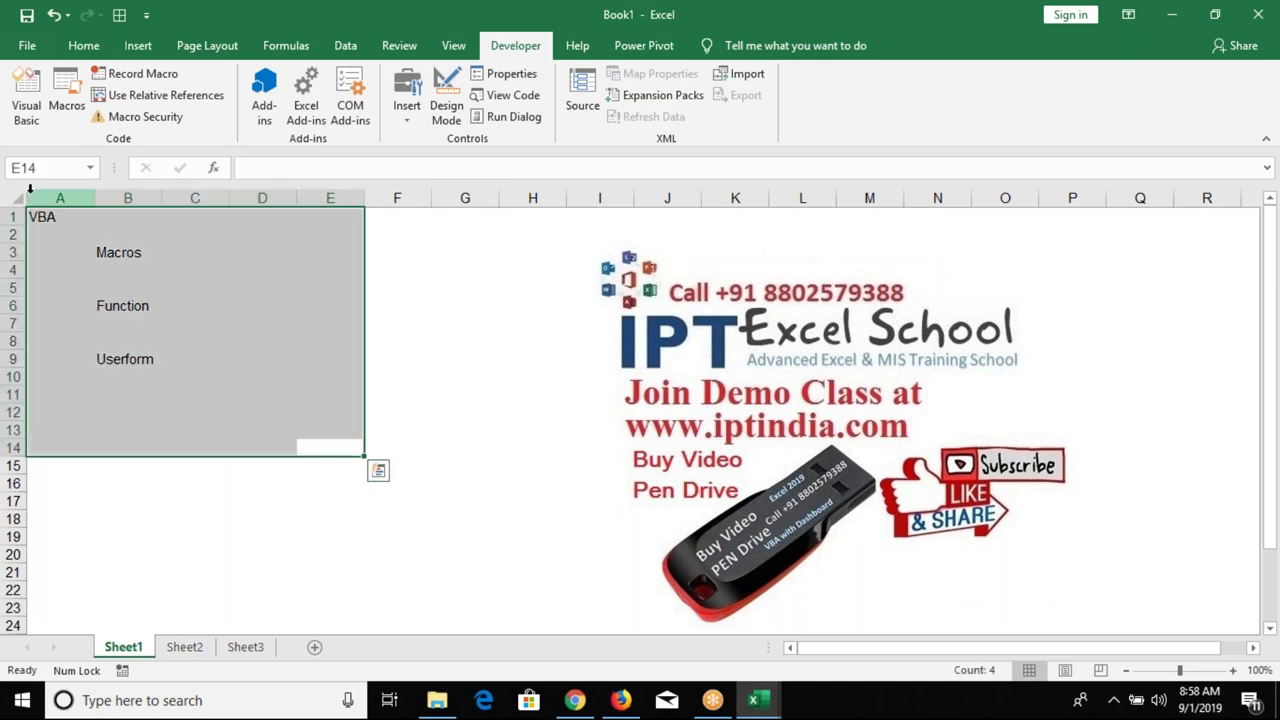
pyautogui.press('Delete')
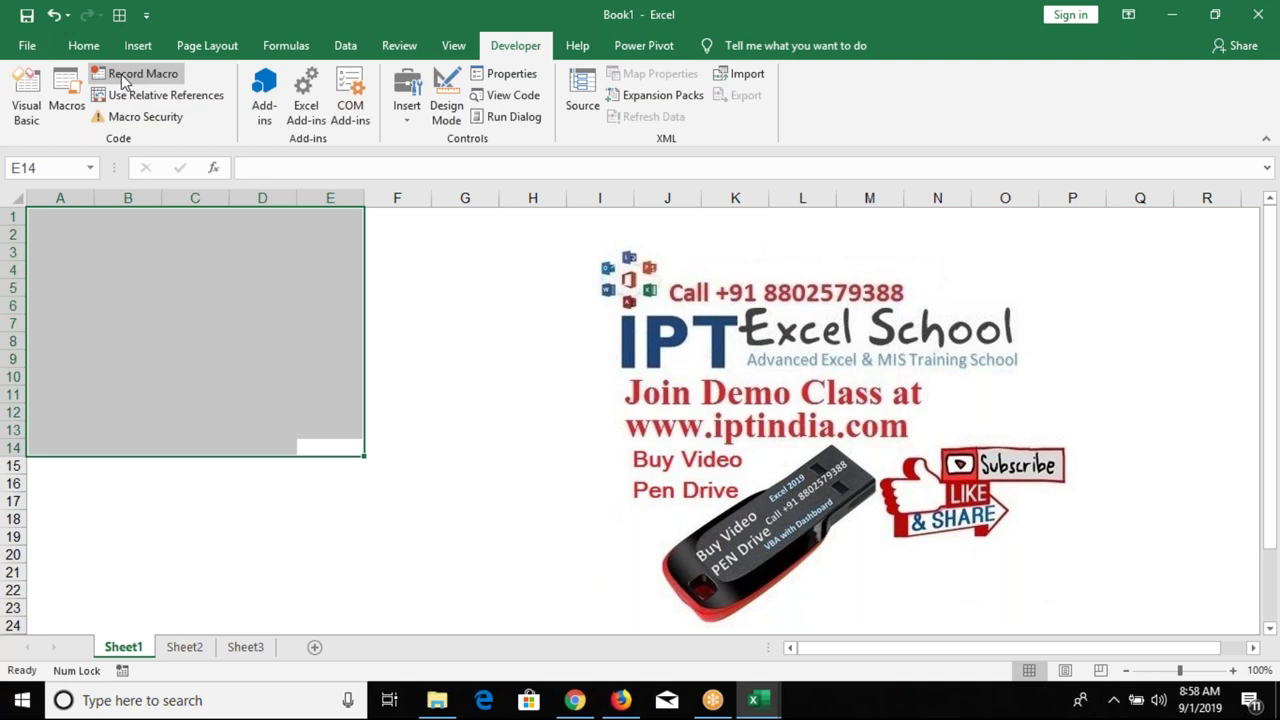
# - Select cell C8 and open Record Macro with the default name Macro1
pyautogui.click(336, 338)
pyautogui.click(186, 339)
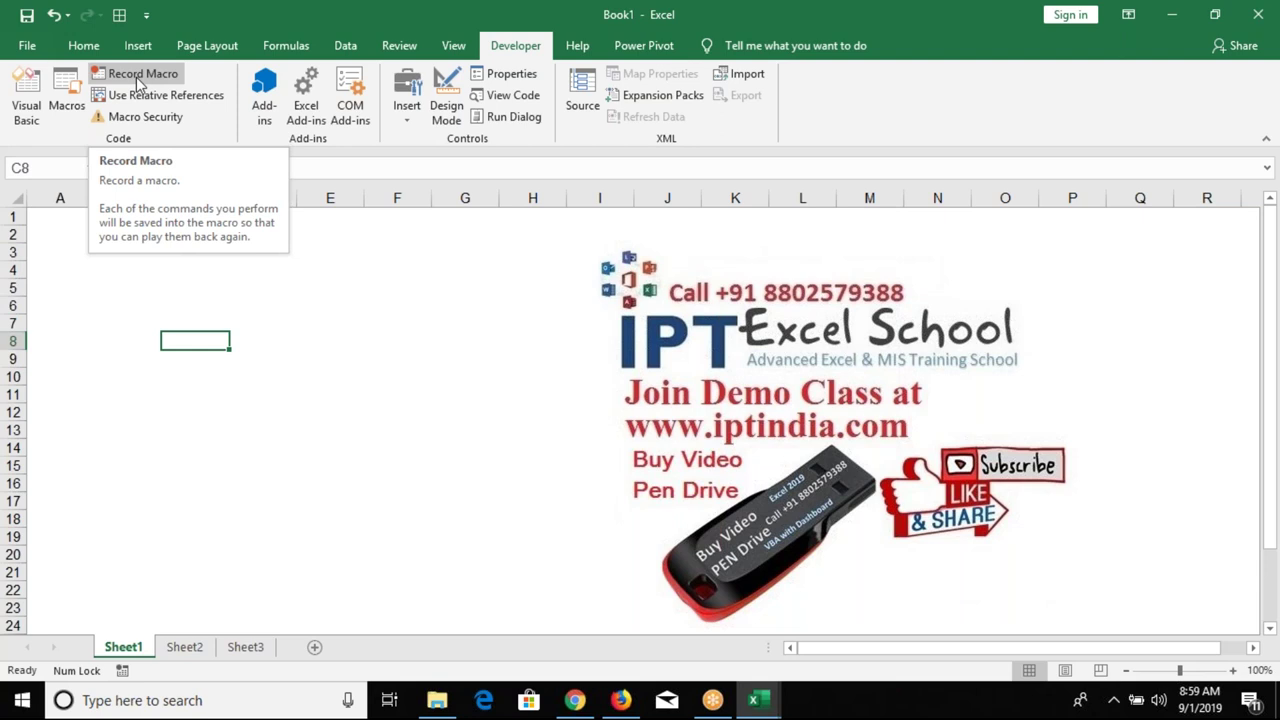
pyautogui.click(138, 84)
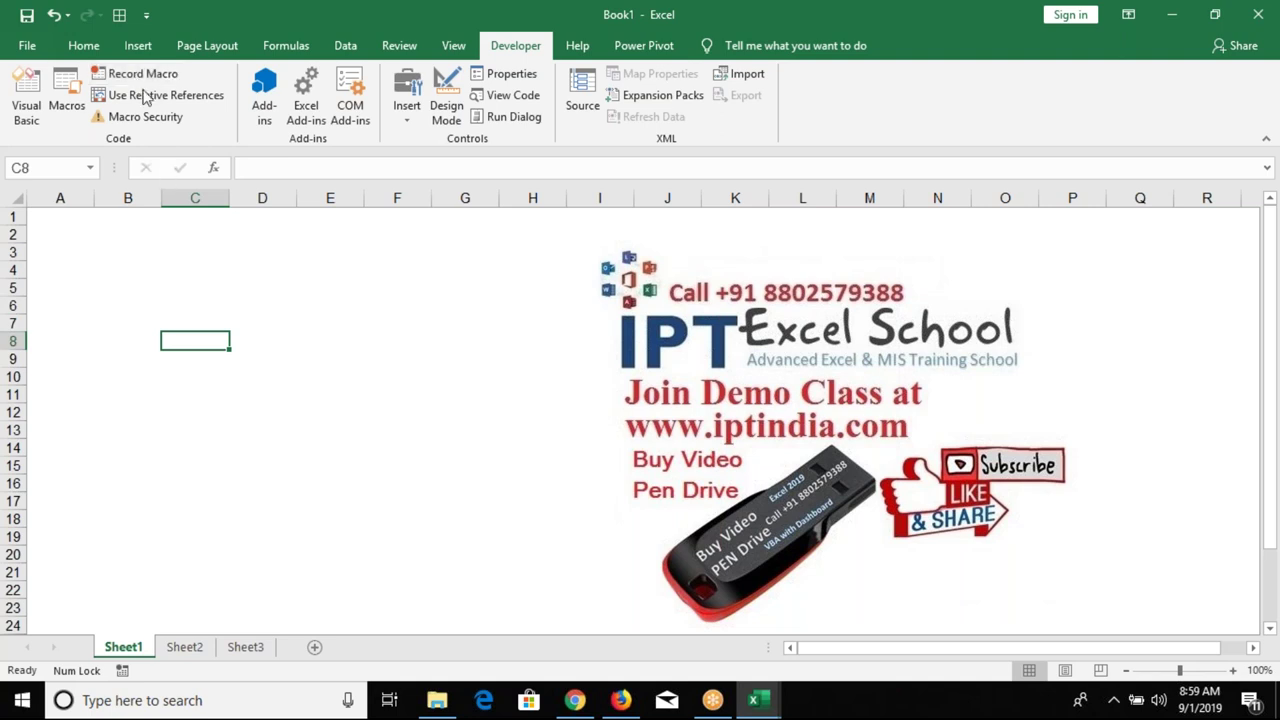
pyautogui.click(145, 82)
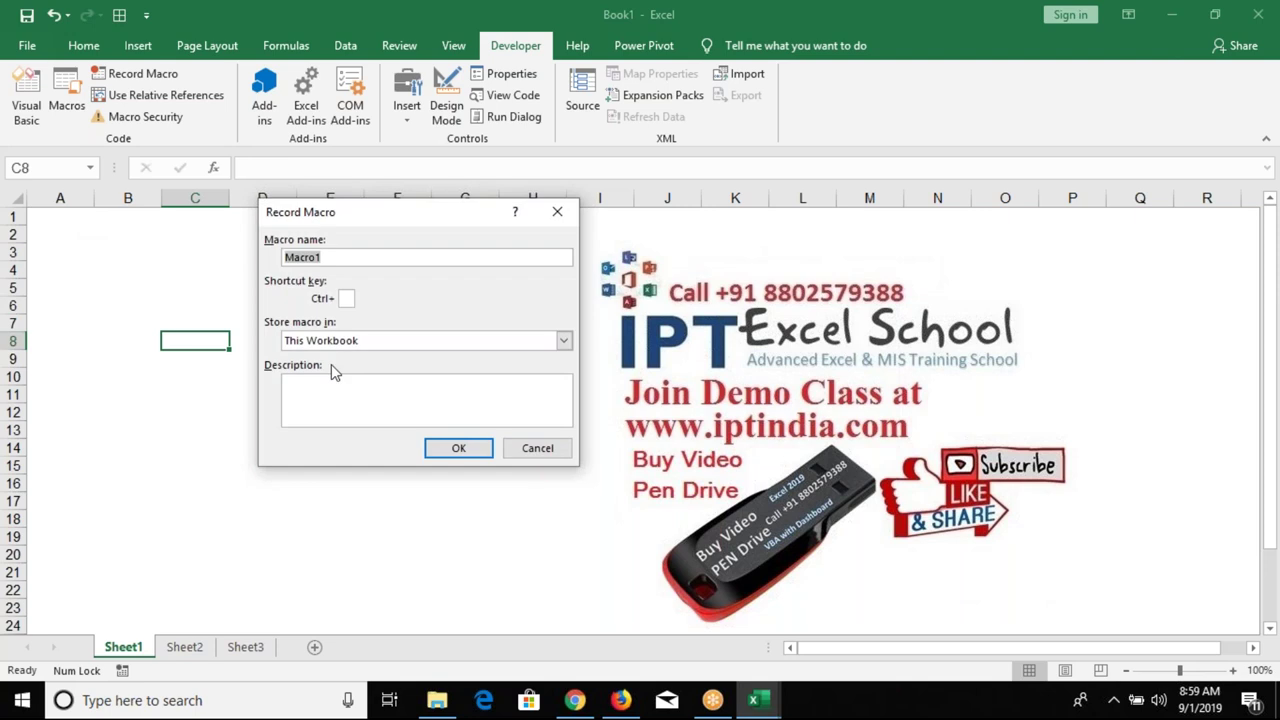
# - Record Macro1 entering a sample name, 10 and 30 across A1:C1
pyautogui.click(458, 448)
pyautogui.click(60, 216)
pyautogui.write('P')
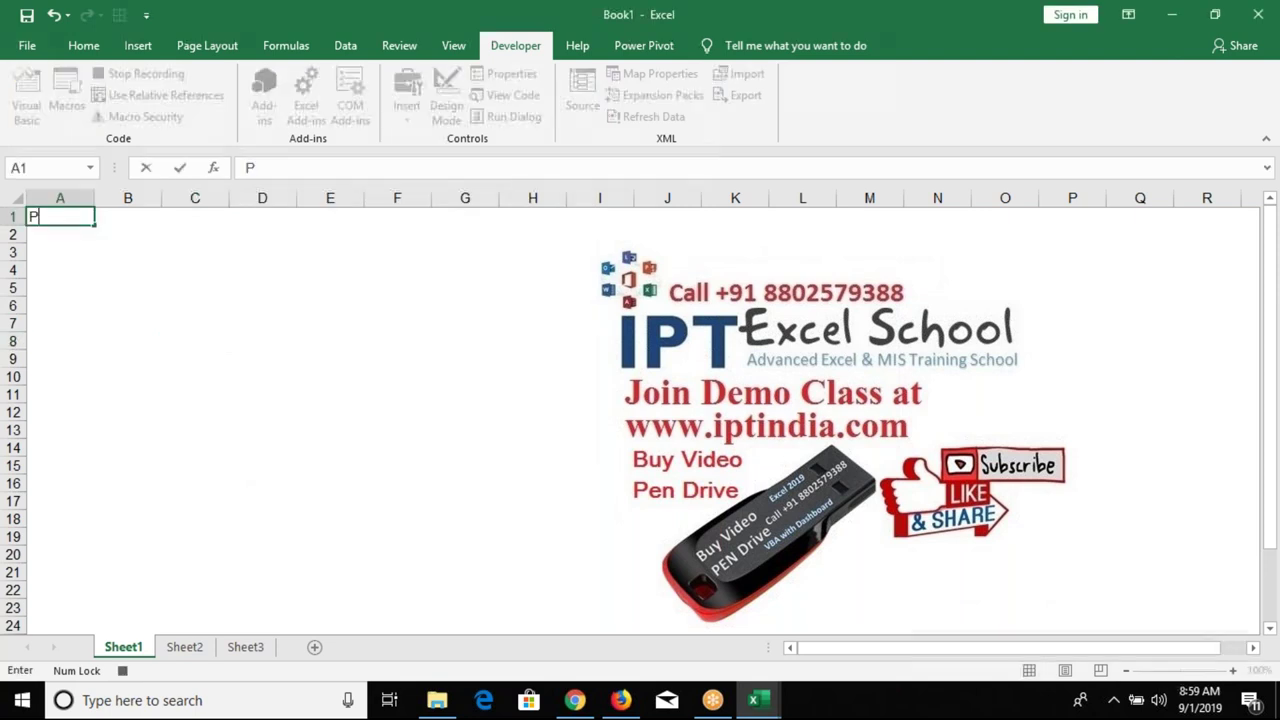
pyautogui.write('uja')
pyautogui.press('Tab')
pyautogui.write('10')
pyautogui.press('Tab')
pyautogui.write('30')
pyautogui.press('Tab')
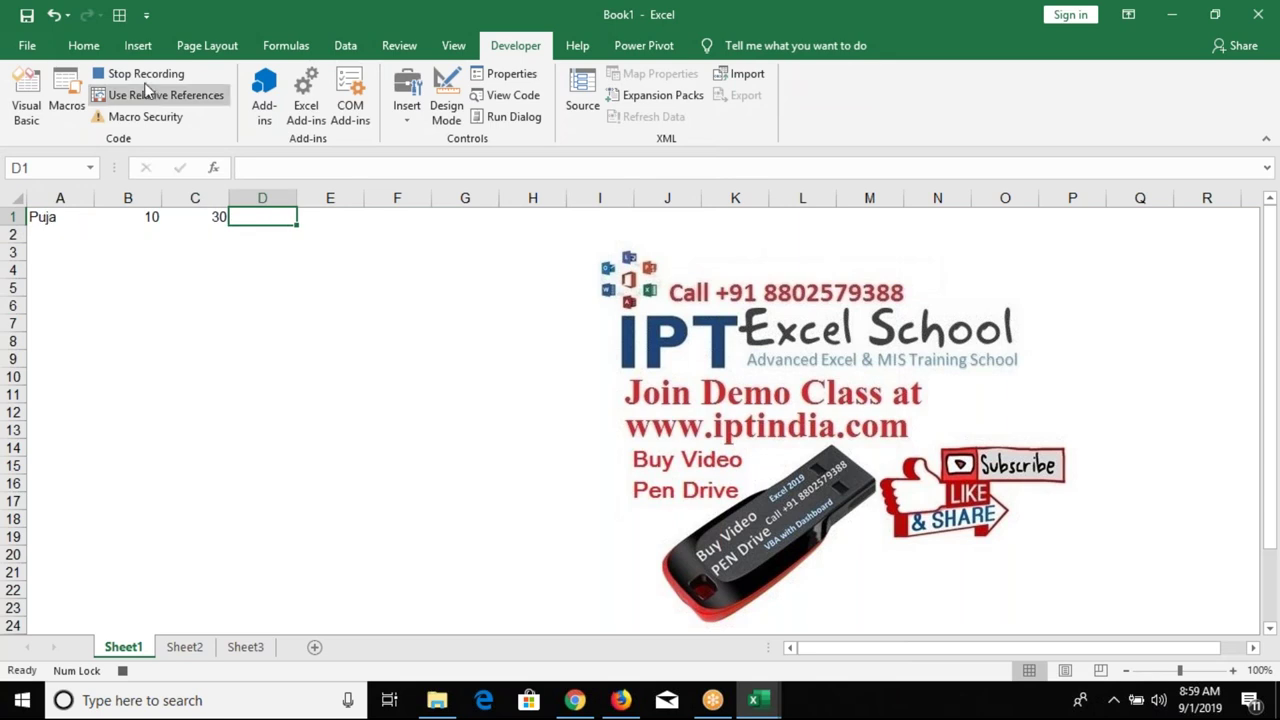
# - Stop recording, review Macro1's code in the VBA editor, and return to cell A1
pyautogui.click(134, 74)
pyautogui.click(70, 127)
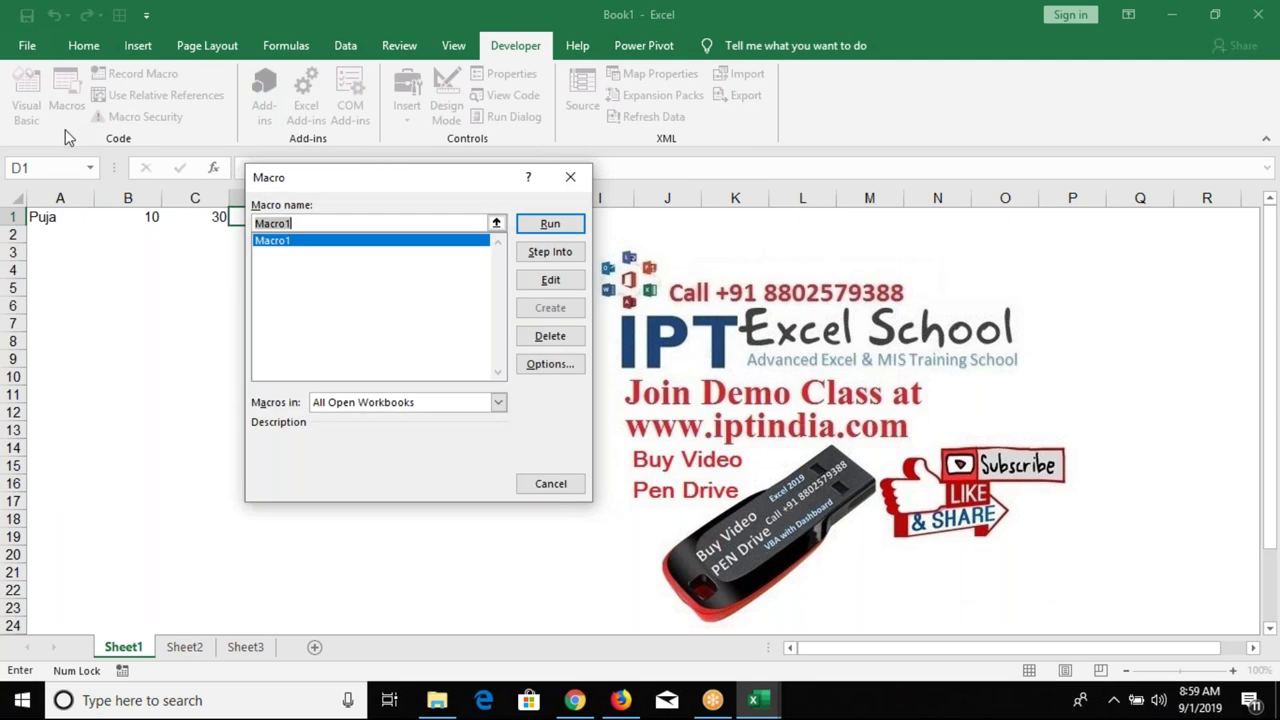
pyautogui.click(548, 285)
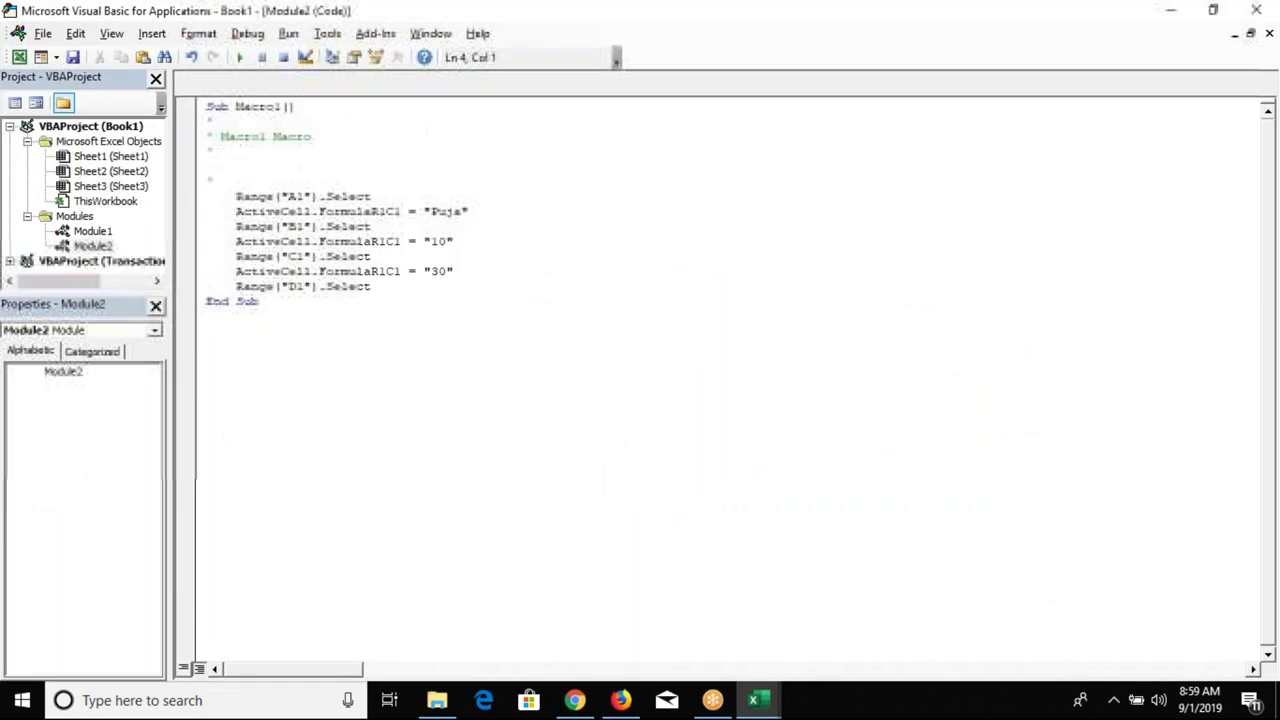
pyautogui.moveTo(234, 196)
pyautogui.mouseDown()
pyautogui.moveTo(449, 218)
pyautogui.moveTo(479, 250)
pyautogui.moveTo(485, 283)
pyautogui.mouseUp()
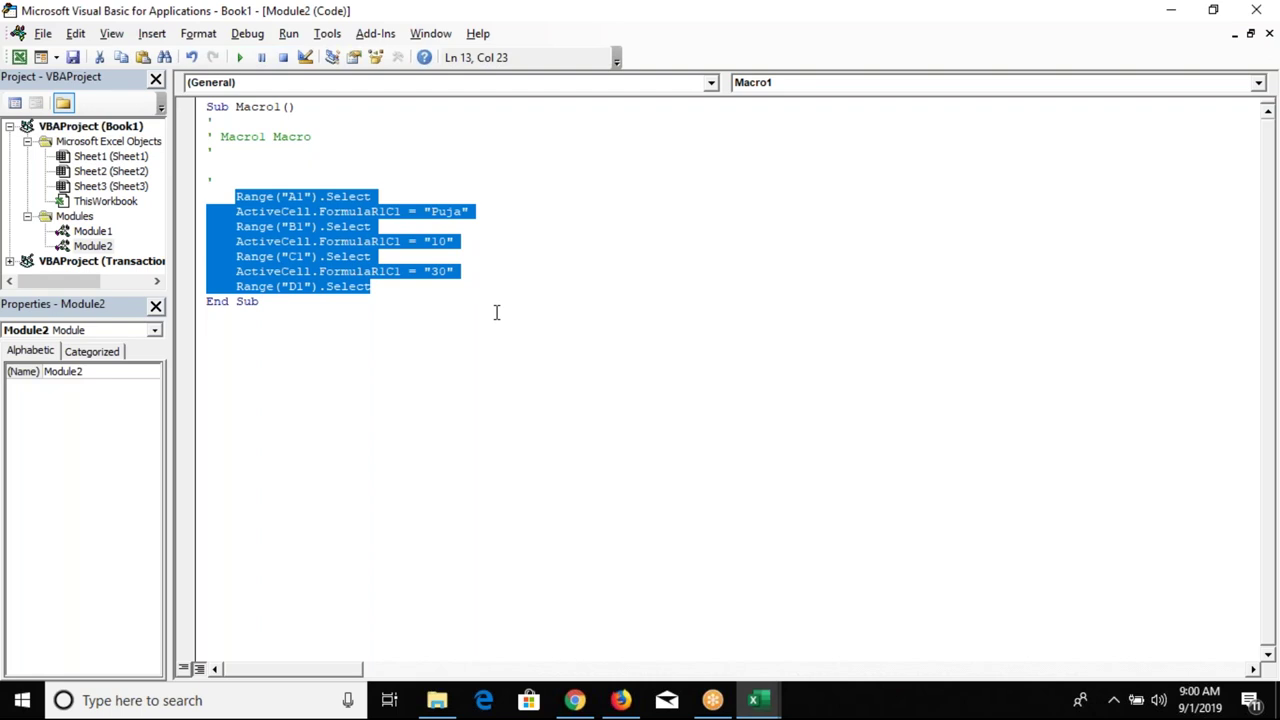
pyautogui.click(496, 313)
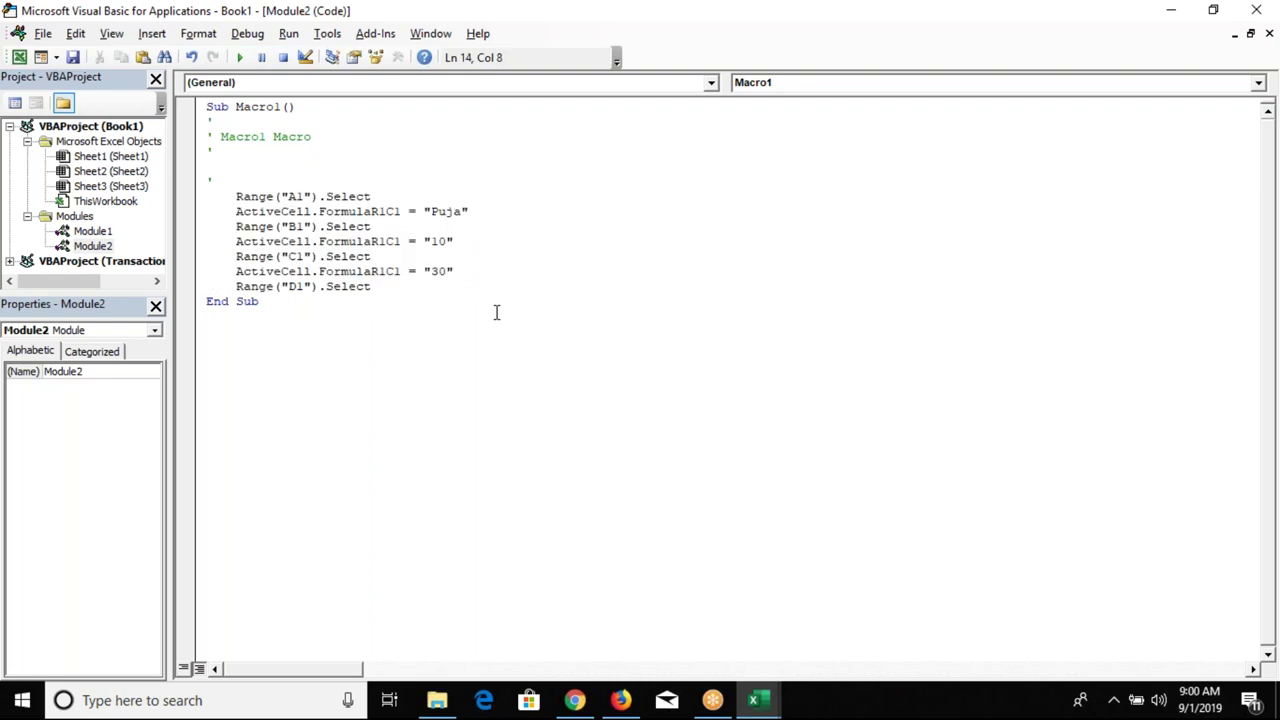
pyautogui.hotkey('alt', 'F11')
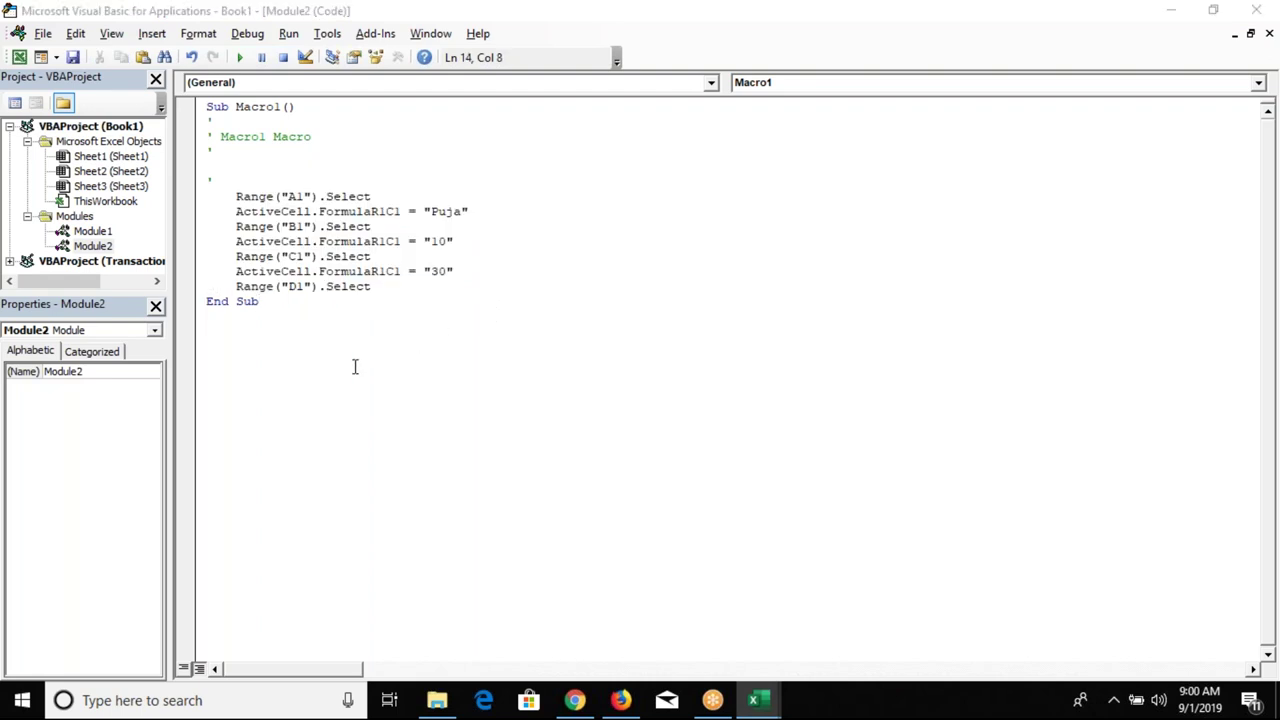
pyautogui.hotkey('alt', 'Tab')
pyautogui.click(62, 216)
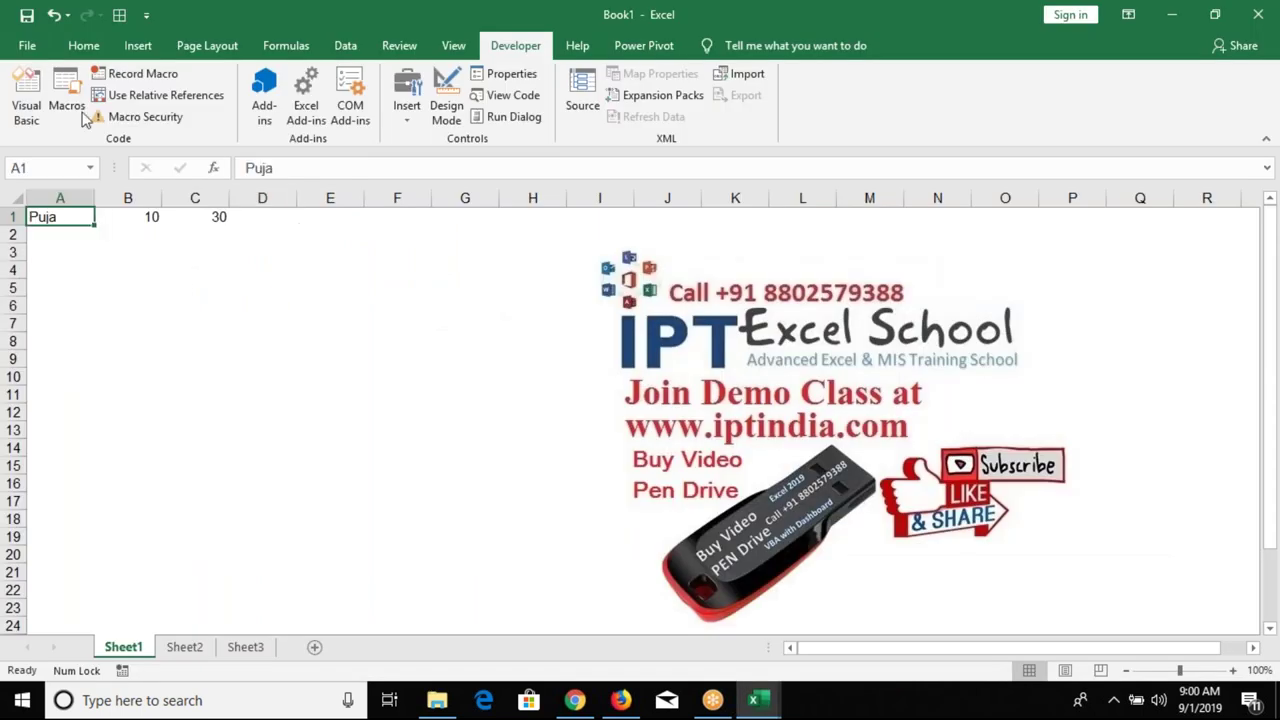
# - Record Macro2 making A1 bold Arial Narrow, then view its code with Alt+F11
pyautogui.click(83, 45)
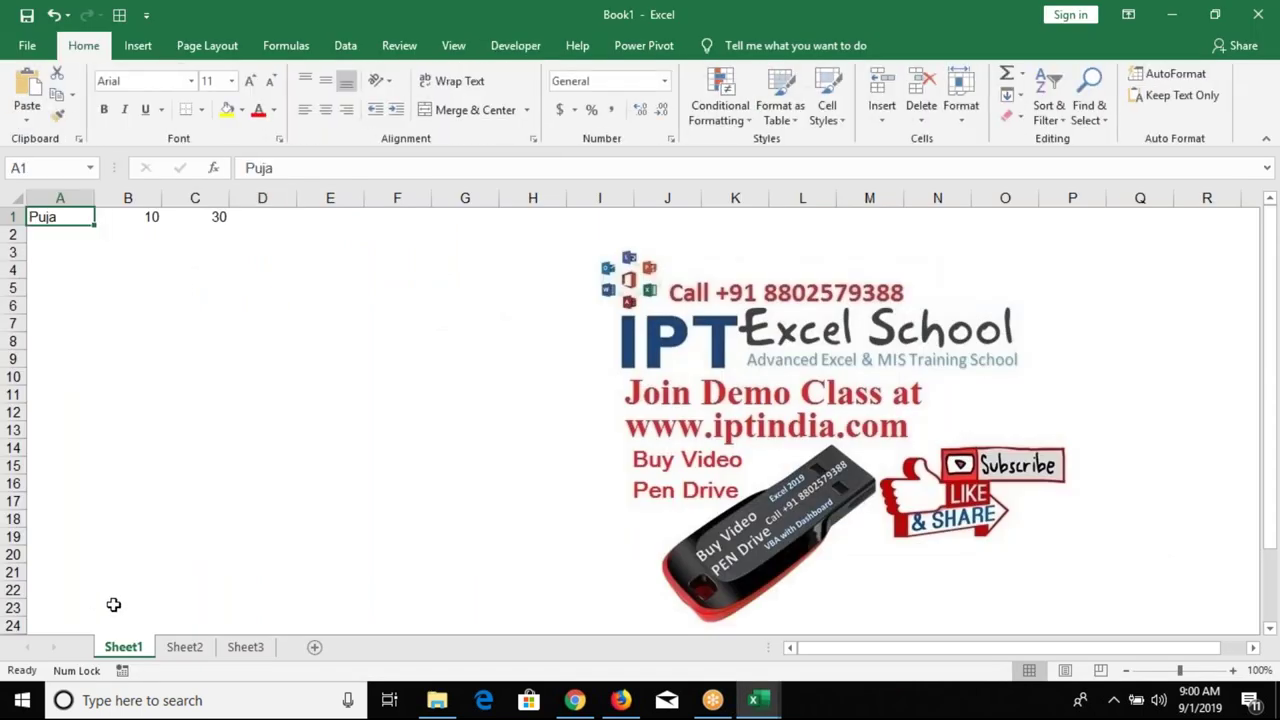
pyautogui.click(122, 670)
pyautogui.click(452, 448)
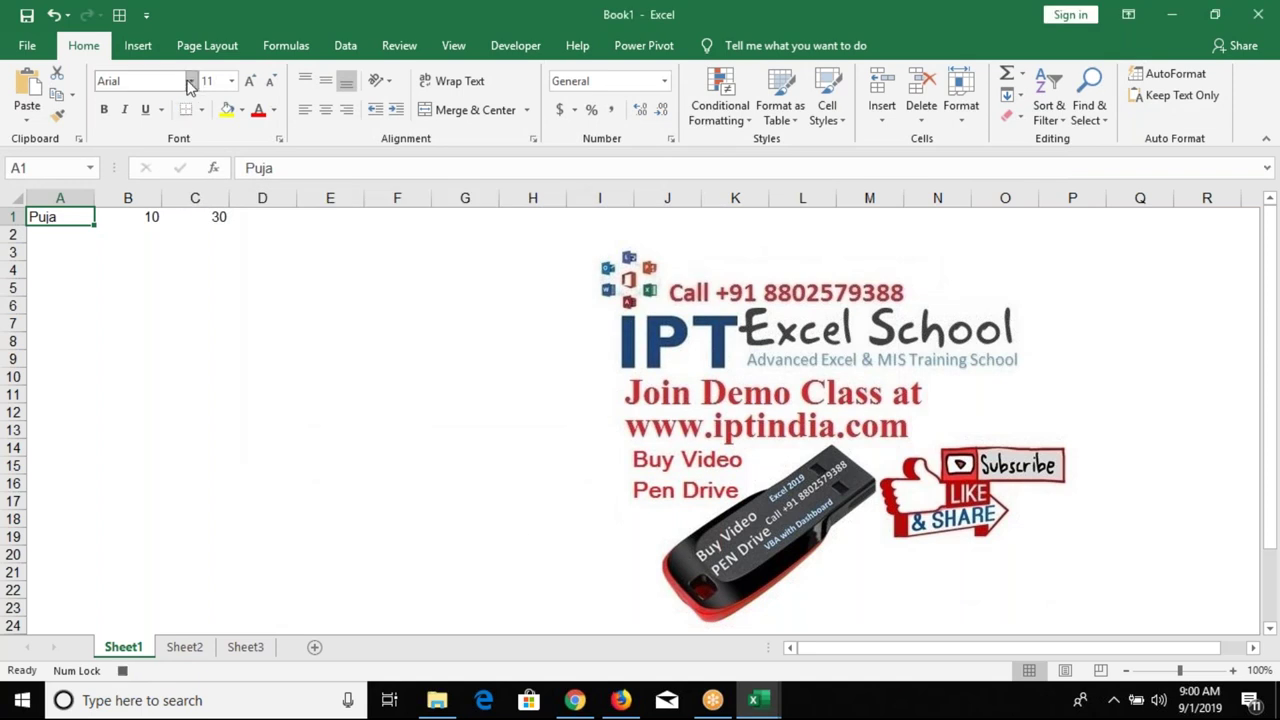
pyautogui.click(190, 84)
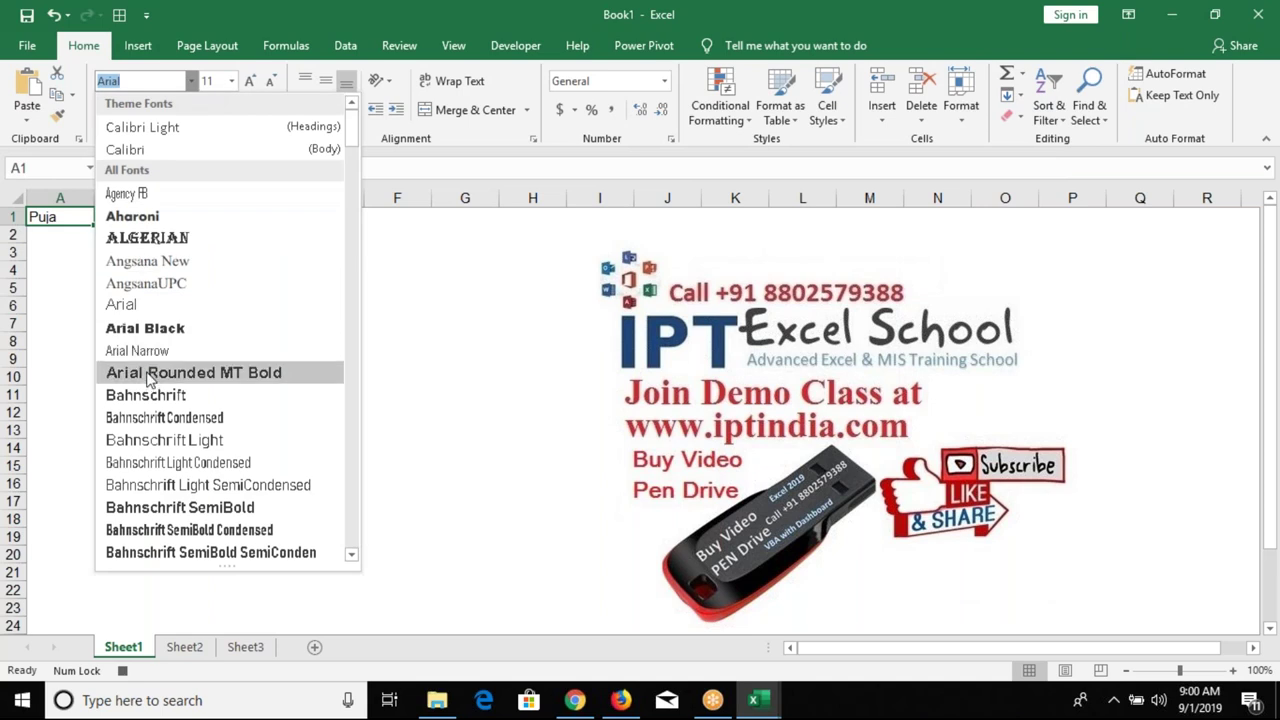
pyautogui.click(143, 352)
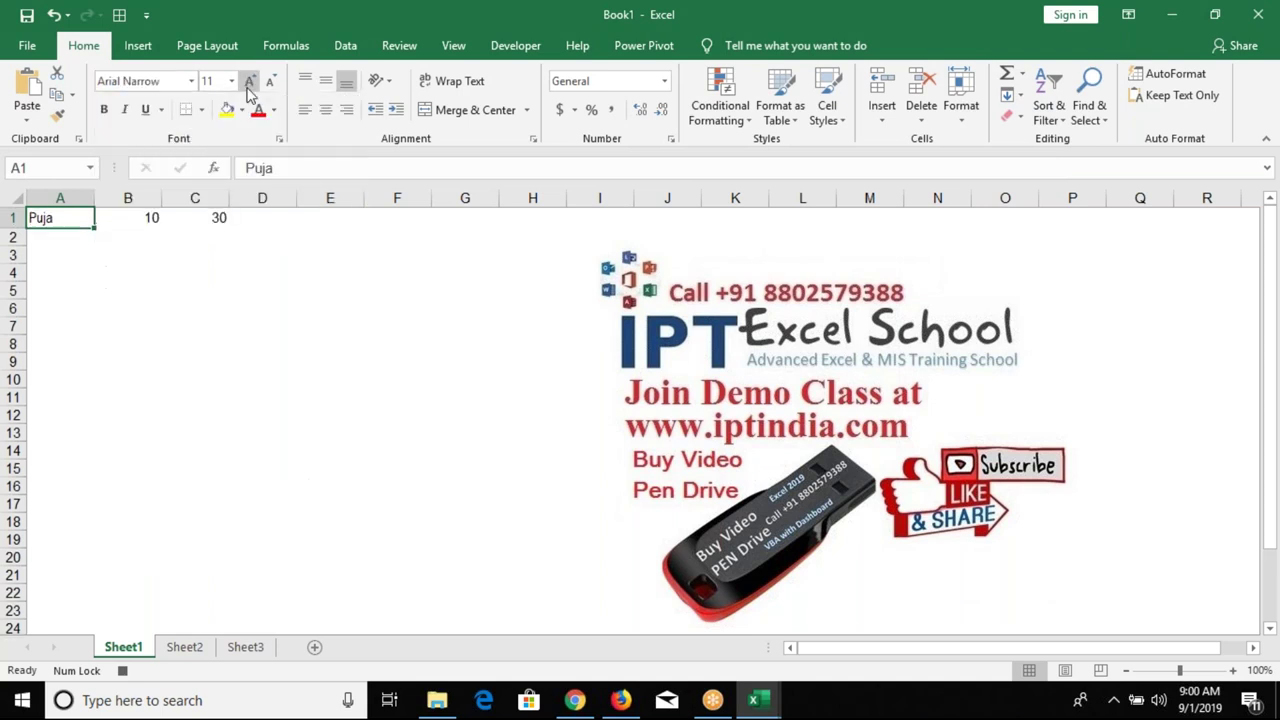
pyautogui.click(104, 109)
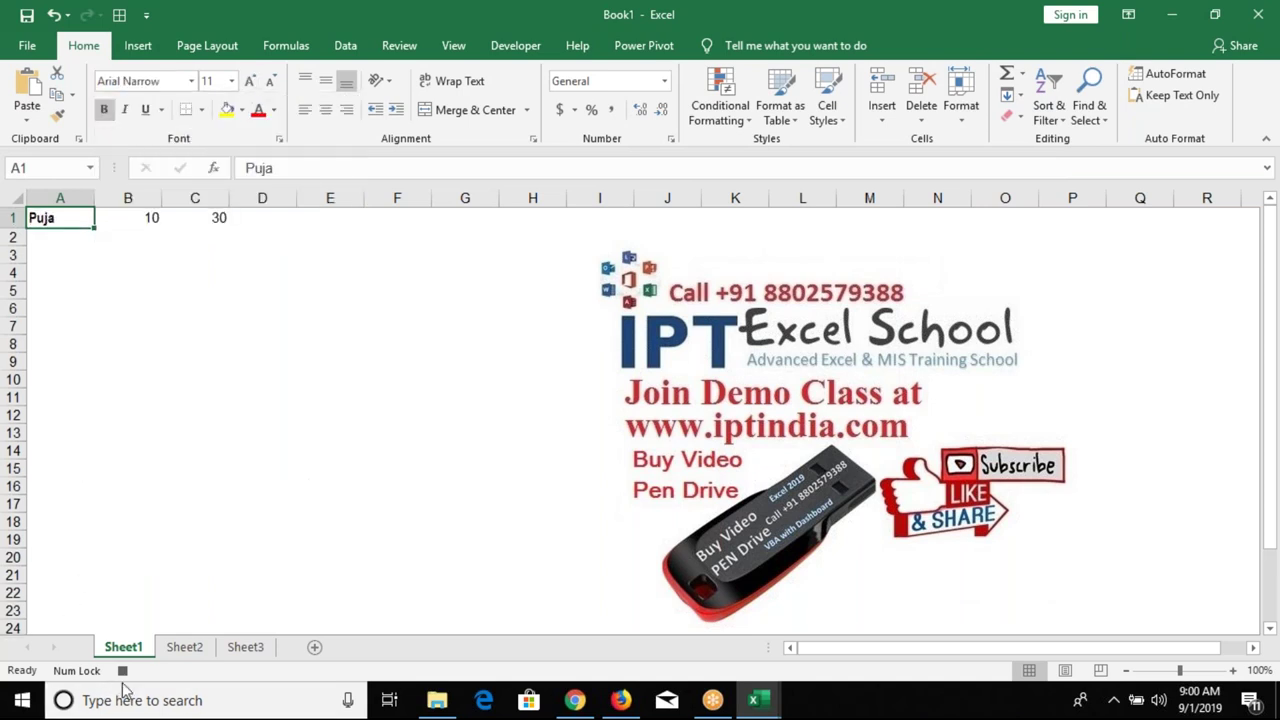
pyautogui.hotkey('alt', 'F11')
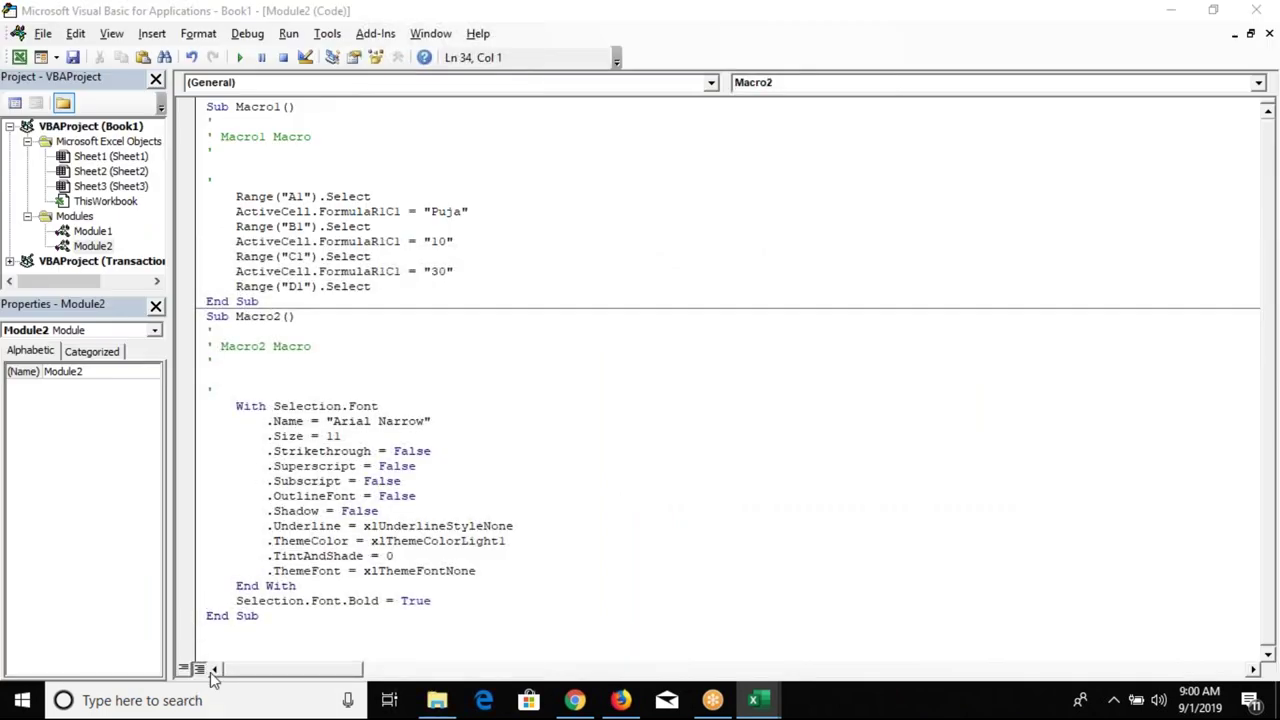
# - Insert blank lines in Macro2, including one just above End Sub
pyautogui.press('Return')
pyautogui.press('Return')
pyautogui.press('Return')
pyautogui.press('Up')
pyautogui.press('Up')
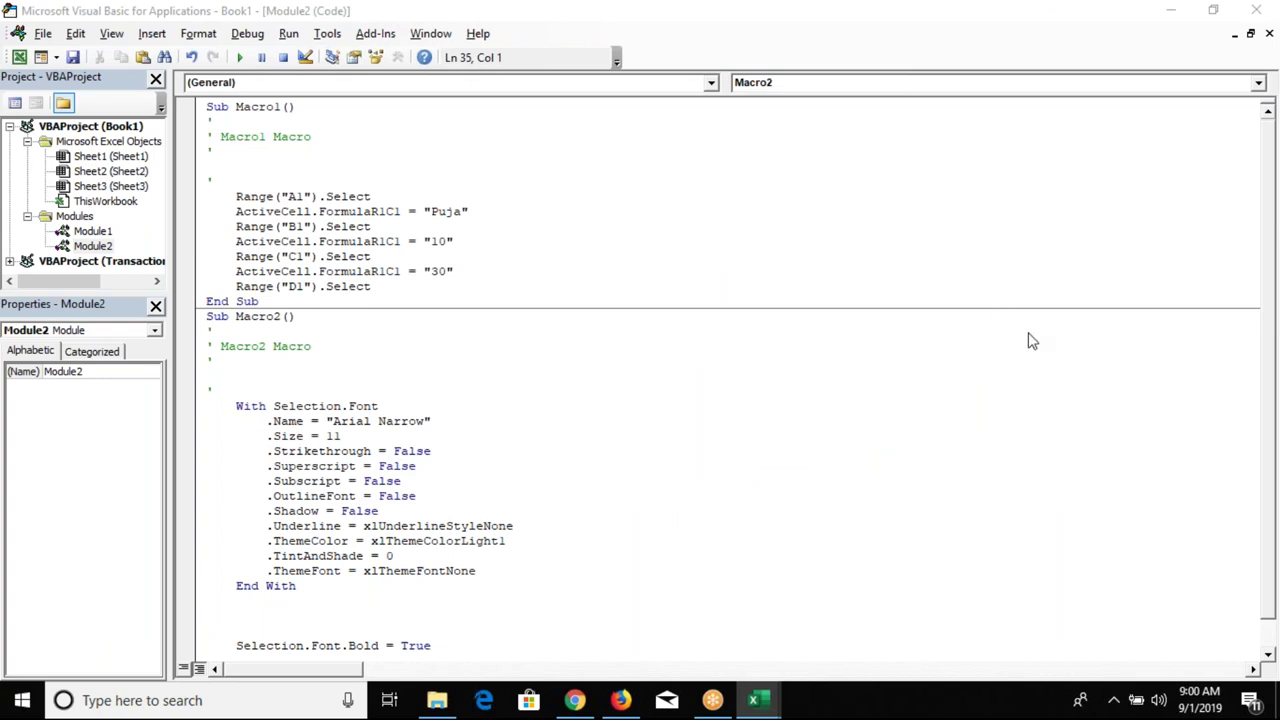
pyautogui.scroll(-1, 377, 447)
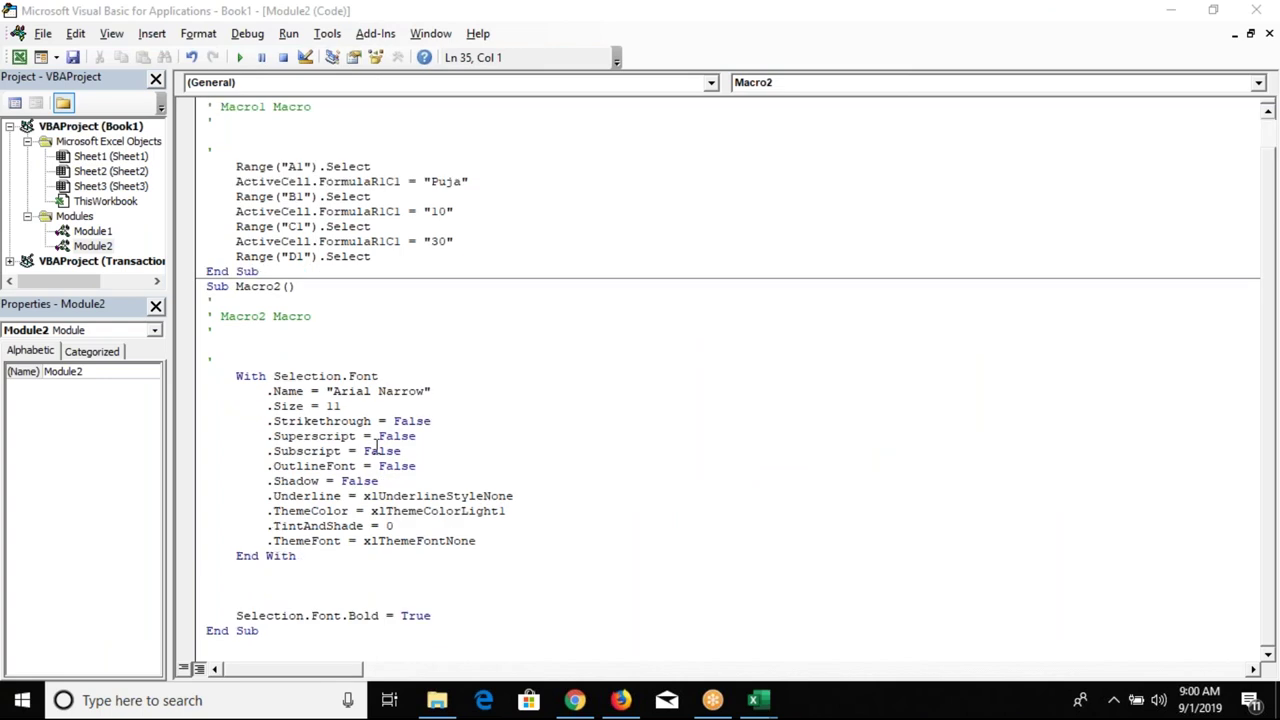
pyautogui.click(208, 625)
pyautogui.press('Return')
# - Add the line Range("A1").Font.Name = "Arial" using IntelliSense to complete Font and Name
pyautogui.write('range("A1").fo')
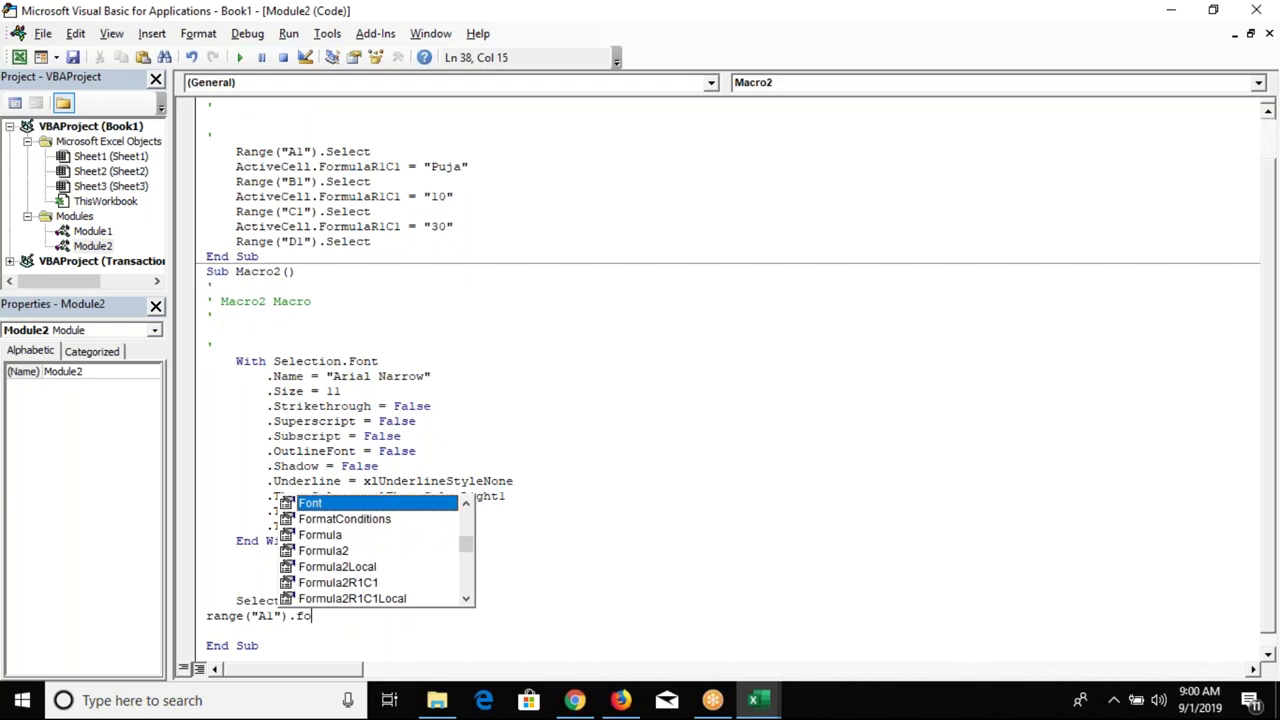
pyautogui.press('Tab')
pyautogui.write('.na')
pyautogui.press('Tab')
pyautogui.write('=')
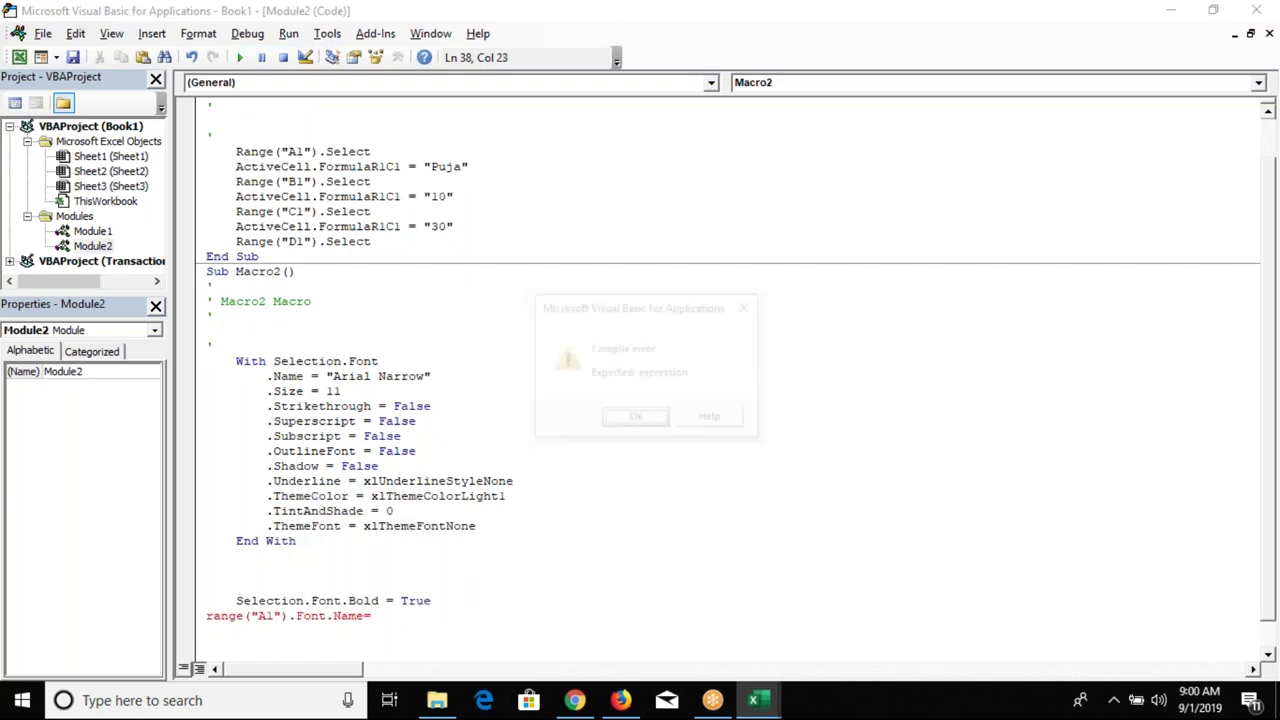
pyautogui.press('Return')
pyautogui.write('"Arial"')
pyautogui.press('Return')
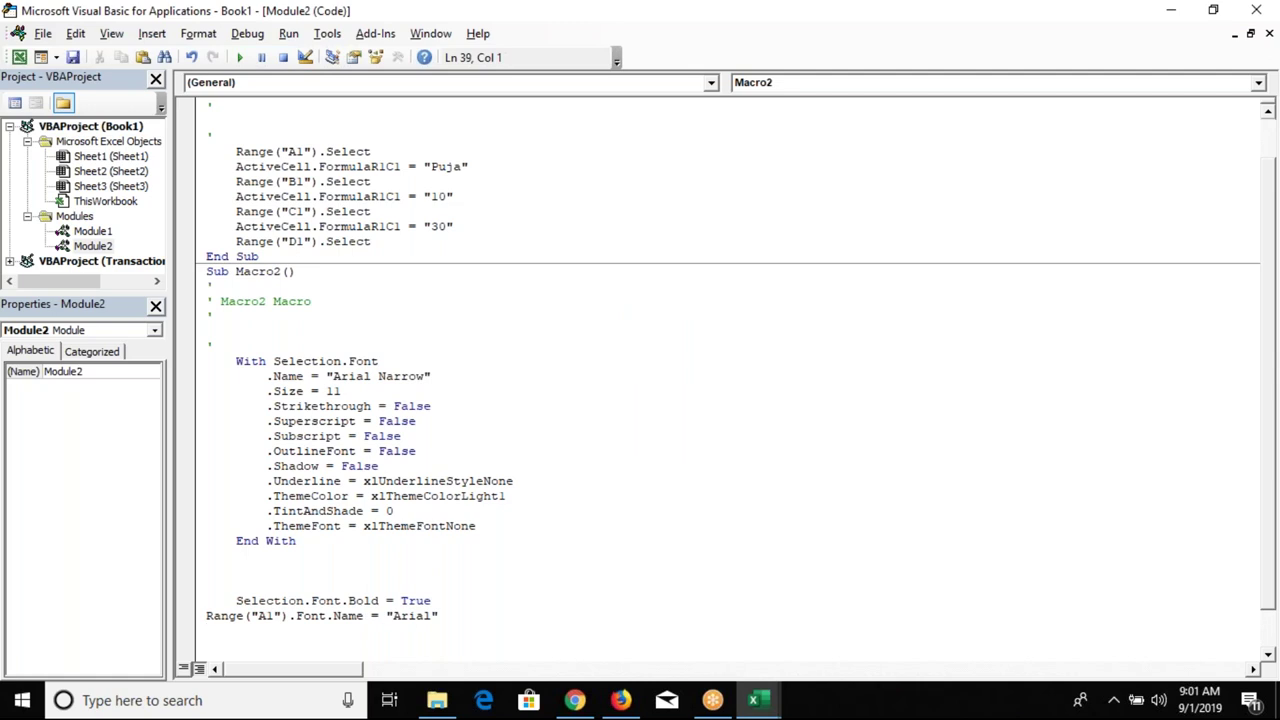
# - Remove the stray text, add a blank line, and select the With block's font settings
pyautogui.write('range')
pyautogui.press('BackSpace')
pyautogui.press('BackSpace')
pyautogui.press('BackSpace')
pyautogui.press('BackSpace')
pyautogui.press('BackSpace')
pyautogui.press('Return')
pyautogui.moveTo(320, 546); pyautogui.dragTo(222, 354)
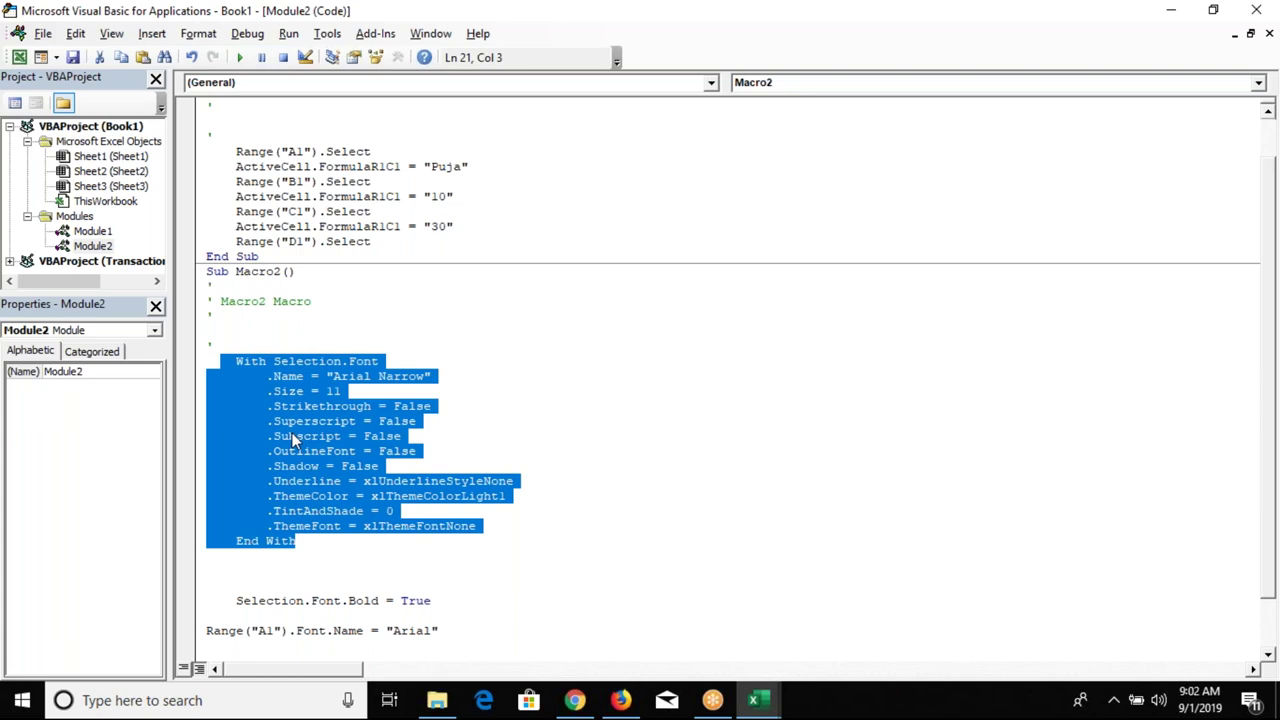
pyautogui.scroll(-2, 315, 480)
pyautogui.moveTo(320, 487)
pyautogui.mouseDown()
pyautogui.moveTo(232, 408)
pyautogui.moveTo(214, 301)
pyautogui.mouseUp()
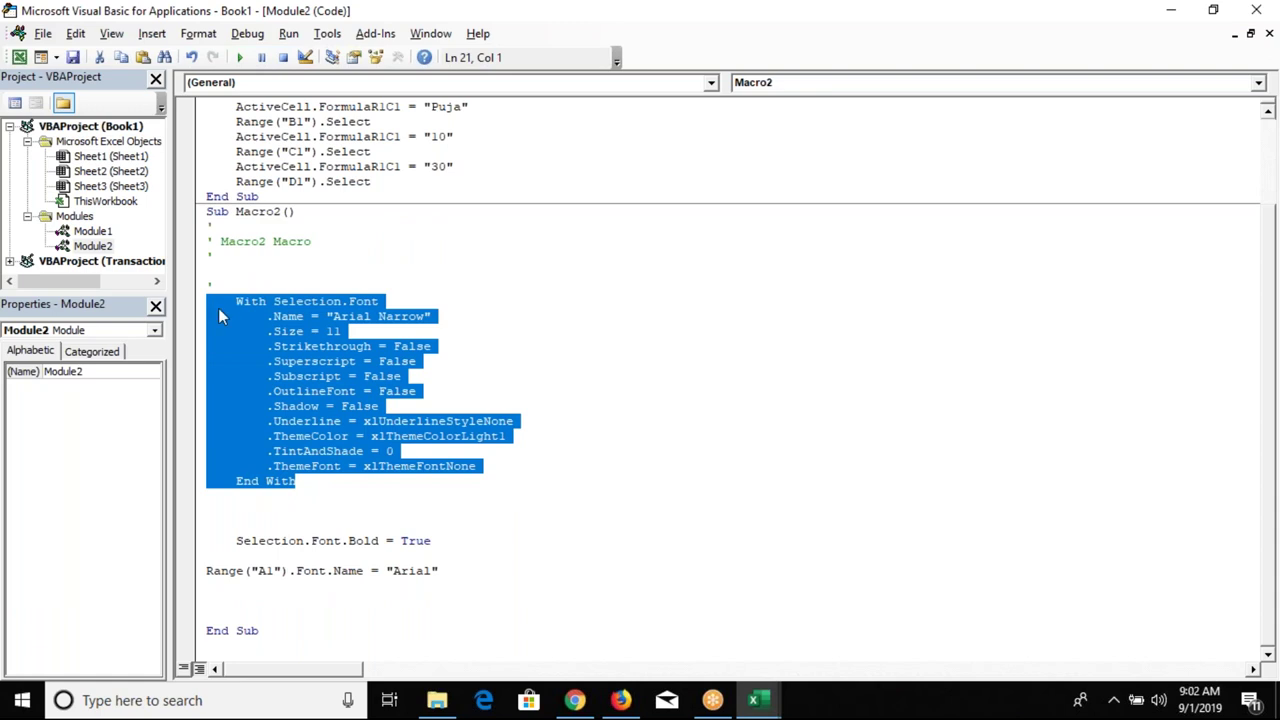
pyautogui.hotkey('ctrl', 'shift', 'Right')
pyautogui.hotkey('ctrl', 'shift', 'Right')
pyautogui.moveTo(507, 576); pyautogui.dragTo(205, 572)
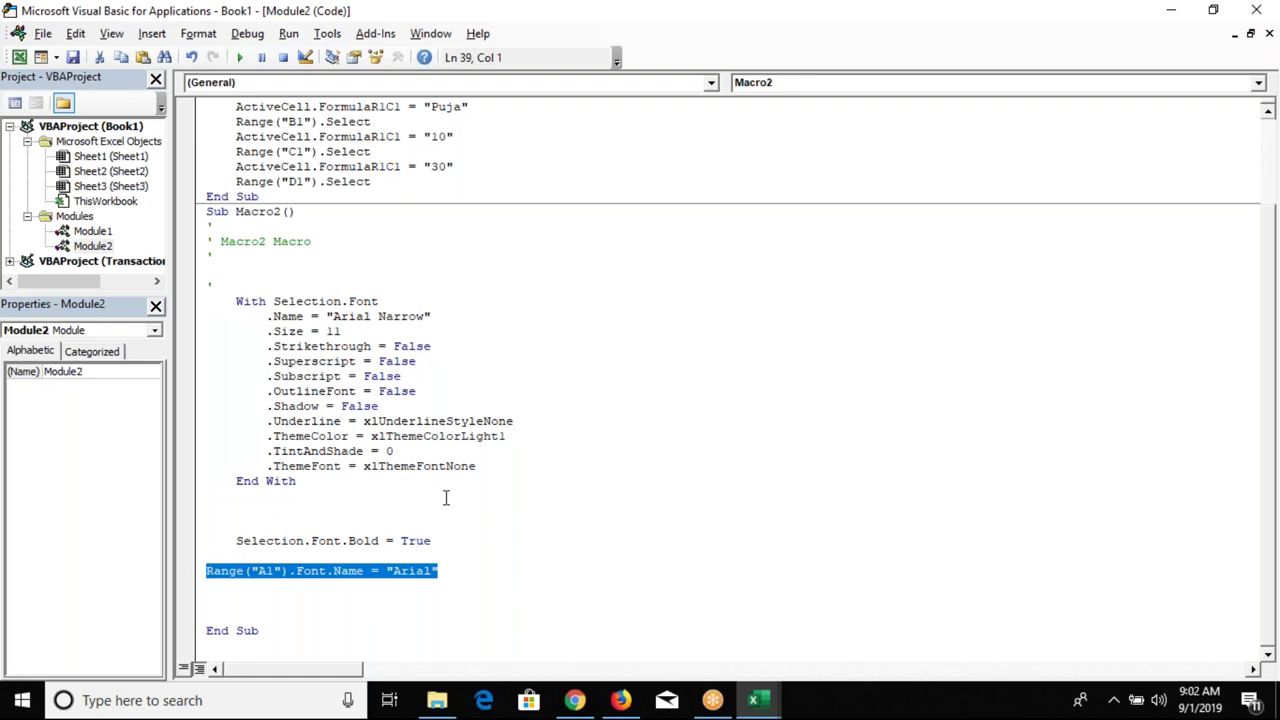
pyautogui.scroll(2, 446, 497)
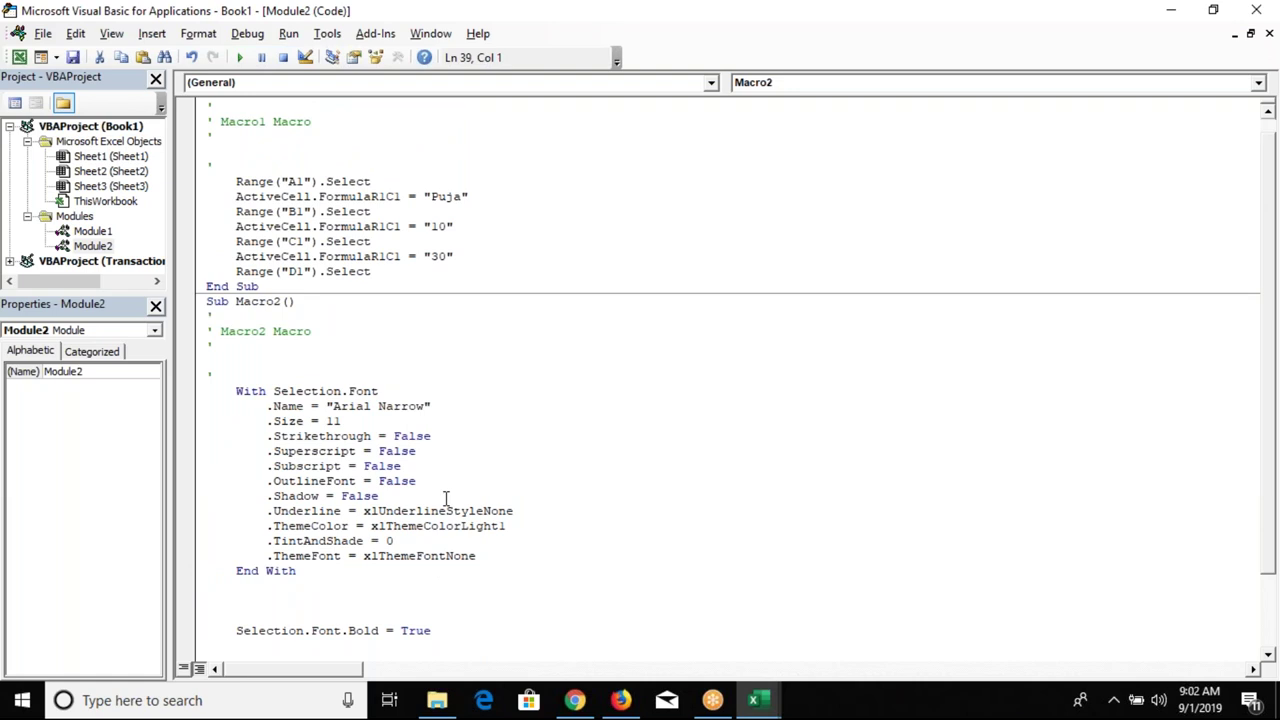
# - While recording, select B1, C1 and then A1 so Macro2 ends with Range("A1").Select
pyautogui.hotkey('alt', 'F11')
pyautogui.click(211, 218)
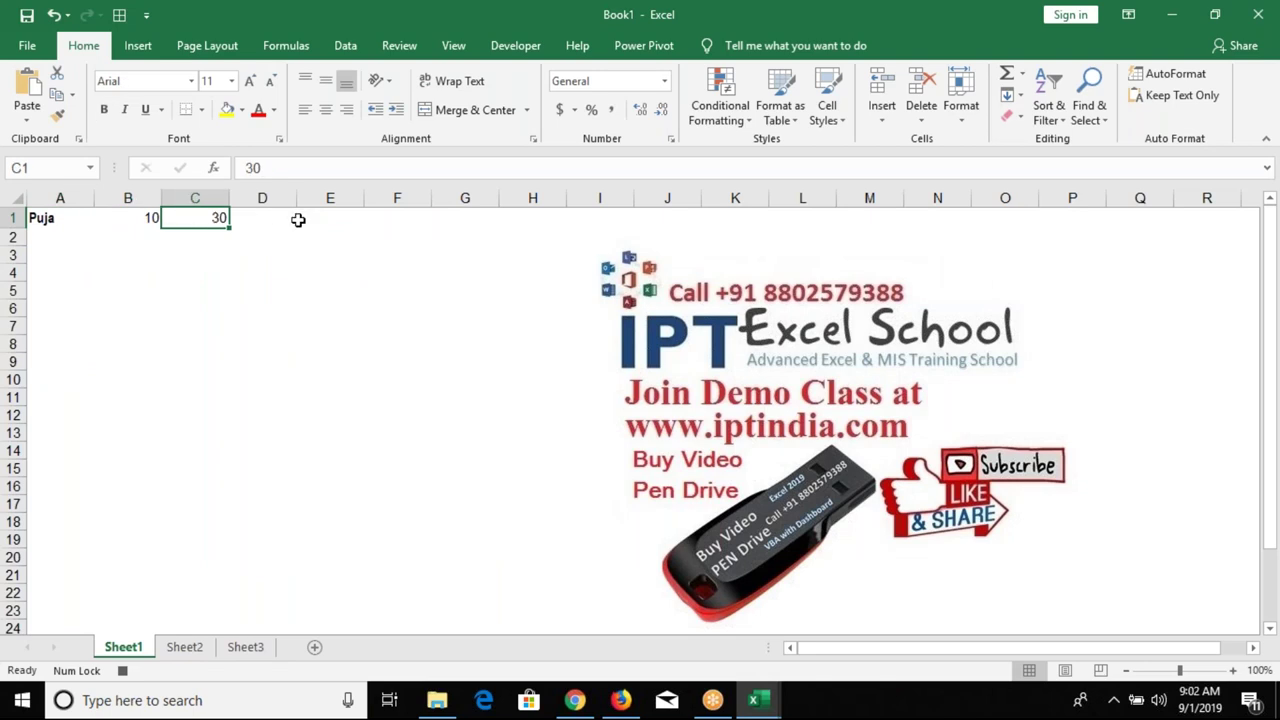
pyautogui.click(143, 218)
pyautogui.click(200, 219)
pyautogui.hotkey('alt', 'F11')
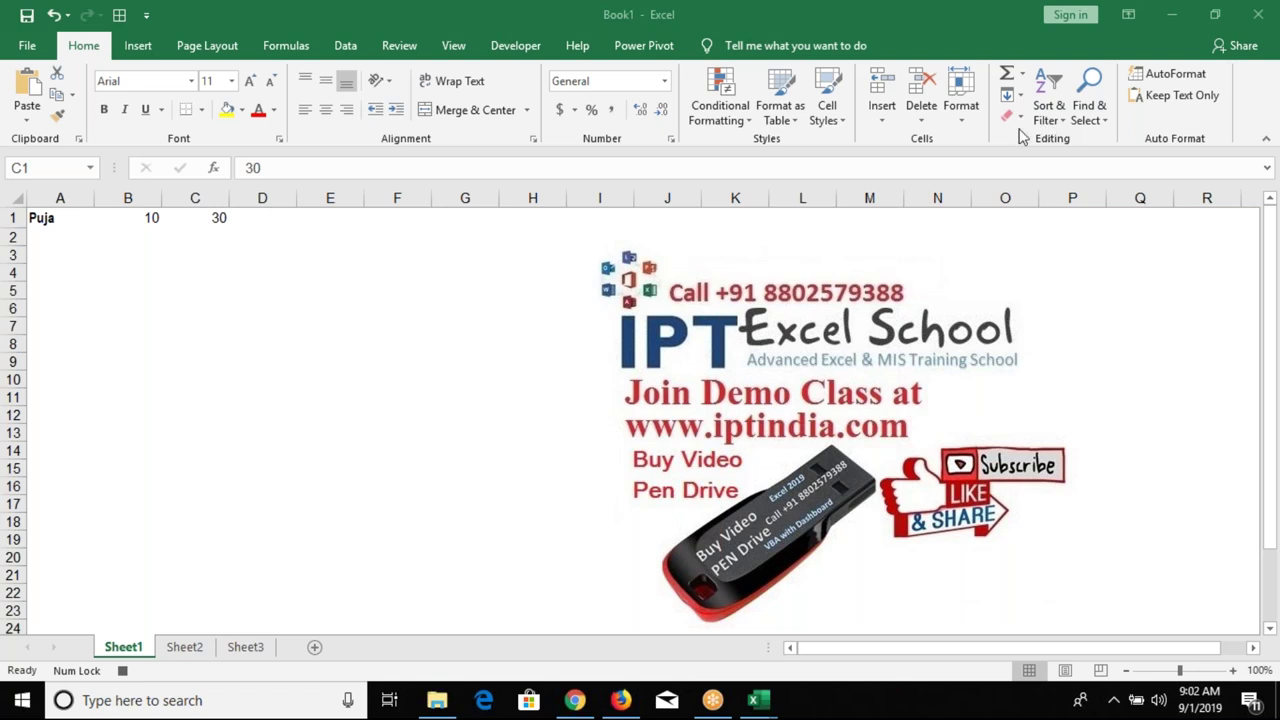
pyautogui.hotkey('alt', 'F11')
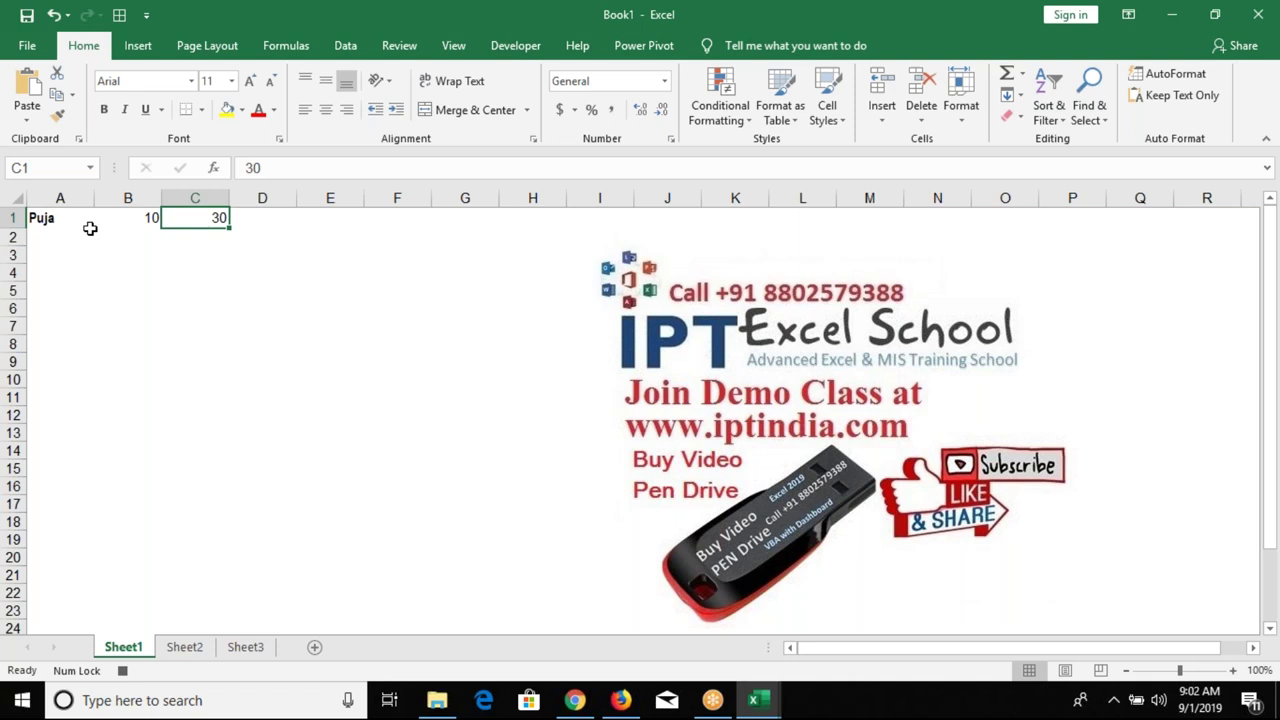
pyautogui.click(89, 224)
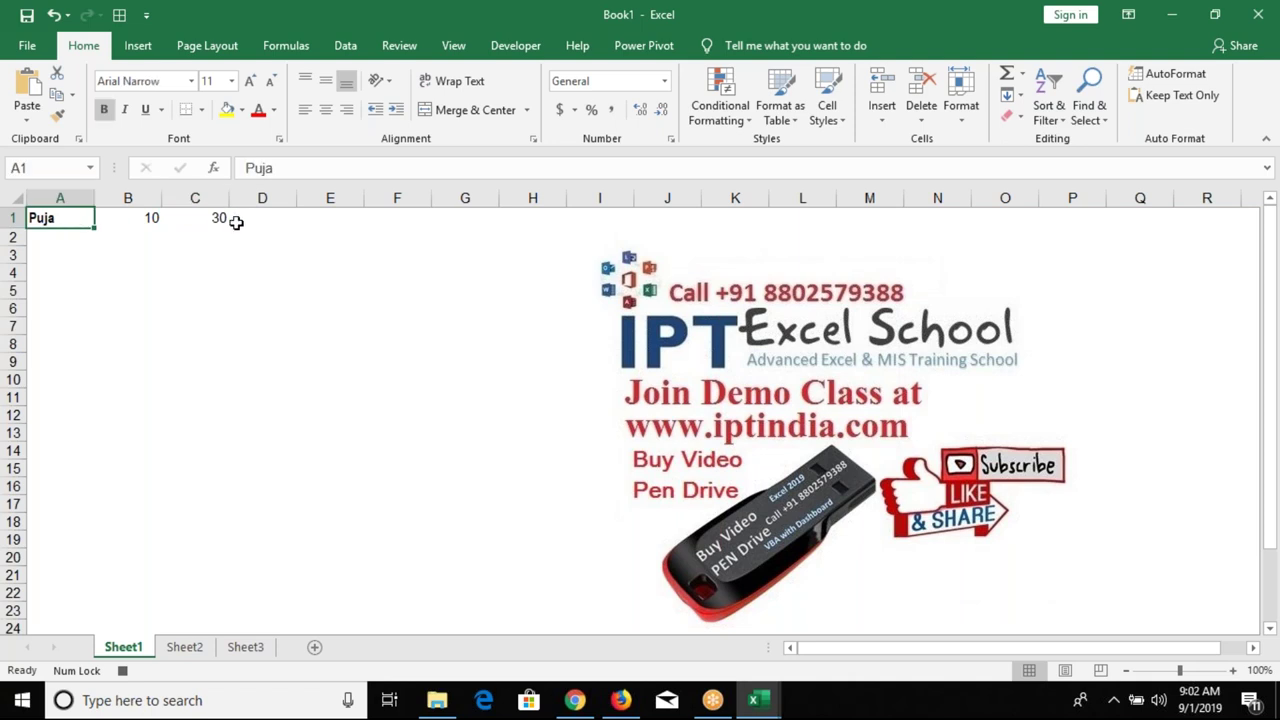
pyautogui.hotkey('alt', 'F11')
pyautogui.moveTo(310, 474); pyautogui.dragTo(231, 284)
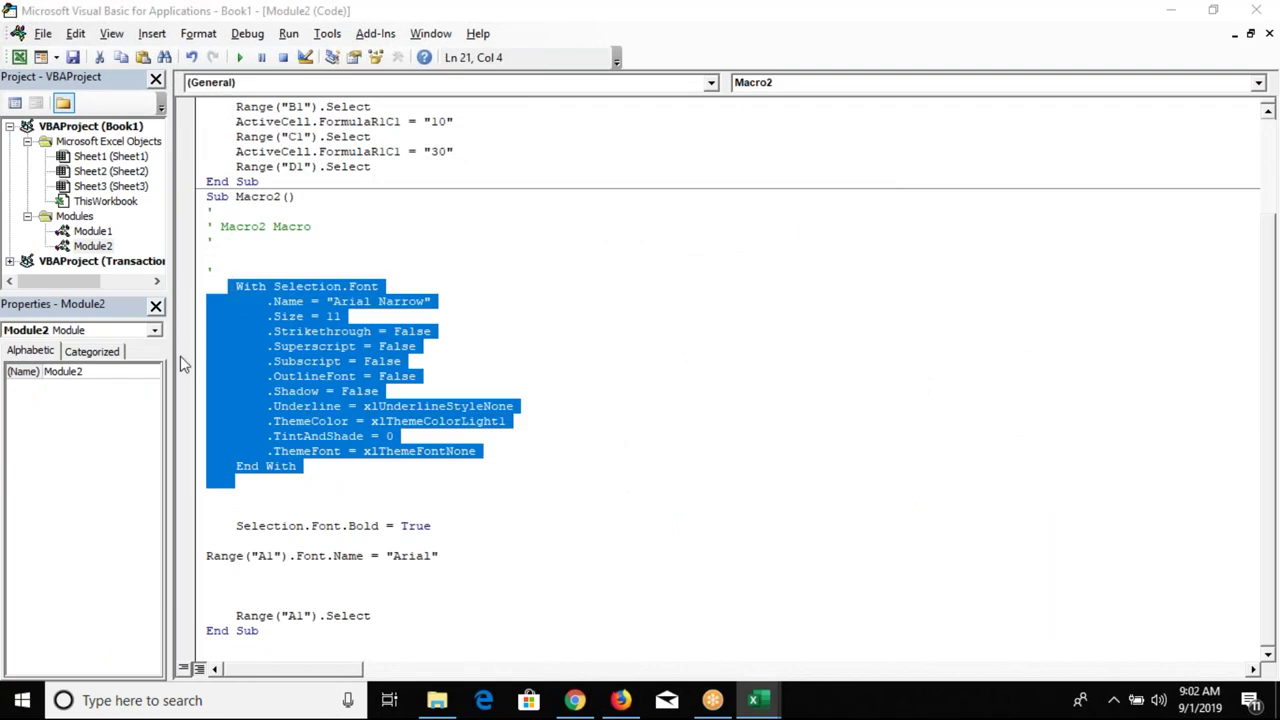
pyautogui.click(296, 495)
pyautogui.moveTo(309, 468); pyautogui.dragTo(215, 270)
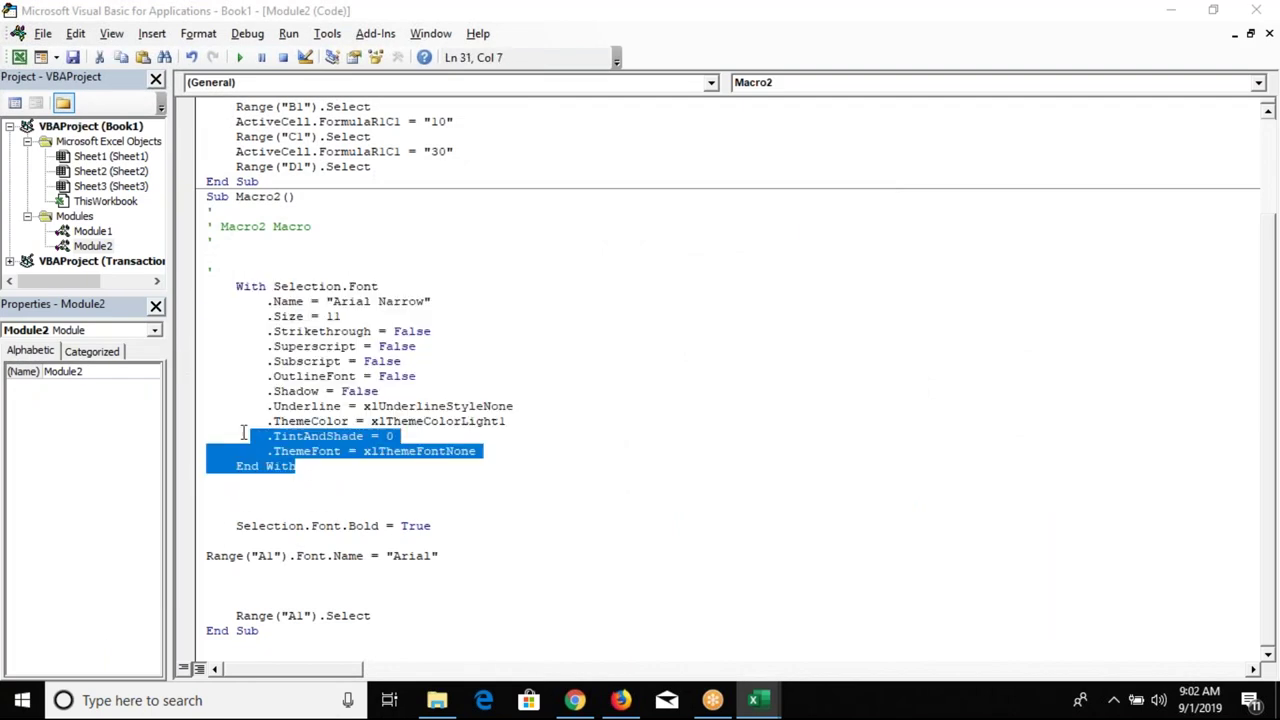
pyautogui.click(215, 270)
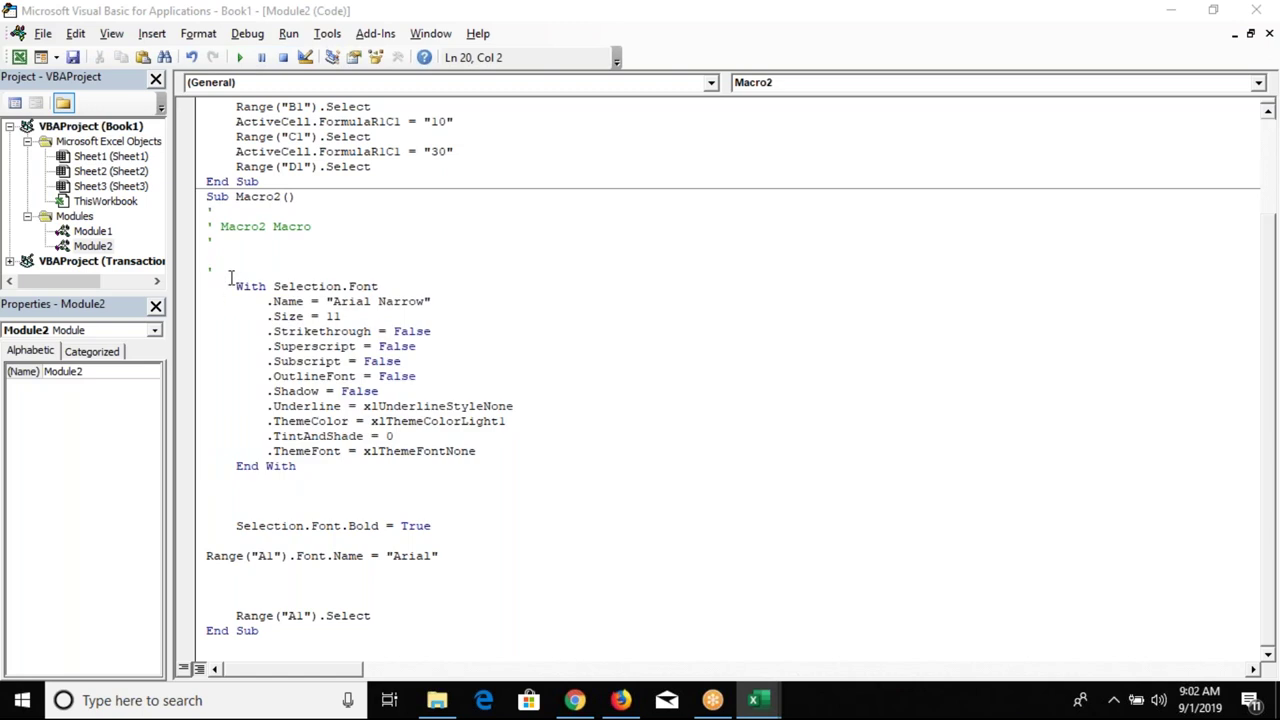
pyautogui.moveTo(229, 286); pyautogui.dragTo(359, 485)
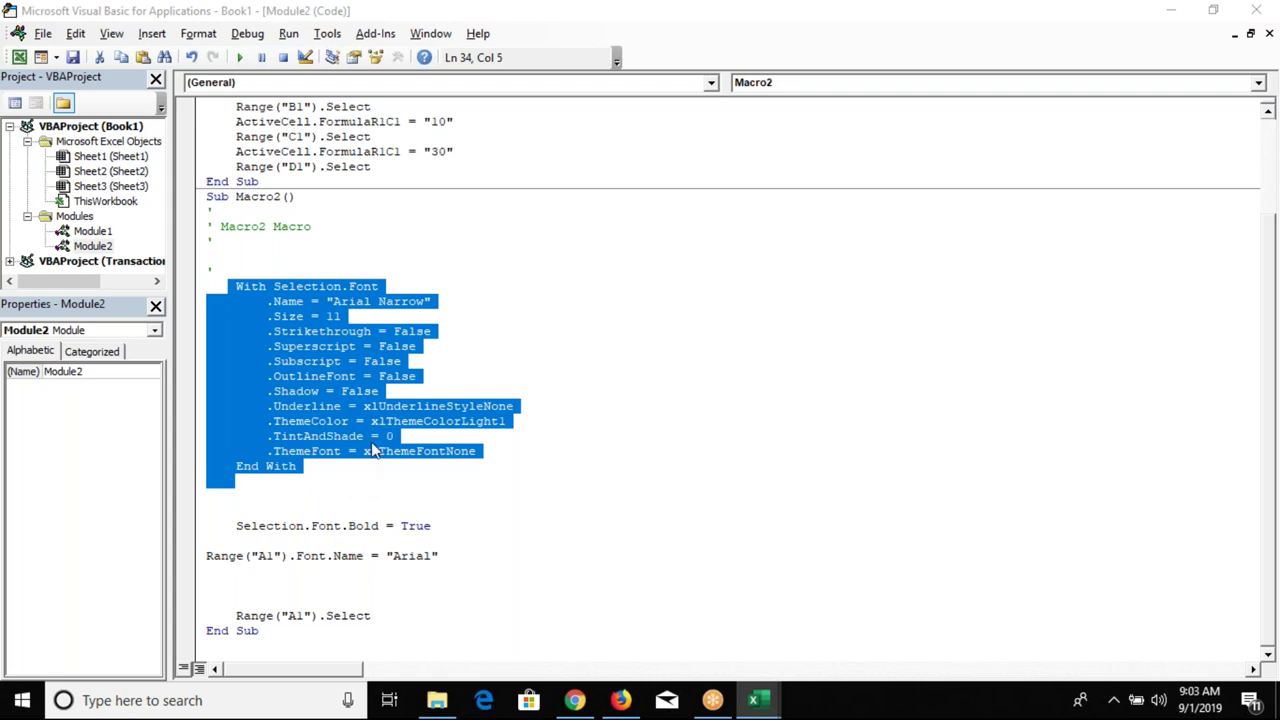
pyautogui.click(327, 333)
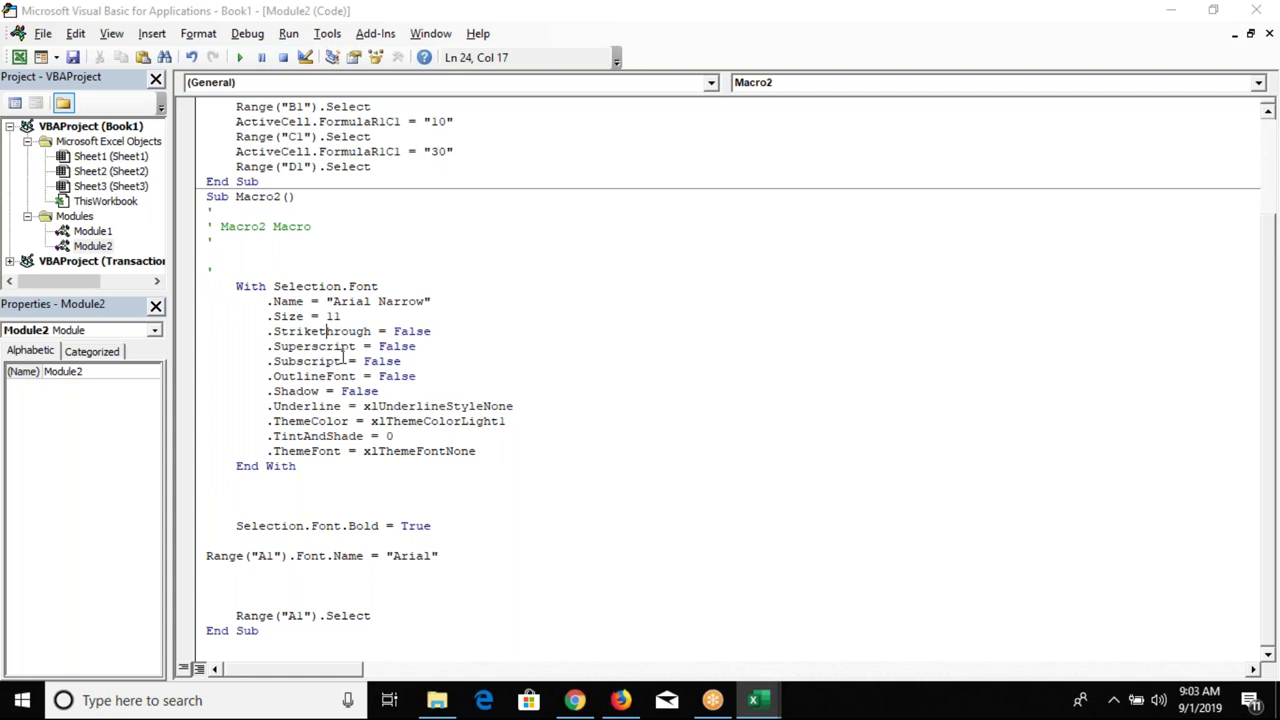
# - Copy cell B5 and paste only its values into D5
pyautogui.hotkey('alt', 'F11')
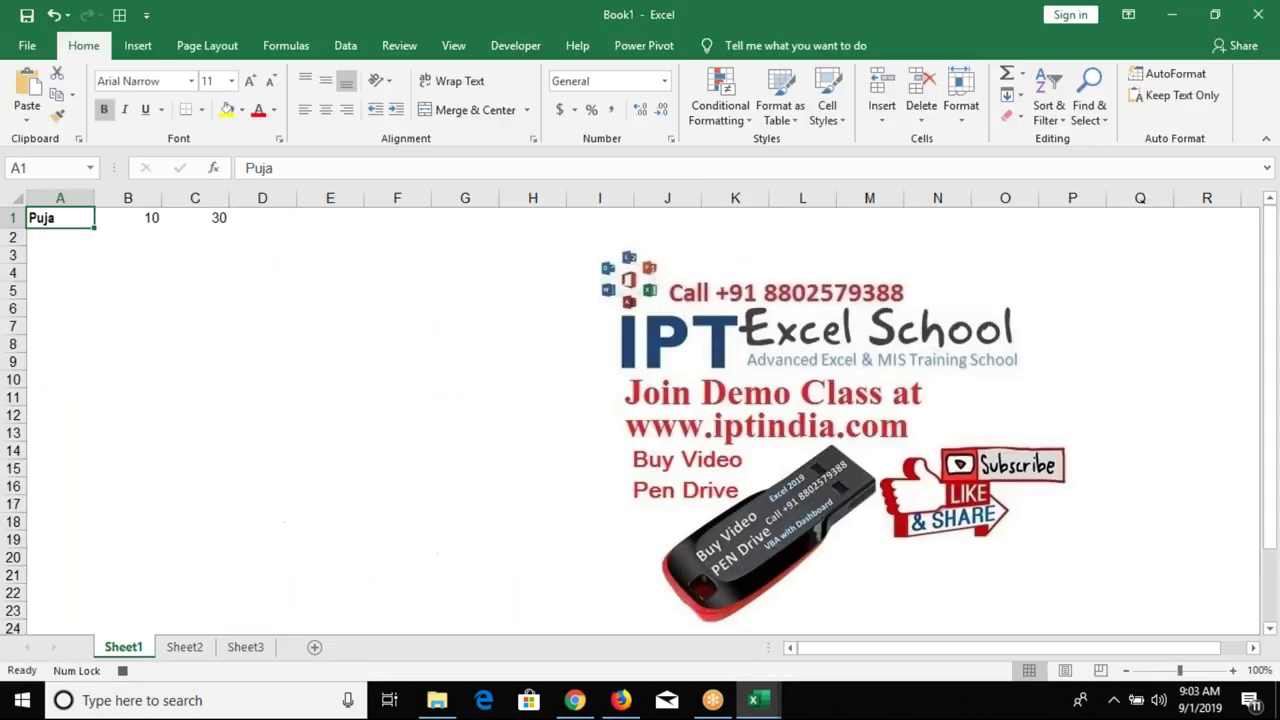
pyautogui.click(392, 322)
pyautogui.click(150, 286)
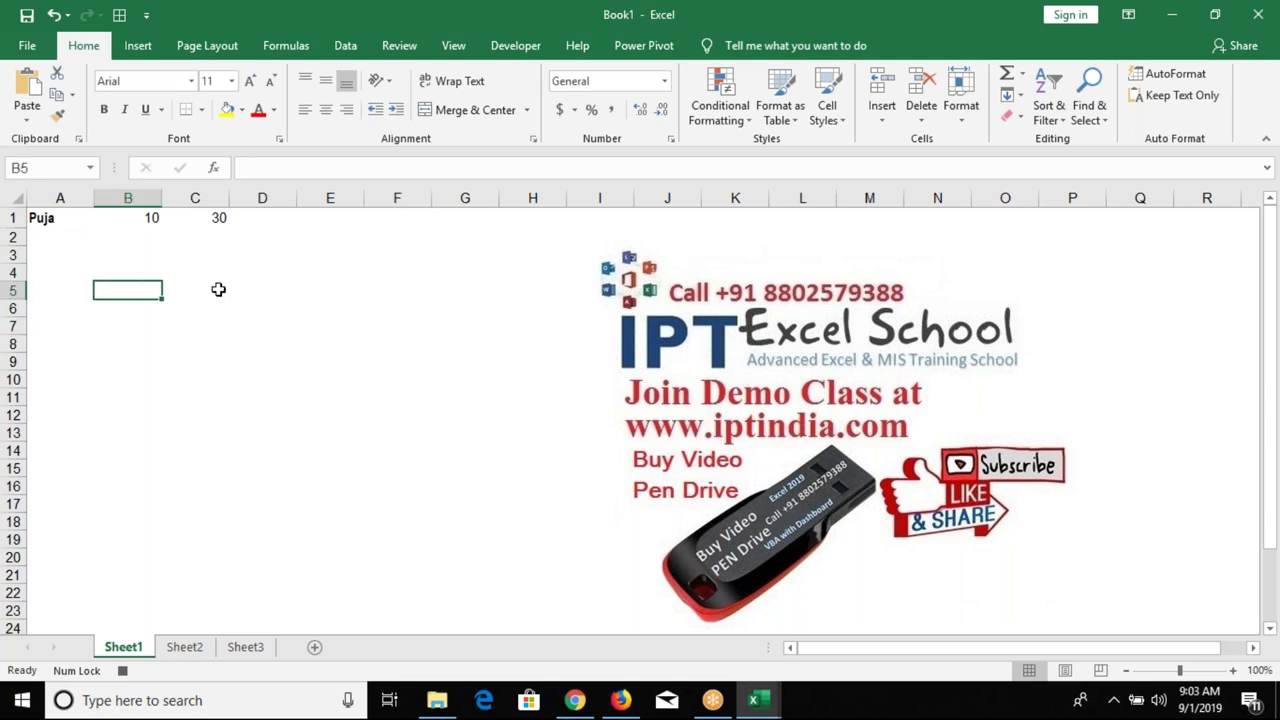
pyautogui.hotkey('ctrl', 'c')
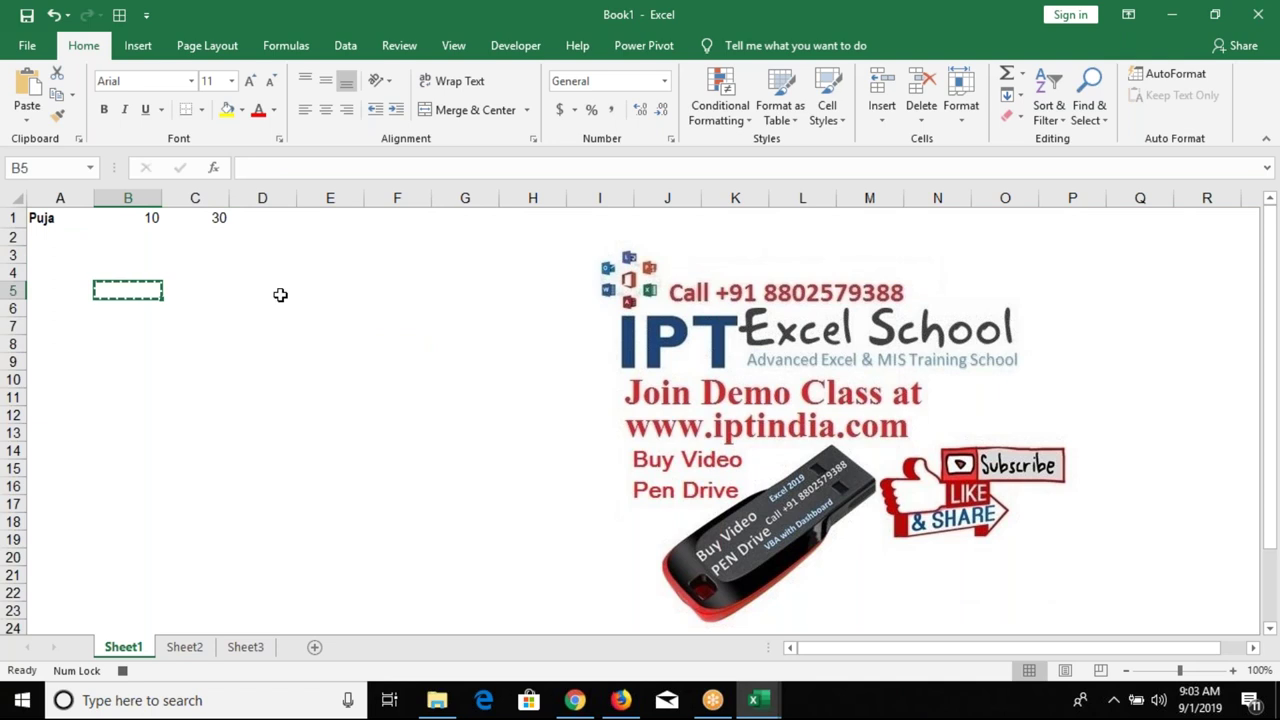
pyautogui.click(279, 291)
pyautogui.rightClick(279, 291)
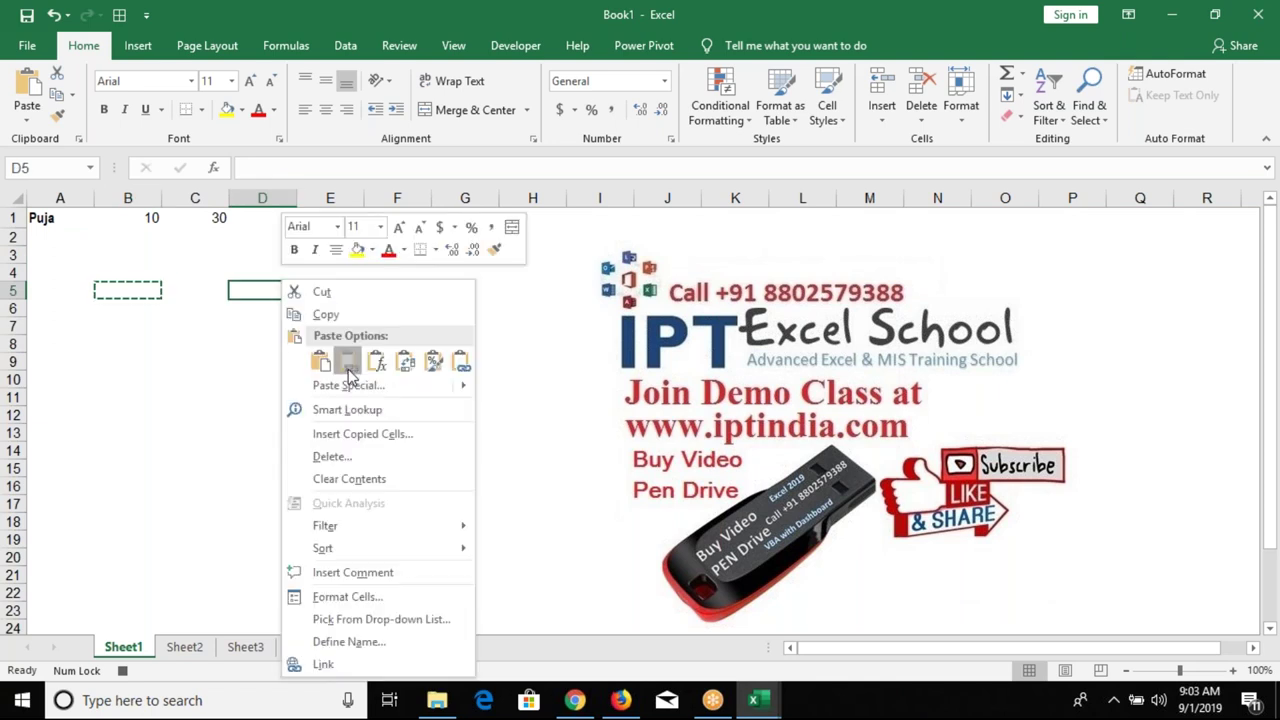
pyautogui.click(340, 367)
# - Review the recorded copy and PasteSpecial lines in Macro2, then return to Excel
pyautogui.hotkey('alt', 'F11')
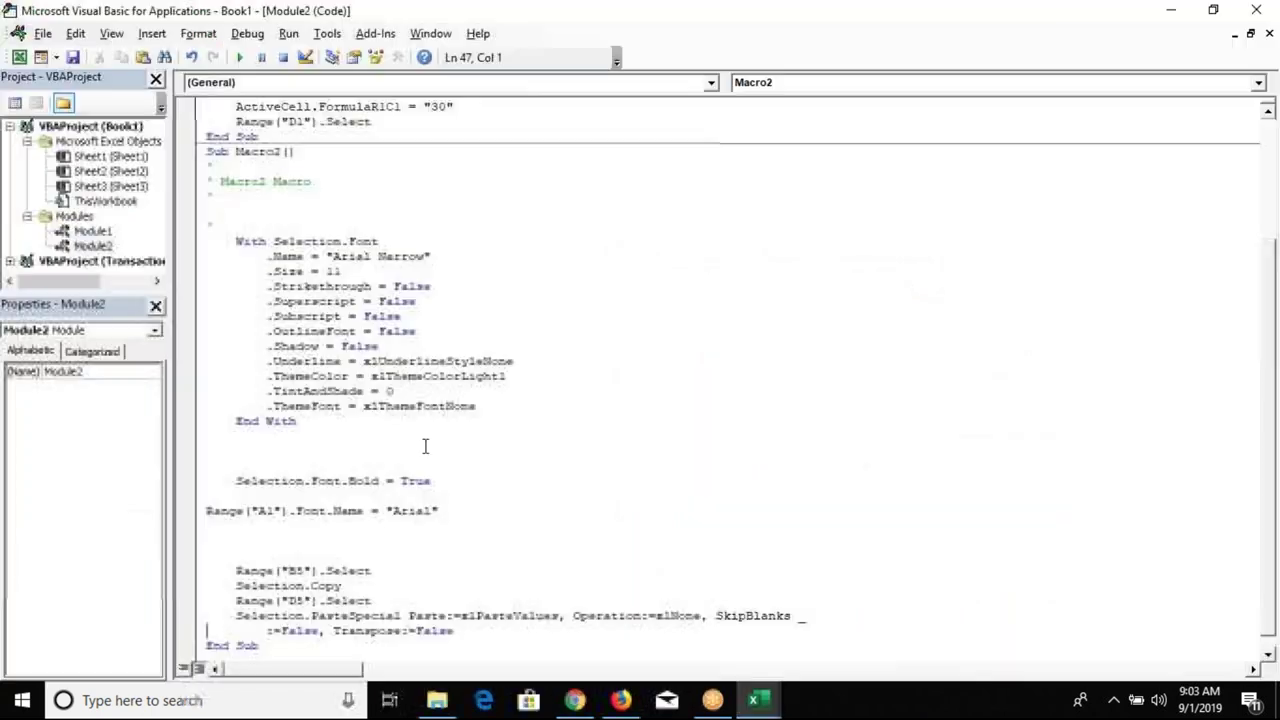
pyautogui.moveTo(236, 600)
pyautogui.mouseDown()
pyautogui.moveTo(511, 617)
pyautogui.moveTo(210, 595)
pyautogui.mouseUp()
pyautogui.click(497, 627)
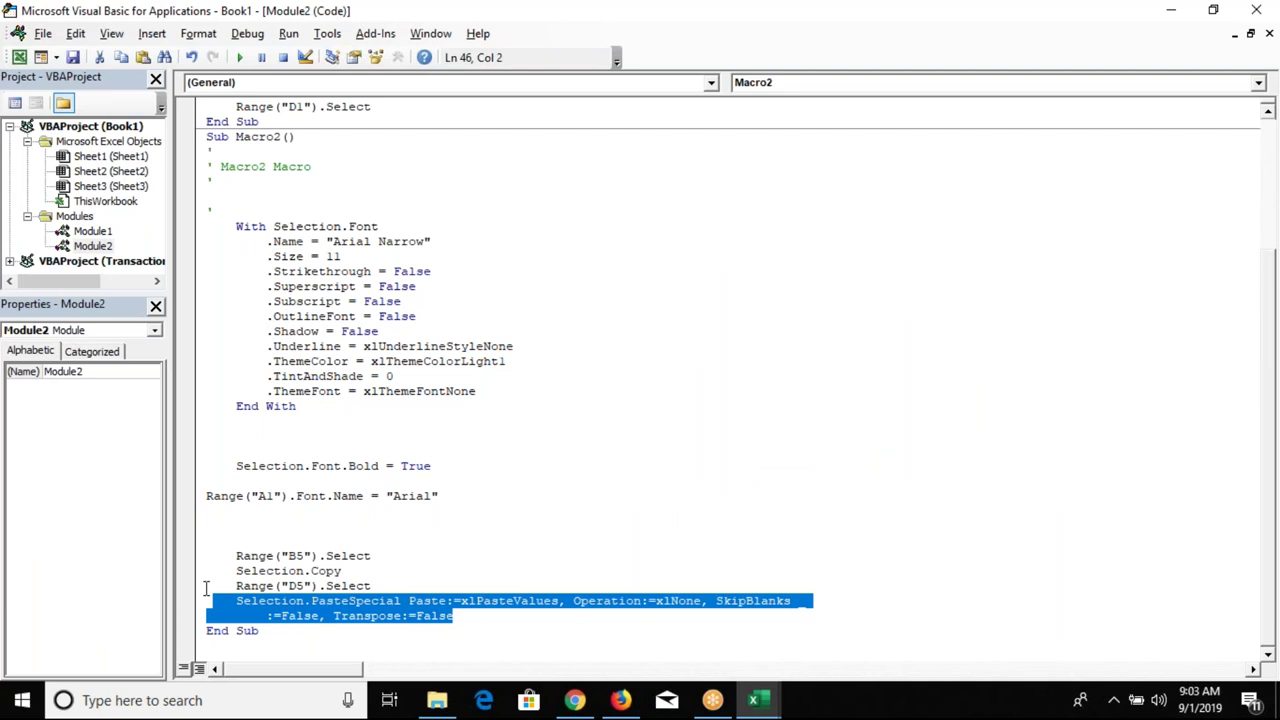
pyautogui.click(210, 598)
pyautogui.click(432, 466)
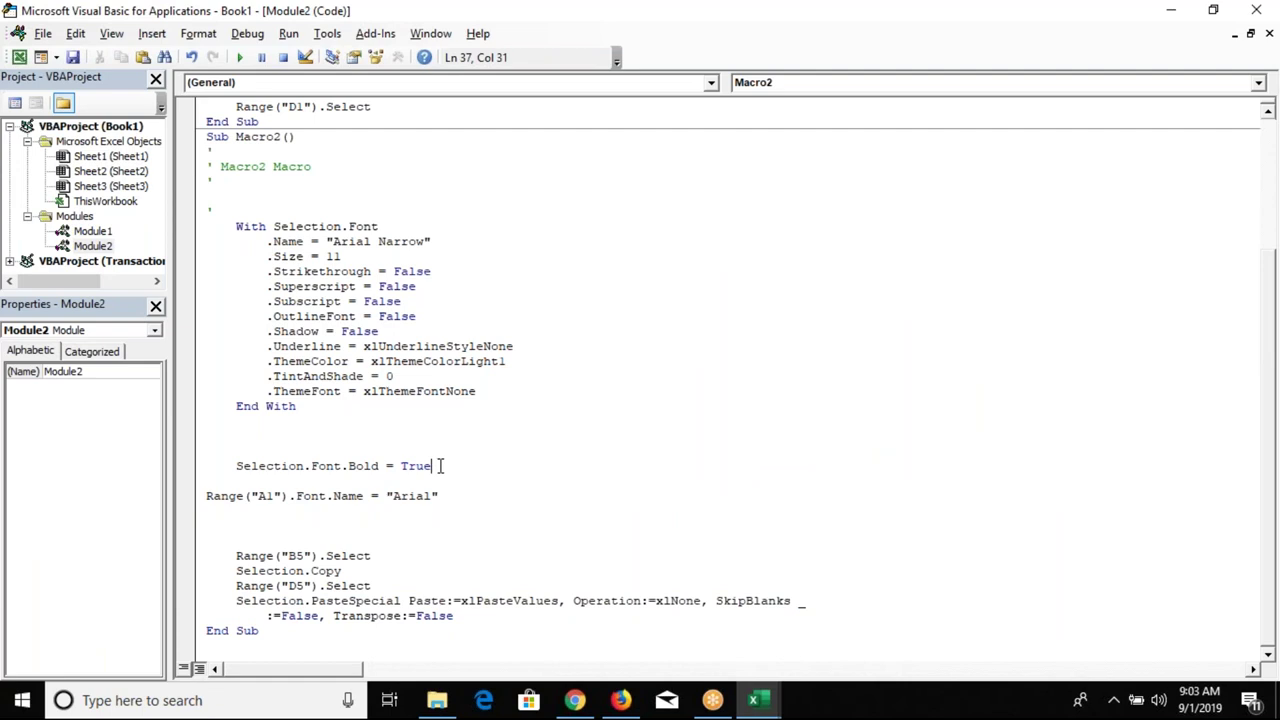
pyautogui.hotkey('alt', 'Tab')
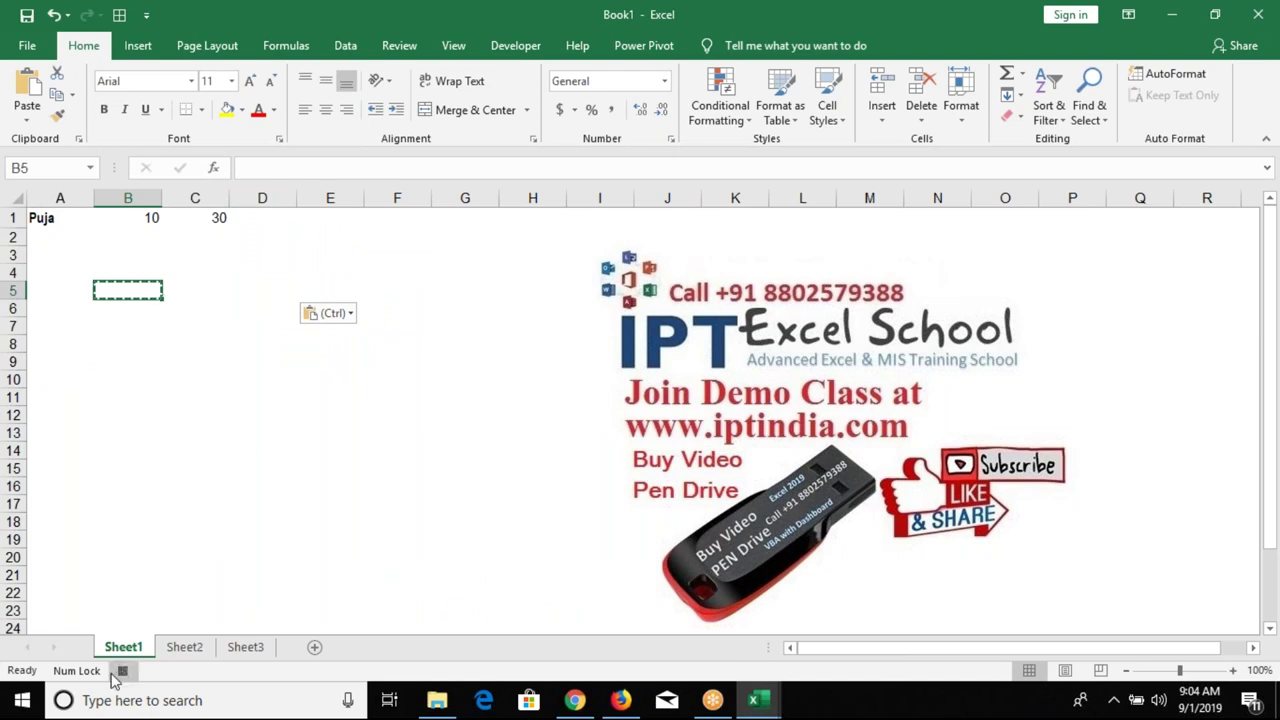
# - Close the Book1 and Transaction Analysis(1) workbooks without saving changes
pyautogui.click(186, 419)
pyautogui.click(1259, 10)
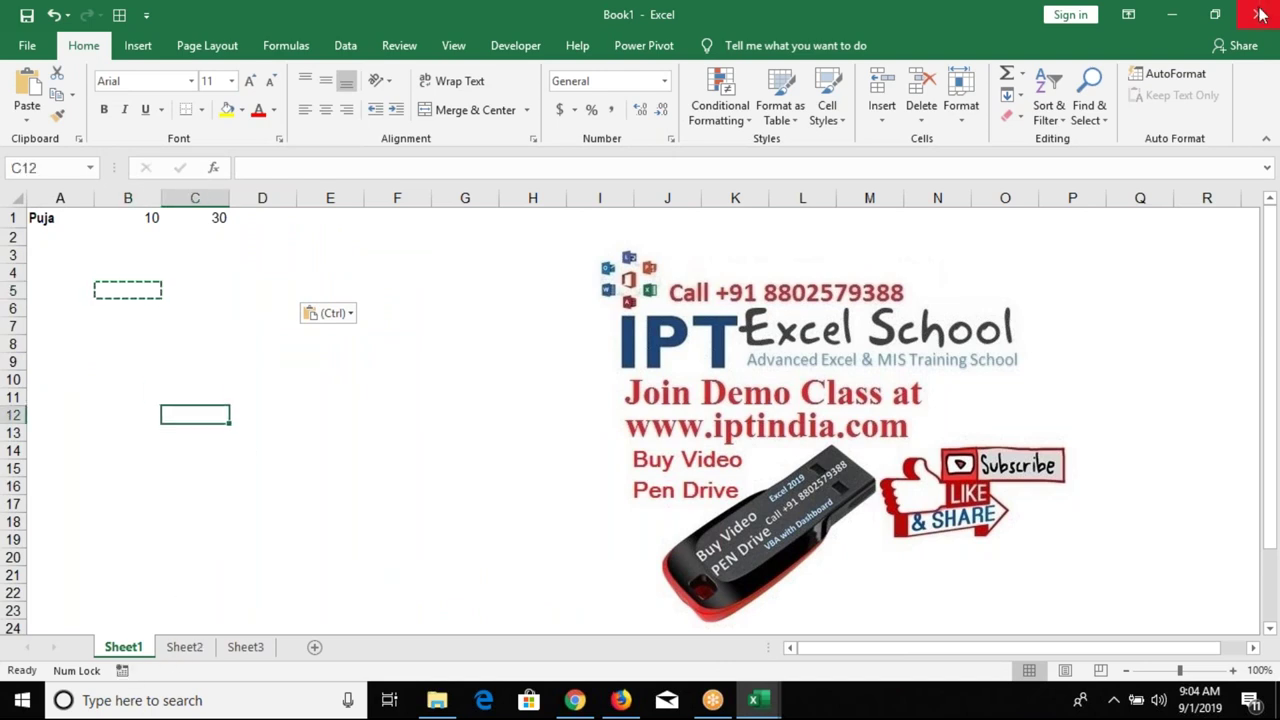
pyautogui.click(627, 390)
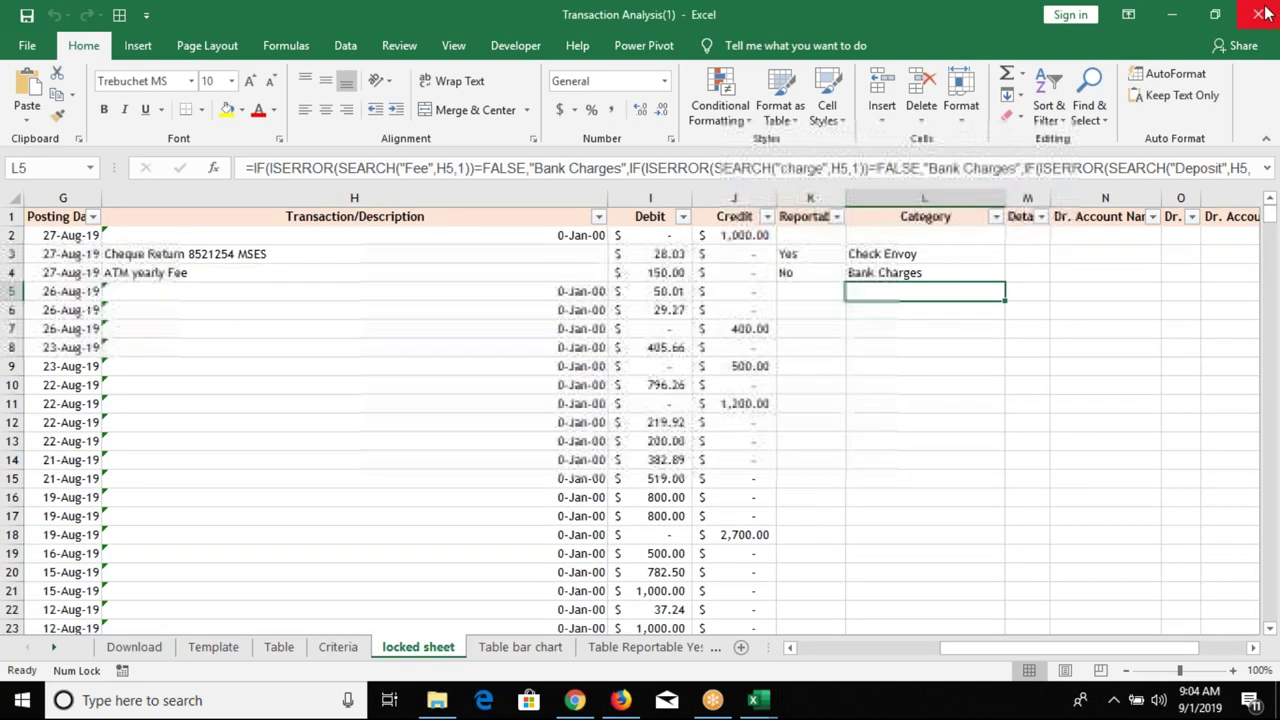
pyautogui.click(1273, 12)
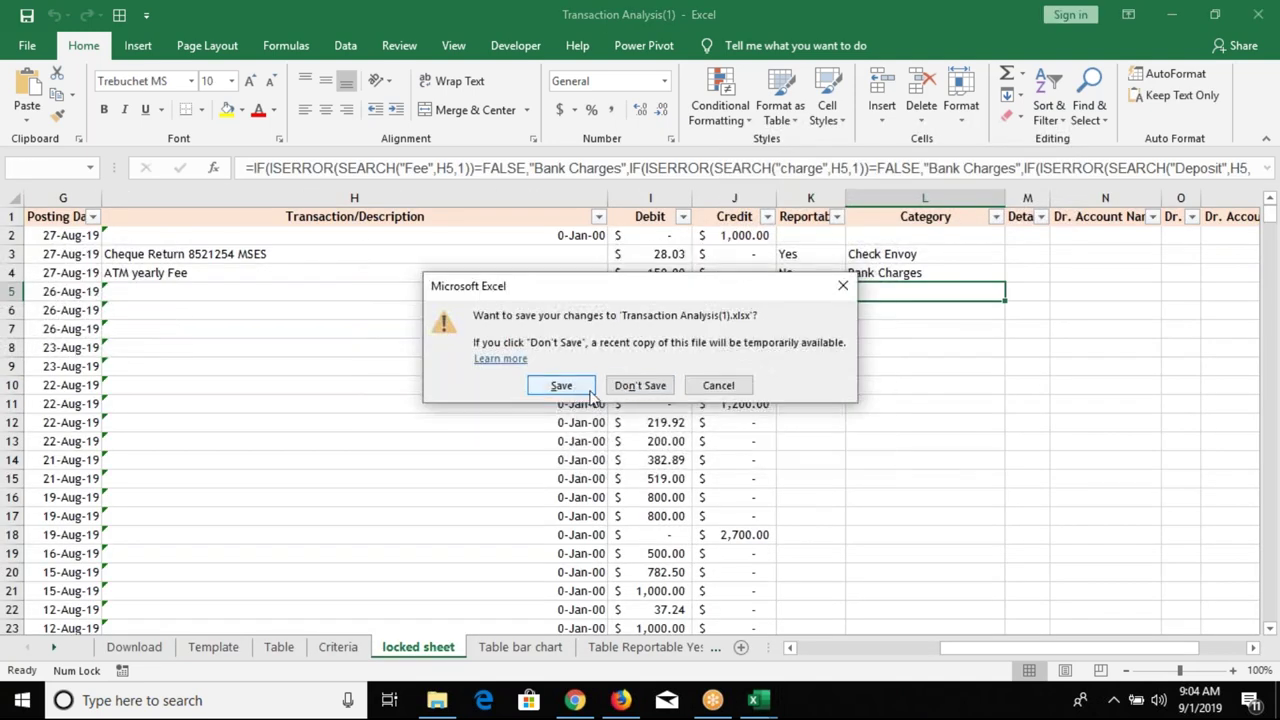
pyautogui.click(620, 390)
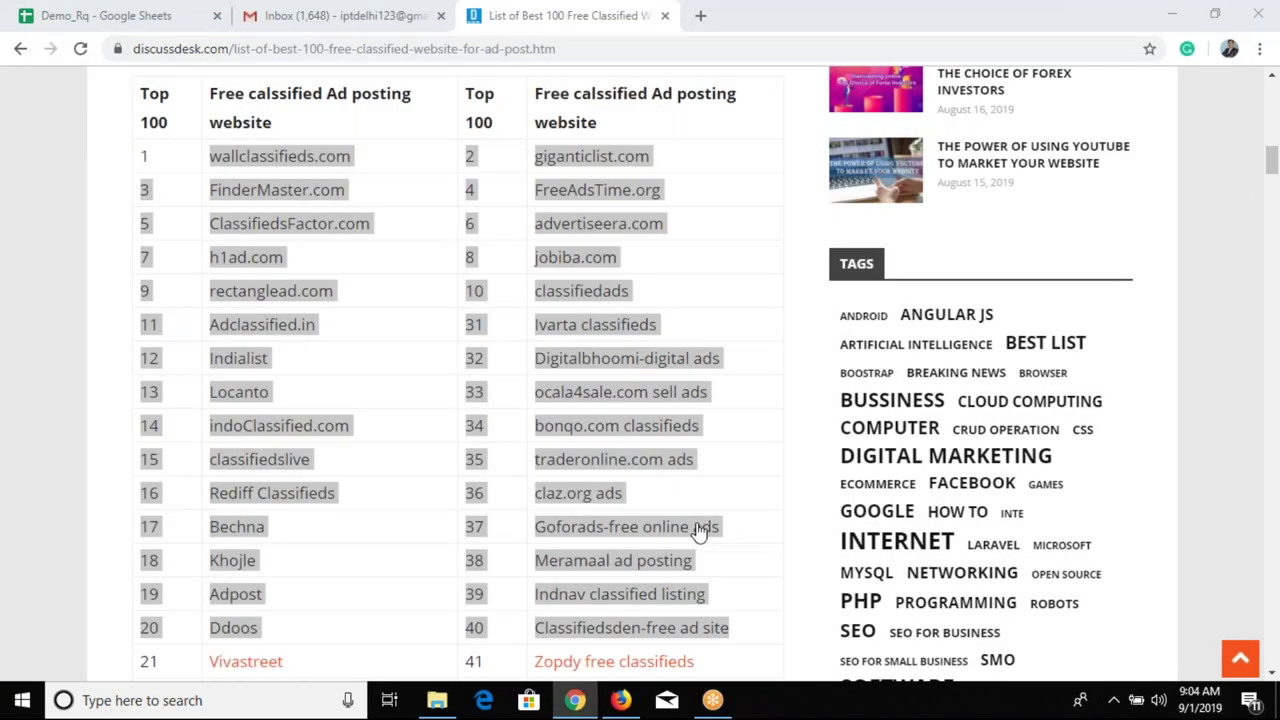
# - Close the free classified-ad sites tab in Chrome and show the desktop
pyautogui.click(666, 16)
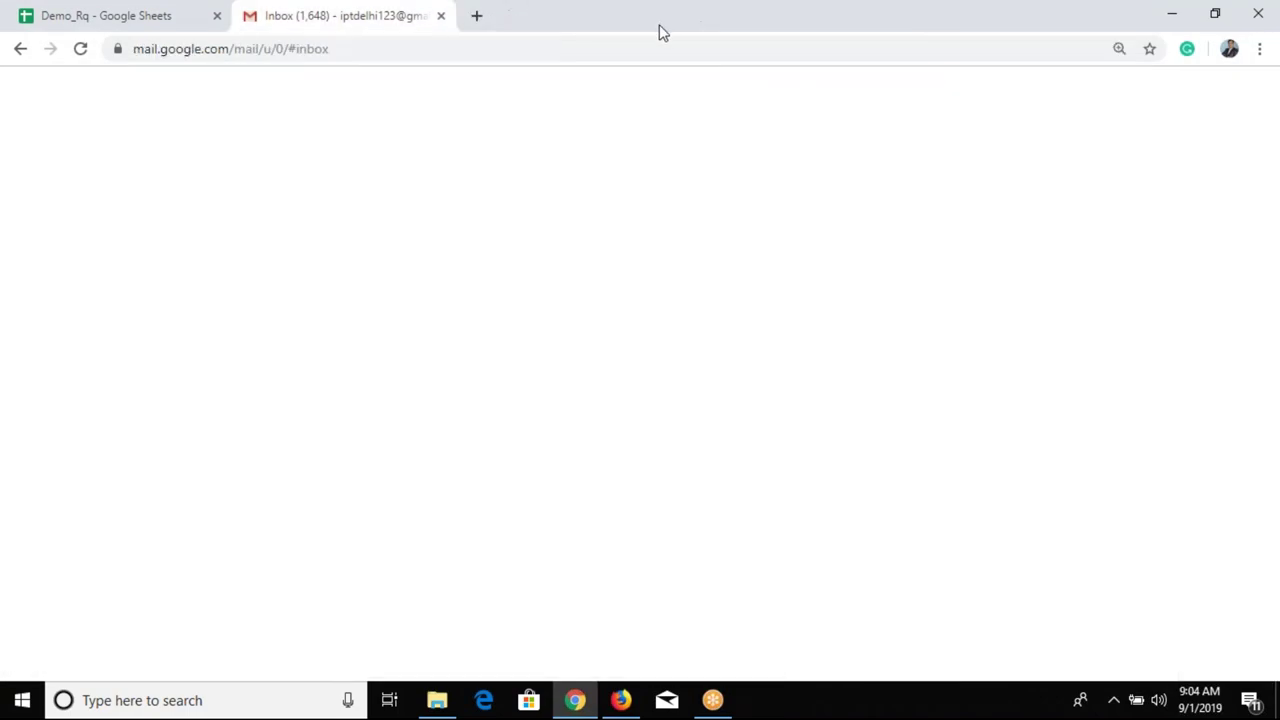
pyautogui.press('super+d')
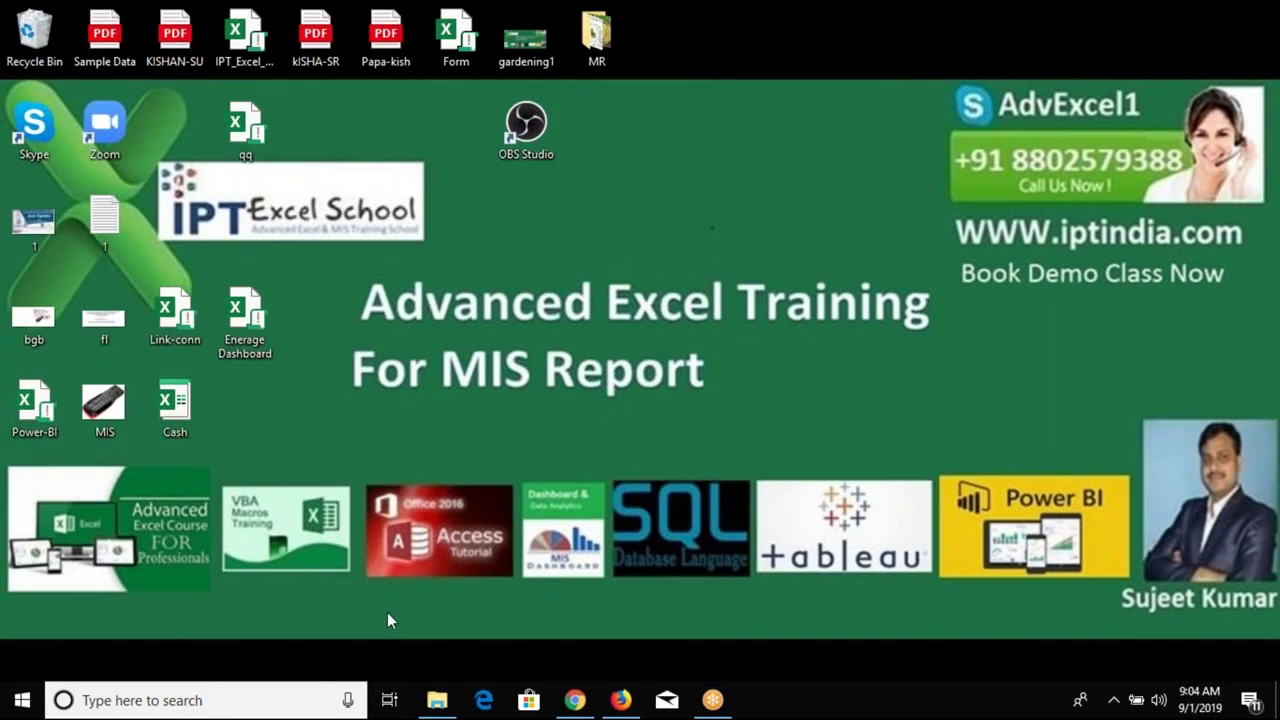
# - Launch Excel from Windows search, decline the default-program prompt, and start a blank workbook
pyautogui.press('super')
pyautogui.write('xce')
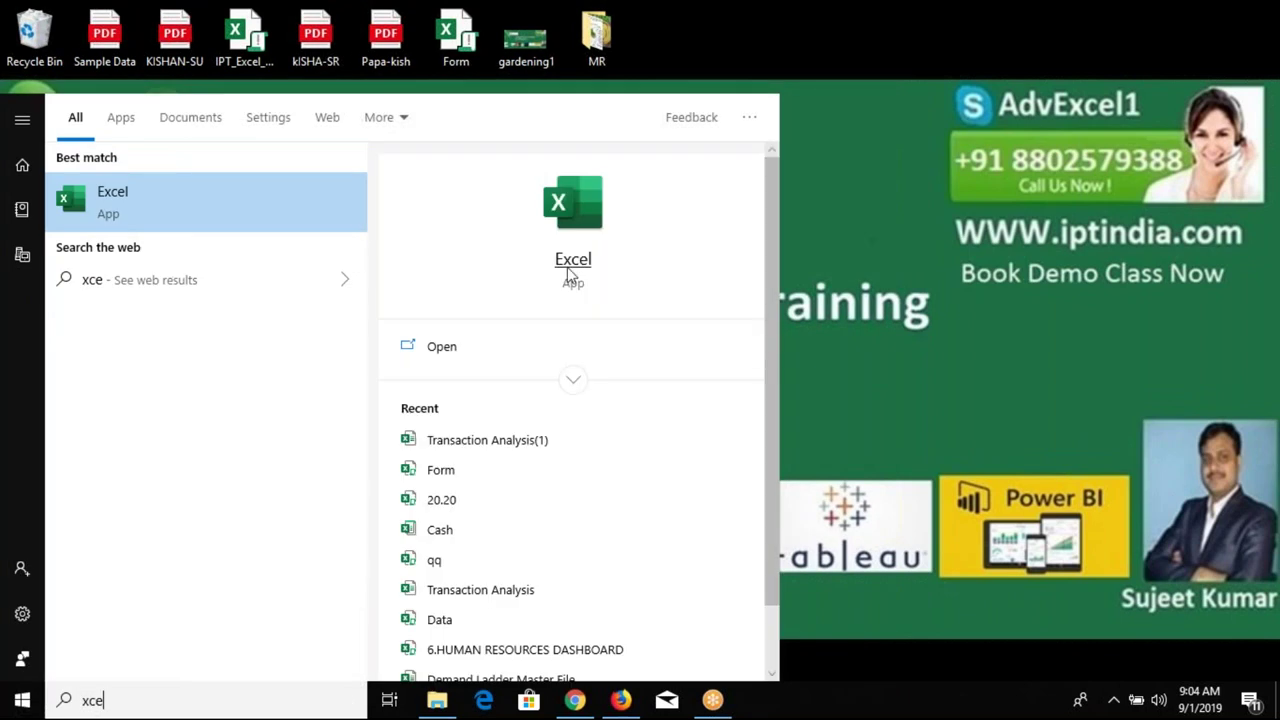
pyautogui.click(573, 270)
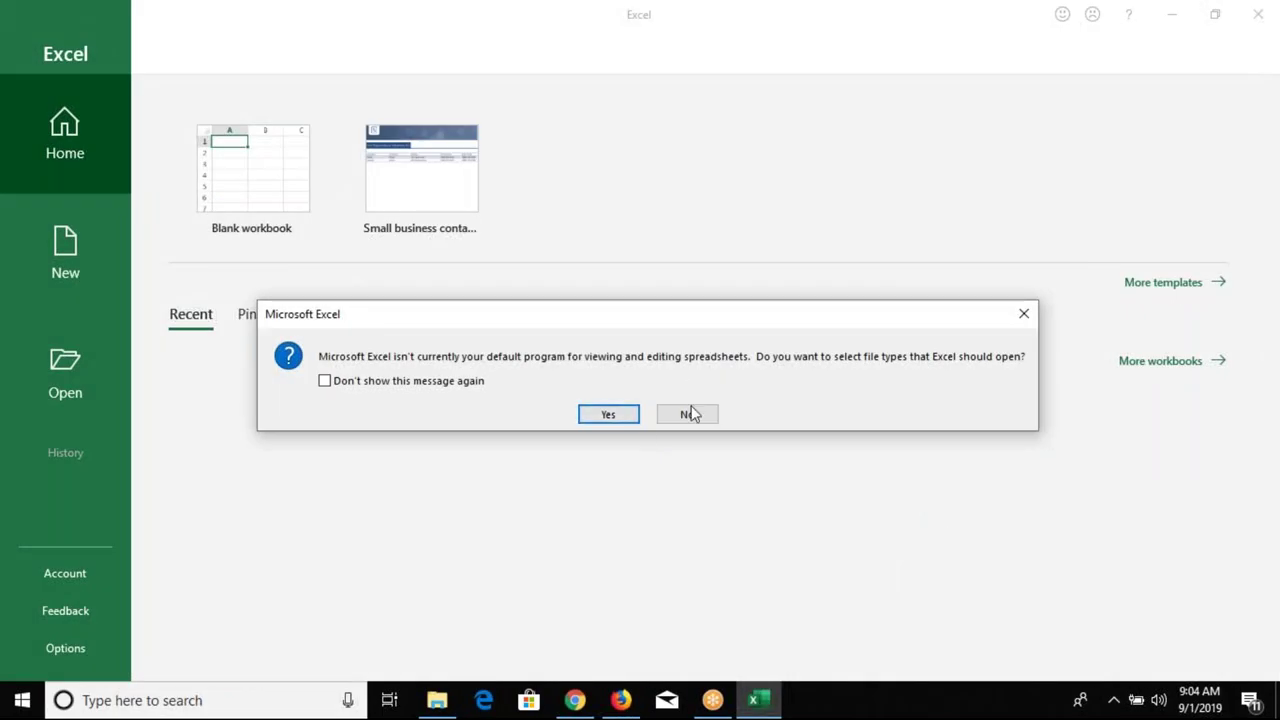
pyautogui.click(690, 414)
pyautogui.click(281, 205)
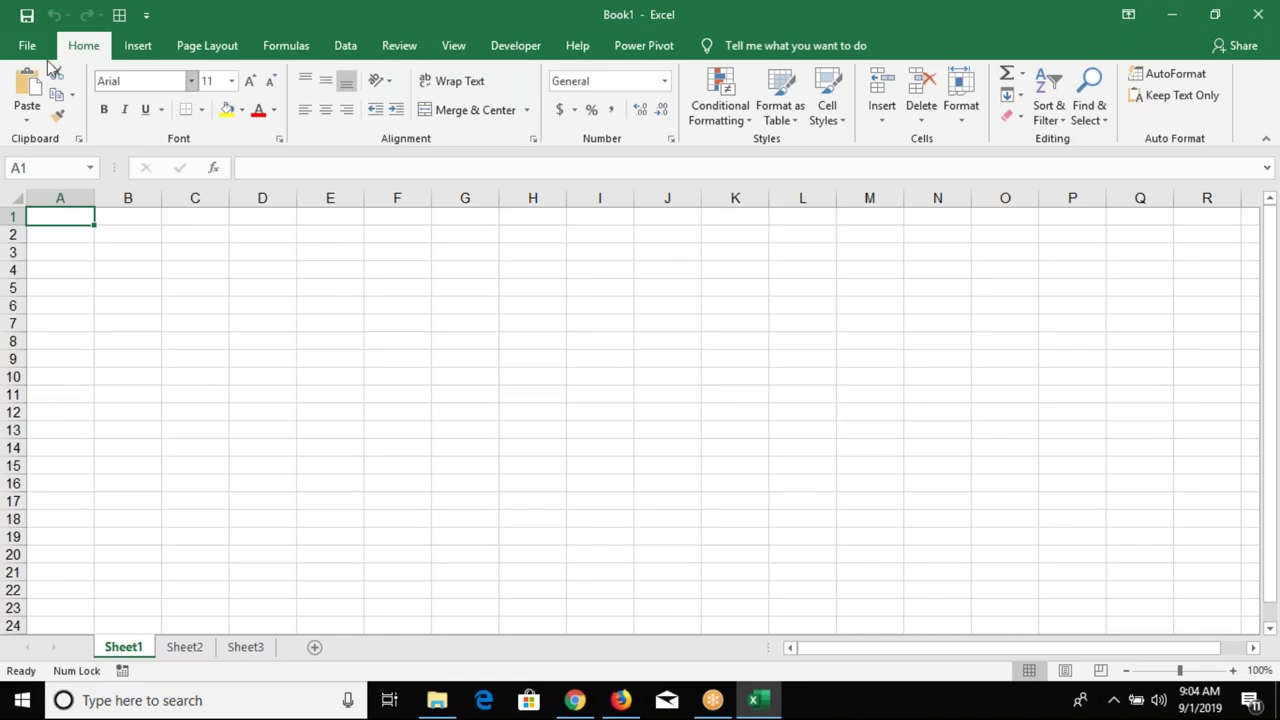
# - Open the Data workbook from the Recent files list
pyautogui.click(27, 46)
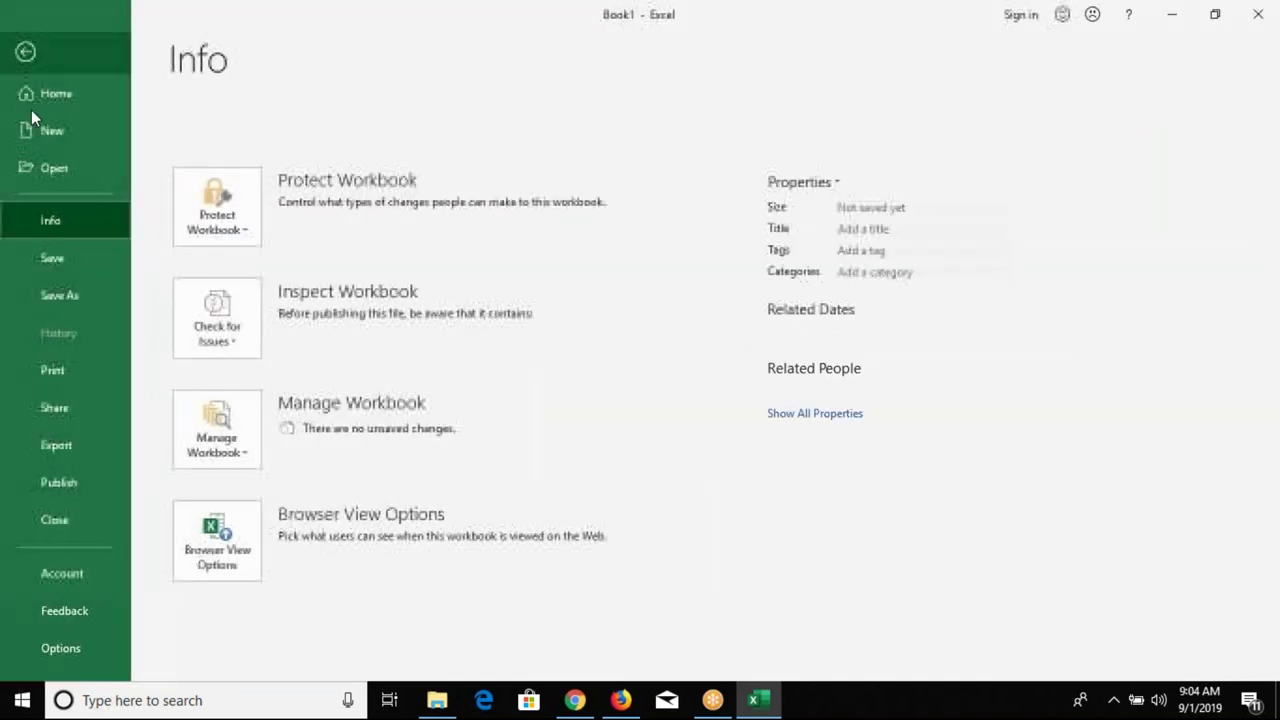
pyautogui.click(53, 170)
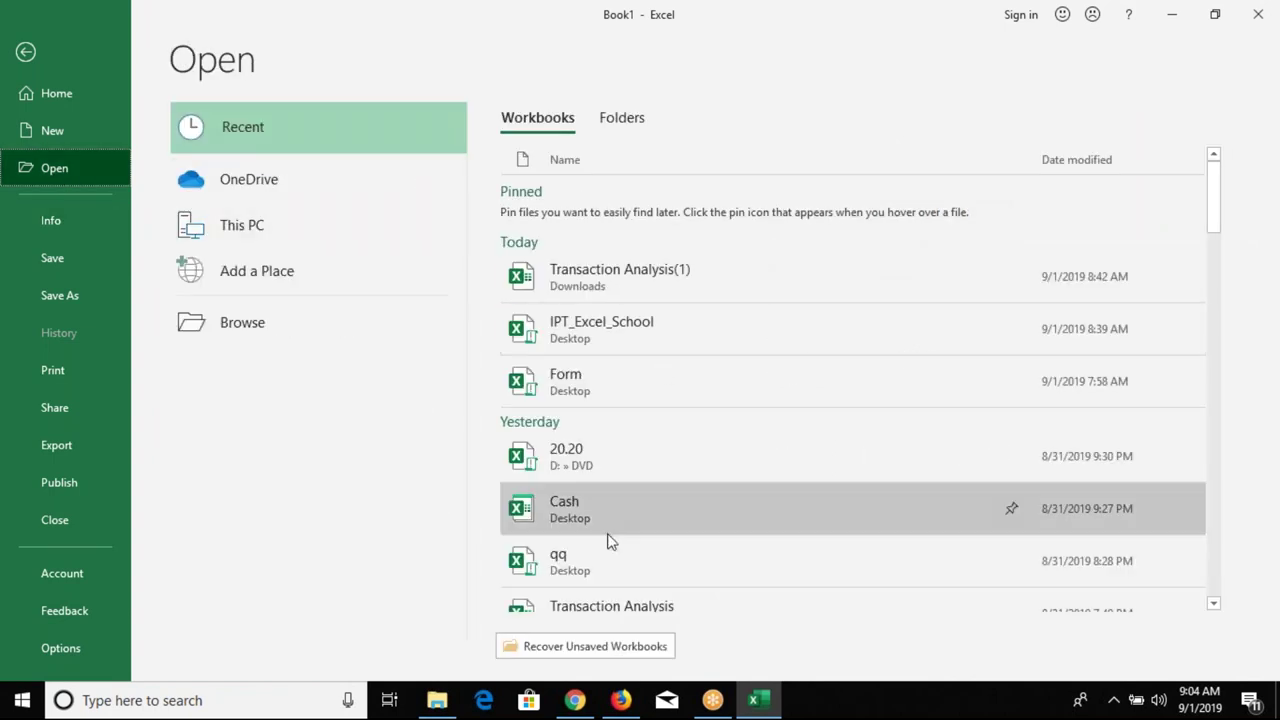
pyautogui.scroll(-1, 611, 541)
pyautogui.scroll(-1, 606, 537)
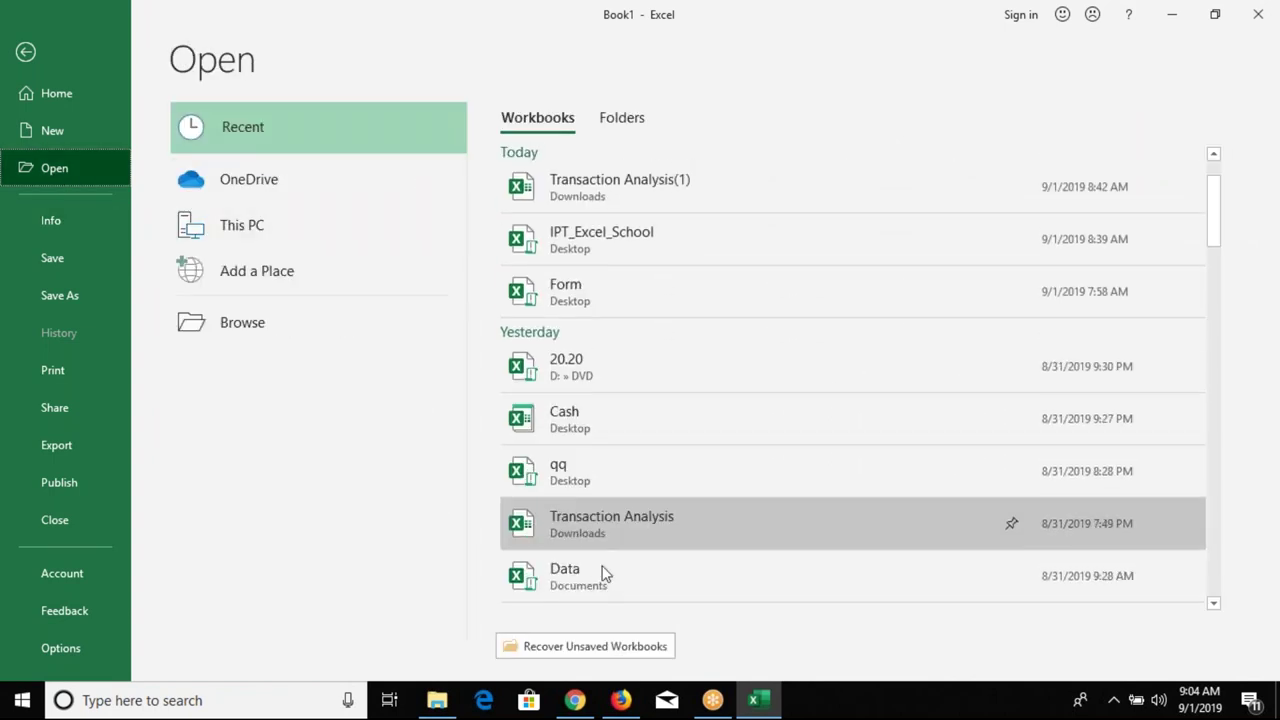
pyautogui.click(602, 567)
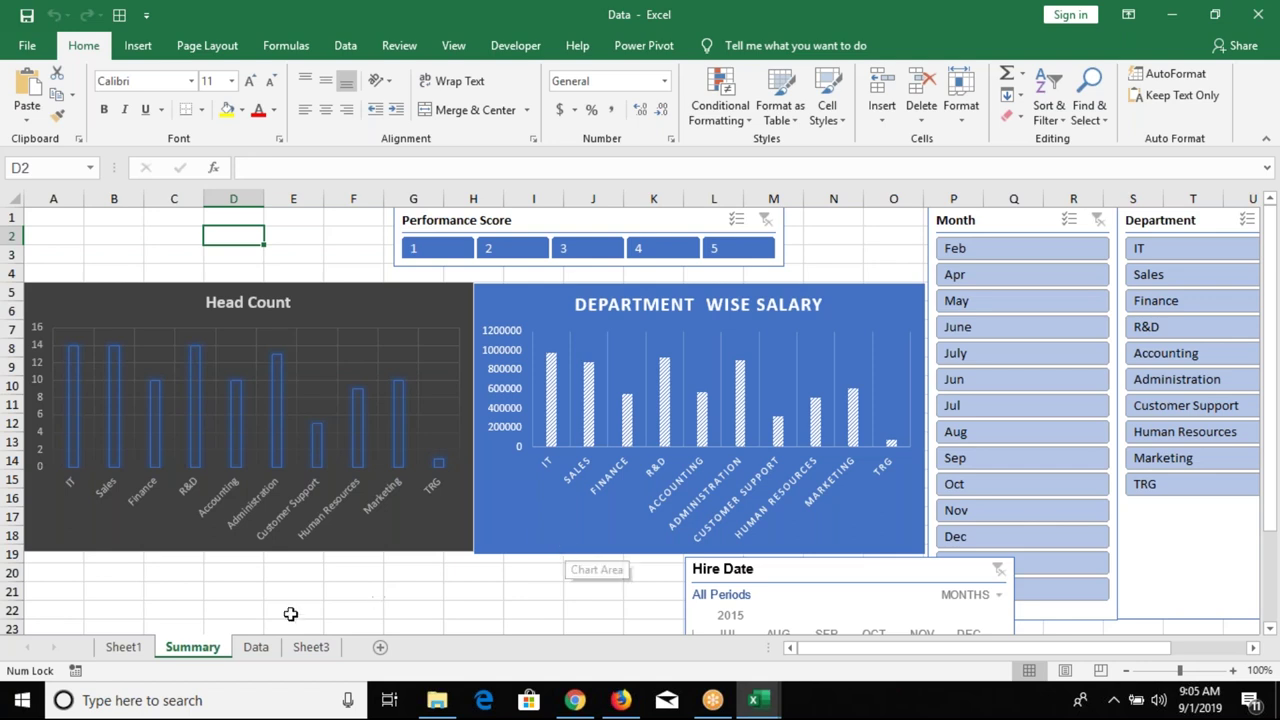
# - Copy the entire employee table from the Data sheet and paste it at A1 of new workbook Book2
pyautogui.click(265, 650)
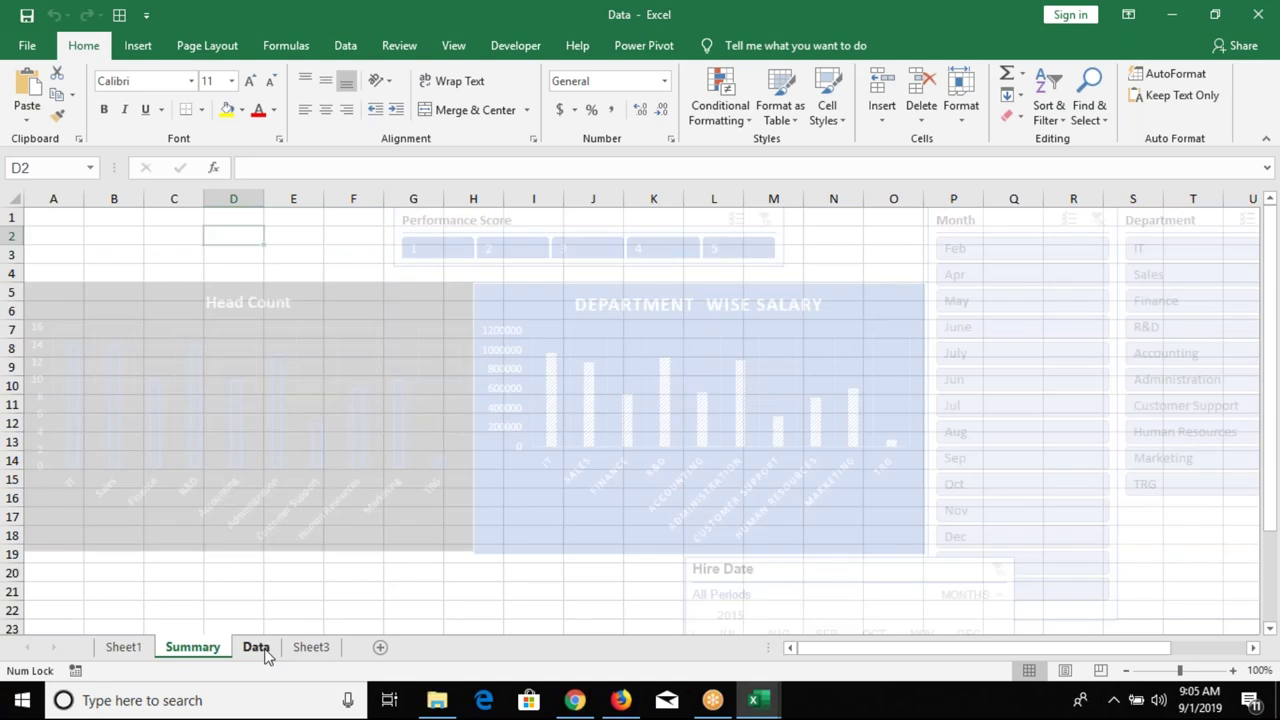
pyautogui.hotkey('ctrl', 'a')
pyautogui.scroll(-4, 248, 352)
pyautogui.hotkey('ctrl', 'c')
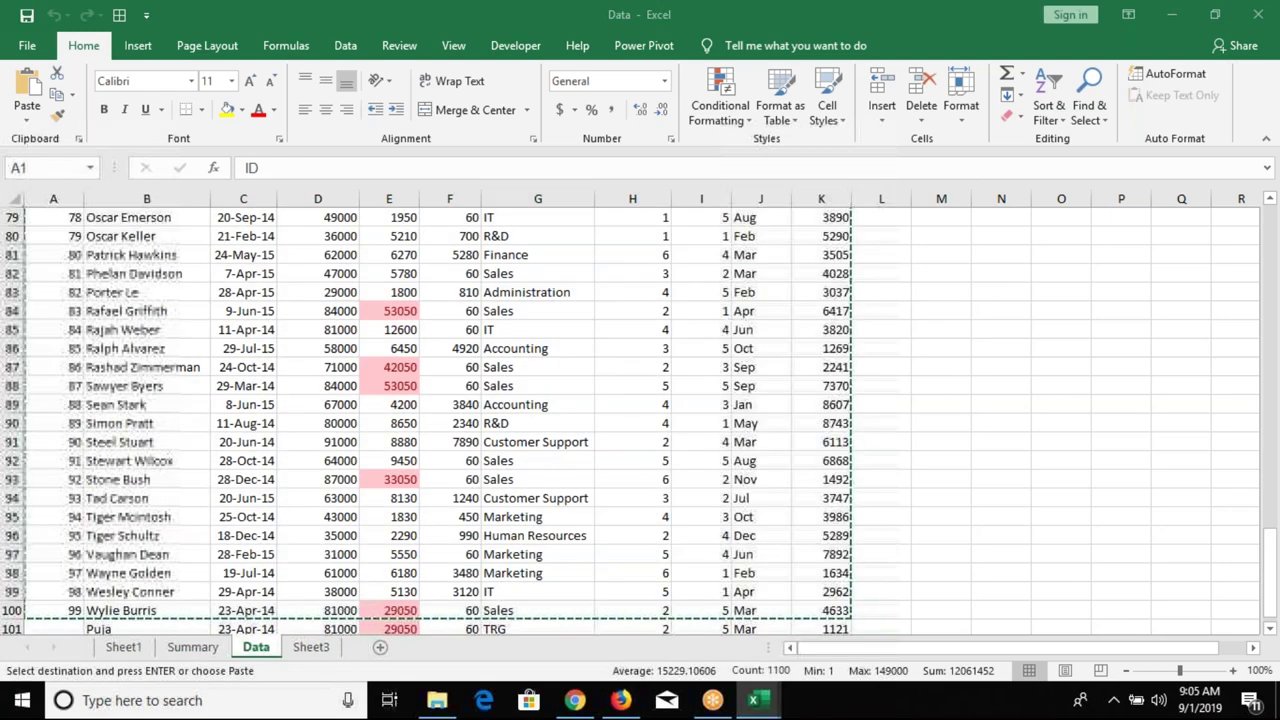
pyautogui.hotkey('ctrl', 'n')
pyautogui.hotkey('ctrl', 'v')
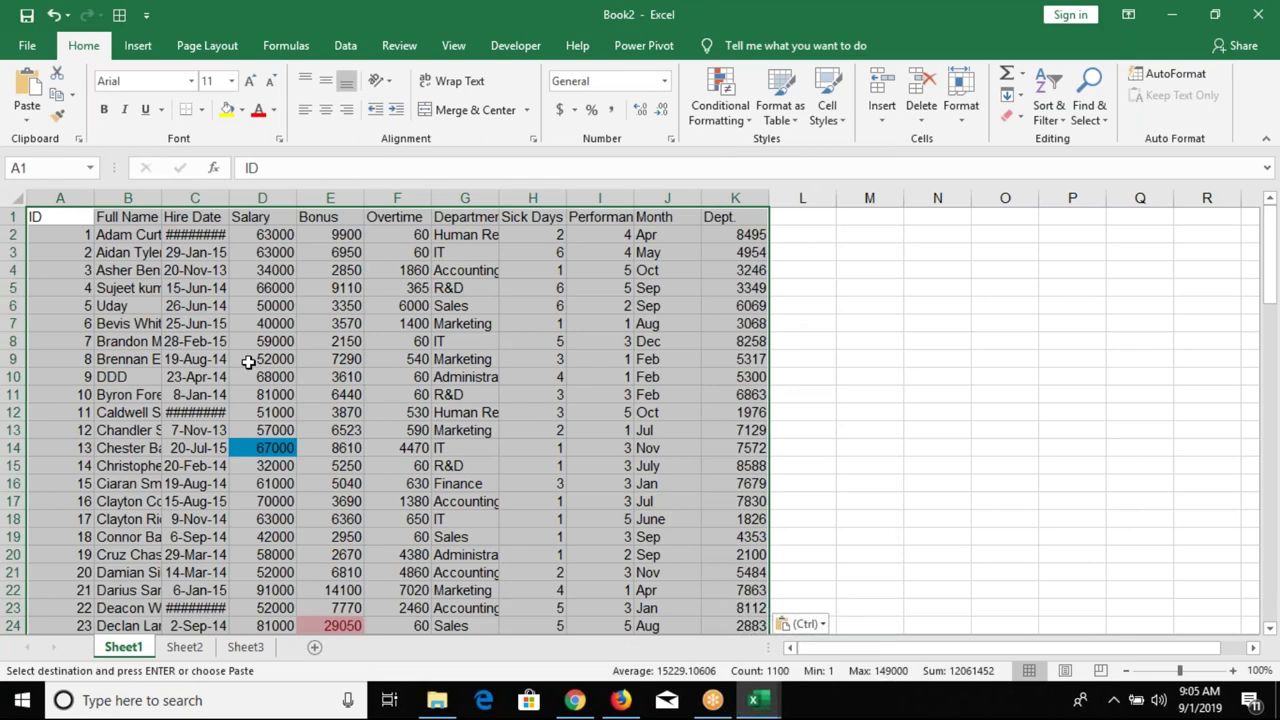
# - Close the Data workbook, answering the clipboard prompt
pyautogui.hotkey('ctrl', 'Tab')
pyautogui.click(1258, 14)
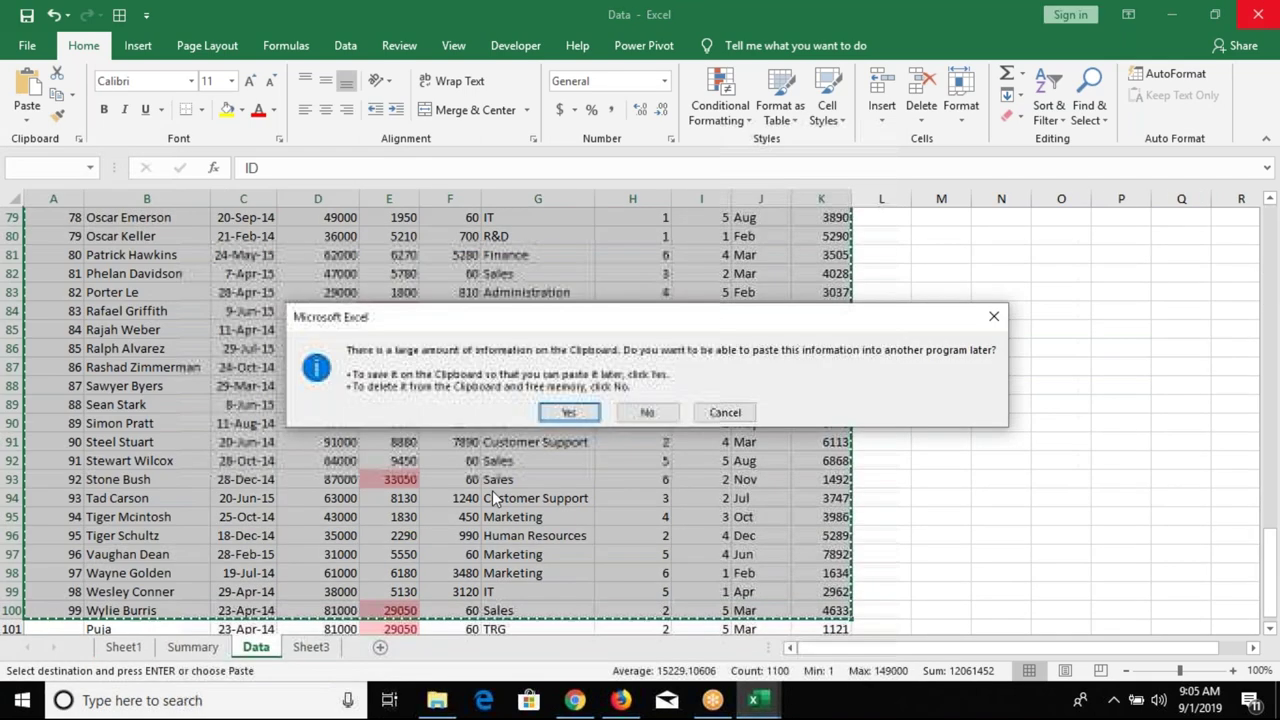
pyautogui.click(640, 412)
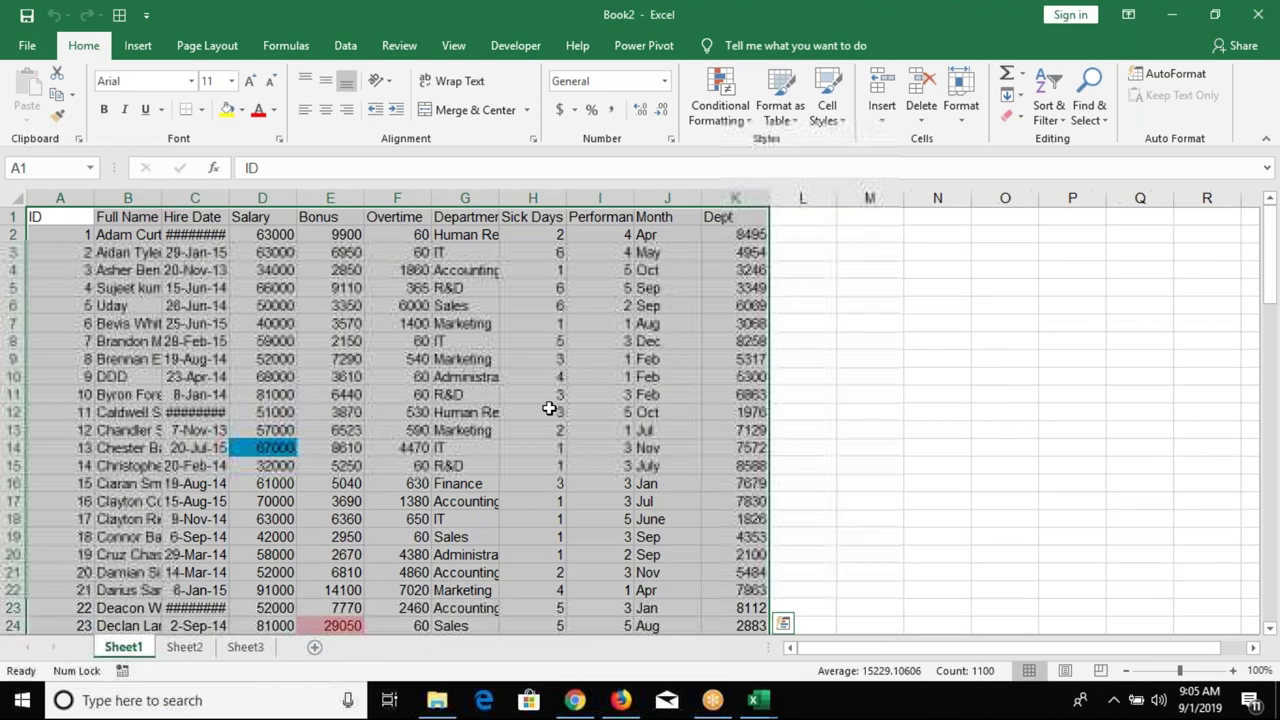
# - Autofit columns B and C to fit the full names and hire dates
pyautogui.click(230, 341)
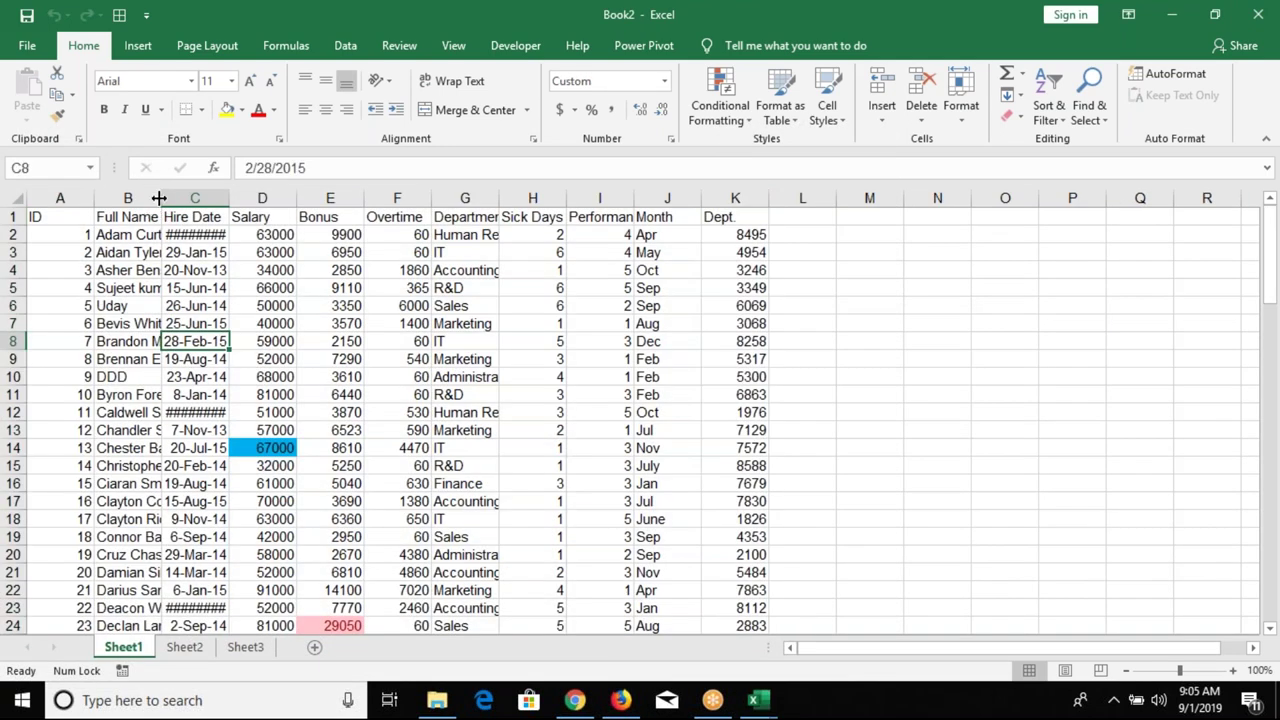
pyautogui.doubleClick(159, 198)
pyautogui.doubleClick(300, 198)
pyautogui.click(740, 305)
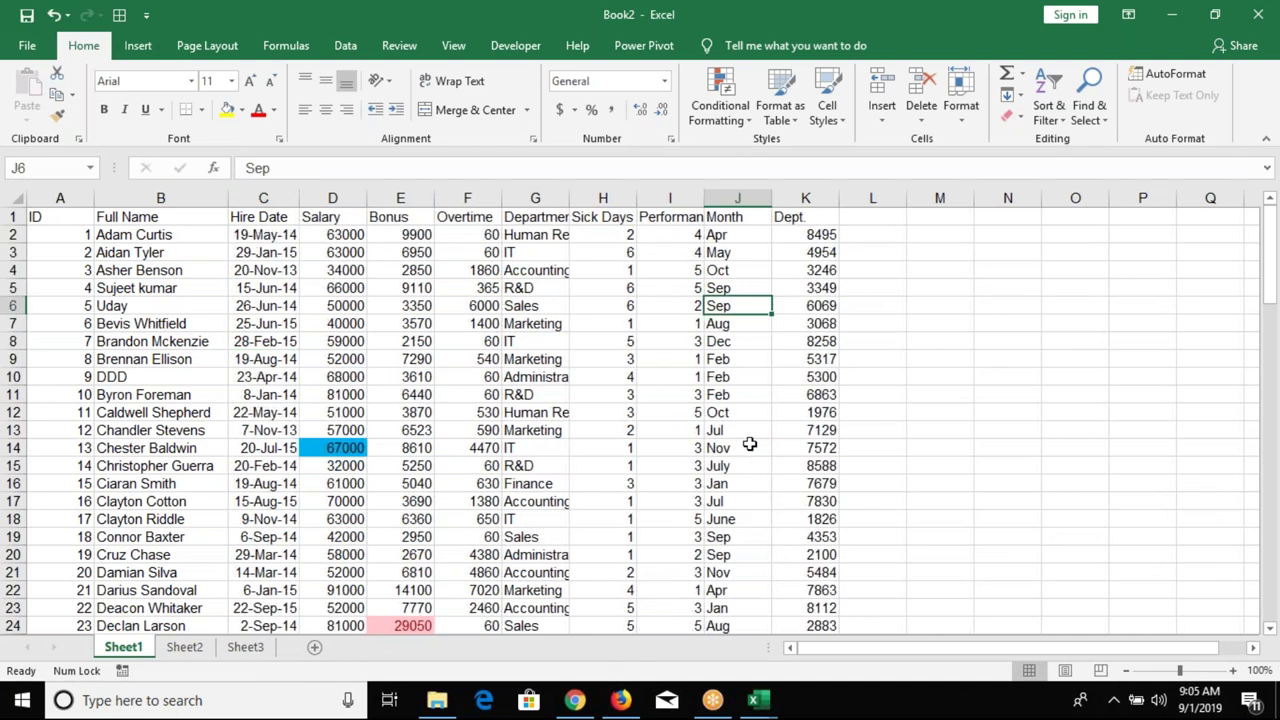
pyautogui.click(745, 432)
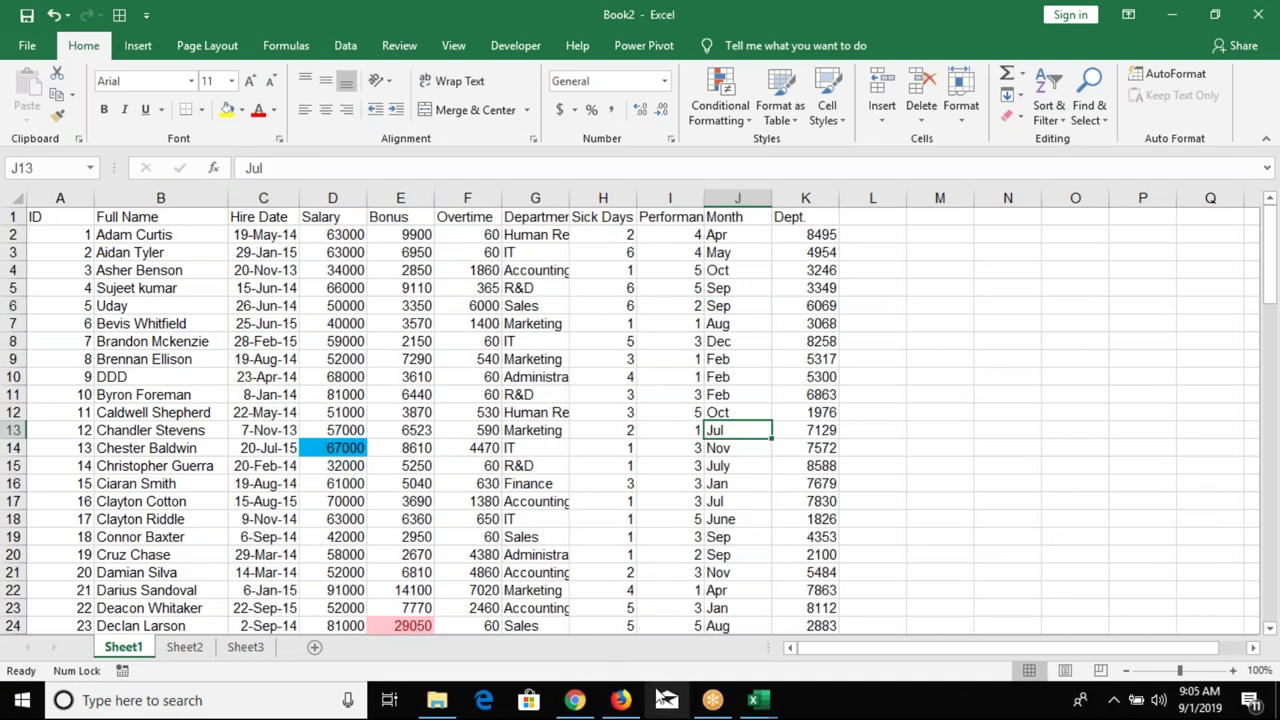
pyautogui.click(724, 606)
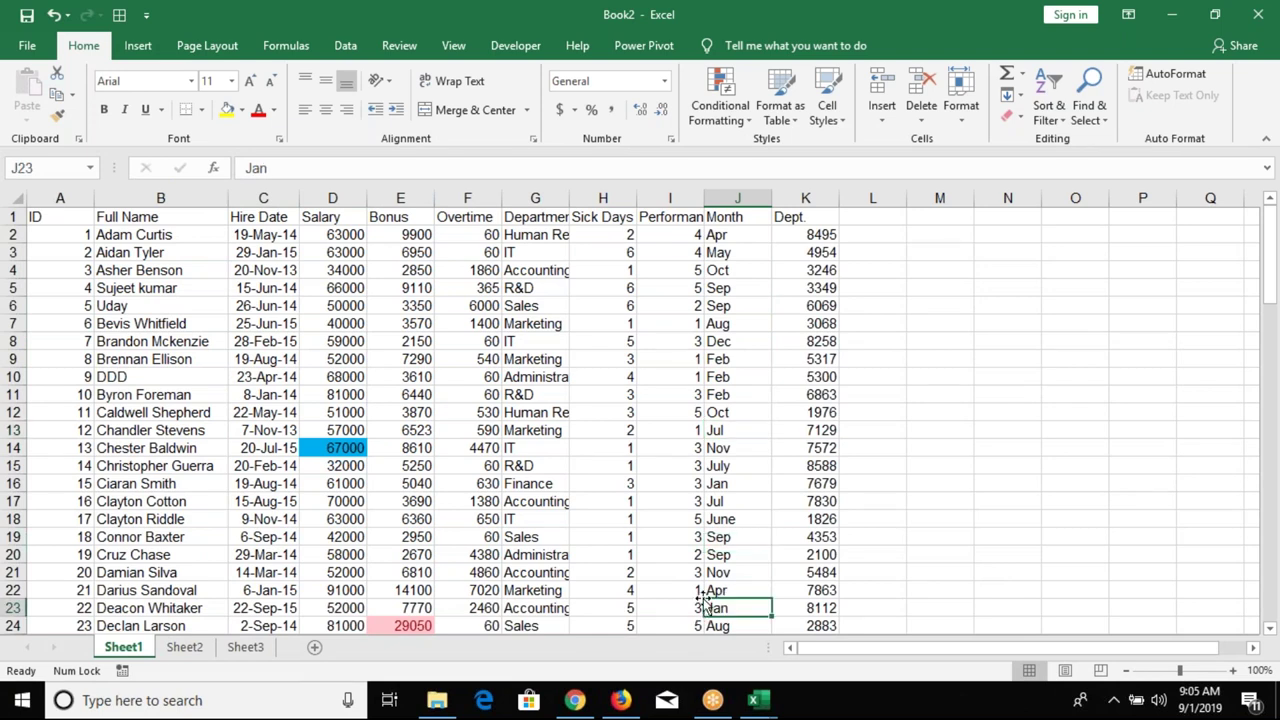
# - Turn on filter arrows for the table headers from cell A1
pyautogui.click(40, 226)
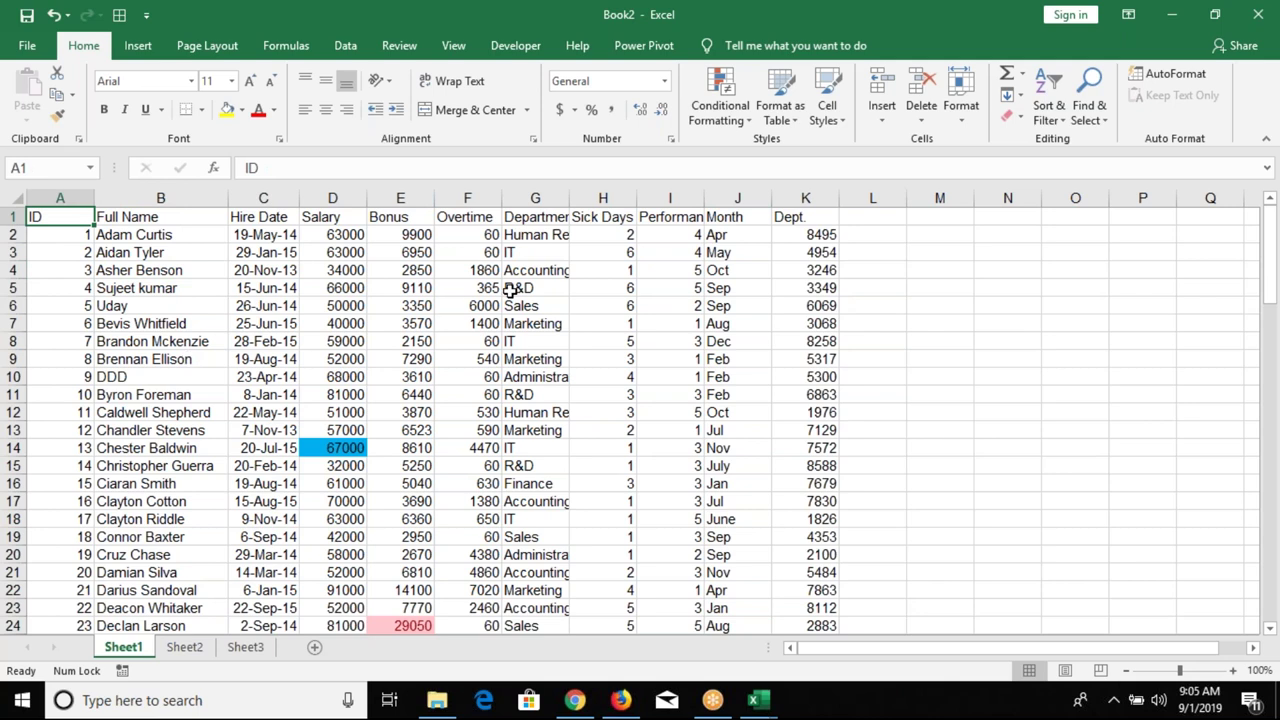
pyautogui.hotkey('ctrl', 'shift', 'l')
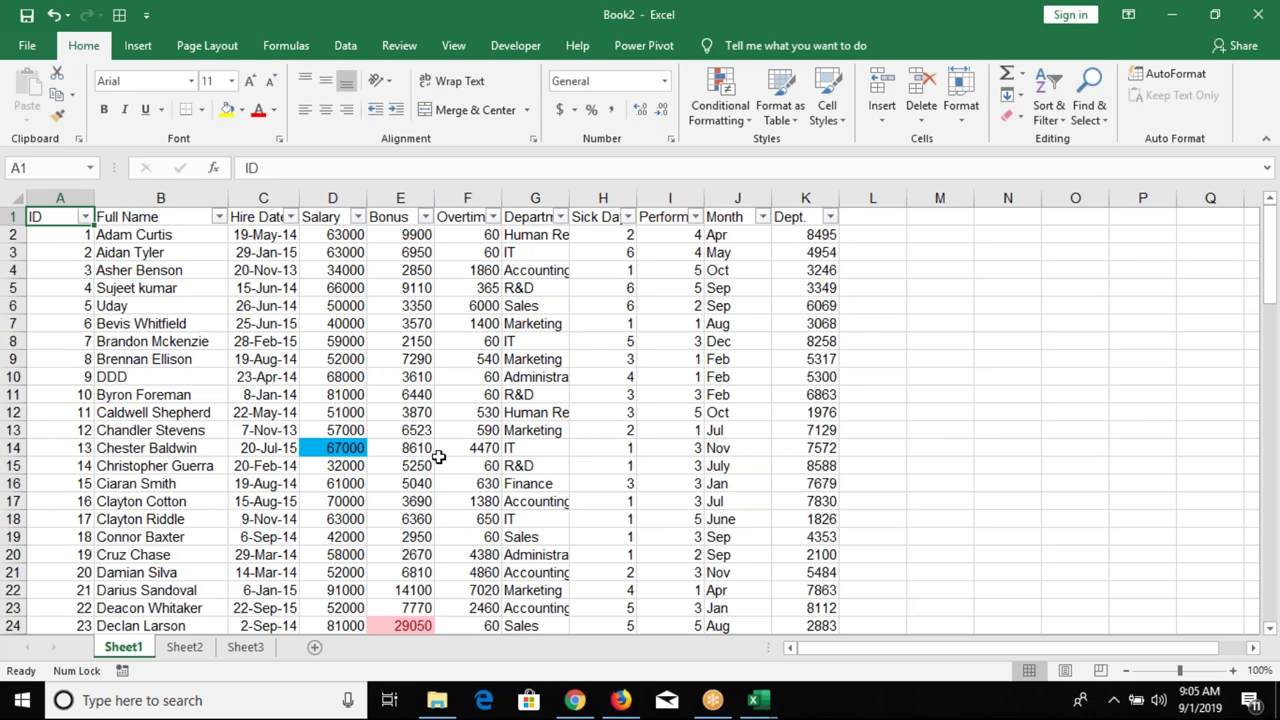
pyautogui.click(187, 651)
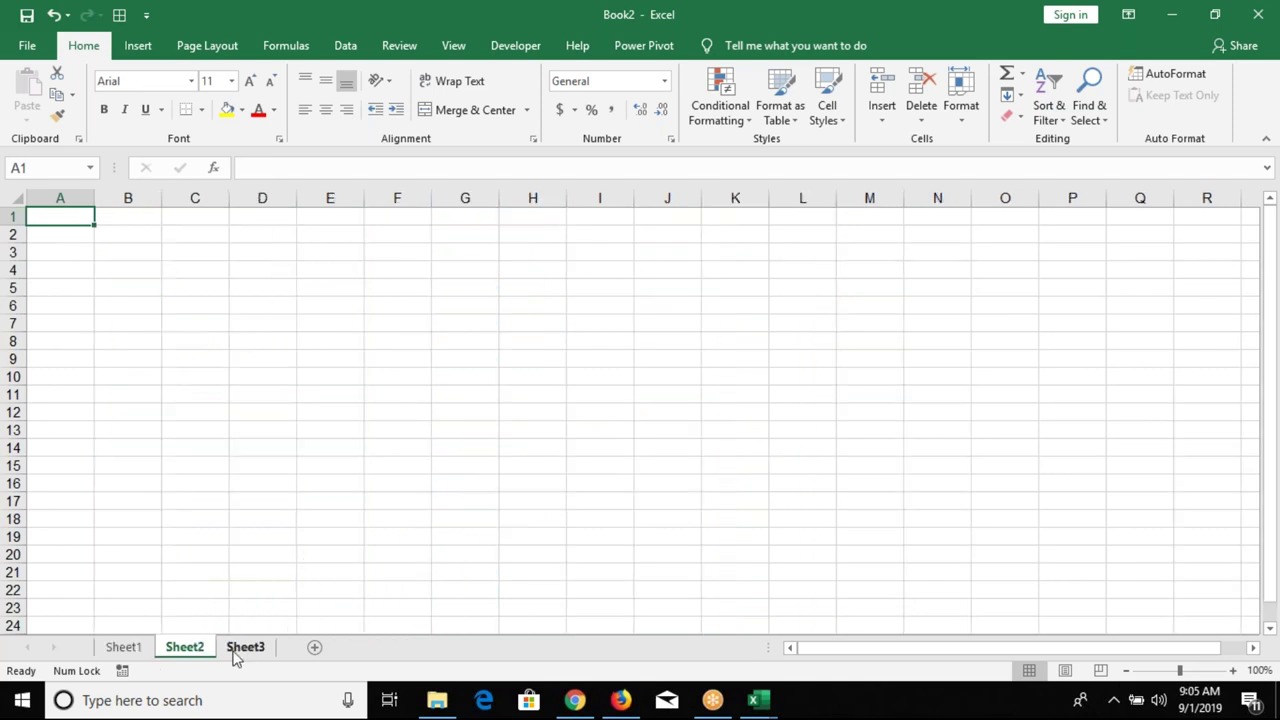
# - Delete Sheet2 and Sheet3 together, leaving only Sheet1 in Book2
pyautogui.keyDown('ctrl'); pyautogui.click(232, 655); pyautogui.keyUp('ctrl')
pyautogui.rightClick(232, 655)
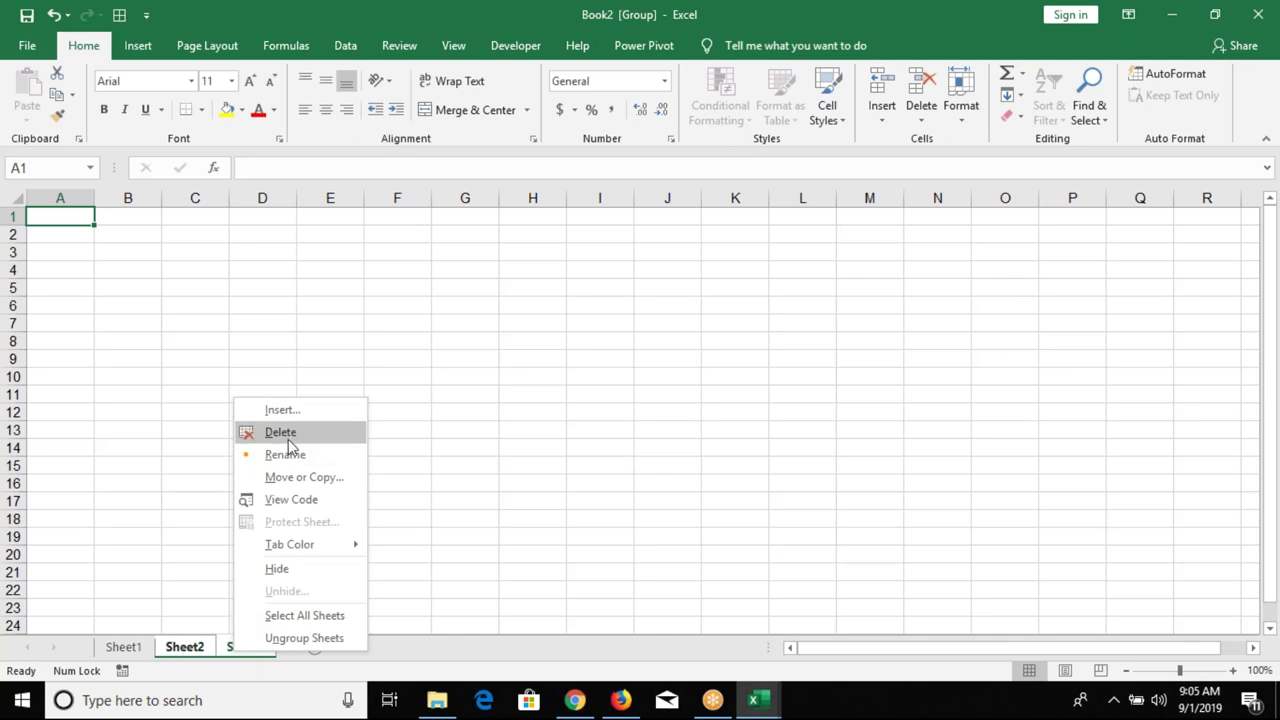
pyautogui.click(283, 433)
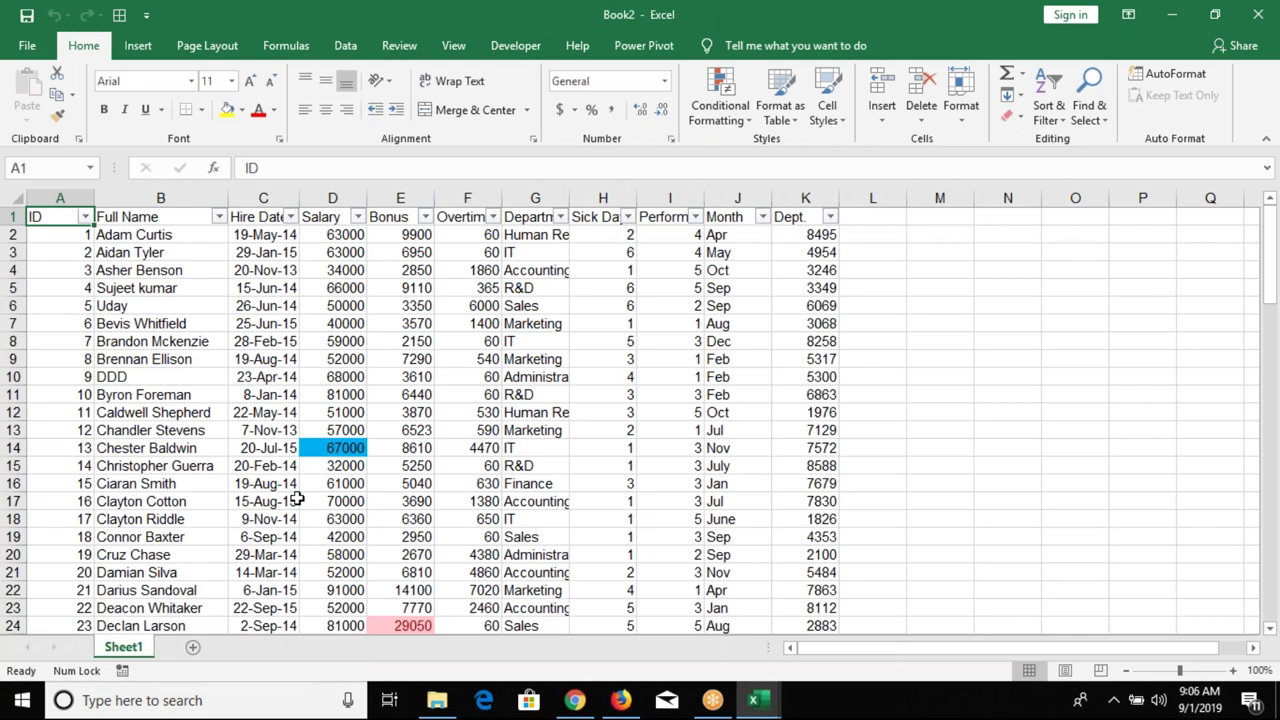
# - Start recording Macro1 from cell A1 and toggle the table's filtering off and back on
pyautogui.click(122, 671)
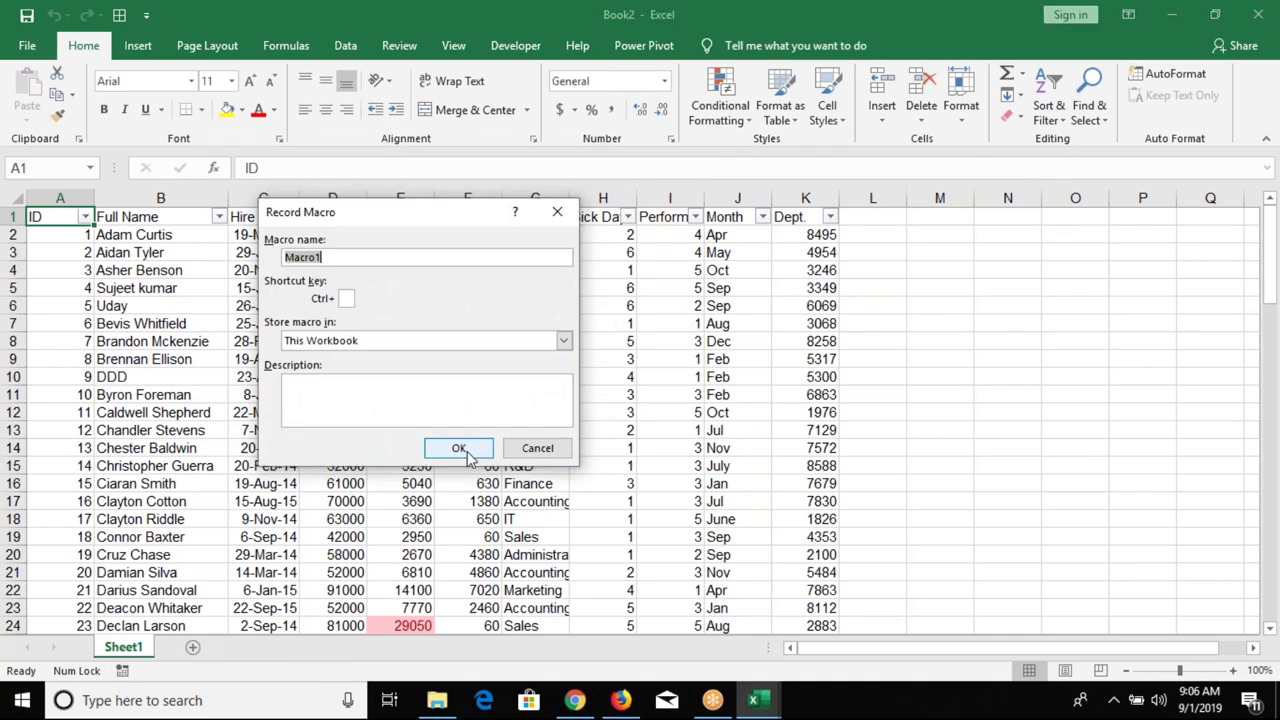
pyautogui.click(460, 450)
pyautogui.click(152, 344)
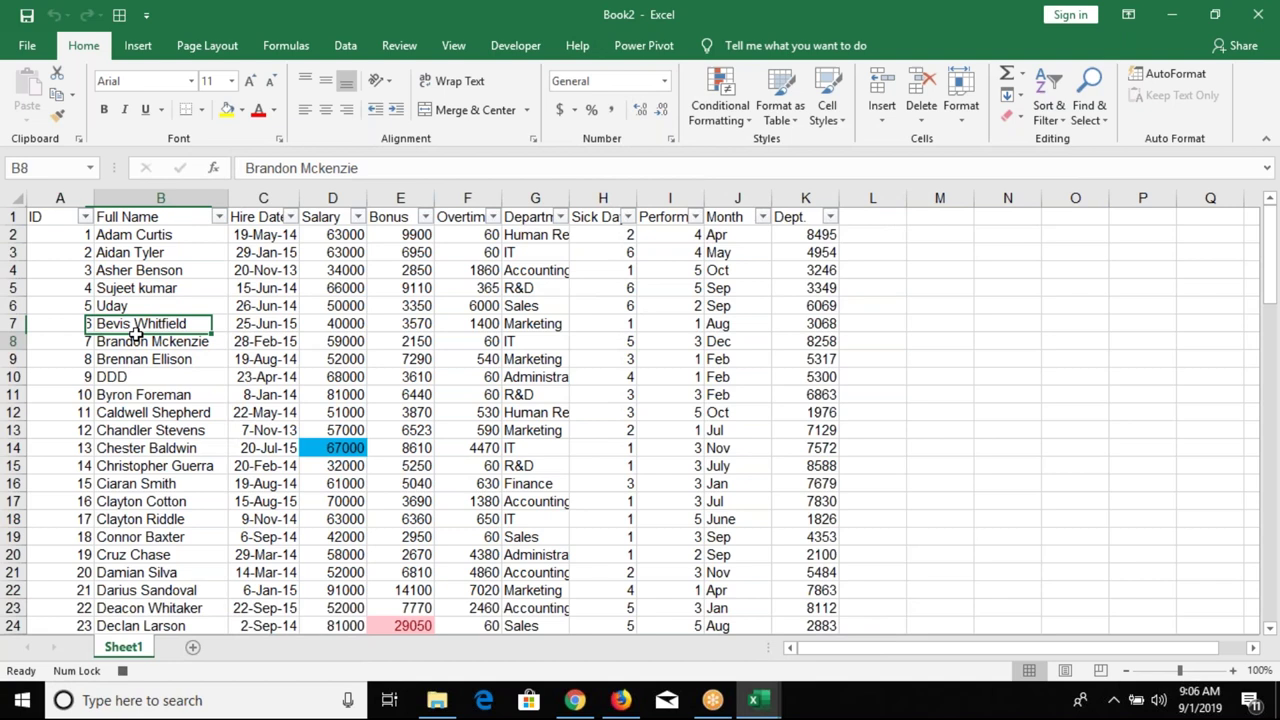
pyautogui.hotkey('ctrl', 'Home')
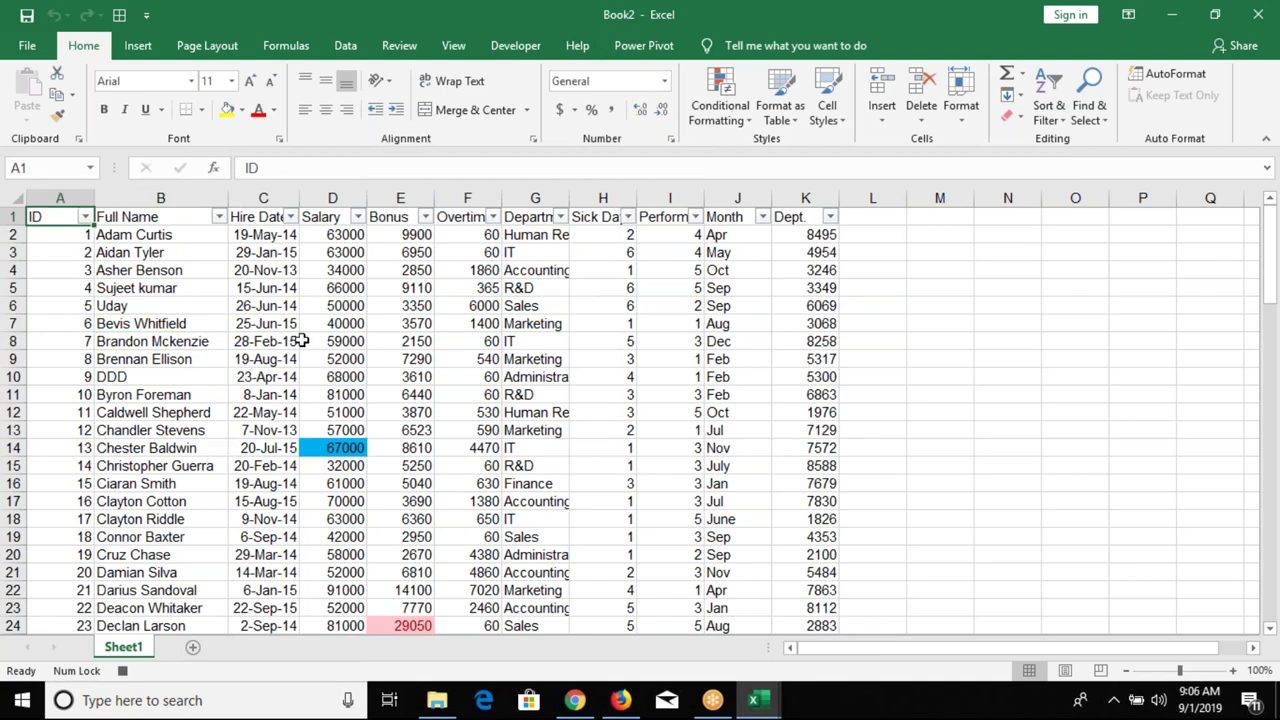
pyautogui.hotkey('ctrl', 'shift', 'l')
pyautogui.hotkey('ctrl', 'shift', 'l')
# - Filter the Month column to show only Apr, leaving 9 records
pyautogui.click(760, 217)
pyautogui.click(600, 397)
pyautogui.click(592, 414)
pyautogui.click(650, 571)
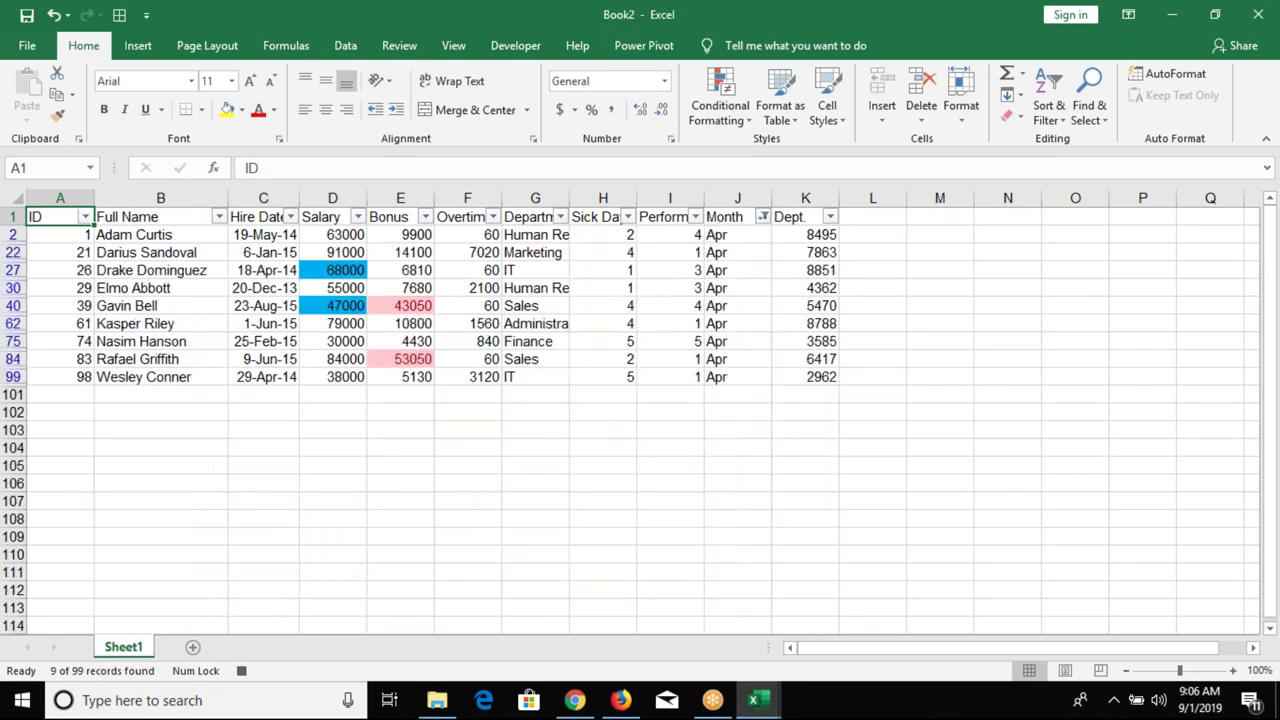
pyautogui.click(75, 234)
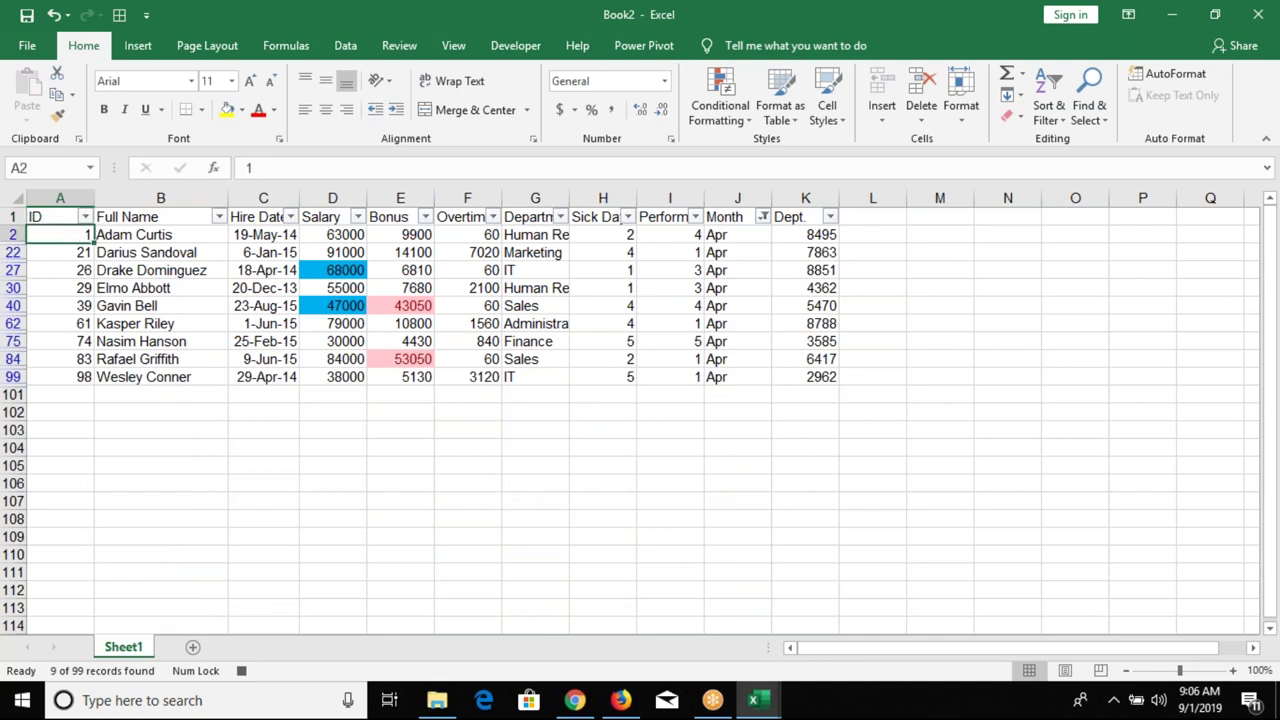
pyautogui.click(66, 216)
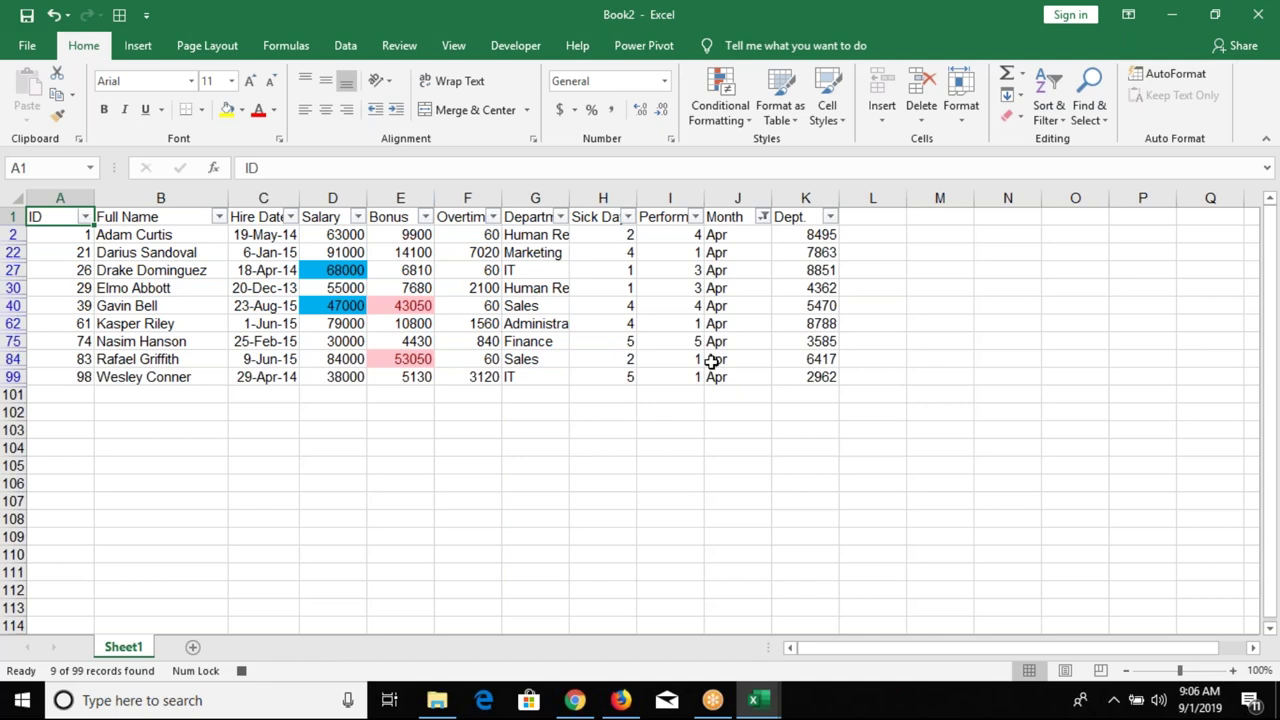
# - Select the whole filtered table, keep only its visible cells, and copy the 9 April records
pyautogui.hotkey('ctrl', 'shift', 'Right')
pyautogui.hotkey('ctrl', 'shift', 'Down')
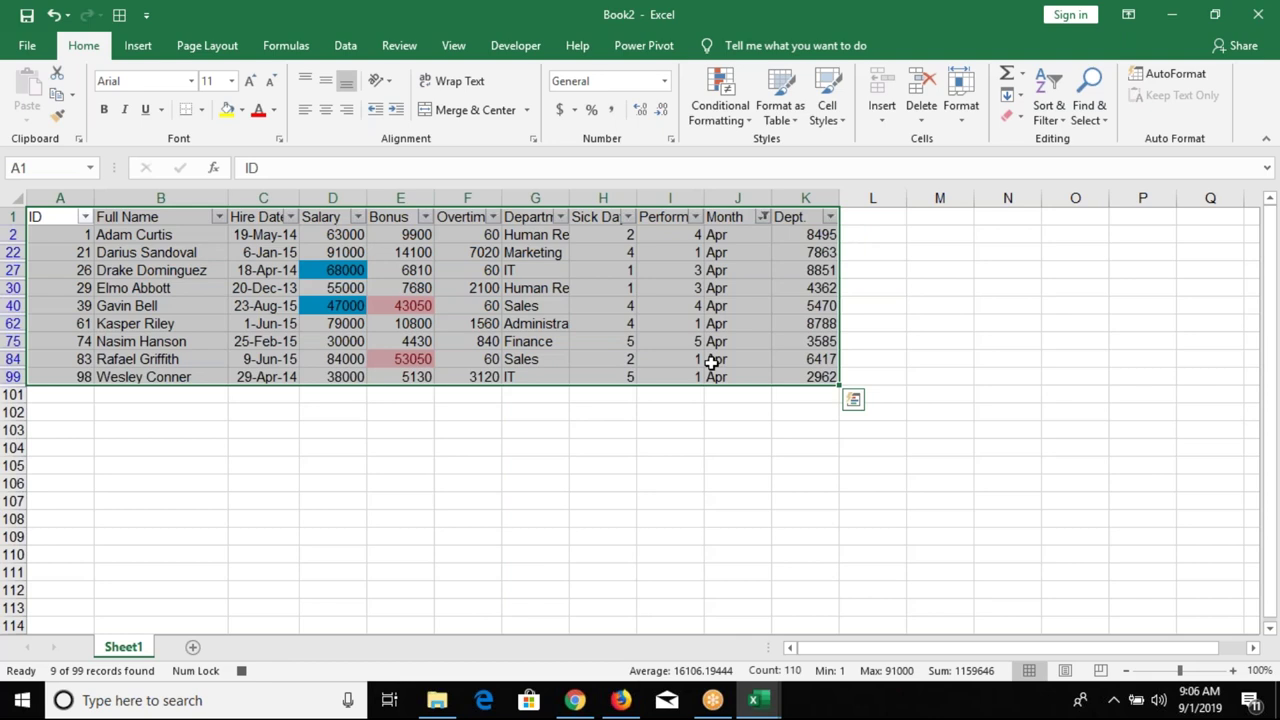
pyautogui.press('F5')
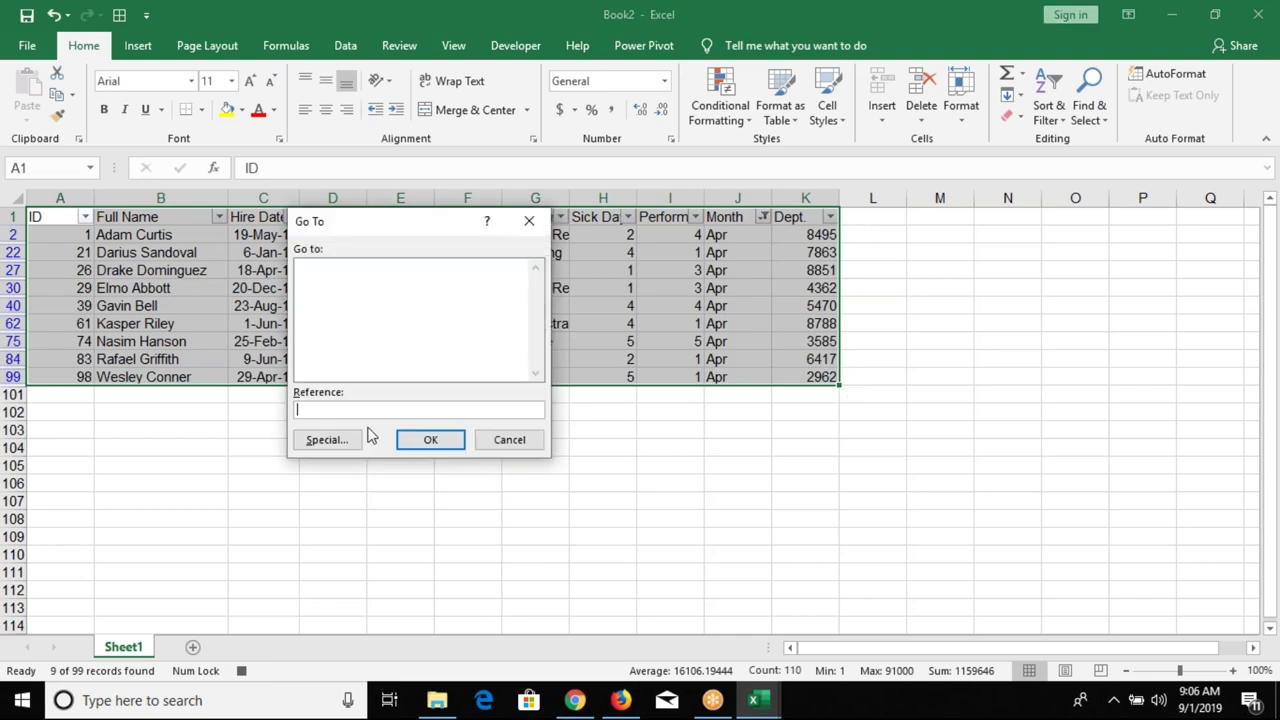
pyautogui.click(340, 440)
pyautogui.click(434, 364)
pyautogui.click(446, 467)
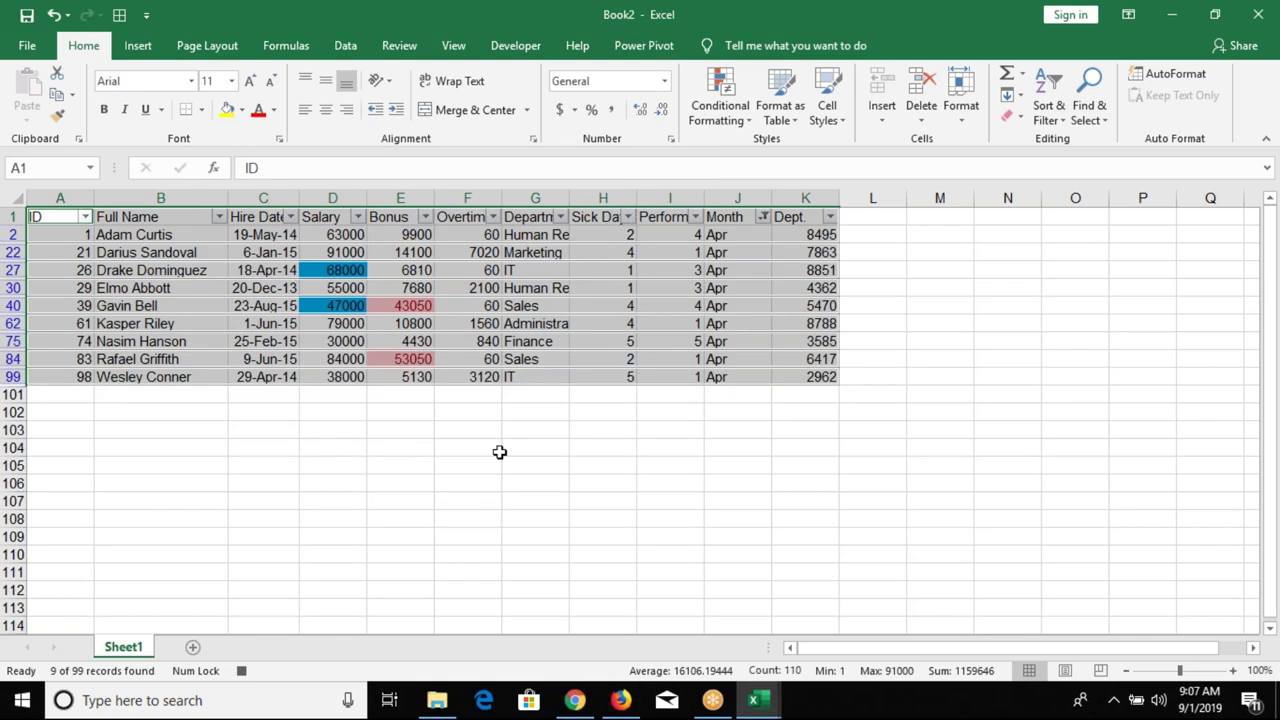
pyautogui.hotkey('ctrl', 'c')
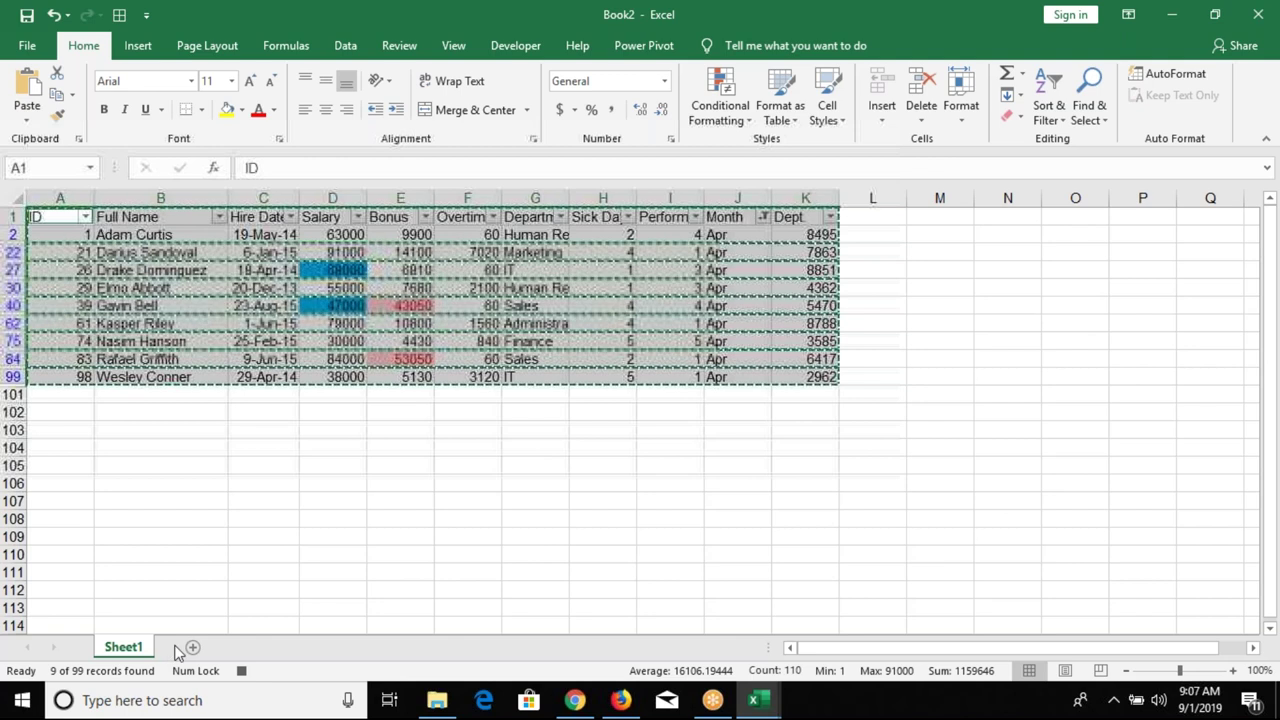
# - Paste the April rows onto a new sheet and rename that sheet Apr
pyautogui.click(193, 647)
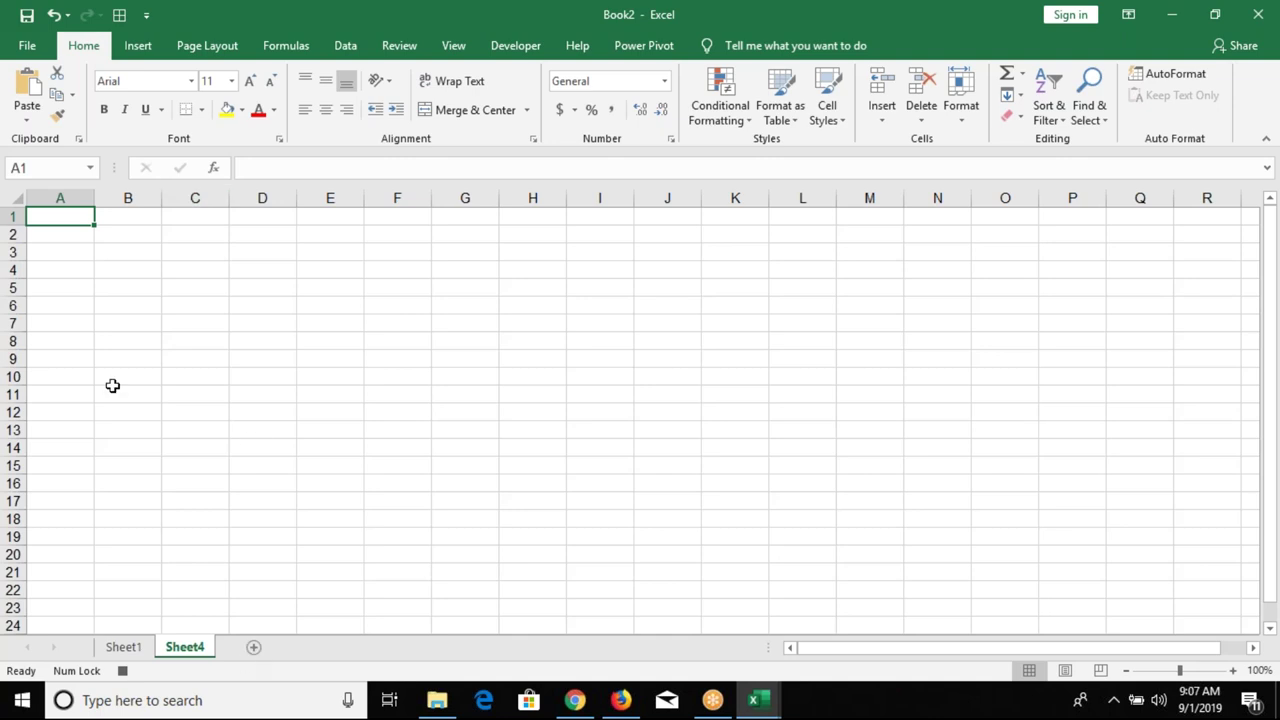
pyautogui.hotkey('ctrl', 'v')
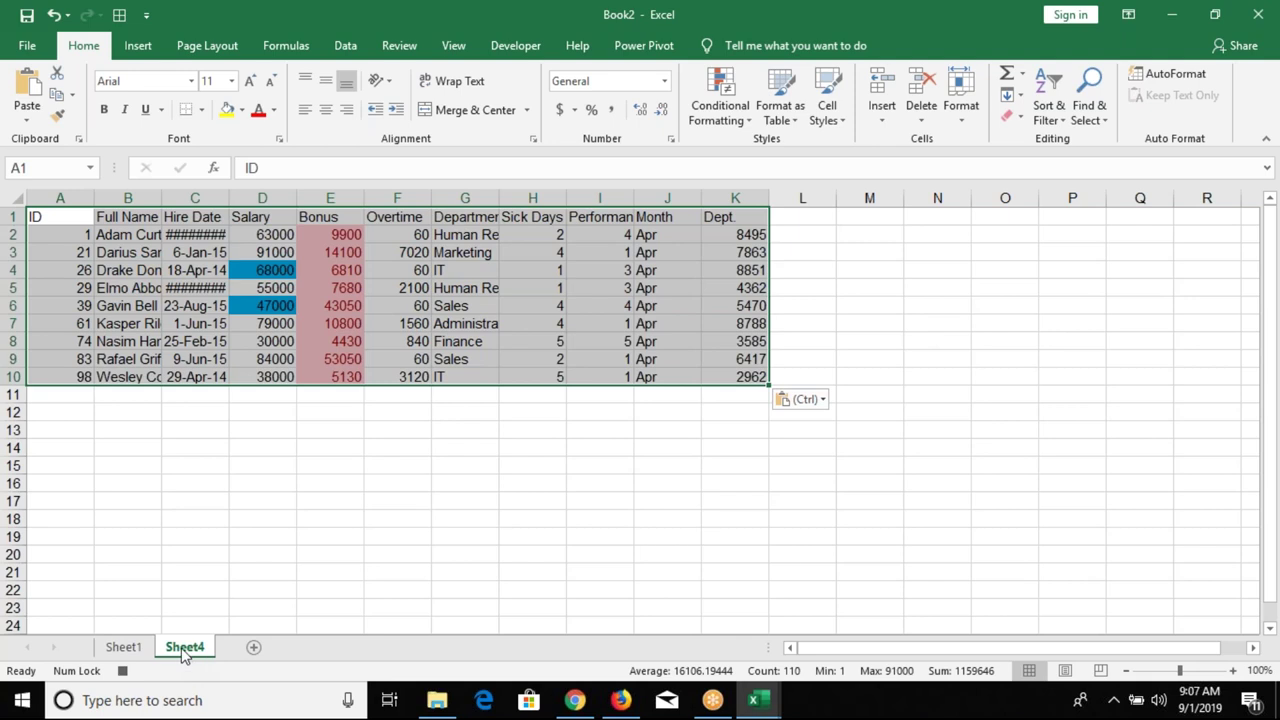
pyautogui.doubleClick(184, 648)
pyautogui.write('Apr')
pyautogui.click(262, 412)
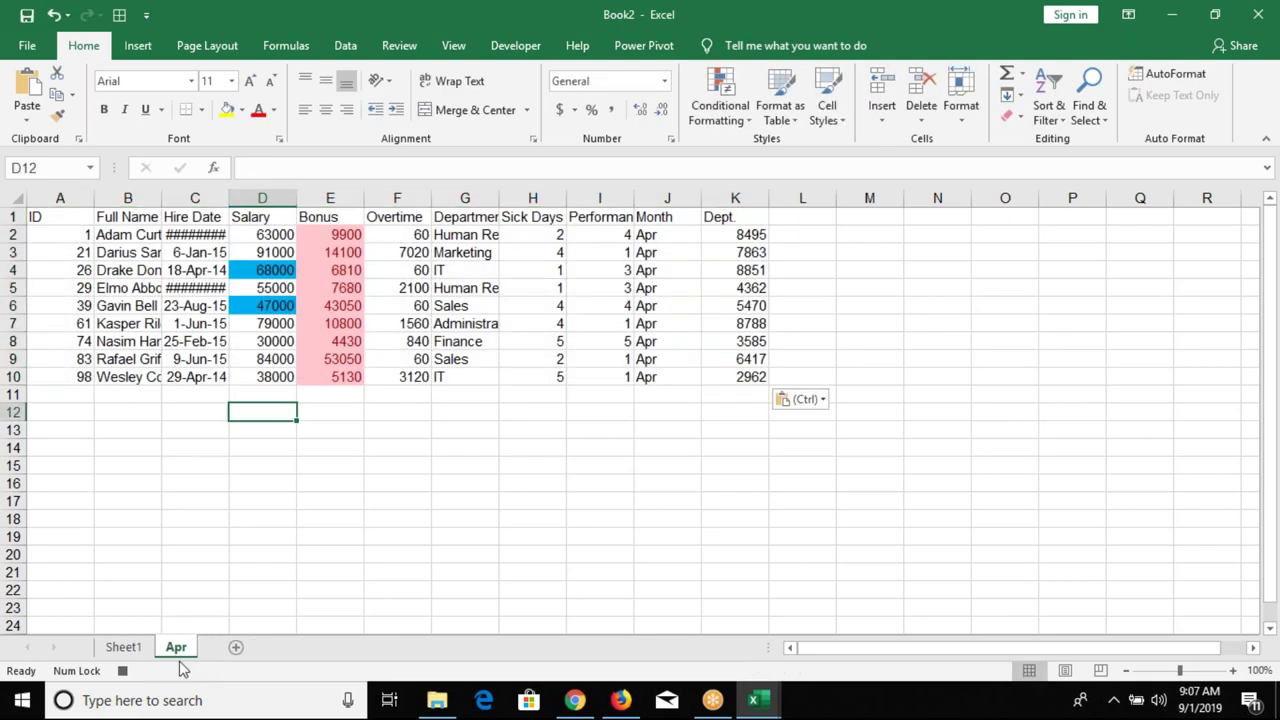
# - Move the Apr sheet into a new workbook (Book3) and bring up Save As
pyautogui.rightClick(174, 652)
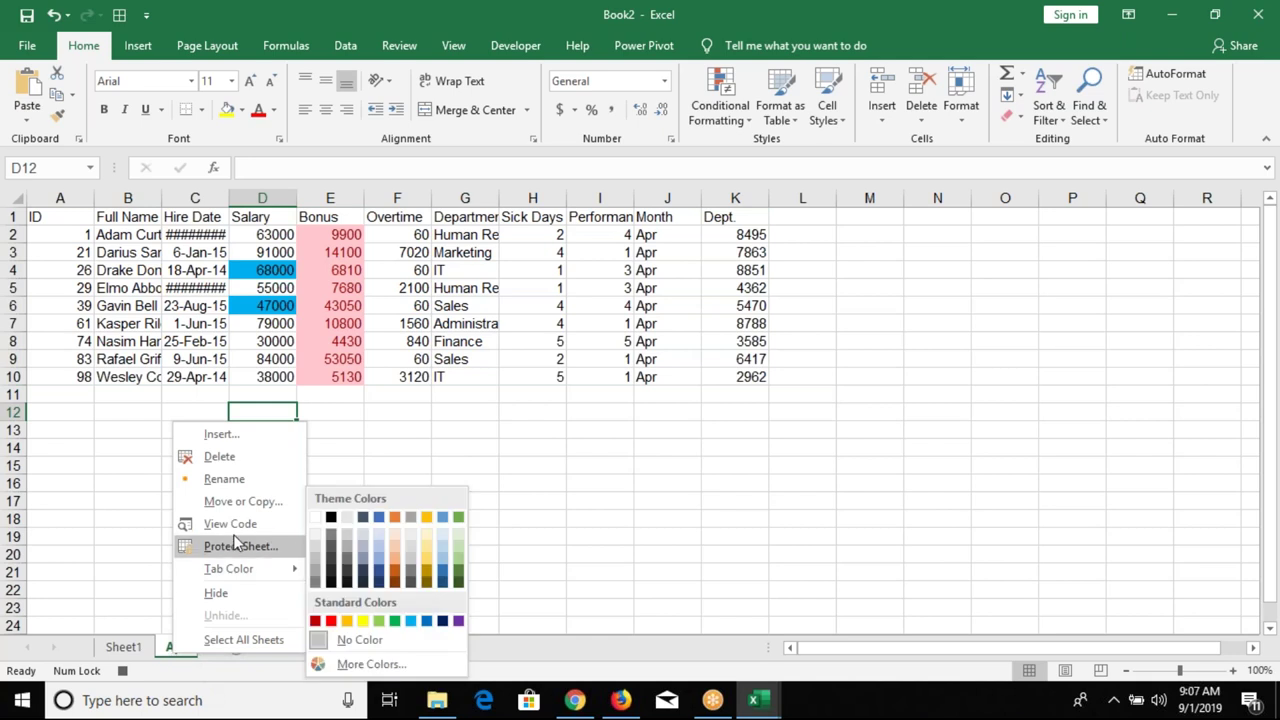
pyautogui.click(243, 502)
pyautogui.click(176, 434)
pyautogui.click(176, 451)
pyautogui.click(254, 601)
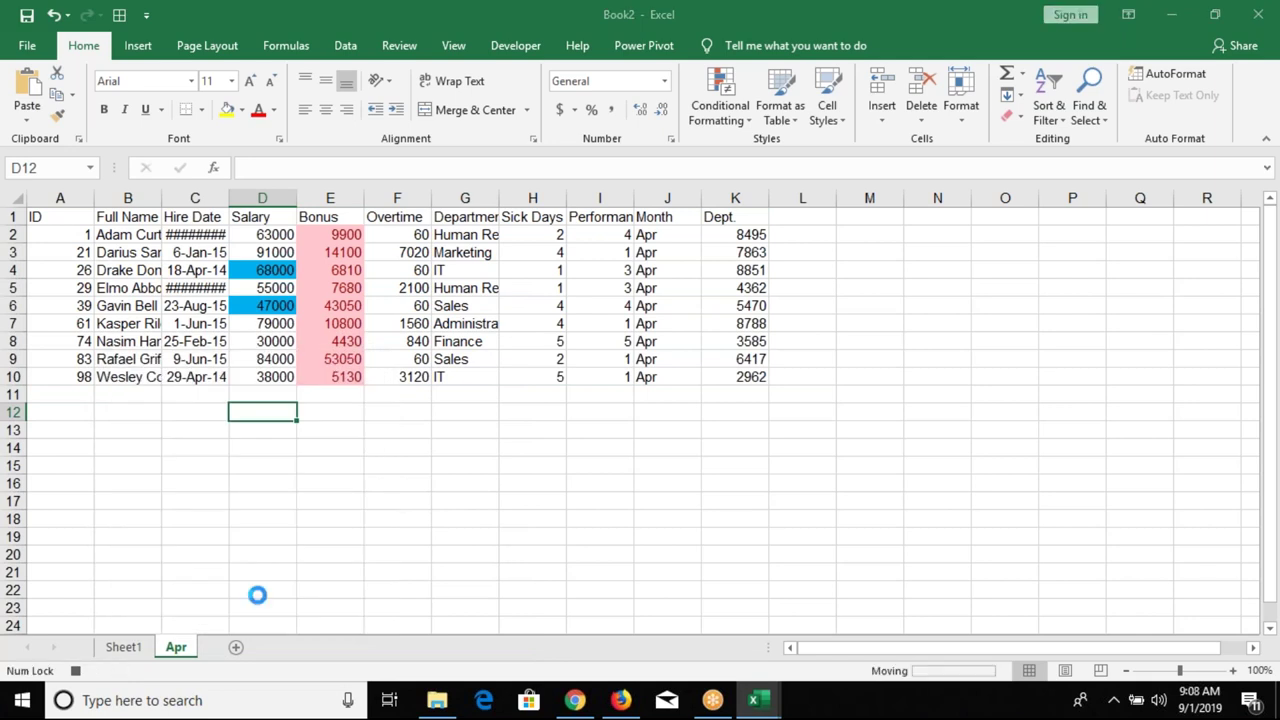
pyautogui.click(26, 16)
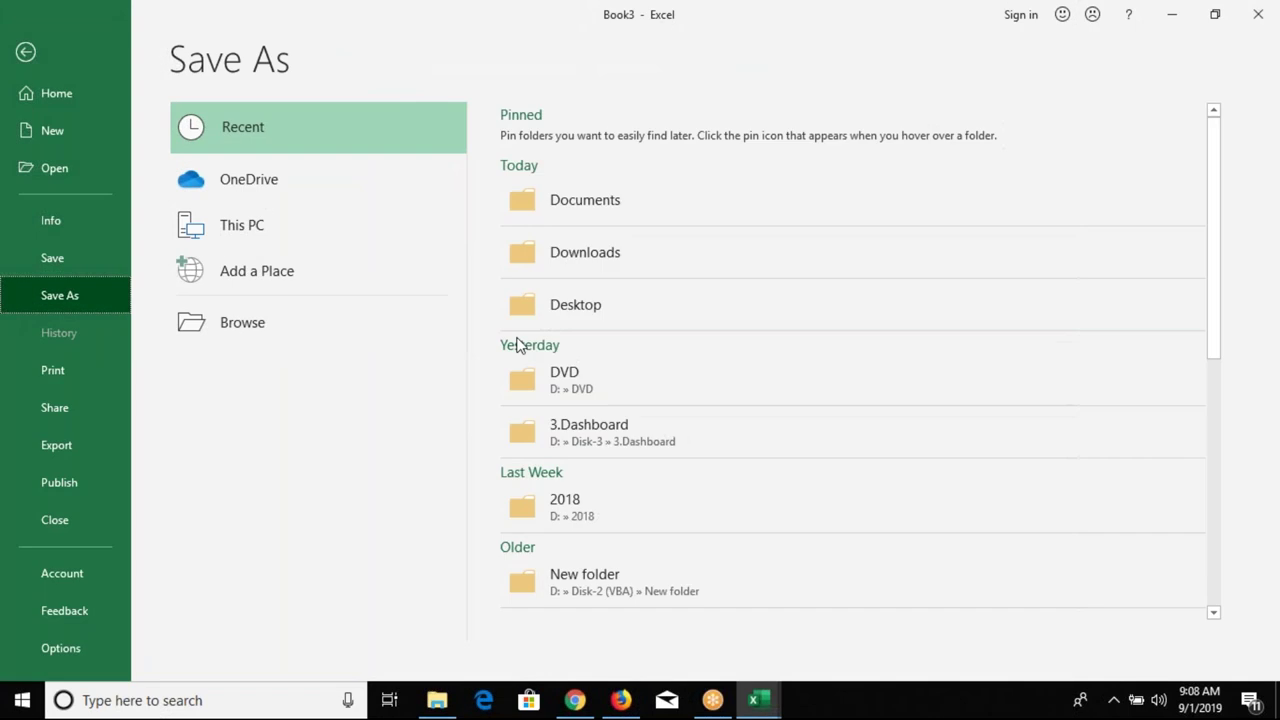
# - Save the new workbook to the Desktop as apr, an Excel Workbook
pyautogui.click(517, 302)
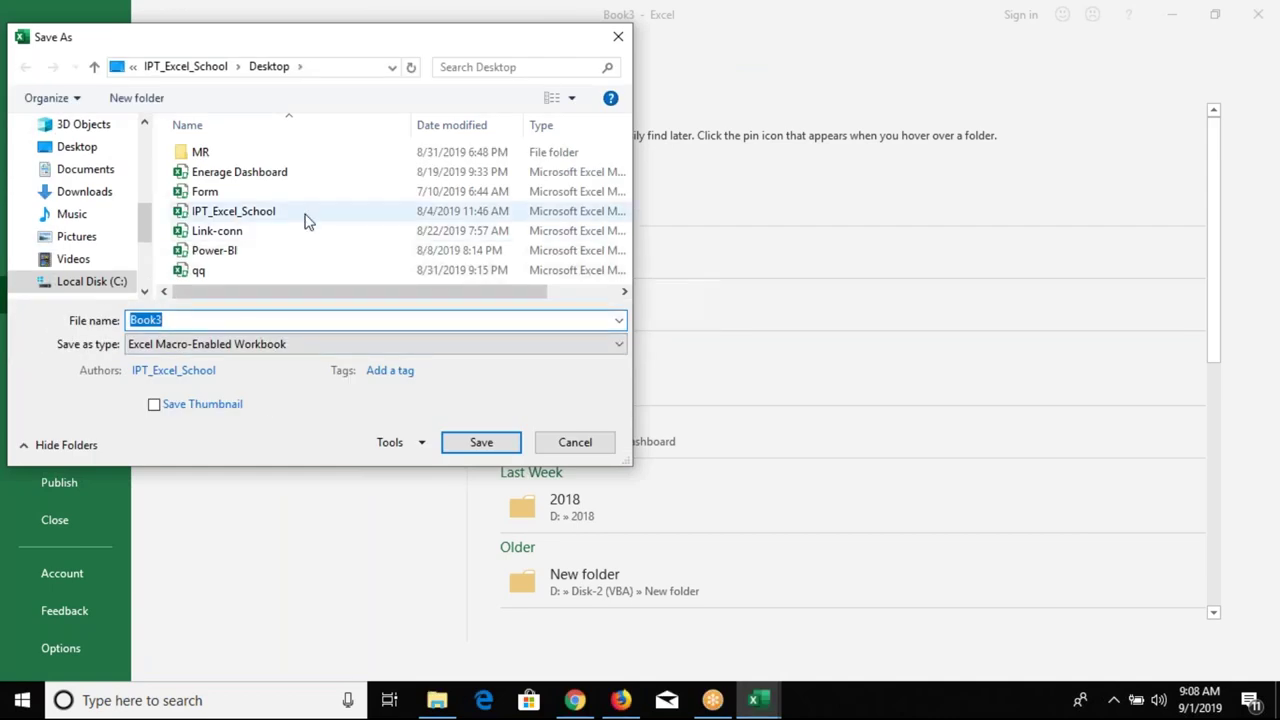
pyautogui.write('apr')
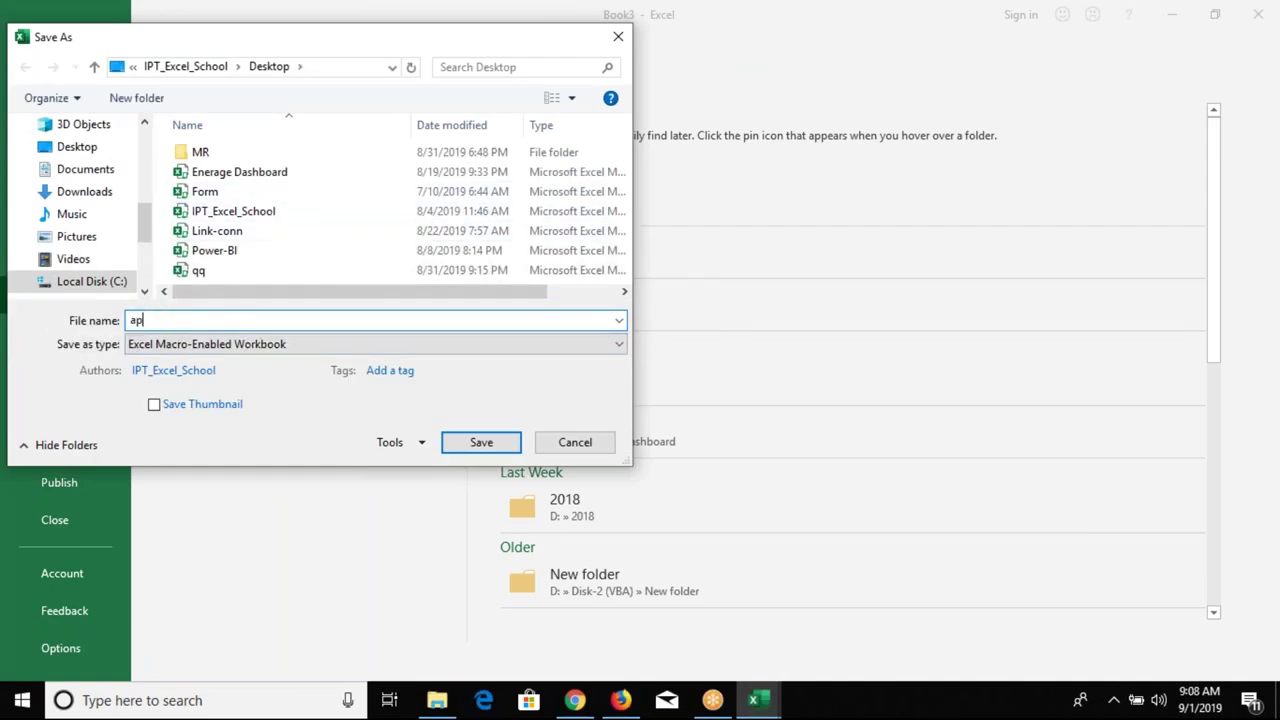
pyautogui.click(342, 346)
pyautogui.click(245, 9)
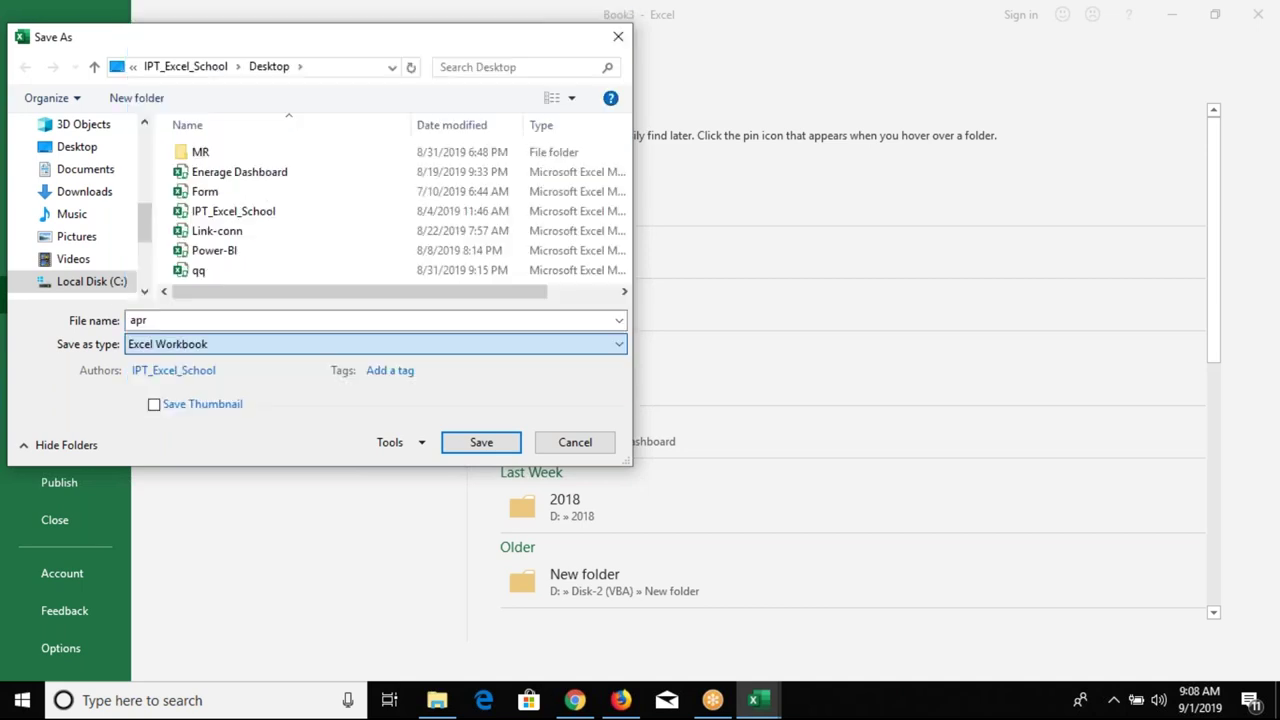
pyautogui.click(478, 442)
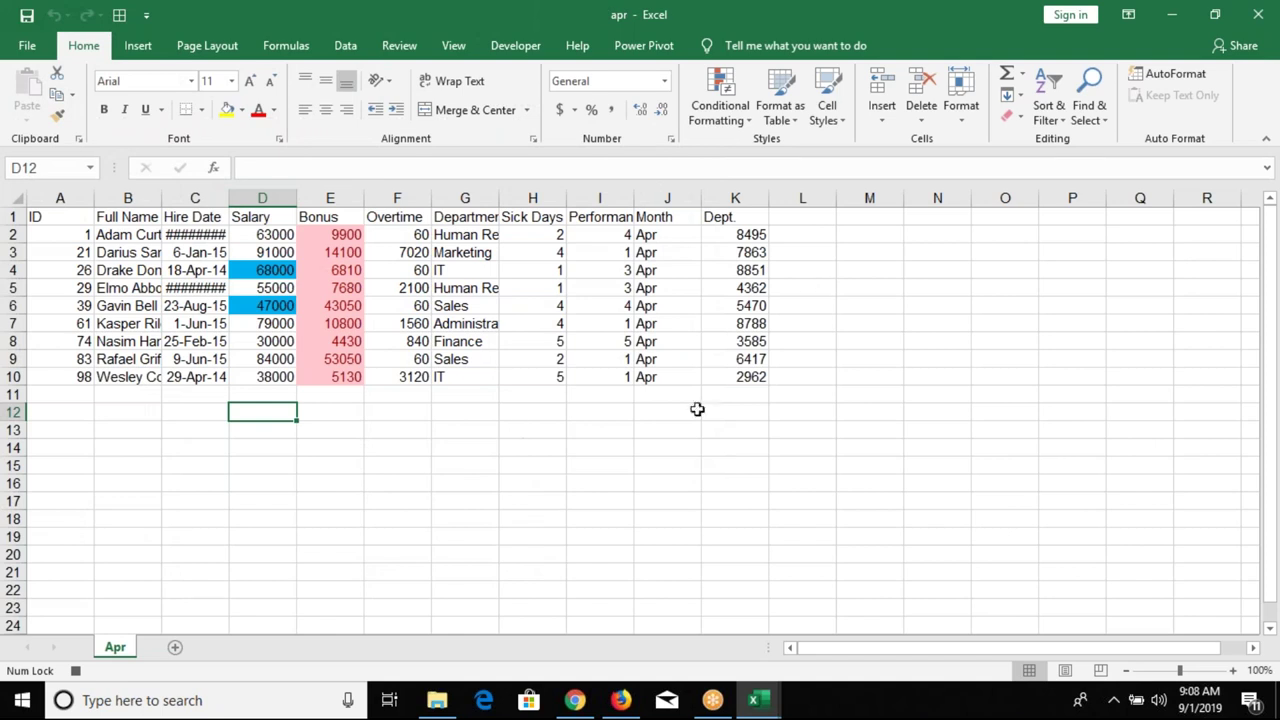
# - Close apr and remove the filter from Book2's employee table
pyautogui.click(1258, 14)
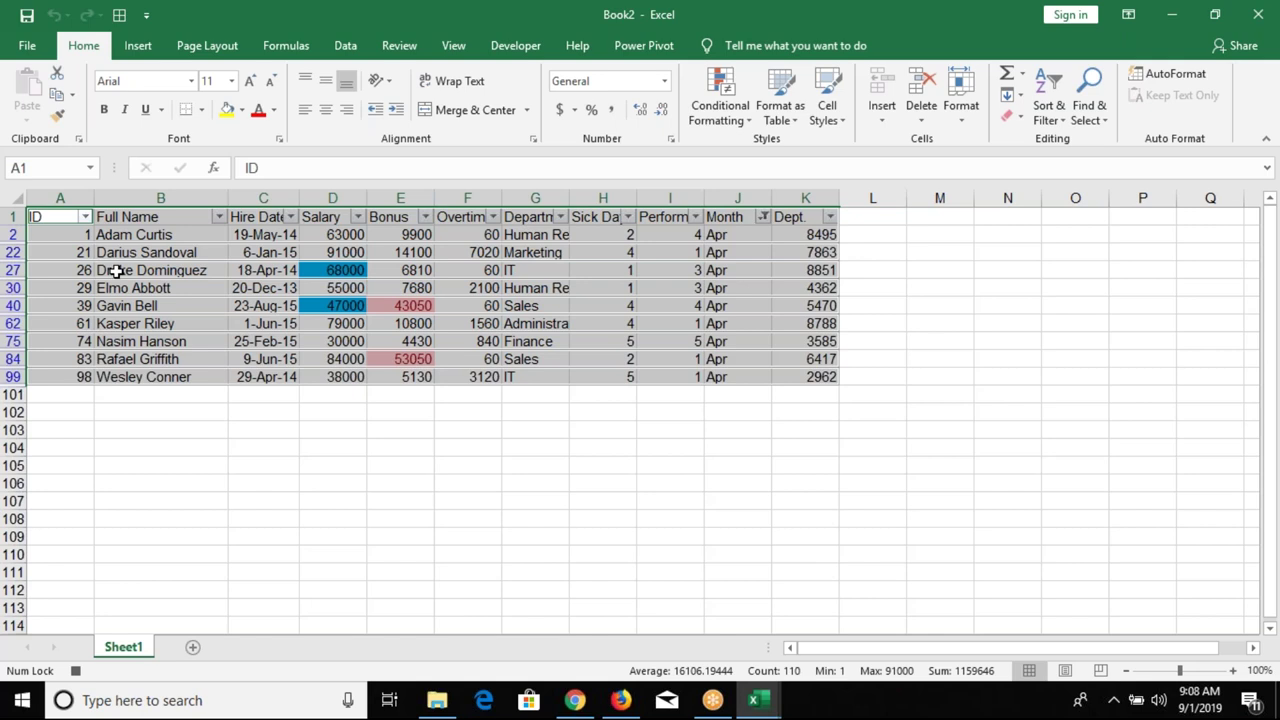
pyautogui.click(54, 217)
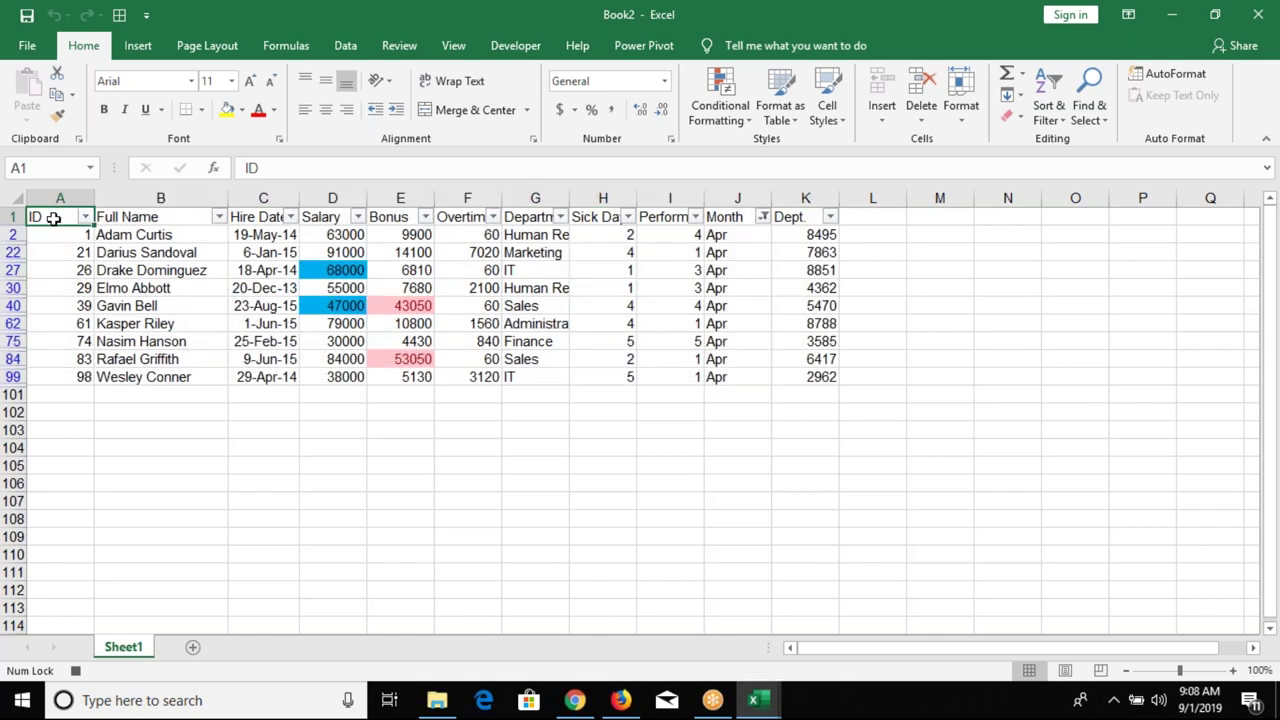
pyautogui.hotkey('ctrl', 'shift', 'l')
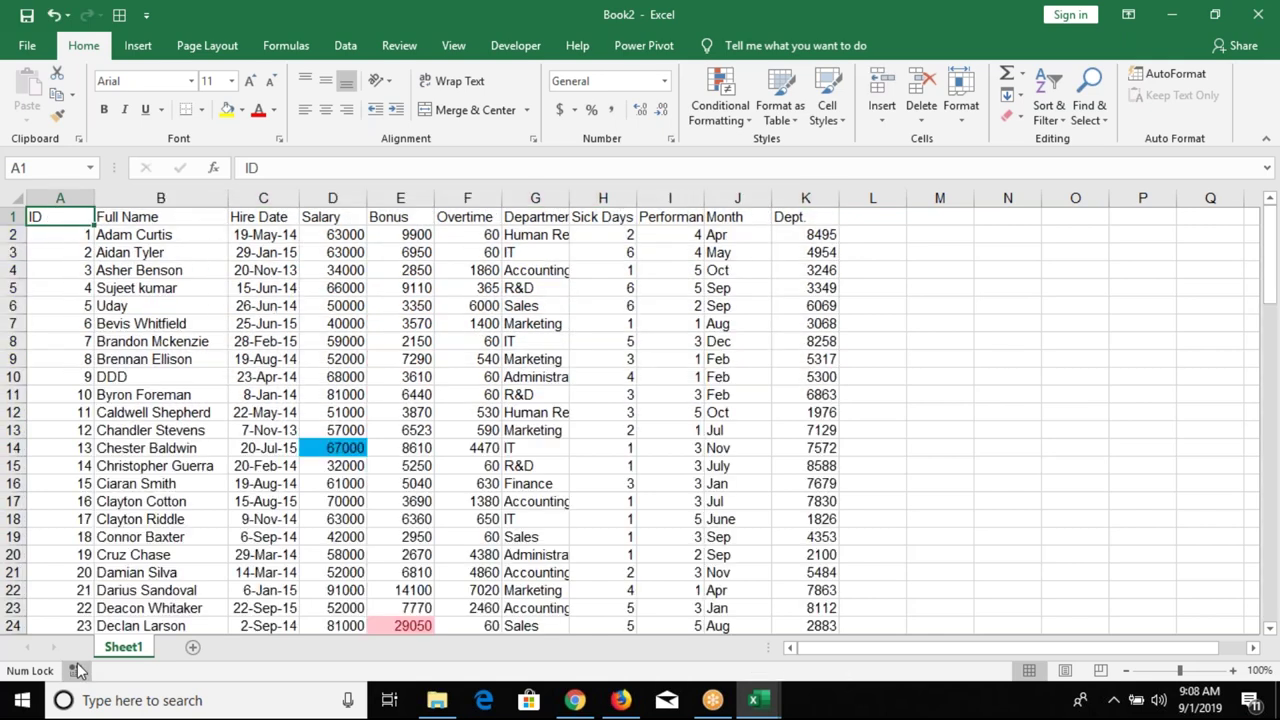
# - Open Macro1 for editing and add blank lines above End Sub
pyautogui.click(512, 46)
pyautogui.click(62, 100)
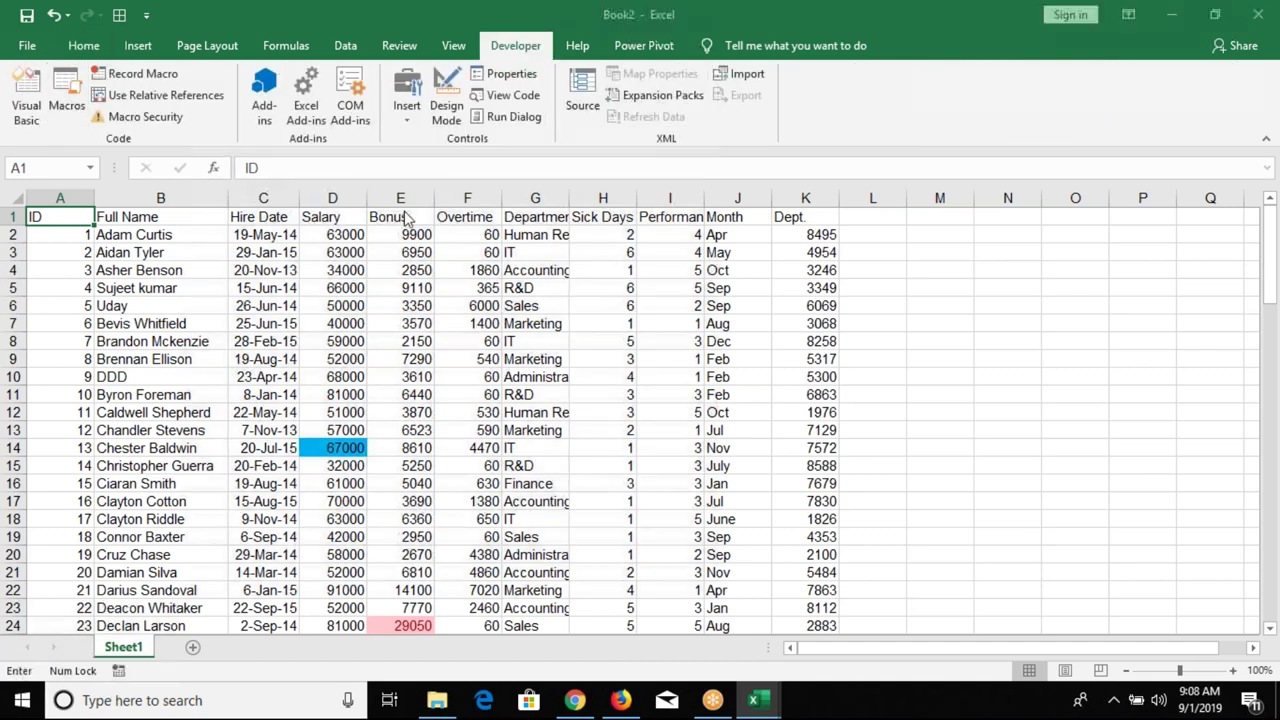
pyautogui.click(549, 280)
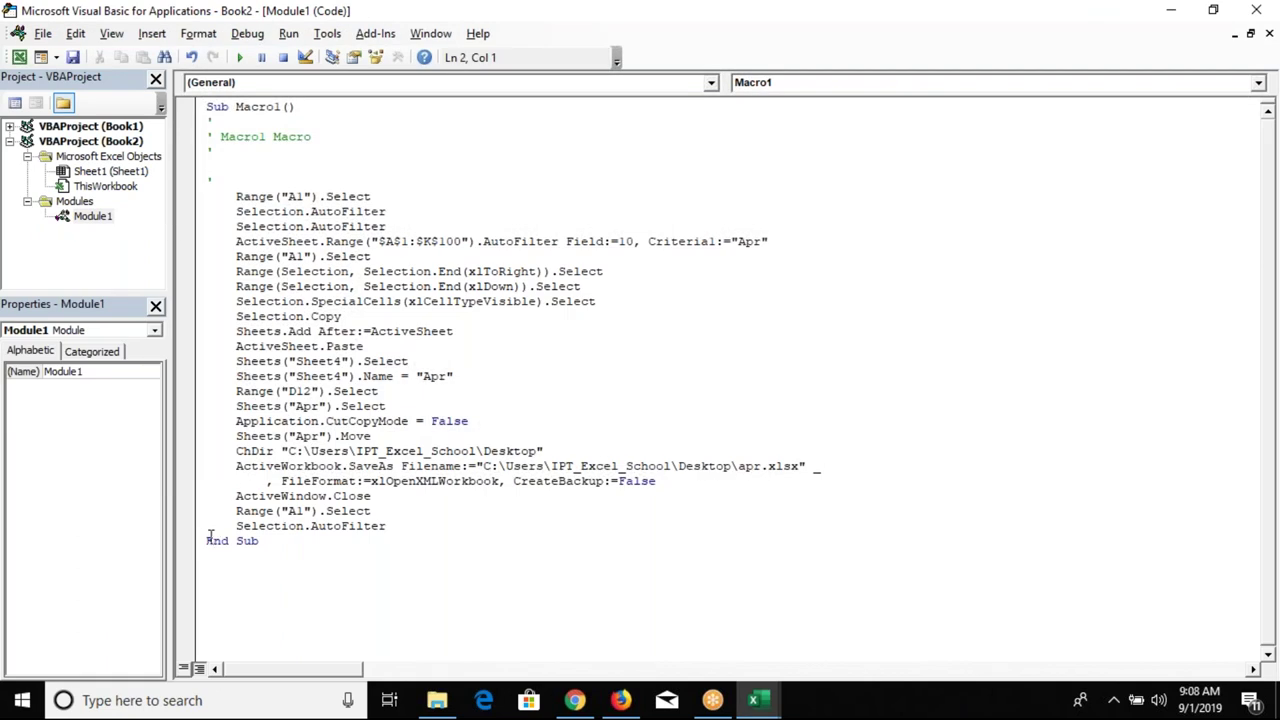
pyautogui.click(208, 540)
pyautogui.press('Return')
pyautogui.press('Return')
pyautogui.press('Return')
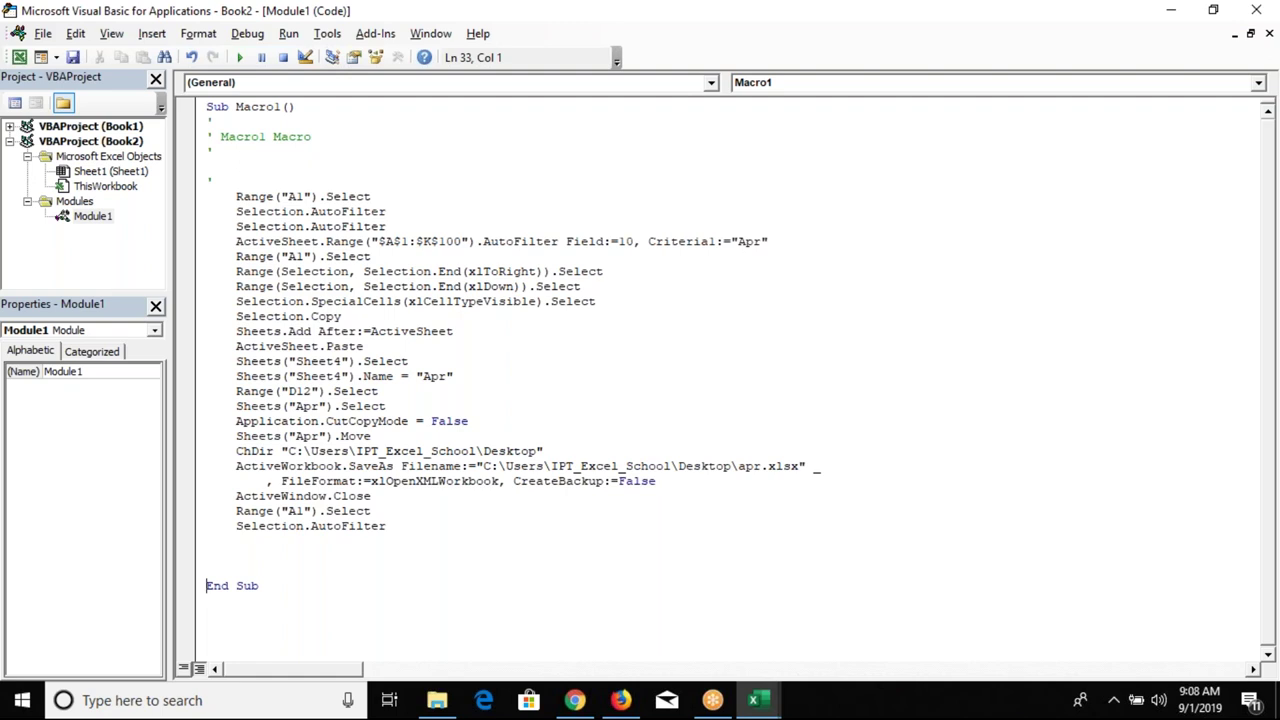
# - Delete the two extra Selection.AutoFilter lines from Macro1
pyautogui.click(386, 226)
pyautogui.click(460, 221)
pyautogui.hotkey('shift', 'Up')
pyautogui.hotkey('shift', 'Up')
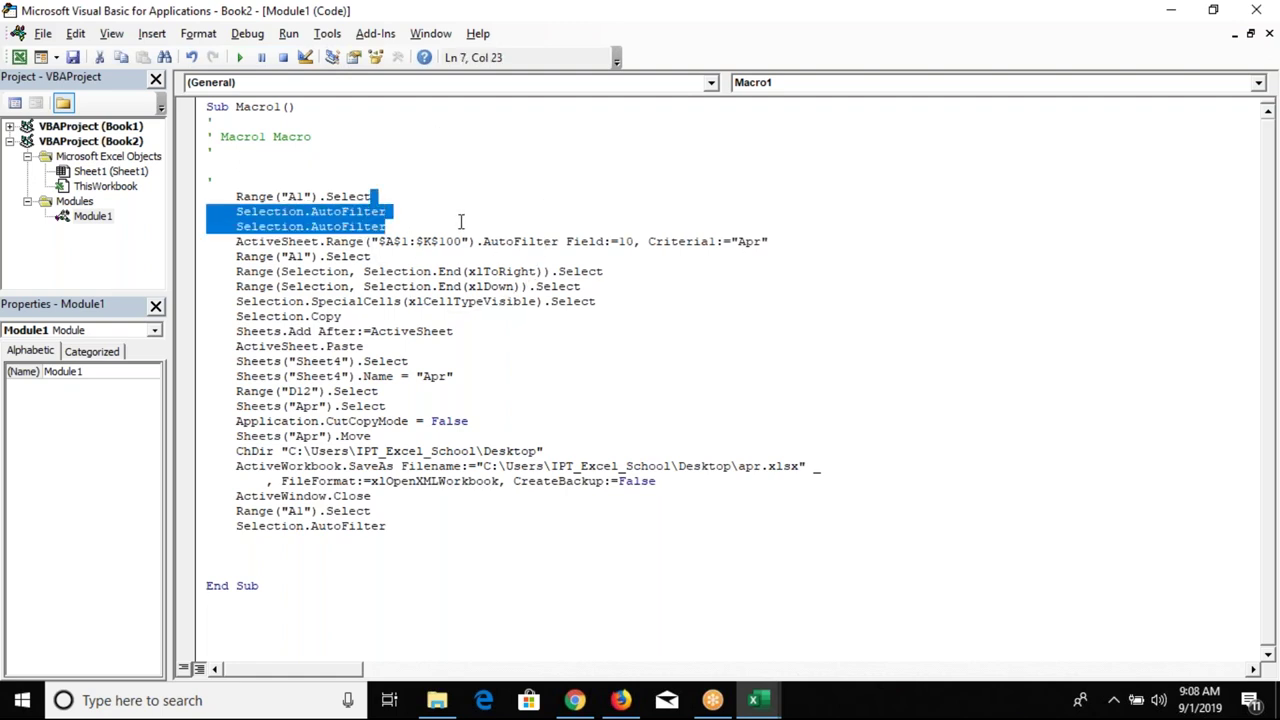
pyautogui.press('Delete')
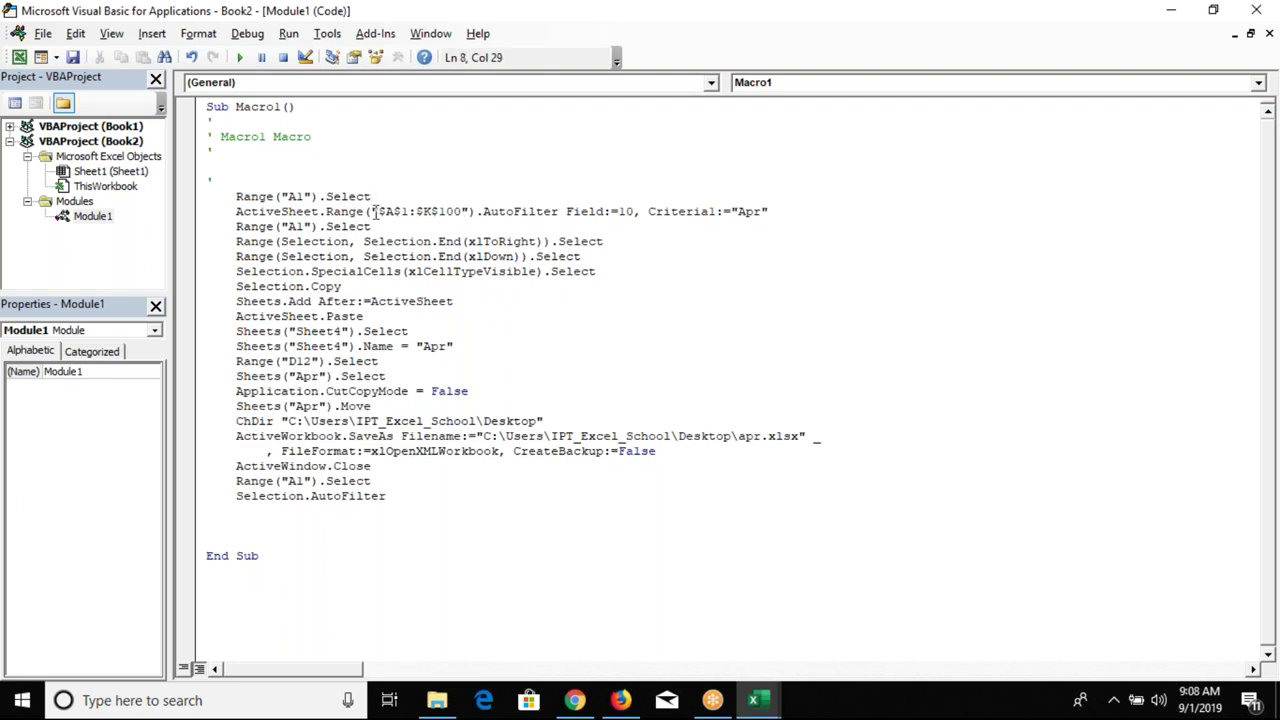
# - Shorten the AutoFilter range from "$A$1:$K$100" to "$A$1", after testing filtering from A1
pyautogui.moveTo(371, 212); pyautogui.dragTo(463, 206)
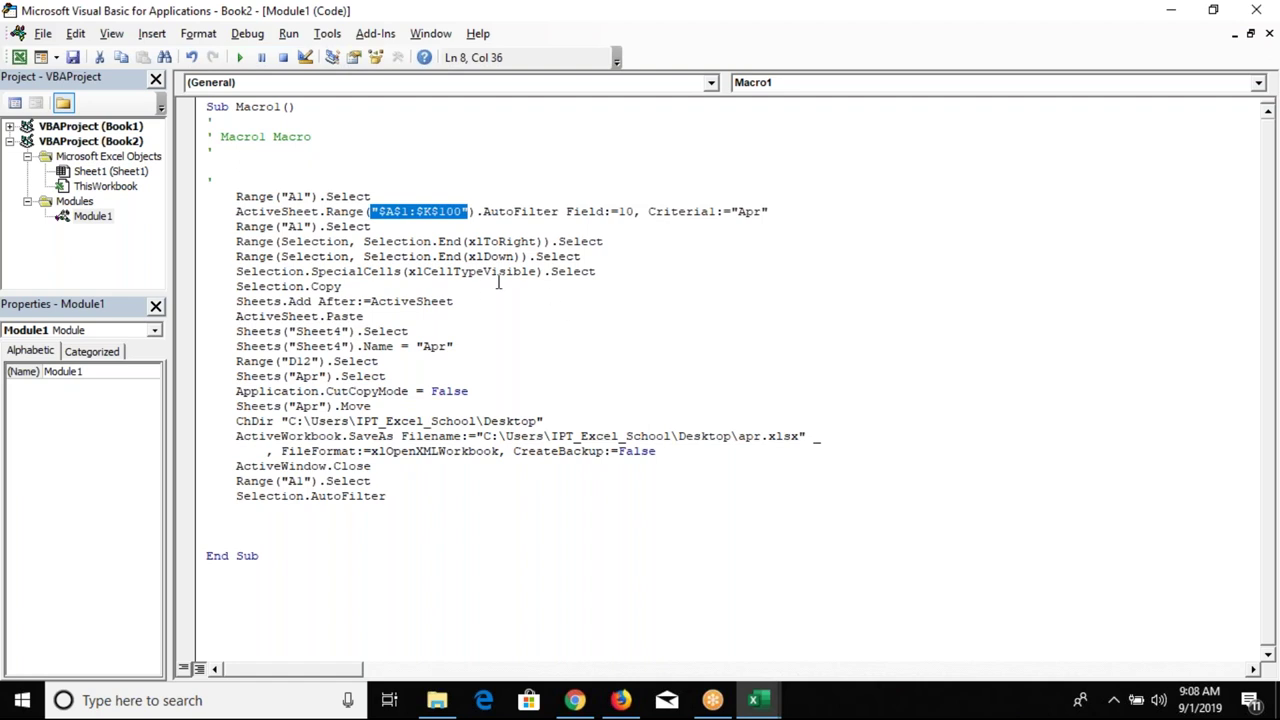
pyautogui.hotkey('alt', 'F11')
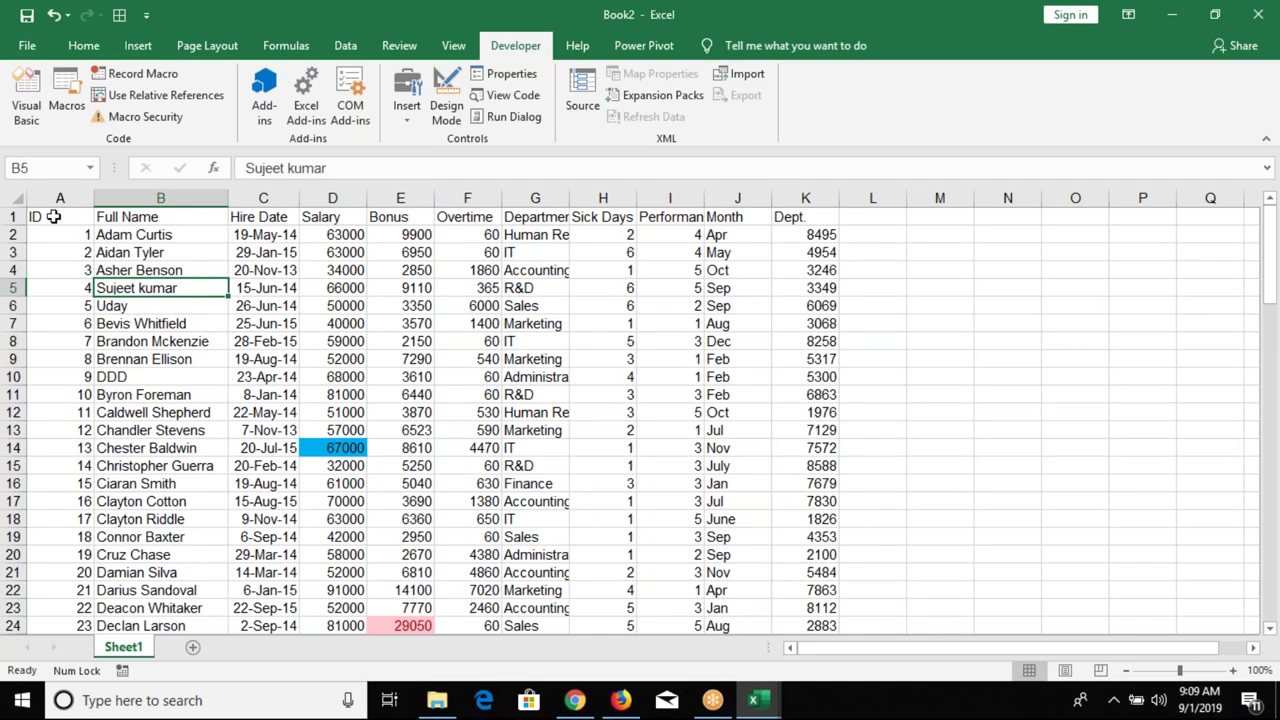
pyautogui.click(54, 216)
pyautogui.hotkey('ctrl', 'shift', 'l')
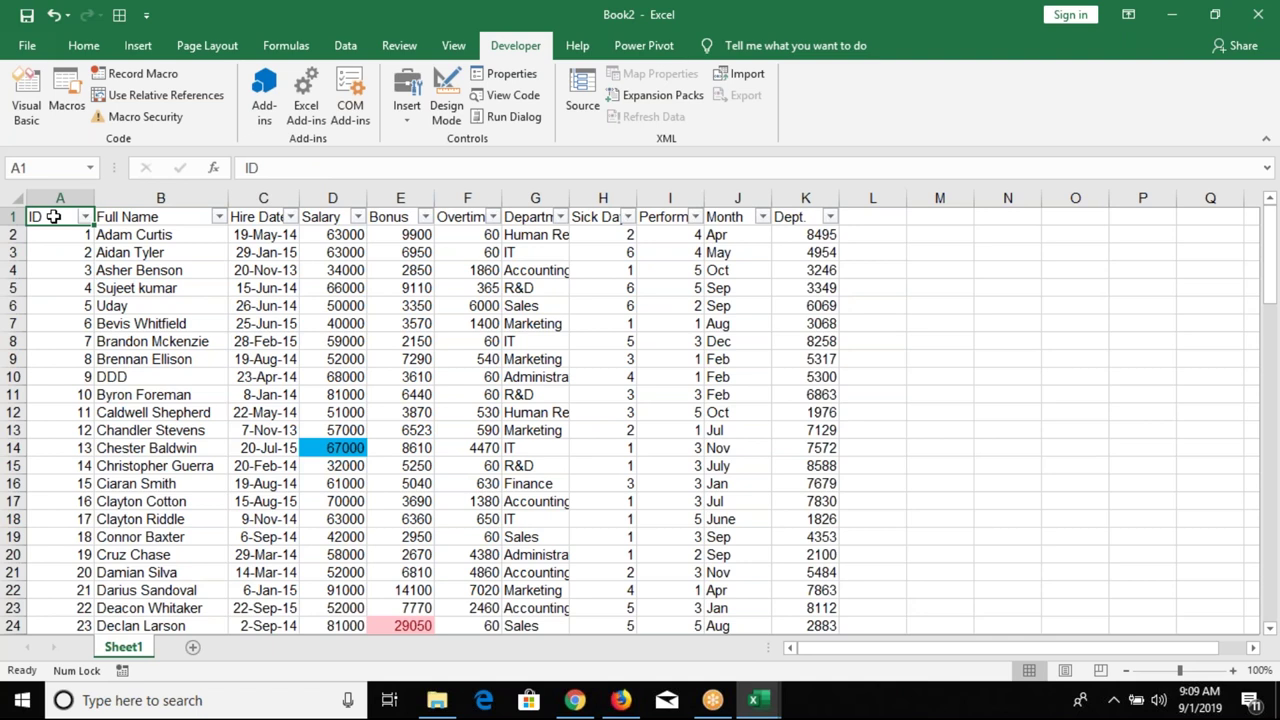
pyautogui.hotkey('ctrl', 'shift', 'l')
pyautogui.hotkey('alt', 'Tab')
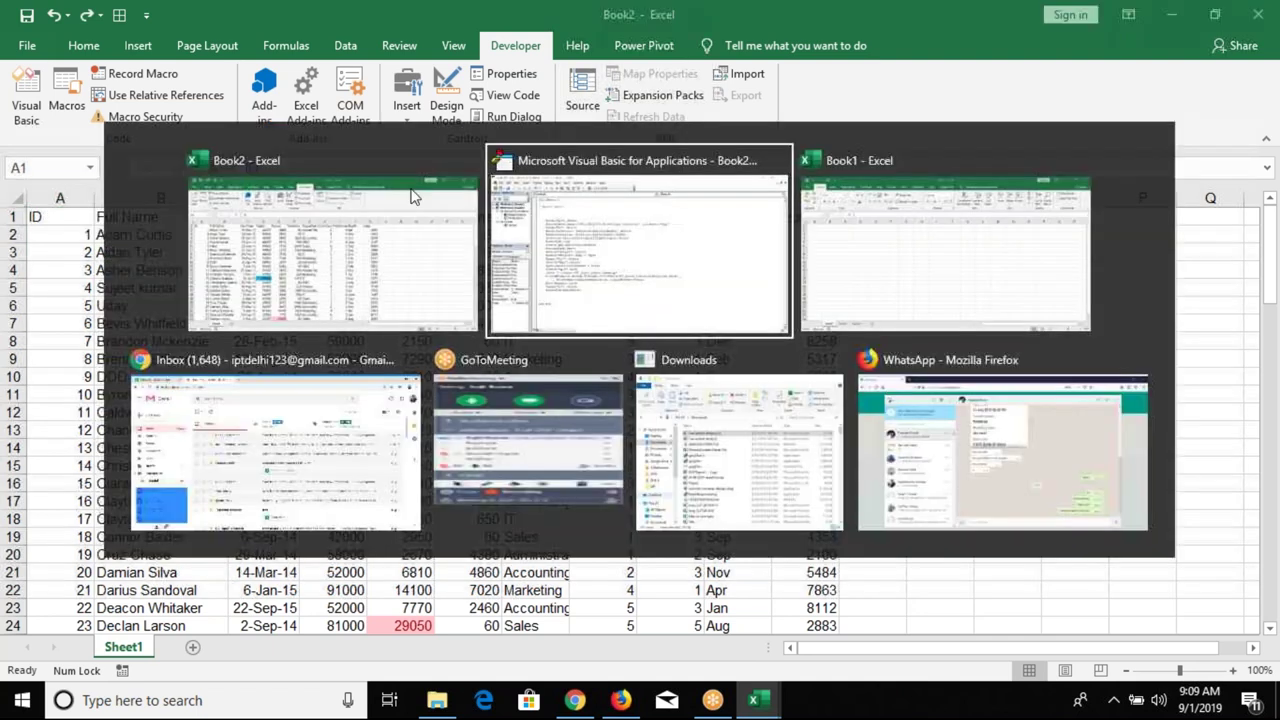
pyautogui.press('Delete')
pyautogui.press('Delete')
pyautogui.press('Delete')
pyautogui.press('Delete')
pyautogui.press('Delete')
pyautogui.press('BackSpace')
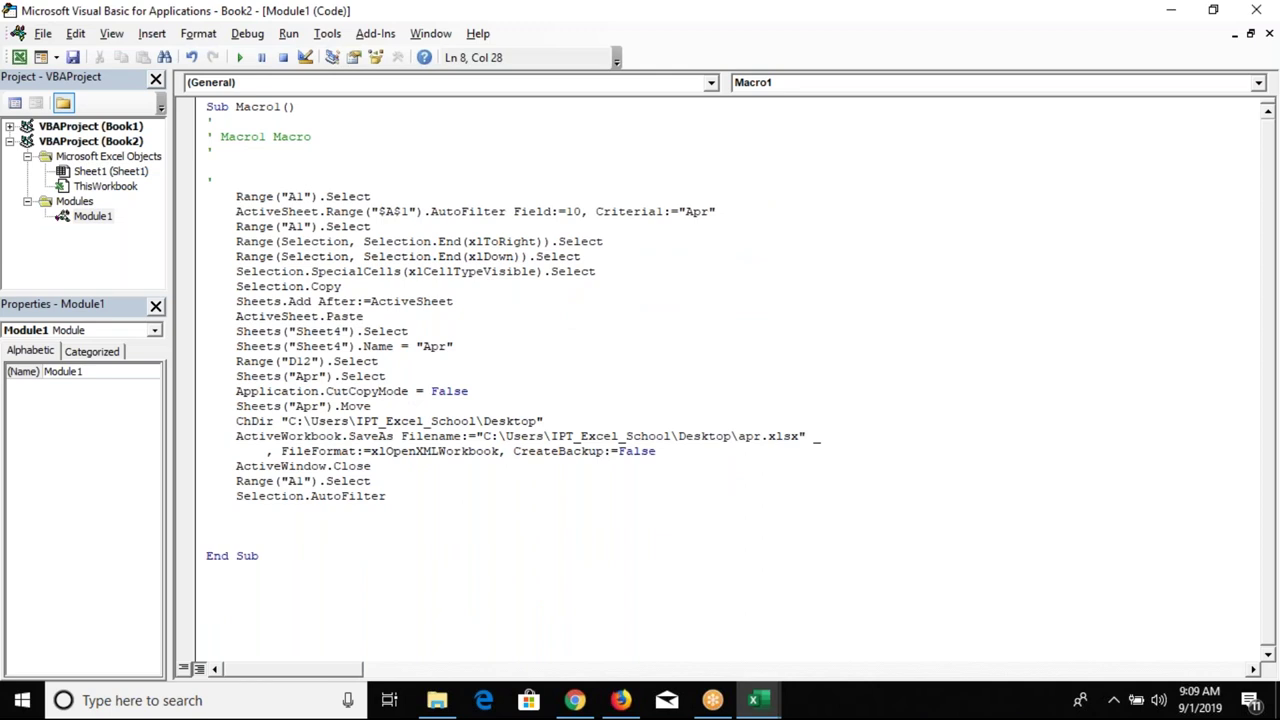
# - Delete the Sheets("Sheet4").Select statement from Macro1
pyautogui.click(546, 300)
pyautogui.click(709, 211)
pyautogui.click(222, 242)
pyautogui.moveTo(236, 241); pyautogui.dragTo(588, 256)
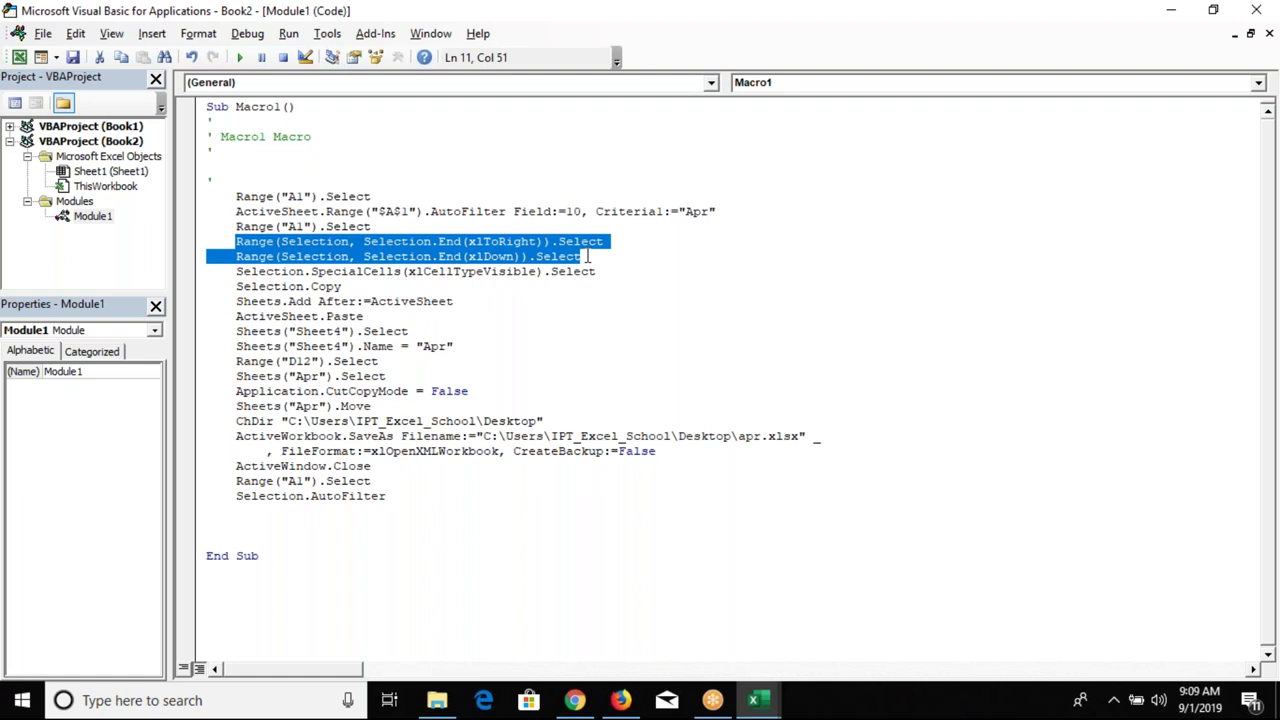
pyautogui.moveTo(576, 265); pyautogui.dragTo(598, 253)
pyautogui.click(611, 276)
pyautogui.click(362, 286)
pyautogui.click(469, 300)
pyautogui.click(366, 316)
pyautogui.moveTo(237, 331); pyautogui.dragTo(420, 334)
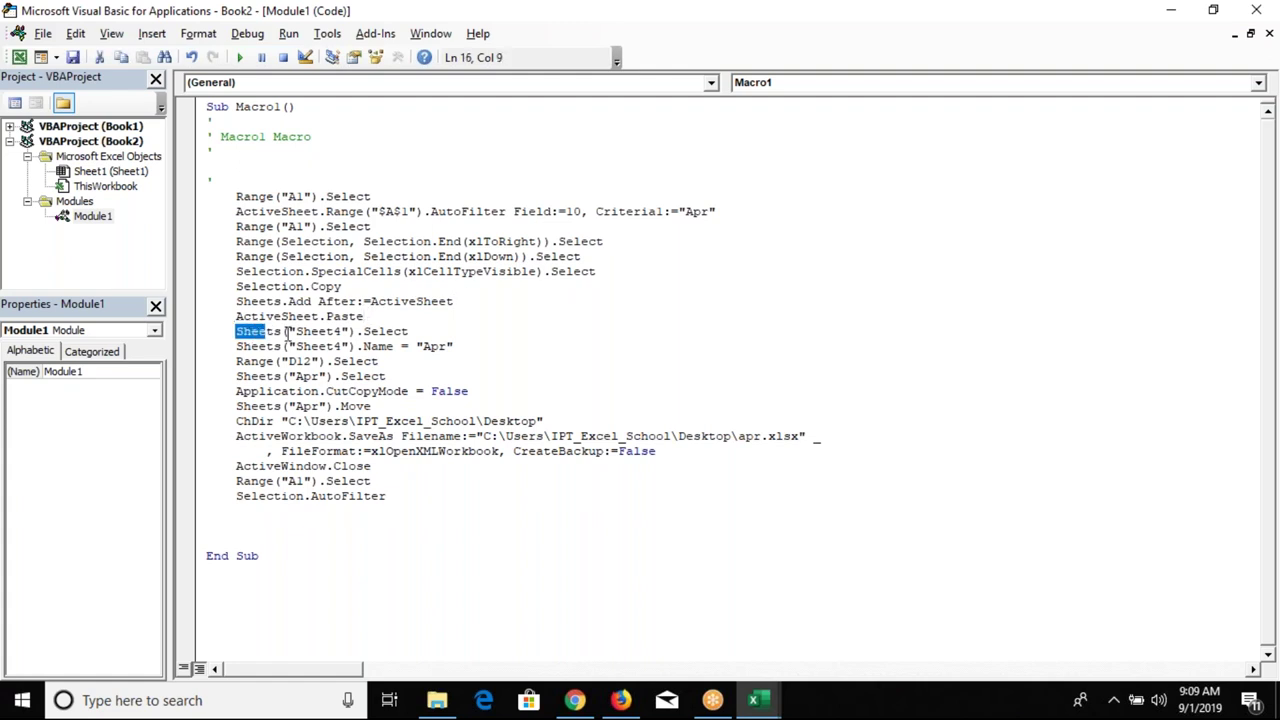
pyautogui.press('Delete')
# - Replace Sheets("Sheet4") on the sheet-renaming line with ActiveSheet
pyautogui.moveTo(237, 331); pyautogui.dragTo(357, 353)
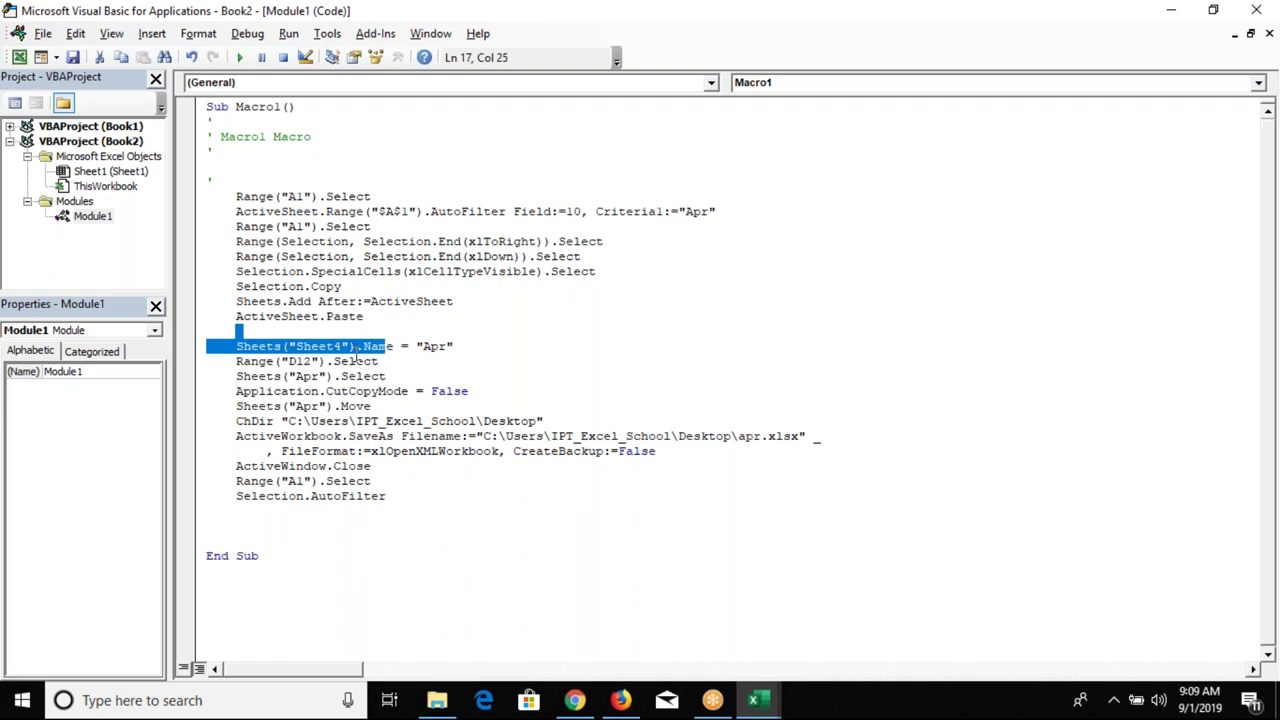
pyautogui.click(356, 348)
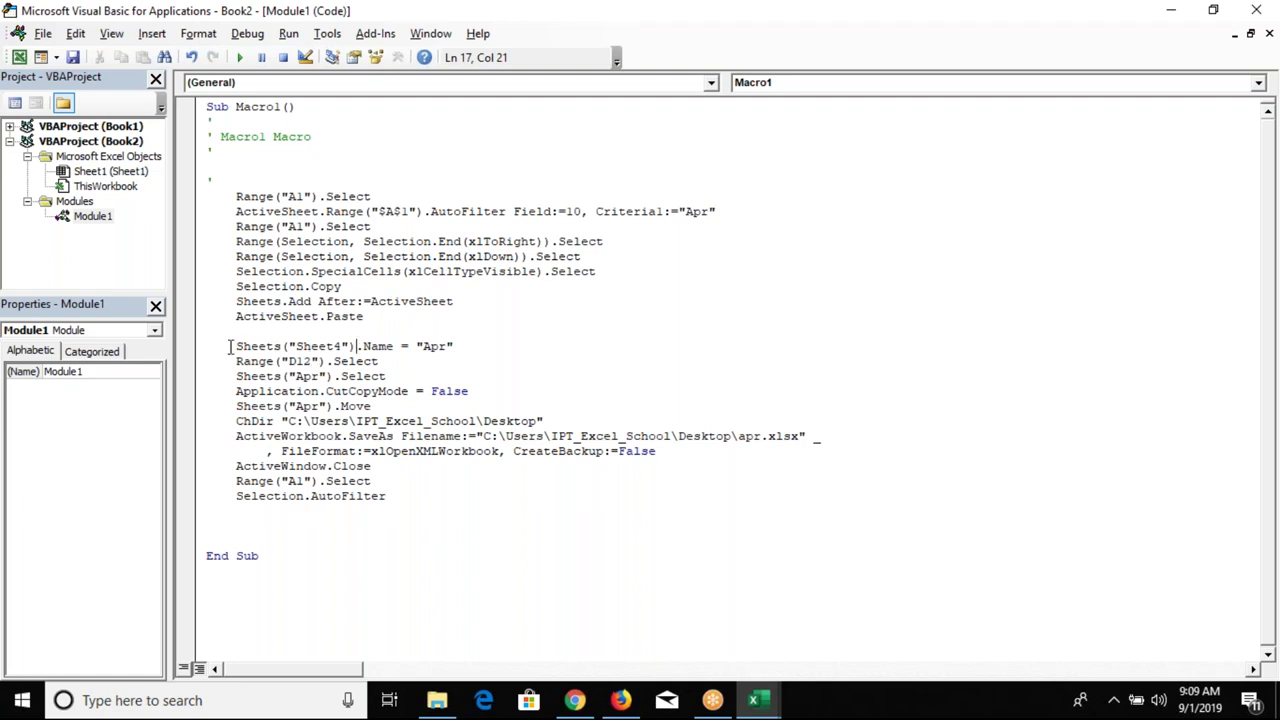
pyautogui.moveTo(229, 346); pyautogui.dragTo(452, 345)
pyautogui.click(452, 345)
pyautogui.moveTo(237, 331); pyautogui.dragTo(356, 348)
pyautogui.click(357, 348)
pyautogui.doubleClick(250, 316)
pyautogui.hotkey('ctrl', 'c')
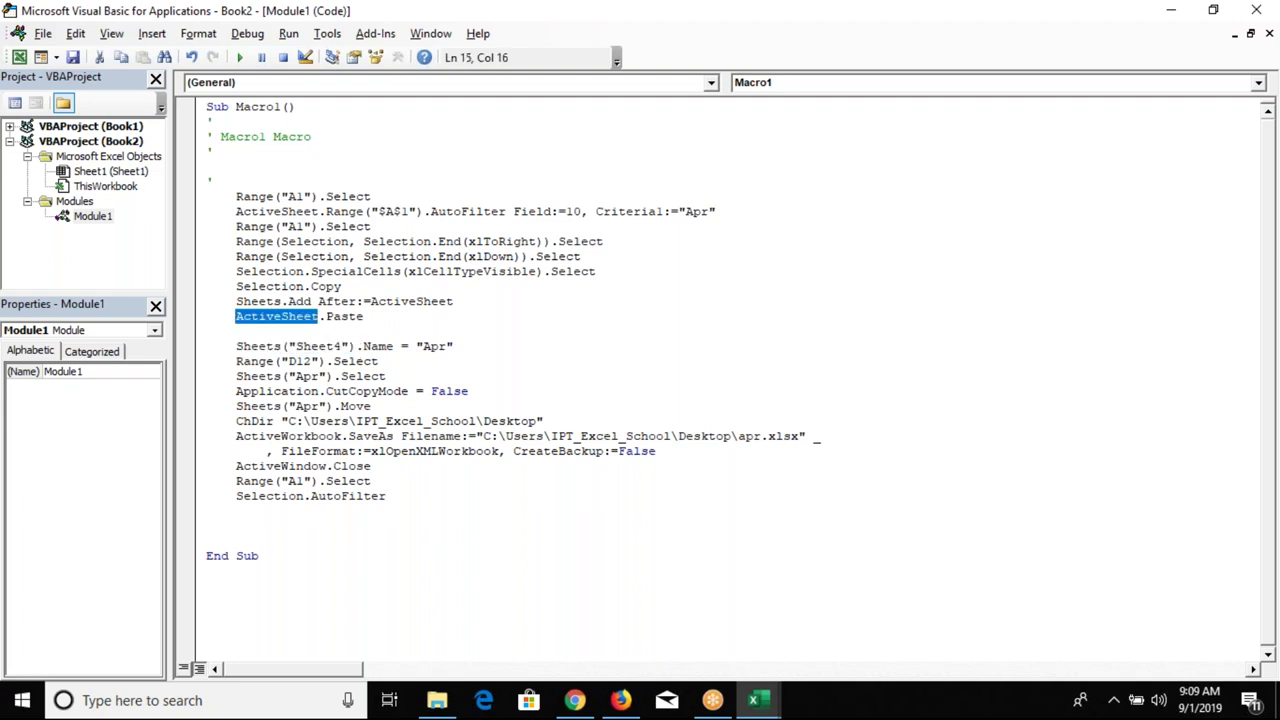
pyautogui.doubleClick(240, 302)
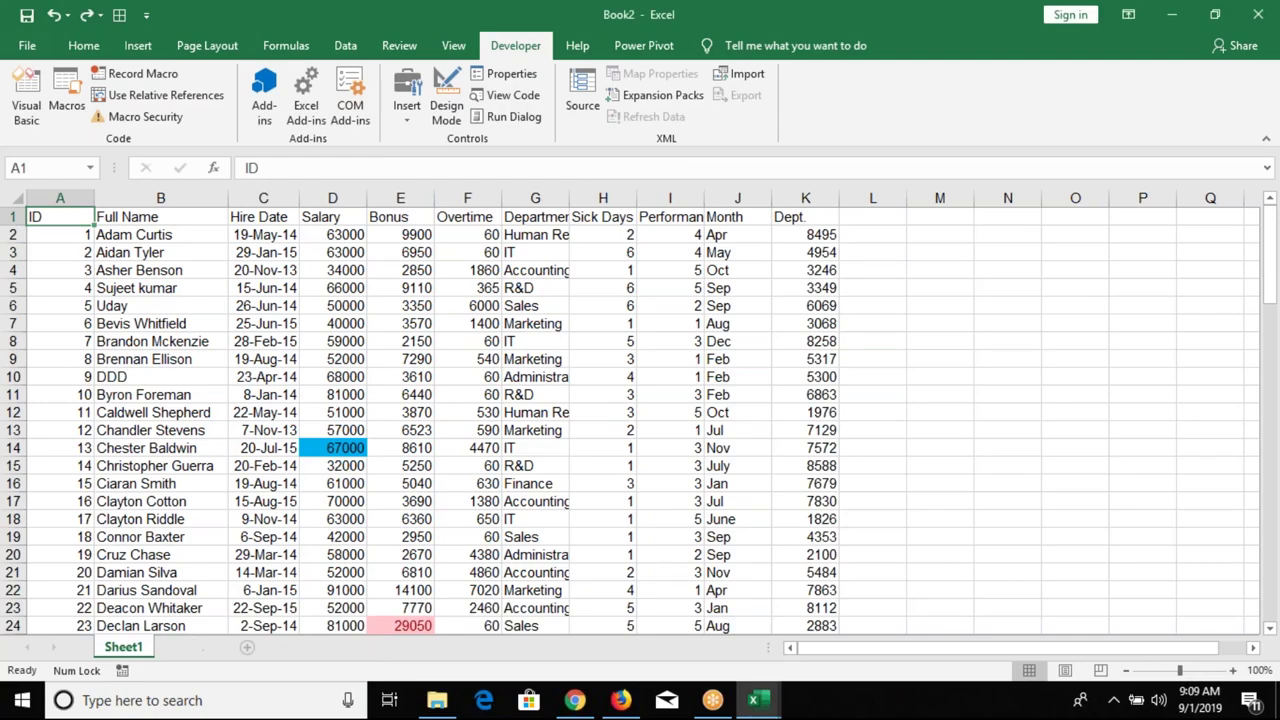
pyautogui.click(190, 647)
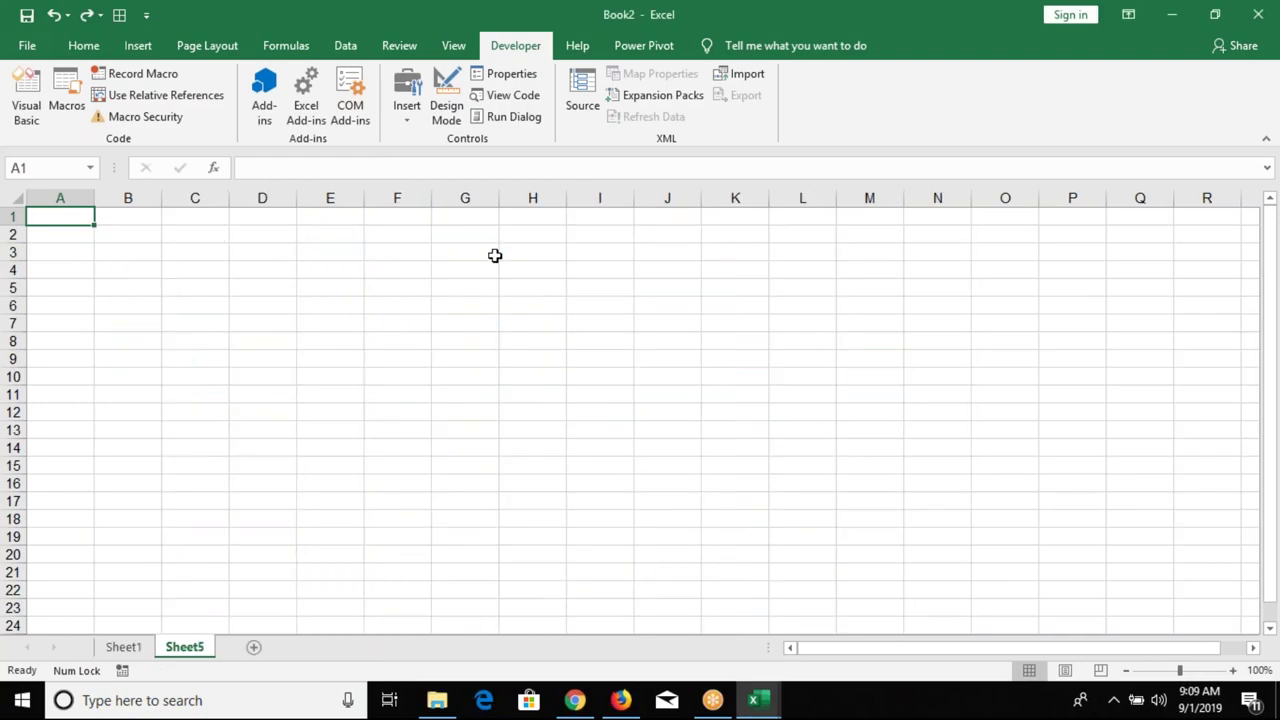
pyautogui.hotkey('alt', 'F11')
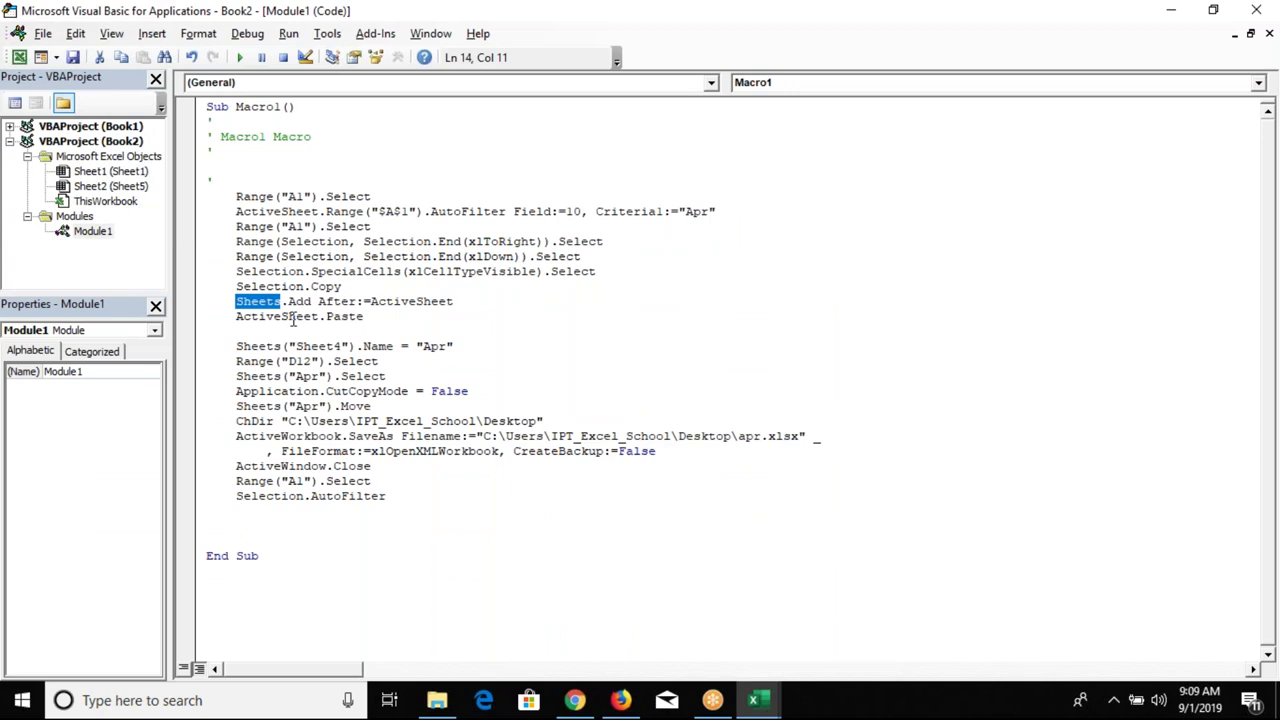
pyautogui.doubleClick(293, 317)
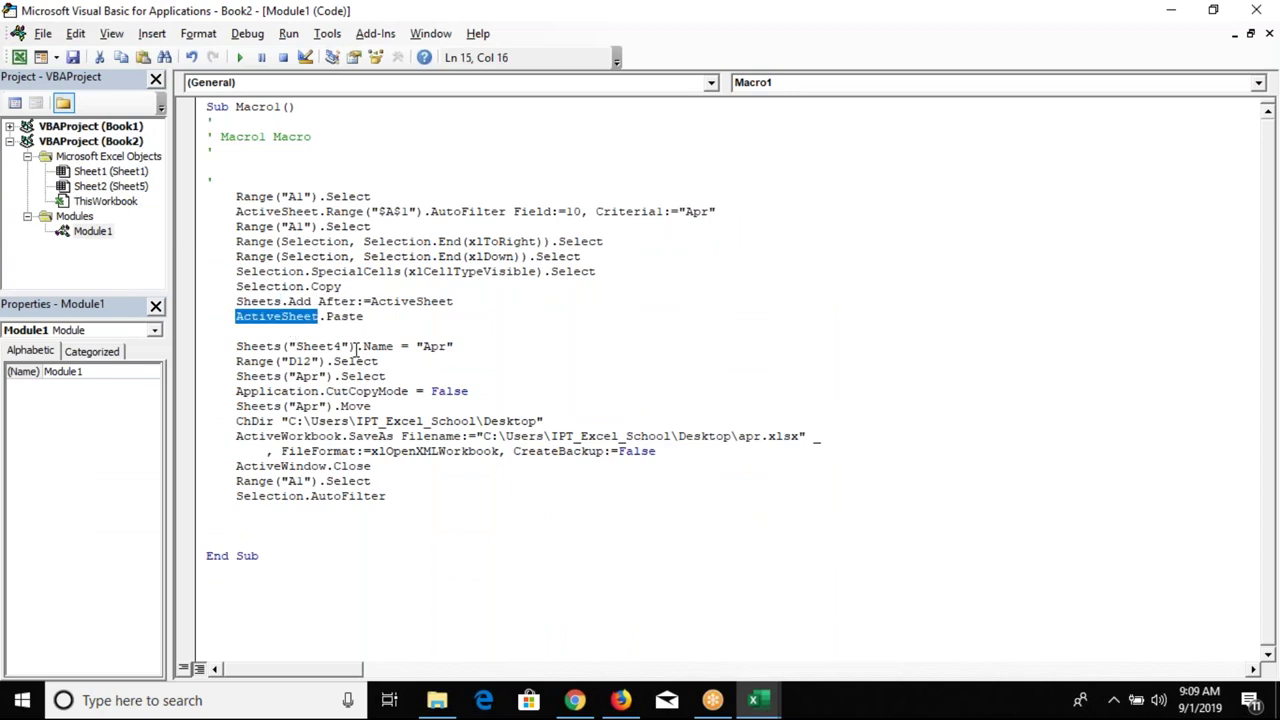
pyautogui.moveTo(355, 346); pyautogui.dragTo(237, 346)
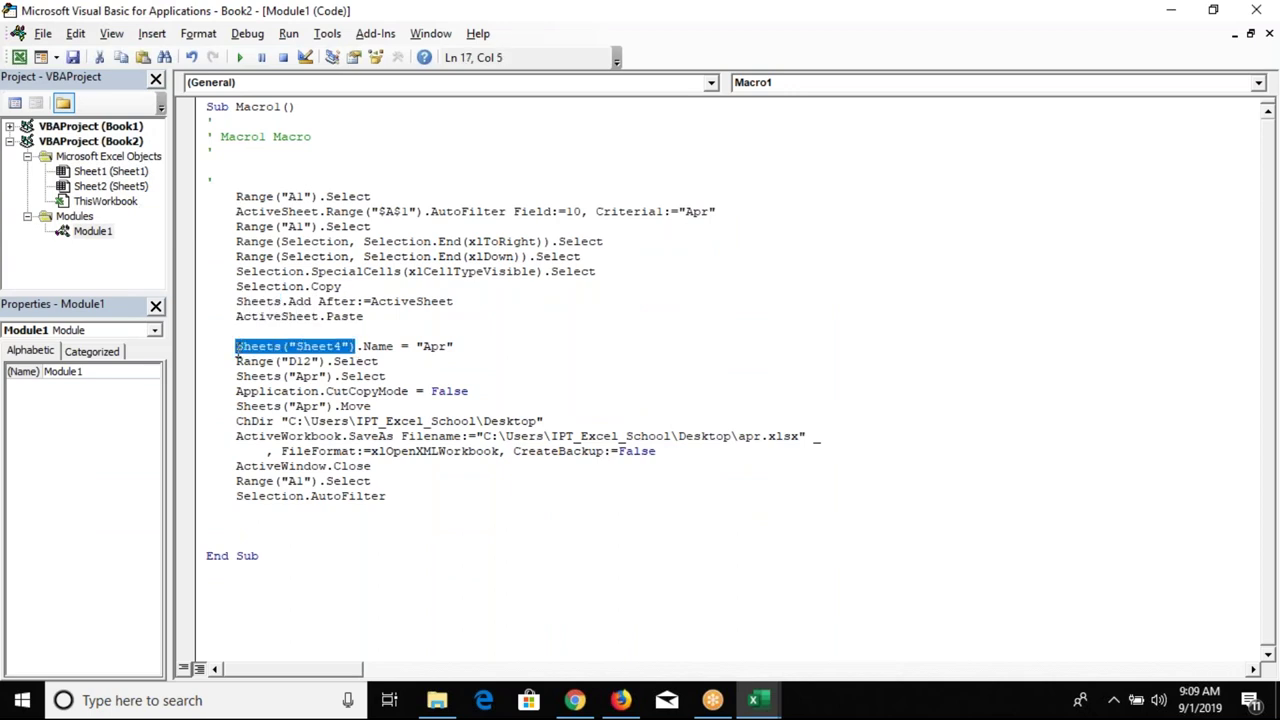
pyautogui.hotkey('ctrl', 'v')
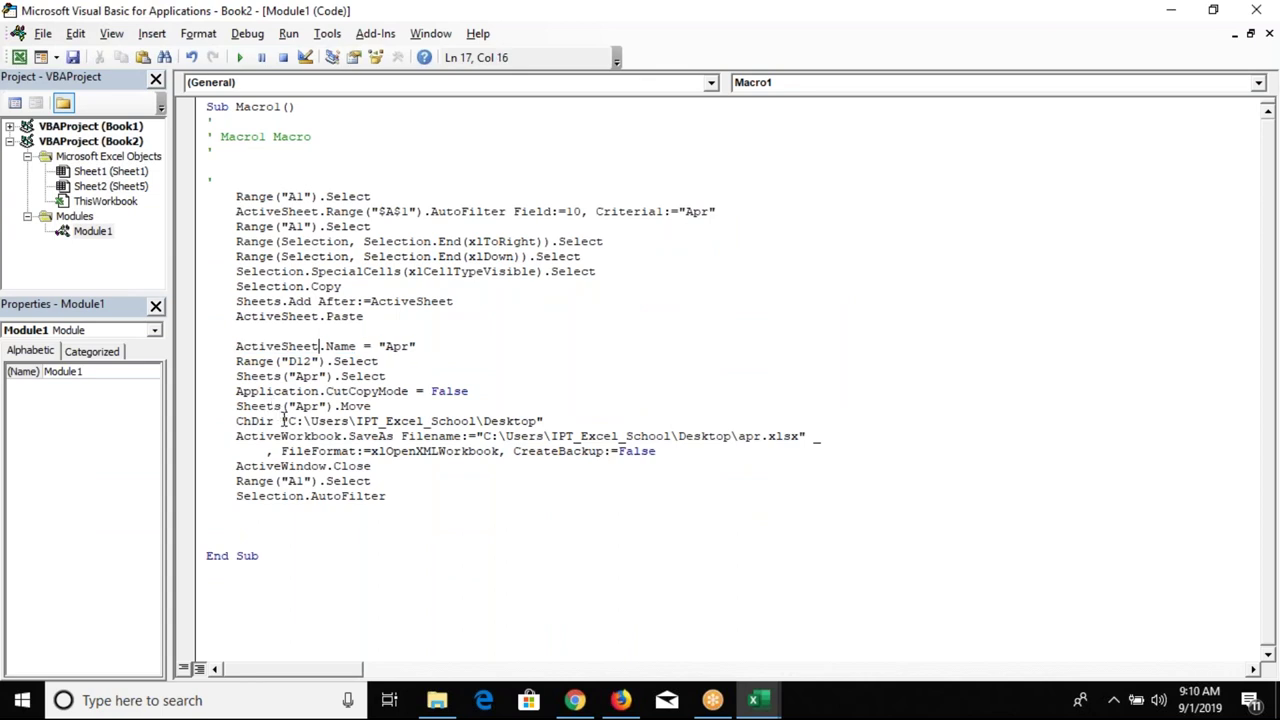
# - Delete the Range("D12").Select and Sheets("Apr").Select lines and the leftover blank line
pyautogui.click(295, 376)
pyautogui.moveTo(400, 376); pyautogui.dragTo(240, 366)
pyautogui.press('Delete')
pyautogui.click(240, 362)
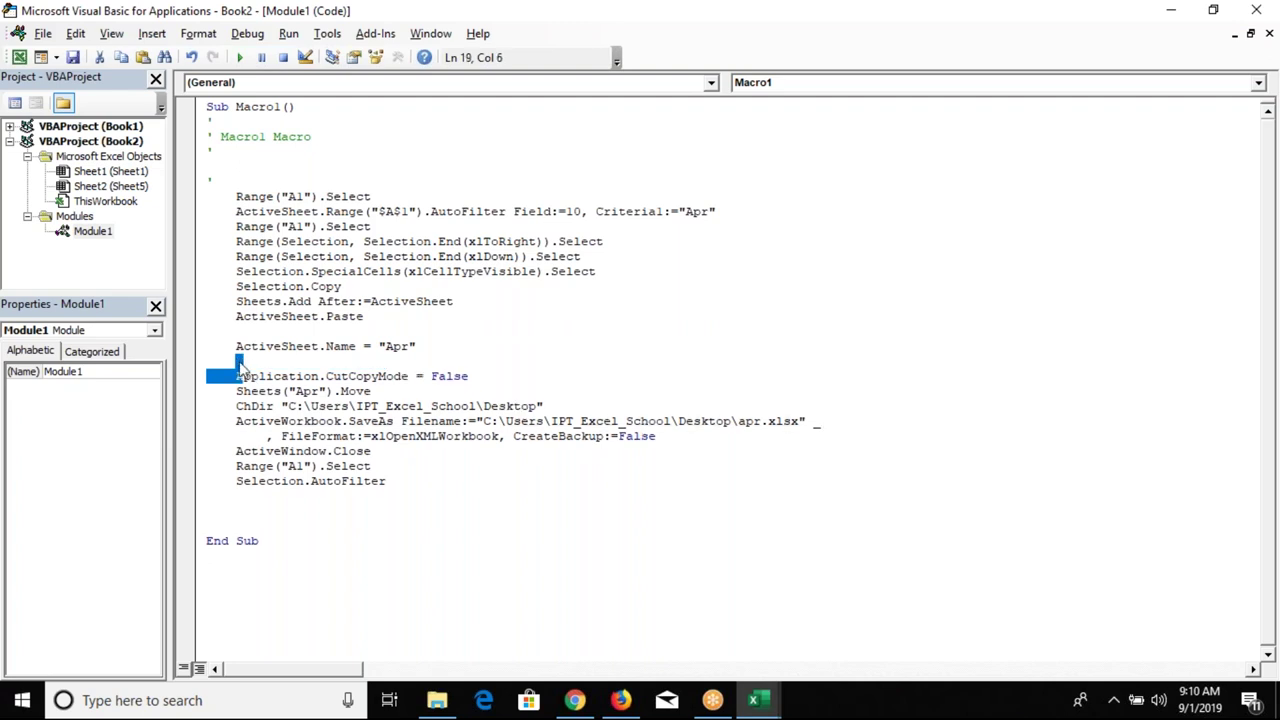
pyautogui.click(240, 364)
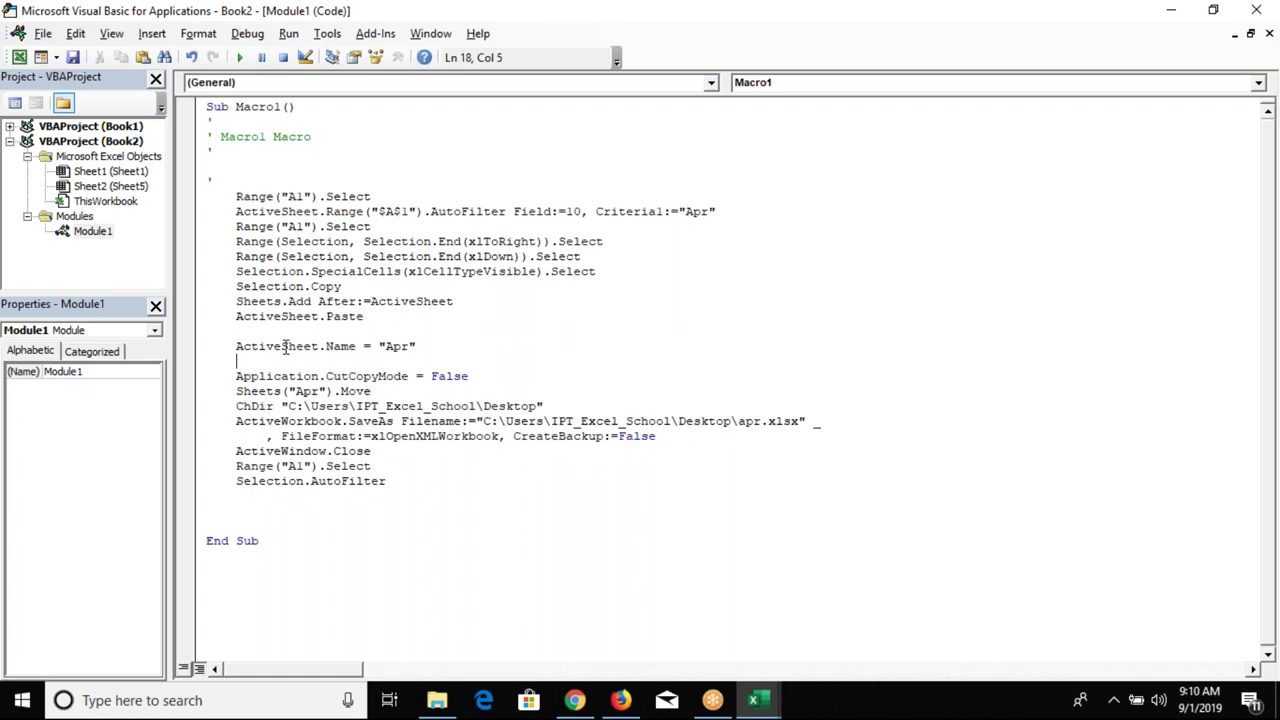
pyautogui.press('Delete')
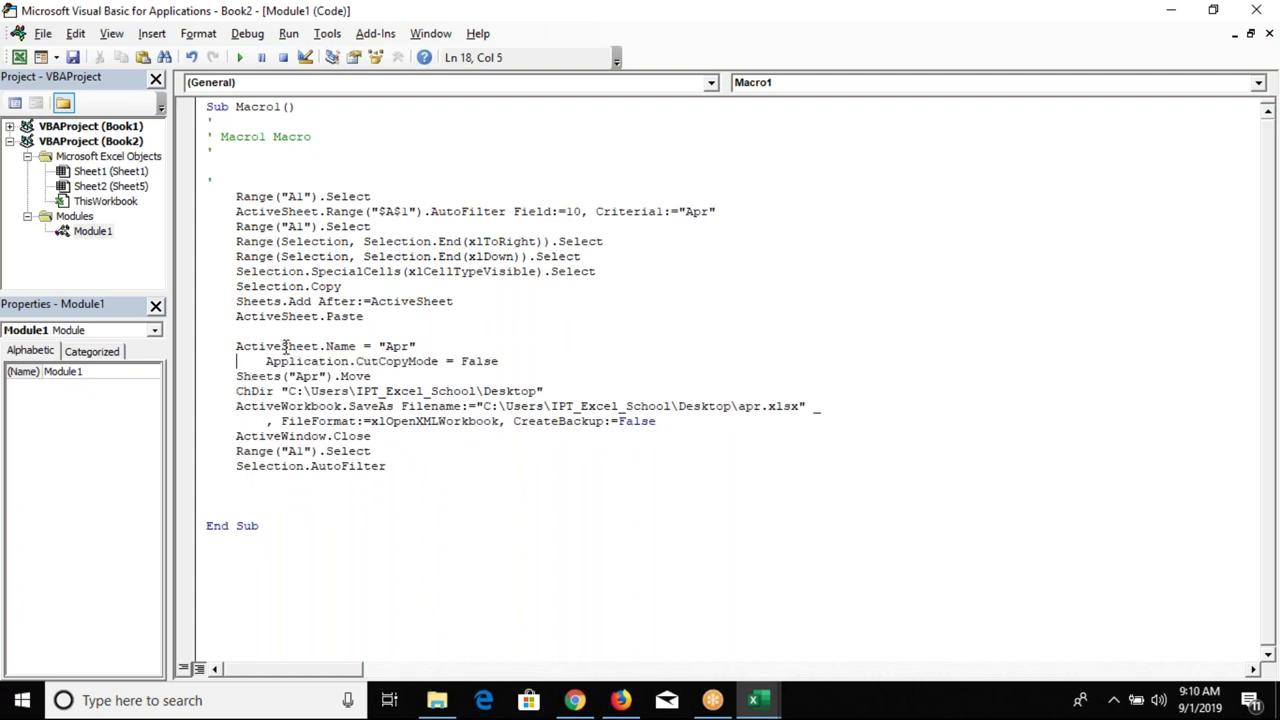
# - Remove the extra indent before the CutCopyMode line, after demonstrating copy mode in Excel
pyautogui.hotkey('alt', 'F11')
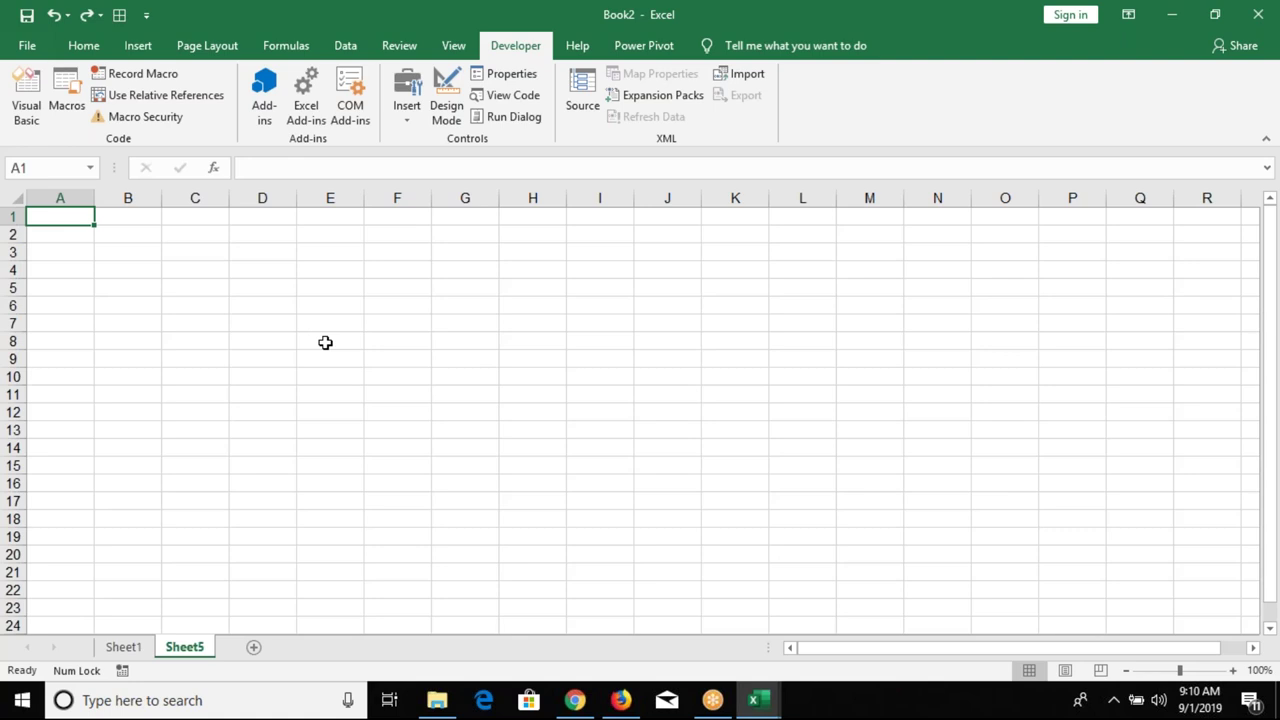
pyautogui.hotkey('ctrl', 'c')
pyautogui.press('Escape')
pyautogui.hotkey('alt', 'F11')
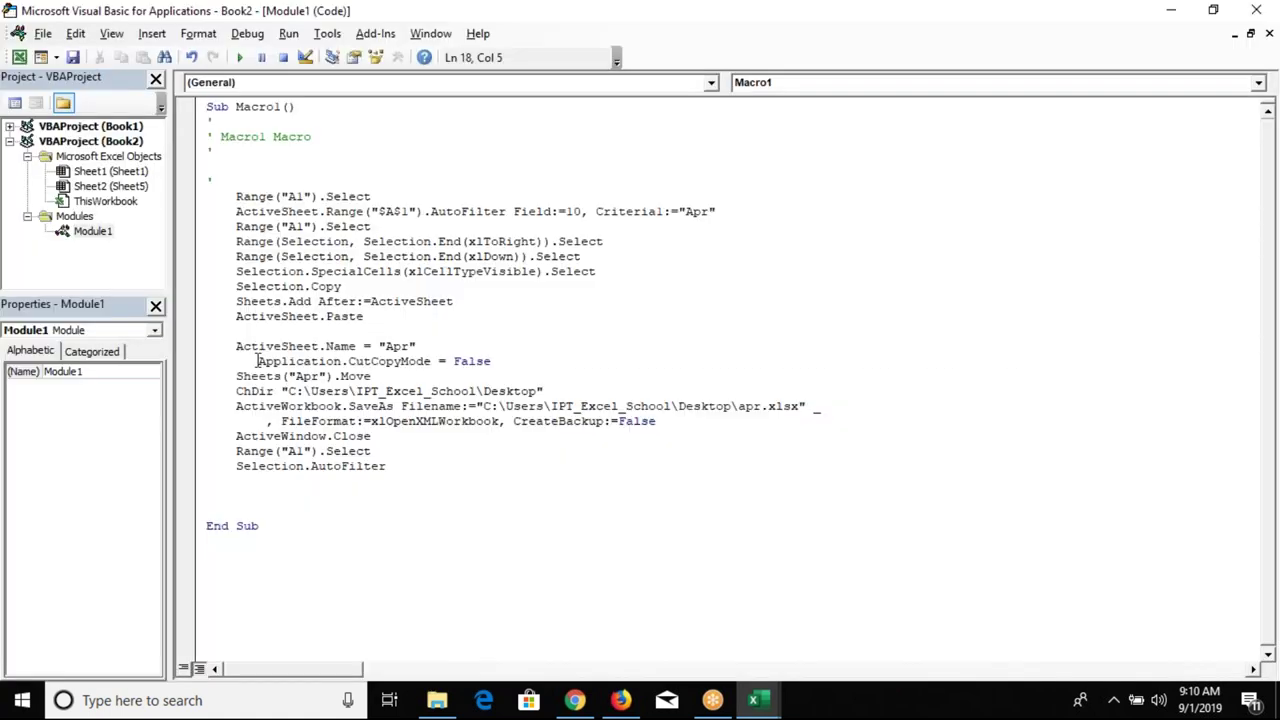
pyautogui.press('Delete')
pyautogui.press('Delete')
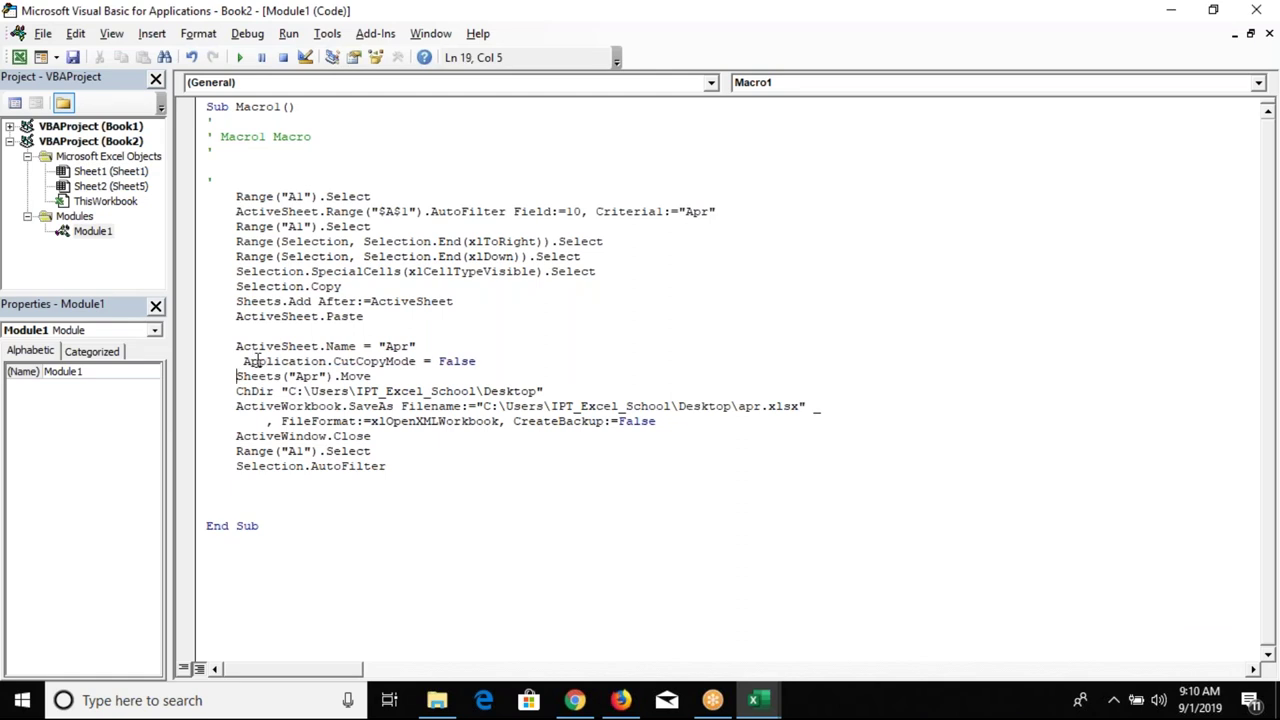
# - Replace Sheets("Apr") on the Move line with ActiveSheet
pyautogui.hotkey('shift', 'Right')
pyautogui.hotkey('shift', 'Right')
pyautogui.hotkey('shift', 'Right')
pyautogui.hotkey('shift', 'Right')
pyautogui.hotkey('shift', 'Right')
pyautogui.hotkey('shift', 'Right')
pyautogui.hotkey('shift', 'Right')
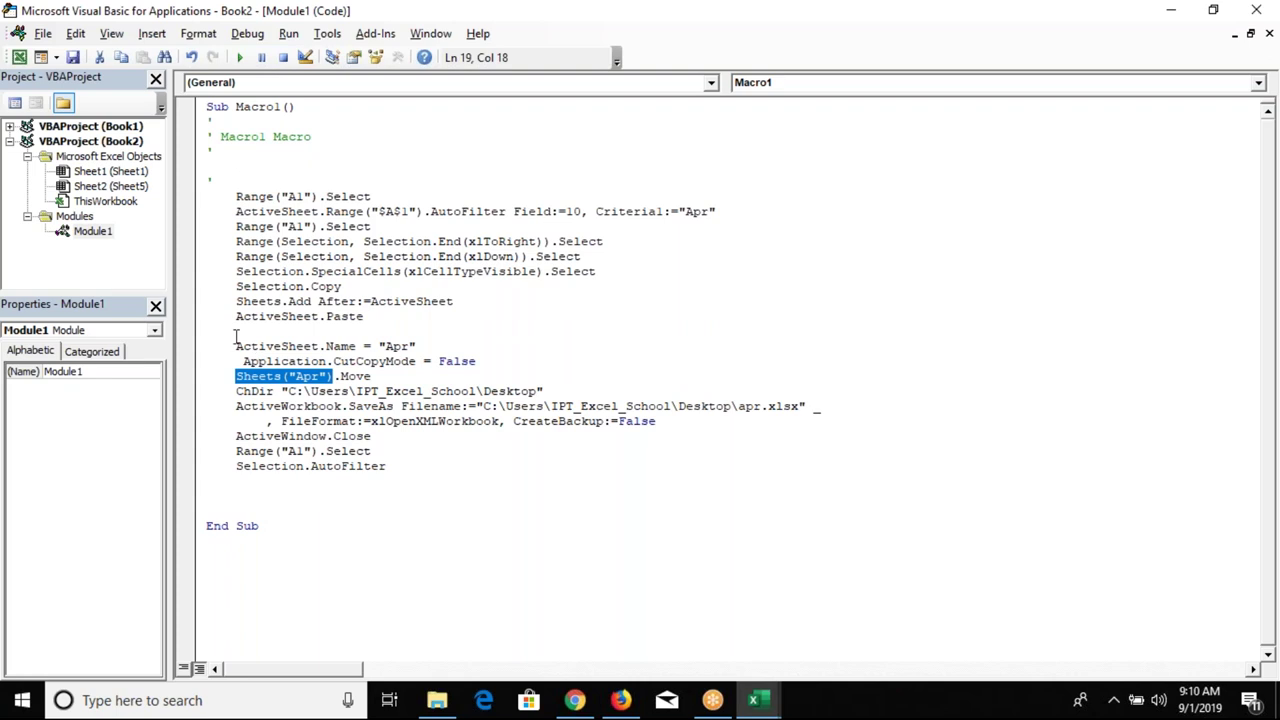
pyautogui.doubleClick(262, 346)
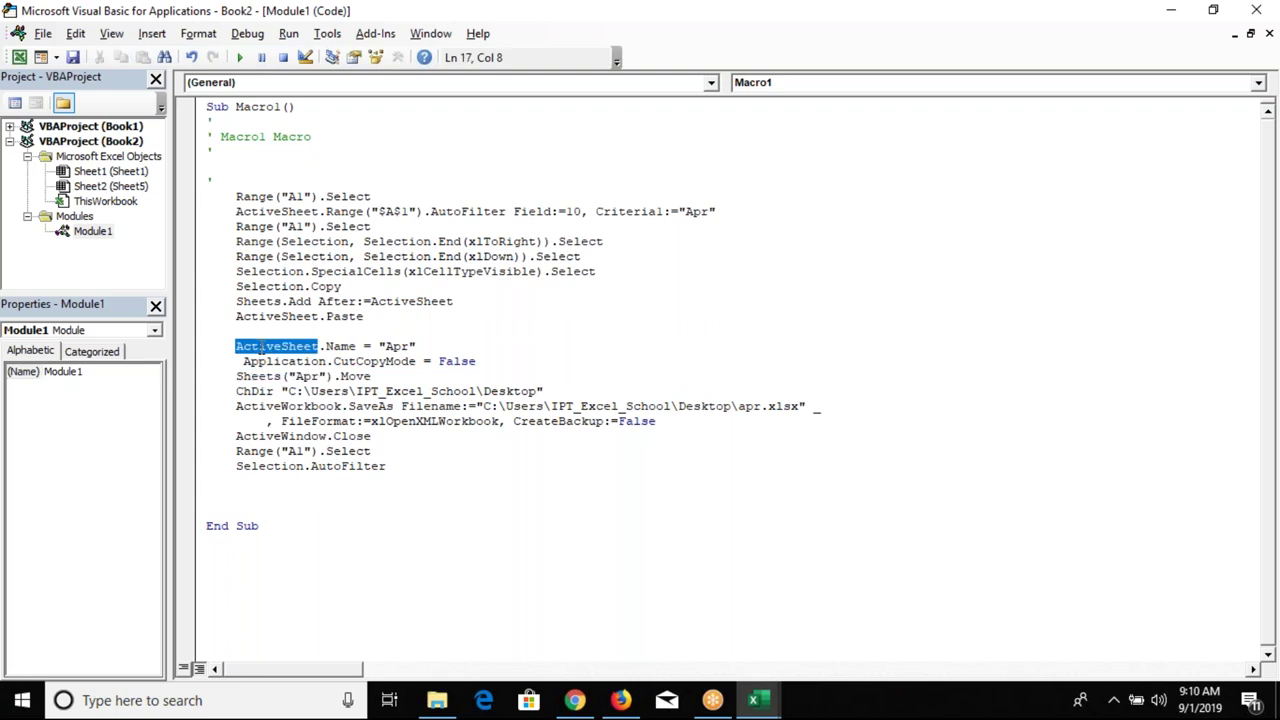
pyautogui.moveTo(335, 380)
pyautogui.mouseDown()
pyautogui.moveTo(236, 378)
pyautogui.moveTo(335, 378)
pyautogui.mouseUp()
pyautogui.click(236, 378)
pyautogui.hotkey('shift', 'Right')
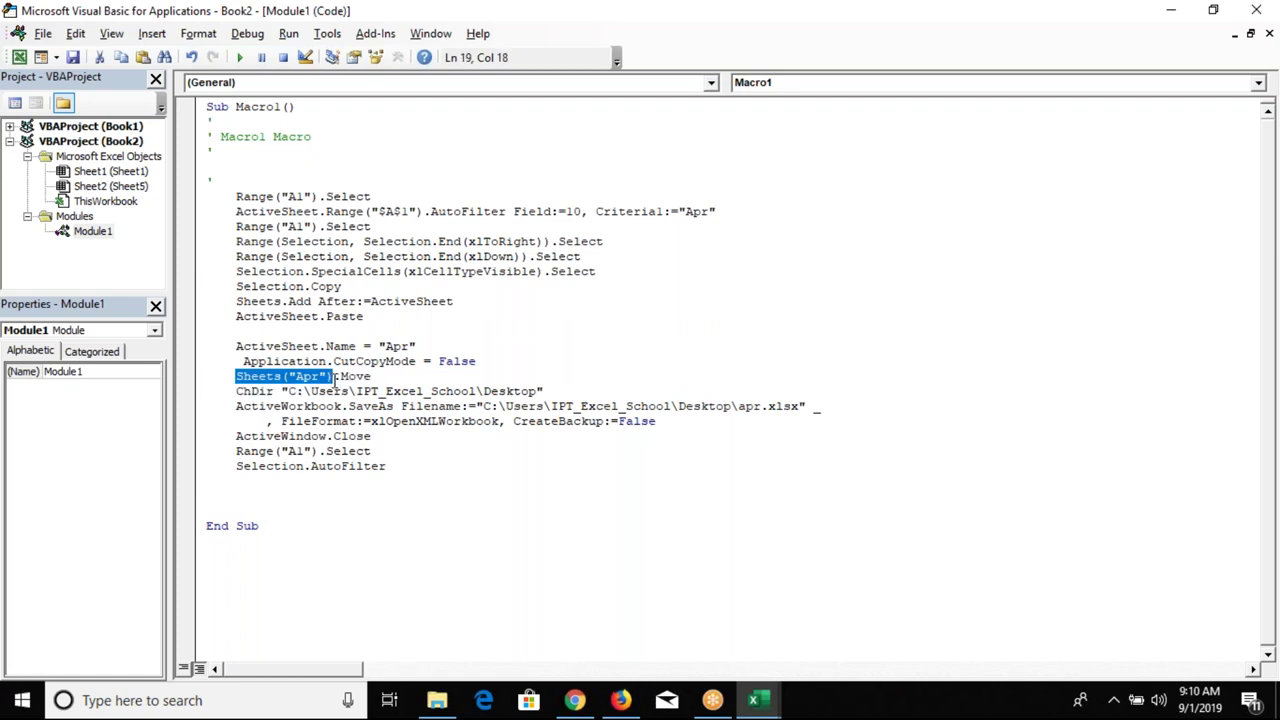
pyautogui.hotkey('ctrl', 'v')
# - Delete the ChDir statement
pyautogui.click(345, 437)
pyautogui.click(237, 392)
pyautogui.moveTo(237, 392); pyautogui.dragTo(553, 392)
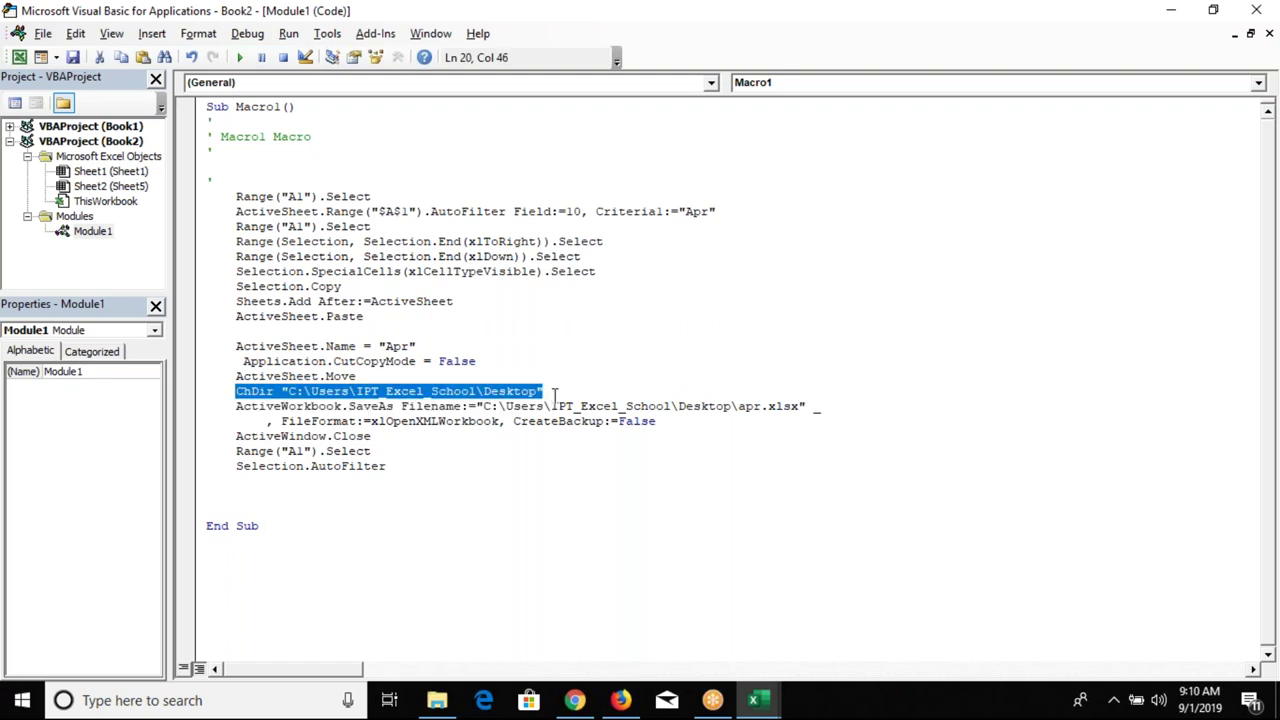
pyautogui.press('Delete')
# - Review the ActiveWorkbook.SaveAs line, its Desktop folder path and .xlsx extension
pyautogui.moveTo(237, 391); pyautogui.dragTo(423, 421)
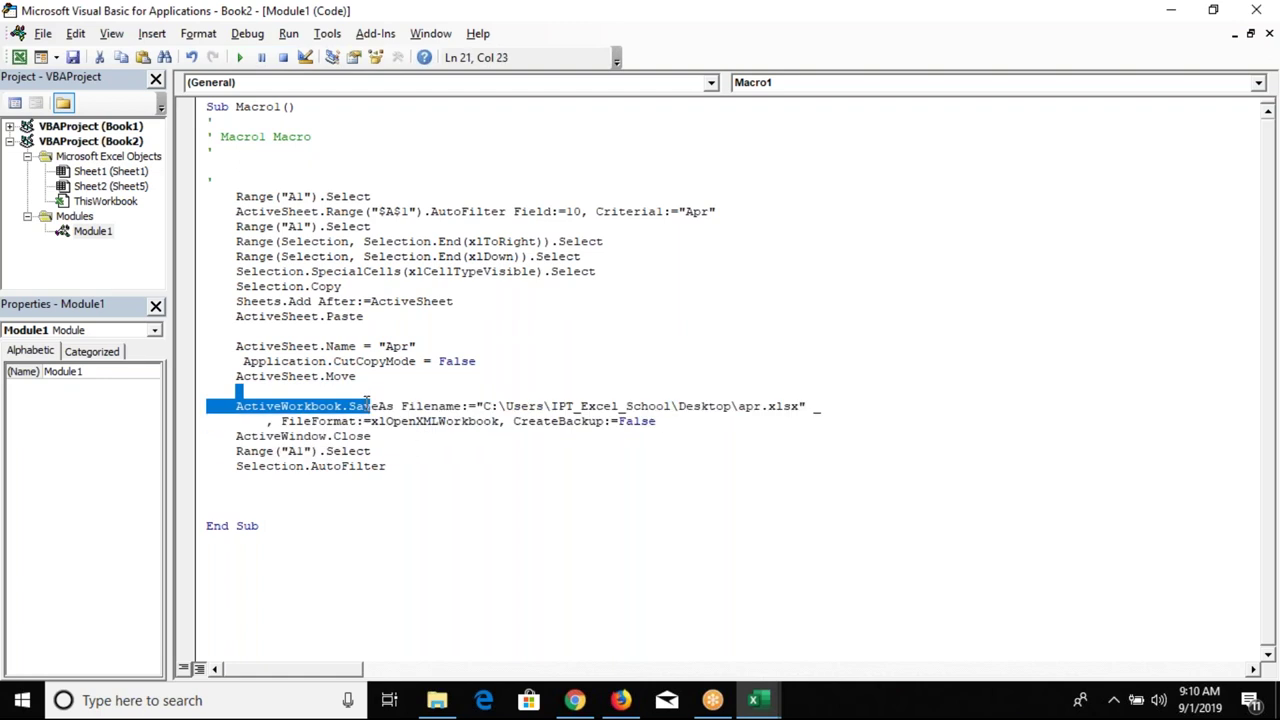
pyautogui.click(250, 391)
pyautogui.doubleClick(310, 407)
pyautogui.doubleClick(373, 407)
pyautogui.click(450, 407)
pyautogui.moveTo(483, 407); pyautogui.dragTo(776, 407)
pyautogui.click(776, 407)
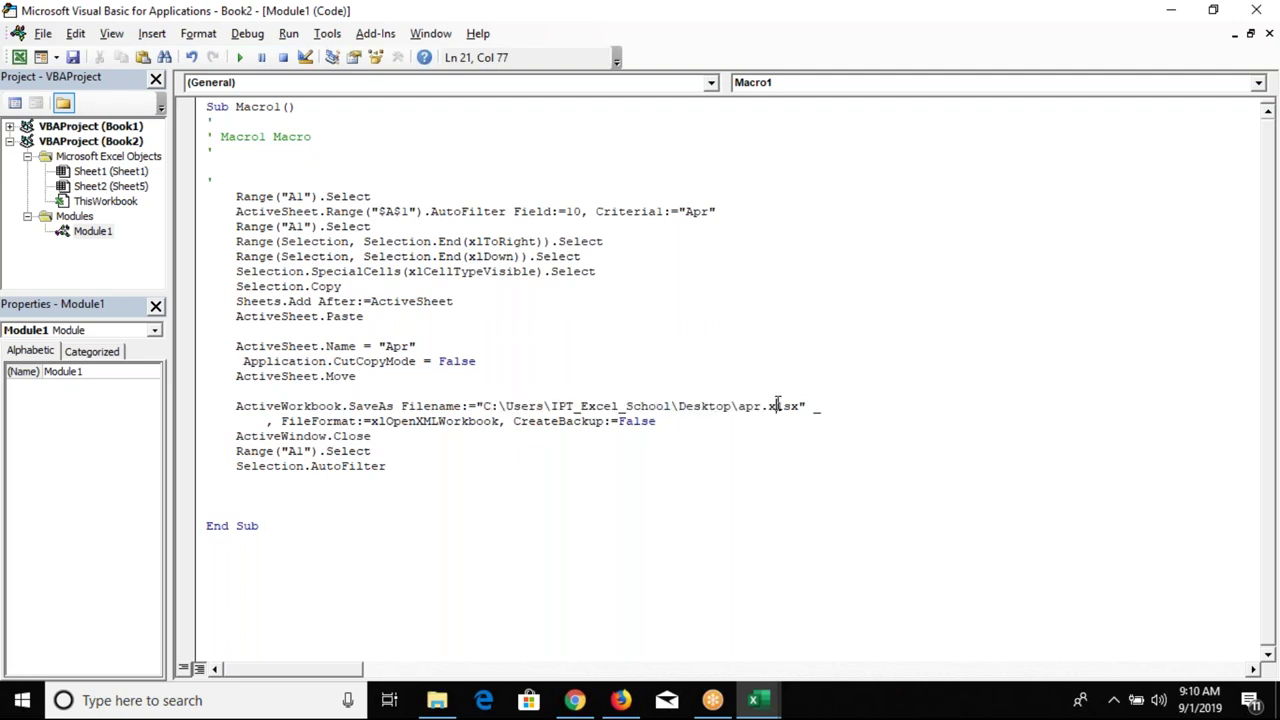
pyautogui.click(580, 436)
# - Review the macro body, highlighting Apr in the sheet name and filter criterion
pyautogui.click(372, 451)
pyautogui.moveTo(394, 474); pyautogui.dragTo(229, 190)
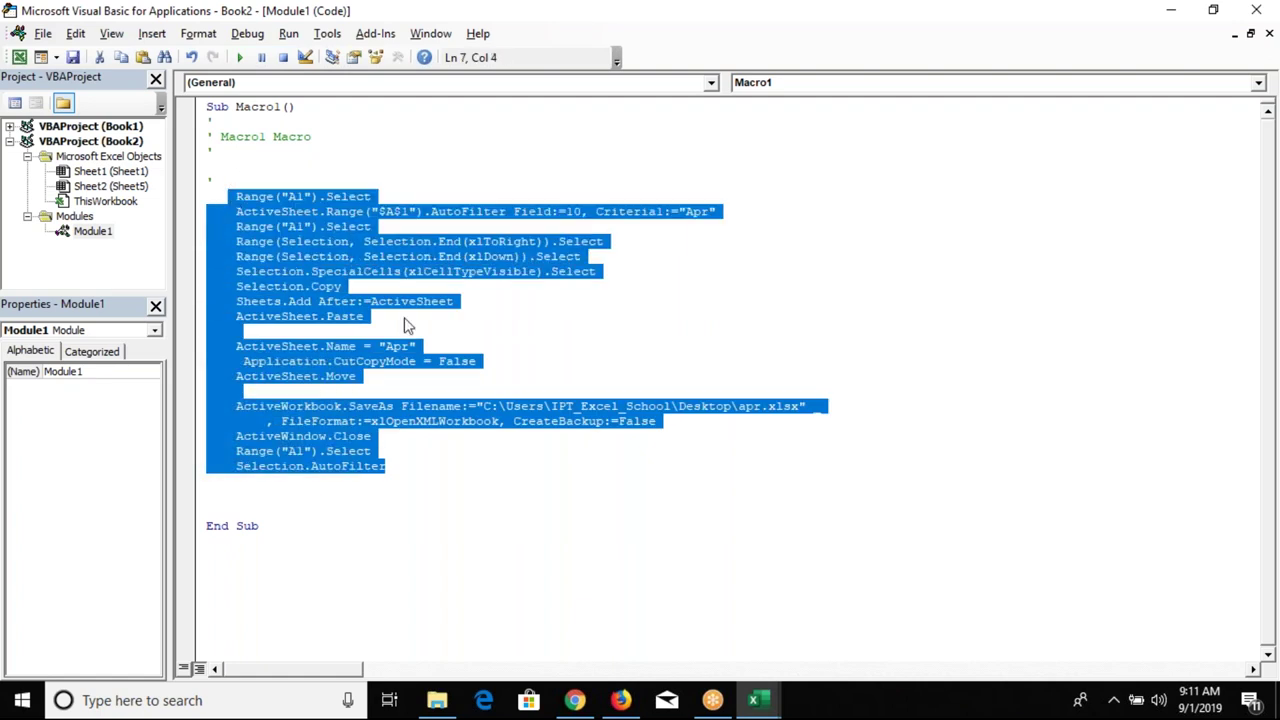
pyautogui.click(419, 348)
pyautogui.doubleClick(398, 346)
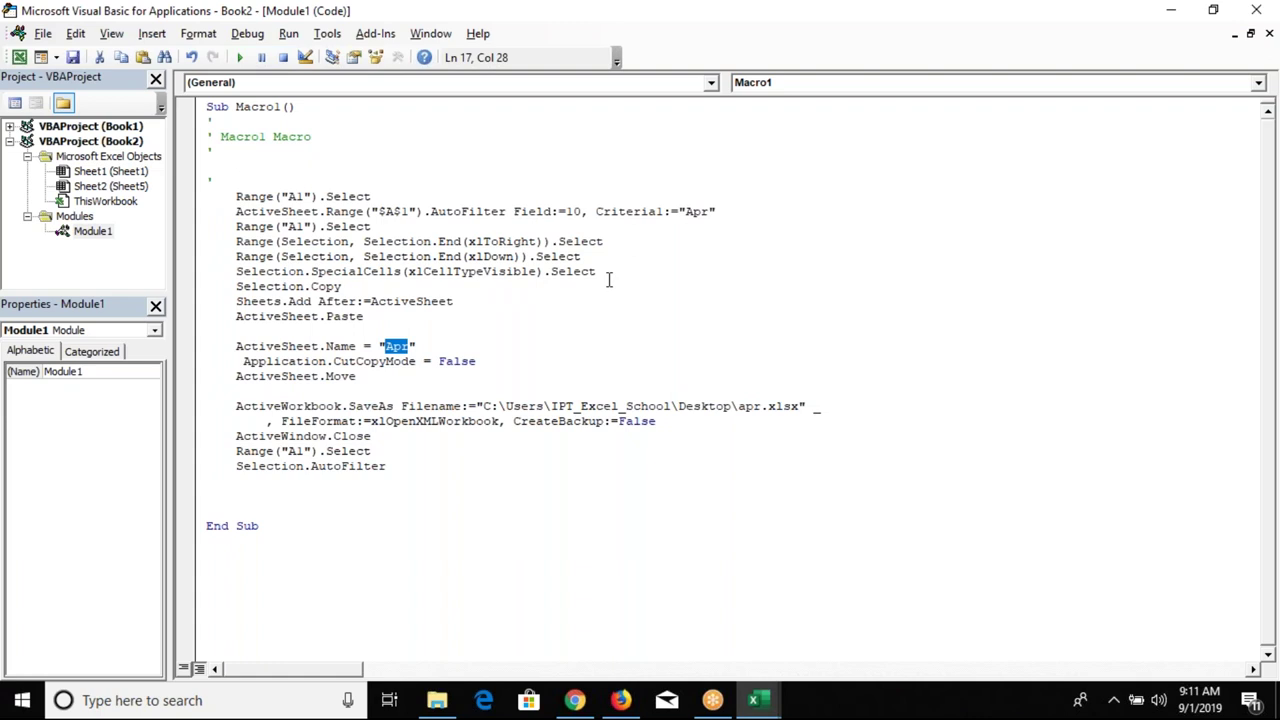
pyautogui.doubleClick(691, 211)
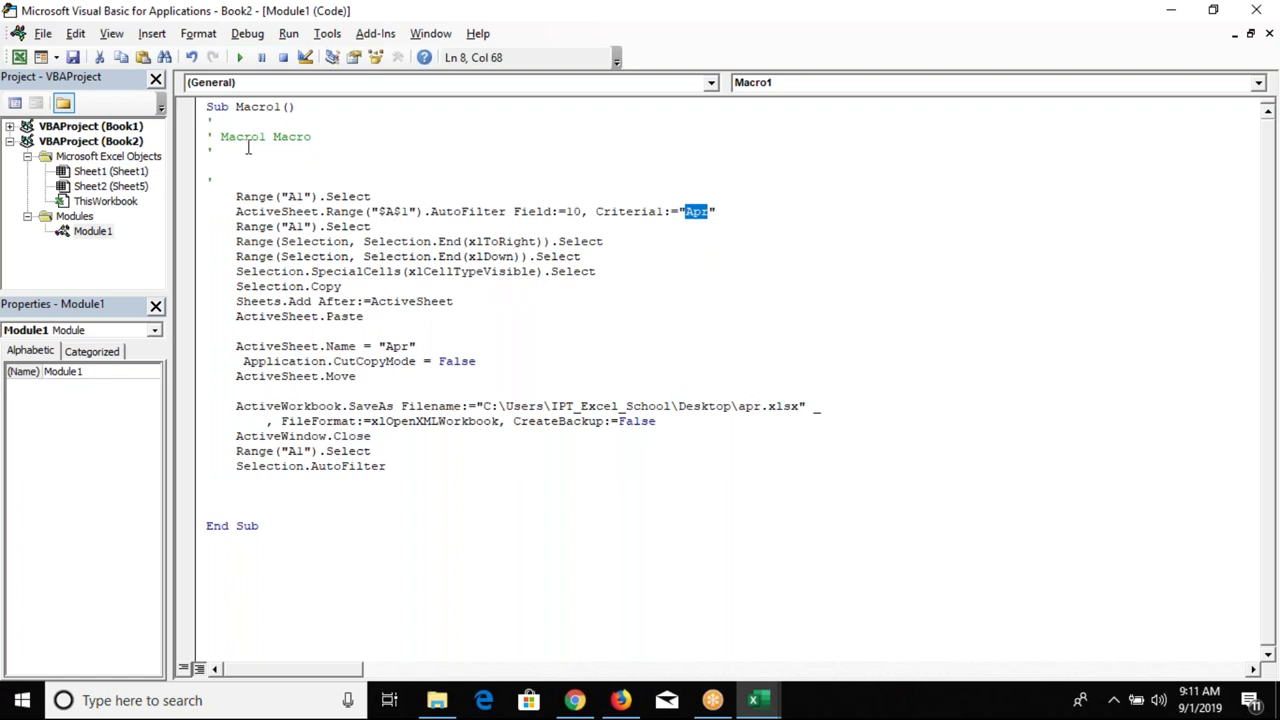
# - Insert m=InputBox("Enter Month") as the first line of Macro1
pyautogui.click(238, 197)
pyautogui.press('Return')
pyautogui.press('Return')
pyautogui.press('Up')
pyautogui.press('Up')
pyautogui.write('m=inputbox(')
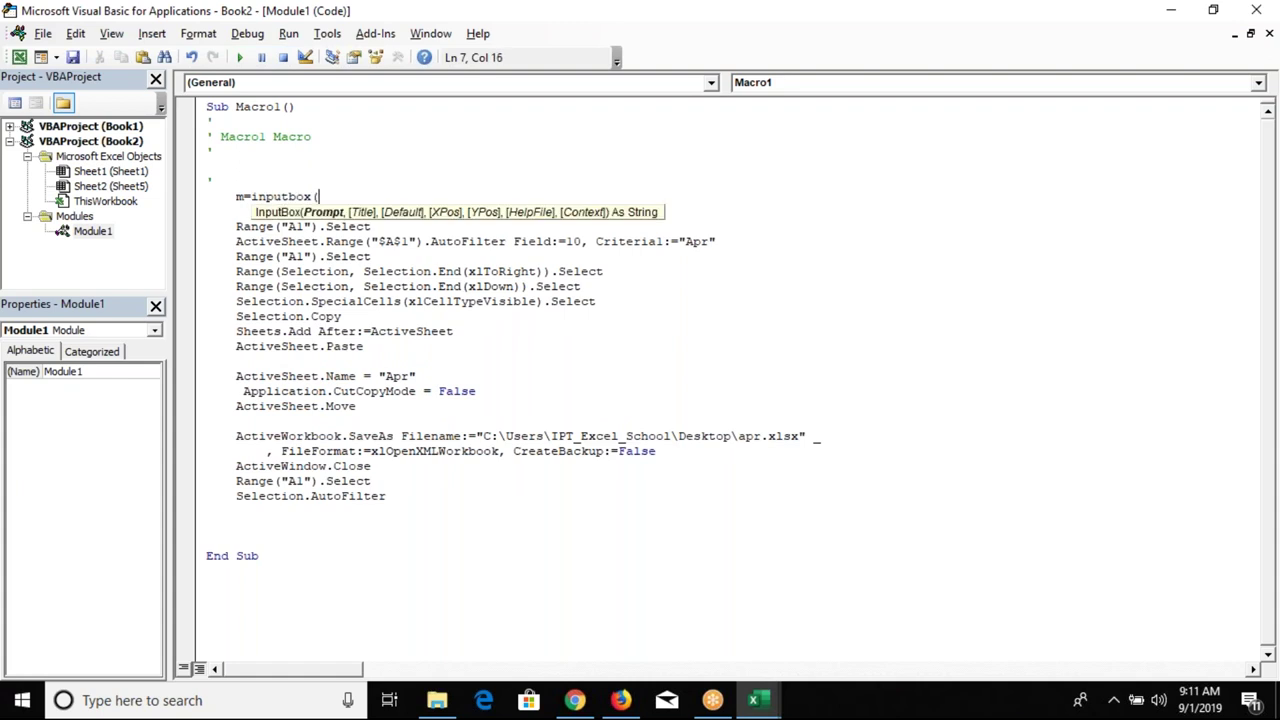
pyautogui.write('"Enter ')
pyautogui.write('Month")')
pyautogui.click(272, 214)
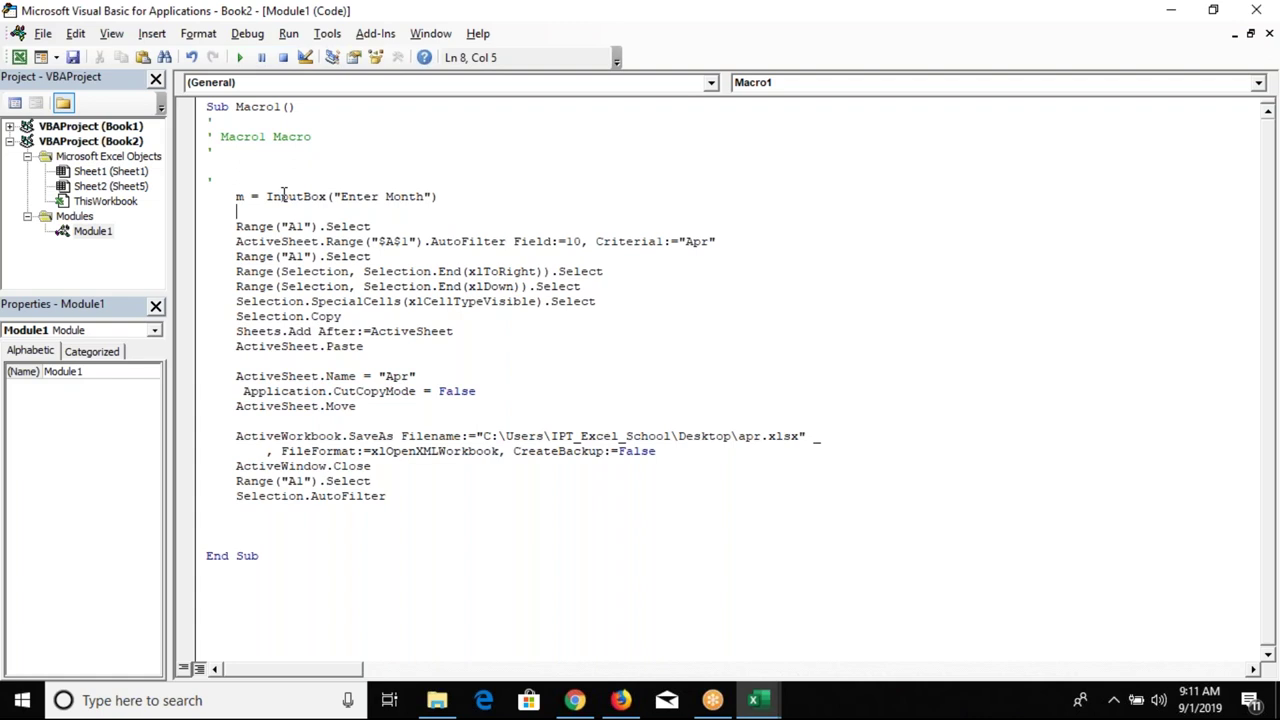
pyautogui.doubleClick(241, 196)
# - Replace "Apr" with m in the Criteria1 filter and the ActiveSheet.Name line
pyautogui.click(717, 241)
pyautogui.moveTo(717, 241); pyautogui.dragTo(678, 243)
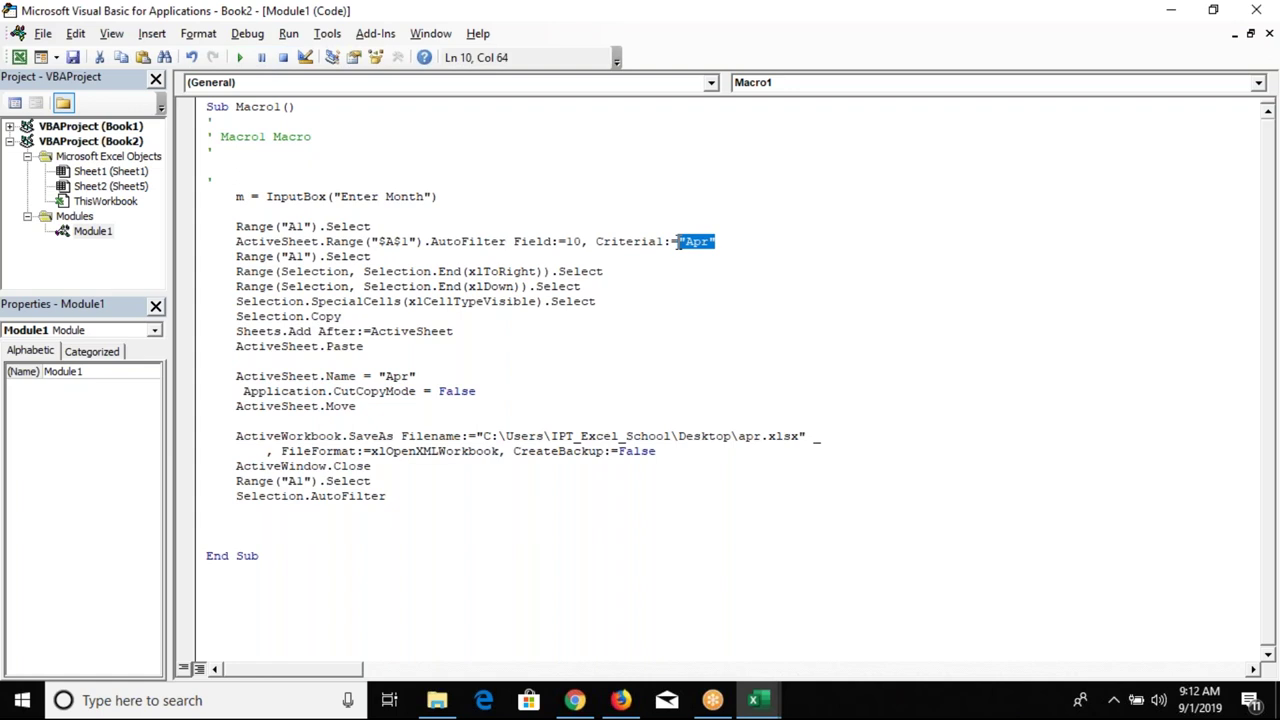
pyautogui.write('m')
pyautogui.click(688, 302)
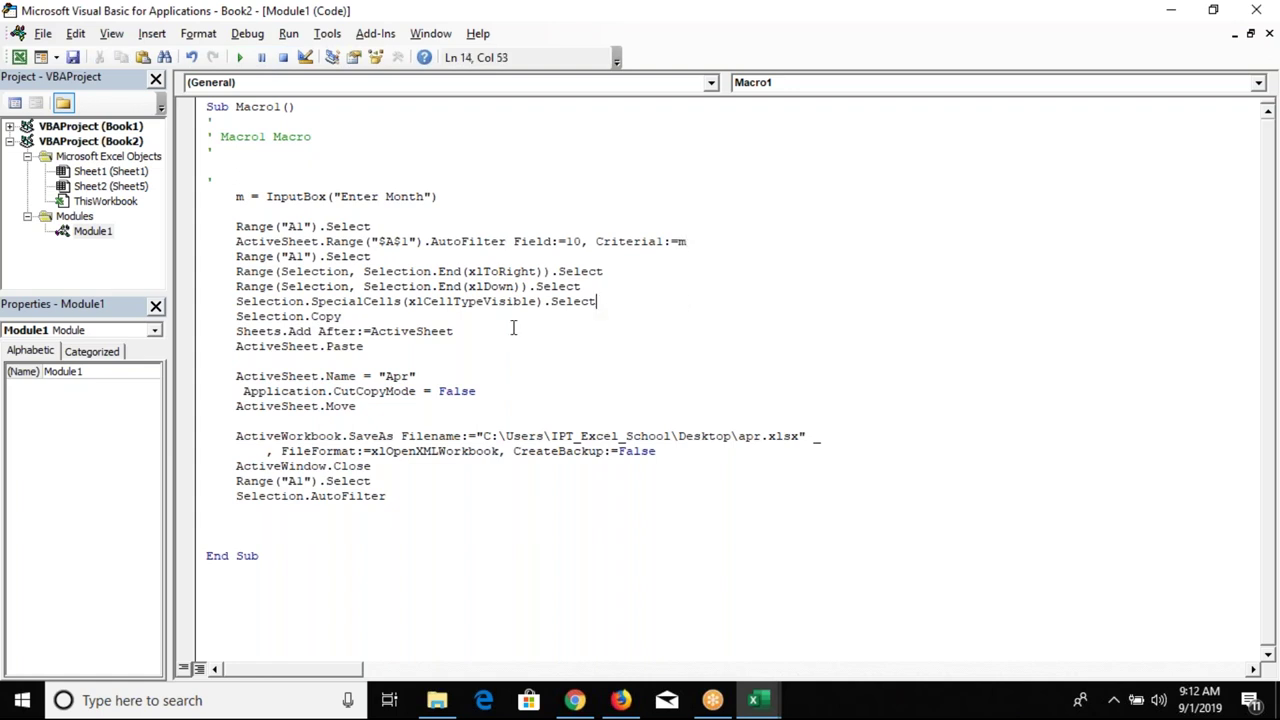
pyautogui.moveTo(416, 376)
pyautogui.mouseDown()
pyautogui.moveTo(379, 376)
pyautogui.moveTo(400, 407)
pyautogui.moveTo(400, 376)
pyautogui.moveTo(386, 377)
pyautogui.mouseUp()
pyautogui.click(423, 376)
pyautogui.press('BackSpace')
pyautogui.press('BackSpace')
pyautogui.write('m')
# - Replace apr with m in the SaveAs file name
pyautogui.click(505, 422)
pyautogui.click(620, 540)
pyautogui.click(745, 437)
pyautogui.doubleClick(749, 437)
pyautogui.write('m')
pyautogui.click(768, 520)
pyautogui.press('F5')
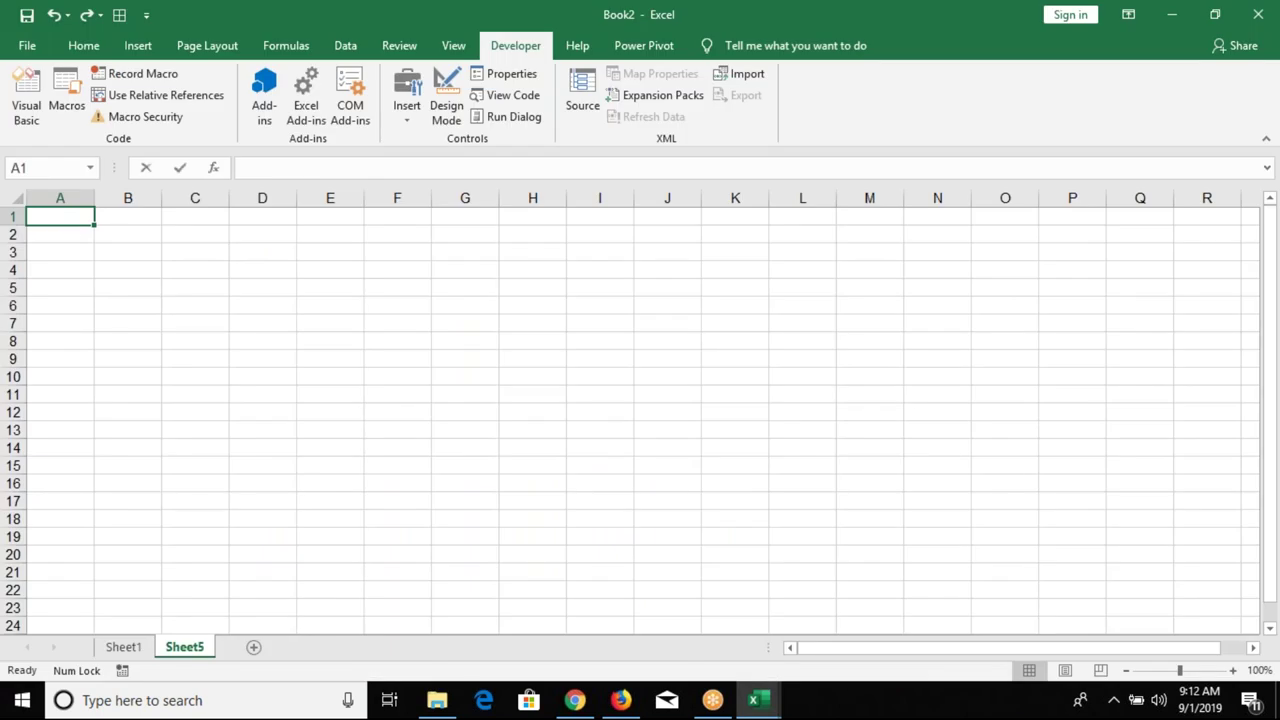
# - Enter Jan in cell A1 of Sheet5
pyautogui.write('Jan')
pyautogui.press('Return')
pyautogui.press('Up')
pyautogui.press('Right')
pyautogui.press('Right')
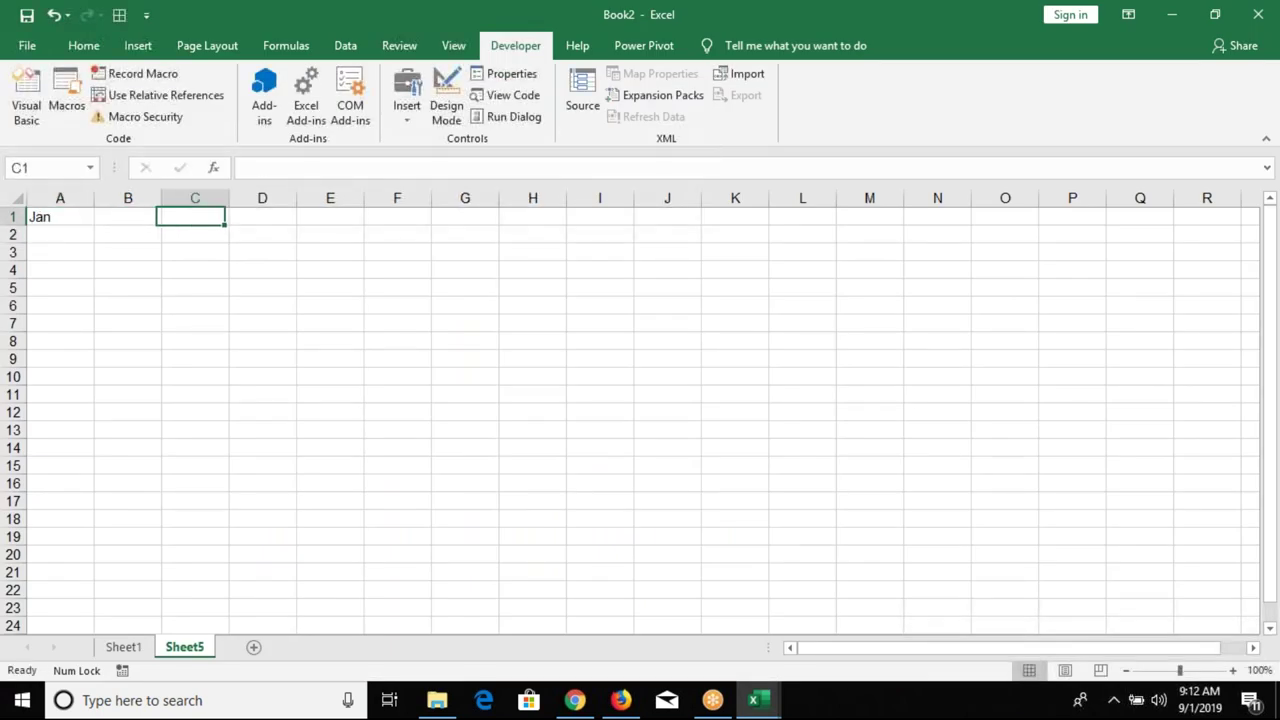
pyautogui.press('Down')
pyautogui.press('Left')
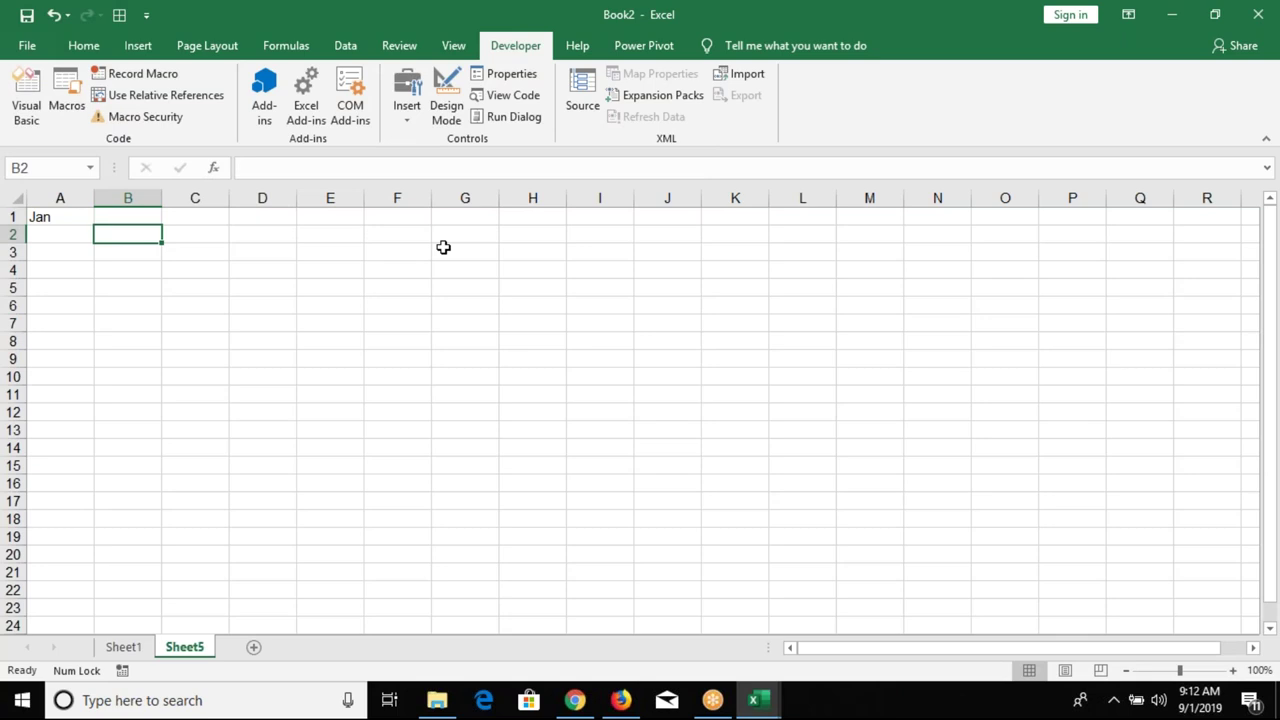
# - In B2, compare ="A1" with =a1, leaving the formula =A1 showing Jan
pyautogui.write('=')
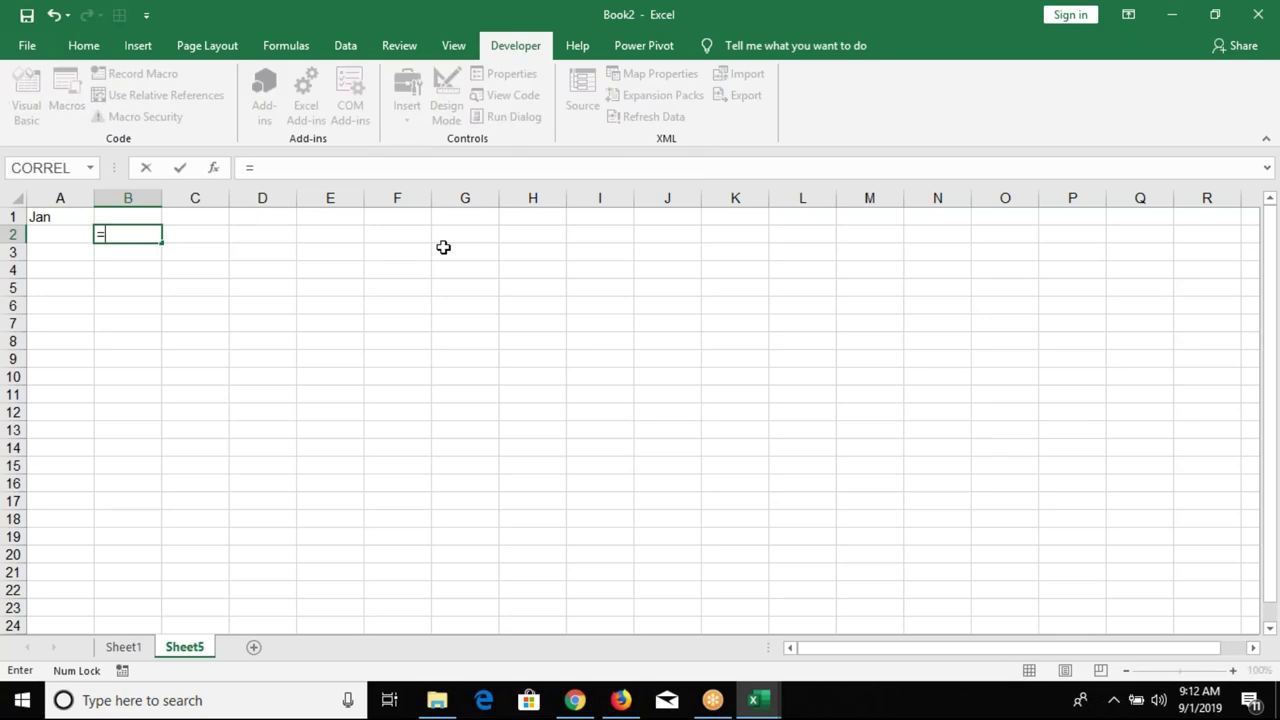
pyautogui.write('"A1"')
pyautogui.press('Return')
pyautogui.press('Up')
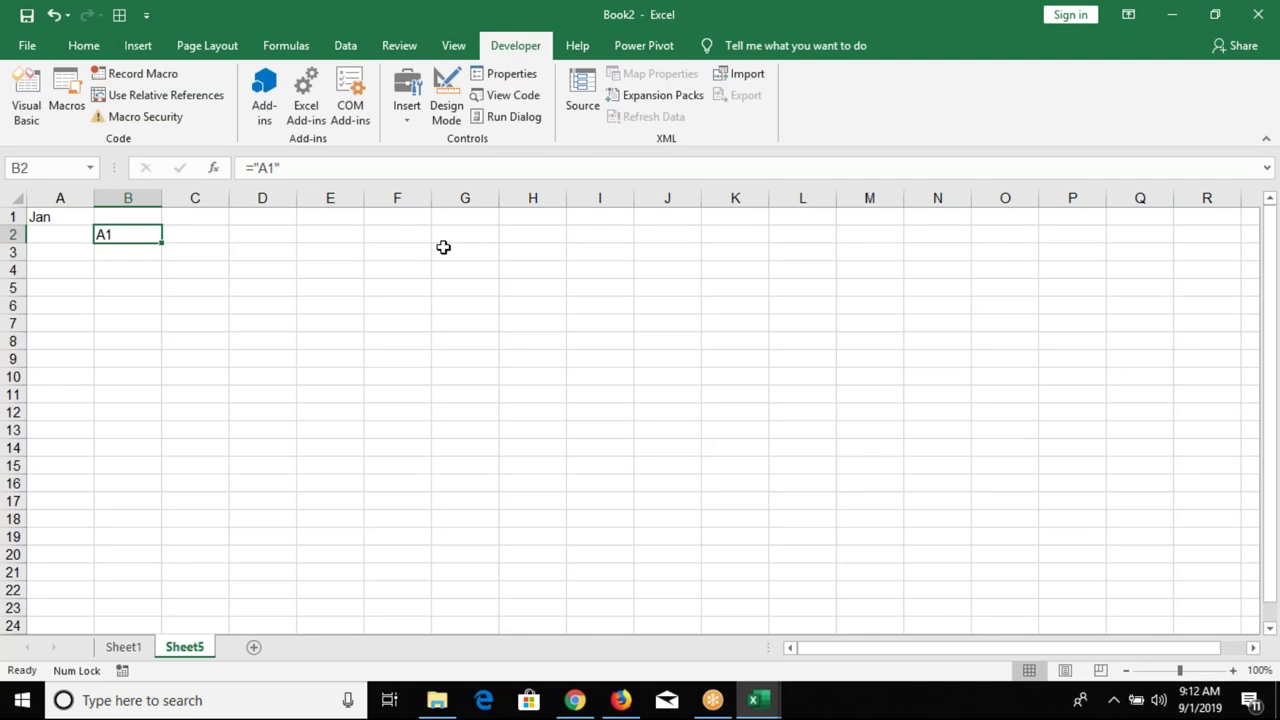
pyautogui.write('=a1')
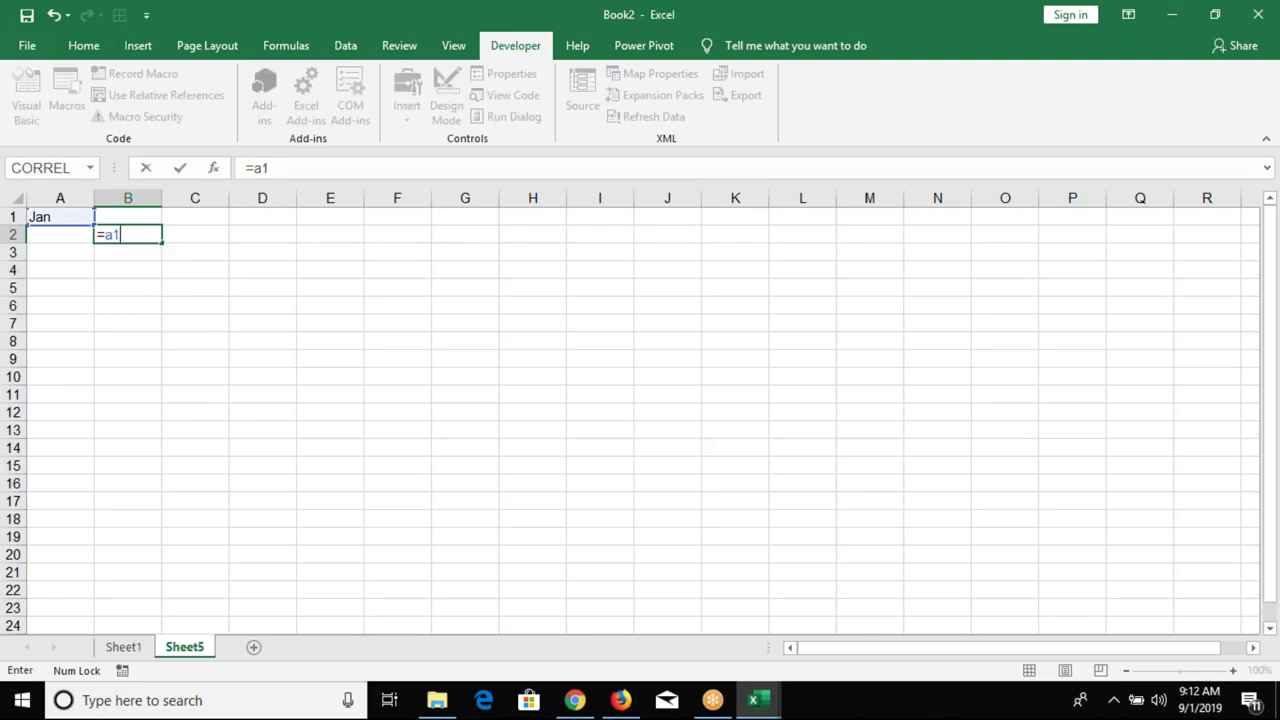
pyautogui.press('Return')
pyautogui.press('Up')
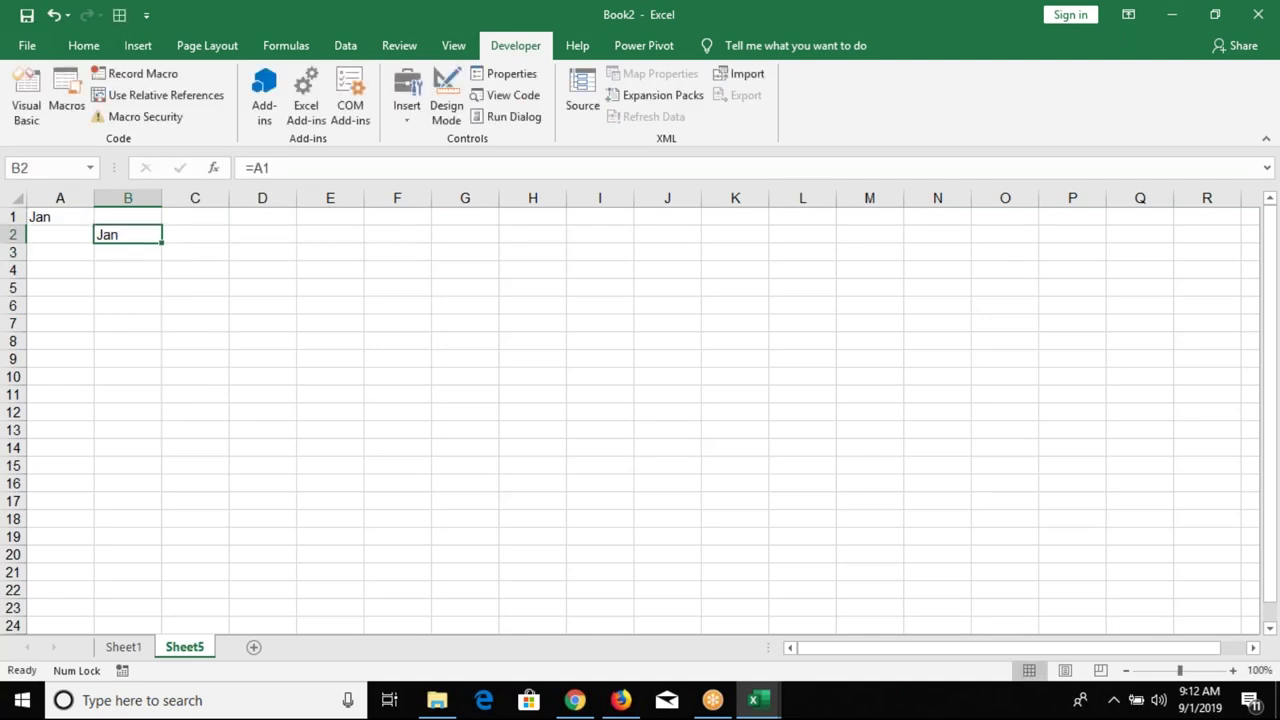
pyautogui.hotkey('alt', 'F11')
# - Rewrite the SaveAs file name as the Desktop path & m & ".xlsx", then return to Excel
pyautogui.moveTo(476, 436); pyautogui.dragTo(740, 438)
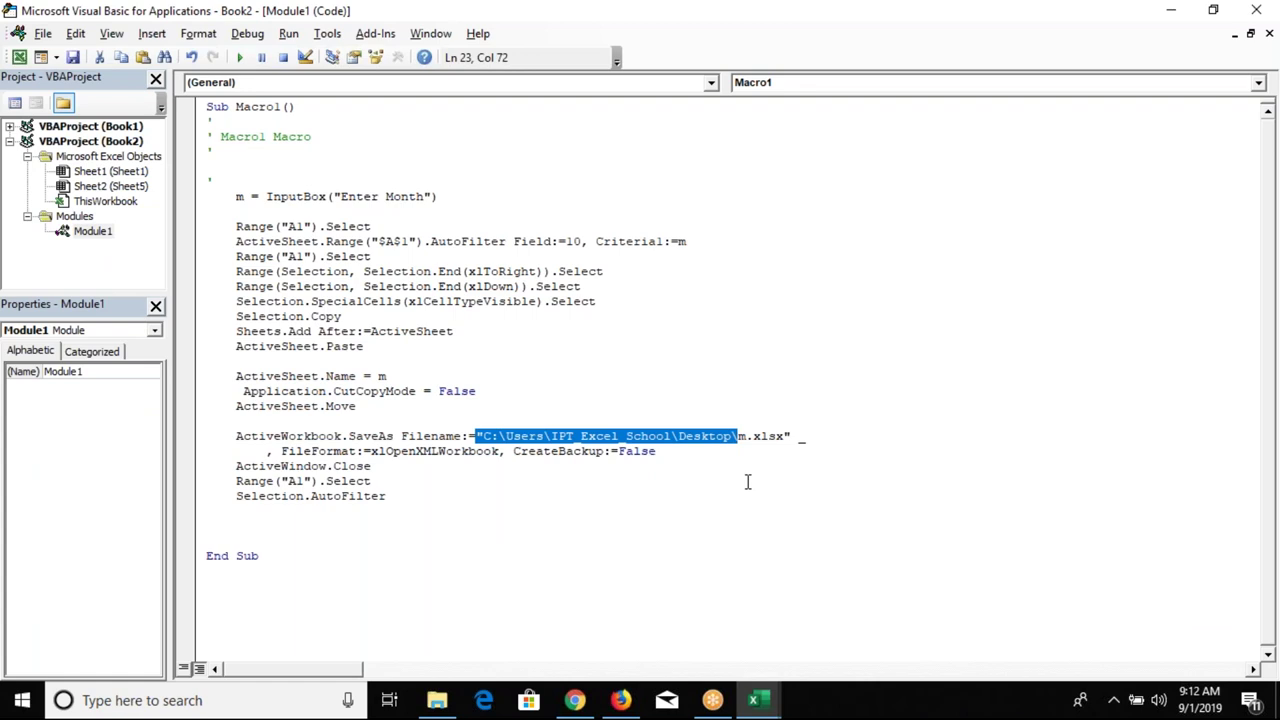
pyautogui.hotkey('ctrl', 'x')
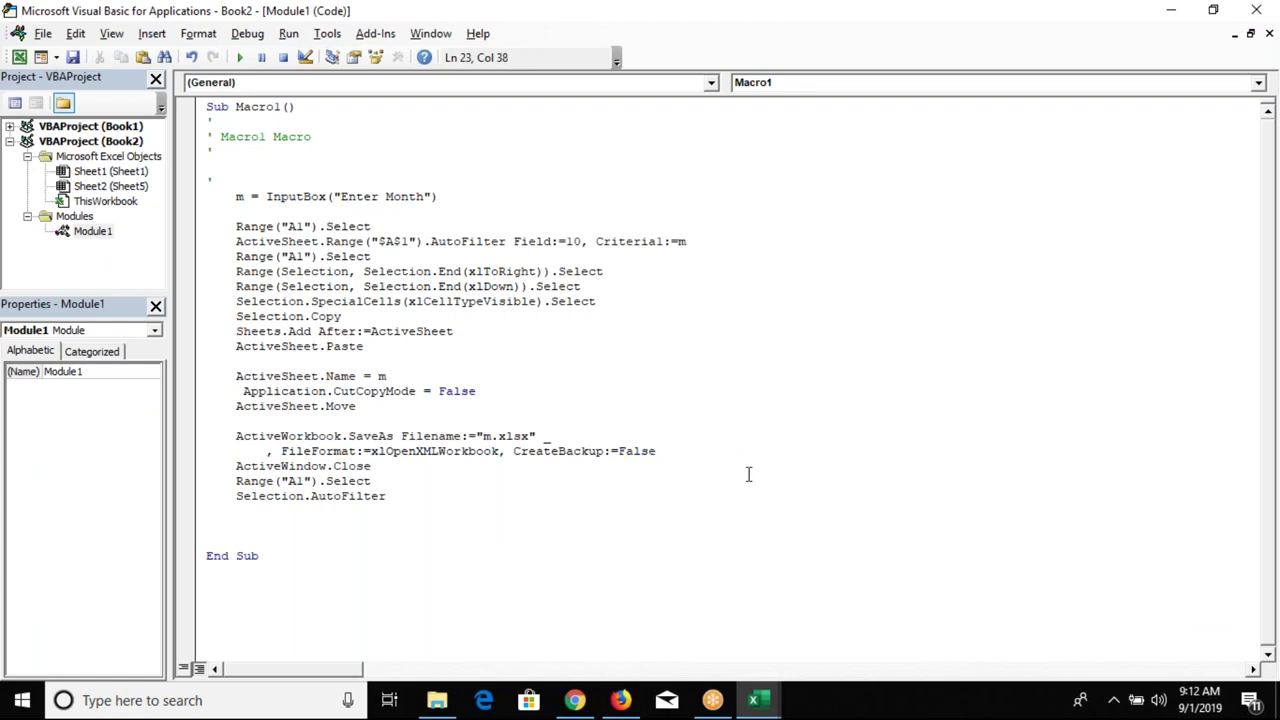
pyautogui.hotkey('ctrl', 'z')
pyautogui.click(740, 438)
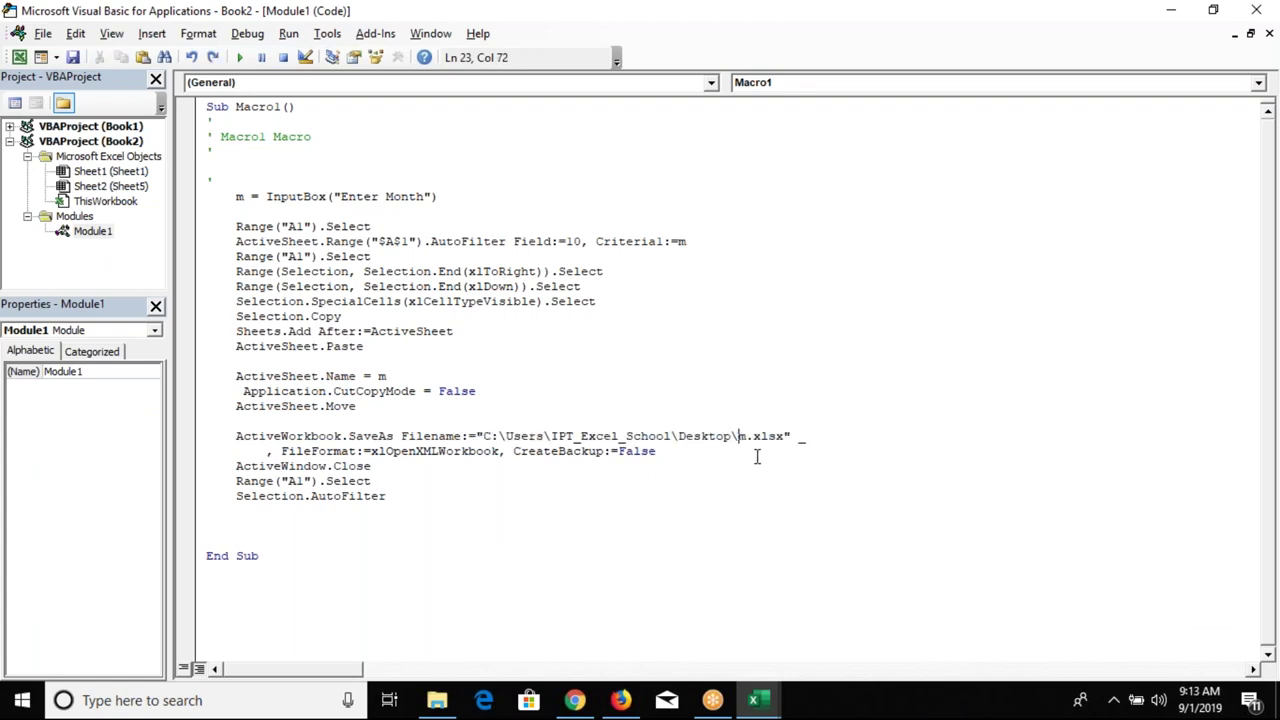
pyautogui.write('" ')
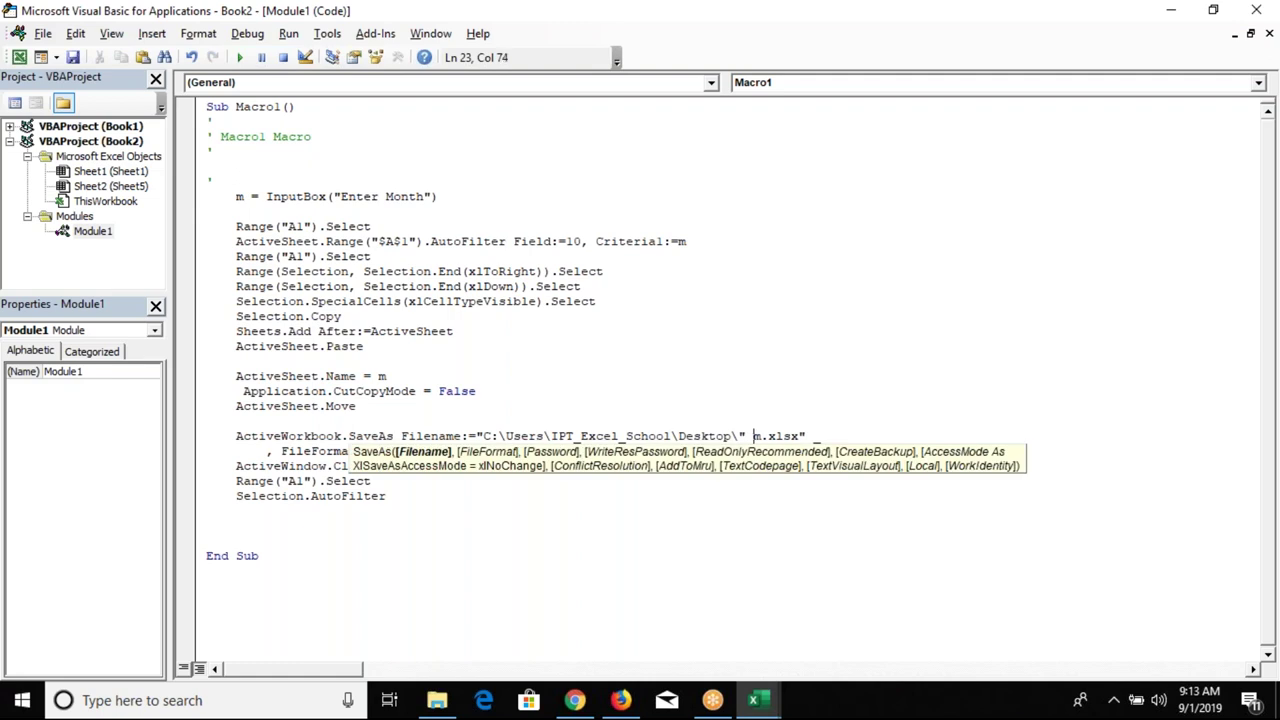
pyautogui.write('&')
pyautogui.press('Right')
pyautogui.write('& "')
pyautogui.click(715, 524)
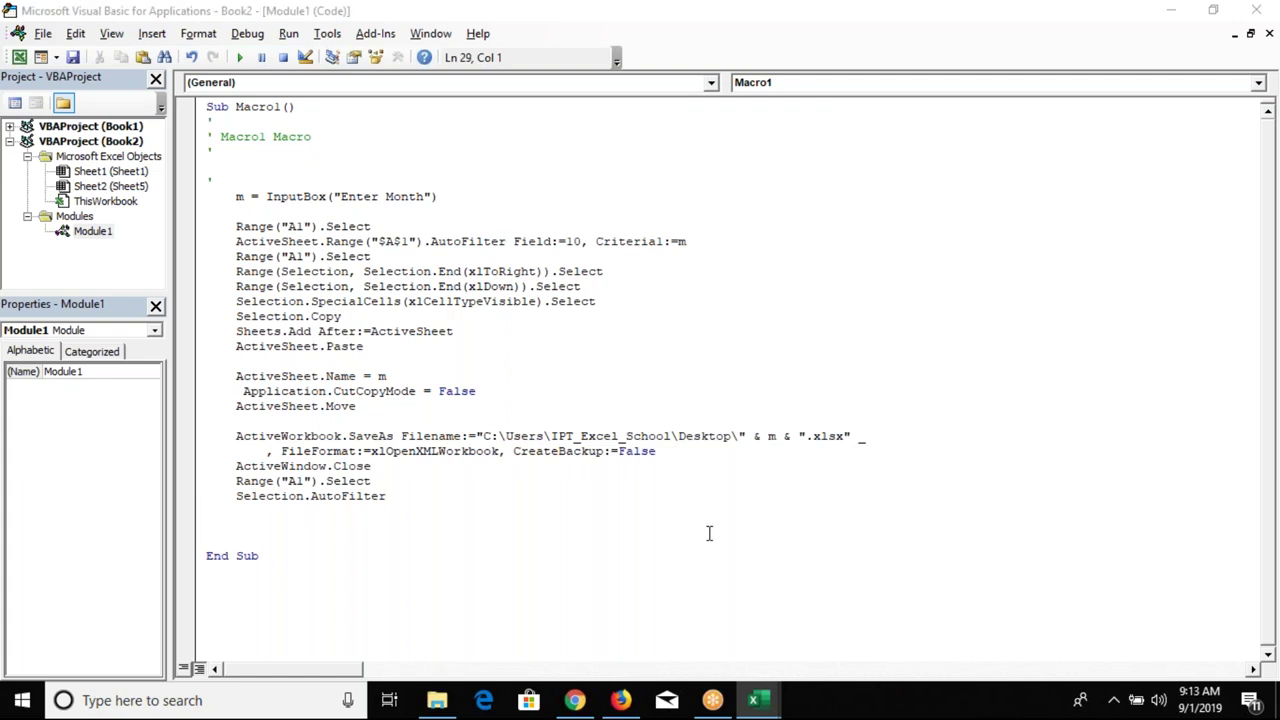
pyautogui.hotkey('alt', 'F11')
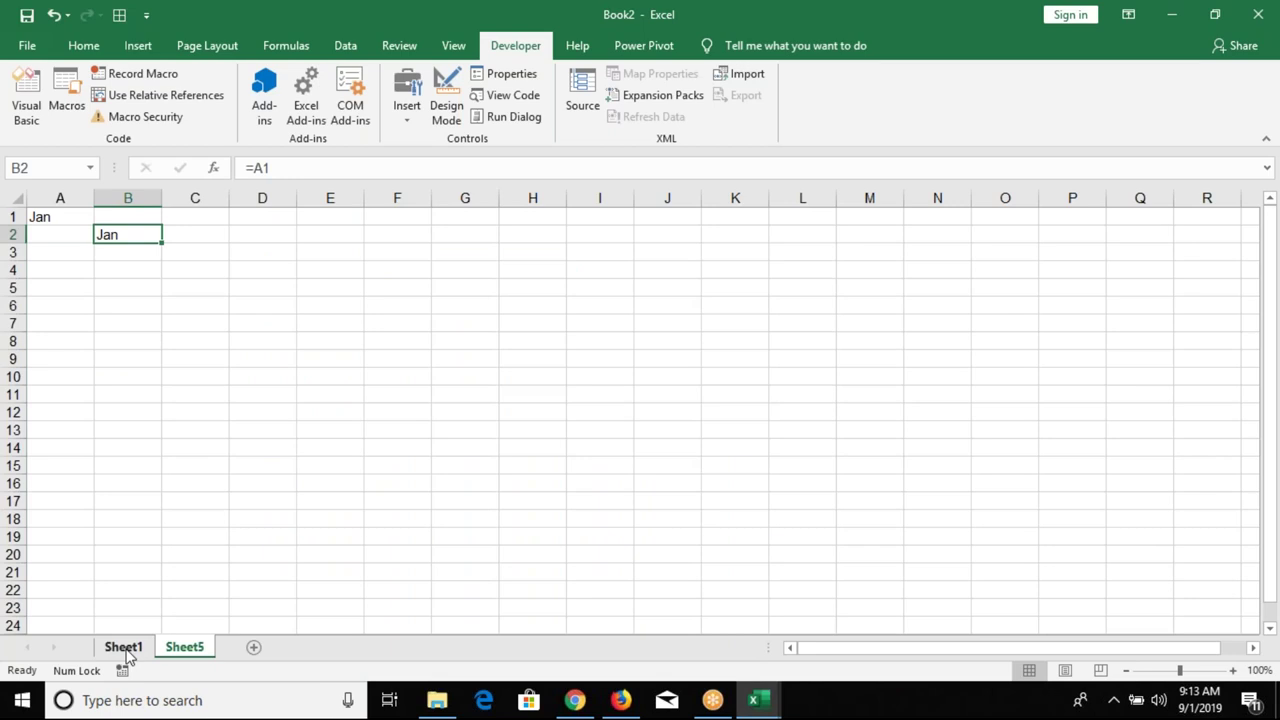
# - Run Macro1 from Sheet1 with Oct as the month to extract
pyautogui.click(123, 647)
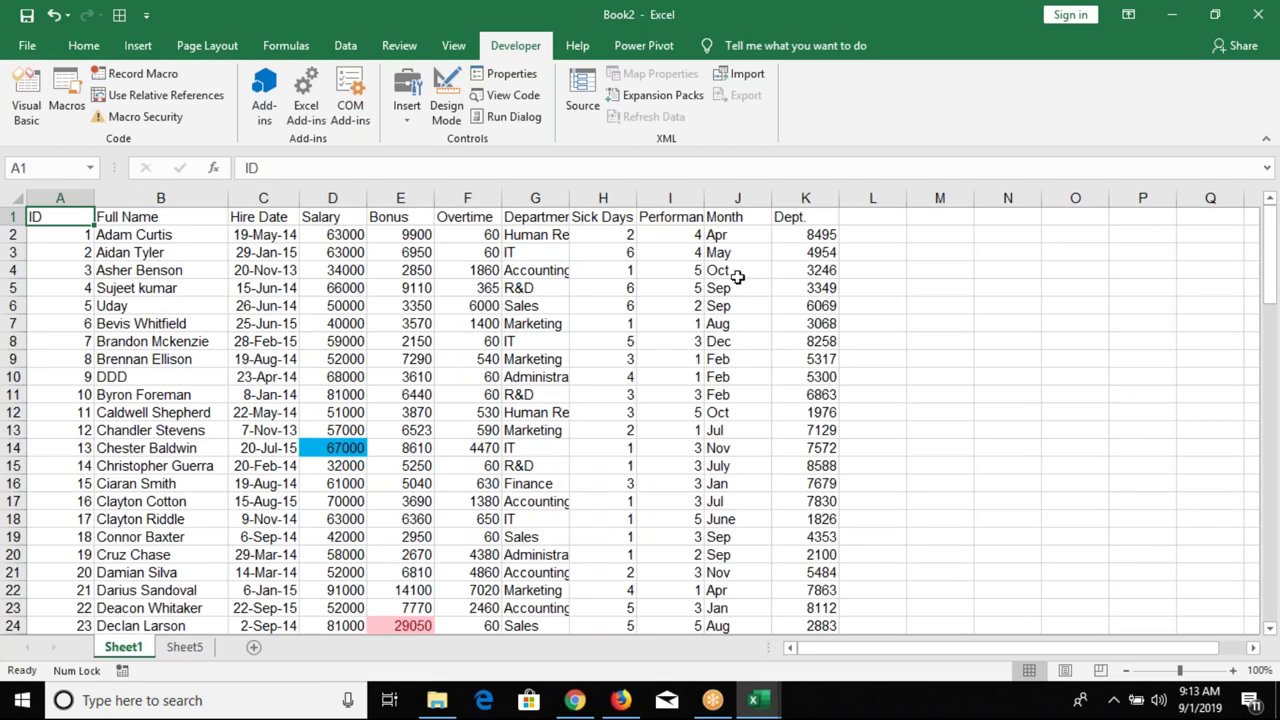
pyautogui.click(64, 100)
pyautogui.click(573, 232)
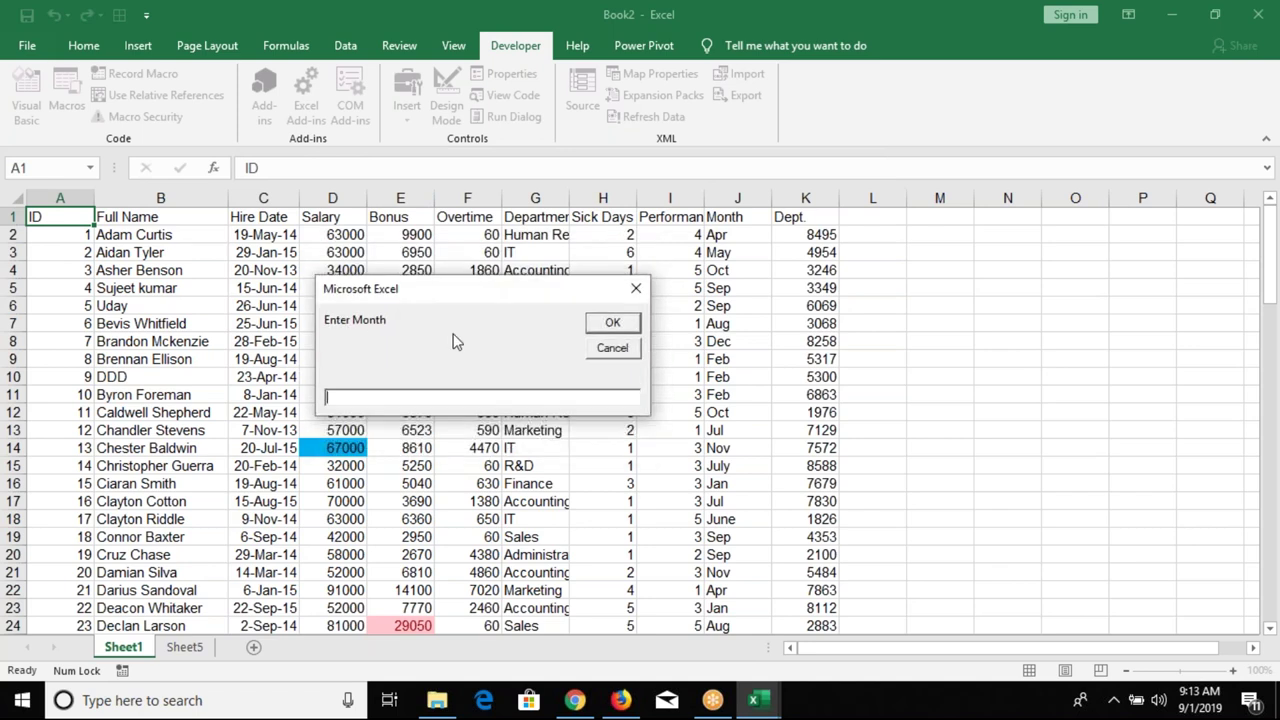
pyautogui.write('Oct')
pyautogui.click(612, 324)
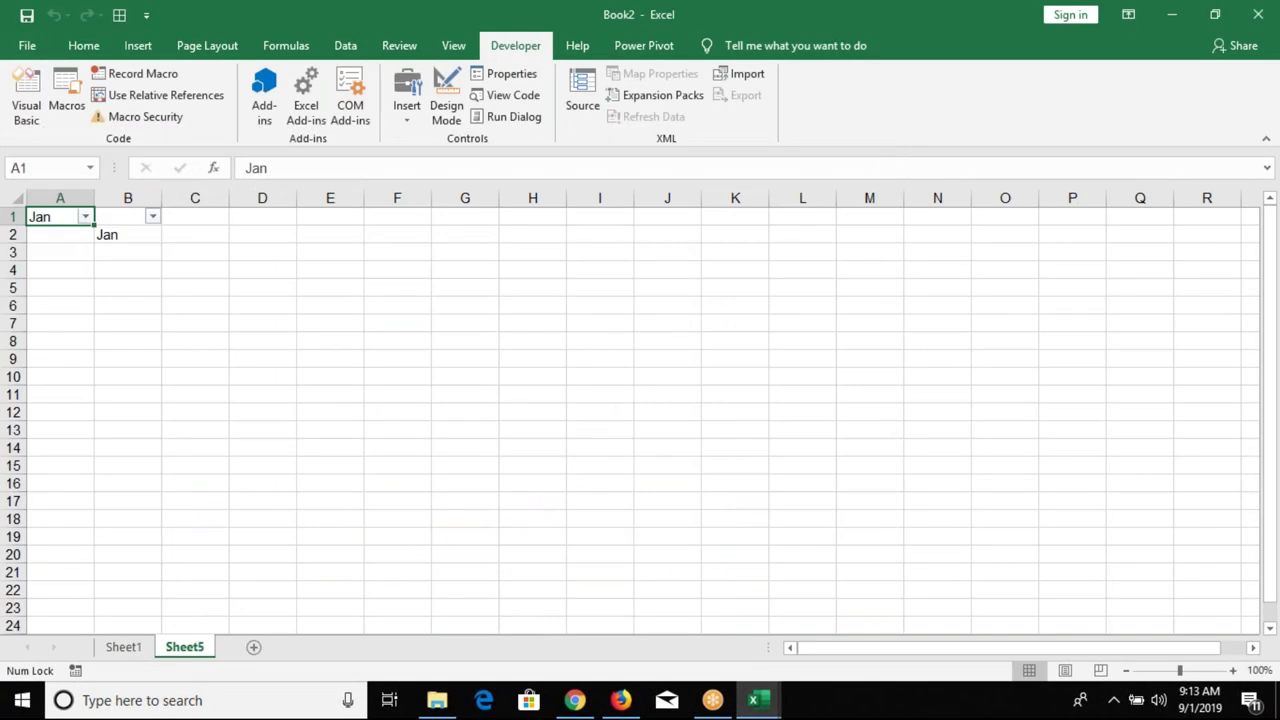
# - Check Sheet1, clear its AutoFilter and hide Excel to view the desktop
pyautogui.click(120, 647)
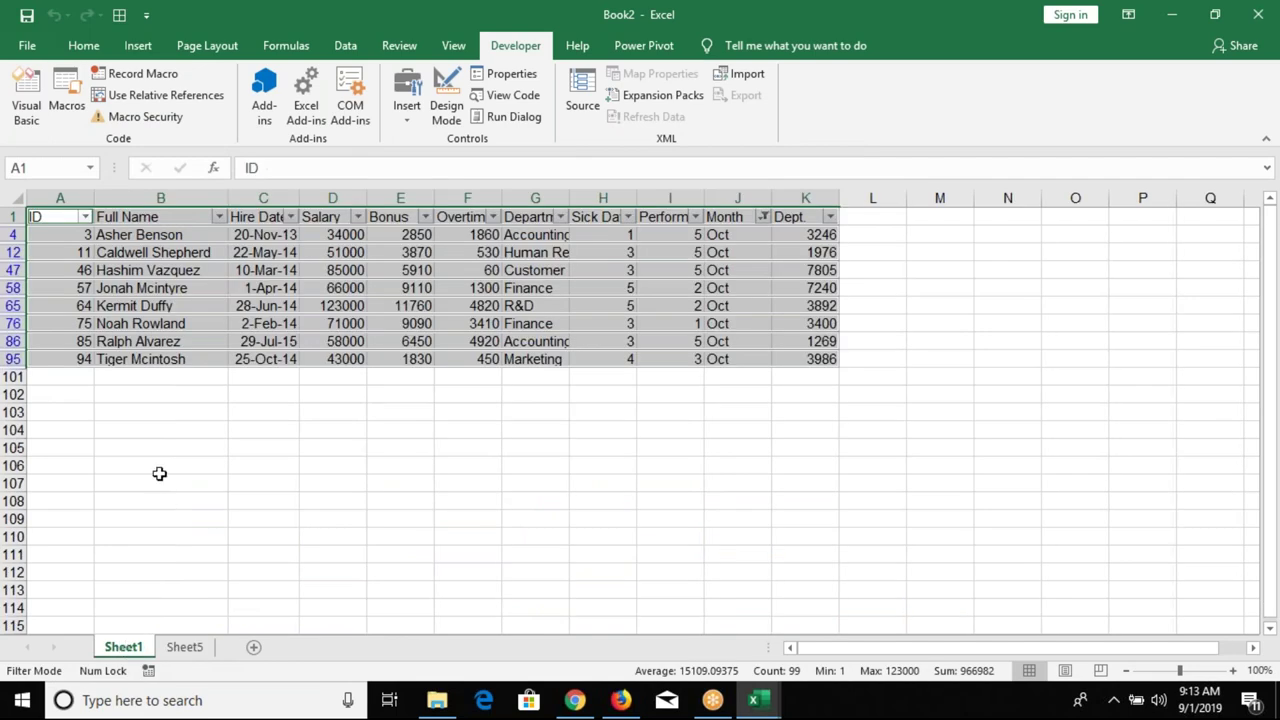
pyautogui.hotkey('ctrl', 'shift', 'l')
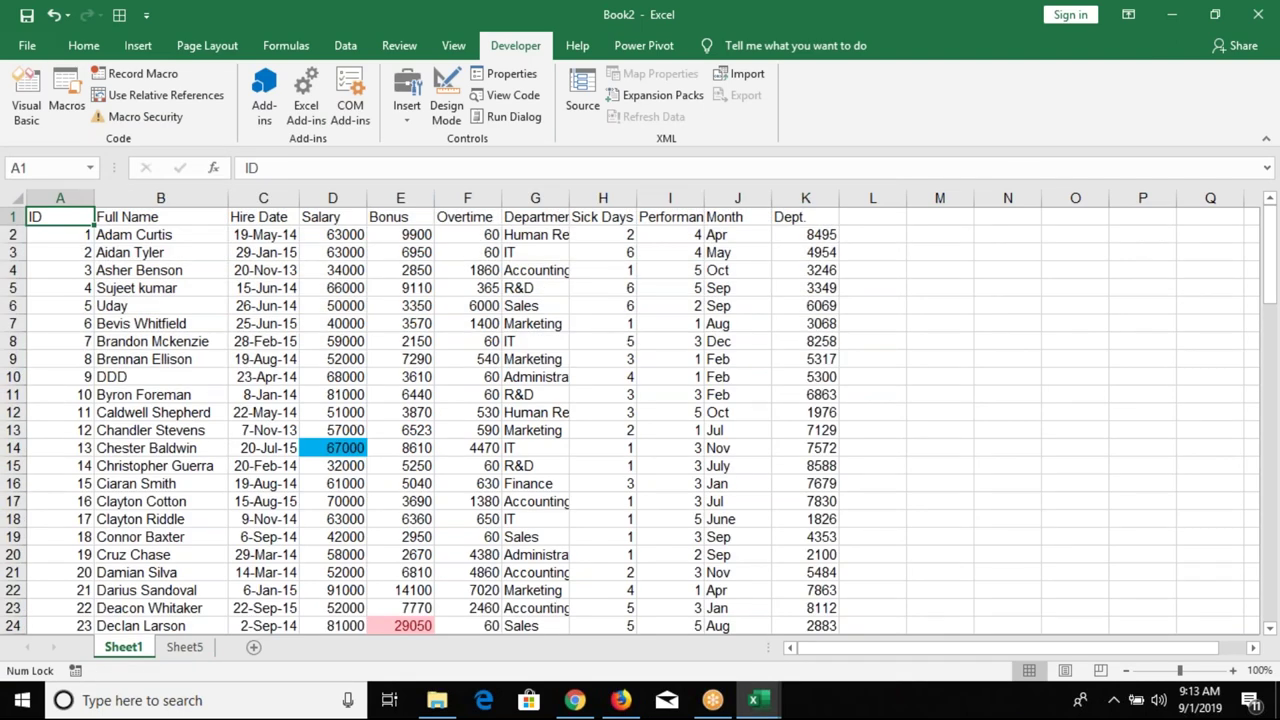
pyautogui.click(209, 661)
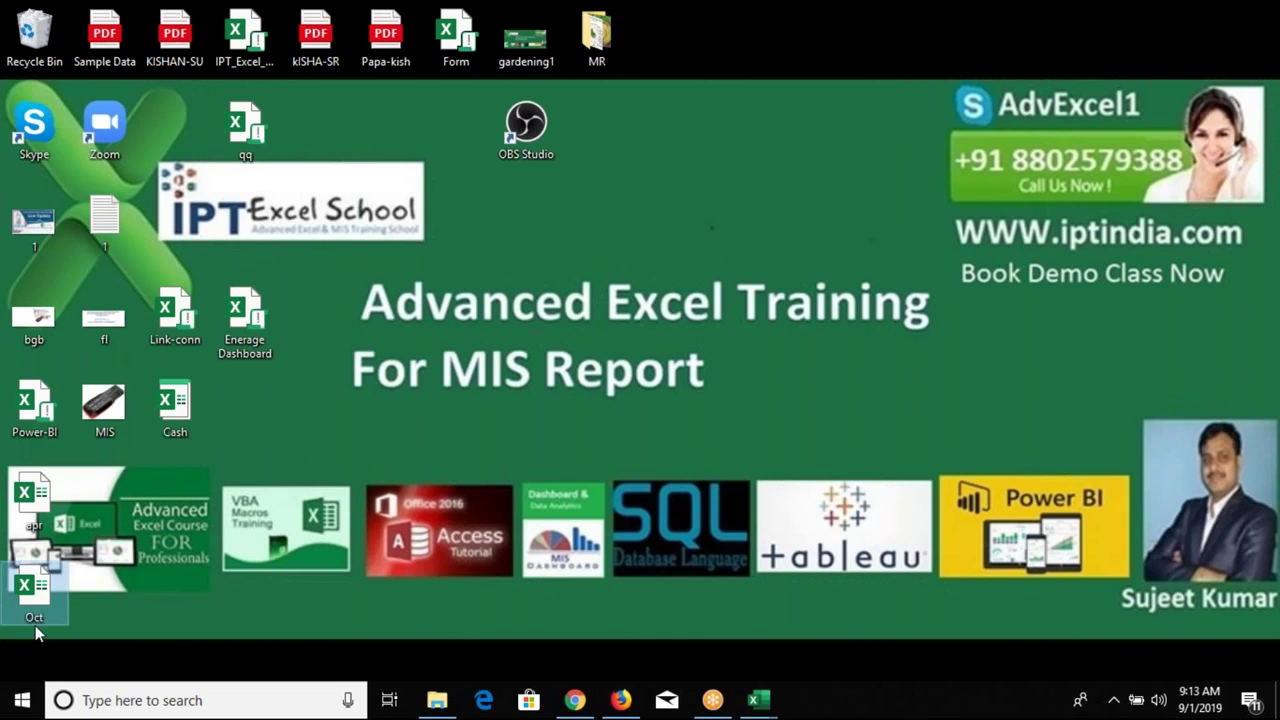
pyautogui.moveTo(34, 602); pyautogui.dragTo(462, 226)
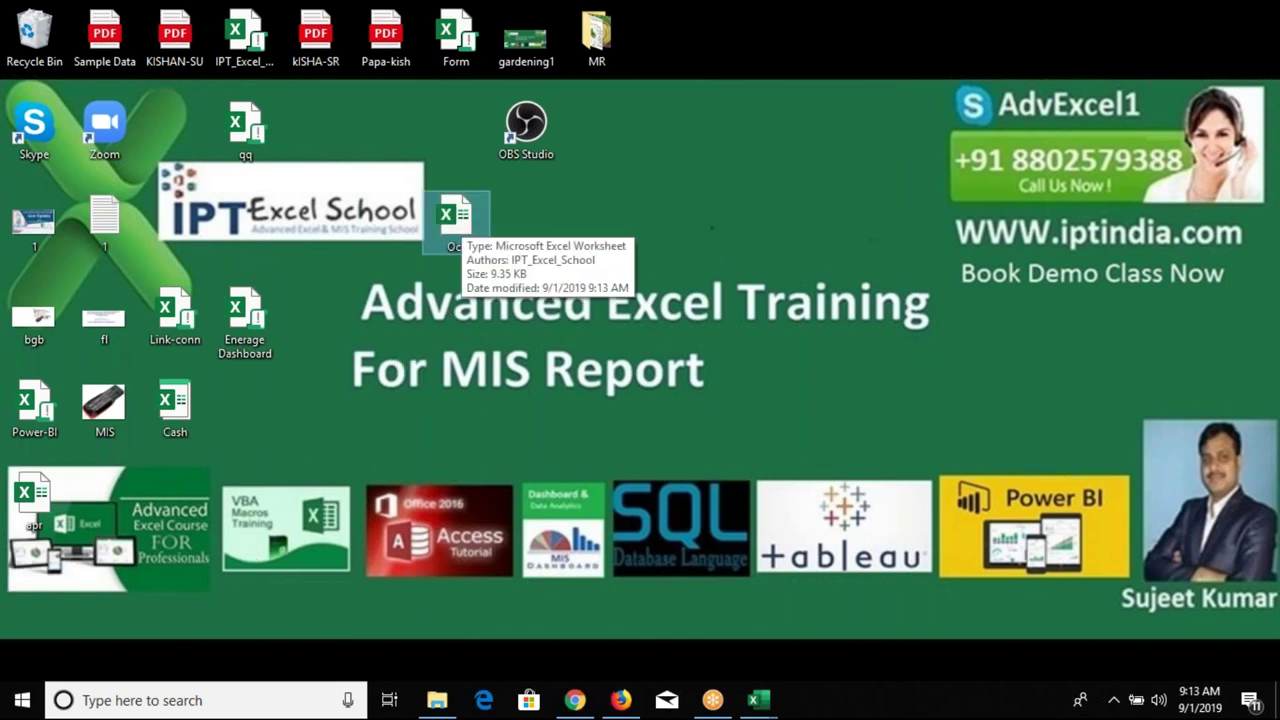
pyautogui.click(757, 703)
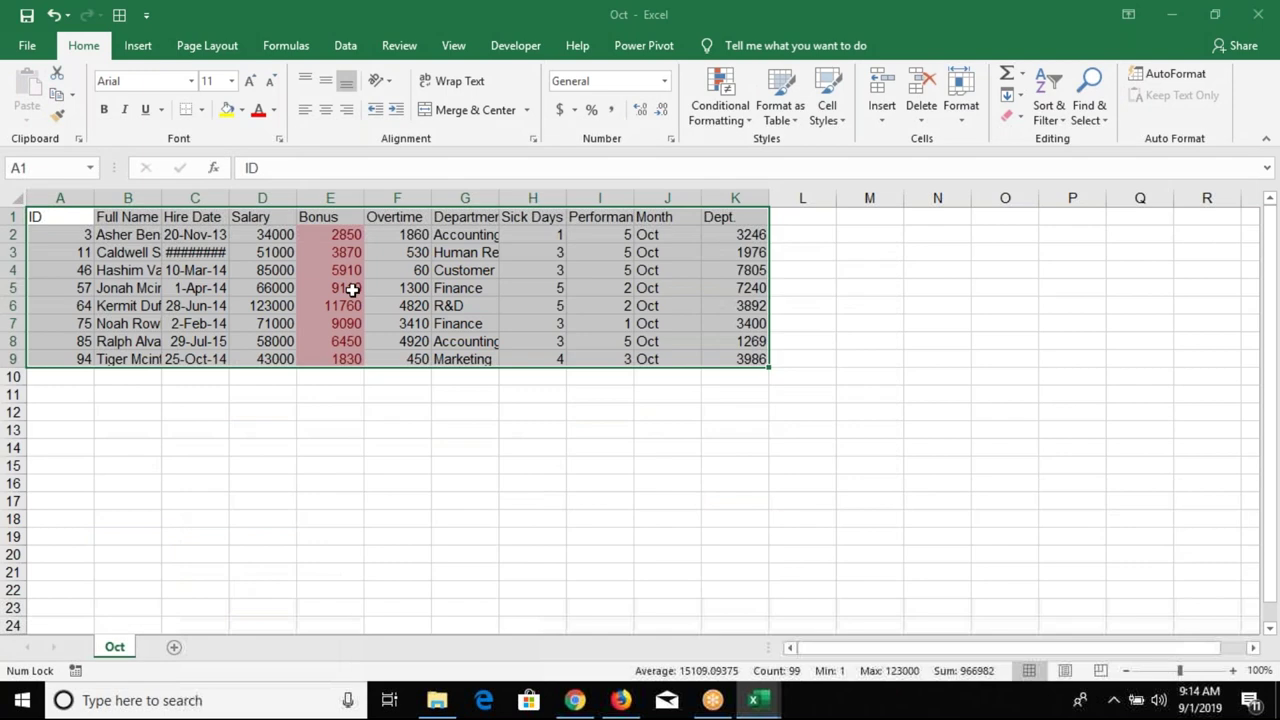
pyautogui.click(345, 288)
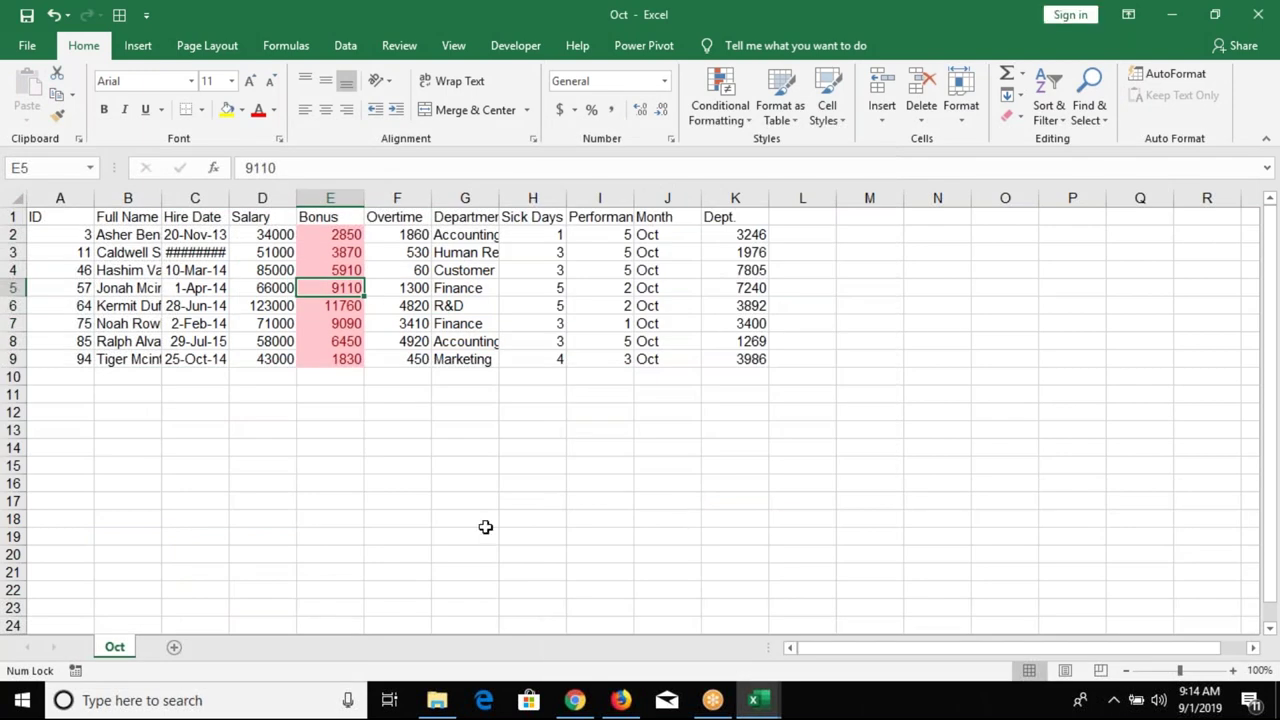
pyautogui.click(1258, 18)
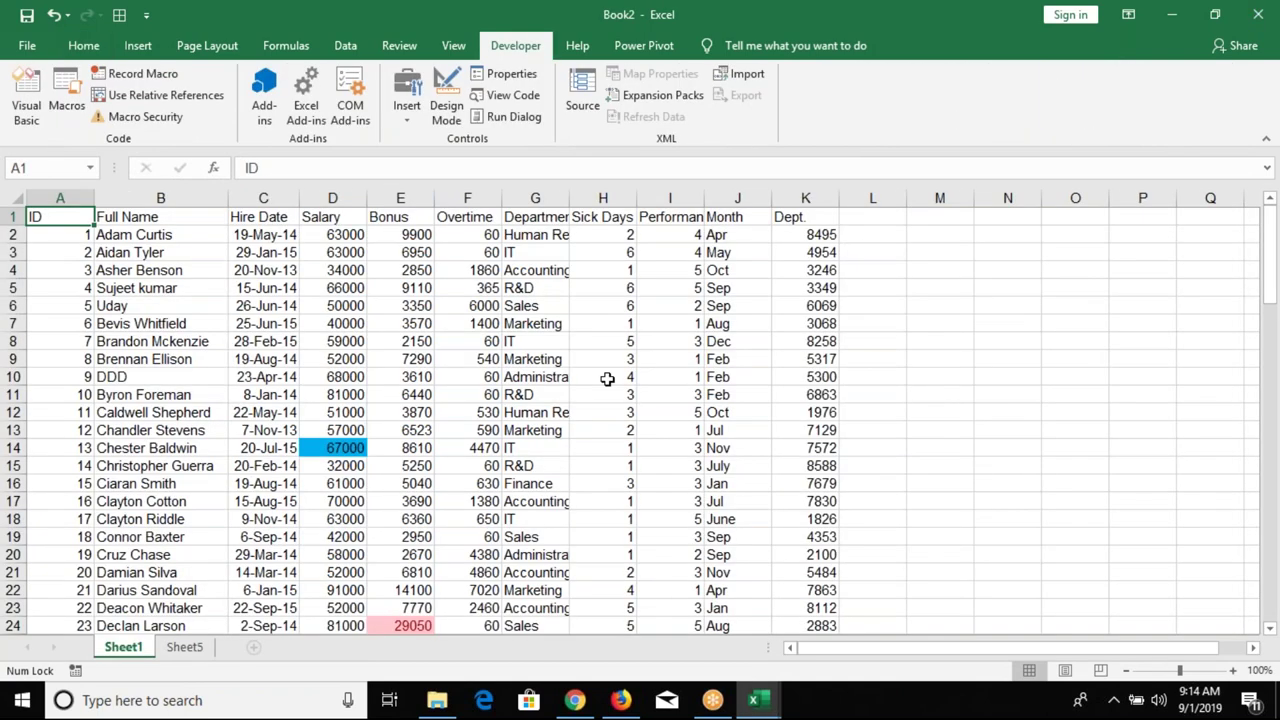
pyautogui.hotkey('alt', 'F11')
pyautogui.moveTo(394, 496); pyautogui.dragTo(226, 196)
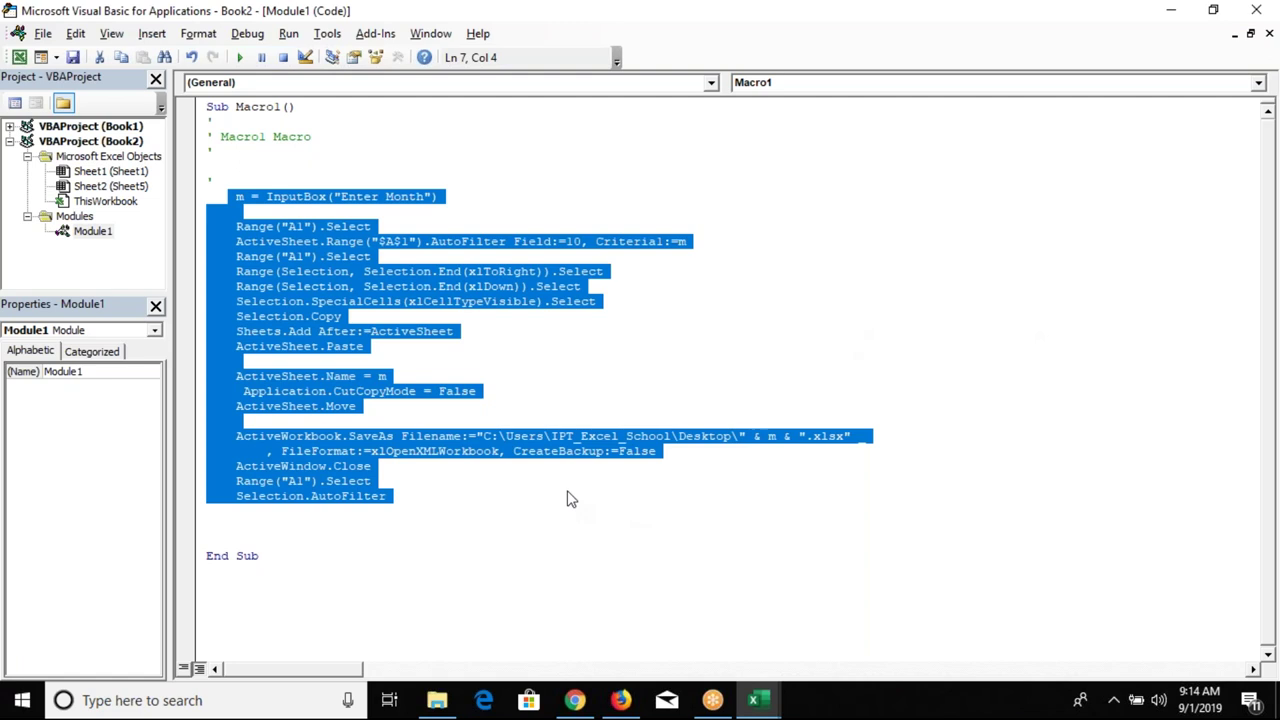
pyautogui.hotkey('alt', 'F11')
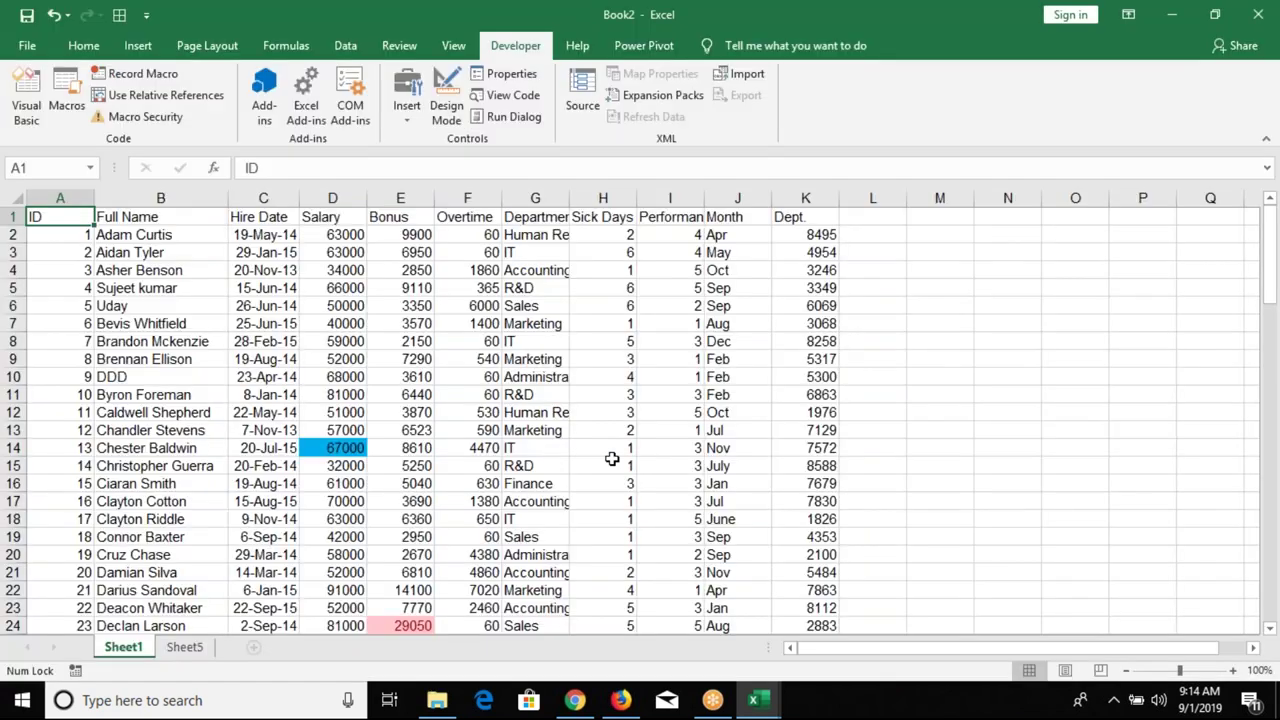
pyautogui.click(889, 238)
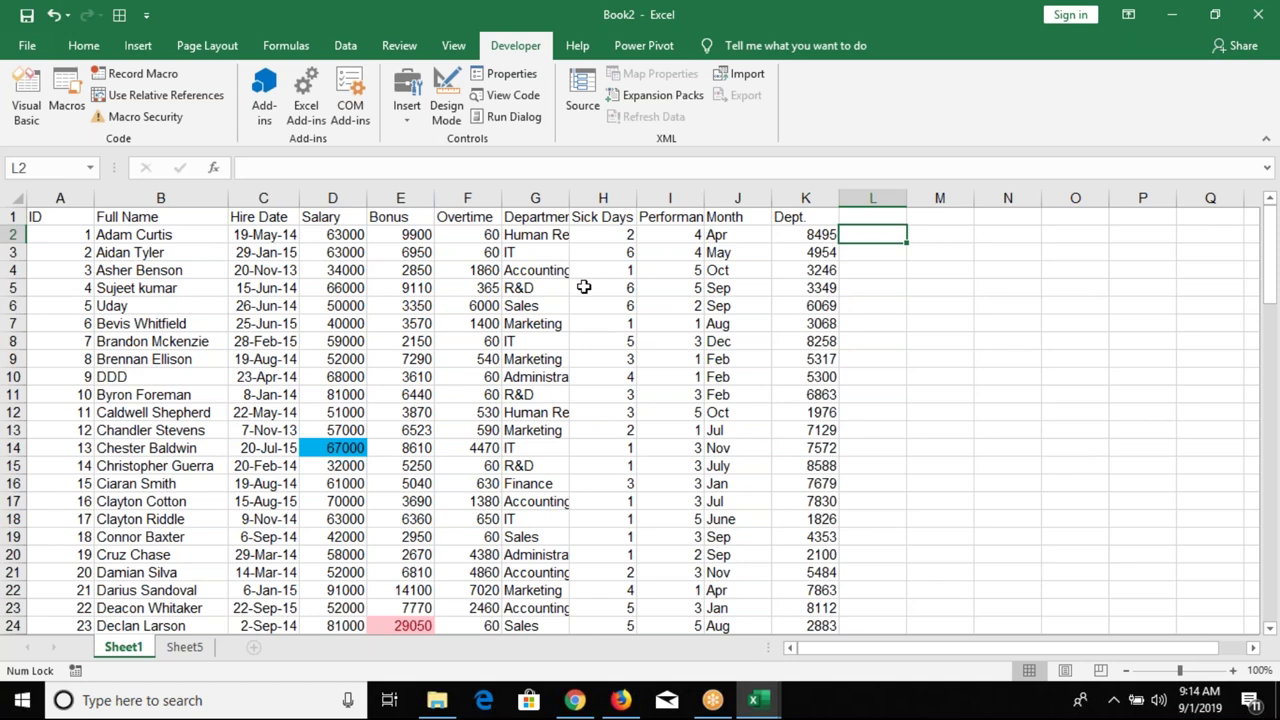
# - Open Macro1's options, enter and remove shortcut q, and close both dialogs without a shortcut
pyautogui.click(67, 105)
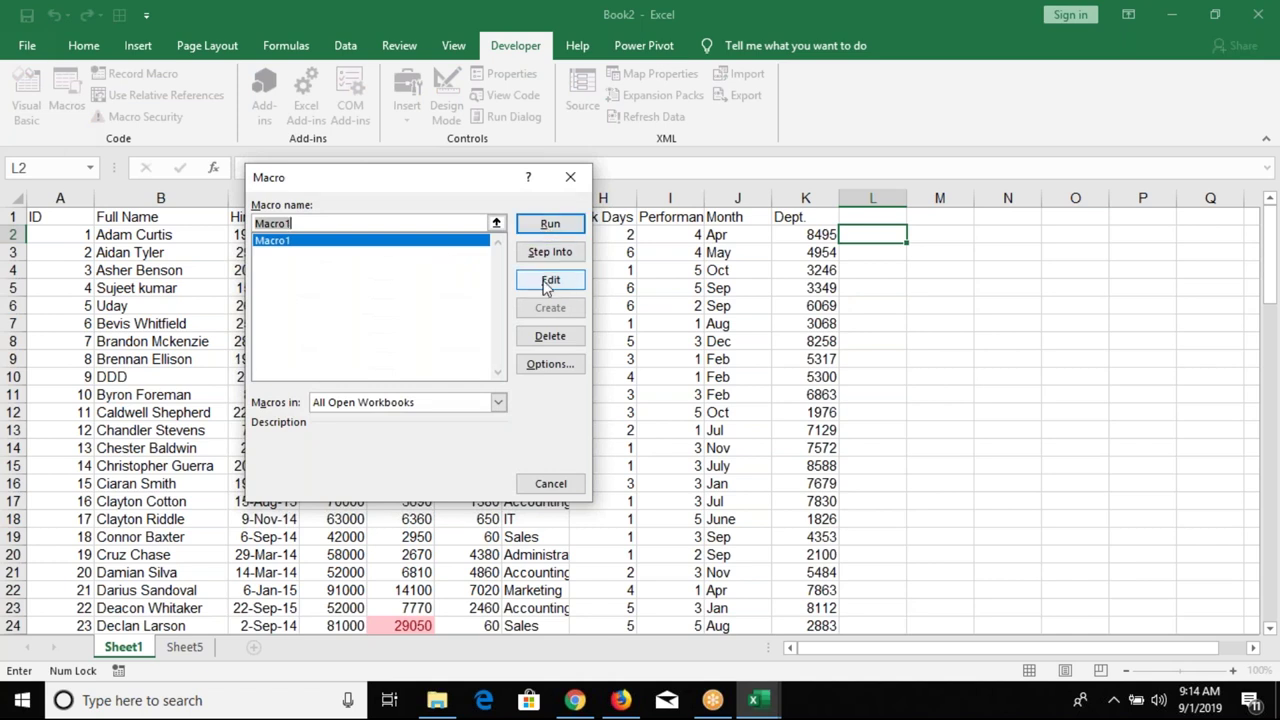
pyautogui.click(550, 364)
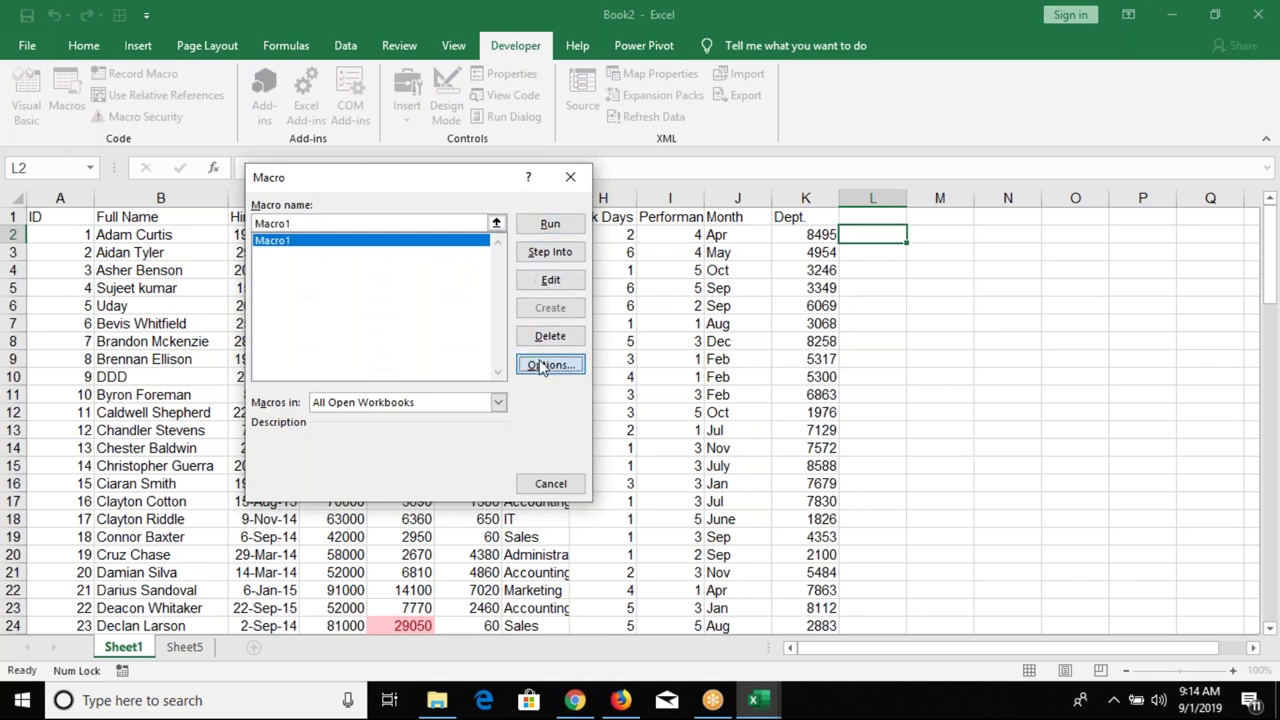
pyautogui.write('q')
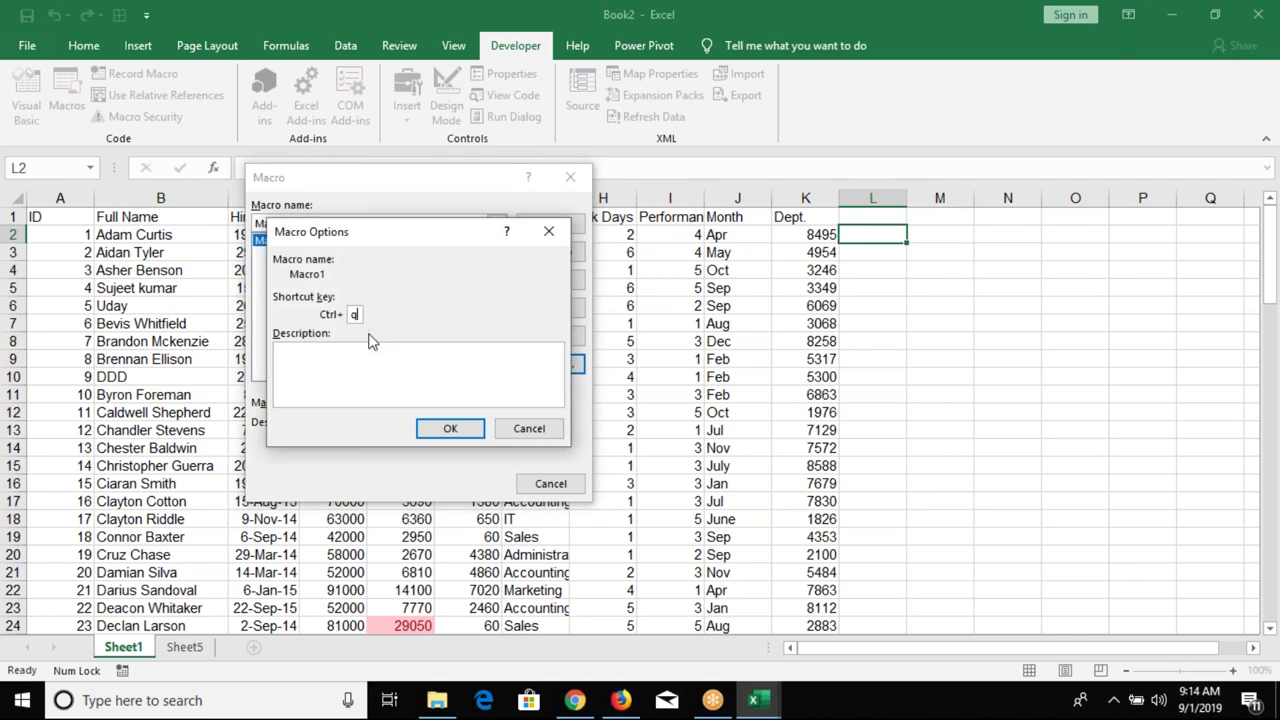
pyautogui.press('BackSpace')
pyautogui.press('Escape')
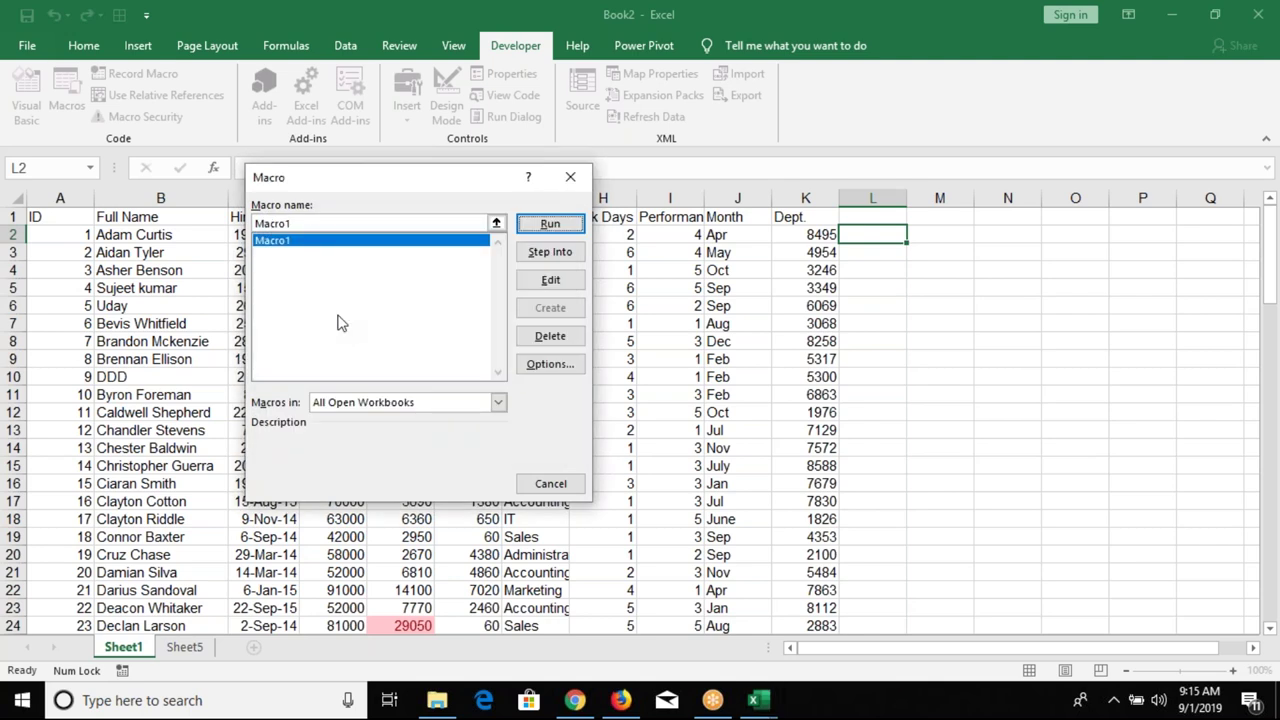
pyautogui.press('Escape')
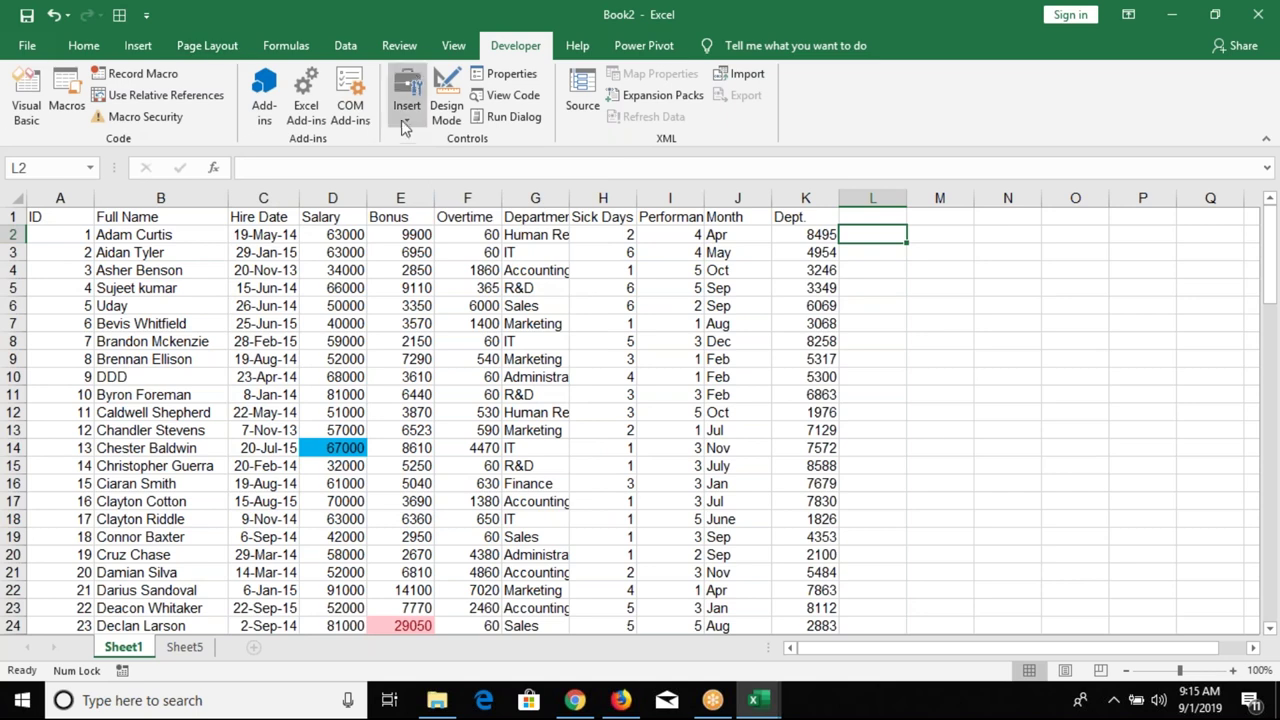
# - Draw a Form Controls button near cell L3 and assign it Macro1
pyautogui.click(404, 120)
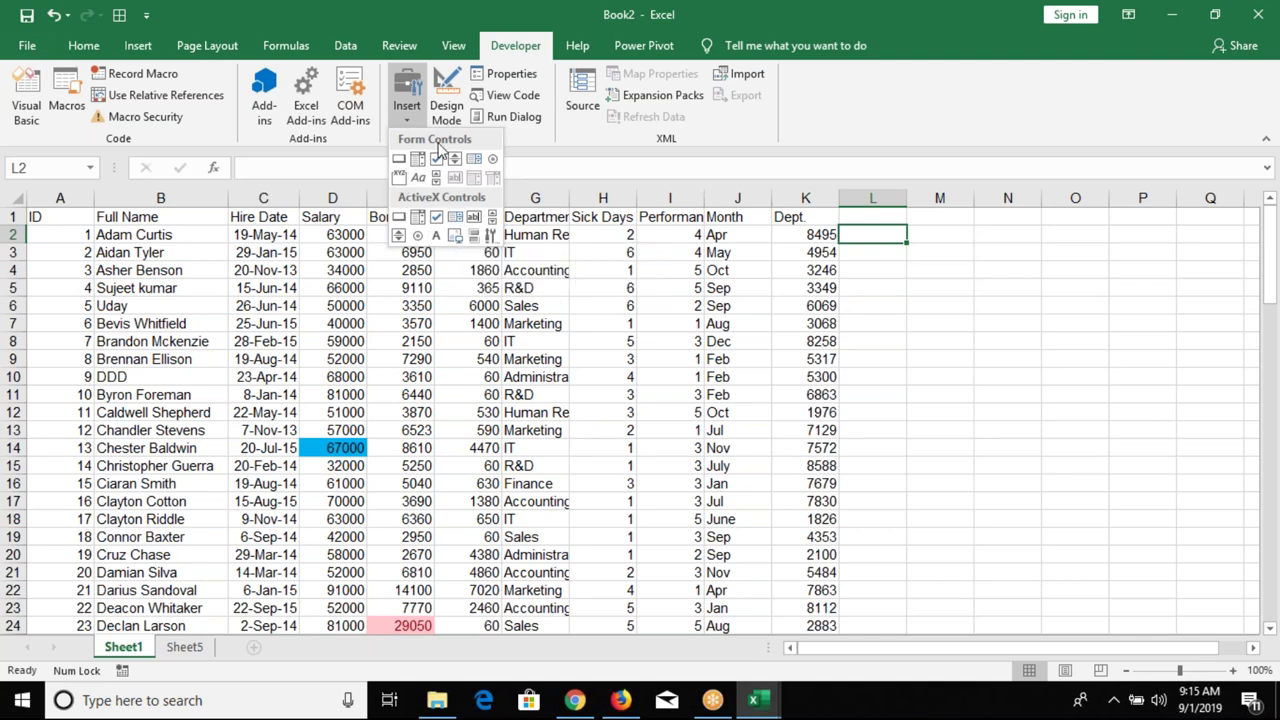
pyautogui.click(400, 160)
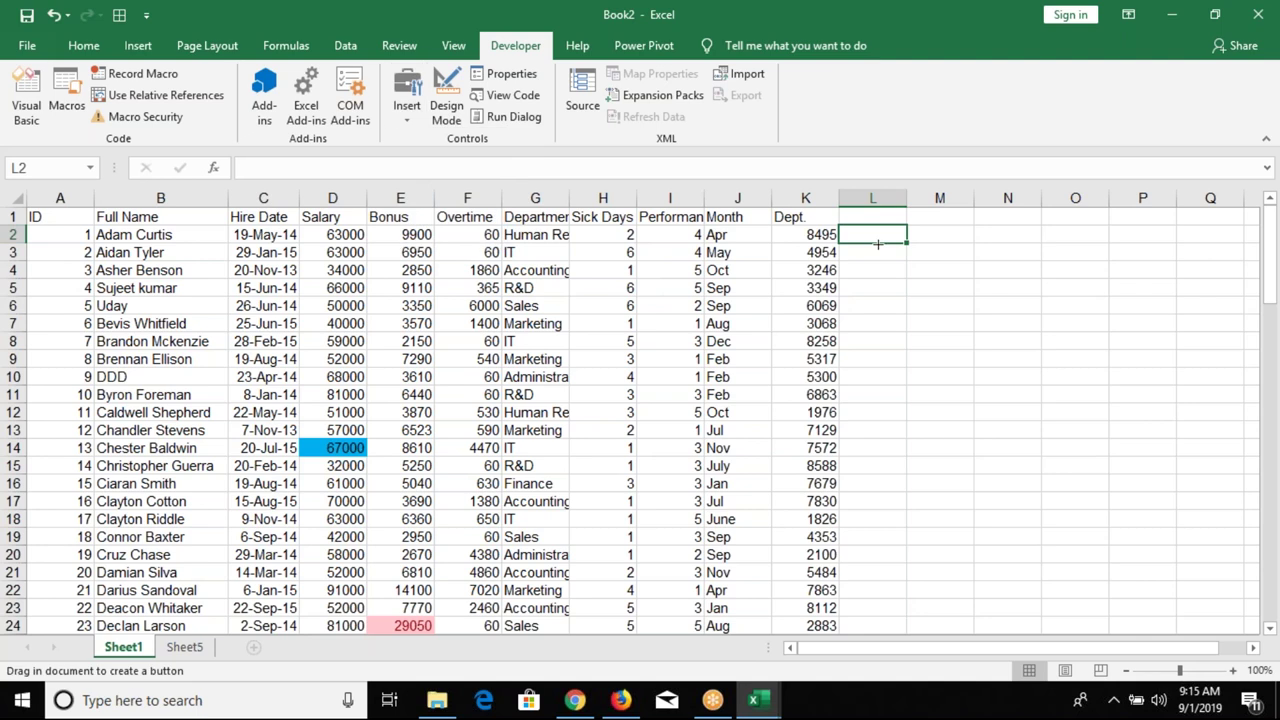
pyautogui.moveTo(876, 249); pyautogui.dragTo(985, 283)
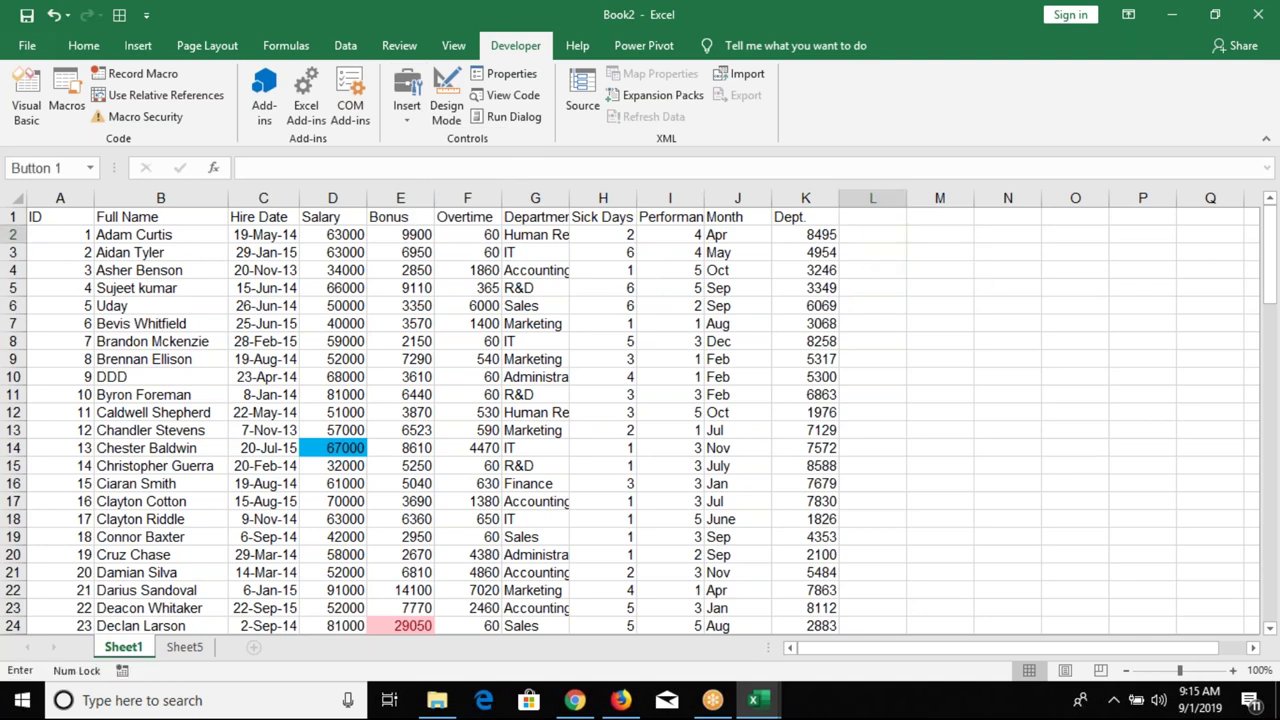
pyautogui.click(325, 243)
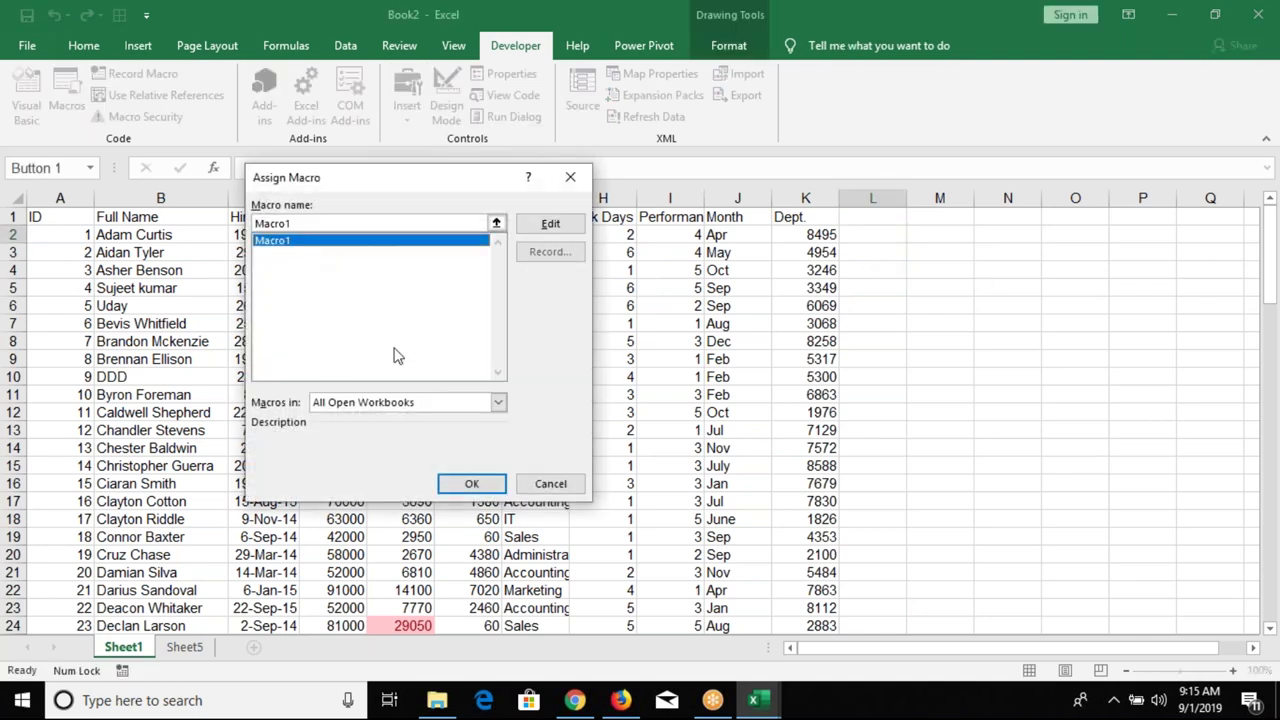
pyautogui.click(474, 481)
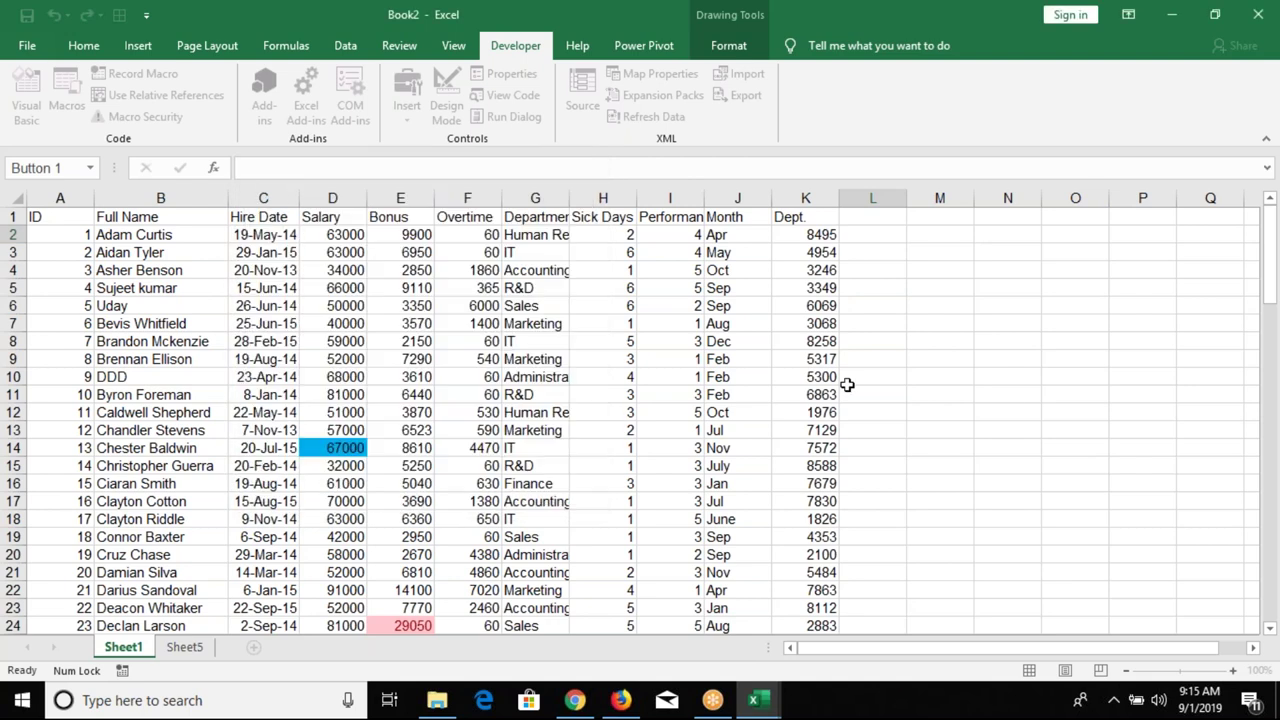
# - Replace the button's default Button 1 label with Run
pyautogui.click(914, 257)
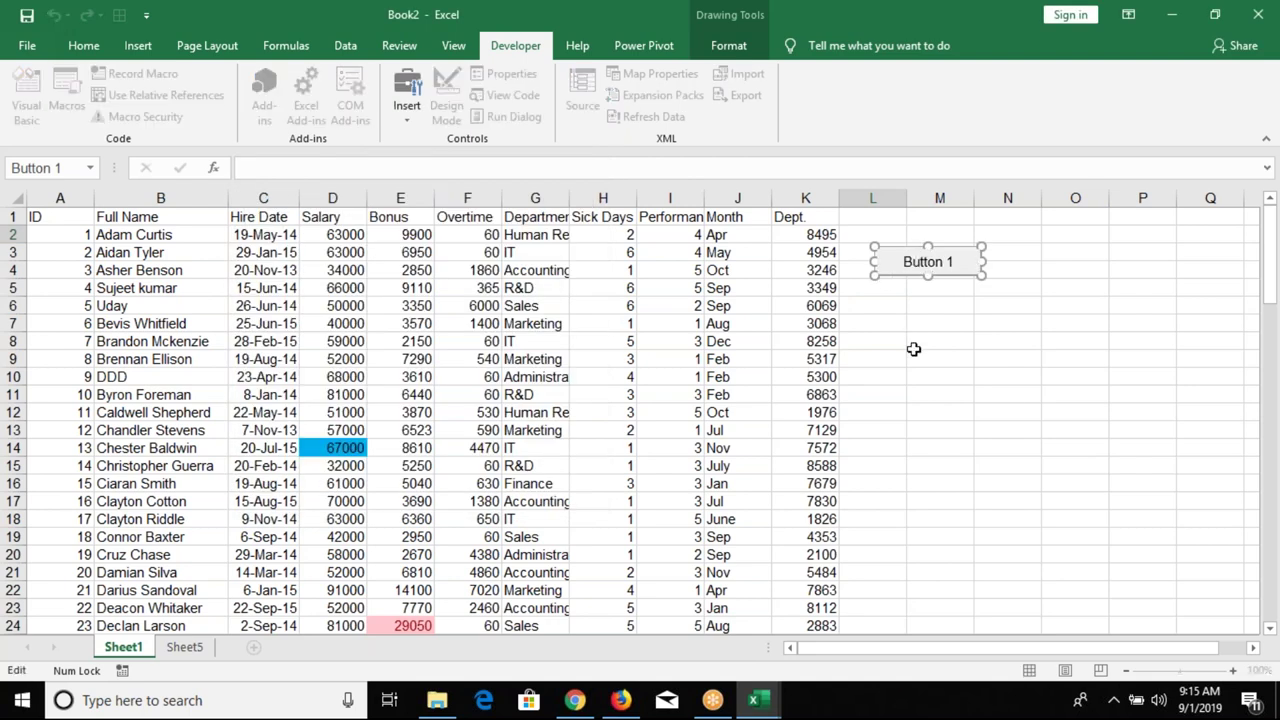
pyautogui.press('End')
pyautogui.press('BackSpace')
pyautogui.press('BackSpace')
pyautogui.press('BackSpace')
pyautogui.press('BackSpace')
pyautogui.press('BackSpace')
pyautogui.press('BackSpace')
pyautogui.write('Run')
pyautogui.press('Escape')
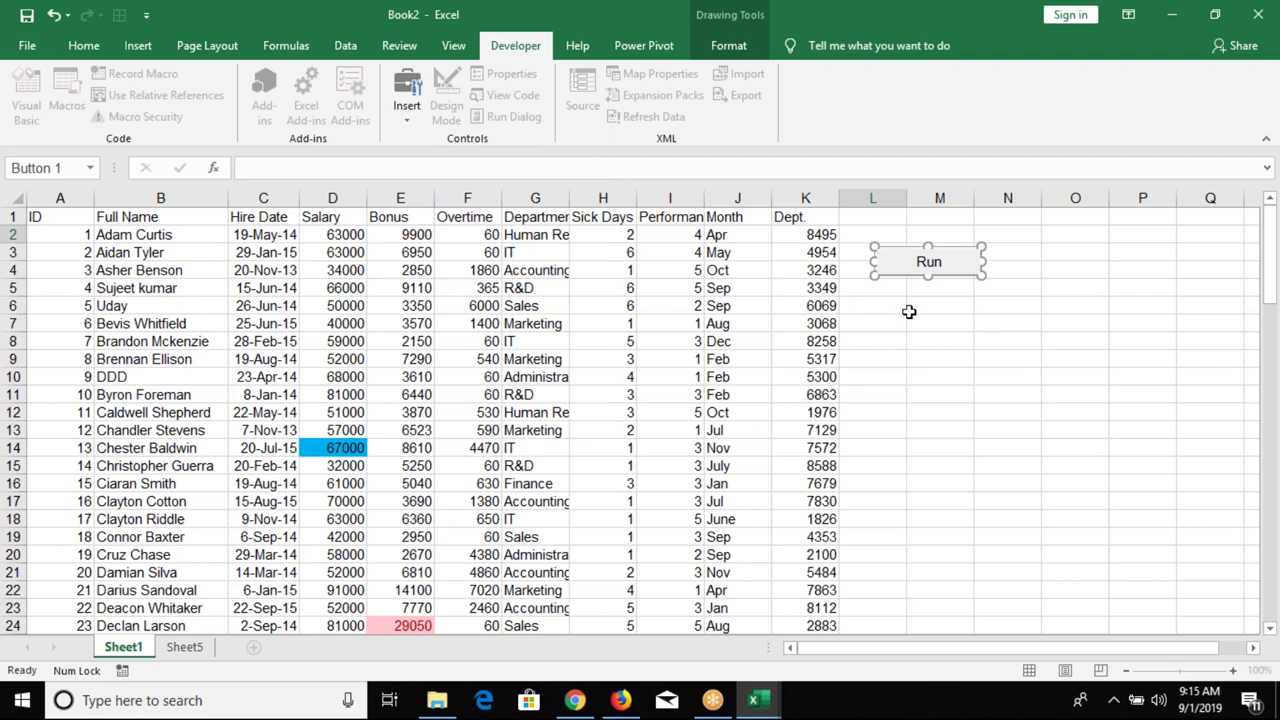
pyautogui.click(908, 312)
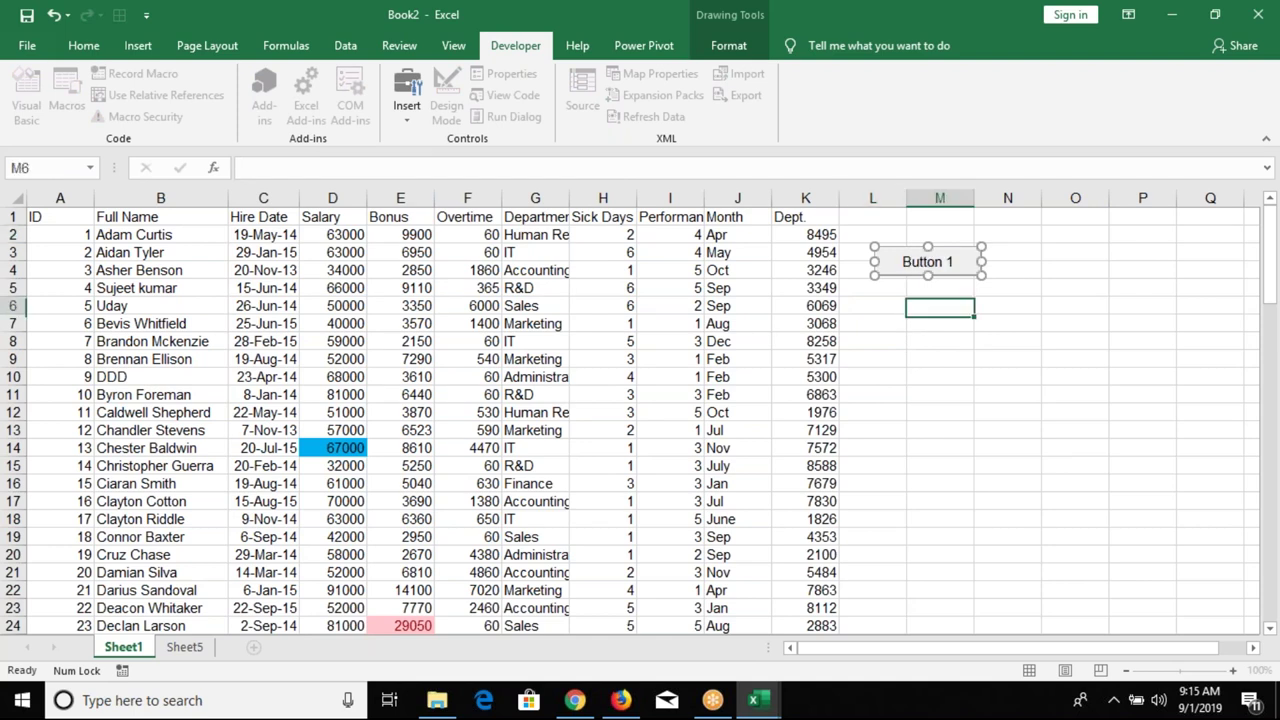
# - Draw a pentagon arrow shape below the Run button
pyautogui.click(139, 48)
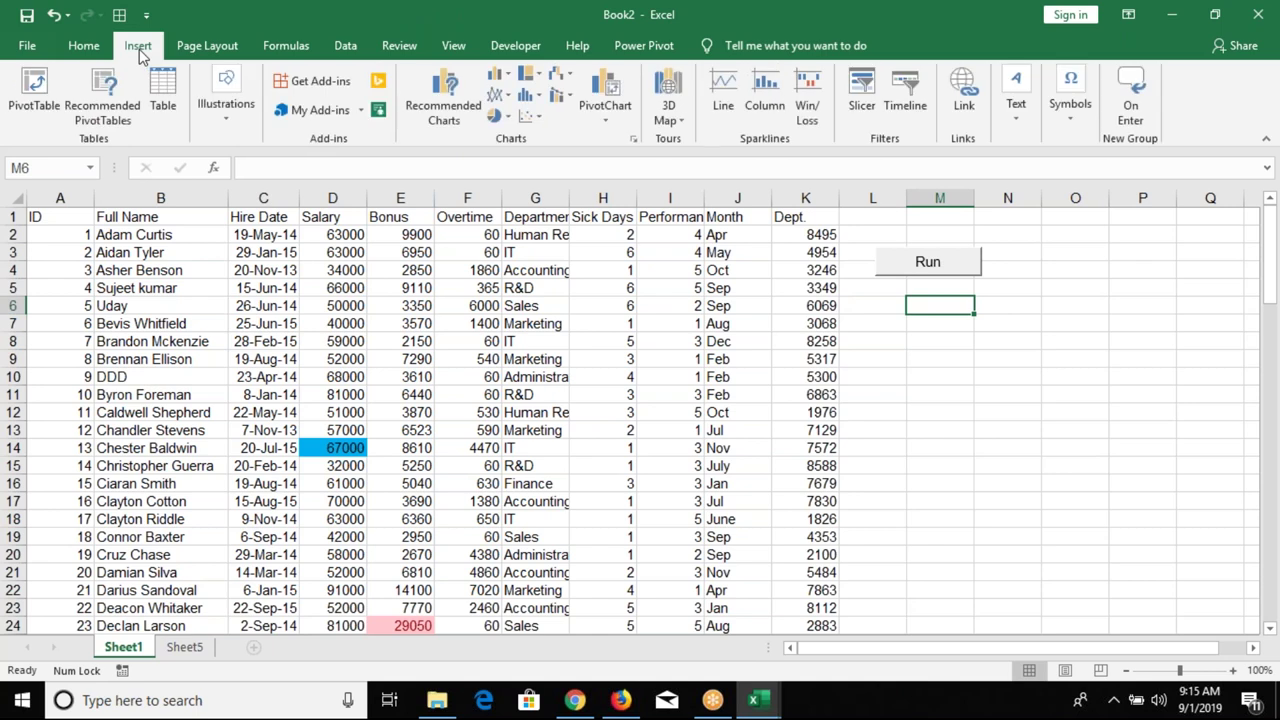
pyautogui.click(226, 105)
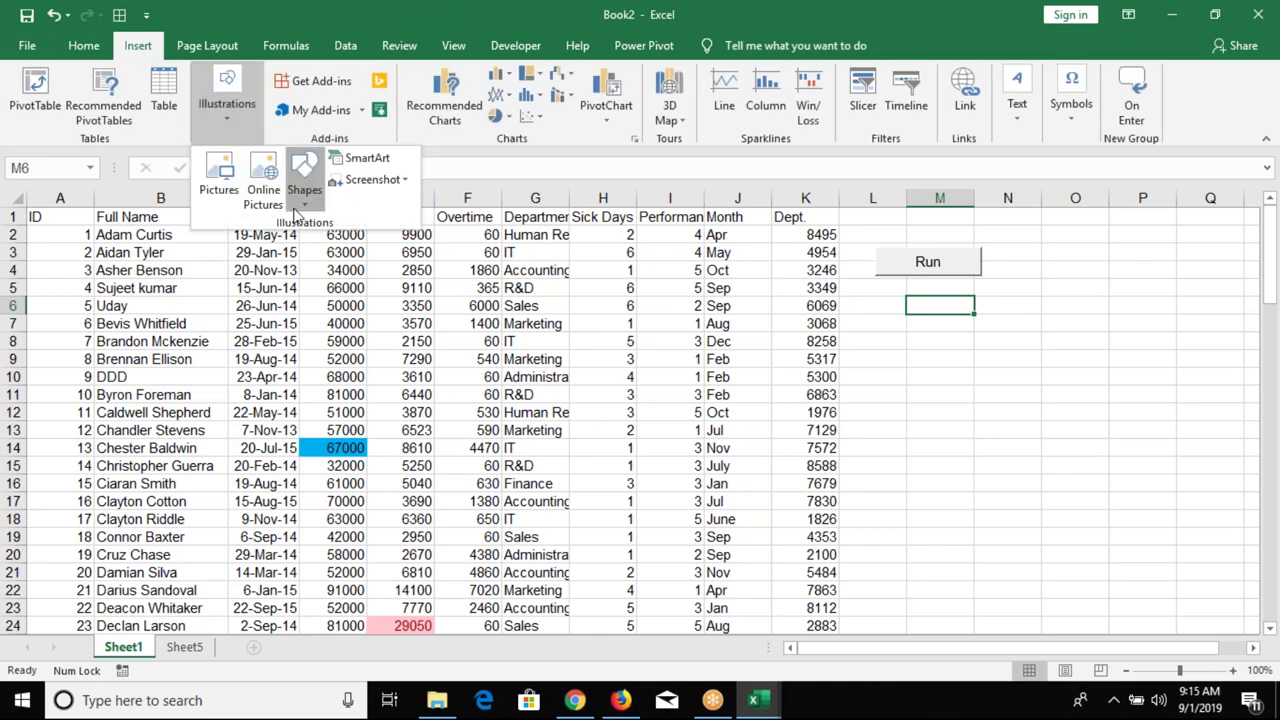
pyautogui.click(296, 213)
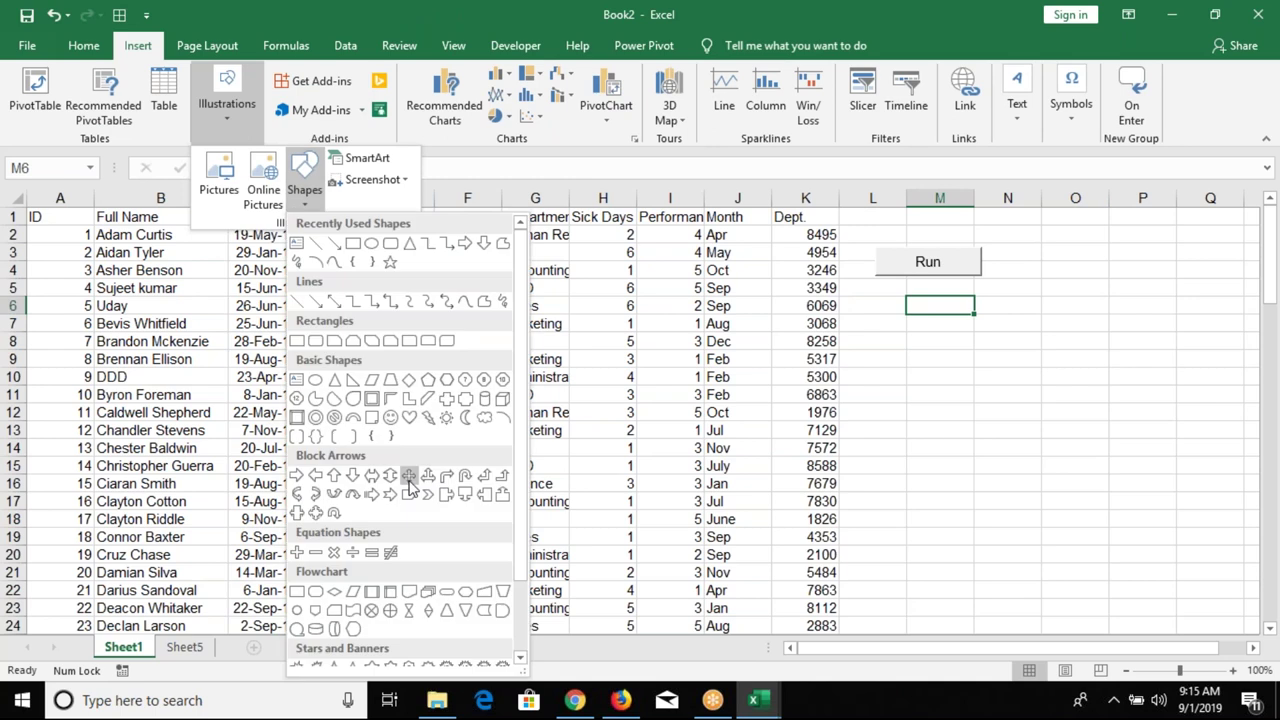
pyautogui.click(310, 345)
pyautogui.moveTo(913, 340)
pyautogui.mouseDown()
pyautogui.moveTo(960, 370)
pyautogui.moveTo(942, 322)
pyautogui.mouseUp()
pyautogui.click(892, 423)
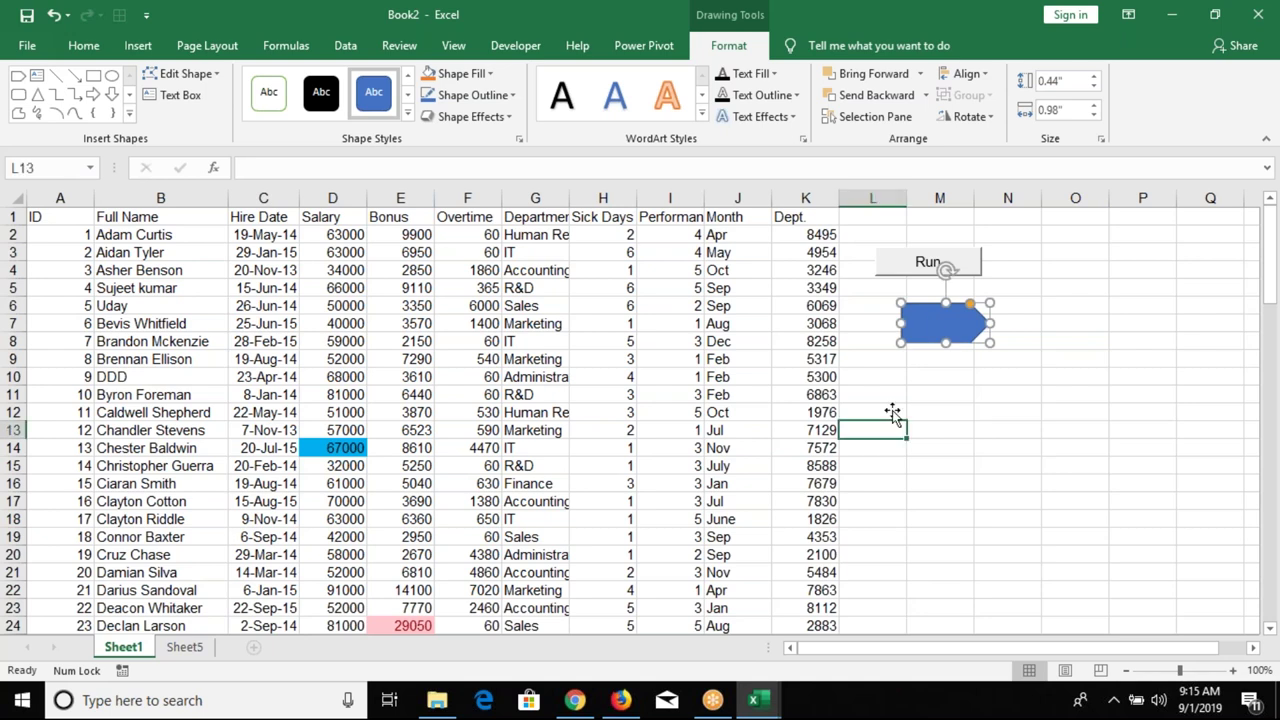
# - Assign Macro1 to the pentagon arrow shape
pyautogui.click(940, 322)
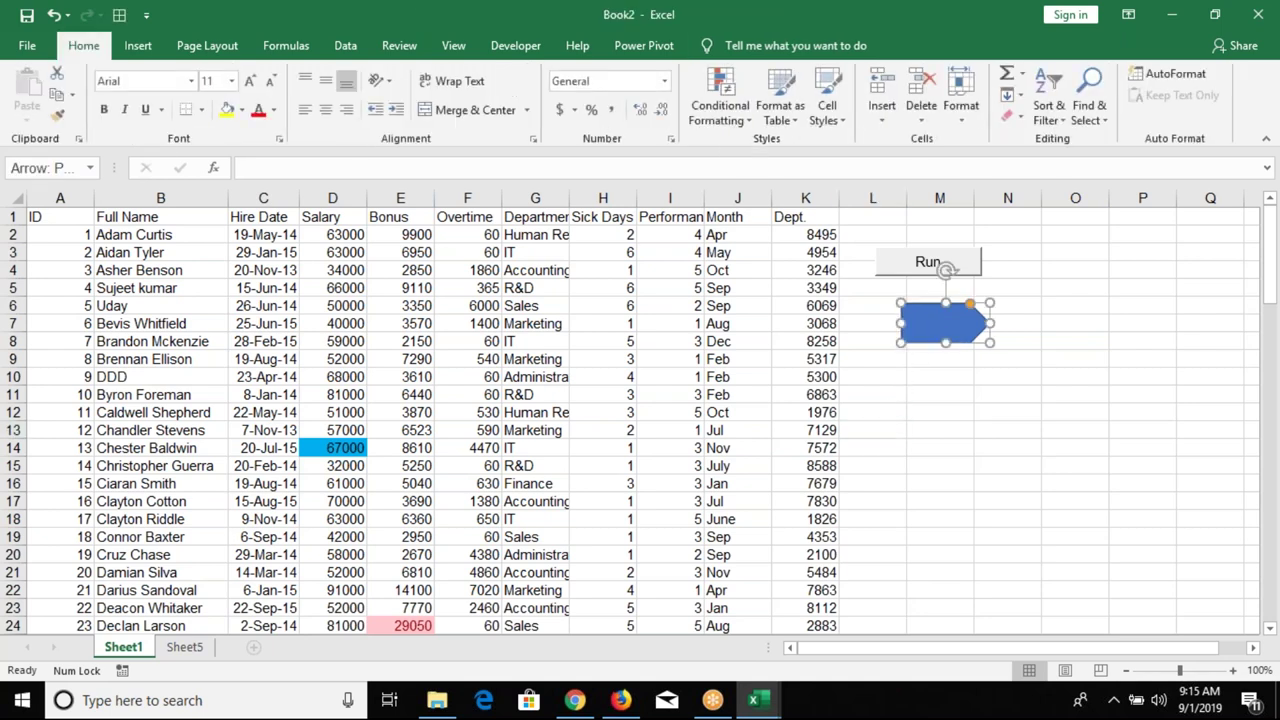
pyautogui.rightClick(935, 304)
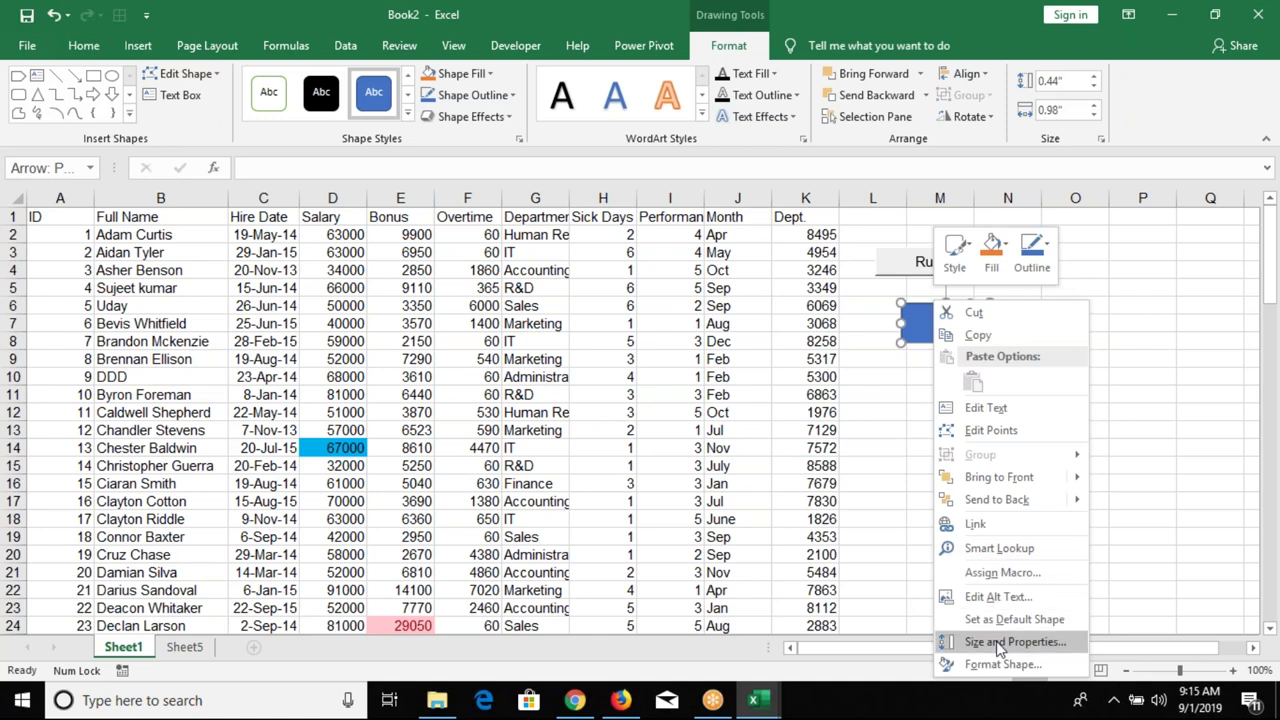
pyautogui.click(1000, 575)
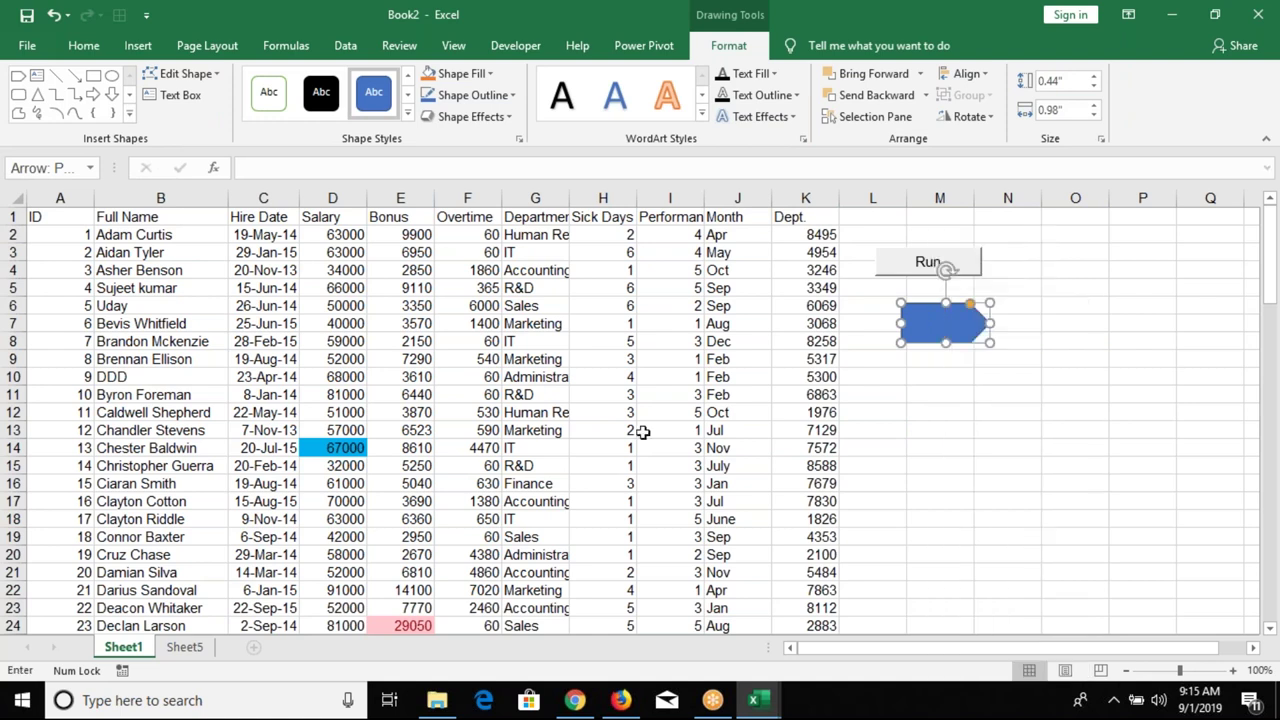
pyautogui.click(860, 414)
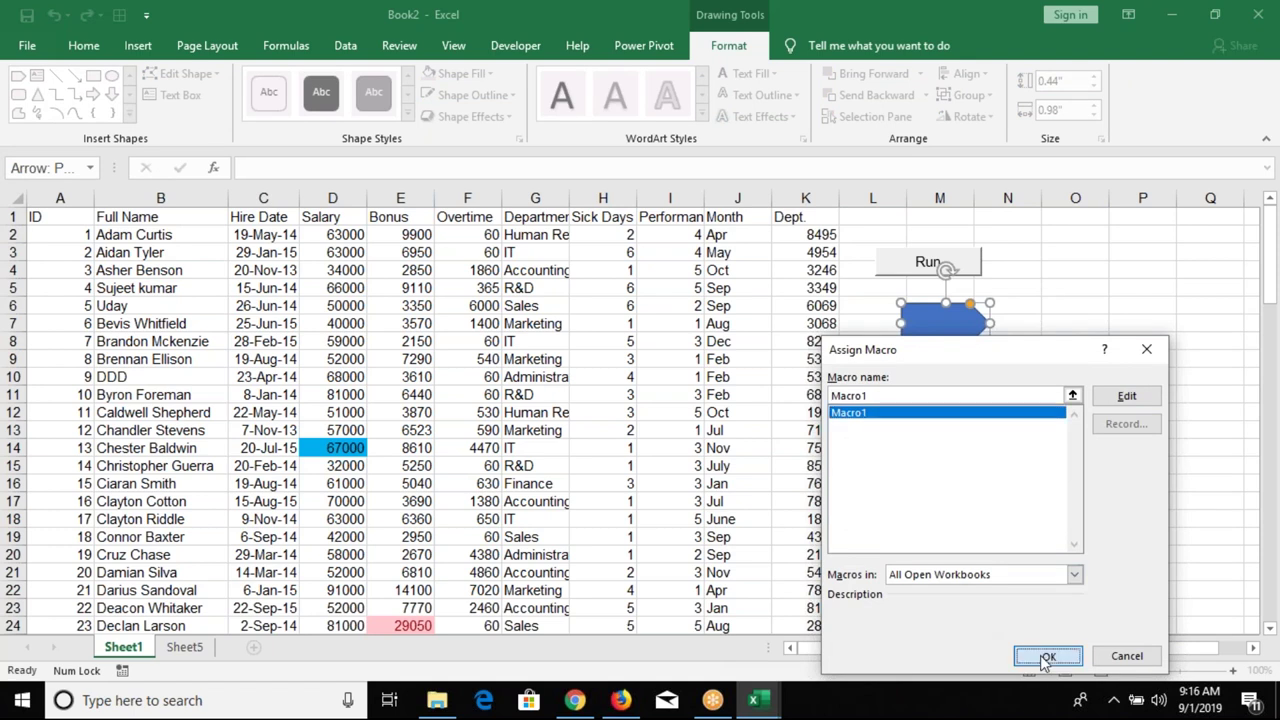
pyautogui.click(1045, 651)
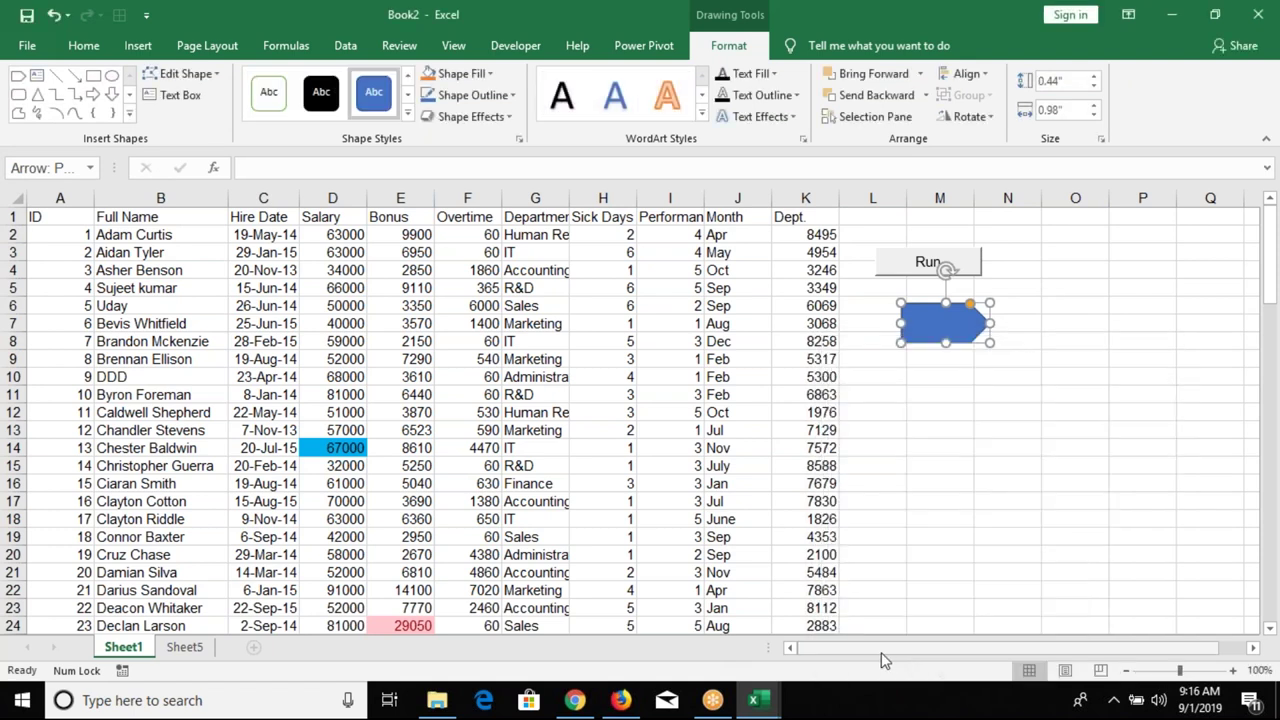
pyautogui.click(893, 395)
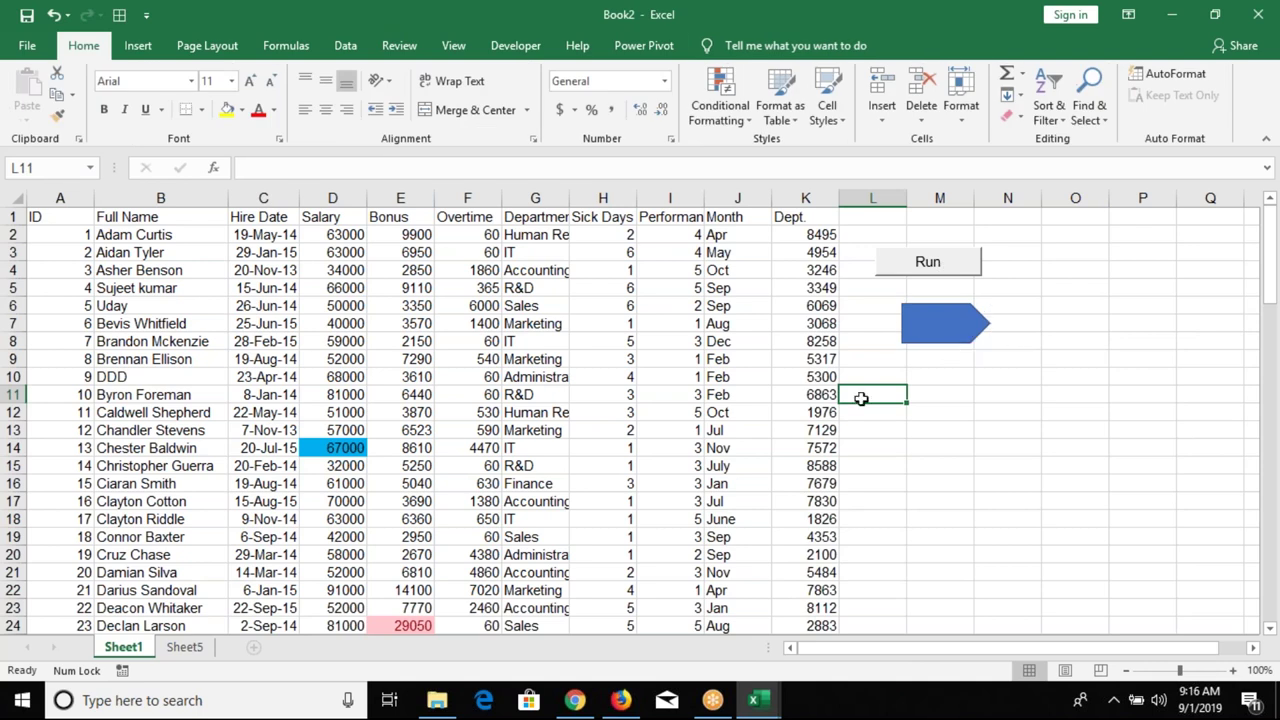
# - Select cell L9, then show the desktop with the apr and Oct workbook files
pyautogui.click(887, 362)
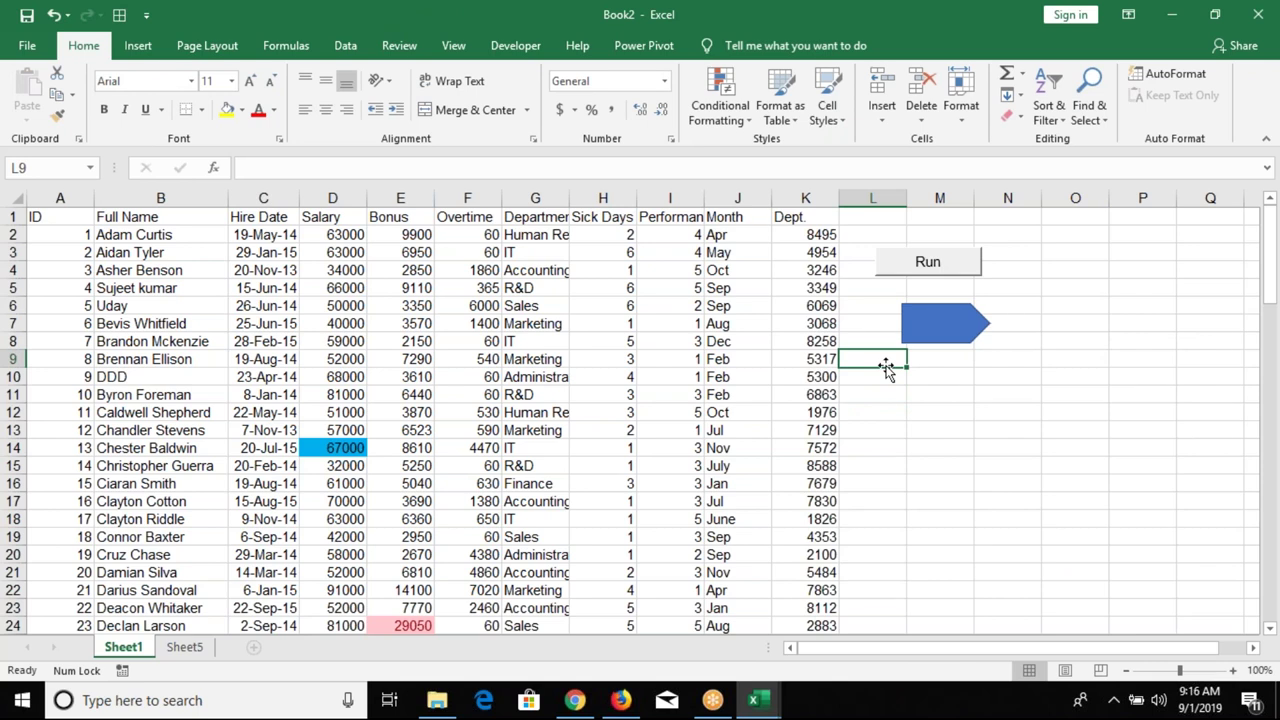
pyautogui.press('super+d')
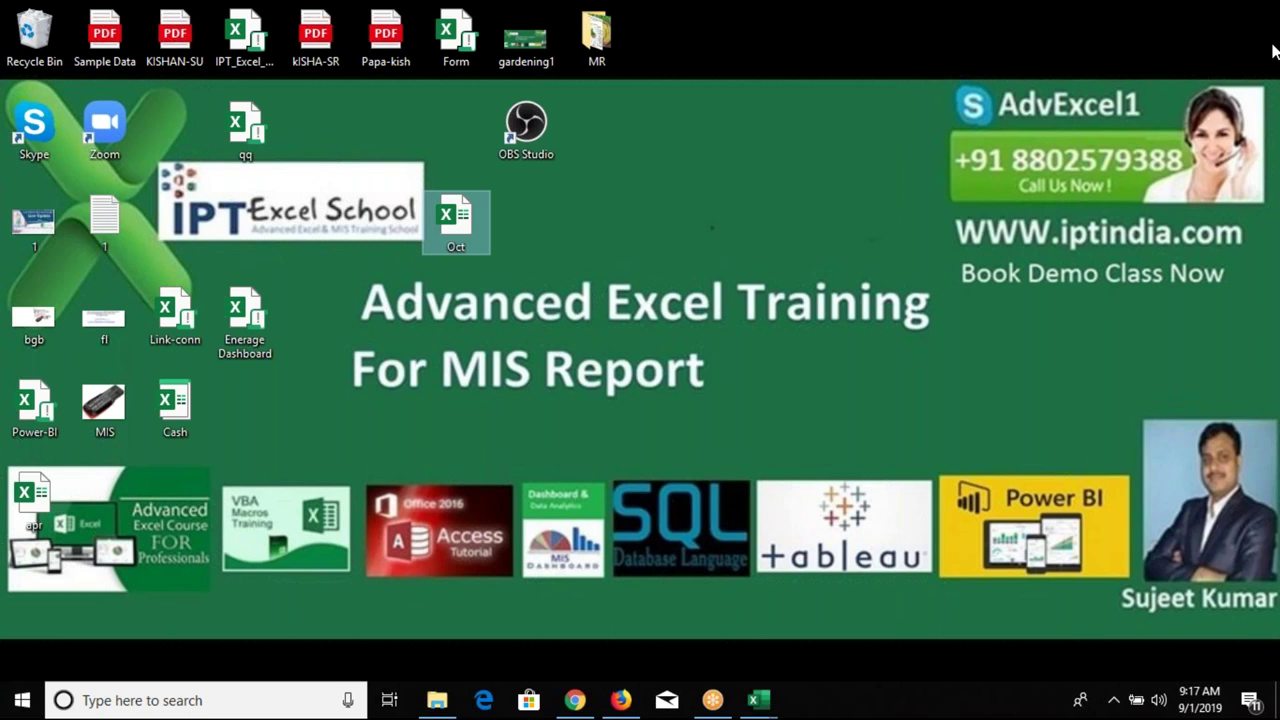
pyautogui.click(1274, 54)
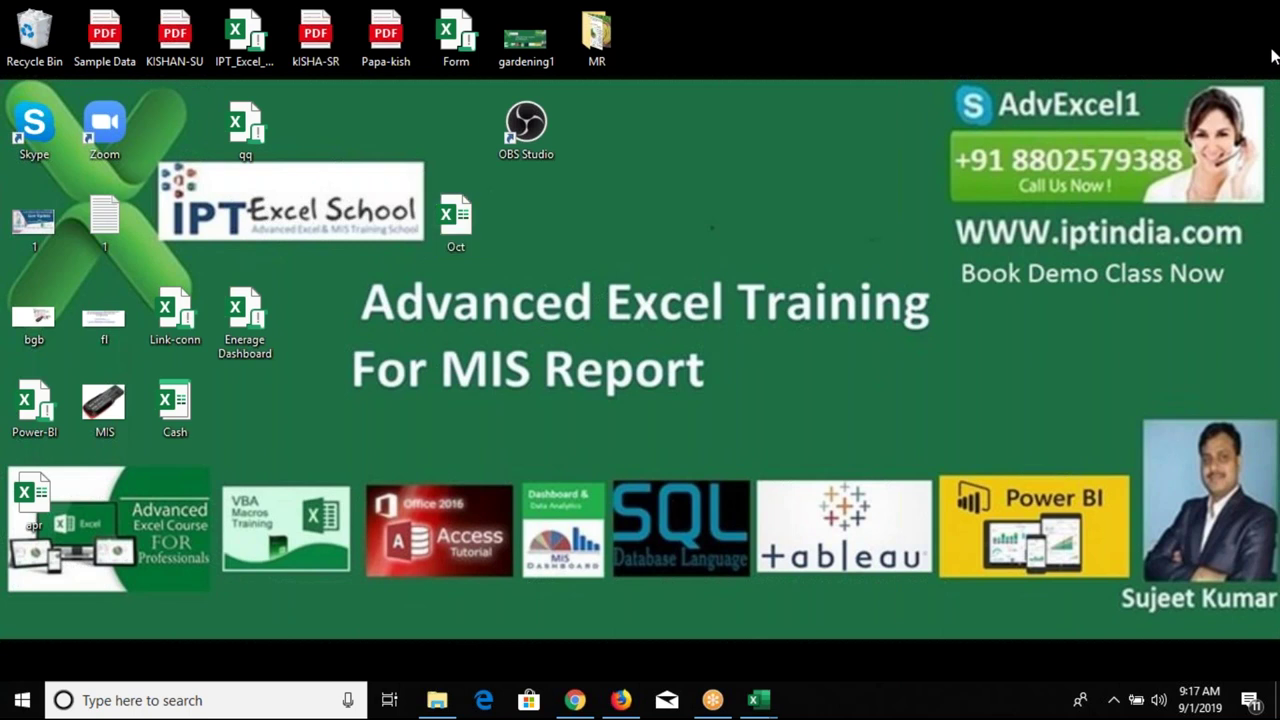